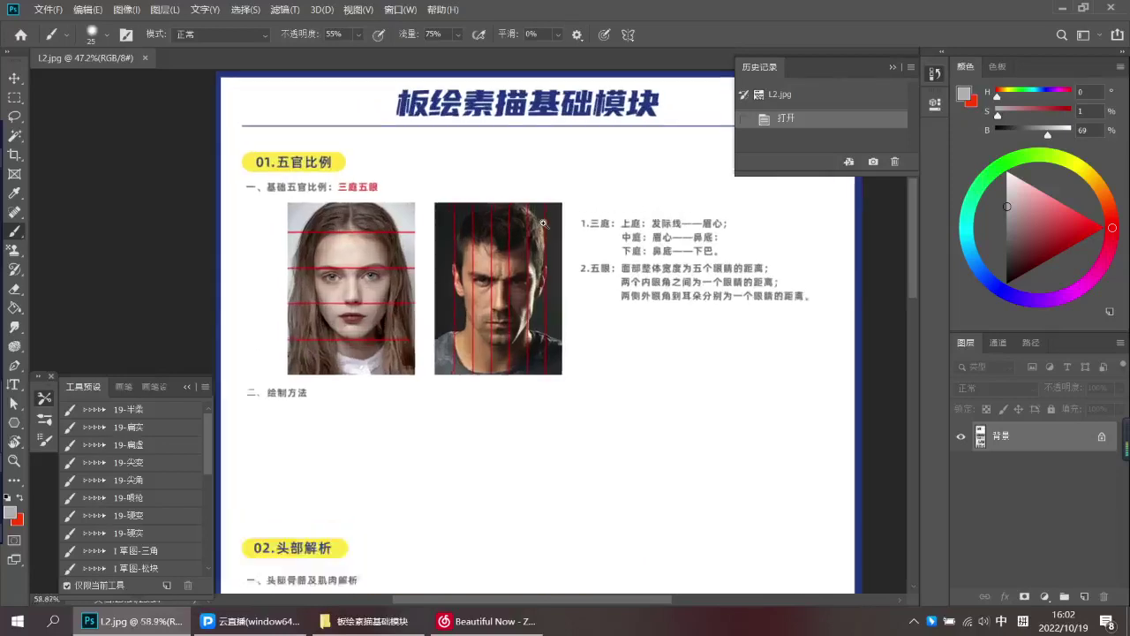
Collapse the History and Tool Presets panels, and switch the keyboard input language to English
{"action": "left_click", "coordinate": [892, 68]}
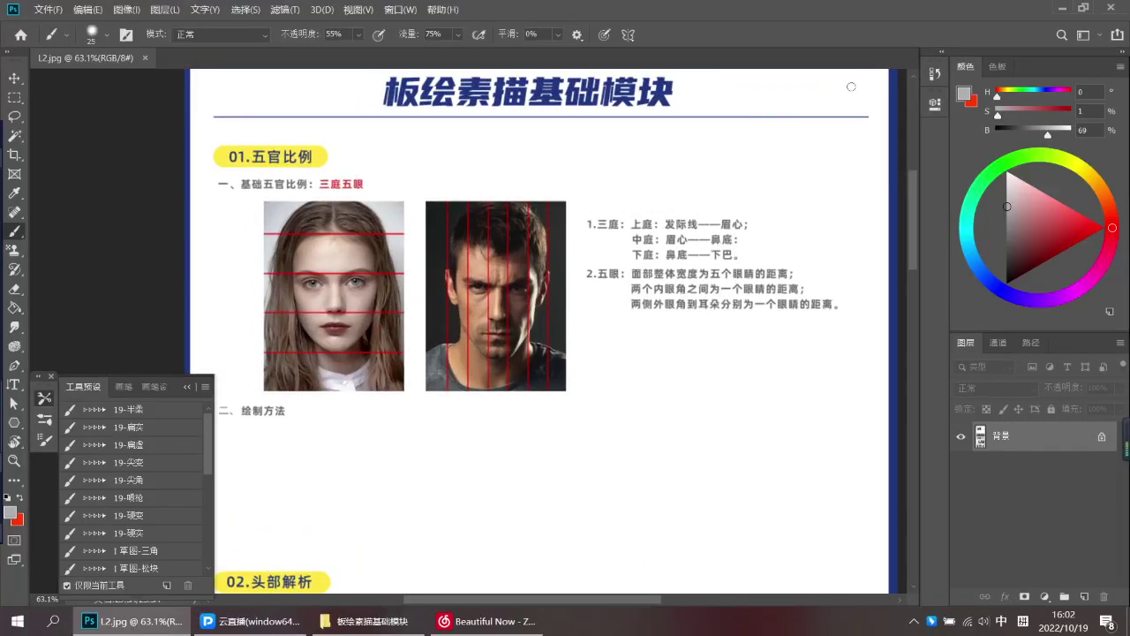
{"action": "left_click", "coordinate": [187, 386]}
{"action": "scroll", "coordinate": [512, 304], "scroll_direction": "up", "scroll_amount": 3}
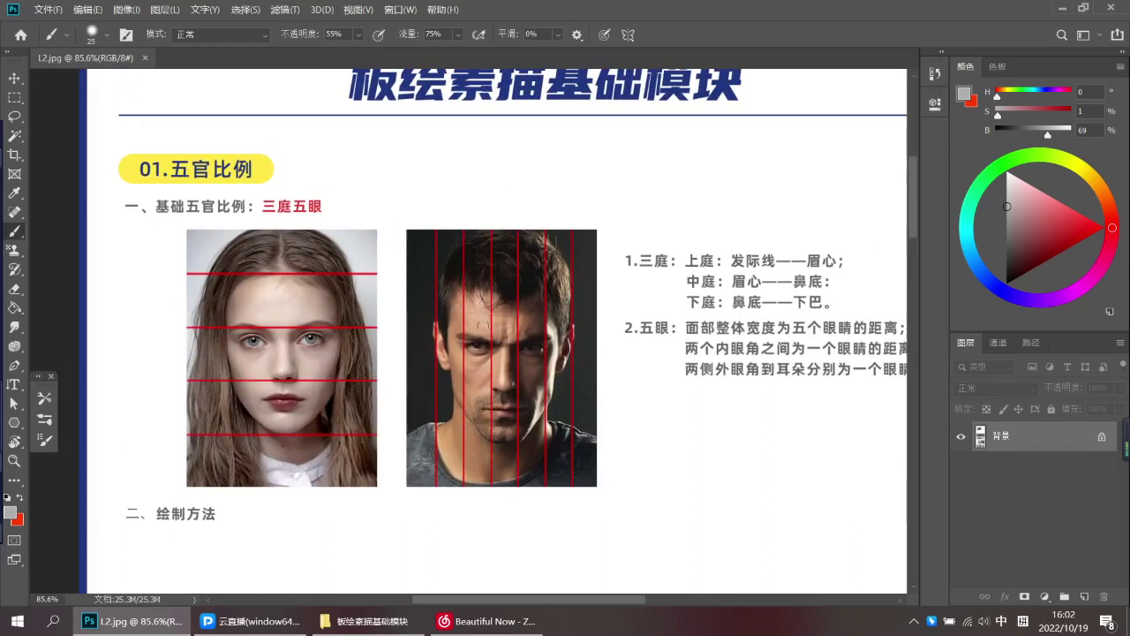
{"action": "type", "text": "qq"}
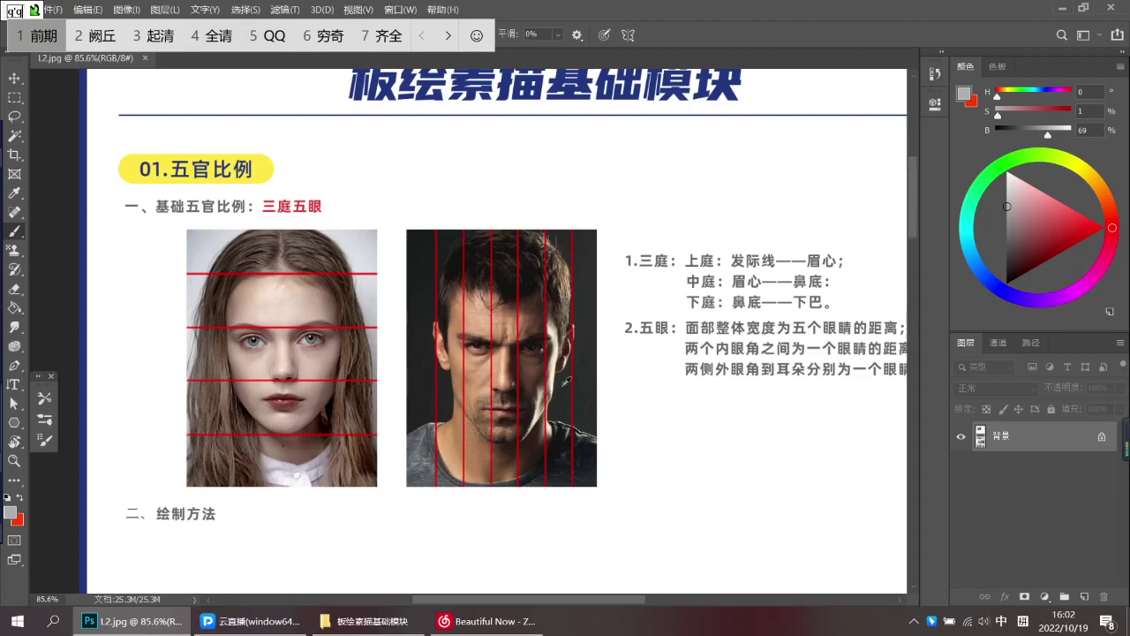
{"action": "key", "text": "super+space"}
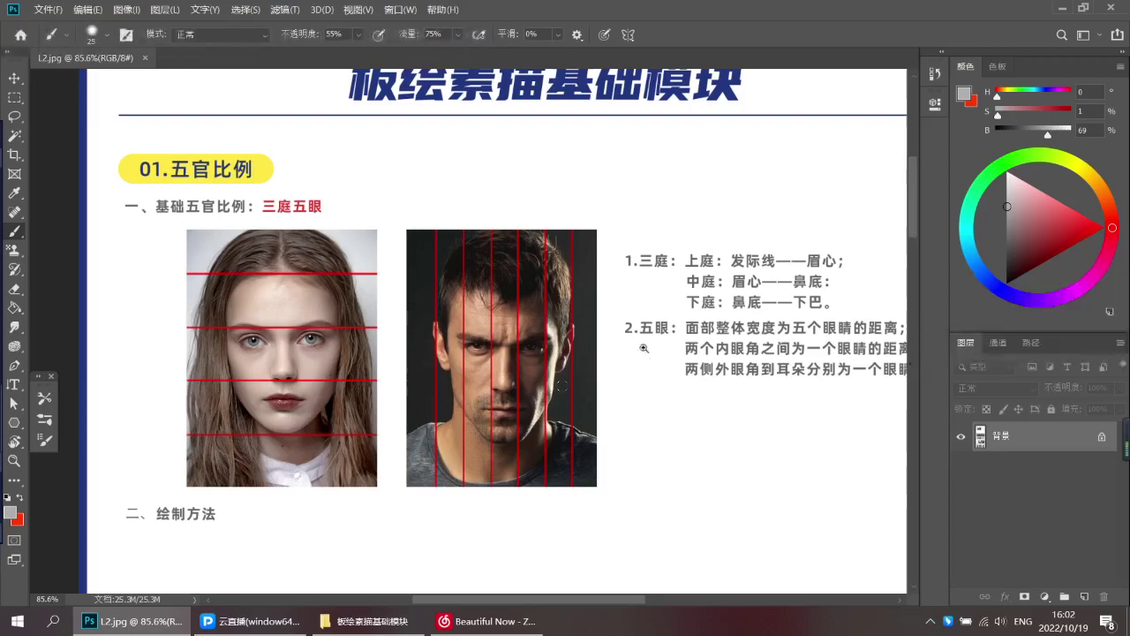
Set the brush to black at size 8 for marking up the plaster head photos
{"action": "left_click_drag", "start_coordinate": [646, 365], "coordinate": [610, 389]}
{"action": "left_click_drag", "start_coordinate": [650, 574], "coordinate": [659, 417]}
{"action": "scroll", "coordinate": [659, 417], "scroll_direction": "down", "scroll_amount": 10}
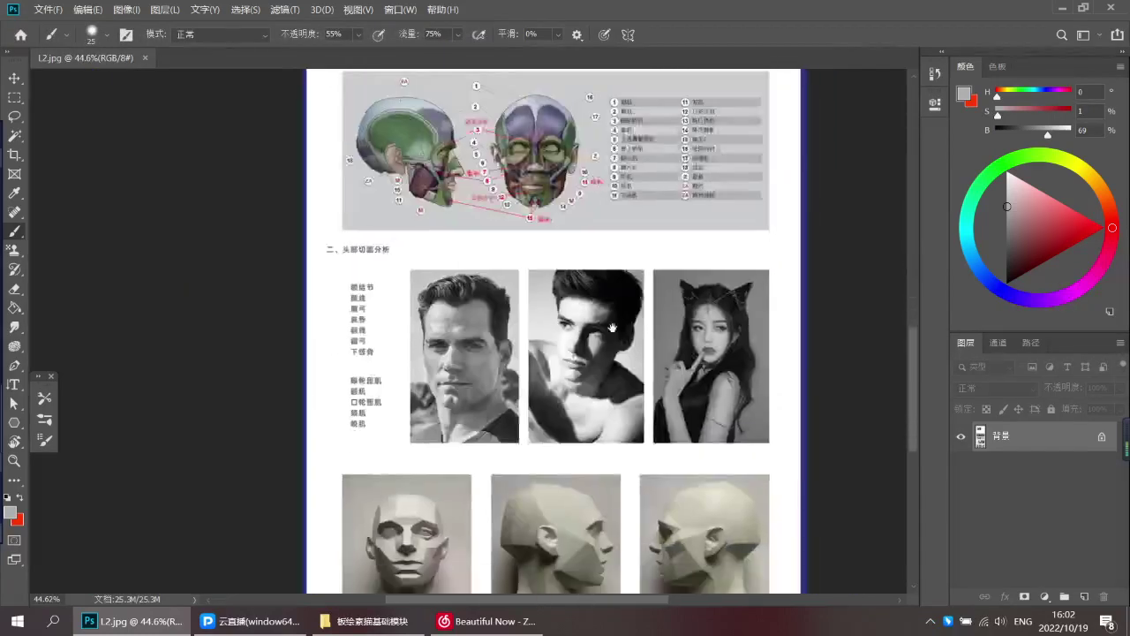
{"action": "scroll", "coordinate": [408, 303], "scroll_direction": "up", "scroll_amount": 2}
{"action": "key", "text": "bracketleft"}
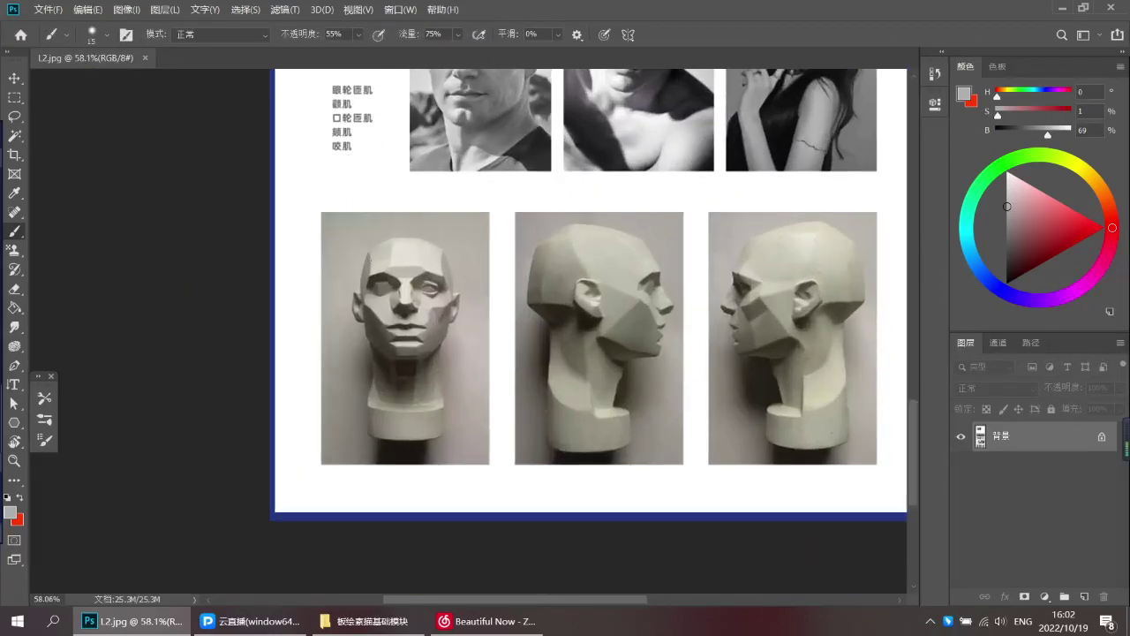
{"action": "left_click", "coordinate": [391, 257]}
{"action": "left_click_drag", "start_coordinate": [1018, 251], "coordinate": [1007, 283]}
{"action": "key", "text": "bracketleft"}
{"action": "key", "text": "bracketleft"}
Try to outline the forehead planes on the front-facing plaster head, and undo the strokes
{"action": "mouse_move", "coordinate": [369, 253]}
{"action": "left_mouse_down"}
{"action": "mouse_move", "coordinate": [367, 281]}
{"action": "mouse_move", "coordinate": [389, 248]}
{"action": "left_mouse_up"}
{"action": "mouse_move", "coordinate": [390, 248]}
{"action": "left_mouse_down"}
{"action": "mouse_move", "coordinate": [390, 269]}
{"action": "mouse_move", "coordinate": [418, 245]}
{"action": "left_mouse_up"}
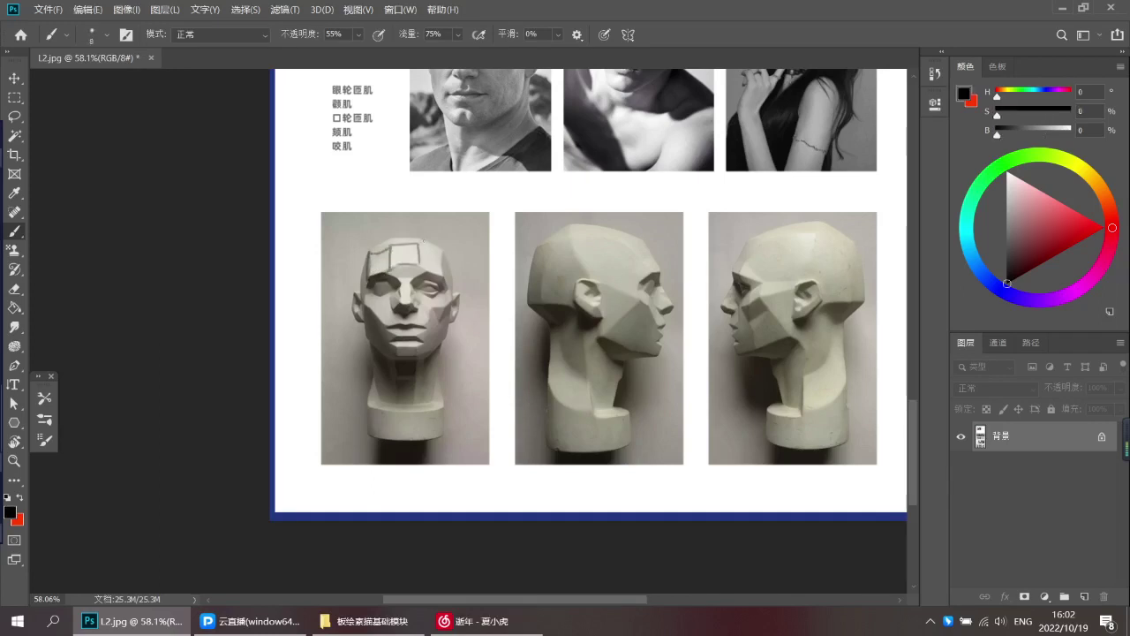
{"action": "key", "text": "ctrl+z"}
{"action": "key", "text": "ctrl+z"}
{"action": "key", "text": "ctrl+z"}
{"action": "key", "text": "ctrl+z"}
{"action": "key", "text": "ctrl+z"}
{"action": "scroll", "coordinate": [500, 252], "scroll_direction": "up", "scroll_amount": 1}
{"action": "left_click_drag", "start_coordinate": [442, 245], "coordinate": [449, 291]}
{"action": "key", "text": "ctrl+z"}
Set the brush size to 7 for annotating the 三庭五眼 facial proportion section
{"action": "scroll", "coordinate": [535, 282], "scroll_direction": "up", "scroll_amount": 5}
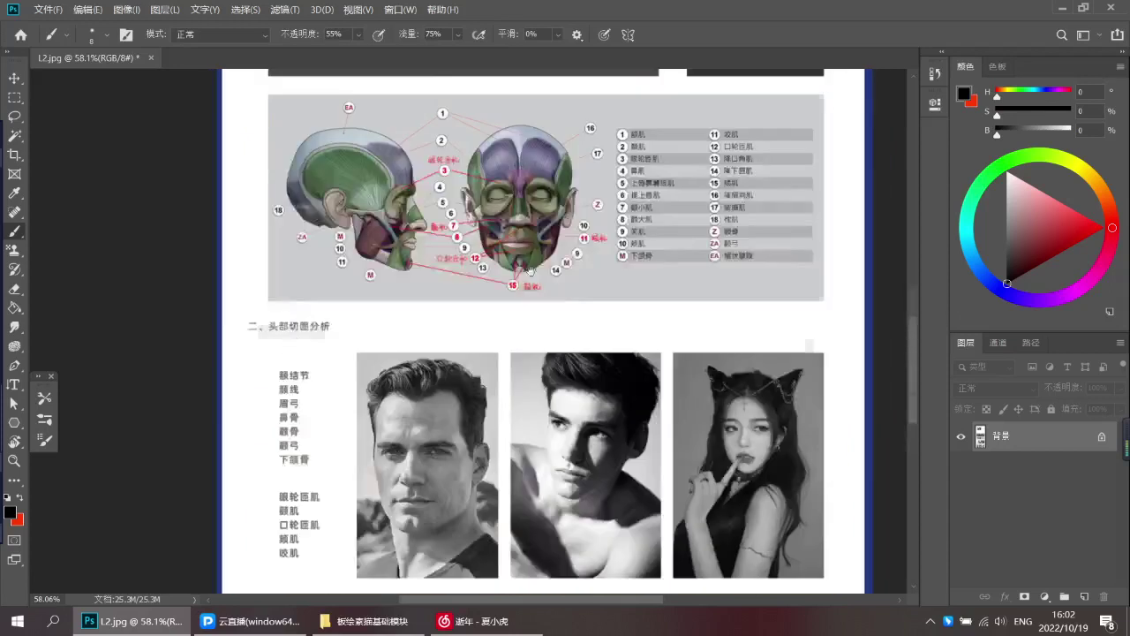
{"action": "scroll", "coordinate": [530, 270], "scroll_direction": "up", "scroll_amount": 10}
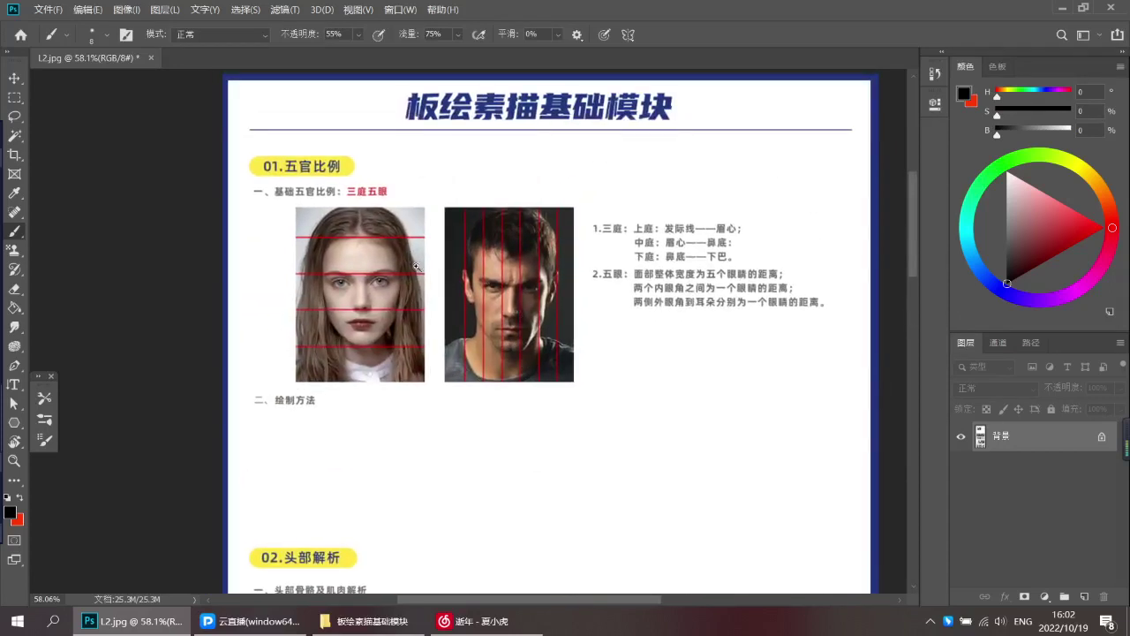
{"action": "left_click", "coordinate": [431, 267], "text": "ctrl"}
{"action": "left_click_drag", "start_coordinate": [520, 311], "coordinate": [489, 290]}
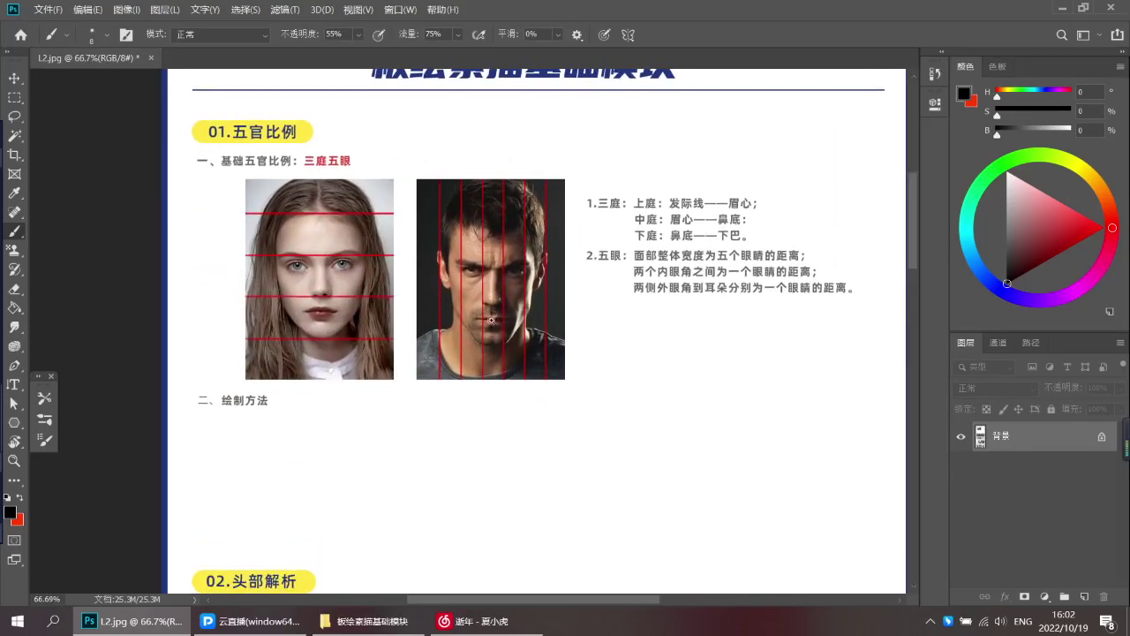
{"action": "scroll", "coordinate": [491, 320], "scroll_direction": "down", "scroll_amount": 1}
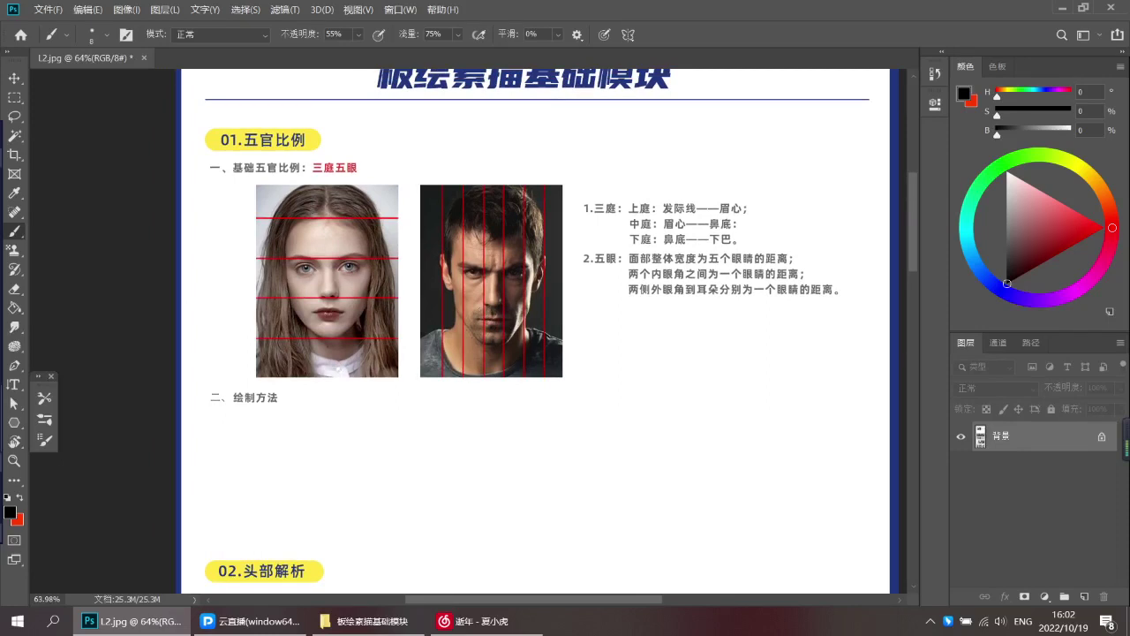
{"action": "left_click_drag", "start_coordinate": [568, 394], "coordinate": [577, 362]}
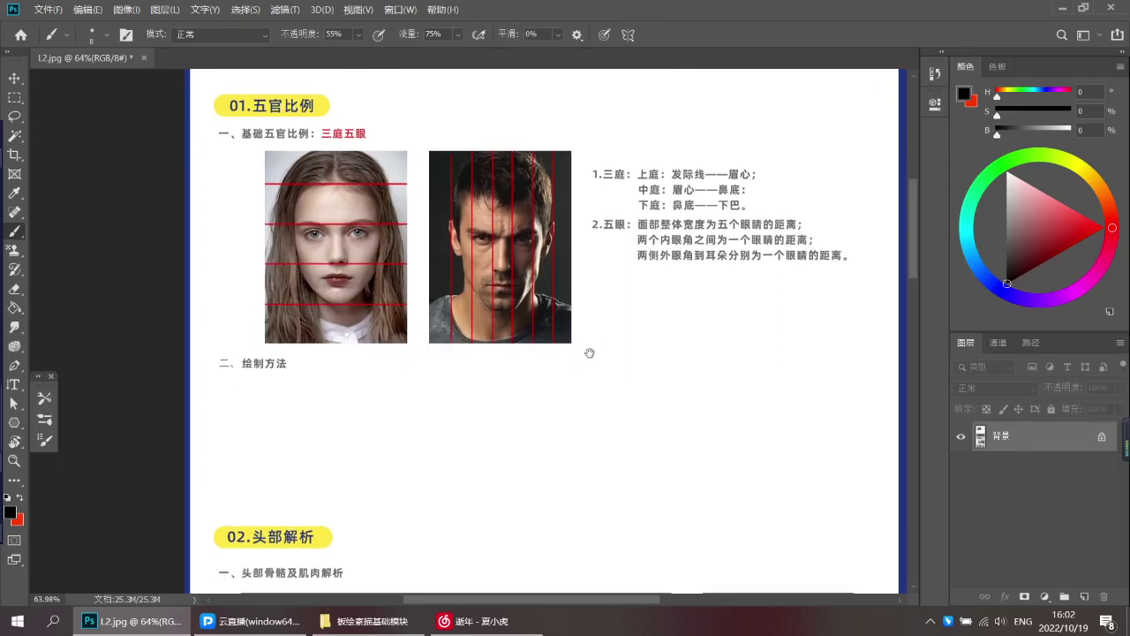
{"action": "left_click_drag", "start_coordinate": [560, 401], "coordinate": [603, 424]}
{"action": "left_click_drag", "start_coordinate": [497, 318], "coordinate": [529, 365]}
{"action": "scroll", "coordinate": [527, 366], "scroll_direction": "up", "scroll_amount": 3}
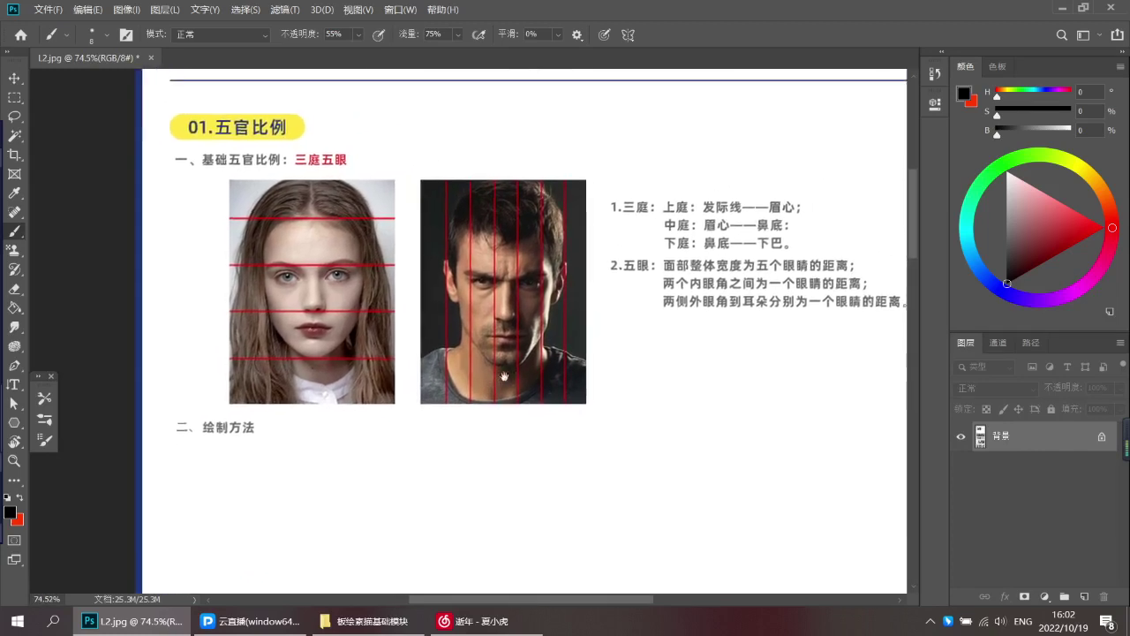
{"action": "mouse_move", "coordinate": [782, 238]}
{"action": "left_mouse_down"}
{"action": "mouse_move", "coordinate": [708, 283]}
{"action": "mouse_move", "coordinate": [714, 294]}
{"action": "left_mouse_up"}
{"action": "key", "text": "["}
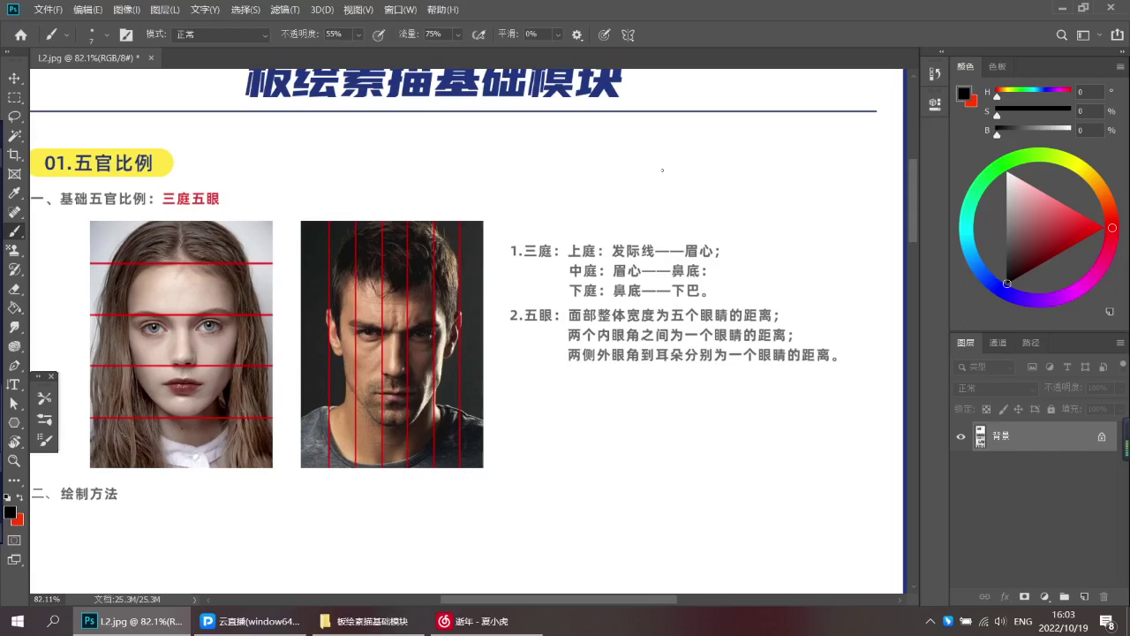
Try freehand marks above the proportion notes and around the red 三庭五眼 heading, and undo them
{"action": "mouse_move", "coordinate": [624, 204]}
{"action": "left_mouse_down"}
{"action": "mouse_move", "coordinate": [634, 179]}
{"action": "mouse_move", "coordinate": [655, 176]}
{"action": "left_mouse_up"}
{"action": "left_click_drag", "start_coordinate": [666, 143], "coordinate": [661, 156]}
{"action": "key", "text": "ctrl+z"}
{"action": "key", "text": "ctrl+z"}
{"action": "mouse_move", "coordinate": [208, 200]}
{"action": "left_mouse_down"}
{"action": "mouse_move", "coordinate": [270, 188]}
{"action": "mouse_move", "coordinate": [208, 195]}
{"action": "mouse_move", "coordinate": [222, 174]}
{"action": "mouse_move", "coordinate": [261, 186]}
{"action": "mouse_move", "coordinate": [201, 191]}
{"action": "mouse_move", "coordinate": [203, 178]}
{"action": "mouse_move", "coordinate": [251, 176]}
{"action": "left_mouse_up"}
{"action": "key", "text": "ctrl+z"}
{"action": "key", "text": "ctrl+z"}
{"action": "left_click_drag", "start_coordinate": [201, 203], "coordinate": [257, 200]}
{"action": "key", "text": "ctrl+z"}
{"action": "key", "text": "ctrl+z"}
Handwrite the note 原画 with an exclamation mark beside the 01.五官比例 heading, and circle 原画
{"action": "mouse_move", "coordinate": [309, 131]}
{"action": "left_mouse_down"}
{"action": "mouse_move", "coordinate": [315, 156]}
{"action": "mouse_move", "coordinate": [357, 126]}
{"action": "left_mouse_up"}
{"action": "mouse_move", "coordinate": [344, 133]}
{"action": "left_mouse_down"}
{"action": "mouse_move", "coordinate": [345, 150]}
{"action": "mouse_move", "coordinate": [355, 149]}
{"action": "left_mouse_up"}
{"action": "left_click_drag", "start_coordinate": [346, 141], "coordinate": [354, 142]}
{"action": "mouse_move", "coordinate": [346, 150]}
{"action": "left_mouse_down"}
{"action": "mouse_move", "coordinate": [372, 150]}
{"action": "mouse_move", "coordinate": [307, 129]}
{"action": "mouse_move", "coordinate": [331, 166]}
{"action": "left_mouse_up"}
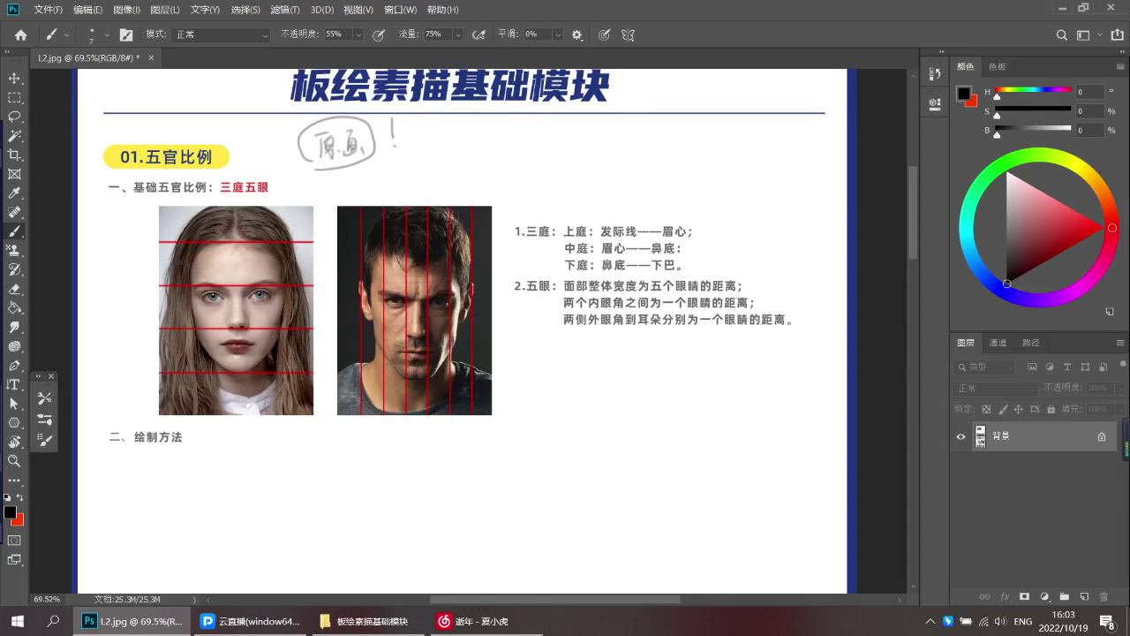
Try strokes over the girl's forehead and the written proportion notes, and undo them
{"action": "mouse_move", "coordinate": [455, 320]}
{"action": "left_mouse_down"}
{"action": "mouse_move", "coordinate": [439, 339]}
{"action": "mouse_move", "coordinate": [456, 304]}
{"action": "mouse_move", "coordinate": [418, 336]}
{"action": "mouse_move", "coordinate": [435, 340]}
{"action": "left_mouse_up"}
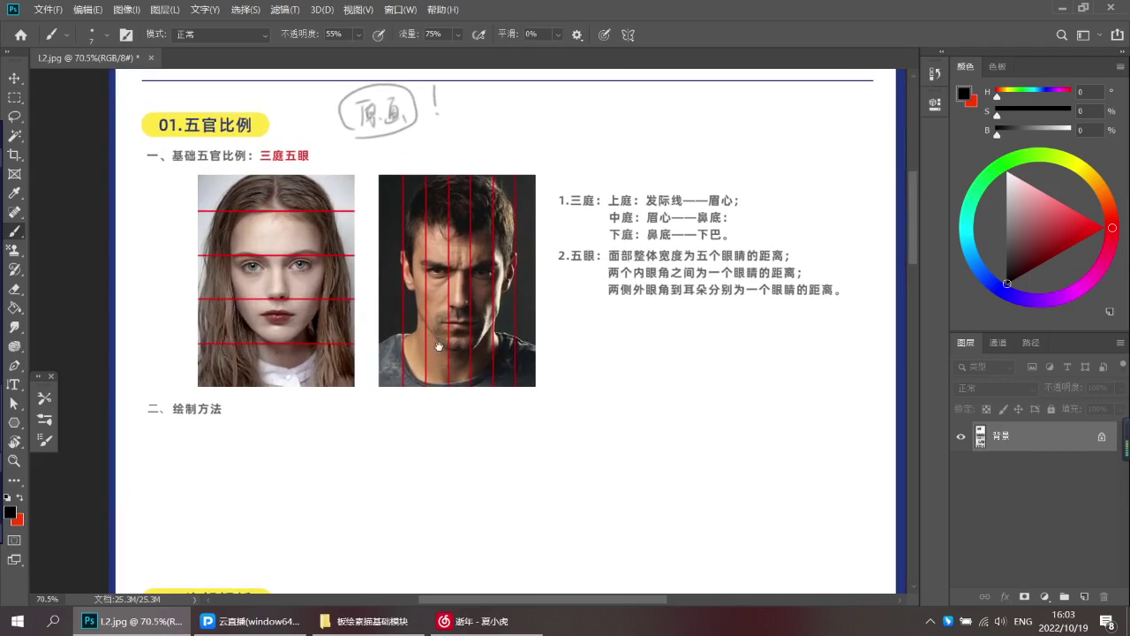
{"action": "left_click_drag", "start_coordinate": [387, 123], "coordinate": [420, 185]}
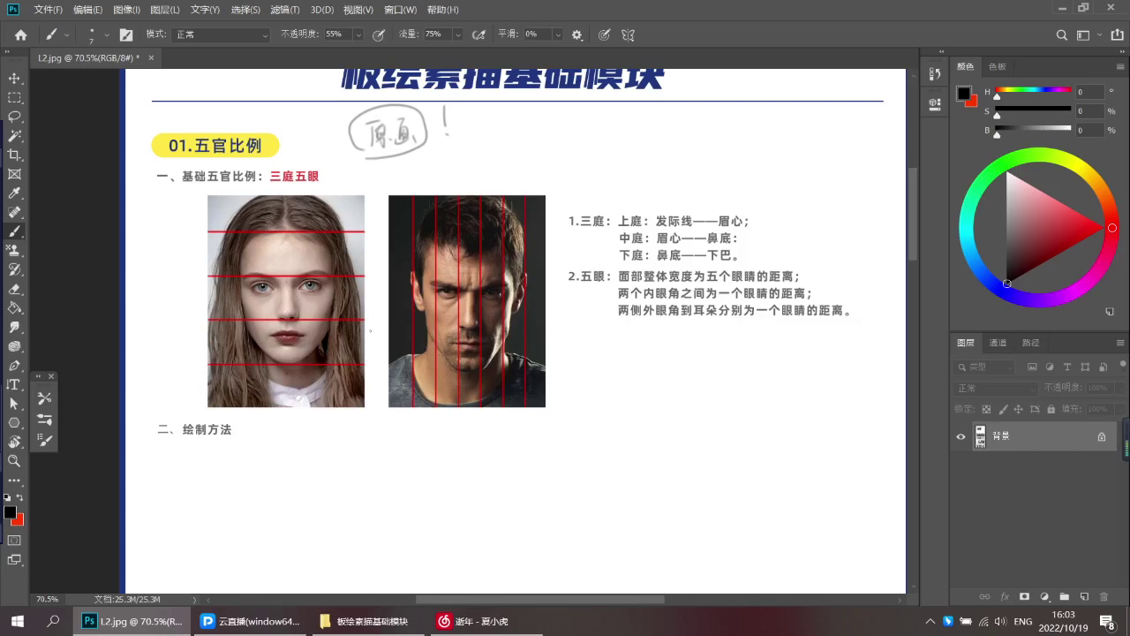
{"action": "left_click_drag", "start_coordinate": [381, 313], "coordinate": [402, 316]}
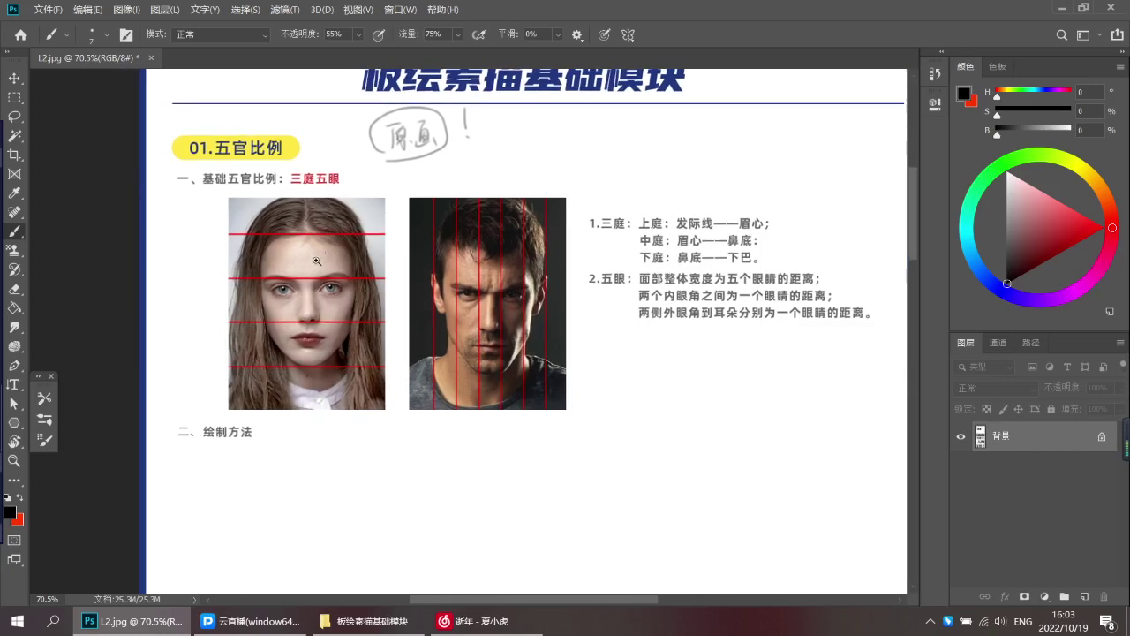
{"action": "left_click_drag", "start_coordinate": [320, 255], "coordinate": [339, 266]}
{"action": "left_click_drag", "start_coordinate": [279, 218], "coordinate": [275, 264]}
{"action": "key", "text": "ctrl+z"}
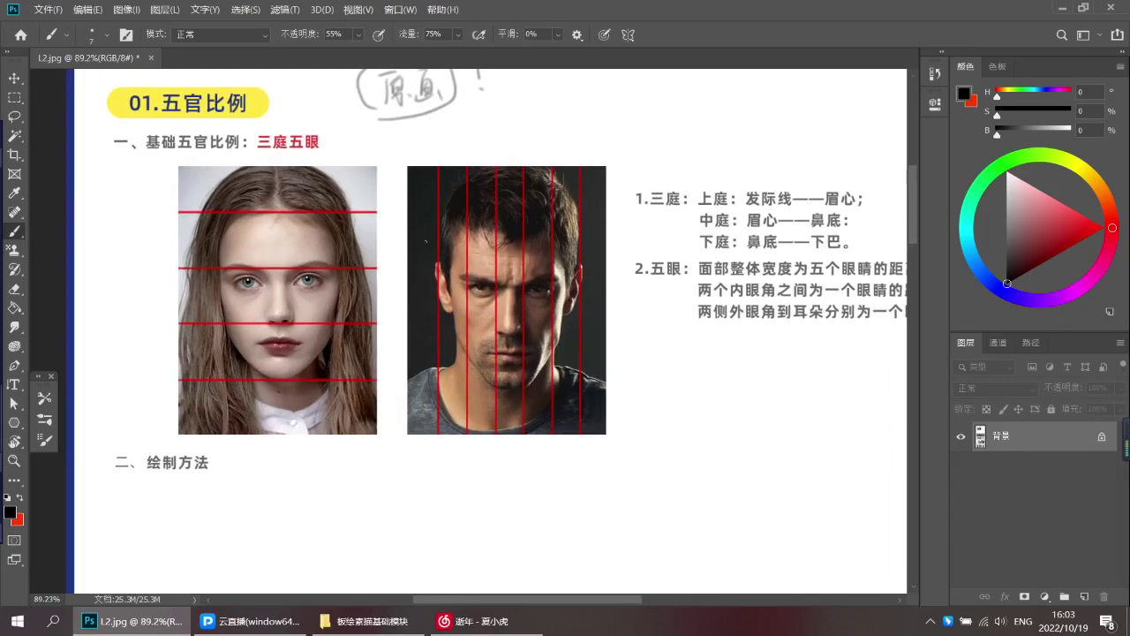
{"action": "mouse_move", "coordinate": [255, 223]}
{"action": "left_mouse_down"}
{"action": "mouse_move", "coordinate": [275, 249]}
{"action": "mouse_move", "coordinate": [311, 252]}
{"action": "mouse_move", "coordinate": [262, 256]}
{"action": "left_mouse_up"}
{"action": "key", "text": "ctrl+z"}
{"action": "left_click_drag", "start_coordinate": [263, 232], "coordinate": [296, 257]}
{"action": "key", "text": "ctrl+z"}
{"action": "key", "text": "ctrl+z"}
{"action": "key", "text": "ctrl+z"}
{"action": "left_click_drag", "start_coordinate": [797, 218], "coordinate": [839, 228]}
{"action": "key", "text": "ctrl+z"}
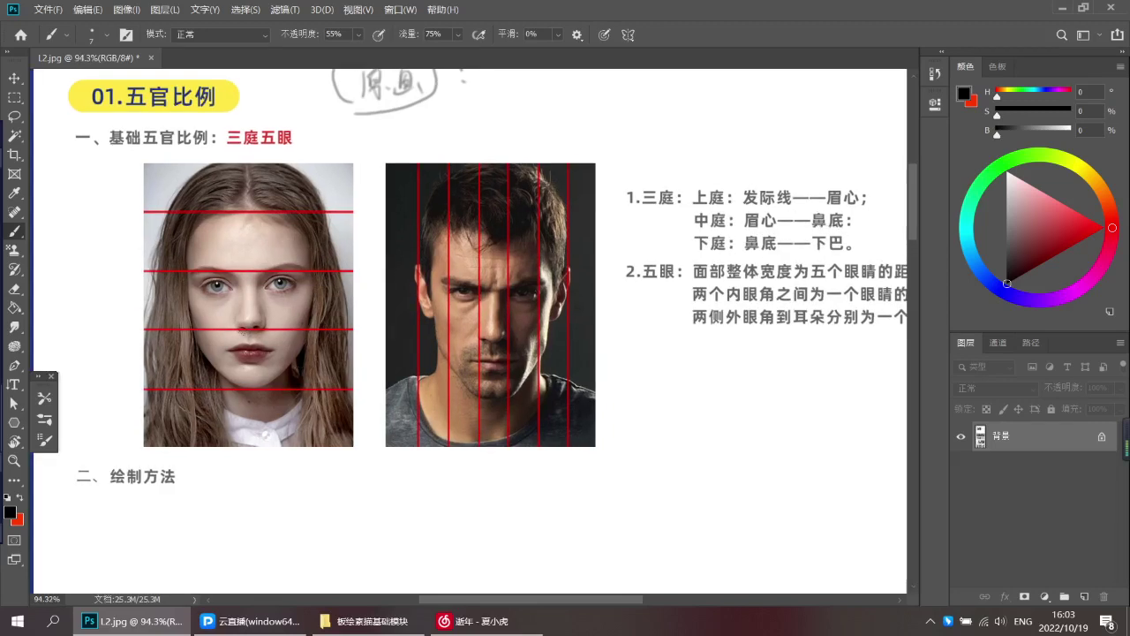
Draw a short vertical mark before 鼻底 in the 中庭 line with the brush at size 5
{"action": "scroll", "coordinate": [249, 333], "scroll_direction": "up", "scroll_amount": 3}
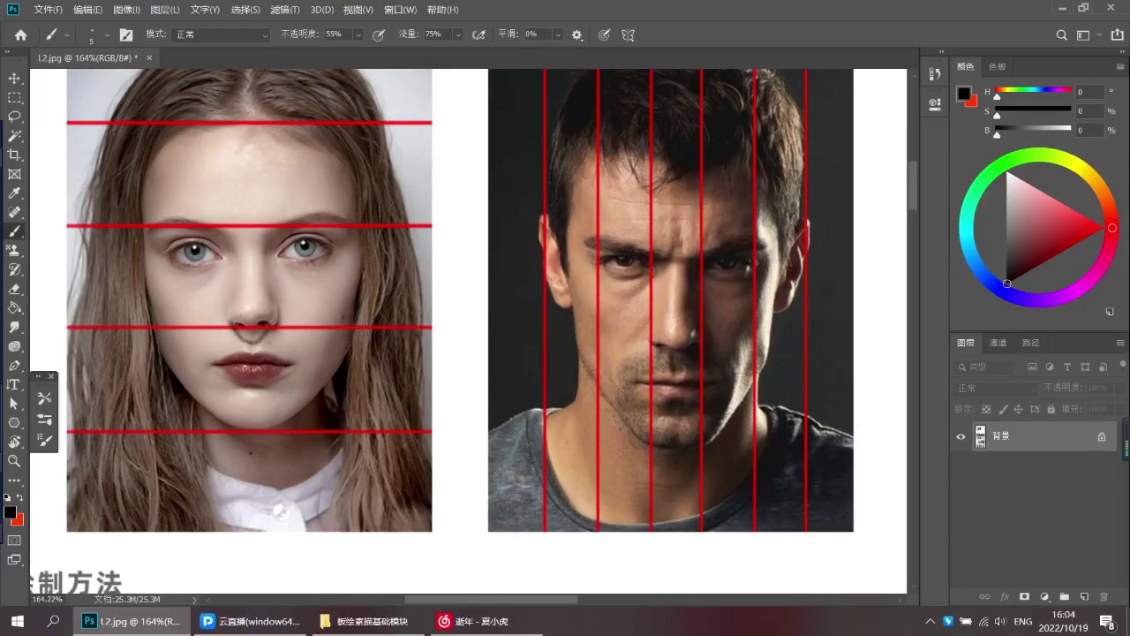
{"action": "scroll", "coordinate": [332, 325], "scroll_direction": "down", "scroll_amount": 2}
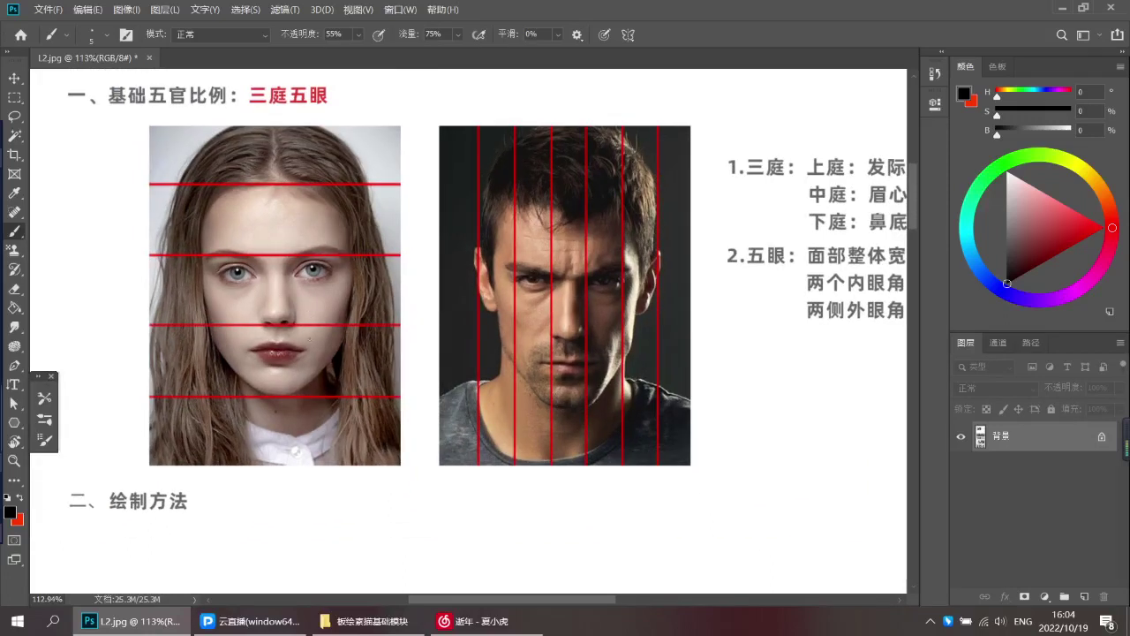
{"action": "scroll", "coordinate": [315, 321], "scroll_direction": "down", "scroll_amount": 1}
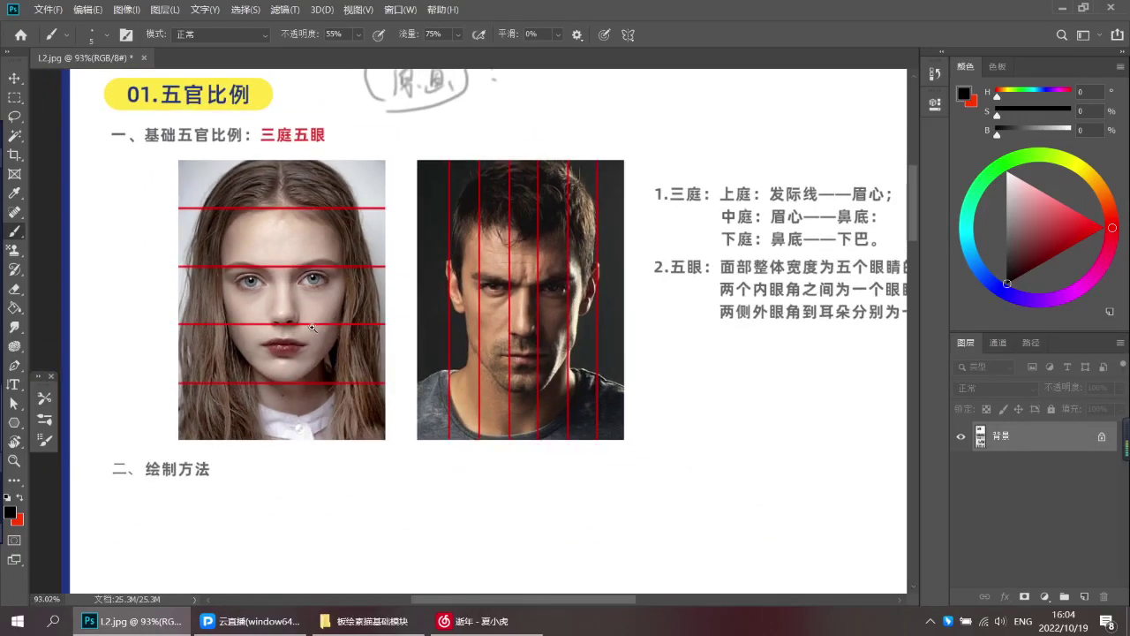
{"action": "scroll", "coordinate": [307, 324], "scroll_direction": "down", "scroll_amount": 1}
{"action": "mouse_move", "coordinate": [763, 262]}
{"action": "left_mouse_down"}
{"action": "mouse_move", "coordinate": [743, 264]}
{"action": "mouse_move", "coordinate": [826, 226]}
{"action": "mouse_move", "coordinate": [798, 214]}
{"action": "mouse_move", "coordinate": [788, 234]}
{"action": "left_mouse_up"}
{"action": "key", "text": "ctrl+z"}
{"action": "mouse_move", "coordinate": [788, 215]}
{"action": "left_mouse_down"}
{"action": "mouse_move", "coordinate": [818, 217]}
{"action": "mouse_move", "coordinate": [817, 235]}
{"action": "left_mouse_up"}
{"action": "left_click_drag", "start_coordinate": [790, 234], "coordinate": [820, 232]}
{"action": "key", "text": "ctrl+z"}
Try a vertical line beside the girl's portrait from the hairline guide to the chin guide, and undo it
{"action": "scroll", "coordinate": [267, 291], "scroll_direction": "up", "scroll_amount": 3}
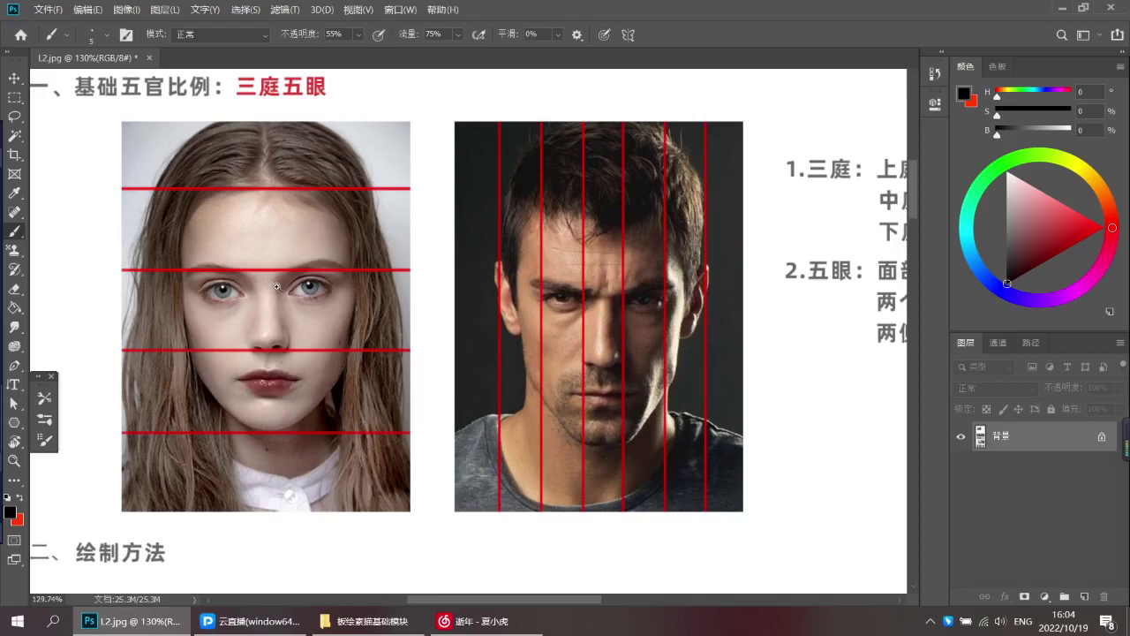
{"action": "scroll", "coordinate": [277, 287], "scroll_direction": "down", "scroll_amount": 2}
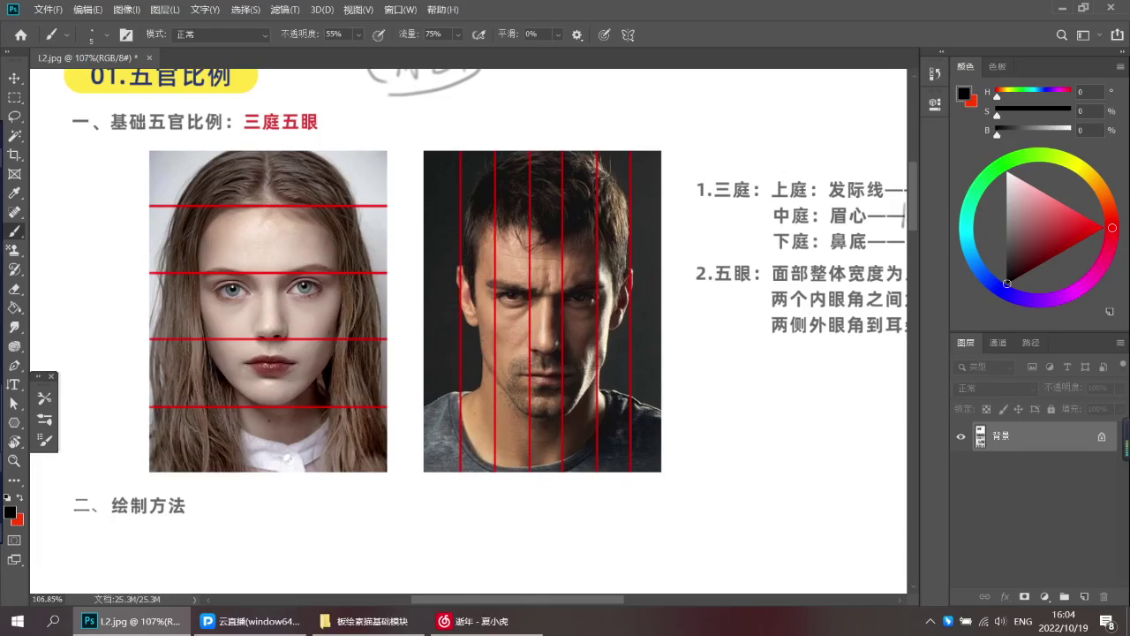
{"action": "scroll", "coordinate": [277, 235], "scroll_direction": "up", "scroll_amount": 1}
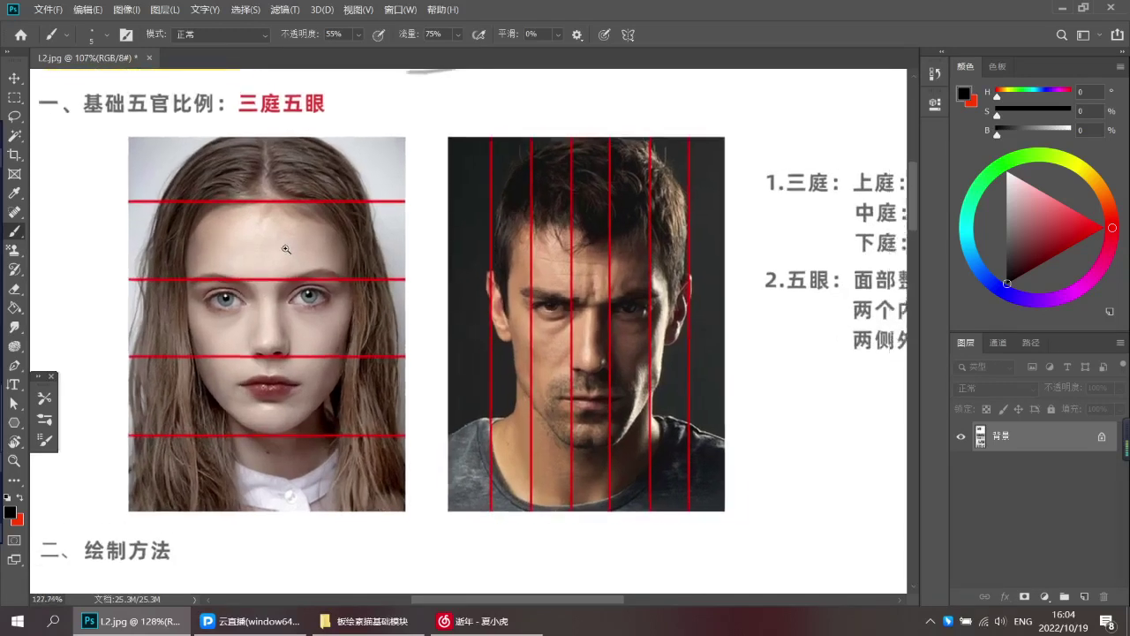
{"action": "scroll", "coordinate": [177, 246], "scroll_direction": "left", "scroll_amount": 3}
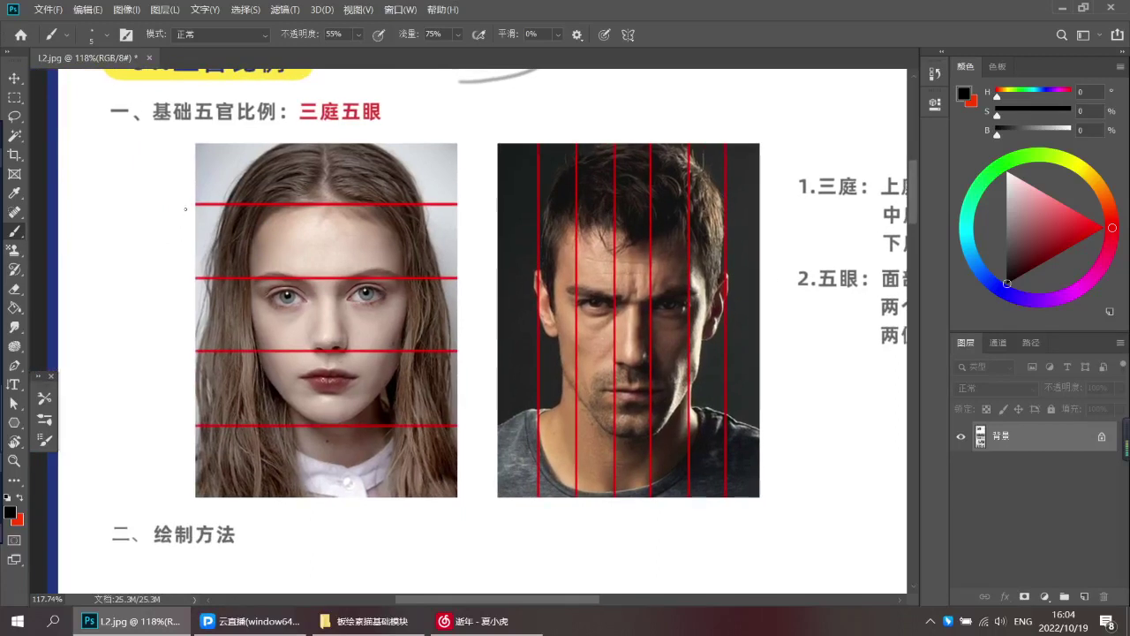
{"action": "left_click_drag", "start_coordinate": [187, 205], "coordinate": [187, 411]}
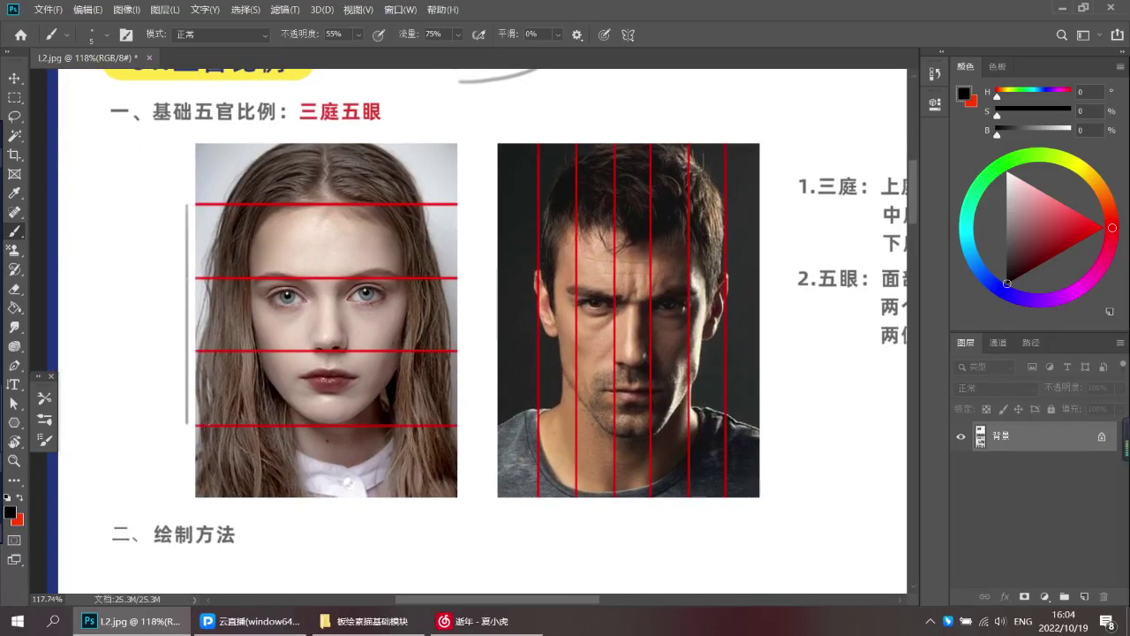
{"action": "key", "text": "ctrl+z"}
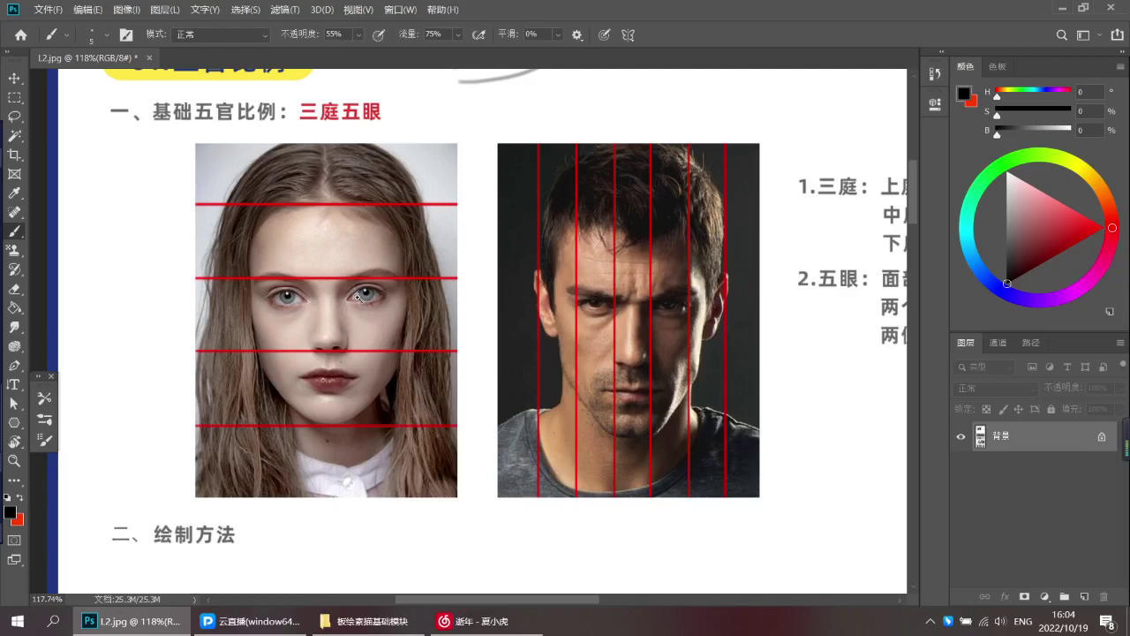
Examine the horizontal and vertical guide lines on both portraits together with the 三庭五眼 notes
{"action": "scroll", "coordinate": [353, 299], "scroll_direction": "down", "scroll_amount": 2}
{"action": "left_click_drag", "start_coordinate": [338, 321], "coordinate": [323, 324]}
{"action": "scroll", "coordinate": [343, 309], "scroll_direction": "down", "scroll_amount": 1}
{"action": "scroll", "coordinate": [343, 309], "scroll_direction": "up", "scroll_amount": 1}
{"action": "left_click_drag", "start_coordinate": [257, 293], "coordinate": [263, 291]}
{"action": "left_click_drag", "start_coordinate": [465, 284], "coordinate": [436, 292]}
{"action": "scroll", "coordinate": [458, 296], "scroll_direction": "down", "scroll_amount": 2}
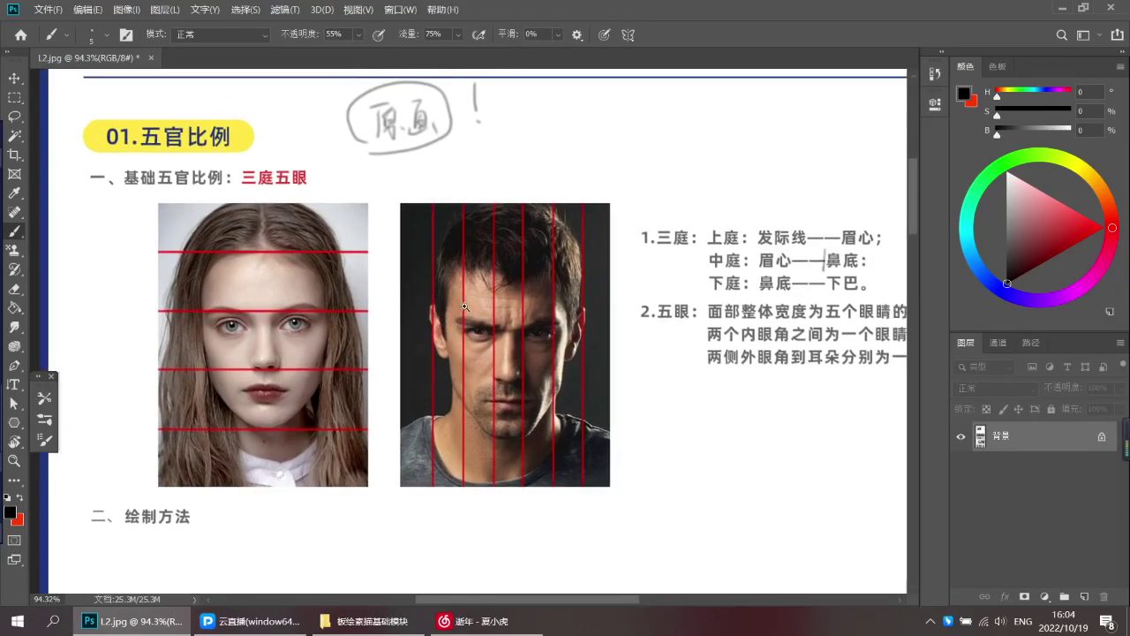
{"action": "scroll", "coordinate": [475, 307], "scroll_direction": "up", "scroll_amount": 2}
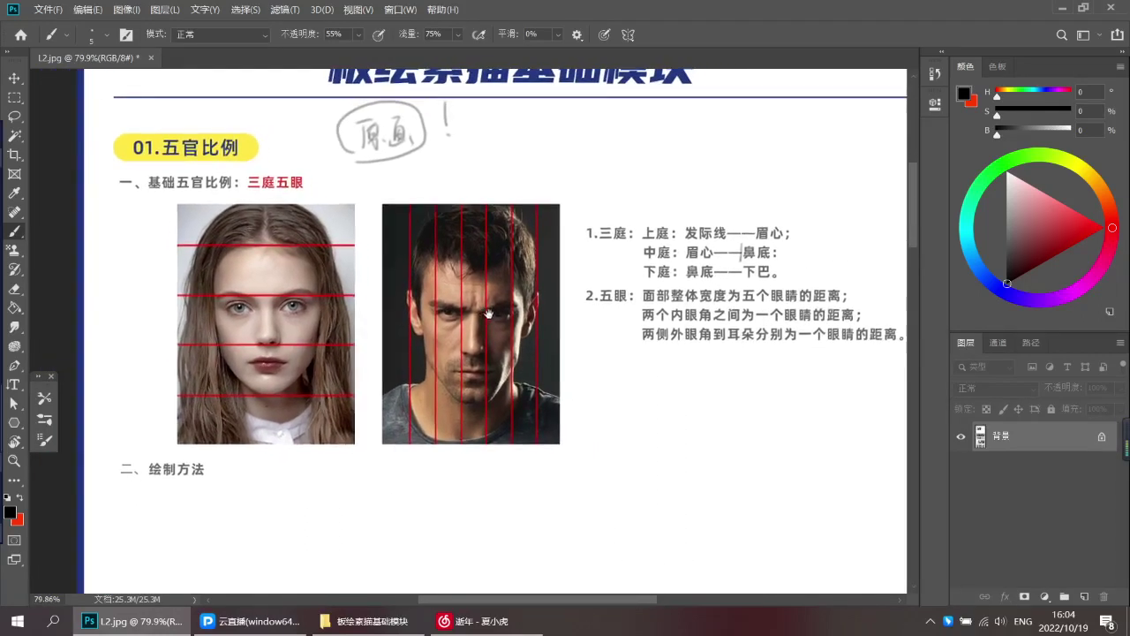
{"action": "scroll", "coordinate": [598, 304], "scroll_direction": "up", "scroll_amount": 2}
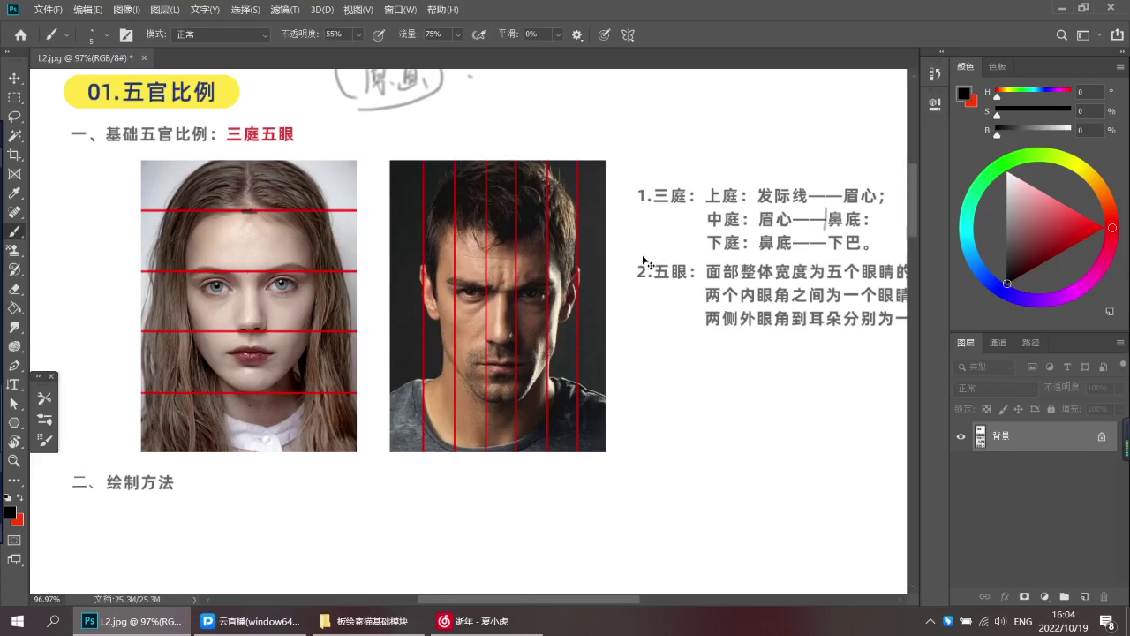
{"action": "left_click_drag", "start_coordinate": [628, 278], "coordinate": [611, 278]}
{"action": "left_click_drag", "start_coordinate": [689, 139], "coordinate": [565, 176]}
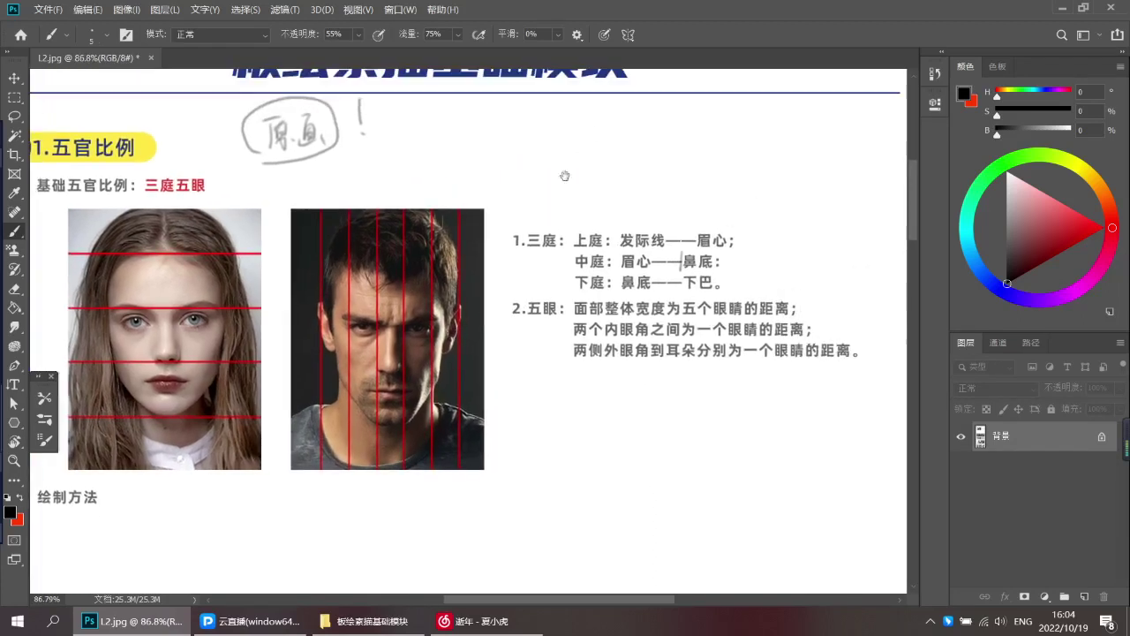
Try a mark on the 三庭 notes and a section bracket beside the girl's portrait, and undo them
{"action": "left_click_drag", "start_coordinate": [574, 231], "coordinate": [574, 291]}
{"action": "key", "text": "ctrl+z"}
{"action": "left_click_drag", "start_coordinate": [270, 322], "coordinate": [271, 340]}
{"action": "left_click_drag", "start_coordinate": [271, 324], "coordinate": [282, 334]}
{"action": "left_click_drag", "start_coordinate": [277, 318], "coordinate": [277, 390]}
{"action": "left_click_drag", "start_coordinate": [279, 394], "coordinate": [283, 402]}
{"action": "key", "text": "ctrl+z"}
{"action": "key", "text": "ctrl+z"}
{"action": "key", "text": "ctrl+z"}
{"action": "key", "text": "ctrl+z"}
{"action": "key", "text": "ctrl+z"}
{"action": "key", "text": "ctrl+z"}
{"action": "key", "text": "ctrl+z"}
{"action": "key", "text": "ctrl+z"}
Draw a vertical bracket beside the girl's portrait with ticks at the hairline, brow and nose-base guides
{"action": "mouse_move", "coordinate": [274, 260]}
{"action": "left_mouse_down"}
{"action": "mouse_move", "coordinate": [266, 292]}
{"action": "mouse_move", "coordinate": [310, 279]}
{"action": "left_mouse_up"}
{"action": "left_click_drag", "start_coordinate": [305, 235], "coordinate": [318, 235]}
{"action": "mouse_move", "coordinate": [312, 276]}
{"action": "left_mouse_down"}
{"action": "mouse_move", "coordinate": [322, 358]}
{"action": "mouse_move", "coordinate": [311, 403]}
{"action": "left_mouse_up"}
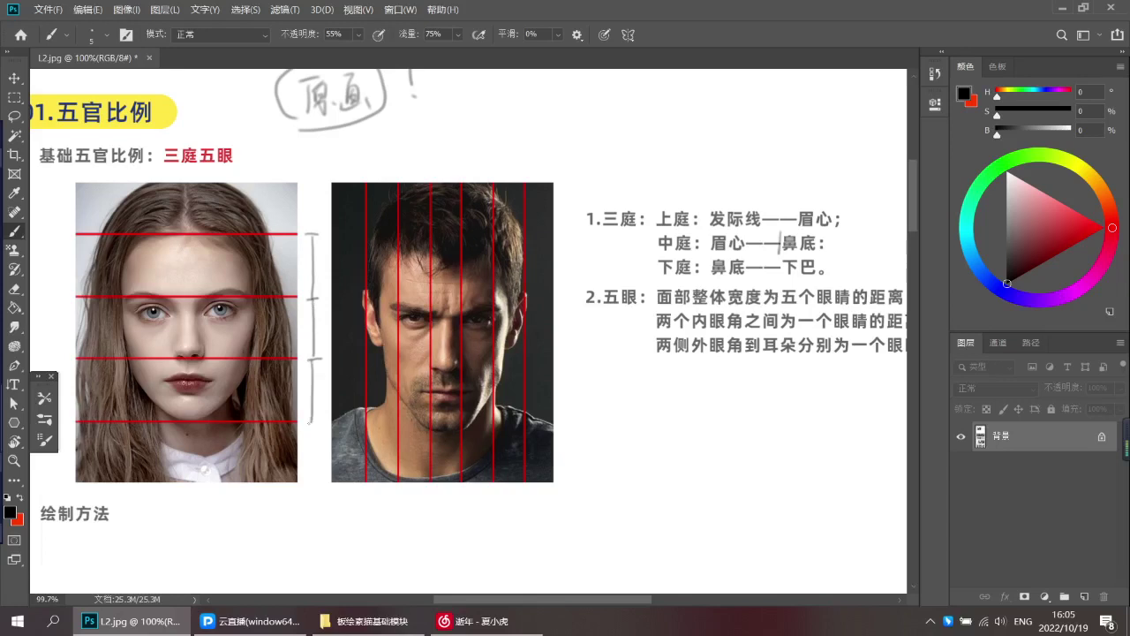
{"action": "key", "text": "ctrl+z"}
{"action": "key", "text": "ctrl+z"}
Try a horizontal stroke along the nose-base guide on the girl's face, and undo it
{"action": "mouse_move", "coordinate": [173, 299]}
{"action": "left_mouse_down"}
{"action": "mouse_move", "coordinate": [200, 275]}
{"action": "mouse_move", "coordinate": [215, 284]}
{"action": "left_mouse_up"}
{"action": "left_click_drag", "start_coordinate": [174, 349], "coordinate": [266, 348]}
{"action": "key", "text": "ctrl+z"}
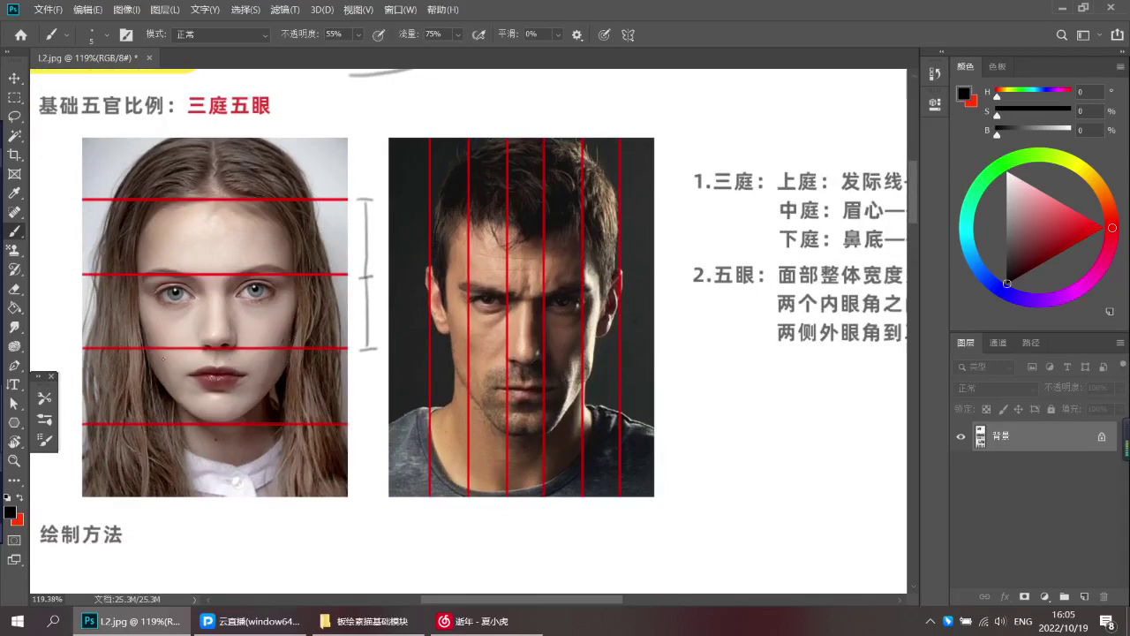
Try a horizontal stroke across the man's face near eye level, and undo it
{"action": "left_click_drag", "start_coordinate": [581, 330], "coordinate": [571, 330]}
{"action": "left_click_drag", "start_coordinate": [760, 281], "coordinate": [559, 300]}
{"action": "scroll", "coordinate": [556, 302], "scroll_direction": "left", "scroll_amount": 2}
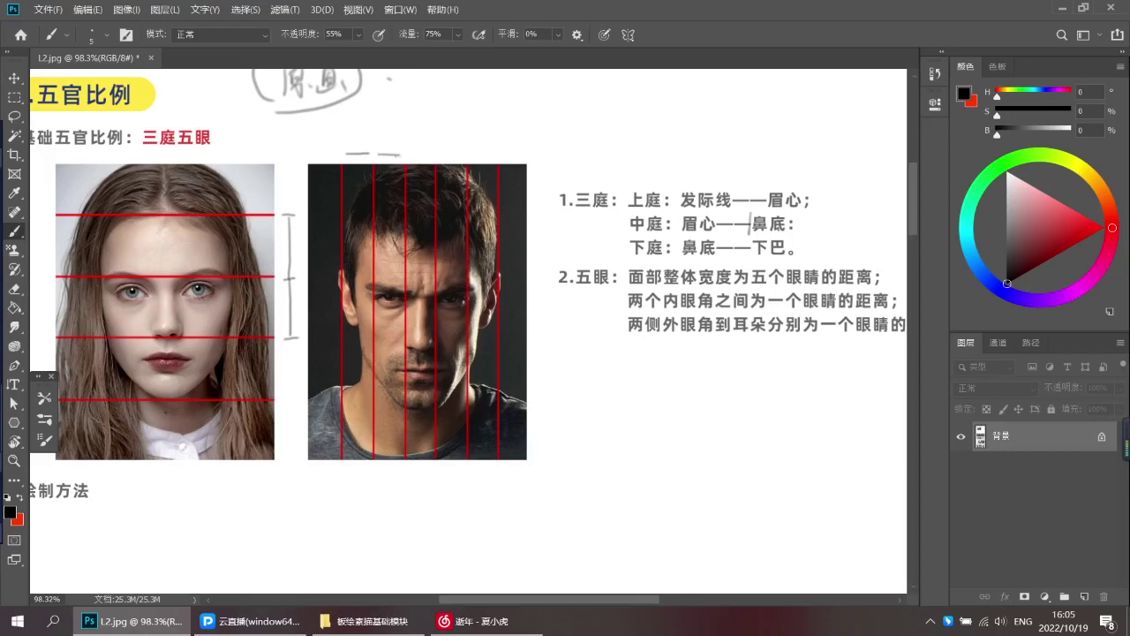
{"action": "left_click_drag", "start_coordinate": [462, 332], "coordinate": [532, 306]}
{"action": "left_click_drag", "start_coordinate": [669, 275], "coordinate": [649, 288]}
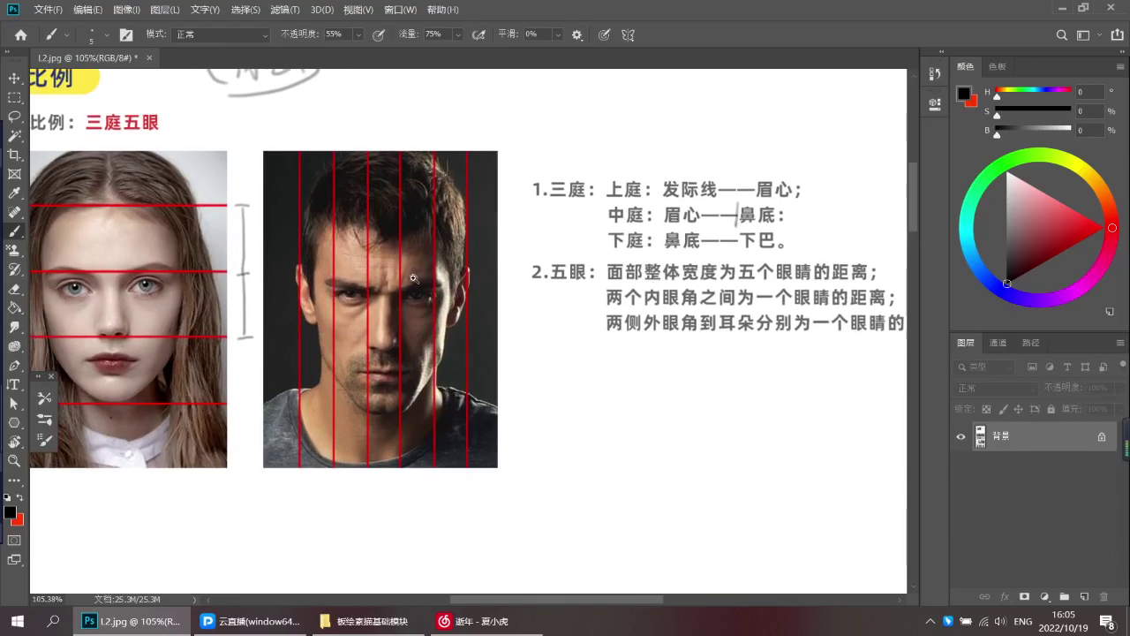
{"action": "left_click_drag", "start_coordinate": [314, 275], "coordinate": [452, 276]}
{"action": "key", "text": "ctrl+z"}
{"action": "scroll", "coordinate": [590, 156], "scroll_direction": "up", "scroll_amount": 2}
{"action": "scroll", "coordinate": [618, 244], "scroll_direction": "down", "scroll_amount": 2}
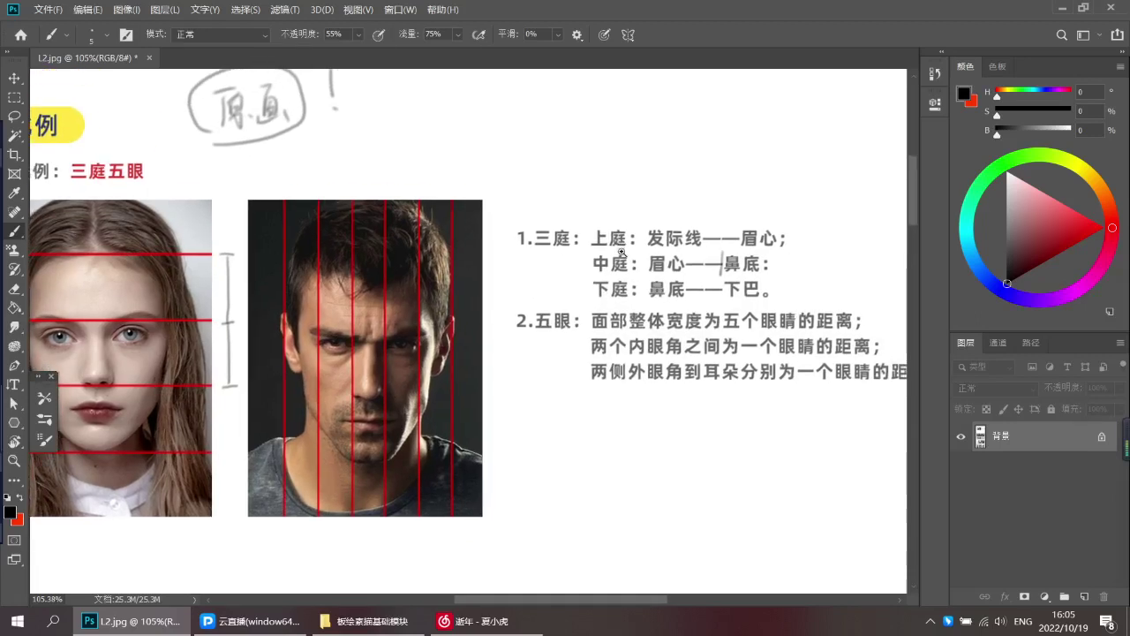
{"action": "scroll", "coordinate": [613, 246], "scroll_direction": "up", "scroll_amount": 2}
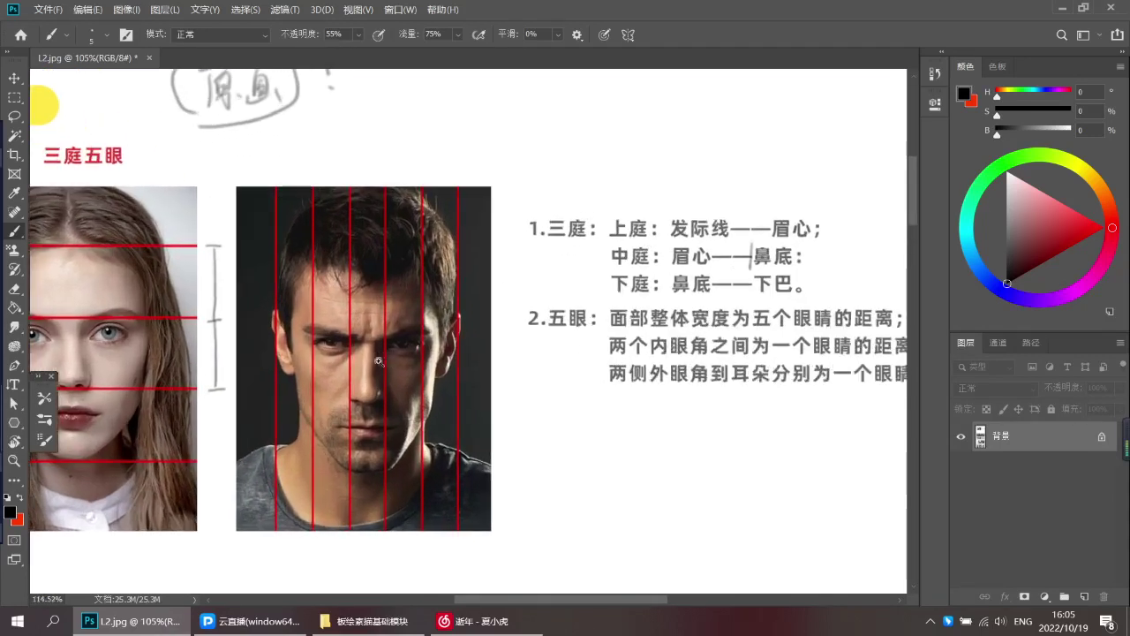
Pick a red with 100% saturation and 90% brightness, try a short stroke over the man's eye, and undo it
{"action": "left_click", "coordinate": [1095, 233]}
{"action": "left_click_drag", "start_coordinate": [316, 347], "coordinate": [343, 347]}
{"action": "key", "text": "ctrl+z"}
Load the 19-尖角 brush preset, test it on the man's face, reduce the brush size, and undo the test stroke
{"action": "left_click", "coordinate": [44, 398]}
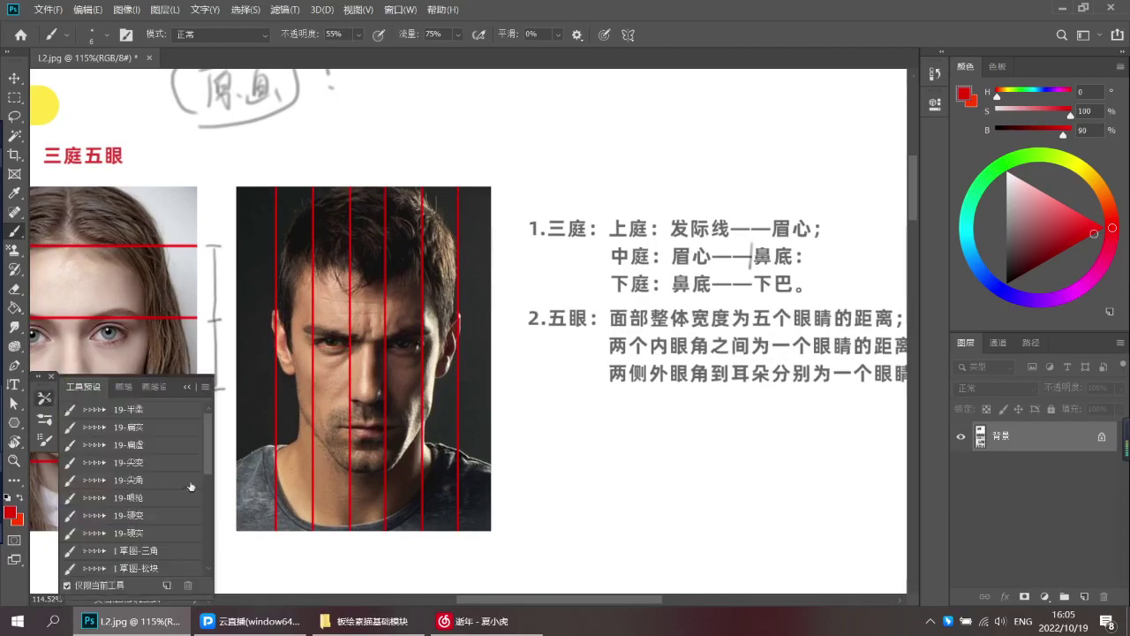
{"action": "left_click", "coordinate": [168, 479]}
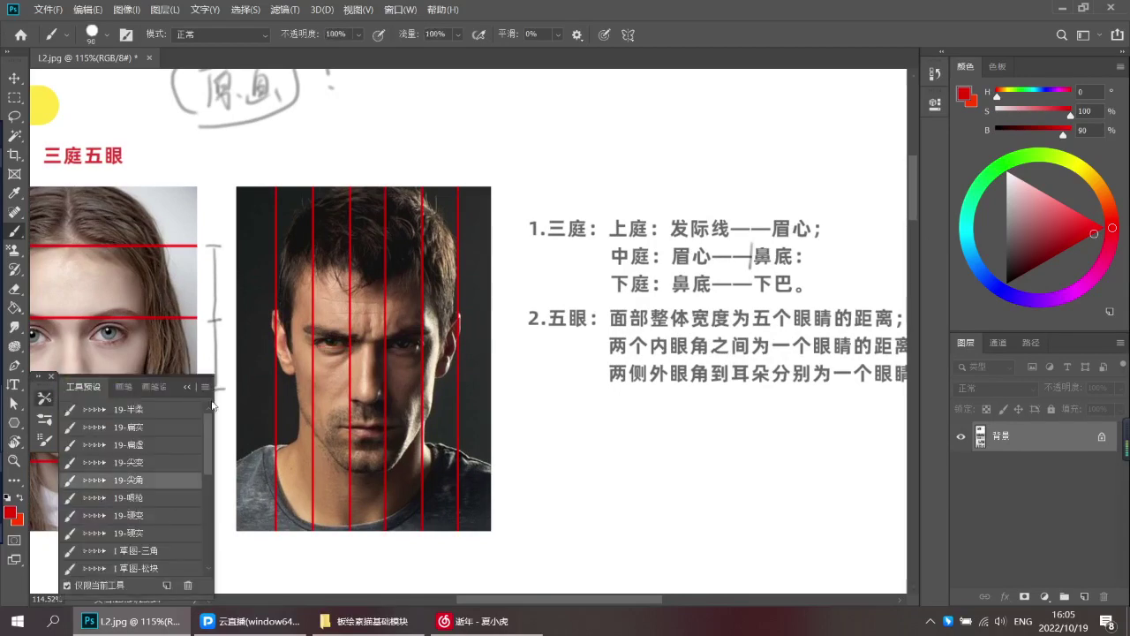
{"action": "left_click_drag", "start_coordinate": [362, 332], "coordinate": [394, 343]}
{"action": "key", "text": "["}
{"action": "key", "text": "["}
{"action": "key", "text": "["}
{"action": "key", "text": "["}
{"action": "key", "text": "["}
{"action": "key", "text": "["}
{"action": "key", "text": "["}
{"action": "key", "text": "["}
{"action": "key", "text": "["}
{"action": "key", "text": "["}
{"action": "key", "text": "["}
{"action": "key", "text": "ctrl+z"}
Set the brush colour to light red (S 66, B 100) and draw a horizontal stroke between the man's inner eye corners
{"action": "left_click", "coordinate": [1104, 228]}
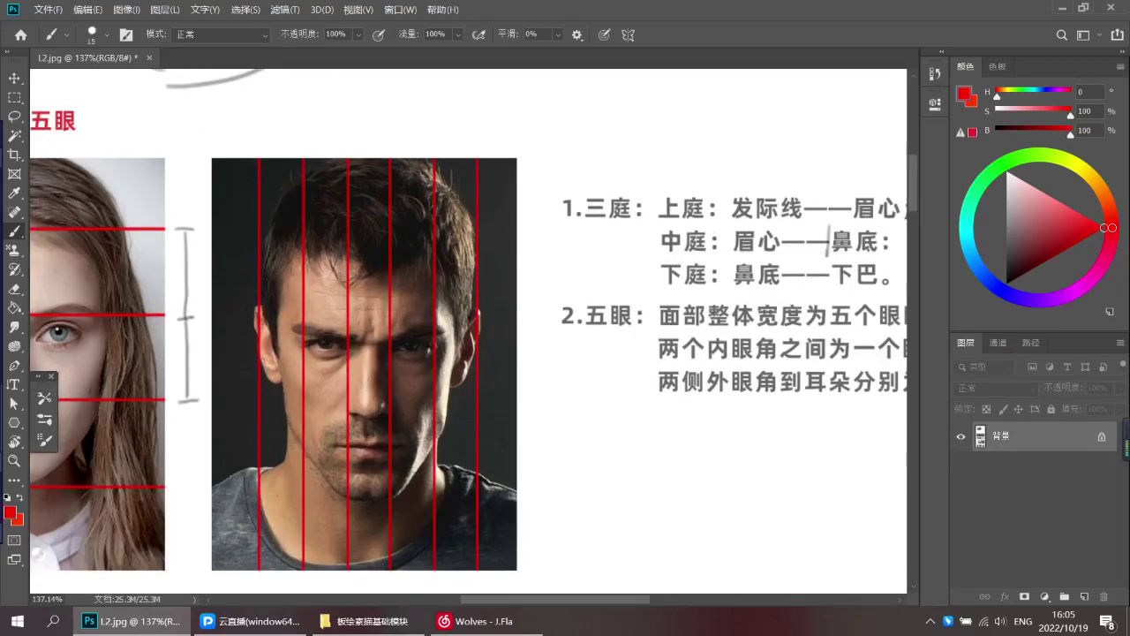
{"action": "left_click", "coordinate": [1071, 209]}
{"action": "left_click_drag", "start_coordinate": [346, 346], "coordinate": [388, 343]}
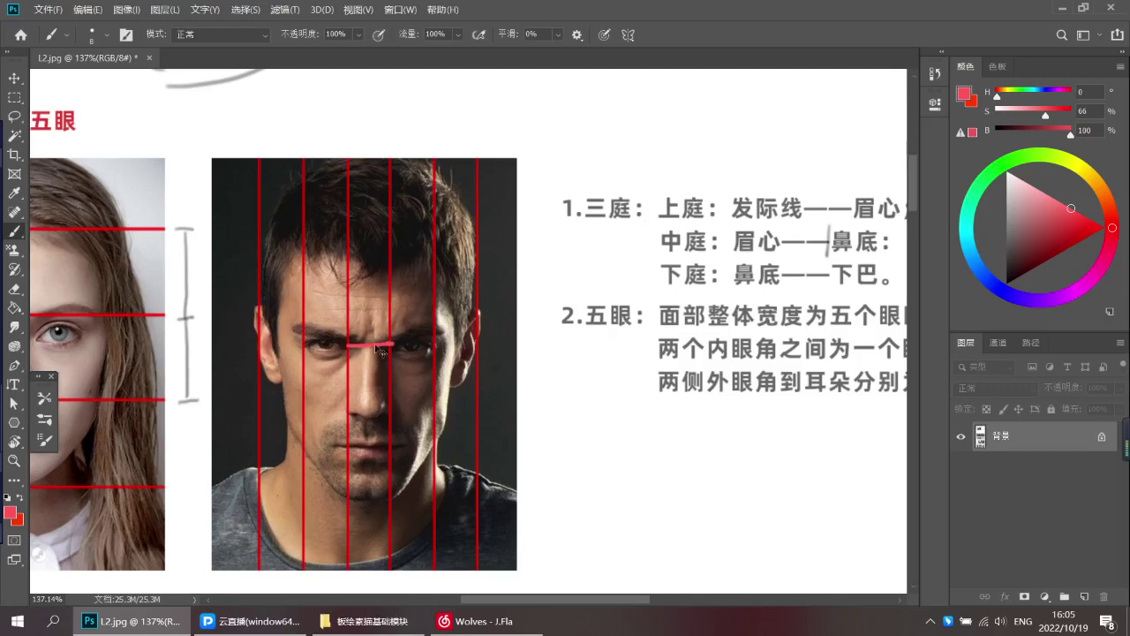
{"action": "key", "text": "ctrl+z"}
{"action": "left_click_drag", "start_coordinate": [349, 349], "coordinate": [380, 348]}
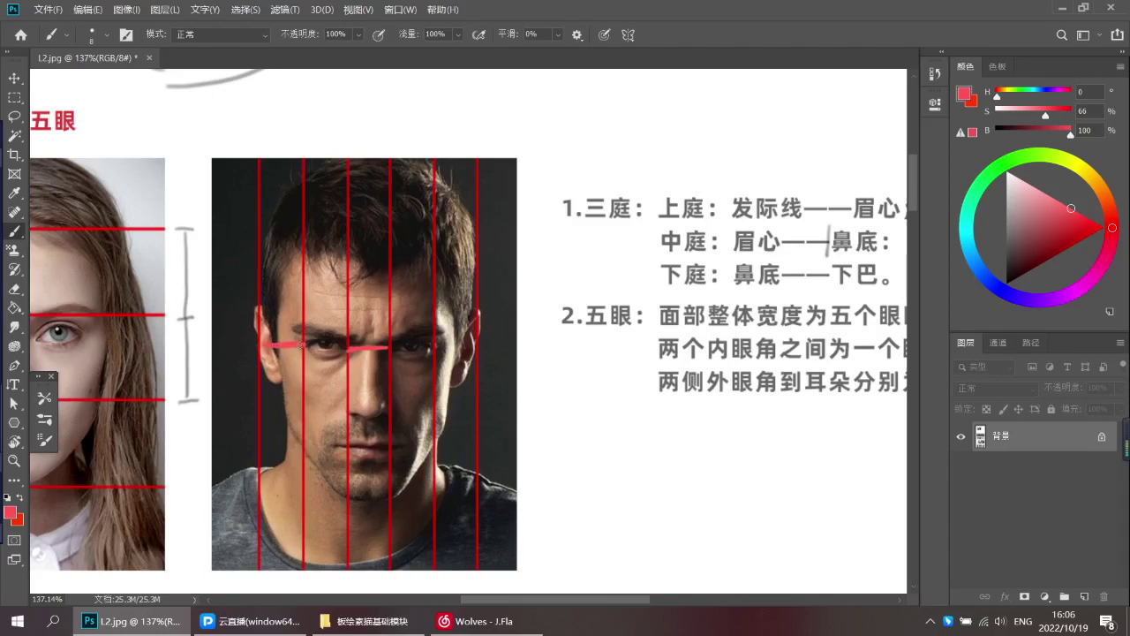
Undo the outer stroke and mark the distance from each outer eye corner to the ear with horizontal strokes on the man's face
{"action": "scroll", "coordinate": [308, 341], "scroll_direction": "down", "scroll_amount": 1}
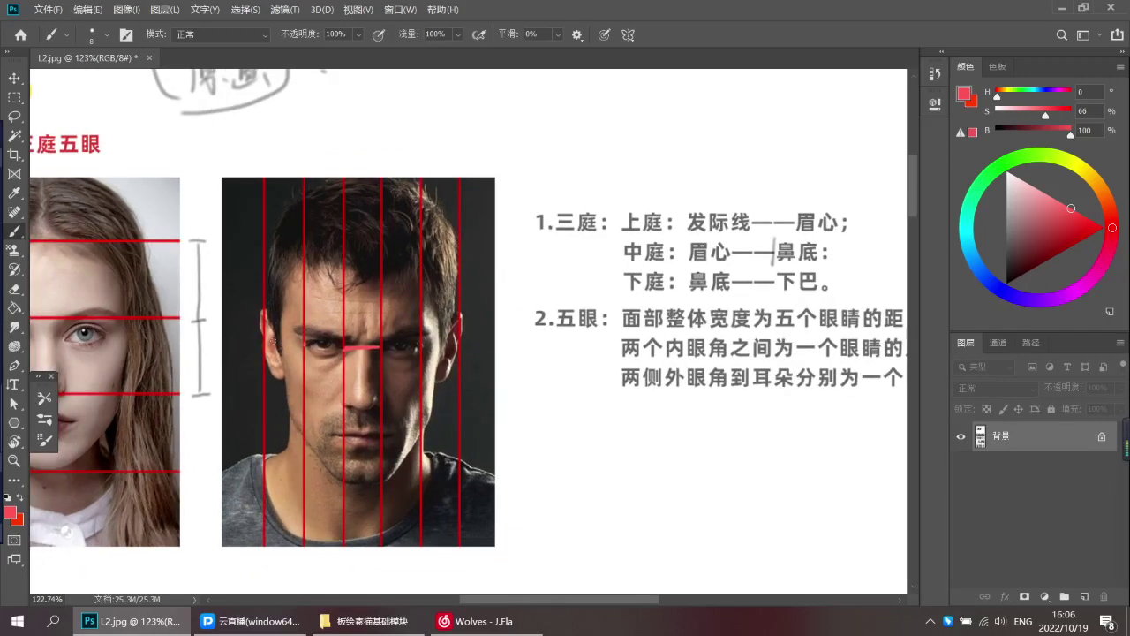
{"action": "key", "text": "ctrl+z"}
{"action": "scroll", "coordinate": [274, 380], "scroll_direction": "up", "scroll_amount": 3}
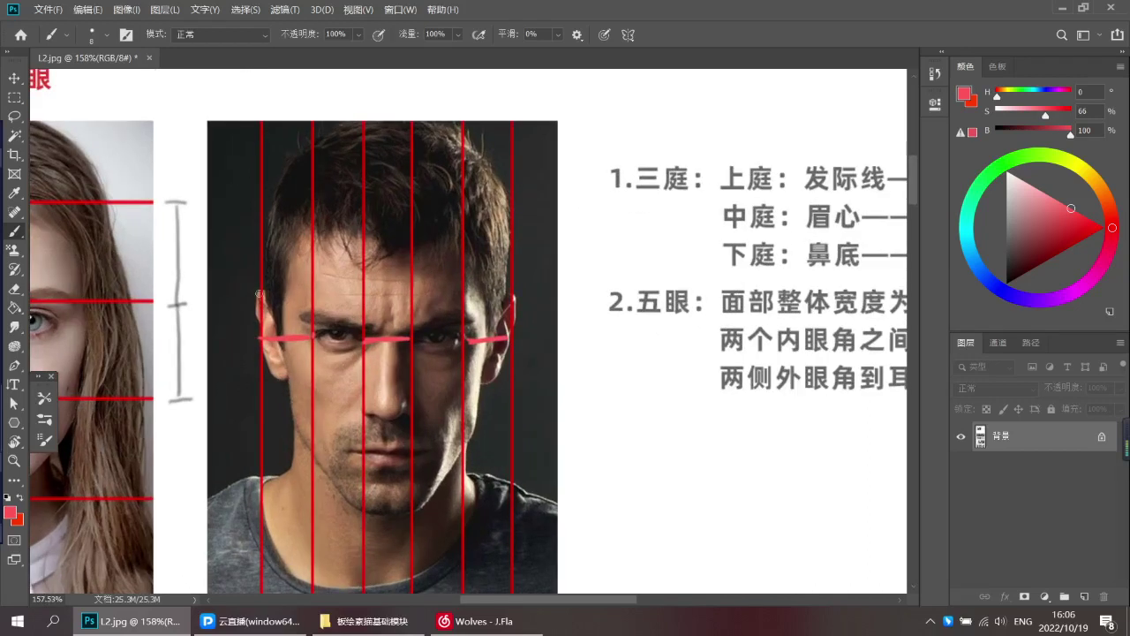
Examine the marked eye widths on the man's portrait with the 五眼 notes, and the sheet down to the 02.头部解析 section
{"action": "scroll", "coordinate": [298, 255], "scroll_direction": "down", "scroll_amount": 2}
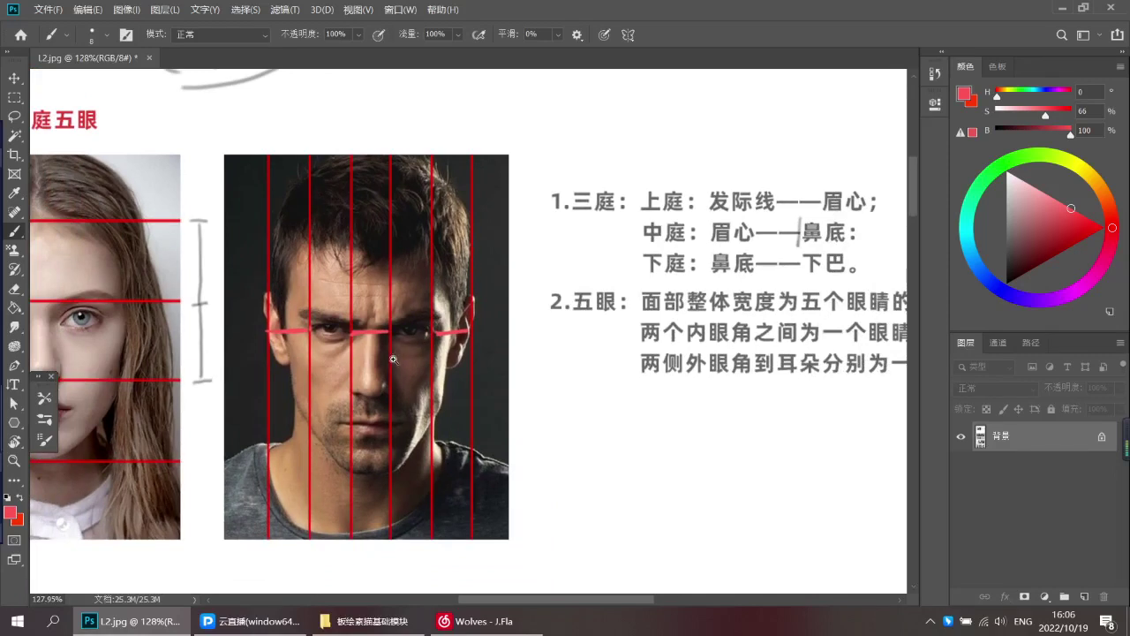
{"action": "left_click_drag", "start_coordinate": [386, 363], "coordinate": [385, 363]}
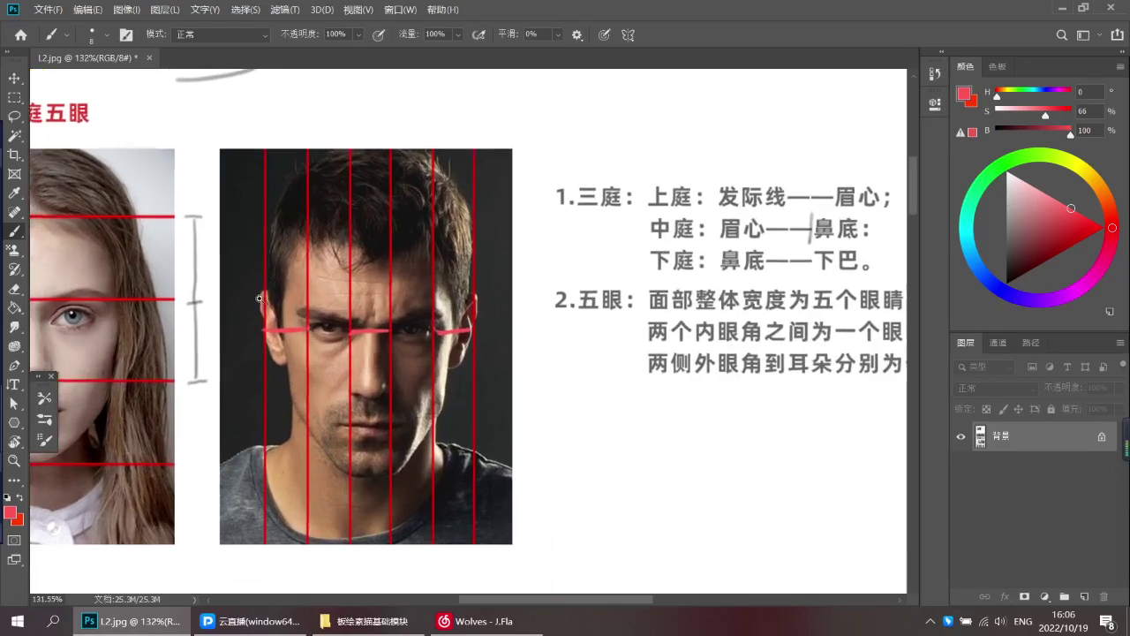
{"action": "scroll", "coordinate": [270, 293], "scroll_direction": "up", "scroll_amount": 2}
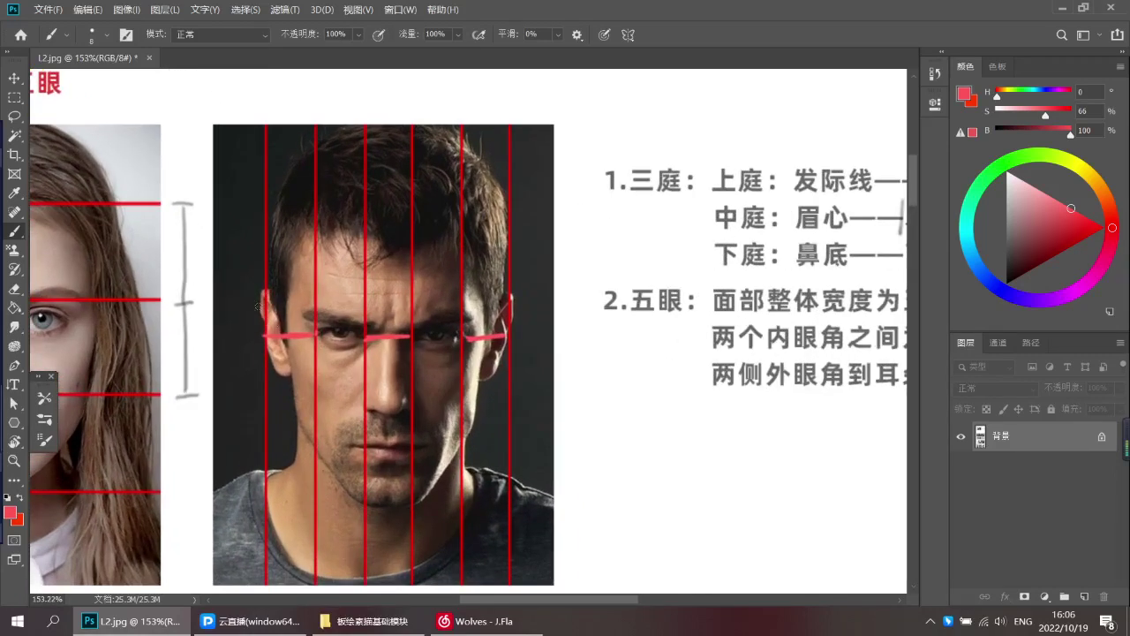
{"action": "scroll", "coordinate": [441, 353], "scroll_direction": "down", "scroll_amount": 2}
{"action": "scroll", "coordinate": [574, 353], "scroll_direction": "up", "scroll_amount": 2}
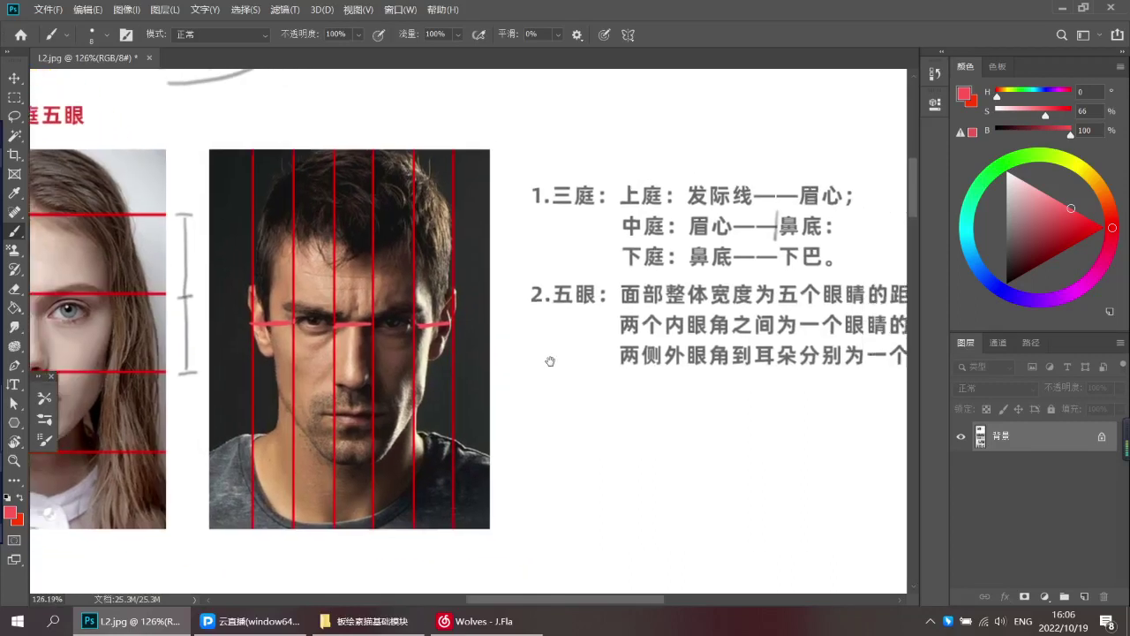
{"action": "scroll", "coordinate": [574, 351], "scroll_direction": "down", "scroll_amount": 2}
{"action": "scroll", "coordinate": [604, 356], "scroll_direction": "up", "scroll_amount": 1}
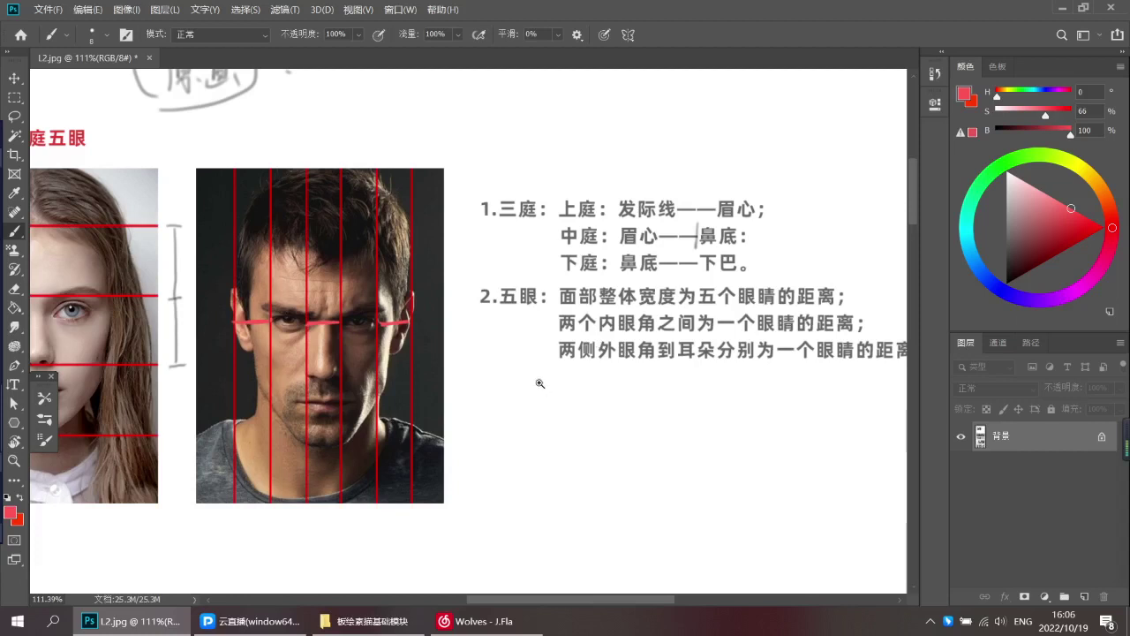
{"action": "scroll", "coordinate": [543, 388], "scroll_direction": "down", "scroll_amount": 2}
{"action": "scroll", "coordinate": [540, 371], "scroll_direction": "down", "scroll_amount": 1}
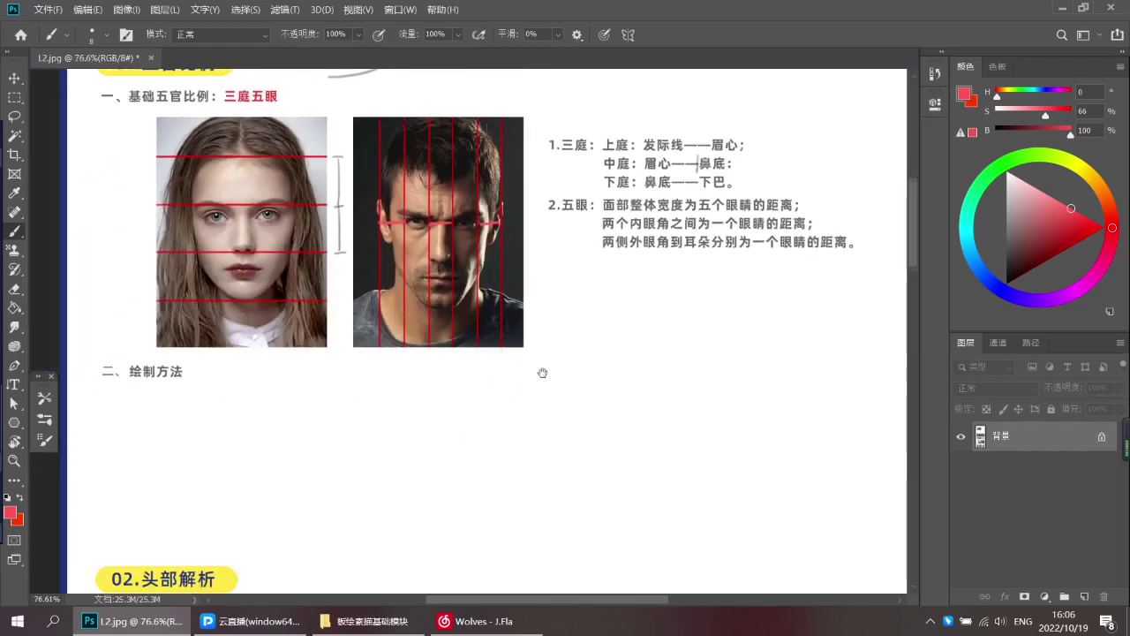
{"action": "scroll", "coordinate": [538, 374], "scroll_direction": "down", "scroll_amount": 2}
{"action": "scroll", "coordinate": [548, 353], "scroll_direction": "down", "scroll_amount": 3}
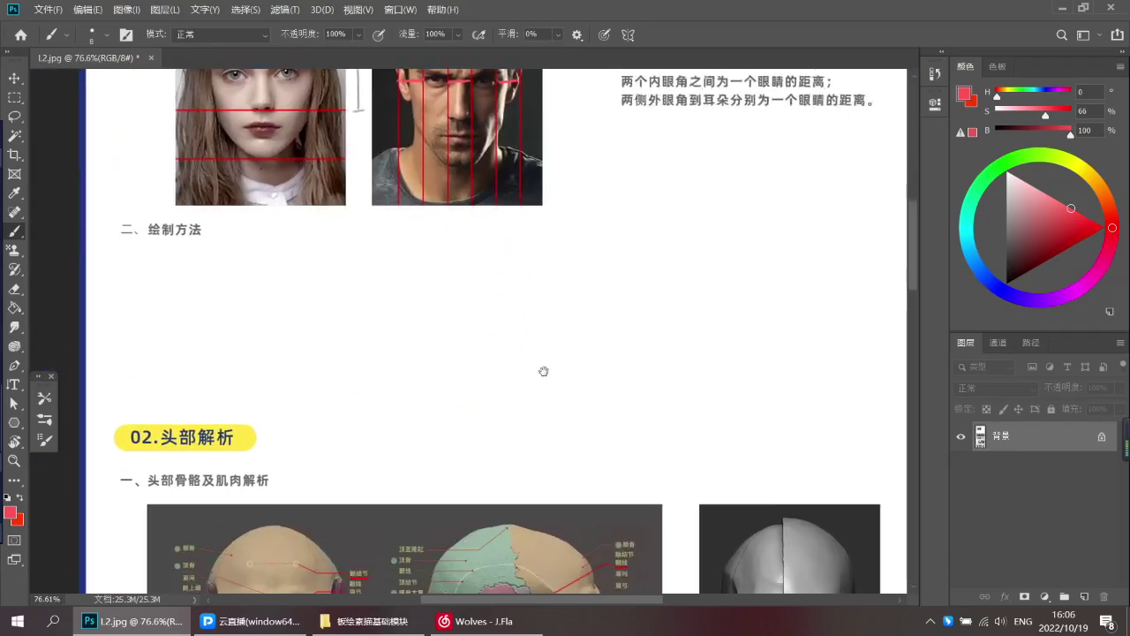
{"action": "scroll", "coordinate": [540, 298], "scroll_direction": "up", "scroll_amount": 5}
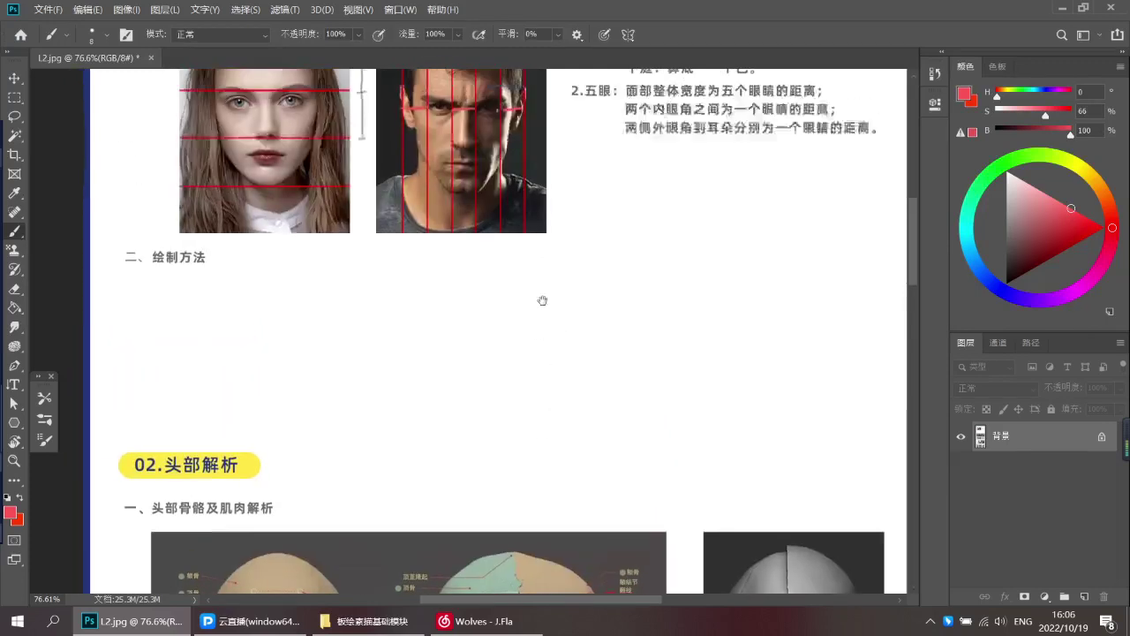
{"action": "scroll", "coordinate": [530, 283], "scroll_direction": "up", "scroll_amount": 2}
{"action": "left_click_drag", "start_coordinate": [491, 226], "coordinate": [490, 271]}
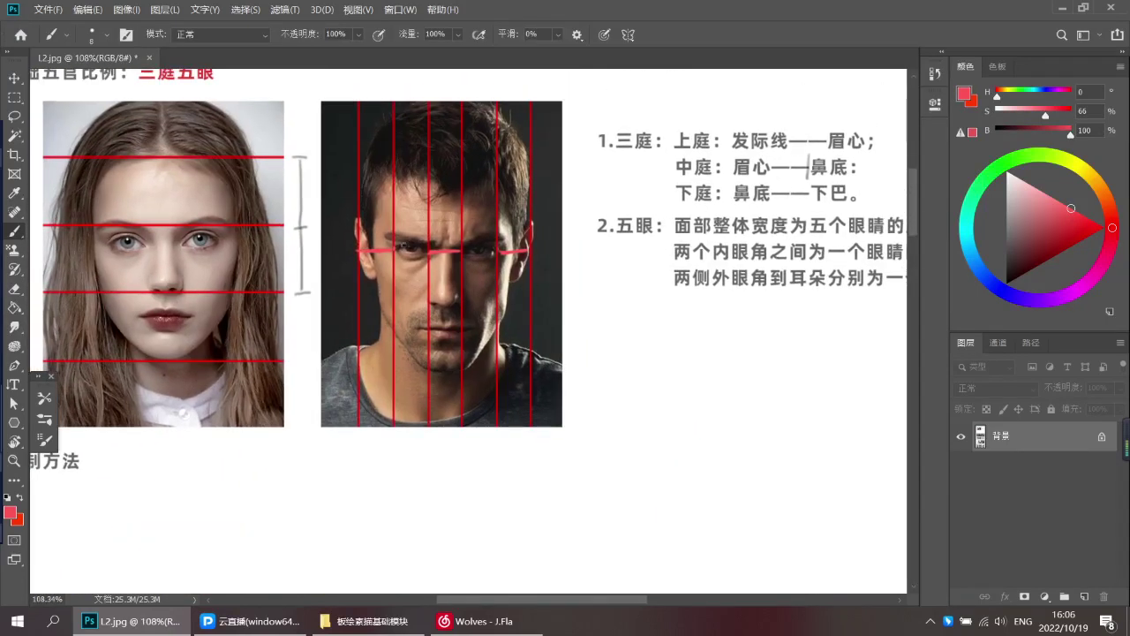
Set the brush to pink (S 40, B 100), try an eye contour and filled disc on the man, and undo all but a short brow arc
{"action": "mouse_move", "coordinate": [1035, 220]}
{"action": "left_mouse_down"}
{"action": "mouse_move", "coordinate": [1039, 232]}
{"action": "mouse_move", "coordinate": [1045, 192]}
{"action": "left_mouse_up"}
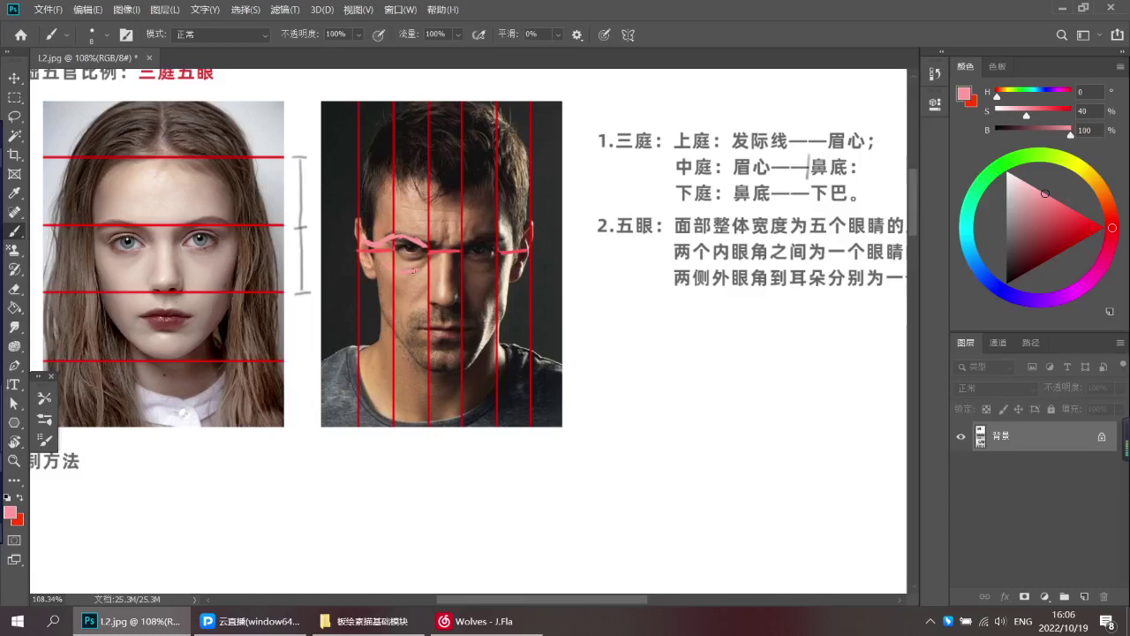
{"action": "mouse_move", "coordinate": [399, 239]}
{"action": "left_mouse_down"}
{"action": "mouse_move", "coordinate": [415, 258]}
{"action": "mouse_move", "coordinate": [406, 251]}
{"action": "left_mouse_up"}
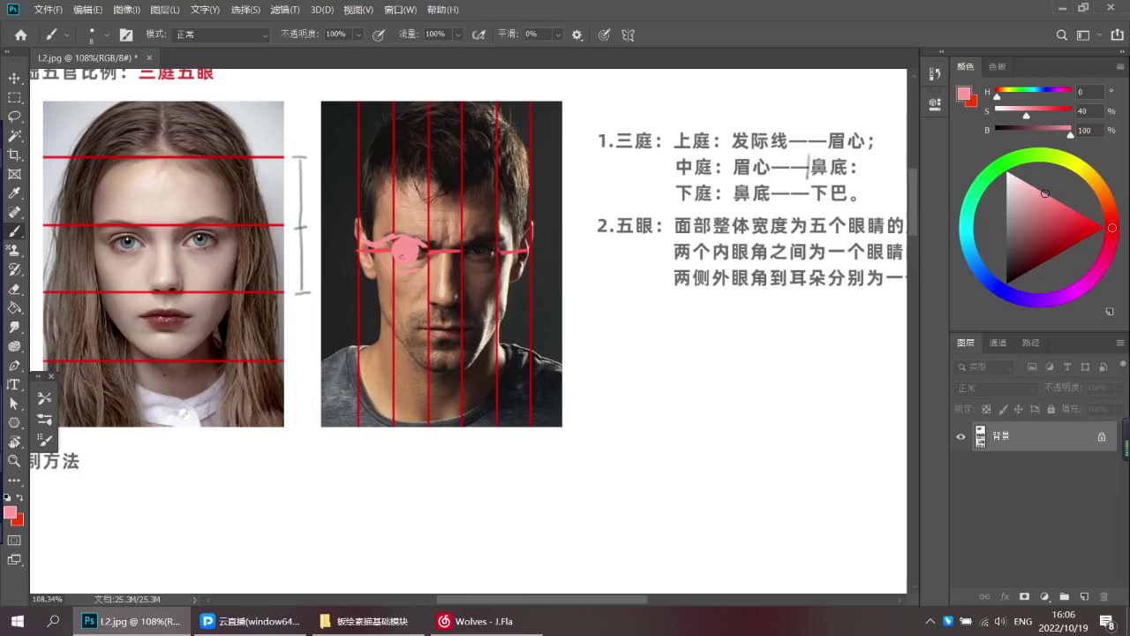
{"action": "key", "text": "ctrl+z"}
{"action": "mouse_move", "coordinate": [350, 214]}
{"action": "left_mouse_down"}
{"action": "mouse_move", "coordinate": [389, 291]}
{"action": "mouse_move", "coordinate": [400, 281]}
{"action": "left_mouse_up"}
{"action": "key", "text": "ctrl+z"}
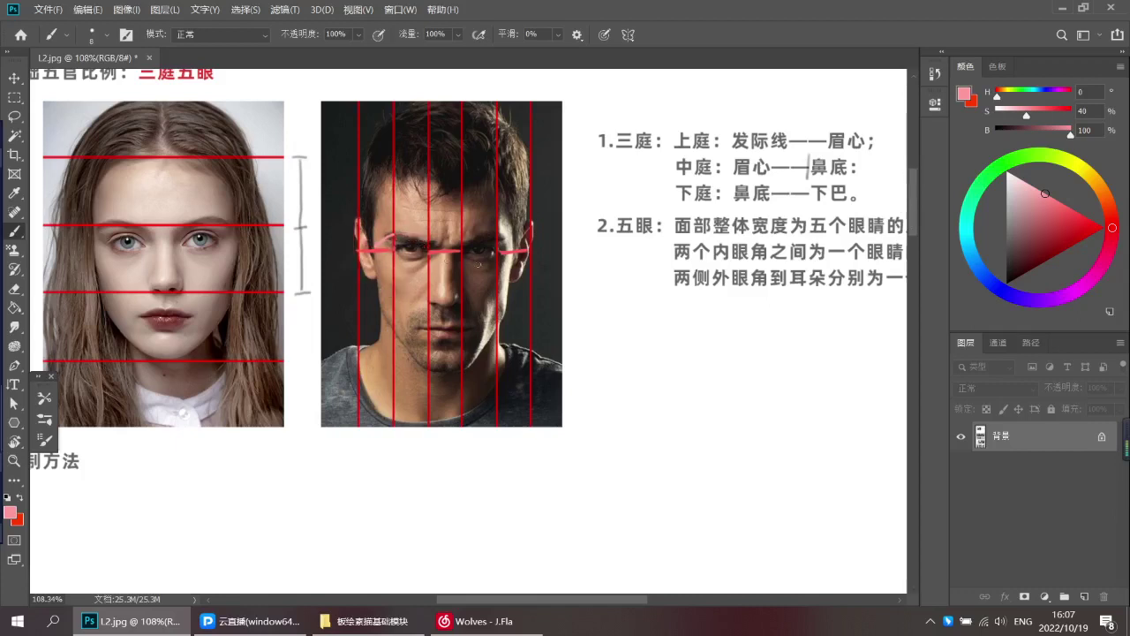
Add a blank layer above the lesson sheet and switch to the Lasso tool
{"action": "left_click_drag", "start_coordinate": [517, 325], "coordinate": [498, 327]}
{"action": "key", "text": "ctrl+shift+alt+n"}
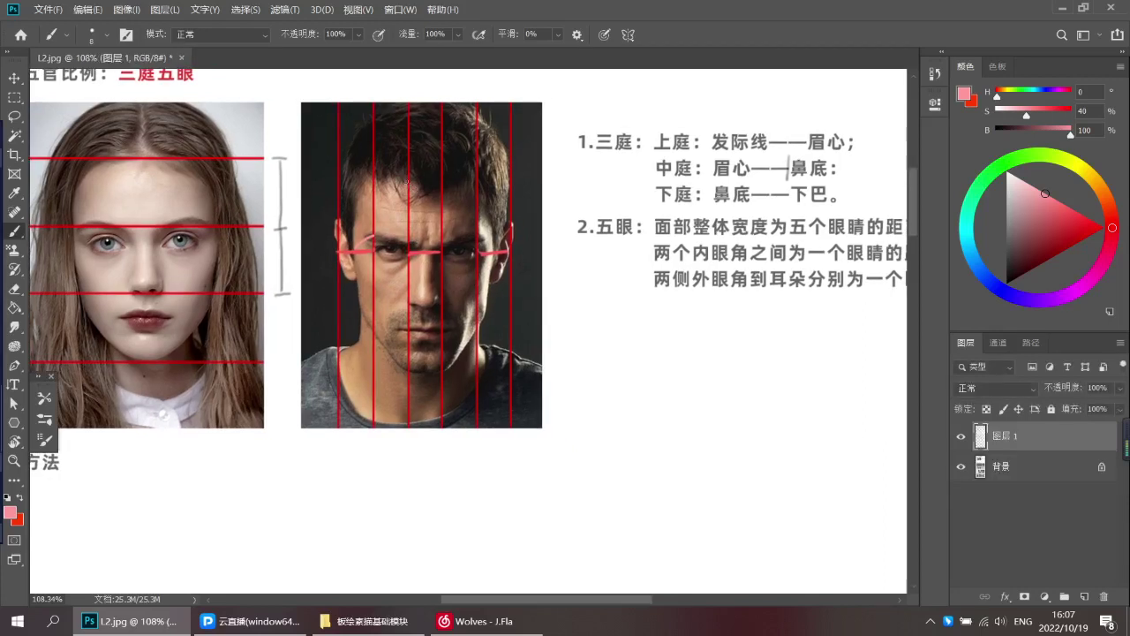
{"action": "scroll", "coordinate": [508, 265], "scroll_direction": "up", "scroll_amount": 1}
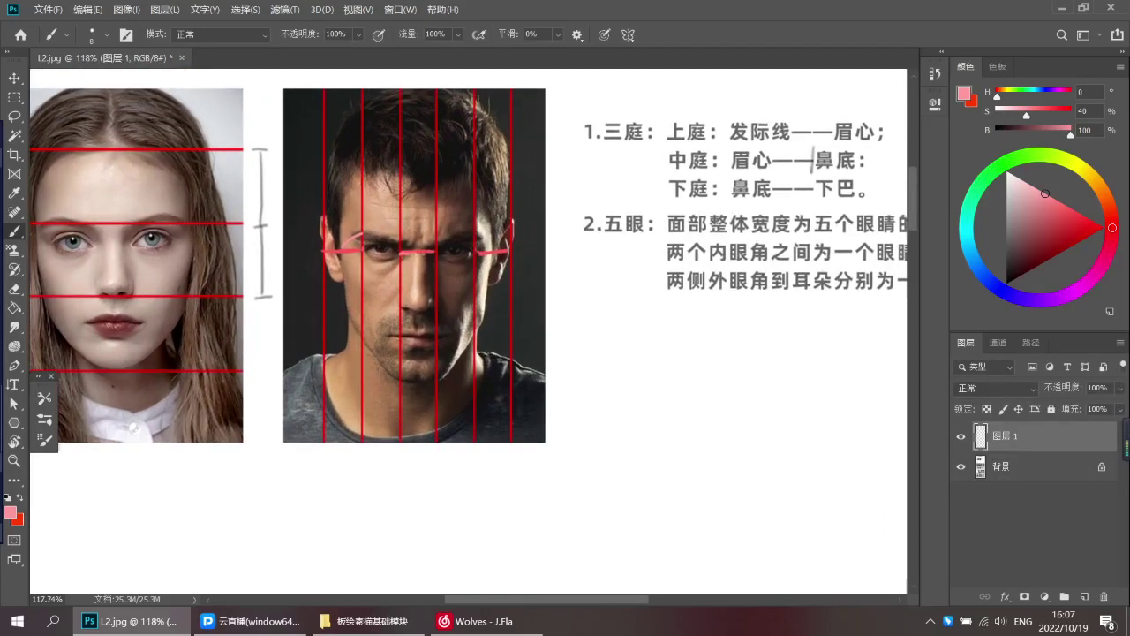
{"action": "scroll", "coordinate": [438, 256], "scroll_direction": "down", "scroll_amount": 3}
{"action": "scroll", "coordinate": [450, 262], "scroll_direction": "up", "scroll_amount": 3}
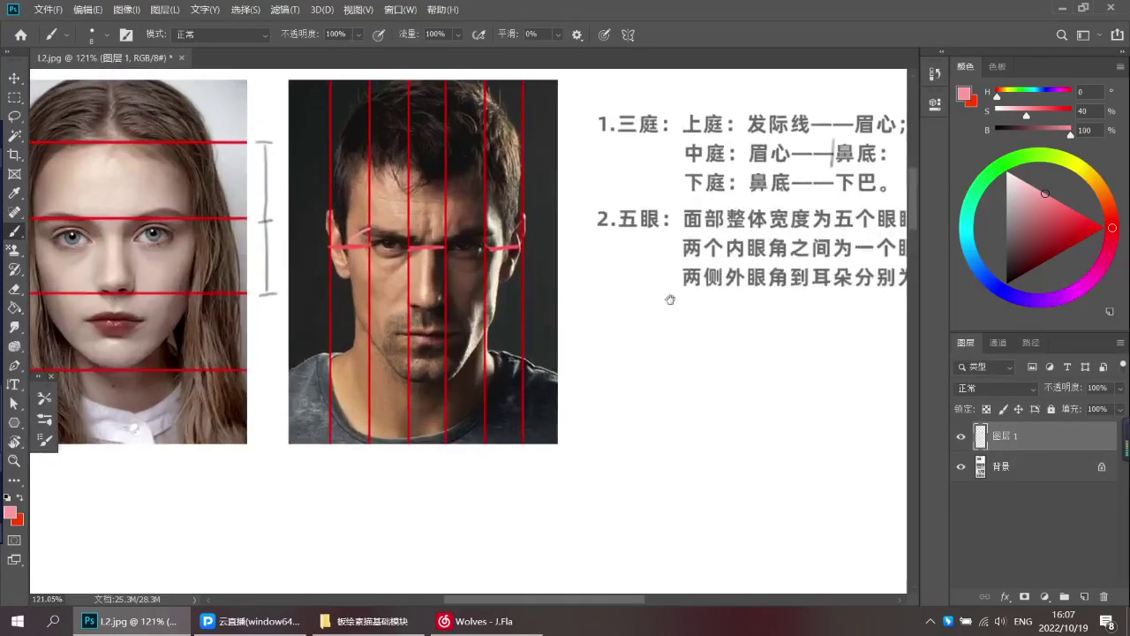
{"action": "left_click_drag", "start_coordinate": [670, 300], "coordinate": [624, 277]}
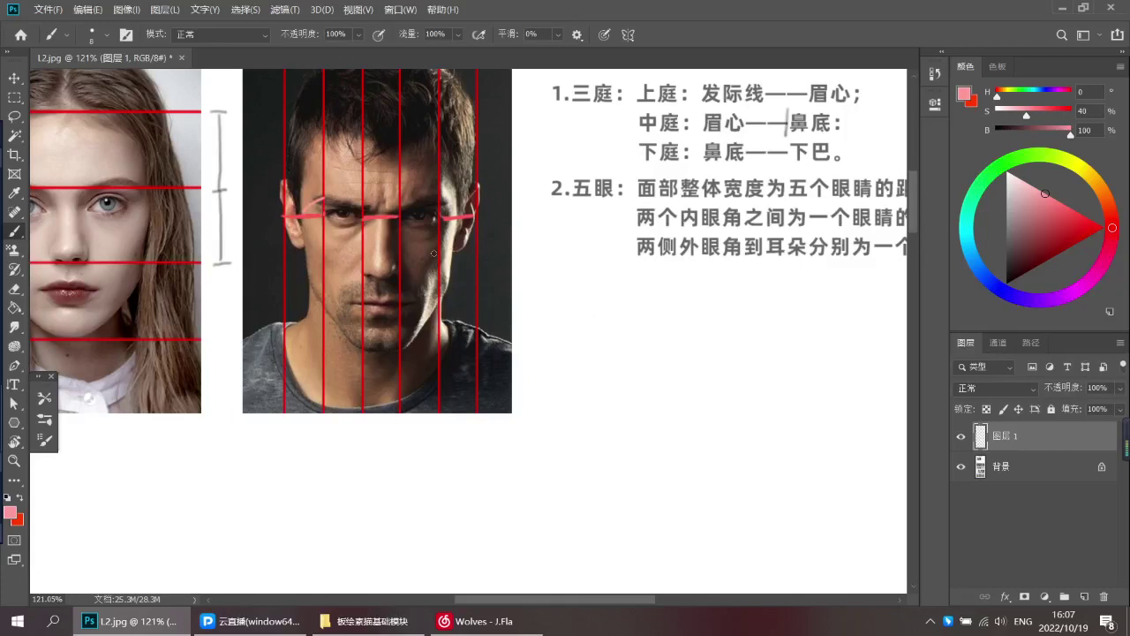
{"action": "scroll", "coordinate": [433, 254], "scroll_direction": "down", "scroll_amount": 2}
{"action": "key", "text": "l"}
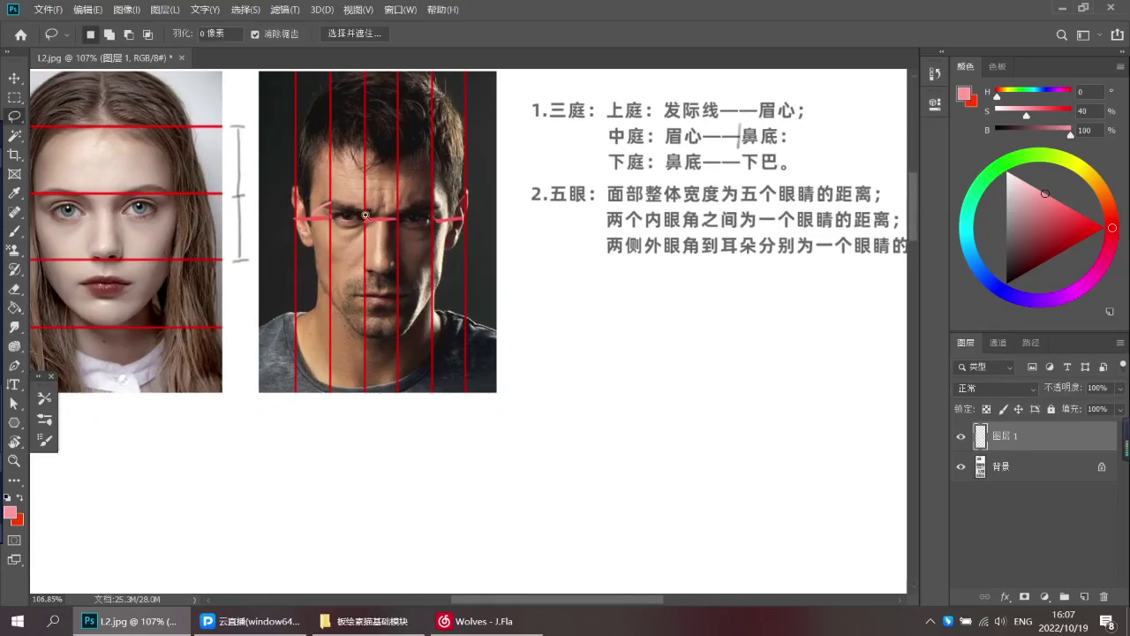
{"action": "scroll", "coordinate": [365, 215], "scroll_direction": "up", "scroll_amount": 2}
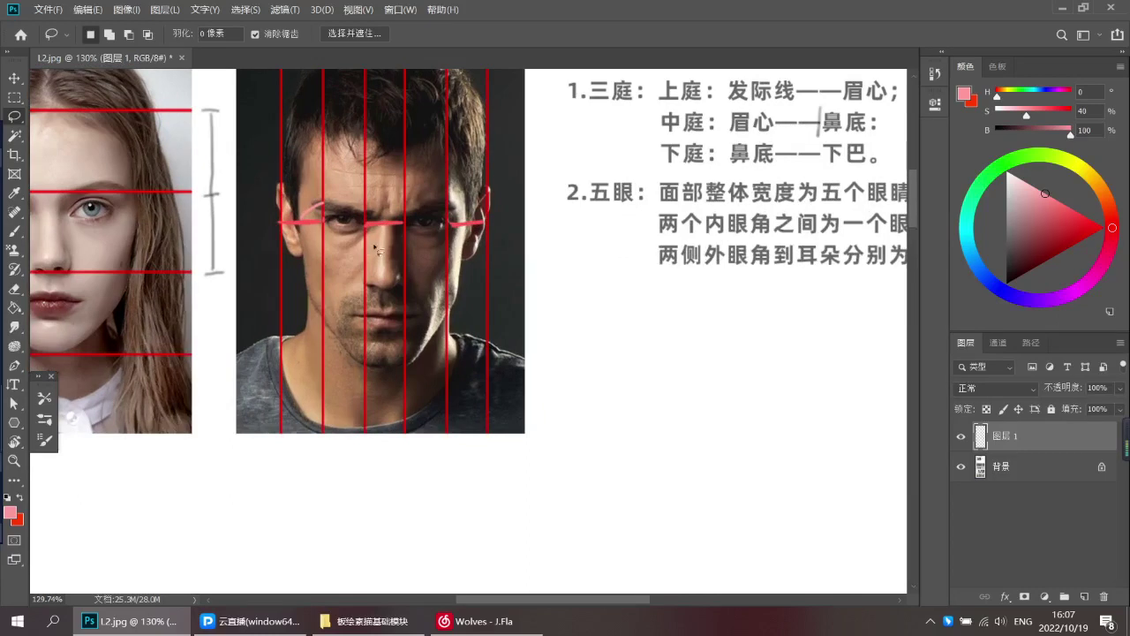
{"action": "scroll", "coordinate": [394, 263], "scroll_direction": "down", "scroll_amount": 2}
Select the man's whole portrait with a rectangular marquee and merge the blank layer down into the background
{"action": "key", "text": "m"}
{"action": "mouse_move", "coordinate": [271, 96]}
{"action": "left_mouse_down"}
{"action": "mouse_move", "coordinate": [455, 276]}
{"action": "mouse_move", "coordinate": [481, 320]}
{"action": "mouse_move", "coordinate": [494, 393]}
{"action": "left_mouse_up"}
{"action": "key", "text": "ctrl+e"}
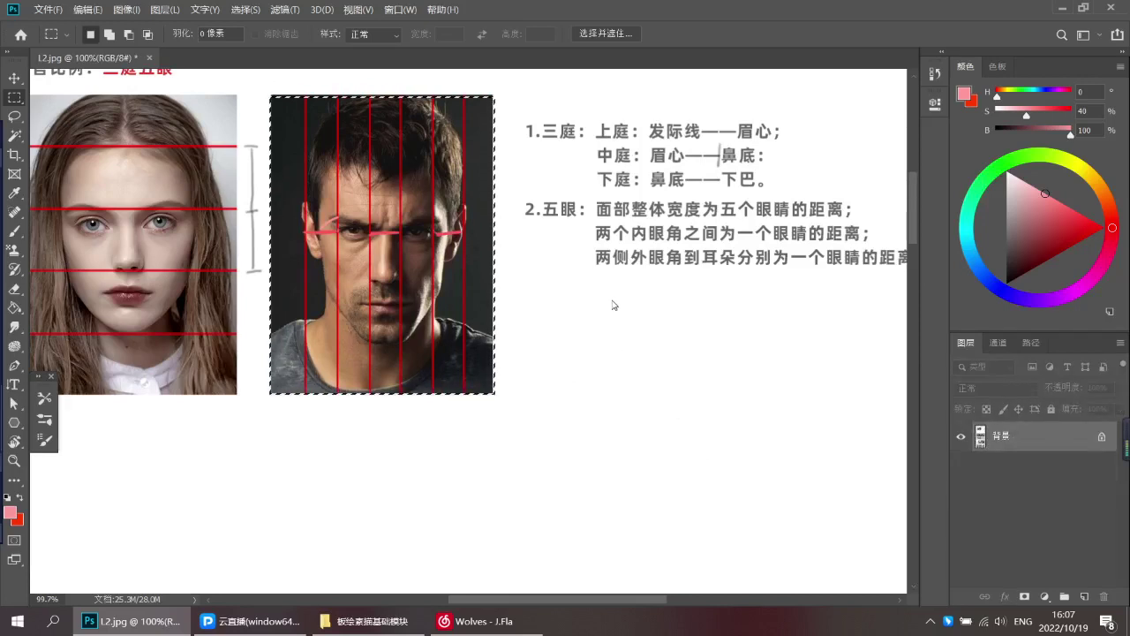
Apply Liquify to the selected portrait with the face-aware eye distance (眼睛距离) set to 100
{"action": "key", "text": "ctrl+shift+x"}
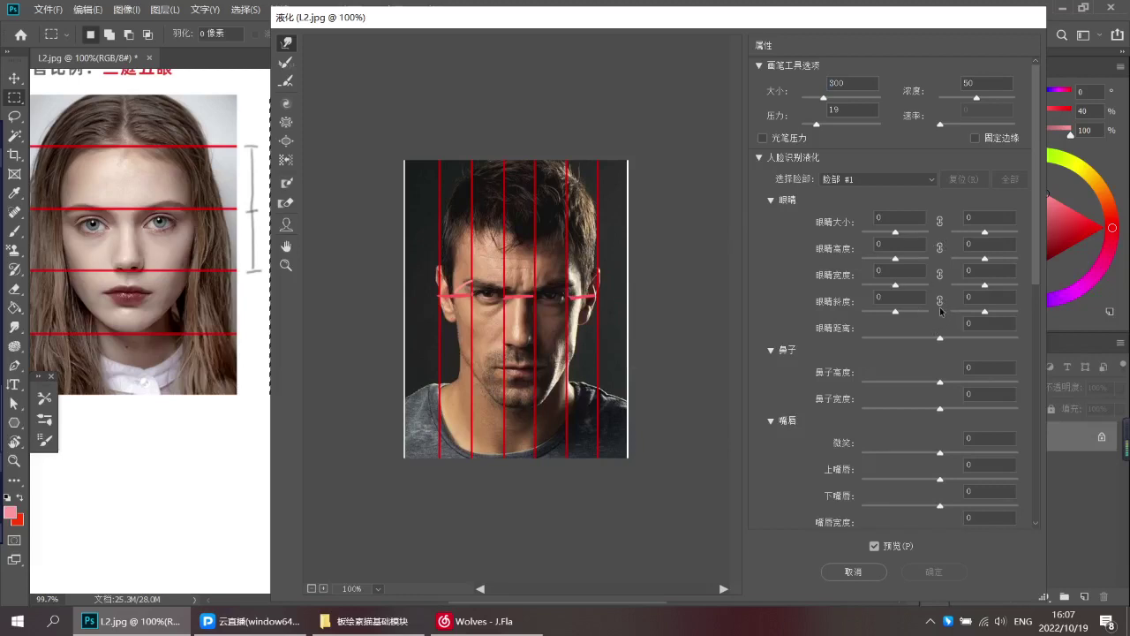
{"action": "left_click_drag", "start_coordinate": [939, 341], "coordinate": [1034, 344]}
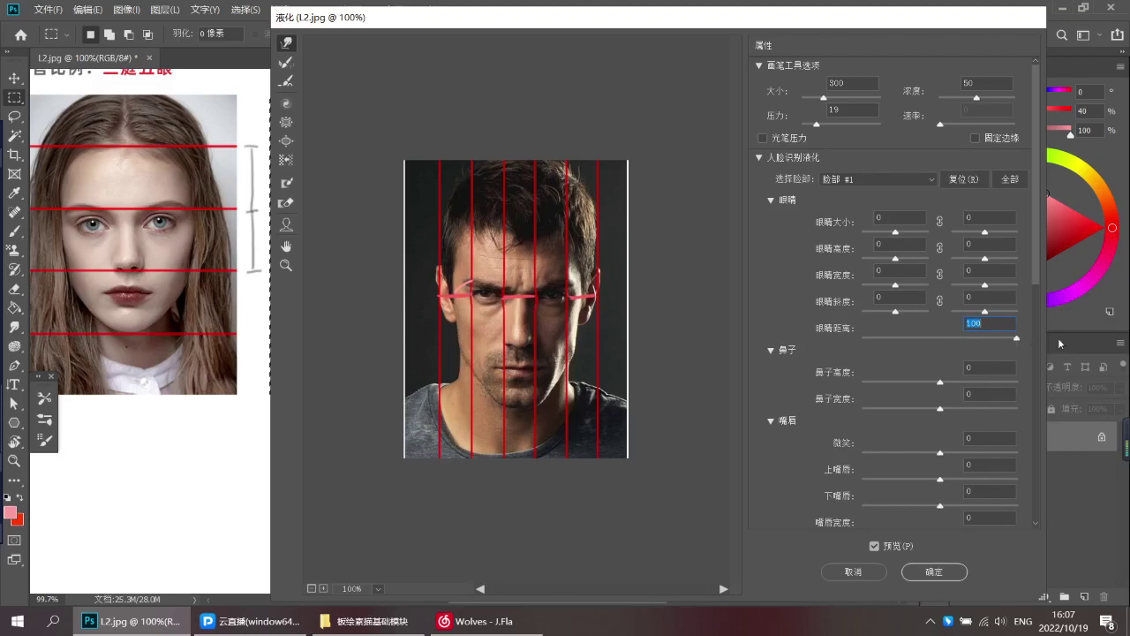
{"action": "left_click_drag", "start_coordinate": [1021, 340], "coordinate": [1021, 342]}
{"action": "left_click", "coordinate": [930, 571]}
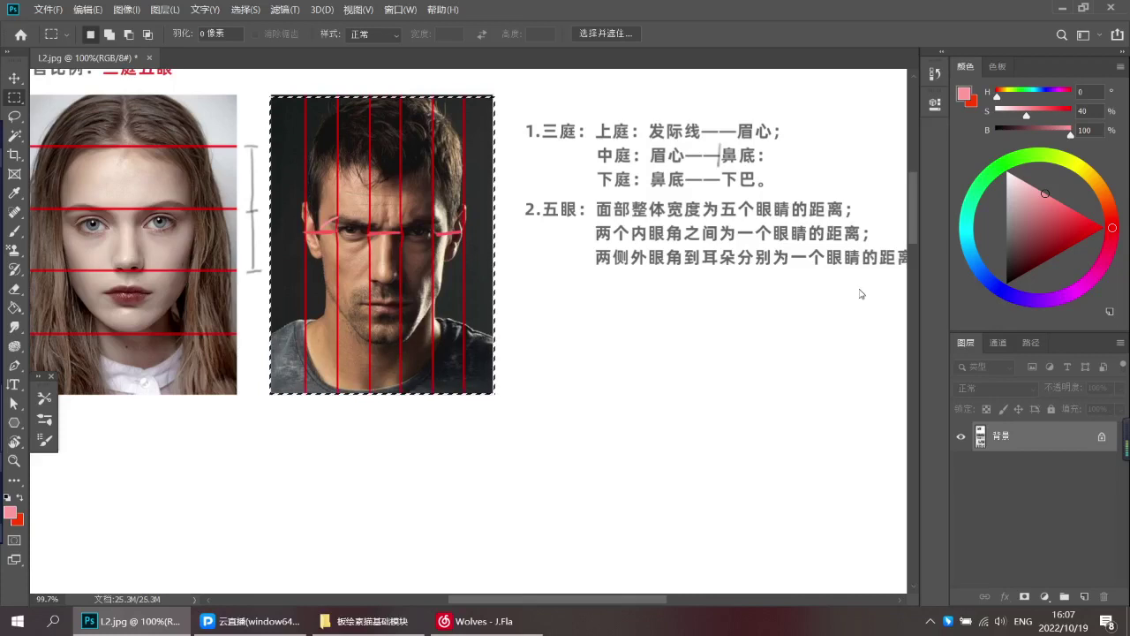
Preview the man's face in Liquify with the eye distance (眼睛距离) at 100, cancel it, and merge the extra layer down
{"action": "key", "text": "ctrl+shift+x"}
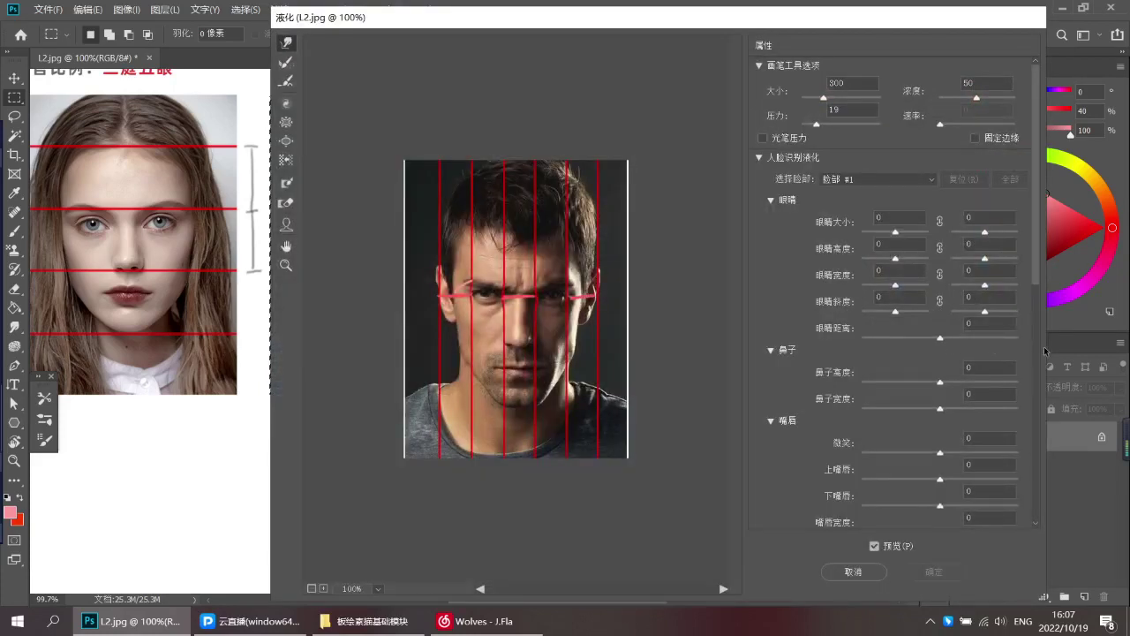
{"action": "left_click_drag", "start_coordinate": [939, 337], "coordinate": [1043, 341]}
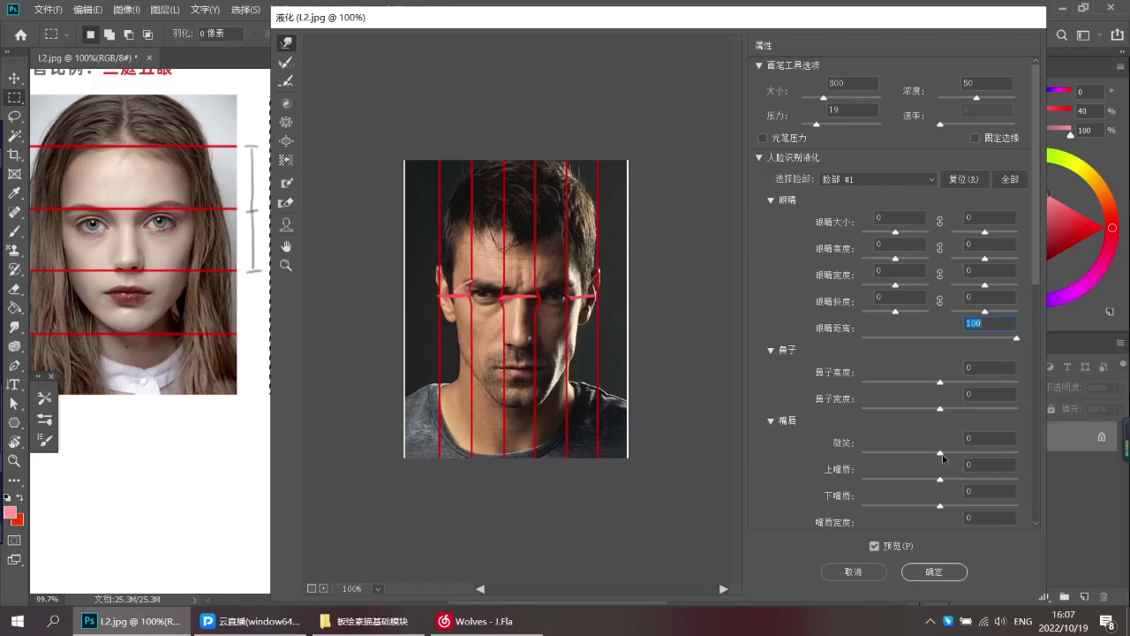
{"action": "left_click", "coordinate": [853, 572]}
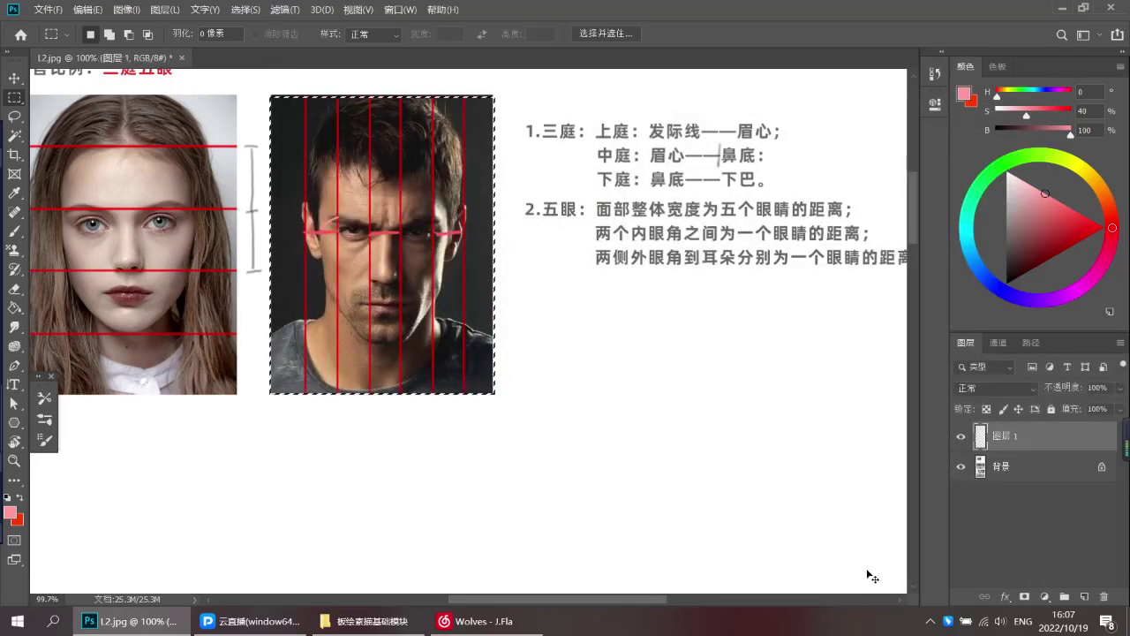
{"action": "key", "text": "ctrl+e"}
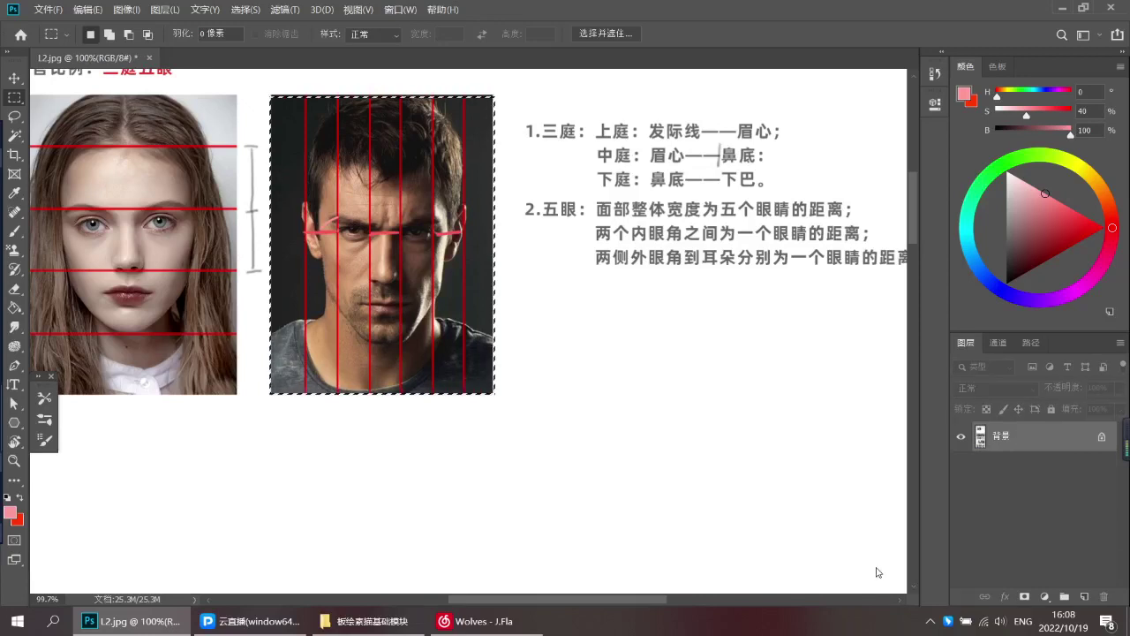
Preview the man's face in Liquify with the eye distance (眼睛距离) at -100 and cancel the filter
{"action": "key", "text": "ctrl+shift+x"}
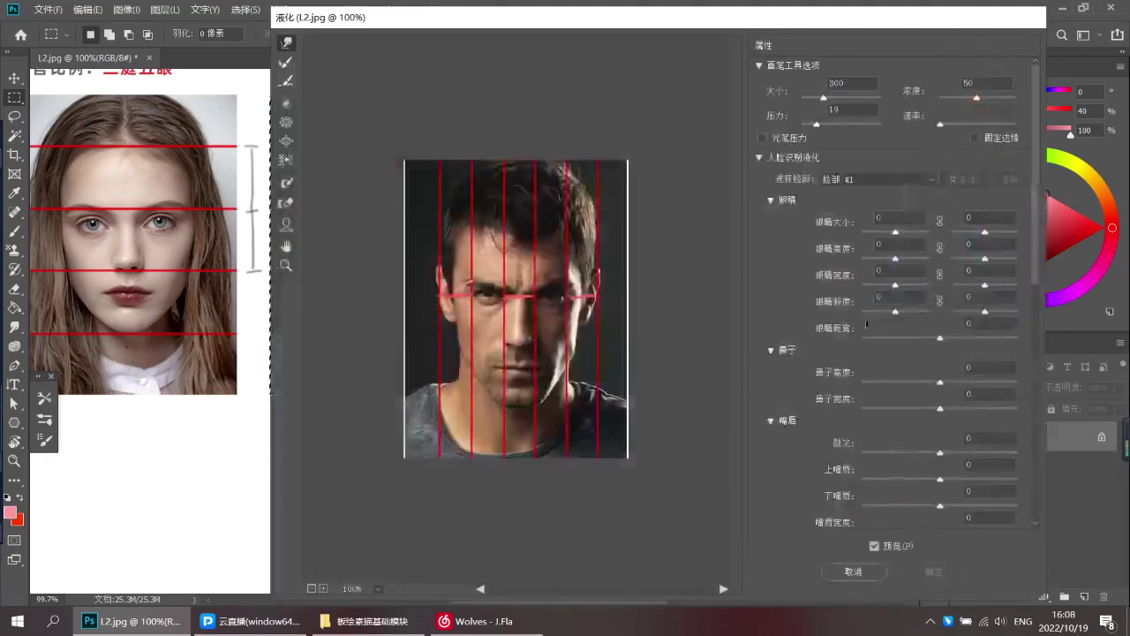
{"action": "left_click_drag", "start_coordinate": [940, 339], "coordinate": [841, 349]}
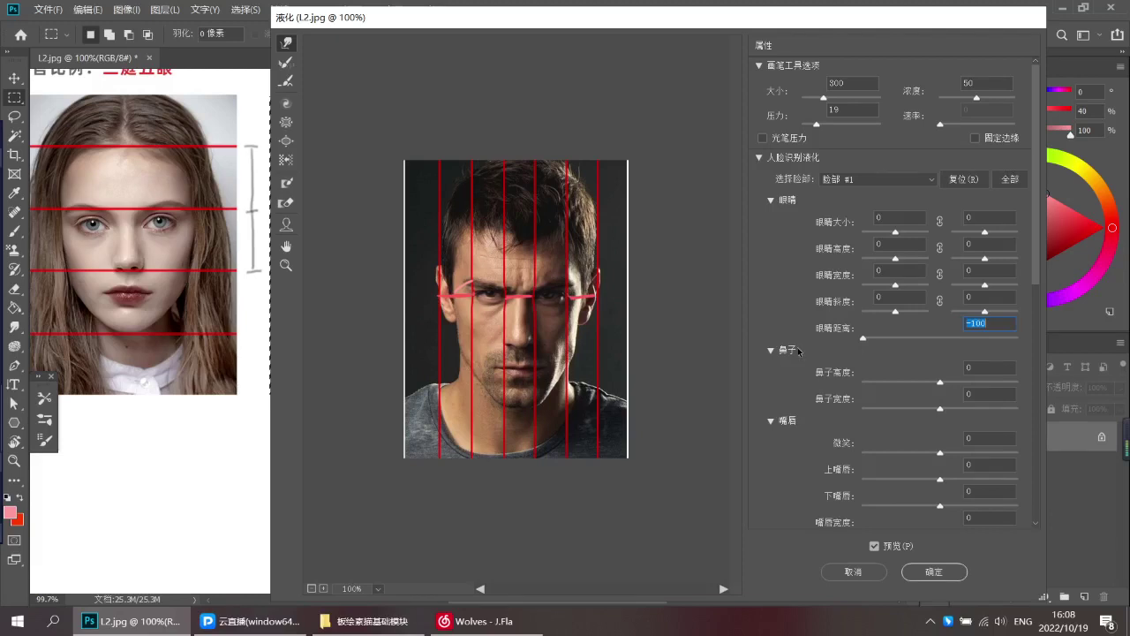
{"action": "left_click", "coordinate": [853, 572]}
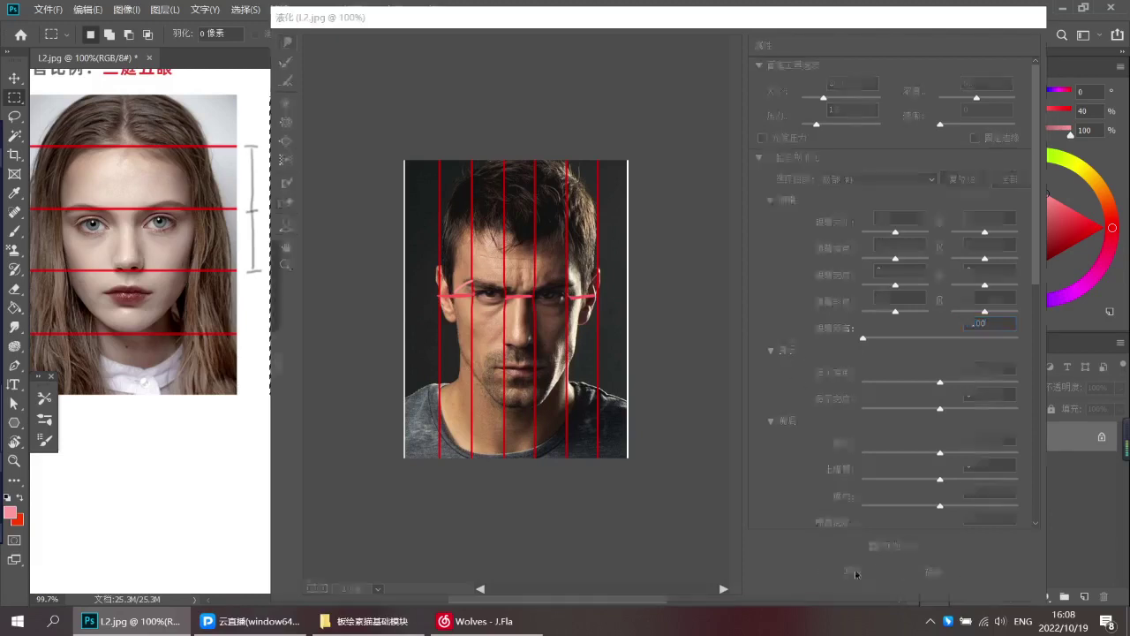
Switch to the Brush tool and deselect the man's portrait
{"action": "mouse_move", "coordinate": [535, 278]}
{"action": "left_mouse_down"}
{"action": "mouse_move", "coordinate": [501, 294]}
{"action": "mouse_move", "coordinate": [535, 287]}
{"action": "left_mouse_up"}
{"action": "key", "text": "b"}
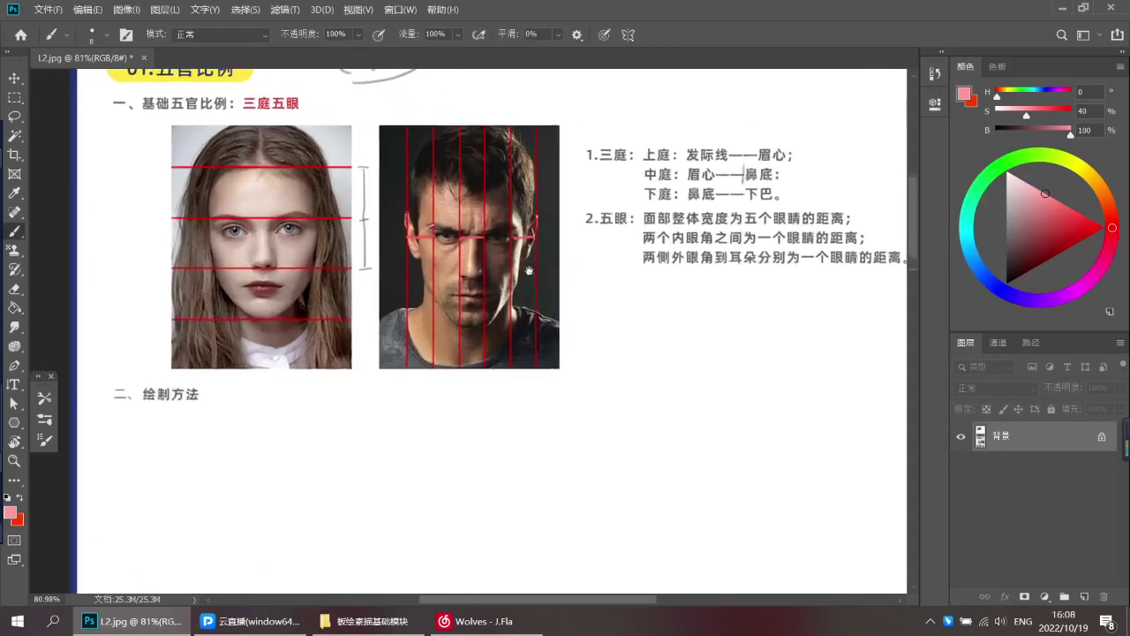
{"action": "scroll", "coordinate": [523, 282], "scroll_direction": "up", "scroll_amount": 2}
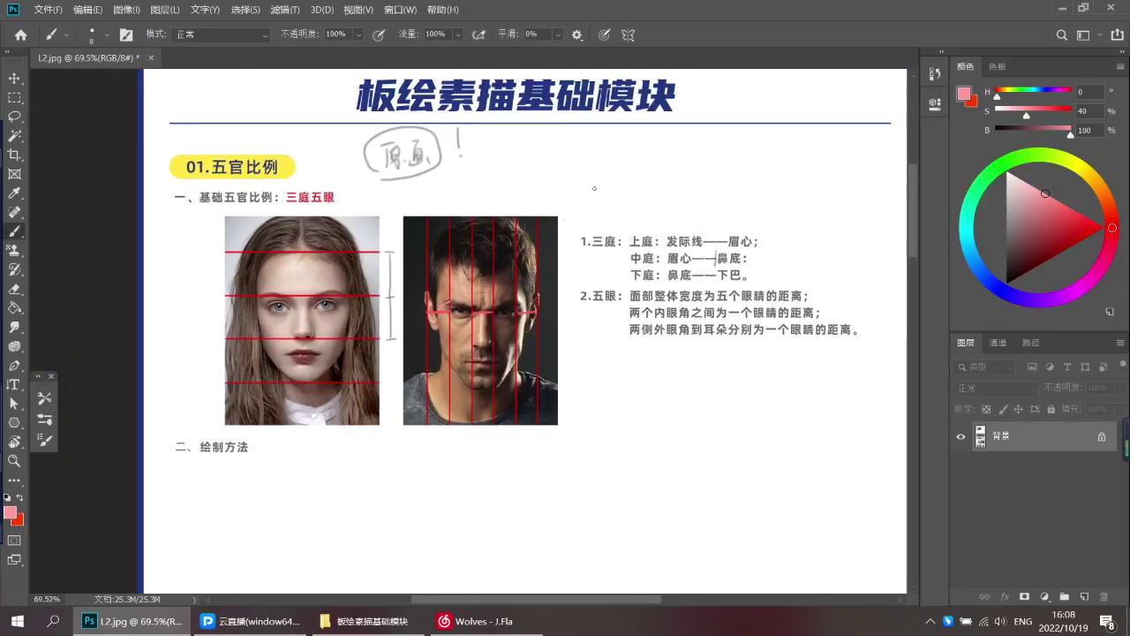
{"action": "scroll", "coordinate": [520, 319], "scroll_direction": "up", "scroll_amount": 1}
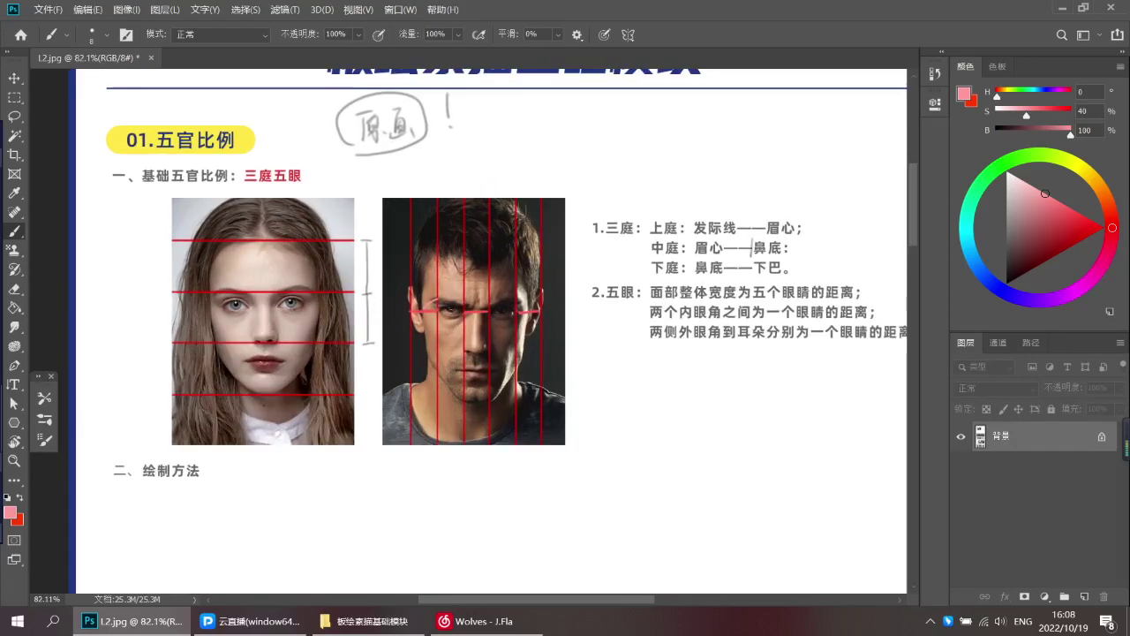
{"action": "key", "text": "ctrl+z"}
{"action": "key", "text": "ctrl+z"}
{"action": "key", "text": "ctrl+z"}
{"action": "key", "text": "ctrl+d"}
Try a pink underline beneath 五个眼睛 in the 五眼 note
{"action": "left_click_drag", "start_coordinate": [278, 344], "coordinate": [269, 344]}
{"action": "left_click_drag", "start_coordinate": [516, 381], "coordinate": [523, 346]}
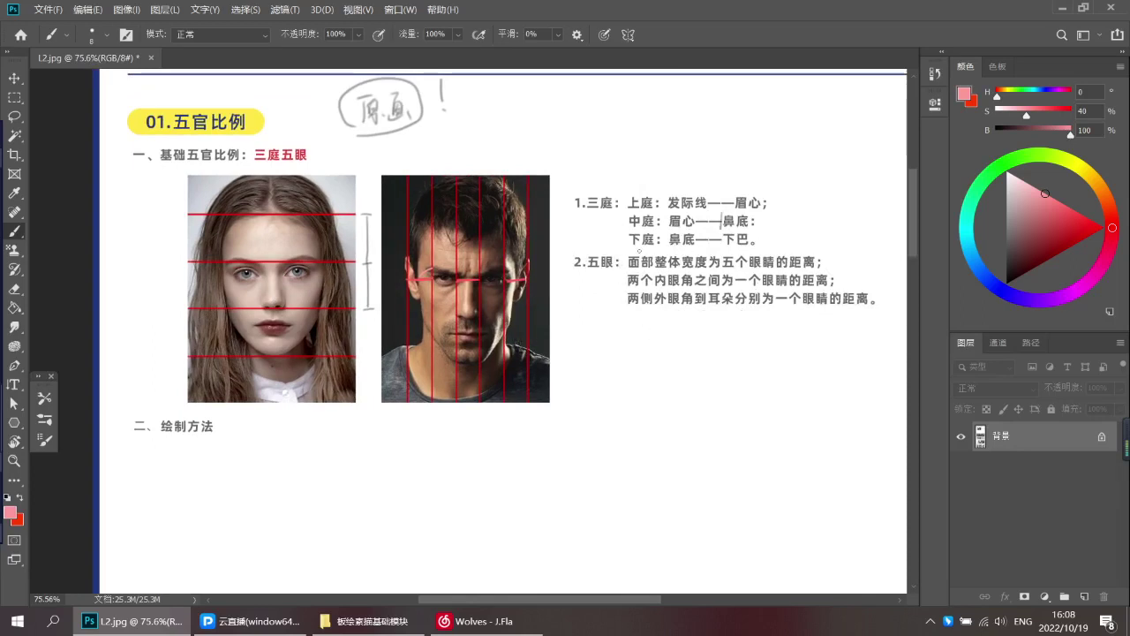
{"action": "left_click_drag", "start_coordinate": [646, 313], "coordinate": [592, 308]}
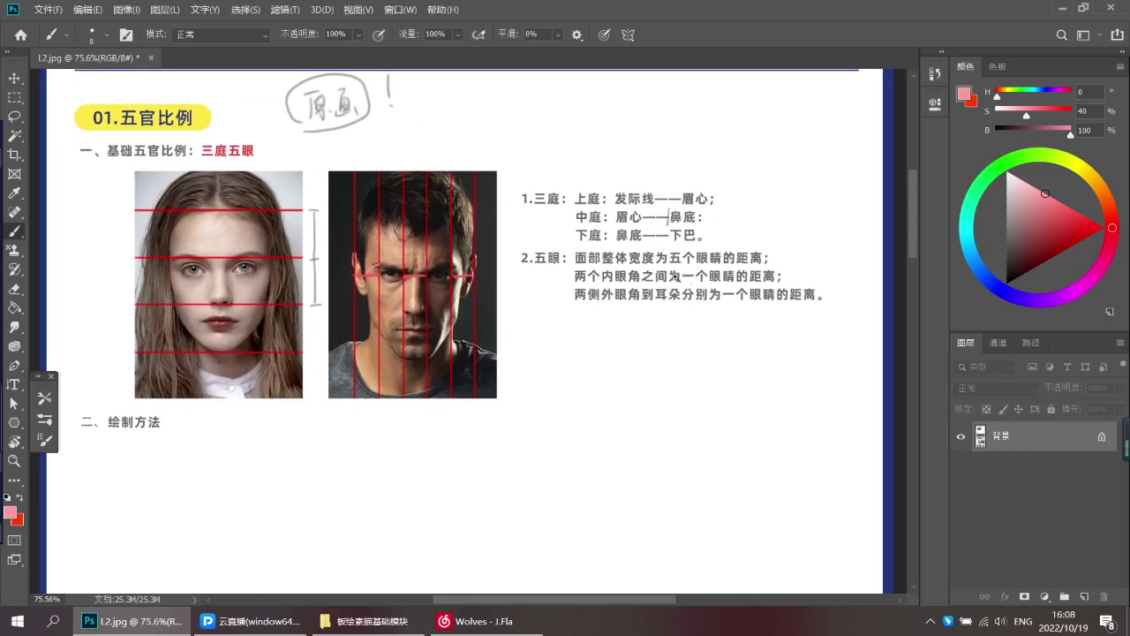
{"action": "scroll", "coordinate": [676, 277], "scroll_direction": "up", "scroll_amount": 2}
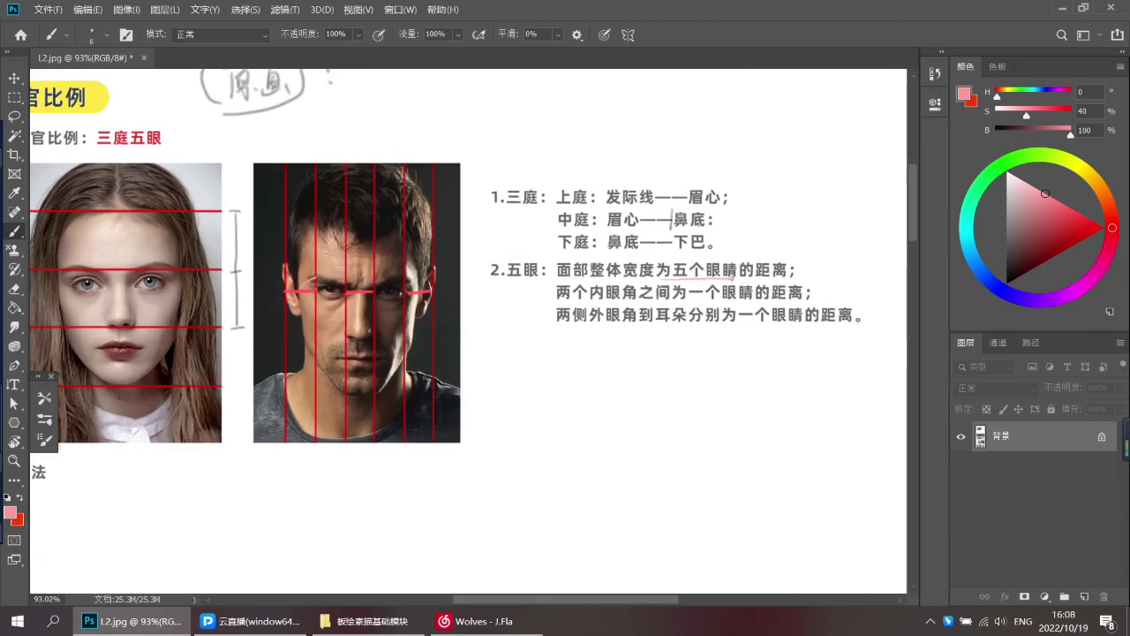
Set the brush to near-black (S 0, B 9), try marks at the woman's eye corners, and undo them
{"action": "left_click", "coordinate": [1006, 274]}
{"action": "scroll", "coordinate": [595, 345], "scroll_direction": "up", "scroll_amount": 1}
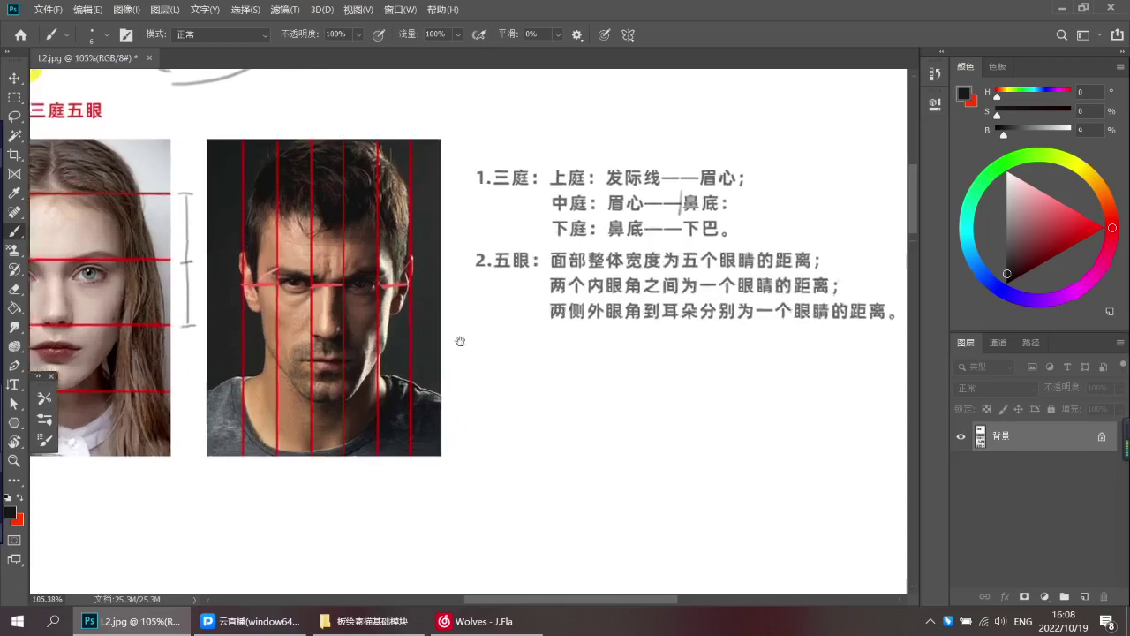
{"action": "left_click_drag", "start_coordinate": [462, 341], "coordinate": [565, 333]}
{"action": "scroll", "coordinate": [141, 284], "scroll_direction": "up", "scroll_amount": 5}
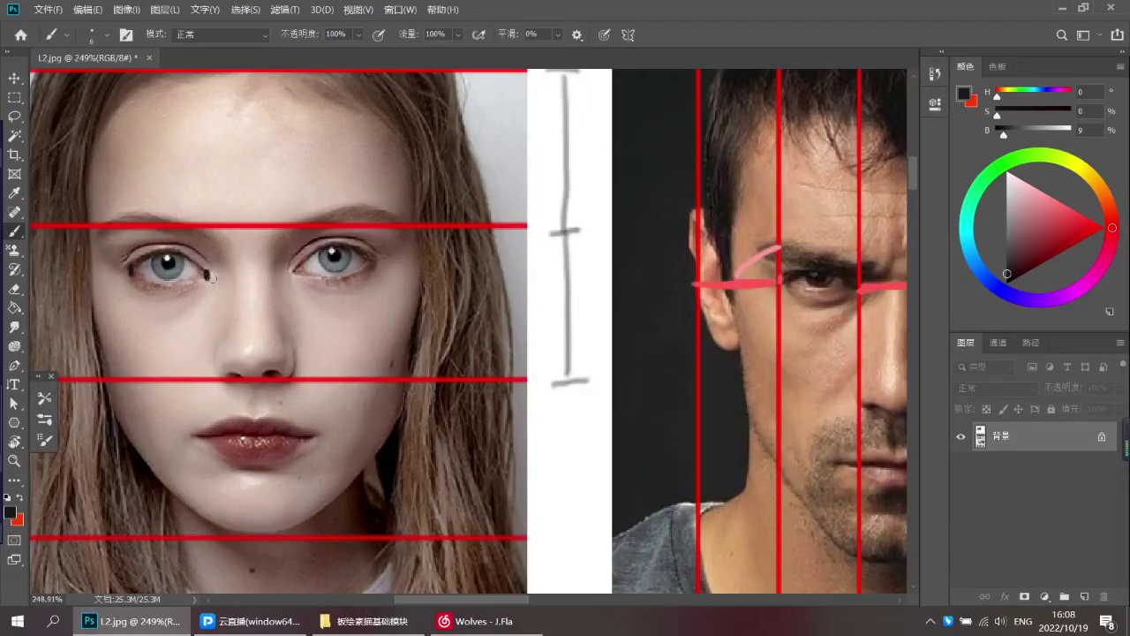
{"action": "scroll", "coordinate": [135, 275], "scroll_direction": "up", "scroll_amount": 2}
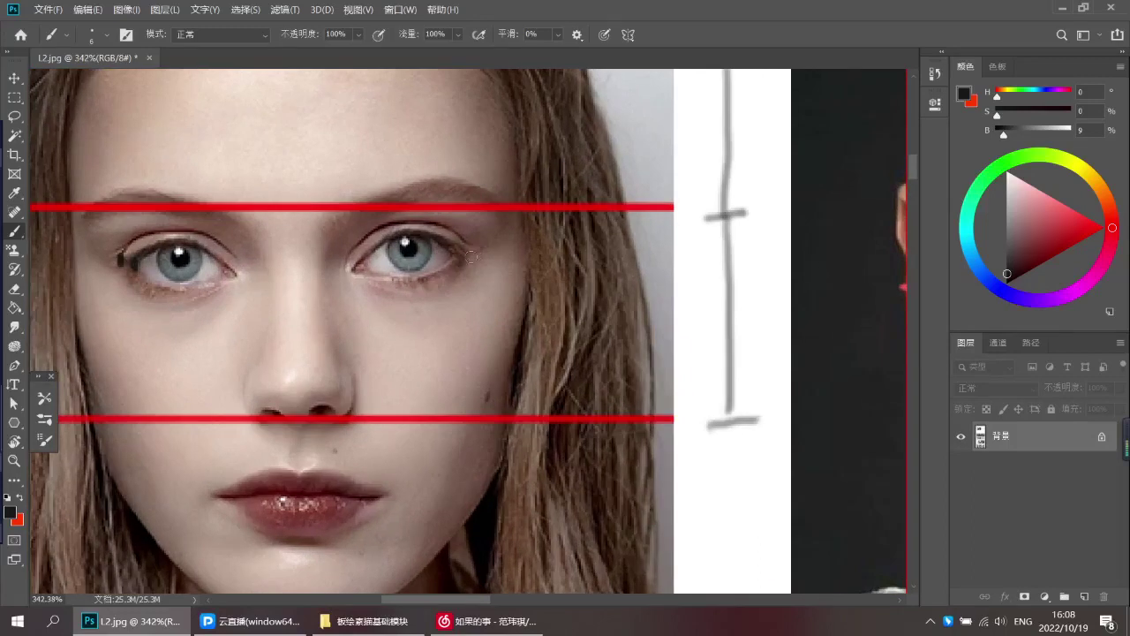
{"action": "left_click_drag", "start_coordinate": [471, 256], "coordinate": [452, 255]}
{"action": "key", "text": "ctrl+z"}
{"action": "key", "text": "ctrl+z"}
{"action": "key", "text": "ctrl+z"}
Draw short vertical lines downward from the corners of the woman's eyes
{"action": "scroll", "coordinate": [340, 281], "scroll_direction": "down", "scroll_amount": 8}
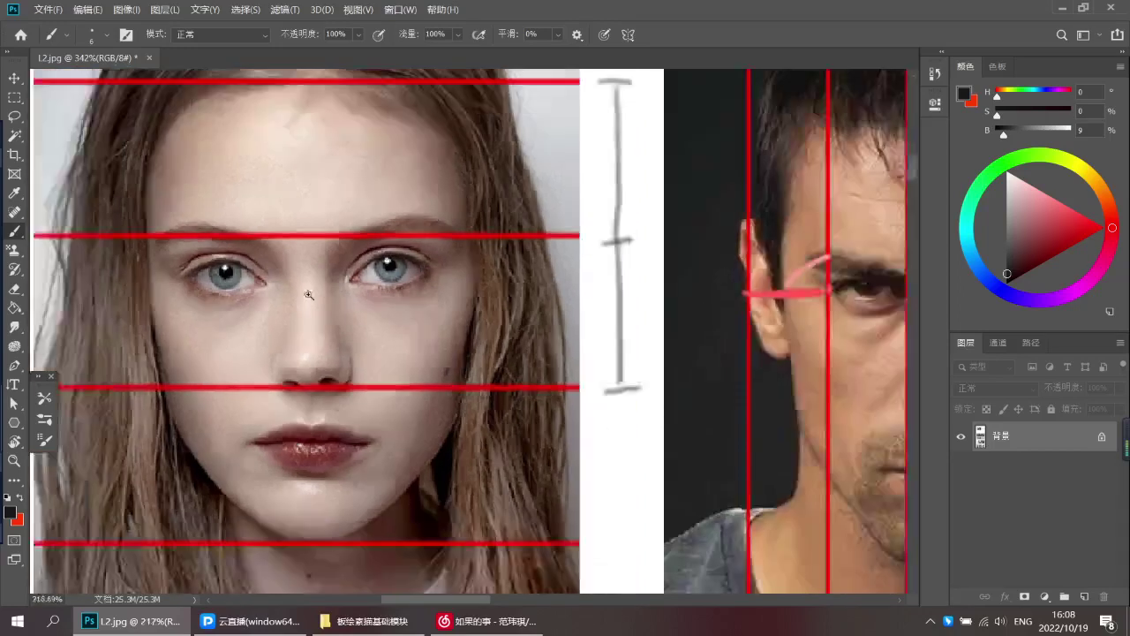
{"action": "scroll", "coordinate": [266, 311], "scroll_direction": "down", "scroll_amount": 1}
{"action": "left_click_drag", "start_coordinate": [270, 281], "coordinate": [267, 320]}
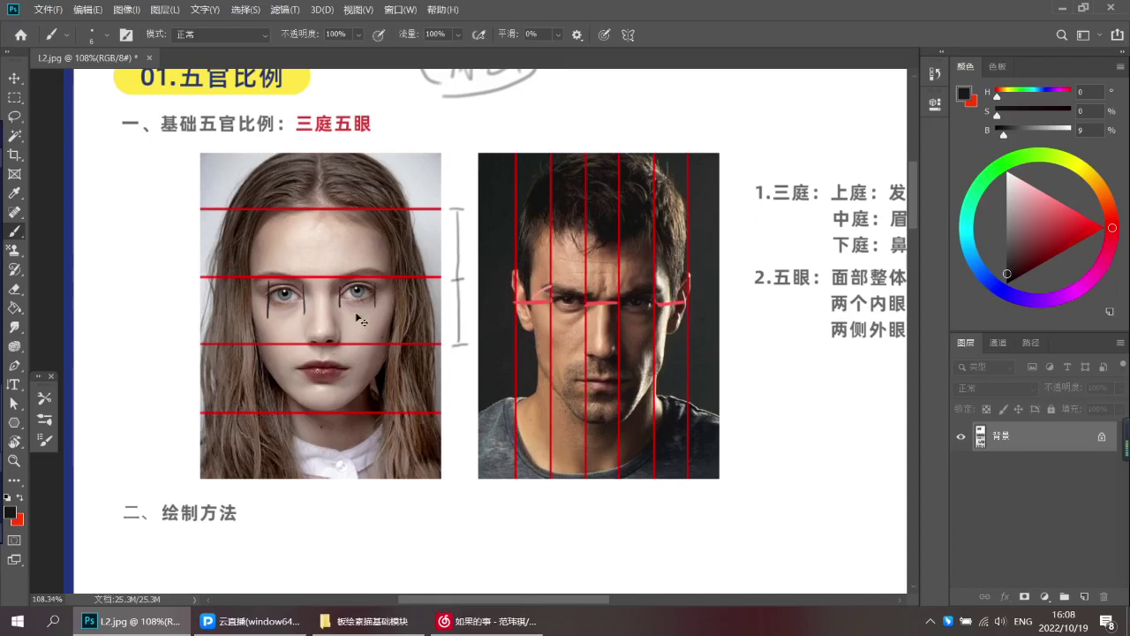
{"action": "scroll", "coordinate": [359, 319], "scroll_direction": "up", "scroll_amount": 3}
{"action": "scroll", "coordinate": [354, 320], "scroll_direction": "down", "scroll_amount": 1}
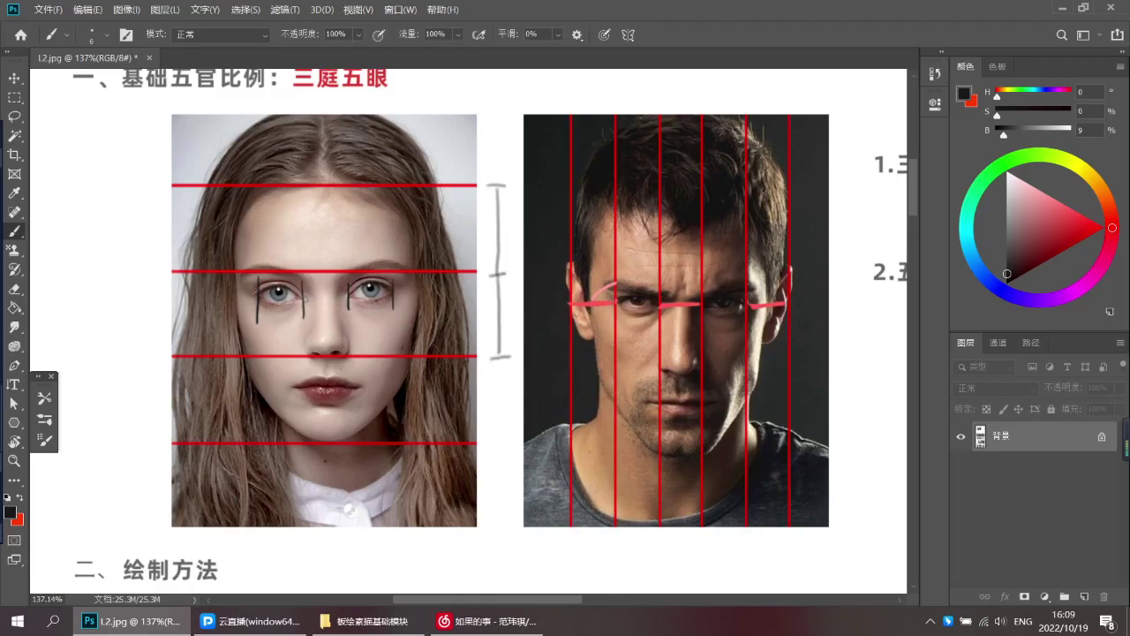
{"action": "scroll", "coordinate": [336, 308], "scroll_direction": "down", "scroll_amount": 3}
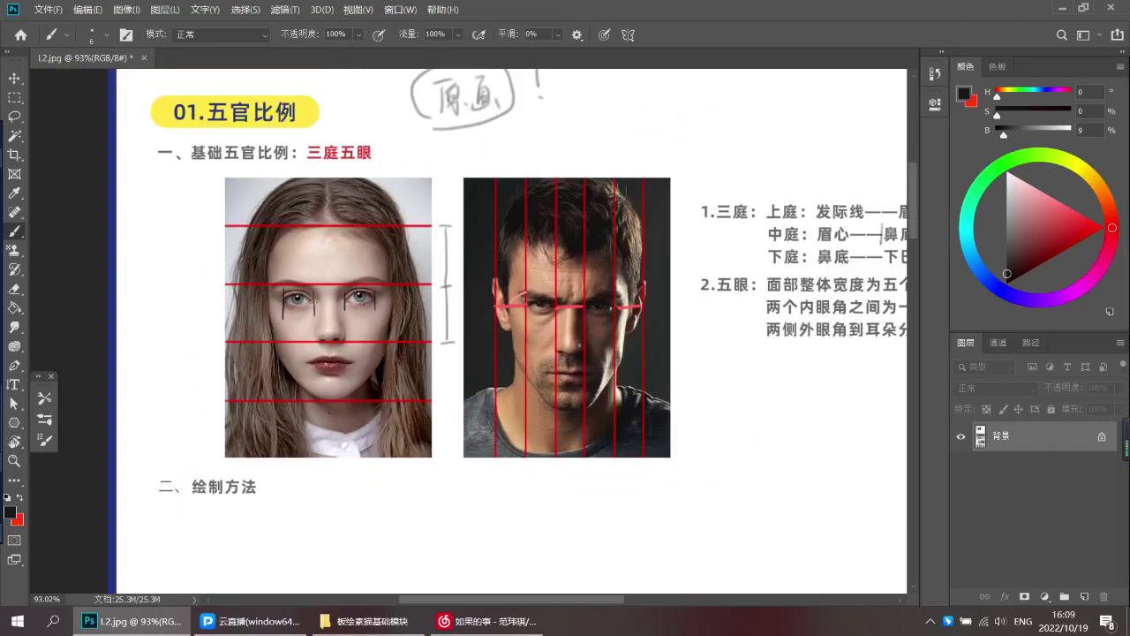
{"action": "key", "text": "ctrl+z"}
Try a rough sketch of horizontal guide lines and eye strokes in the space below 二、绘制方法
{"action": "left_click_drag", "start_coordinate": [573, 349], "coordinate": [390, 310]}
{"action": "scroll", "coordinate": [661, 305], "scroll_direction": "up", "scroll_amount": 2}
{"action": "mouse_move", "coordinate": [613, 357]}
{"action": "left_mouse_down"}
{"action": "mouse_move", "coordinate": [664, 319]}
{"action": "mouse_move", "coordinate": [635, 313]}
{"action": "left_mouse_up"}
{"action": "scroll", "coordinate": [663, 316], "scroll_direction": "down", "scroll_amount": 1}
{"action": "left_click_drag", "start_coordinate": [485, 378], "coordinate": [493, 359]}
{"action": "left_click_drag", "start_coordinate": [310, 276], "coordinate": [335, 211]}
{"action": "key", "text": "ctrl+z"}
{"action": "mouse_move", "coordinate": [356, 362]}
{"action": "left_mouse_down"}
{"action": "mouse_move", "coordinate": [440, 364]}
{"action": "mouse_move", "coordinate": [397, 360]}
{"action": "mouse_move", "coordinate": [430, 358]}
{"action": "left_mouse_up"}
{"action": "key", "text": "ctrl+z"}
{"action": "left_click_drag", "start_coordinate": [361, 408], "coordinate": [411, 406]}
{"action": "key", "text": "ctrl+z"}
{"action": "left_click_drag", "start_coordinate": [351, 379], "coordinate": [359, 408]}
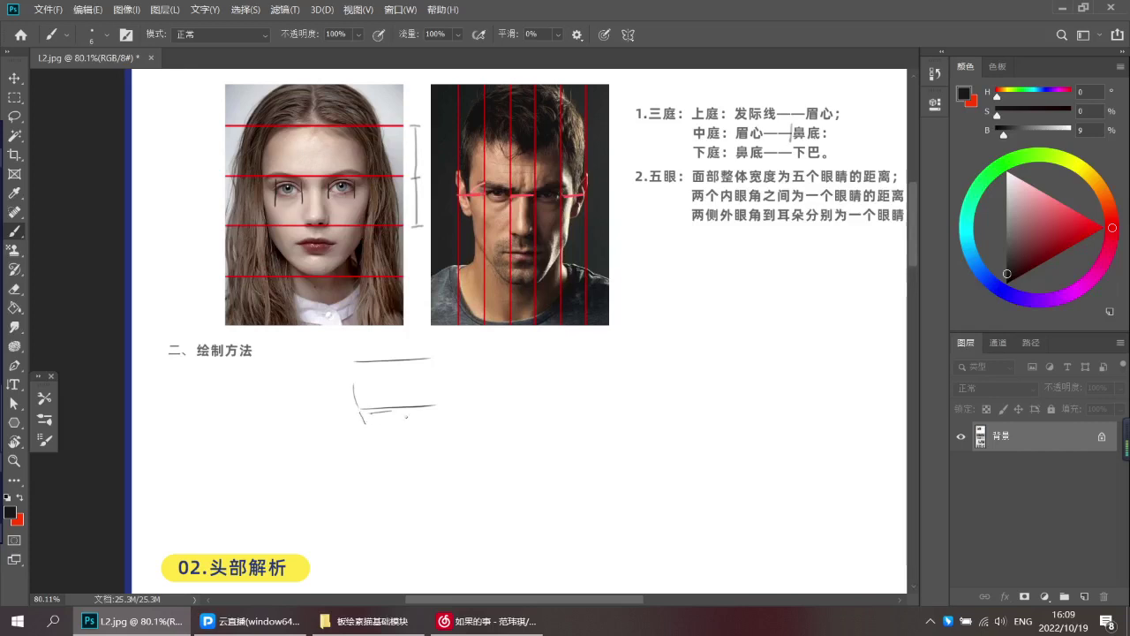
{"action": "left_click_drag", "start_coordinate": [417, 430], "coordinate": [417, 377]}
{"action": "mouse_move", "coordinate": [379, 410]}
{"action": "left_mouse_down"}
{"action": "mouse_move", "coordinate": [441, 408]}
{"action": "mouse_move", "coordinate": [403, 412]}
{"action": "left_mouse_up"}
{"action": "key", "text": "ctrl+z"}
{"action": "key", "text": "ctrl+z"}
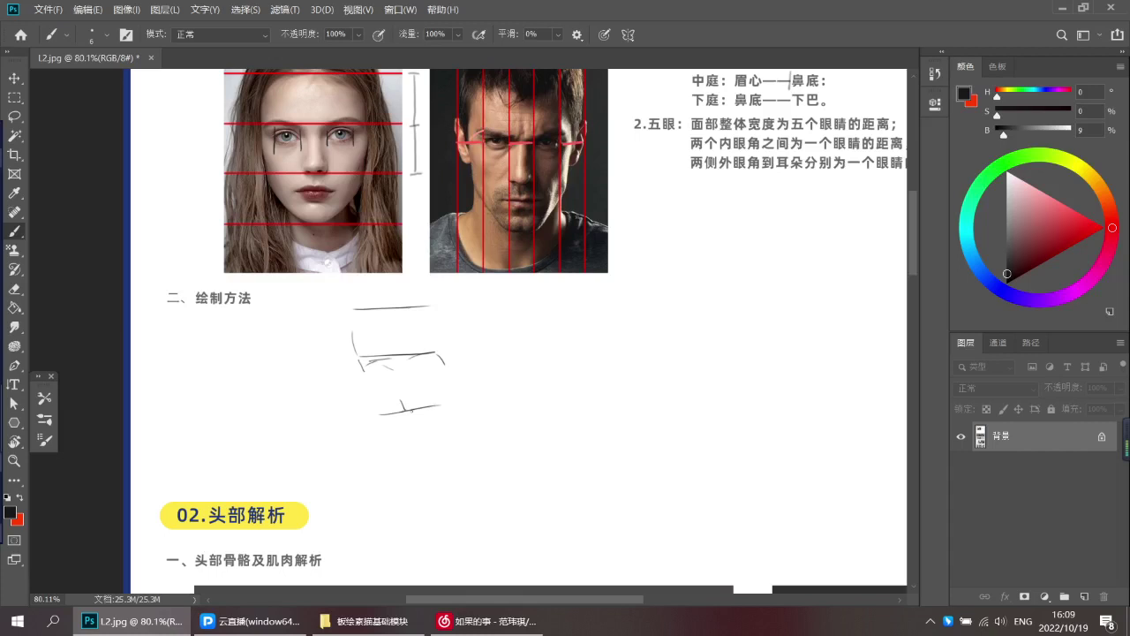
Try one more line beneath the rough guide lines and undo the whole sketch
{"action": "left_click_drag", "start_coordinate": [388, 469], "coordinate": [453, 452]}
{"action": "key", "text": "ctrl+z"}
{"action": "key", "text": "ctrl+z"}
{"action": "key", "text": "ctrl+z"}
{"action": "key", "text": "ctrl+z"}
{"action": "key", "text": "ctrl+z"}
{"action": "key", "text": "ctrl+z"}
{"action": "key", "text": "ctrl+z"}
{"action": "key", "text": "ctrl+z"}
{"action": "key", "text": "ctrl+z"}
{"action": "key", "text": "ctrl+z"}
Set the brush size to 8 and try short strokes for the left side of a head below 二、绘制方法
{"action": "mouse_move", "coordinate": [449, 360]}
{"action": "left_mouse_down"}
{"action": "mouse_move", "coordinate": [432, 359]}
{"action": "mouse_move", "coordinate": [442, 360]}
{"action": "left_mouse_up"}
{"action": "key", "text": "]"}
{"action": "key", "text": "]"}
{"action": "key", "text": "]"}
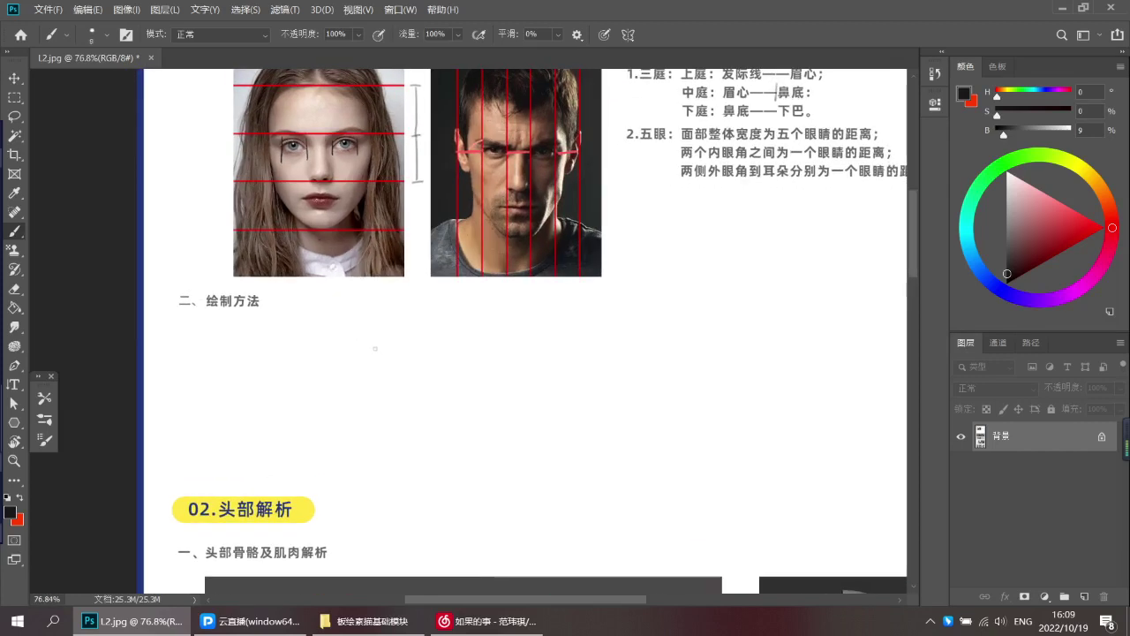
{"action": "left_click_drag", "start_coordinate": [373, 351], "coordinate": [374, 398]}
{"action": "key", "text": "ctrl+z"}
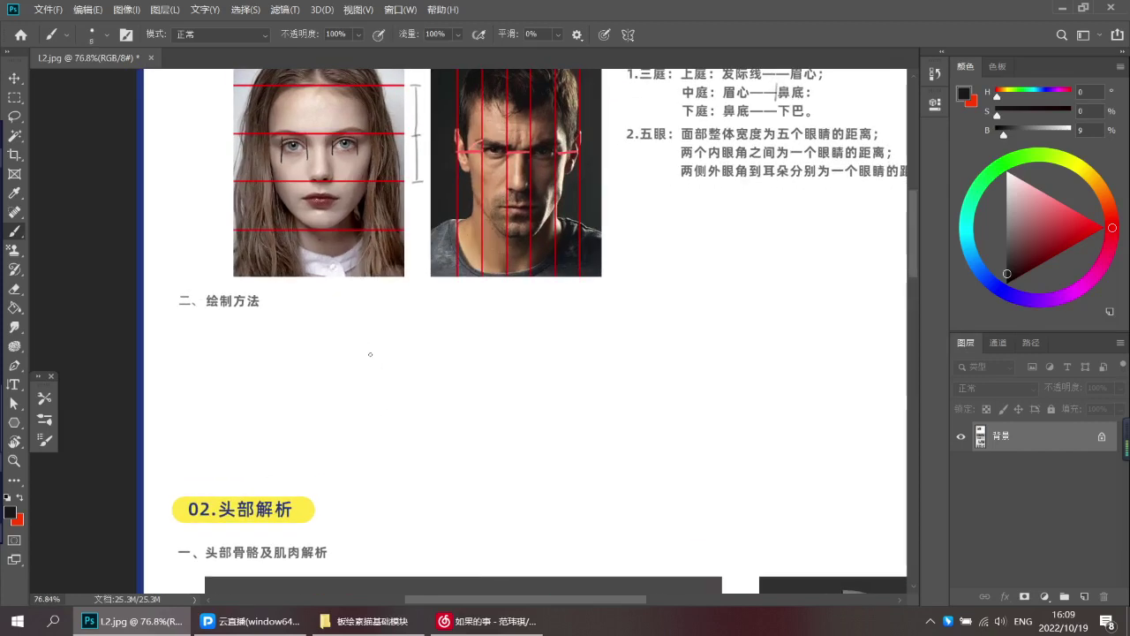
{"action": "left_click_drag", "start_coordinate": [364, 351], "coordinate": [369, 415]}
{"action": "key", "text": "ctrl+z"}
{"action": "key", "text": "ctrl+z"}
Draw the left side and the rounded crown of a frontal head outline below 二、绘制方法
{"action": "left_click_drag", "start_coordinate": [362, 355], "coordinate": [366, 423]}
{"action": "mouse_move", "coordinate": [362, 349]}
{"action": "left_mouse_down"}
{"action": "mouse_move", "coordinate": [434, 364]}
{"action": "mouse_move", "coordinate": [384, 321]}
{"action": "mouse_move", "coordinate": [450, 351]}
{"action": "mouse_move", "coordinate": [405, 316]}
{"action": "mouse_move", "coordinate": [452, 320]}
{"action": "mouse_move", "coordinate": [421, 328]}
{"action": "mouse_move", "coordinate": [462, 328]}
{"action": "left_mouse_up"}
{"action": "key", "text": "ctrl+z"}
{"action": "key", "text": "ctrl+z"}
{"action": "key", "text": "ctrl+z"}
{"action": "mouse_move", "coordinate": [394, 314]}
{"action": "left_mouse_down"}
{"action": "mouse_move", "coordinate": [461, 342]}
{"action": "mouse_move", "coordinate": [471, 333]}
{"action": "mouse_move", "coordinate": [467, 404]}
{"action": "left_mouse_up"}
{"action": "key", "text": "ctrl+z"}
Draw the right side of the head outline from the temple down to the jaw
{"action": "left_click_drag", "start_coordinate": [473, 342], "coordinate": [462, 430]}
{"action": "left_click_drag", "start_coordinate": [476, 368], "coordinate": [466, 441]}
{"action": "key", "text": "ctrl+z"}
{"action": "left_click_drag", "start_coordinate": [473, 396], "coordinate": [467, 437]}
{"action": "key", "text": "ctrl+z"}
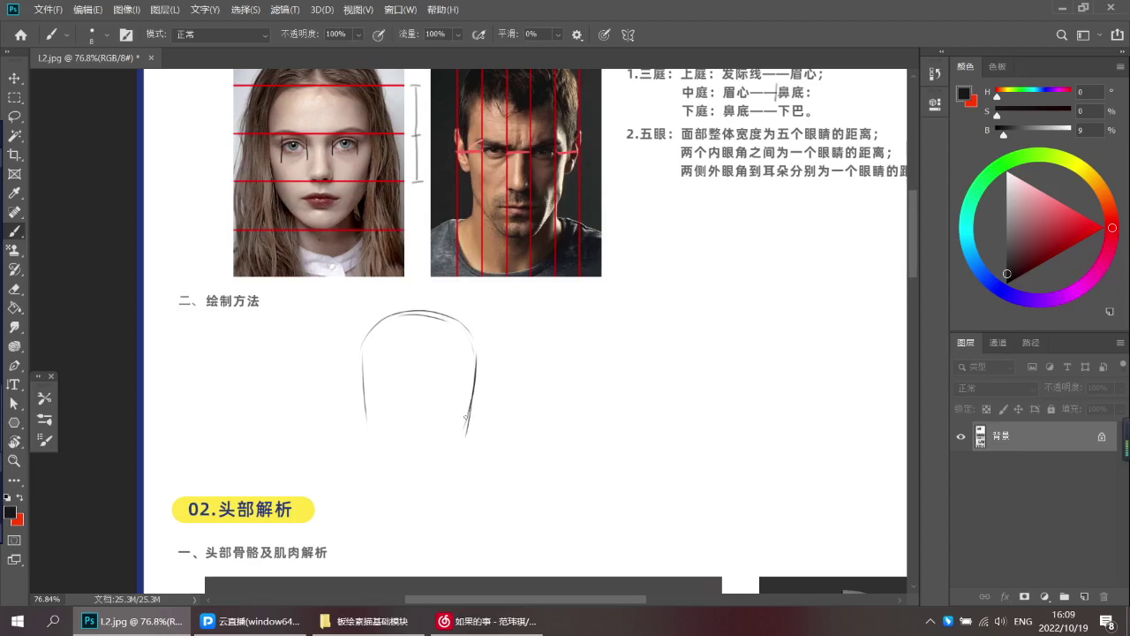
Reinforce the left side of the head outline down to the jaw corner
{"action": "left_click_drag", "start_coordinate": [363, 372], "coordinate": [370, 442]}
{"action": "key", "text": "ctrl+z"}
{"action": "left_click_drag", "start_coordinate": [362, 356], "coordinate": [369, 433]}
{"action": "mouse_move", "coordinate": [415, 320]}
{"action": "left_mouse_down"}
{"action": "mouse_move", "coordinate": [357, 389]}
{"action": "mouse_move", "coordinate": [421, 322]}
{"action": "left_mouse_up"}
{"action": "key", "text": "ctrl+z"}
{"action": "key", "text": "ctrl+z"}
Close the head outline with tapering jaw lines that meet in a pointed chin
{"action": "mouse_move", "coordinate": [370, 433]}
{"action": "left_mouse_down"}
{"action": "mouse_move", "coordinate": [428, 468]}
{"action": "mouse_move", "coordinate": [397, 470]}
{"action": "left_mouse_up"}
{"action": "key", "text": "ctrl+z"}
{"action": "key", "text": "ctrl+z"}
{"action": "key", "text": "ctrl+z"}
{"action": "left_click_drag", "start_coordinate": [418, 483], "coordinate": [459, 453]}
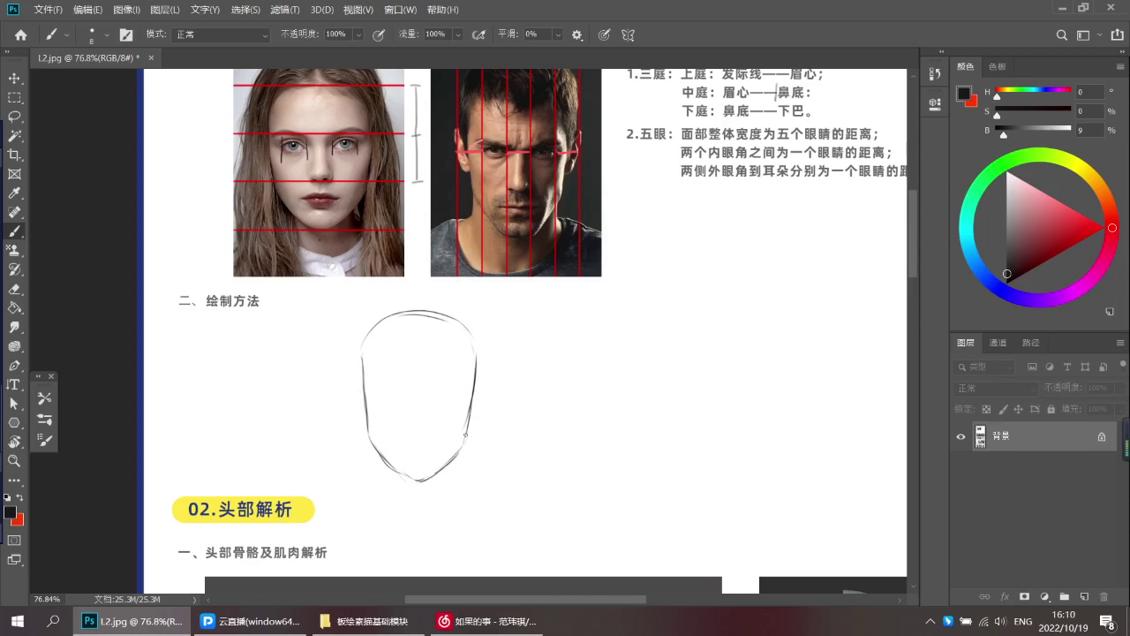
Try horizontal guide lines across the head outline and undo them
{"action": "scroll", "coordinate": [442, 463], "scroll_direction": "down", "scroll_amount": 2}
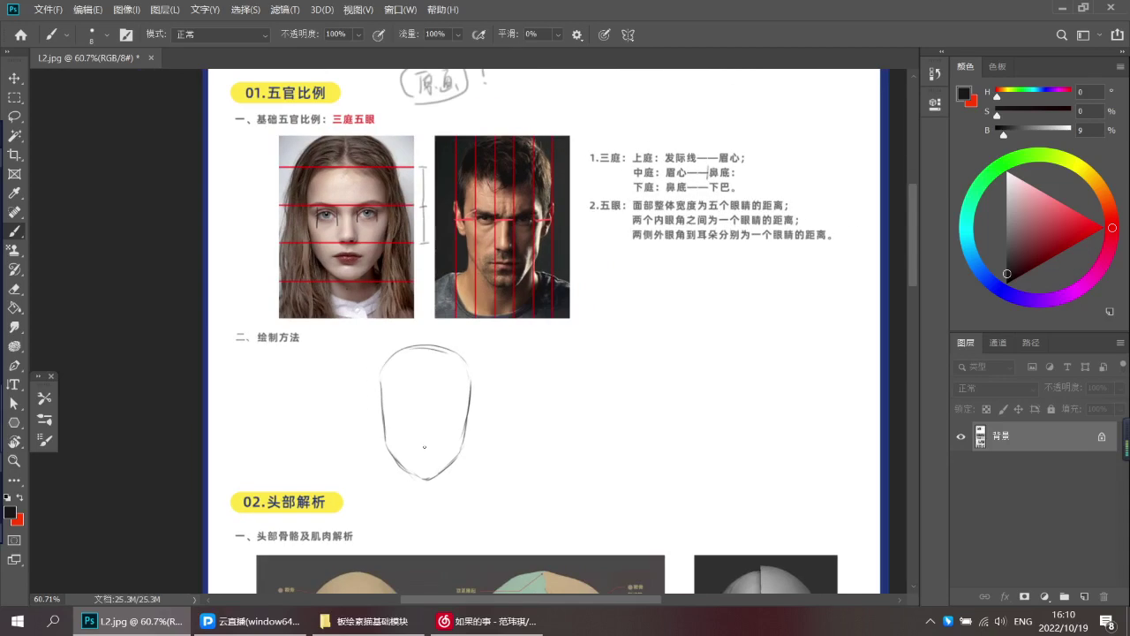
{"action": "left_click_drag", "start_coordinate": [486, 442], "coordinate": [504, 391]}
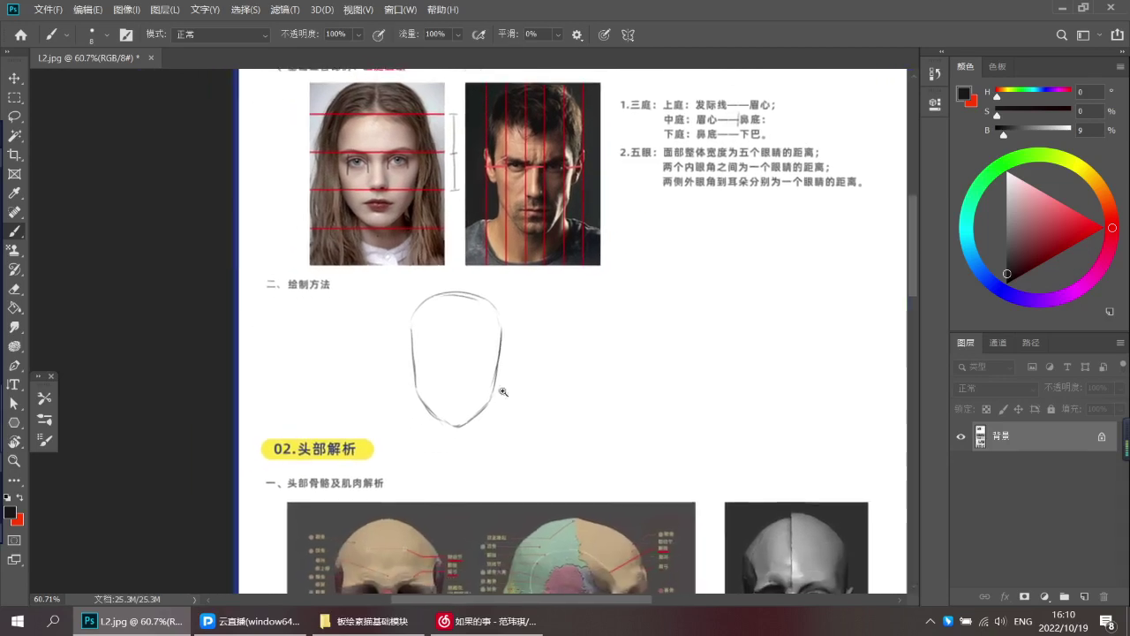
{"action": "left_click_drag", "start_coordinate": [500, 449], "coordinate": [492, 377]}
{"action": "scroll", "coordinate": [441, 261], "scroll_direction": "up", "scroll_amount": 2}
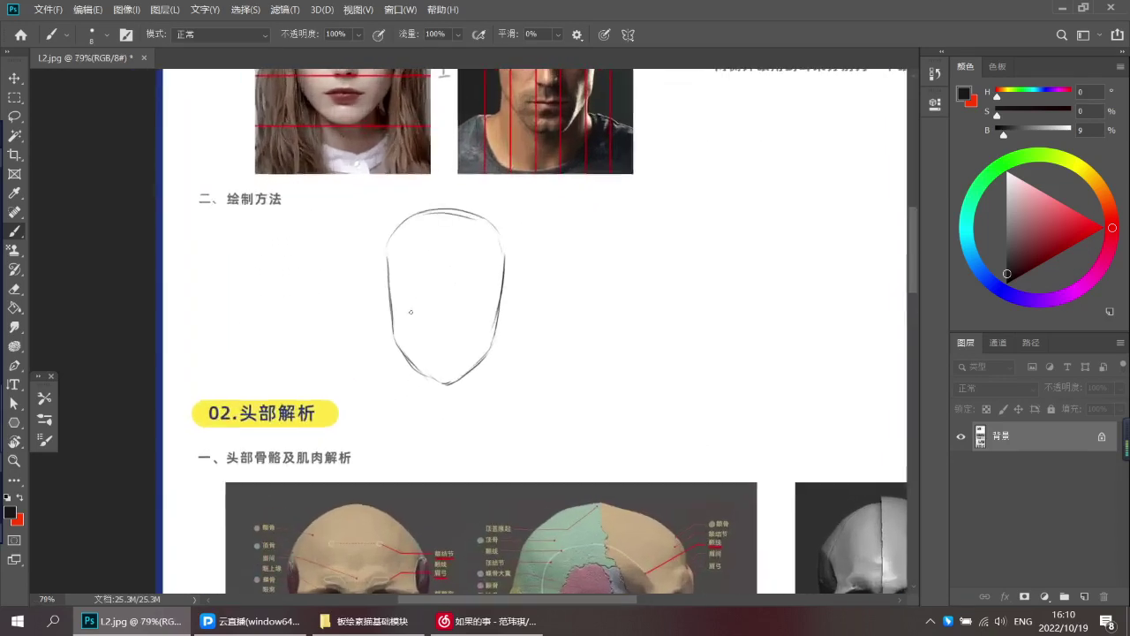
{"action": "left_click_drag", "start_coordinate": [400, 305], "coordinate": [502, 305]}
{"action": "key", "text": "ctrl+z"}
{"action": "key", "text": "ctrl+z"}
{"action": "key", "text": "ctrl+z"}
{"action": "mouse_move", "coordinate": [402, 304]}
{"action": "left_mouse_down"}
{"action": "mouse_move", "coordinate": [521, 311]}
{"action": "mouse_move", "coordinate": [463, 263]}
{"action": "left_mouse_up"}
{"action": "key", "text": "ctrl+z"}
{"action": "key", "text": "ctrl+z"}
{"action": "key", "text": "ctrl+z"}
{"action": "key", "text": "ctrl+z"}
{"action": "left_click_drag", "start_coordinate": [463, 262], "coordinate": [483, 306]}
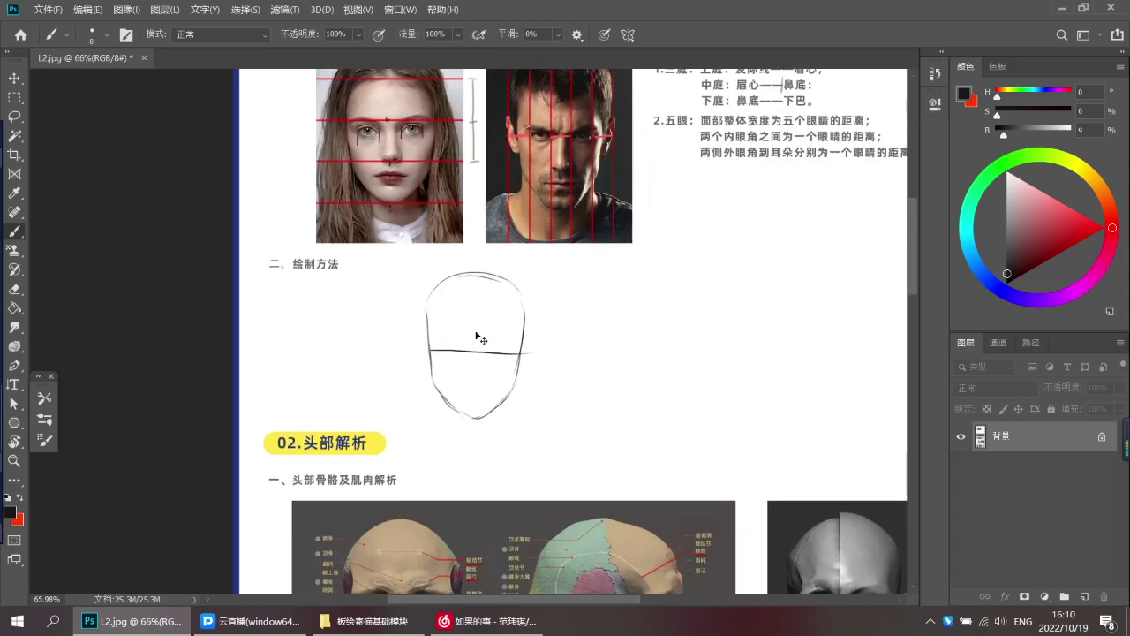
{"action": "key", "text": "ctrl+z"}
Draw a horizontal line across the middle of the head outline, and try and undo a vertical centre line
{"action": "scroll", "coordinate": [495, 352], "scroll_direction": "up", "scroll_amount": 2}
{"action": "left_click_drag", "start_coordinate": [424, 356], "coordinate": [536, 359]}
{"action": "key", "text": "ctrl+z"}
{"action": "left_click_drag", "start_coordinate": [425, 349], "coordinate": [531, 351]}
{"action": "left_click_drag", "start_coordinate": [488, 261], "coordinate": [480, 429]}
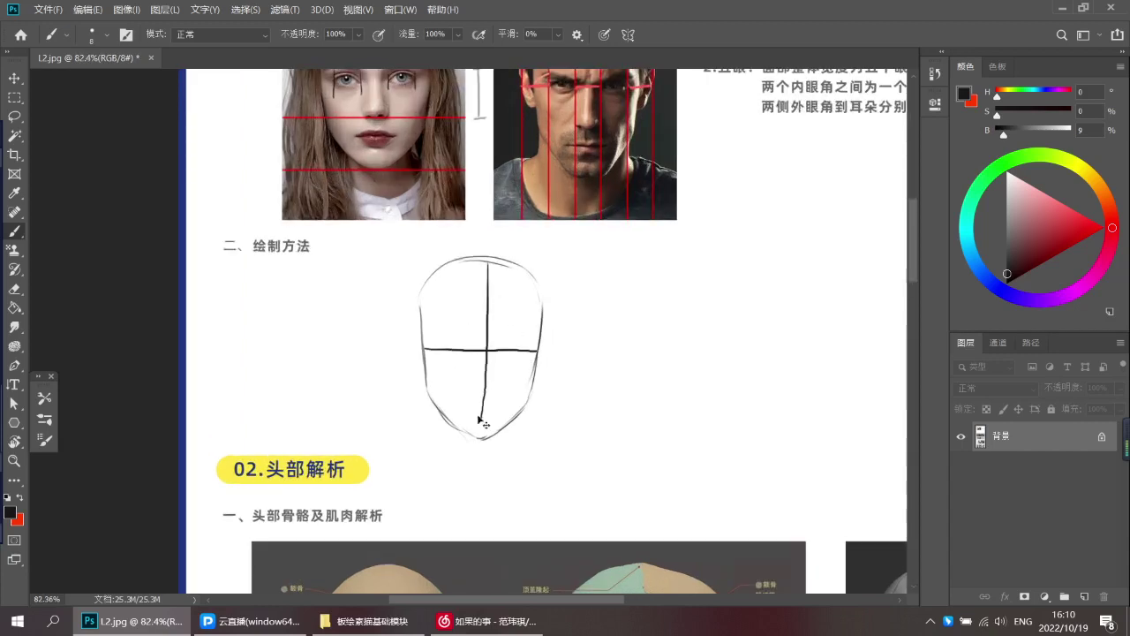
{"action": "key", "text": "ctrl+z"}
Draw a vertical bracket beside the man's portrait from crown to chin with a tick at eye level
{"action": "scroll", "coordinate": [473, 316], "scroll_direction": "up", "scroll_amount": 3}
{"action": "scroll", "coordinate": [456, 208], "scroll_direction": "down", "scroll_amount": 2}
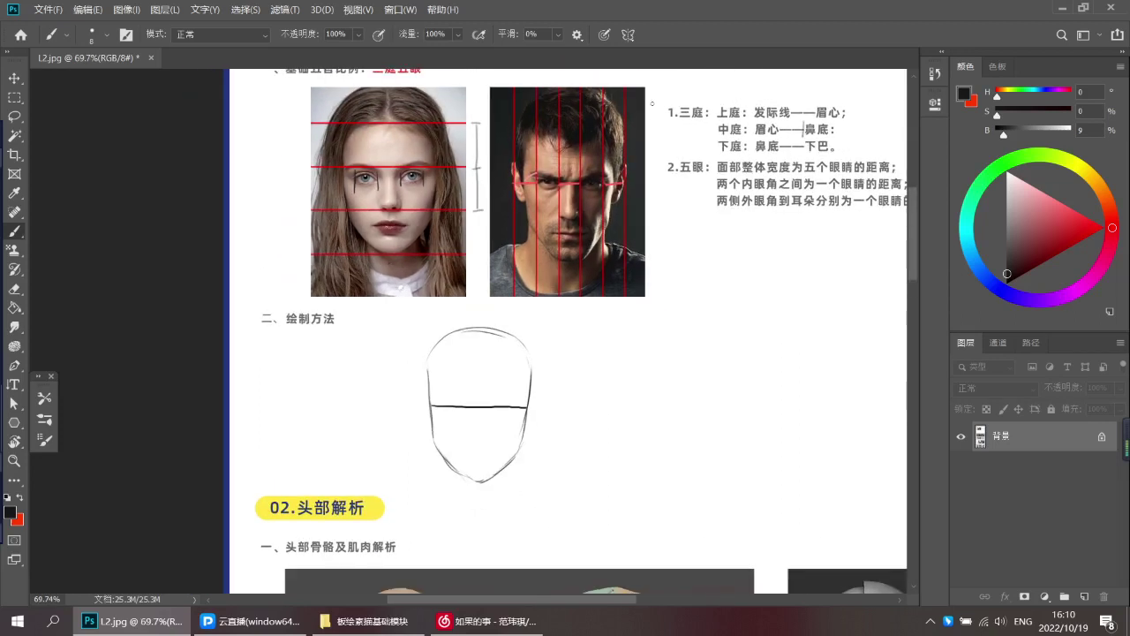
{"action": "left_click_drag", "start_coordinate": [665, 134], "coordinate": [665, 259]}
{"action": "mouse_move", "coordinate": [657, 181]}
{"action": "left_mouse_down"}
{"action": "mouse_move", "coordinate": [678, 180]}
{"action": "mouse_move", "coordinate": [659, 181]}
{"action": "left_mouse_up"}
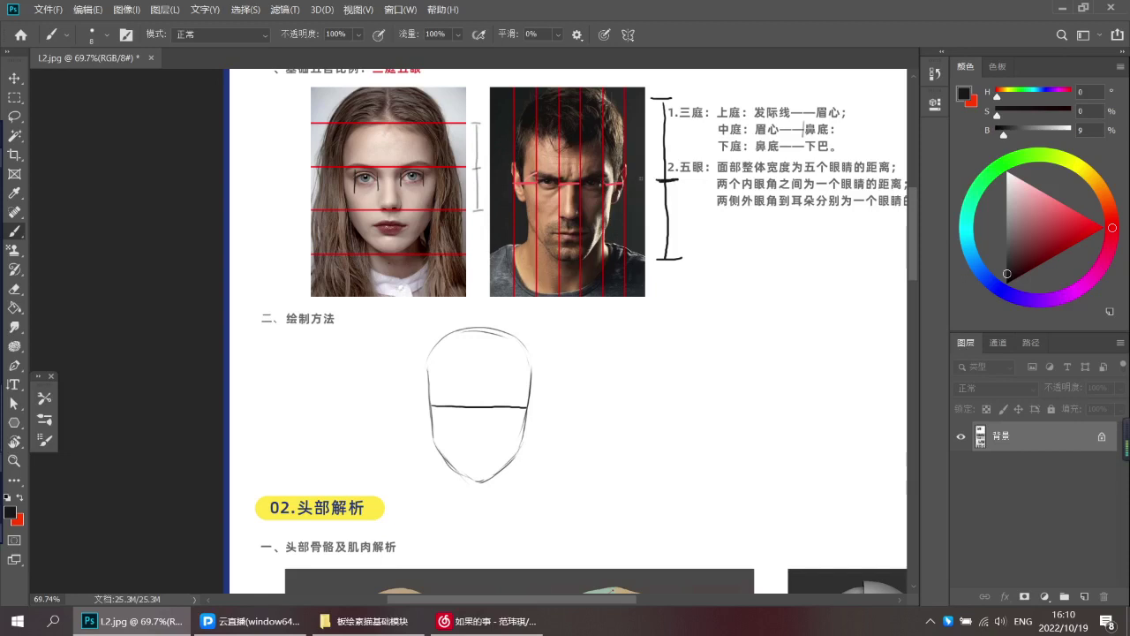
Draw a matching crown-to-chin bracket with a middle tick beside the woman's portrait
{"action": "left_click_drag", "start_coordinate": [295, 87], "coordinate": [308, 88]}
{"action": "left_click_drag", "start_coordinate": [302, 92], "coordinate": [303, 251]}
{"action": "key", "text": "ctrl+z"}
{"action": "scroll", "coordinate": [478, 364], "scroll_direction": "down", "scroll_amount": 2}
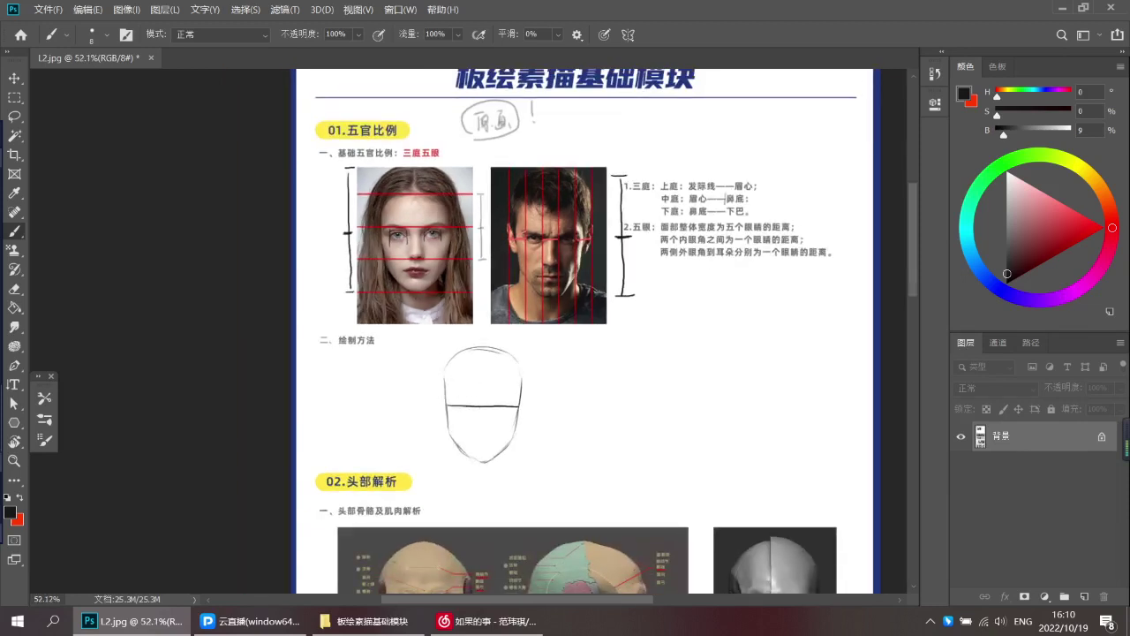
Darken both temples of the head outline and try a vertical centre line down the face
{"action": "left_click_drag", "start_coordinate": [451, 361], "coordinate": [444, 379]}
{"action": "key", "text": "ctrl+z"}
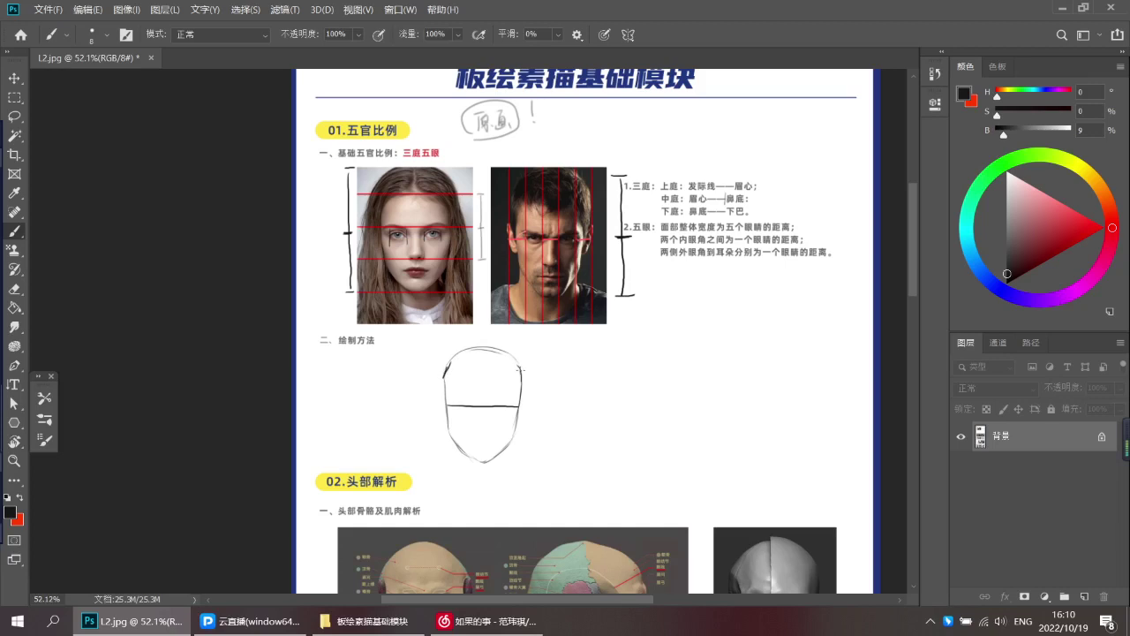
{"action": "scroll", "coordinate": [517, 430], "scroll_direction": "up", "scroll_amount": 1}
{"action": "left_click_drag", "start_coordinate": [475, 334], "coordinate": [477, 461]}
{"action": "key", "text": "ctrl+z"}
{"action": "key", "text": "ctrl+z"}
{"action": "key", "text": "ctrl+z"}
{"action": "key", "text": "ctrl+z"}
{"action": "key", "text": "ctrl+z"}
Draw a vertical centre line through the head outline from just below the crown to the chin
{"action": "mouse_move", "coordinate": [477, 333]}
{"action": "left_mouse_down"}
{"action": "mouse_move", "coordinate": [475, 470]}
{"action": "mouse_move", "coordinate": [477, 397]}
{"action": "mouse_move", "coordinate": [475, 461]}
{"action": "mouse_move", "coordinate": [508, 468]}
{"action": "mouse_move", "coordinate": [471, 486]}
{"action": "left_mouse_up"}
{"action": "key", "text": "ctrl+z"}
{"action": "key", "text": "ctrl+z"}
{"action": "key", "text": "ctrl+z"}
{"action": "left_click_drag", "start_coordinate": [474, 428], "coordinate": [474, 480]}
{"action": "key", "text": "ctrl+z"}
{"action": "left_click_drag", "start_coordinate": [475, 429], "coordinate": [472, 482]}
{"action": "key", "text": "ctrl+z"}
{"action": "key", "text": "ctrl+z"}
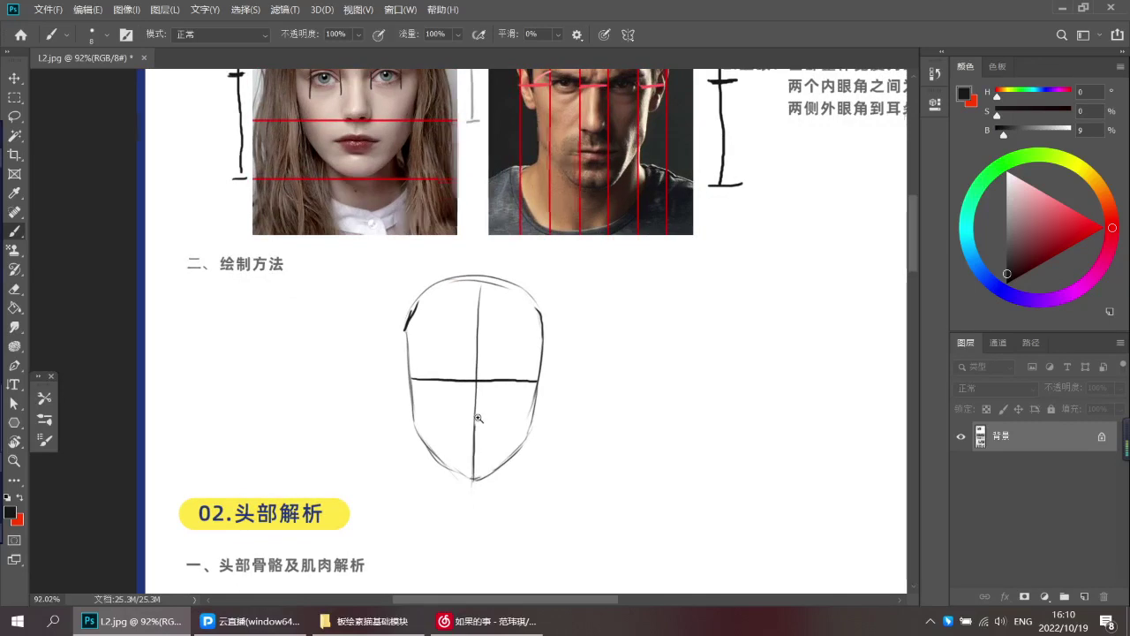
Sketch two almond-shaped eyes on the horizontal middle line, one on each side of the centre line
{"action": "scroll", "coordinate": [446, 371], "scroll_direction": "down", "scroll_amount": 2}
{"action": "left_click_drag", "start_coordinate": [429, 380], "coordinate": [449, 382]}
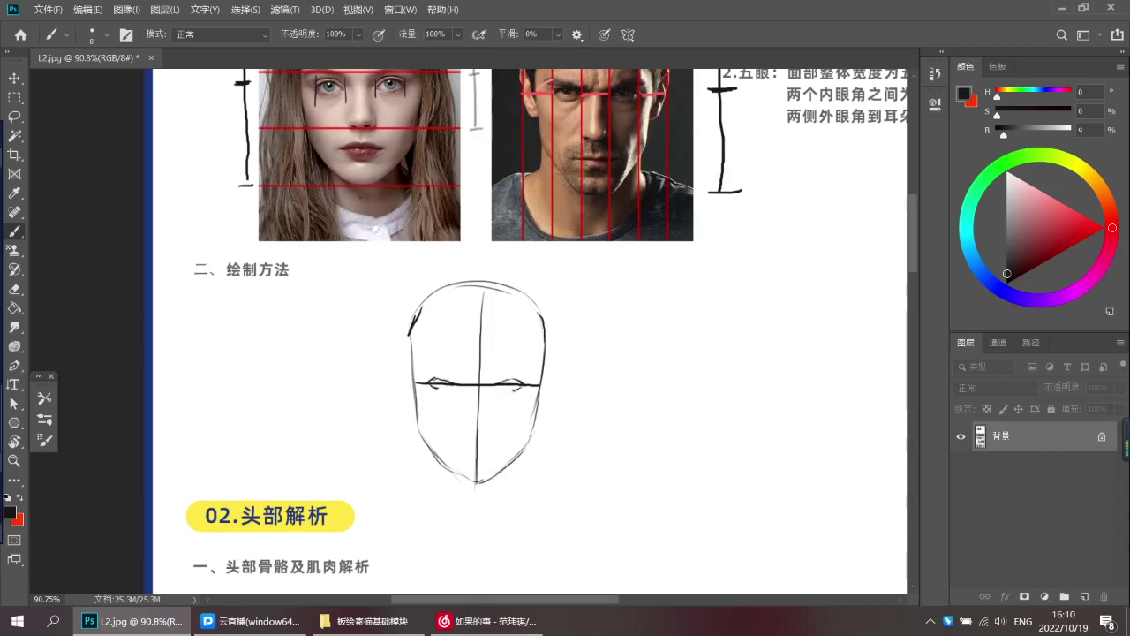
{"action": "left_click_drag", "start_coordinate": [430, 381], "coordinate": [441, 376]}
{"action": "left_click_drag", "start_coordinate": [497, 397], "coordinate": [477, 383]}
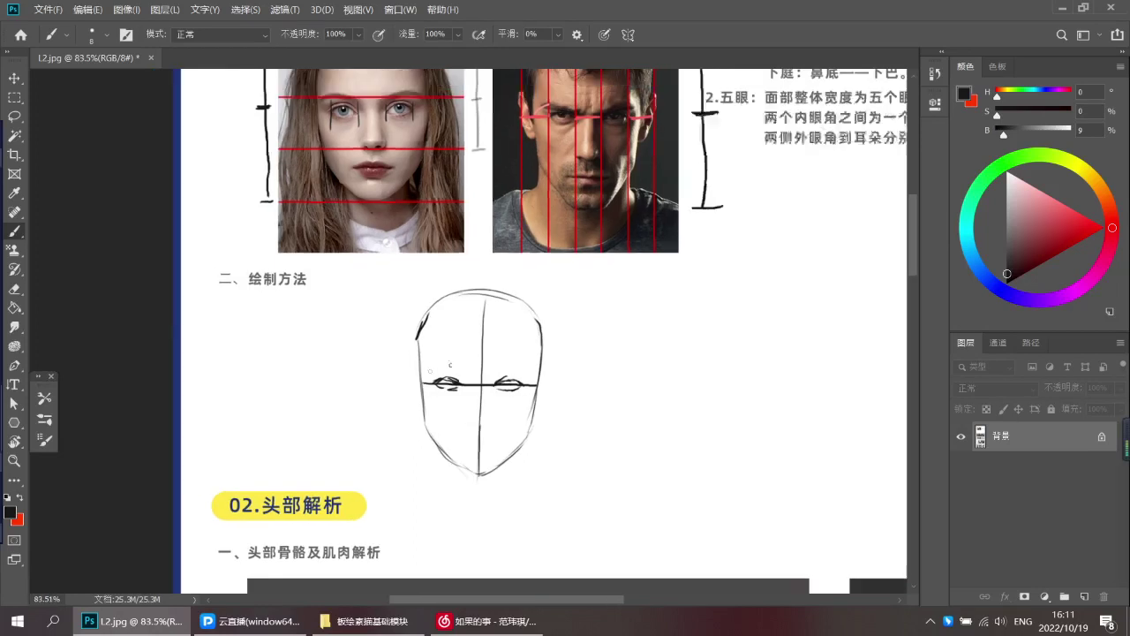
{"action": "key", "text": "ctrl+z"}
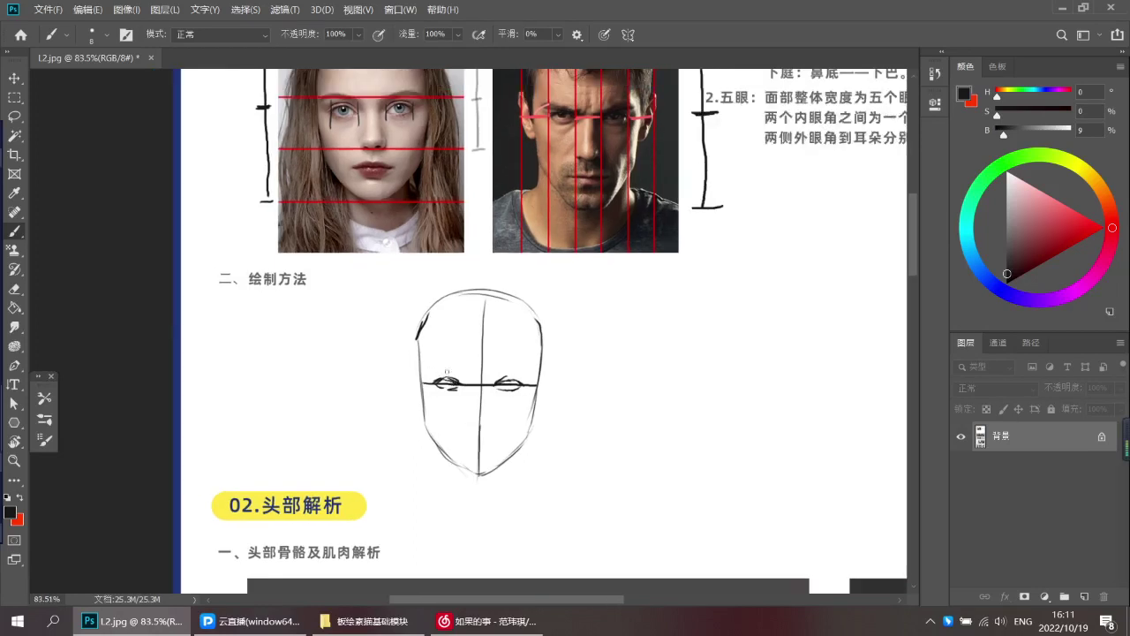
Try an eyebrow stroke on the woman's portrait at the brow guide line and compare it with the man's brow
{"action": "scroll", "coordinate": [468, 375], "scroll_direction": "up", "scroll_amount": 1}
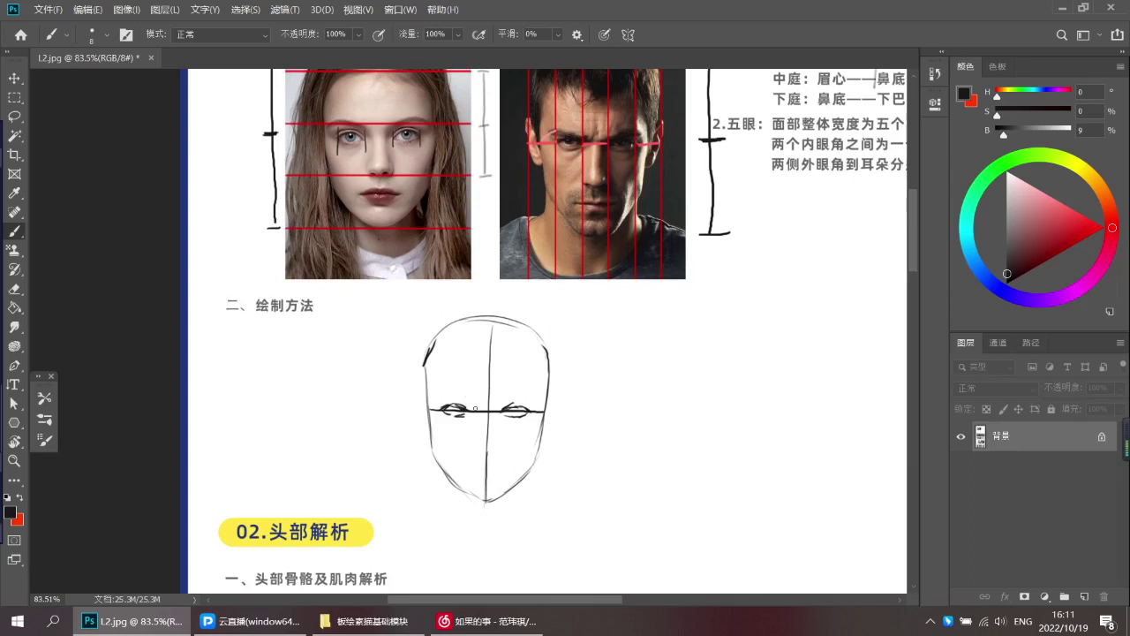
{"action": "left_click_drag", "start_coordinate": [373, 119], "coordinate": [438, 174]}
{"action": "left_click_drag", "start_coordinate": [437, 175], "coordinate": [434, 200]}
{"action": "left_click_drag", "start_coordinate": [344, 154], "coordinate": [359, 159]}
{"action": "left_click_drag", "start_coordinate": [653, 215], "coordinate": [603, 222]}
{"action": "left_click_drag", "start_coordinate": [688, 180], "coordinate": [711, 190]}
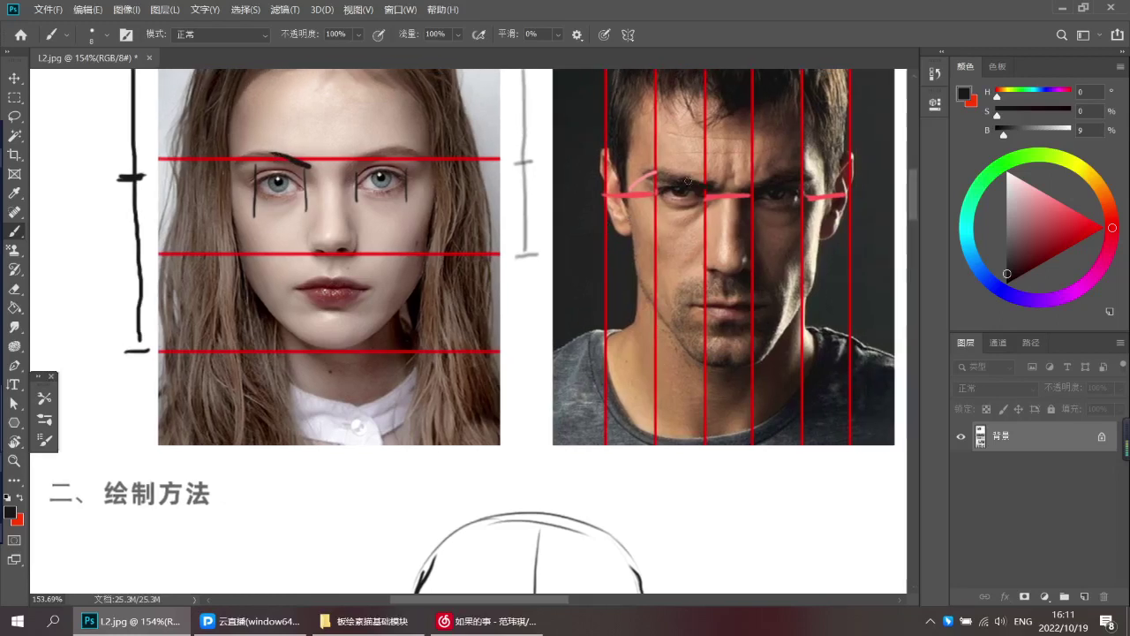
{"action": "scroll", "coordinate": [684, 214], "scroll_direction": "down", "scroll_amount": 5}
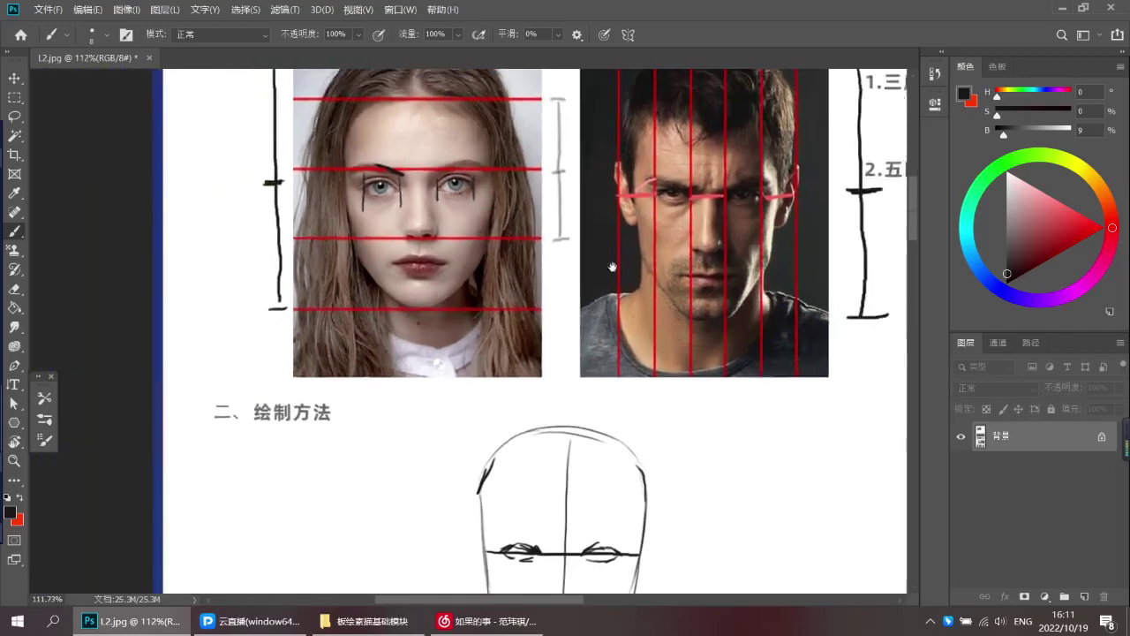
{"action": "left_click_drag", "start_coordinate": [573, 302], "coordinate": [581, 280]}
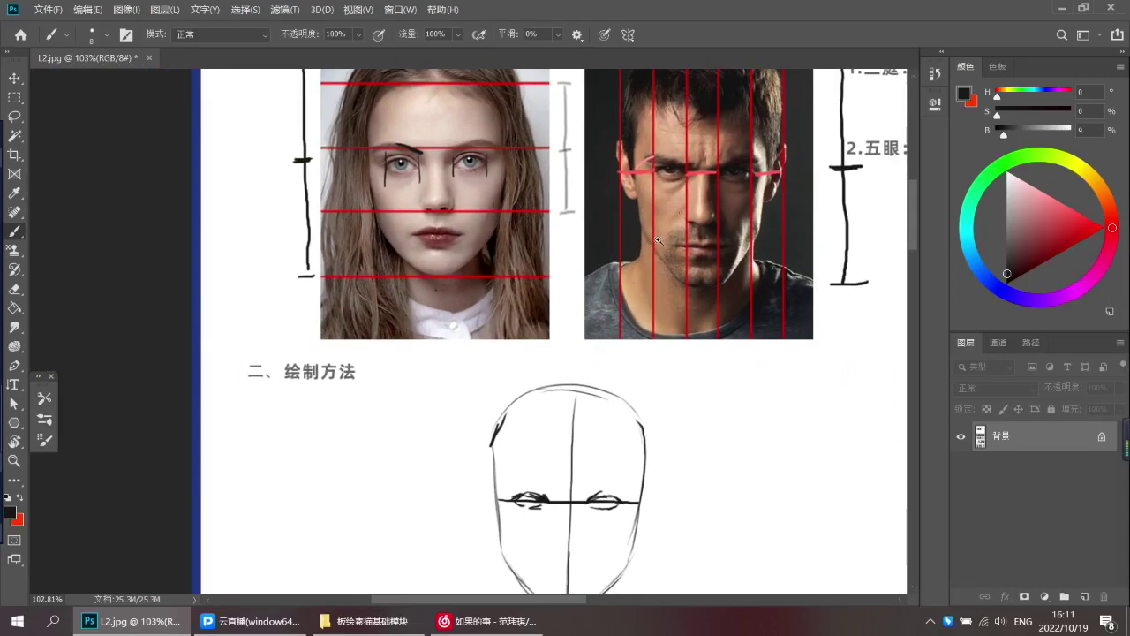
{"action": "scroll", "coordinate": [658, 239], "scroll_direction": "down", "scroll_amount": 3}
{"action": "scroll", "coordinate": [590, 261], "scroll_direction": "down", "scroll_amount": 1}
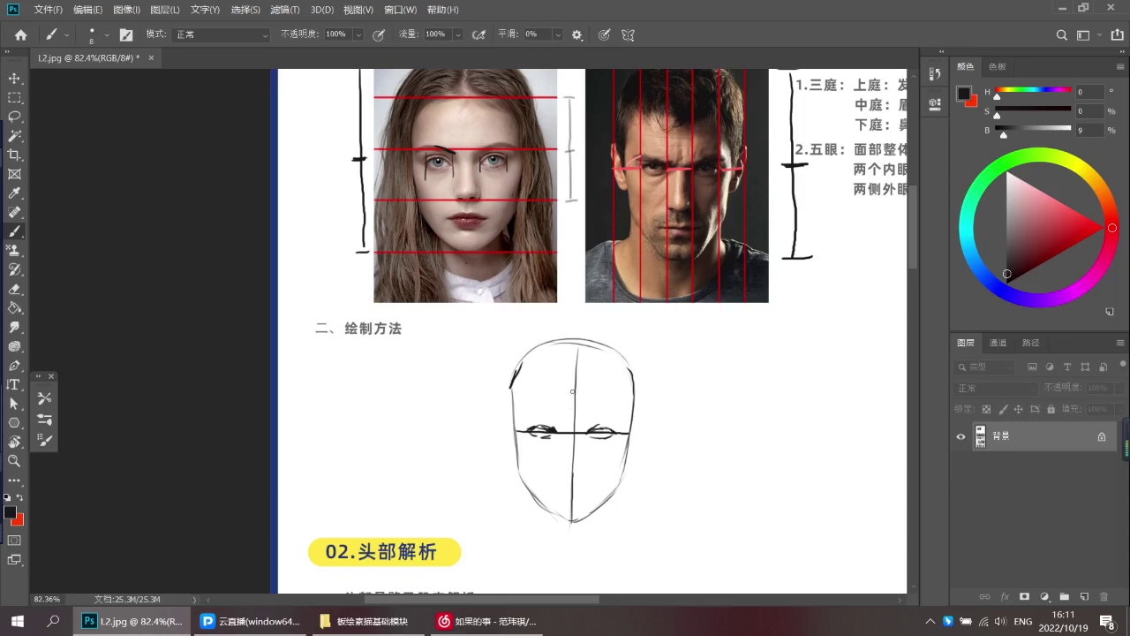
Draw a pair of eyebrows close above the eyes of the head sketch, undoing the strokes placed too high
{"action": "scroll", "coordinate": [558, 417], "scroll_direction": "up", "scroll_amount": 2}
{"action": "scroll", "coordinate": [538, 408], "scroll_direction": "up", "scroll_amount": 1}
{"action": "left_click_drag", "start_coordinate": [513, 401], "coordinate": [550, 405]}
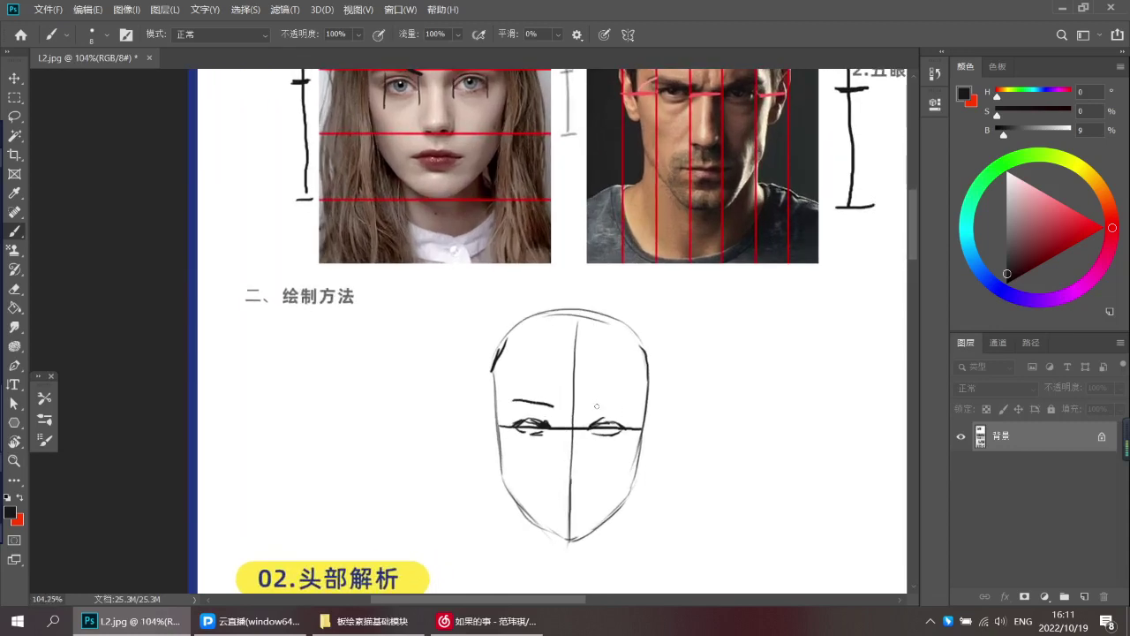
{"action": "left_click_drag", "start_coordinate": [591, 407], "coordinate": [629, 402]}
{"action": "key", "text": "ctrl+z"}
{"action": "key", "text": "ctrl+z"}
{"action": "left_click_drag", "start_coordinate": [512, 412], "coordinate": [543, 416]}
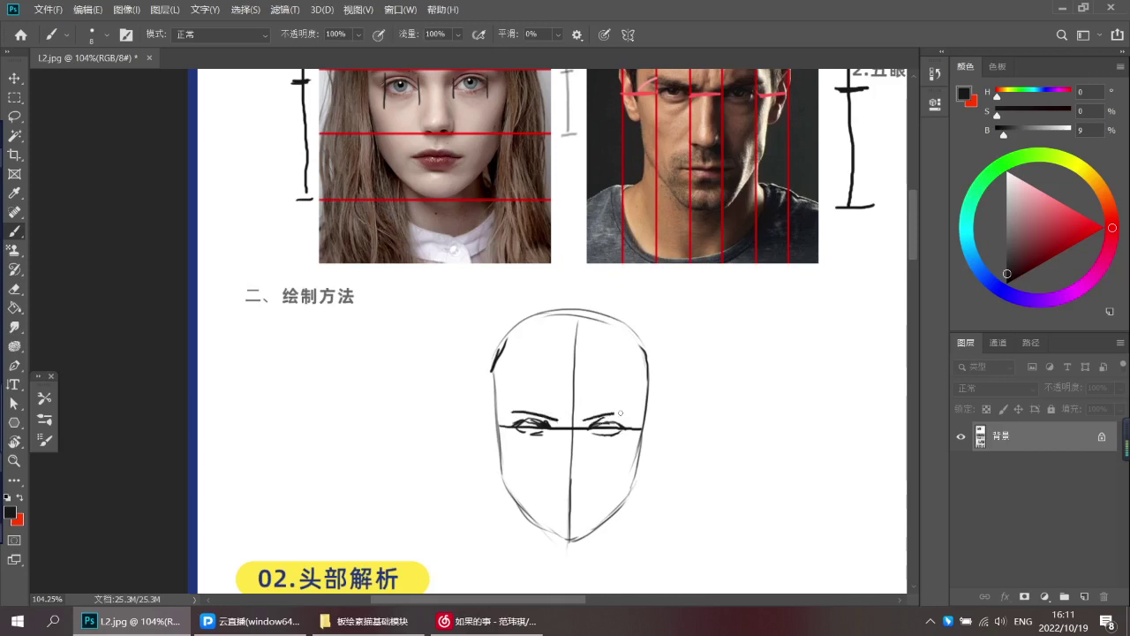
{"action": "left_click_drag", "start_coordinate": [597, 417], "coordinate": [624, 413]}
{"action": "key", "text": "ctrl+z"}
{"action": "key", "text": "ctrl+z"}
Draw a dark vertical line beside the woman's portrait spanning from the brow line to the chin
{"action": "left_click_drag", "start_coordinate": [613, 417], "coordinate": [590, 461]}
{"action": "left_click_drag", "start_coordinate": [591, 461], "coordinate": [564, 372]}
{"action": "mouse_move", "coordinate": [583, 430]}
{"action": "left_mouse_down"}
{"action": "mouse_move", "coordinate": [580, 448]}
{"action": "mouse_move", "coordinate": [576, 422]}
{"action": "left_mouse_up"}
{"action": "left_click_drag", "start_coordinate": [555, 326], "coordinate": [557, 342]}
{"action": "left_click_drag", "start_coordinate": [469, 139], "coordinate": [471, 157]}
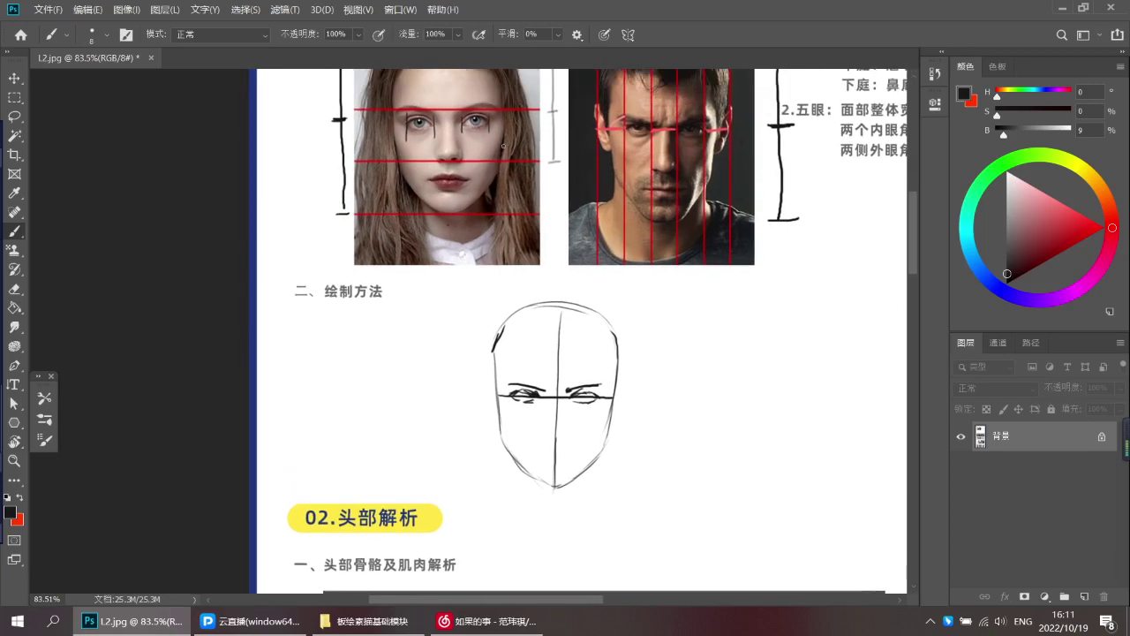
{"action": "scroll", "coordinate": [558, 142], "scroll_direction": "up", "scroll_amount": 1}
{"action": "left_click_drag", "start_coordinate": [552, 129], "coordinate": [550, 235]}
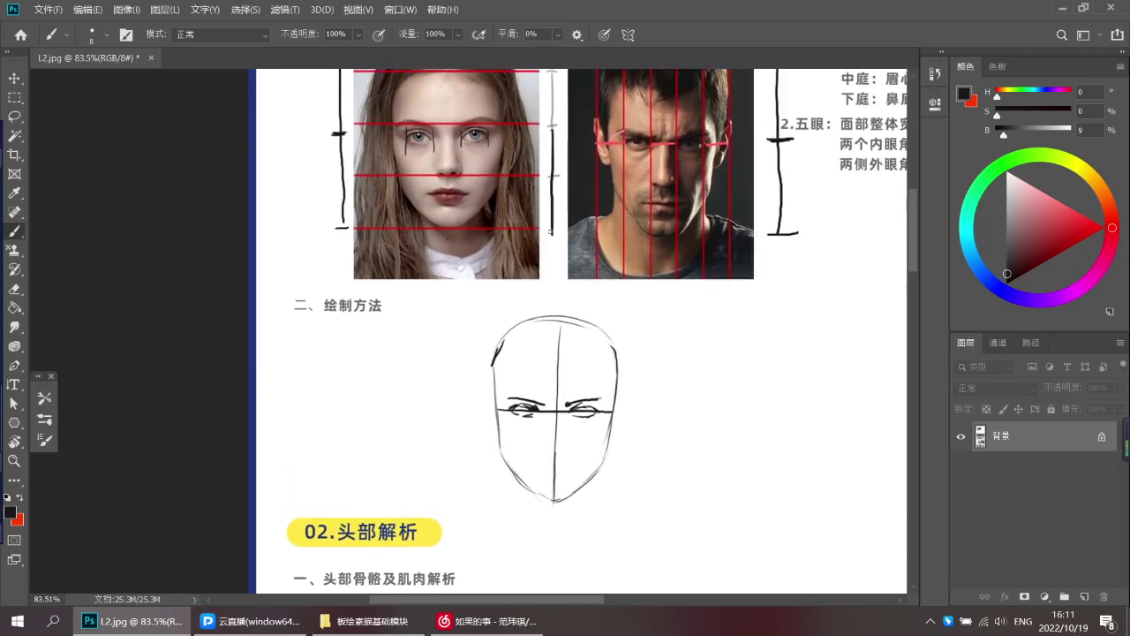
Mark the head sketch's chin level with a short horizontal line and its nose base halfway between brows and chin
{"action": "scroll", "coordinate": [583, 363], "scroll_direction": "down", "scroll_amount": 1}
{"action": "left_click_drag", "start_coordinate": [544, 474], "coordinate": [593, 474]}
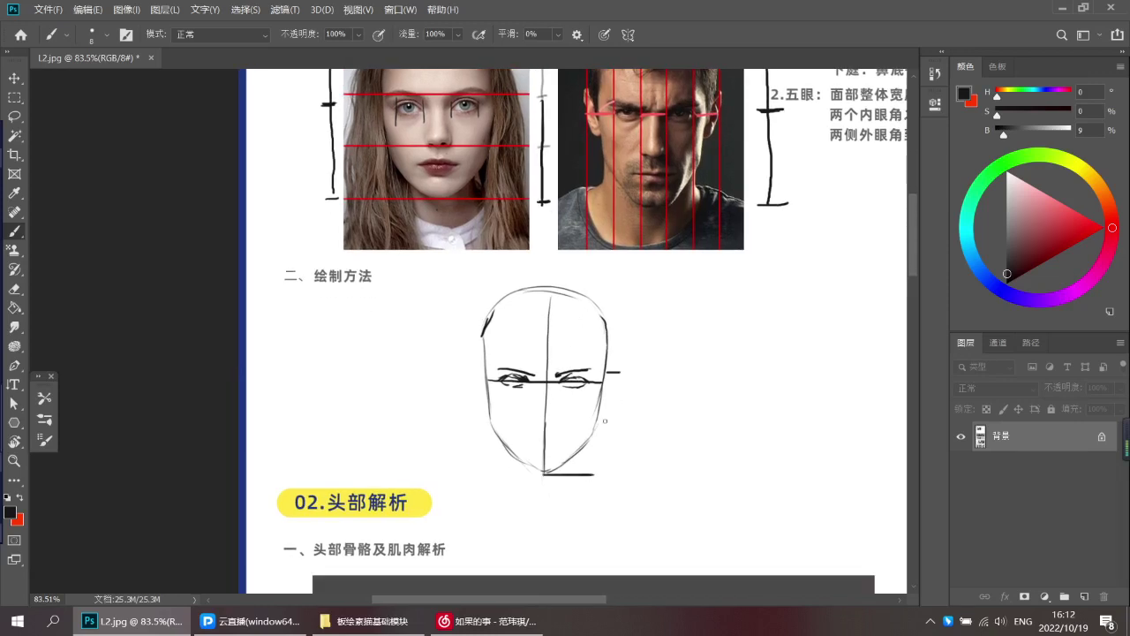
{"action": "key", "text": "ctrl+z"}
{"action": "mouse_move", "coordinate": [533, 446]}
{"action": "left_mouse_down"}
{"action": "mouse_move", "coordinate": [540, 429]}
{"action": "mouse_move", "coordinate": [506, 424]}
{"action": "left_mouse_up"}
{"action": "key", "text": "e"}
{"action": "key", "text": "b"}
{"action": "left_click_drag", "start_coordinate": [469, 205], "coordinate": [474, 212]}
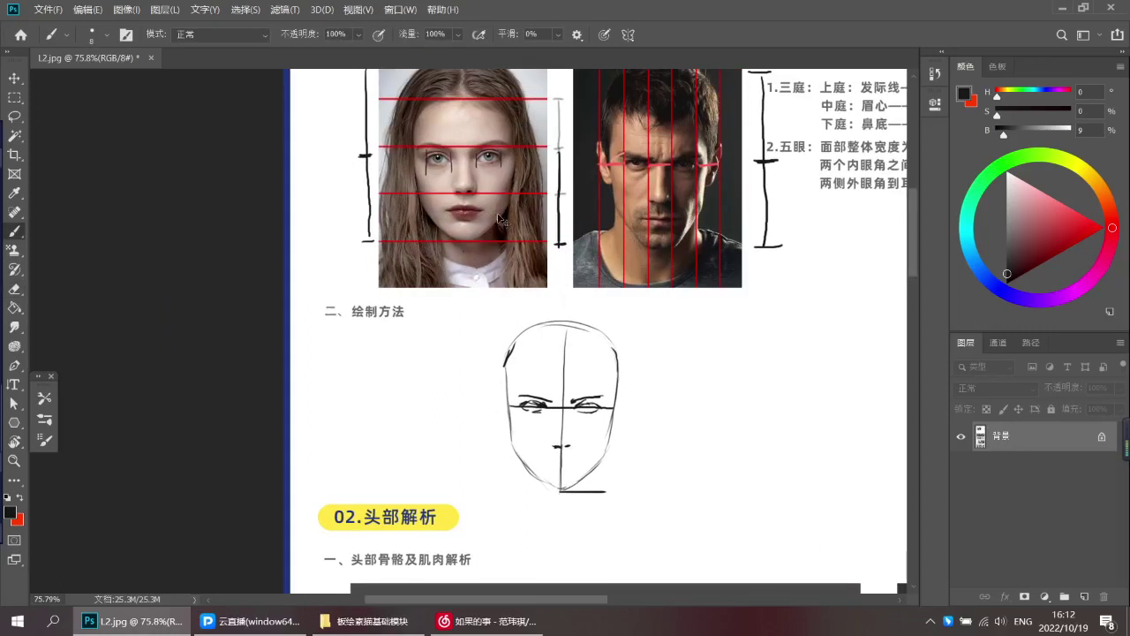
{"action": "scroll", "coordinate": [499, 219], "scroll_direction": "up", "scroll_amount": 2}
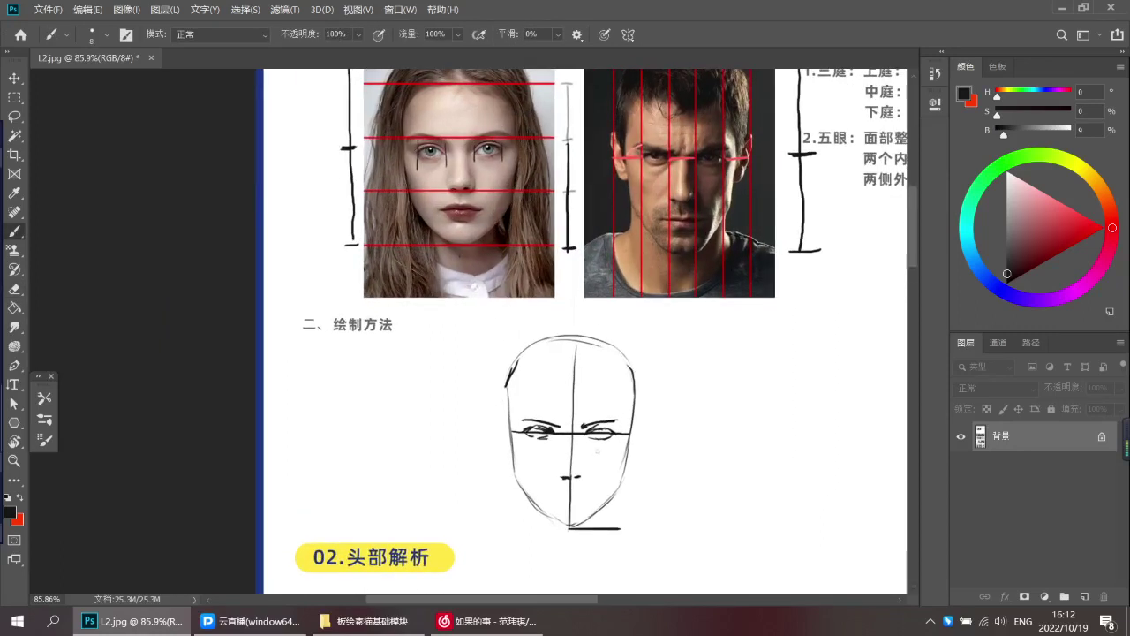
Try facial-third spacing marks beside the head sketch and place a short hairline mark on its centre line
{"action": "left_click_drag", "start_coordinate": [583, 480], "coordinate": [669, 471]}
{"action": "key", "text": "ctrl+z"}
{"action": "key", "text": "ctrl+z"}
{"action": "key", "text": "ctrl+z"}
{"action": "mouse_move", "coordinate": [637, 423]}
{"action": "left_mouse_down"}
{"action": "mouse_move", "coordinate": [652, 423]}
{"action": "mouse_move", "coordinate": [648, 470]}
{"action": "left_mouse_up"}
{"action": "left_click_drag", "start_coordinate": [648, 364], "coordinate": [649, 416]}
{"action": "key", "text": "ctrl+z"}
{"action": "mouse_move", "coordinate": [643, 375]}
{"action": "left_mouse_down"}
{"action": "mouse_move", "coordinate": [650, 421]}
{"action": "mouse_move", "coordinate": [660, 376]}
{"action": "left_mouse_up"}
{"action": "key", "text": "ctrl+z"}
{"action": "key", "text": "ctrl+z"}
{"action": "key", "text": "ctrl+z"}
{"action": "key", "text": "ctrl+z"}
{"action": "key", "text": "ctrl+z"}
Draw the mouth as a short horizontal line across the centre line just below the nose base
{"action": "left_click_drag", "start_coordinate": [592, 458], "coordinate": [597, 457]}
{"action": "mouse_move", "coordinate": [580, 467]}
{"action": "left_mouse_down"}
{"action": "mouse_move", "coordinate": [676, 452]}
{"action": "mouse_move", "coordinate": [563, 466]}
{"action": "left_mouse_up"}
{"action": "left_click", "coordinate": [566, 454], "text": "ctrl"}
{"action": "key", "text": "ctrl+z"}
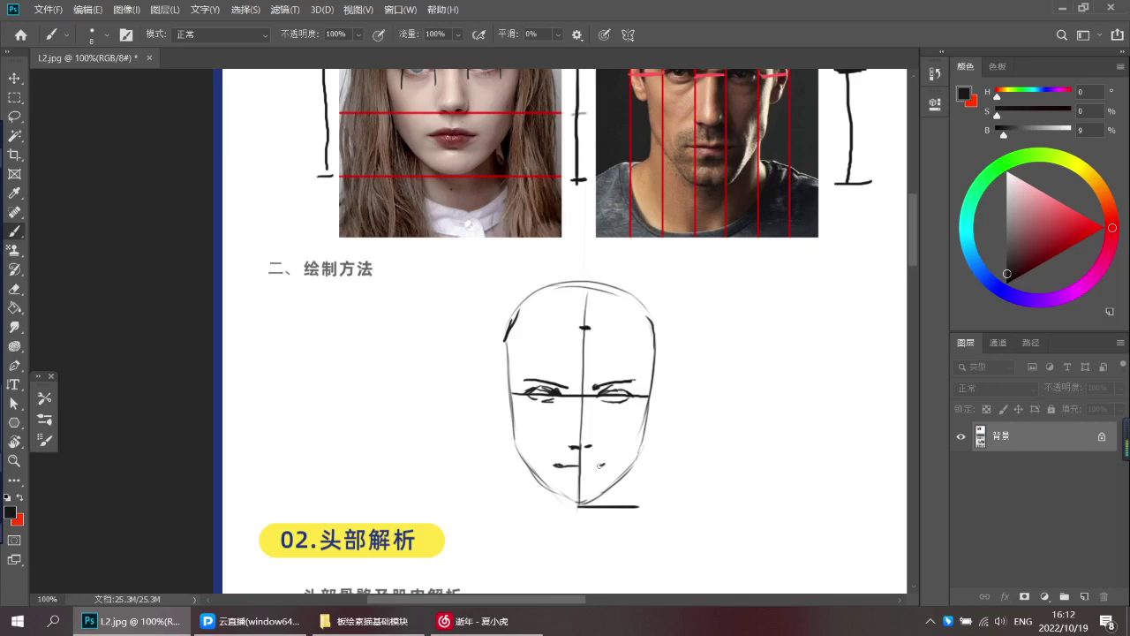
{"action": "left_click_drag", "start_coordinate": [571, 454], "coordinate": [576, 416]}
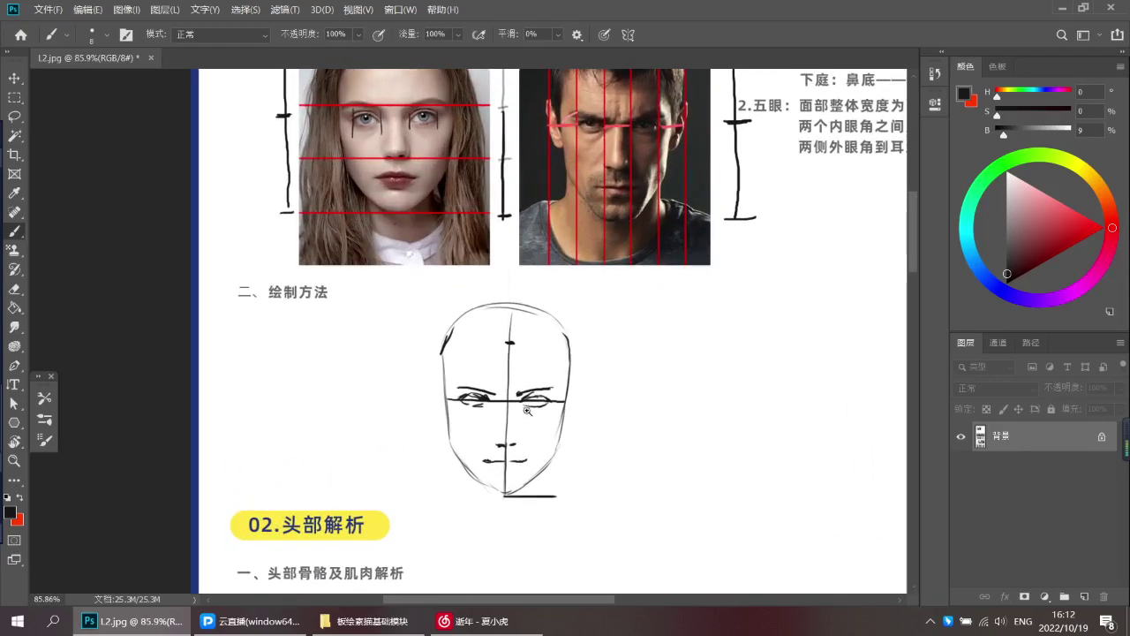
Try eye-width marks along the eye line of the head sketch and undo them
{"action": "scroll", "coordinate": [530, 409], "scroll_direction": "up", "scroll_amount": 2}
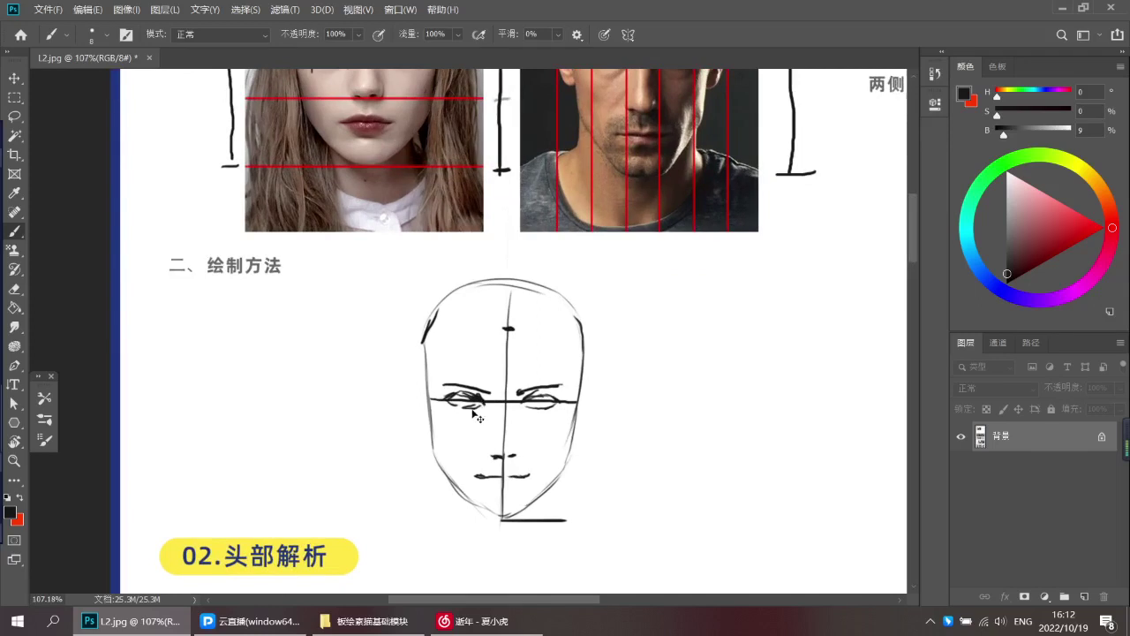
{"action": "scroll", "coordinate": [506, 415], "scroll_direction": "up", "scroll_amount": 1}
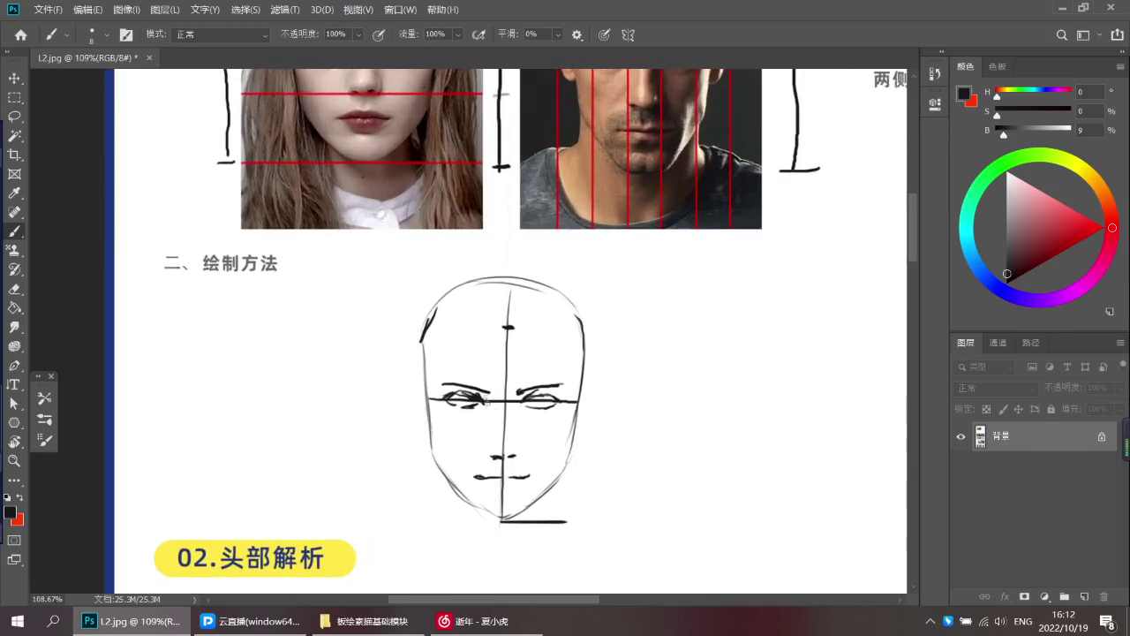
{"action": "left_click_drag", "start_coordinate": [523, 399], "coordinate": [536, 425]}
{"action": "key", "text": "ctrl+z"}
{"action": "mouse_move", "coordinate": [549, 379]}
{"action": "left_mouse_down"}
{"action": "mouse_move", "coordinate": [560, 379]}
{"action": "mouse_move", "coordinate": [557, 422]}
{"action": "mouse_move", "coordinate": [548, 413]}
{"action": "left_mouse_up"}
{"action": "key", "text": "ctrl+z"}
{"action": "key", "text": "ctrl+z"}
{"action": "left_click_drag", "start_coordinate": [455, 390], "coordinate": [484, 412]}
{"action": "key", "text": "ctrl+z"}
{"action": "key", "text": "ctrl+z"}
{"action": "key", "text": "ctrl+z"}
{"action": "key", "text": "ctrl+z"}
Draw an ear on each side of the head sketch, running from brow level towards nose level
{"action": "mouse_move", "coordinate": [518, 415]}
{"action": "left_mouse_down"}
{"action": "mouse_move", "coordinate": [463, 417]}
{"action": "mouse_move", "coordinate": [503, 408]}
{"action": "left_mouse_up"}
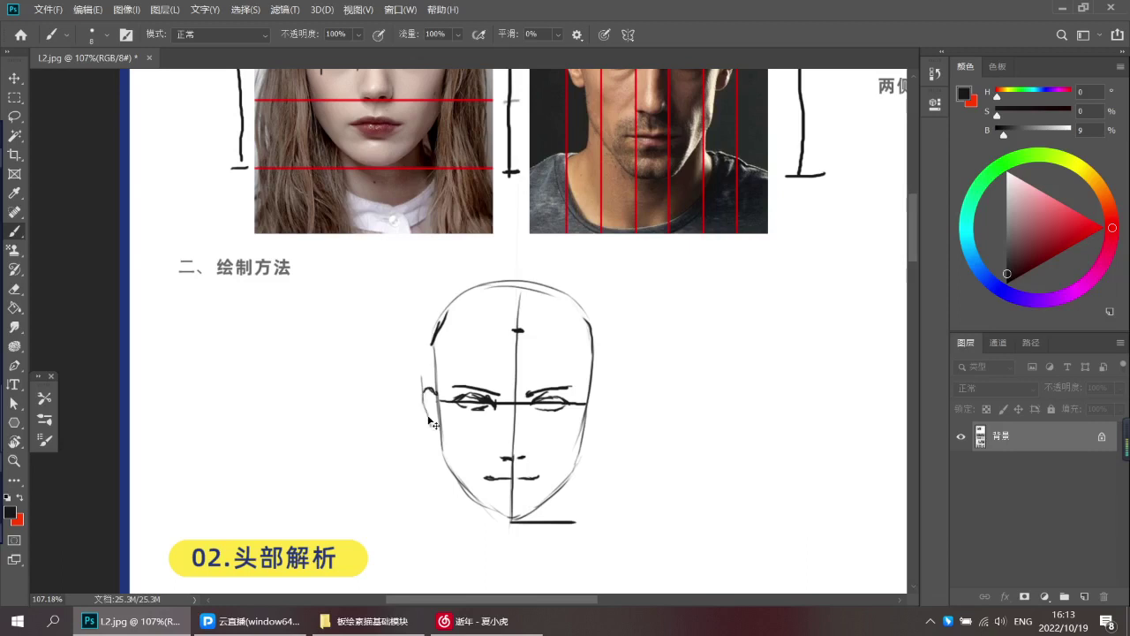
{"action": "left_click_drag", "start_coordinate": [428, 426], "coordinate": [439, 448]}
{"action": "scroll", "coordinate": [624, 405], "scroll_direction": "up", "scroll_amount": 1}
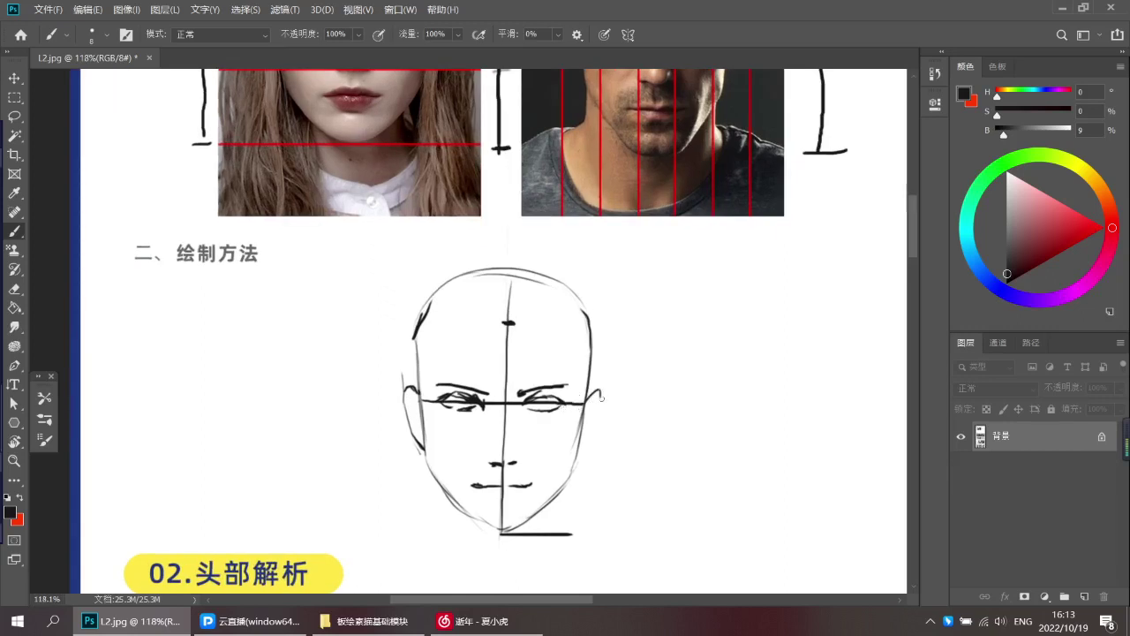
{"action": "left_click_drag", "start_coordinate": [603, 390], "coordinate": [580, 451]}
{"action": "mouse_move", "coordinate": [600, 413]}
{"action": "left_mouse_down"}
{"action": "mouse_move", "coordinate": [571, 431]}
{"action": "mouse_move", "coordinate": [560, 408]}
{"action": "mouse_move", "coordinate": [566, 438]}
{"action": "left_mouse_up"}
Examine the guide lines on both portraits and the skull and facial muscle diagrams in the 头部解析 section
{"action": "left_click_drag", "start_coordinate": [645, 381], "coordinate": [629, 380]}
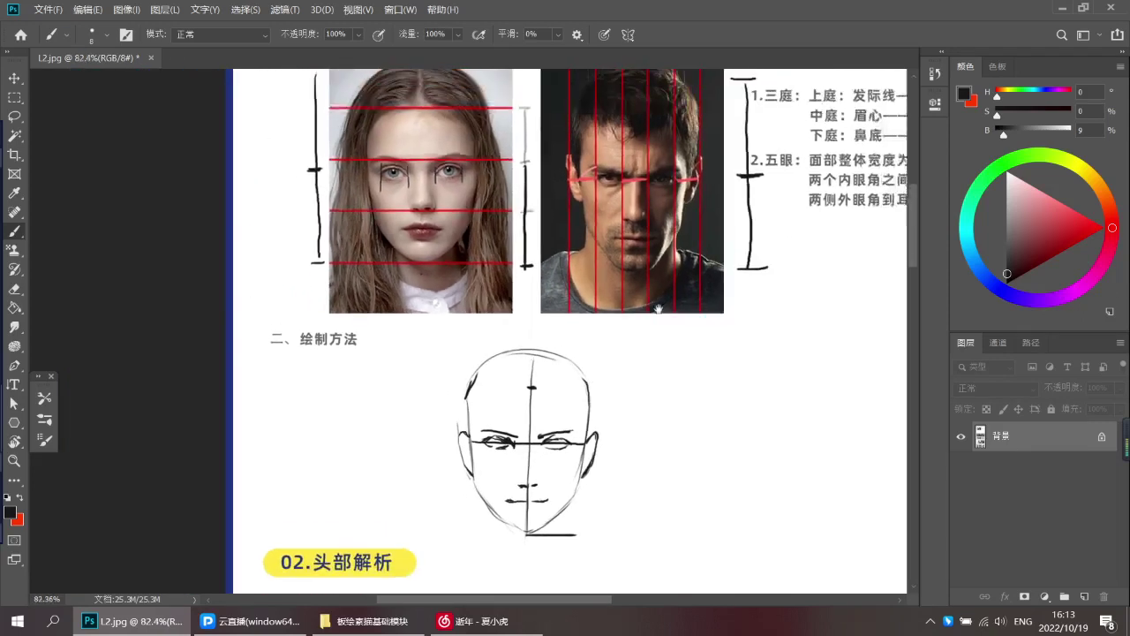
{"action": "left_click_drag", "start_coordinate": [666, 282], "coordinate": [654, 317]}
{"action": "mouse_move", "coordinate": [631, 271]}
{"action": "left_mouse_down"}
{"action": "mouse_move", "coordinate": [590, 279]}
{"action": "mouse_move", "coordinate": [639, 283]}
{"action": "left_mouse_up"}
{"action": "scroll", "coordinate": [638, 283], "scroll_direction": "up", "scroll_amount": 1}
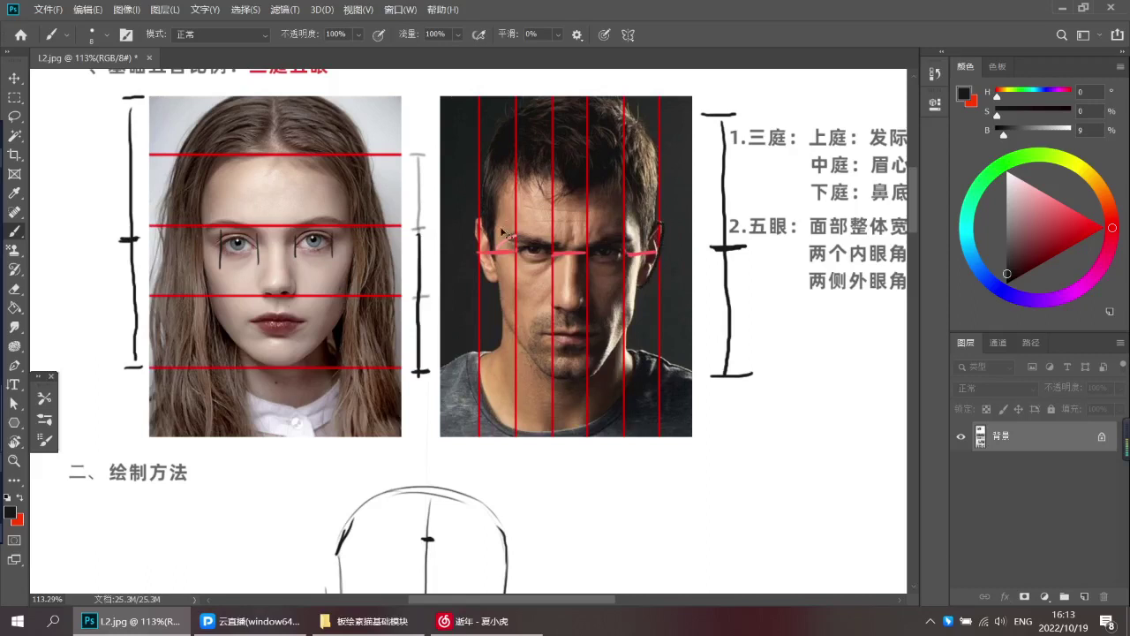
{"action": "left_click_drag", "start_coordinate": [590, 299], "coordinate": [554, 300]}
{"action": "left_click_drag", "start_coordinate": [587, 380], "coordinate": [594, 159]}
{"action": "left_click_drag", "start_coordinate": [562, 320], "coordinate": [561, 183]}
{"action": "left_click_drag", "start_coordinate": [574, 394], "coordinate": [496, 272]}
{"action": "left_click_drag", "start_coordinate": [639, 441], "coordinate": [635, 268]}
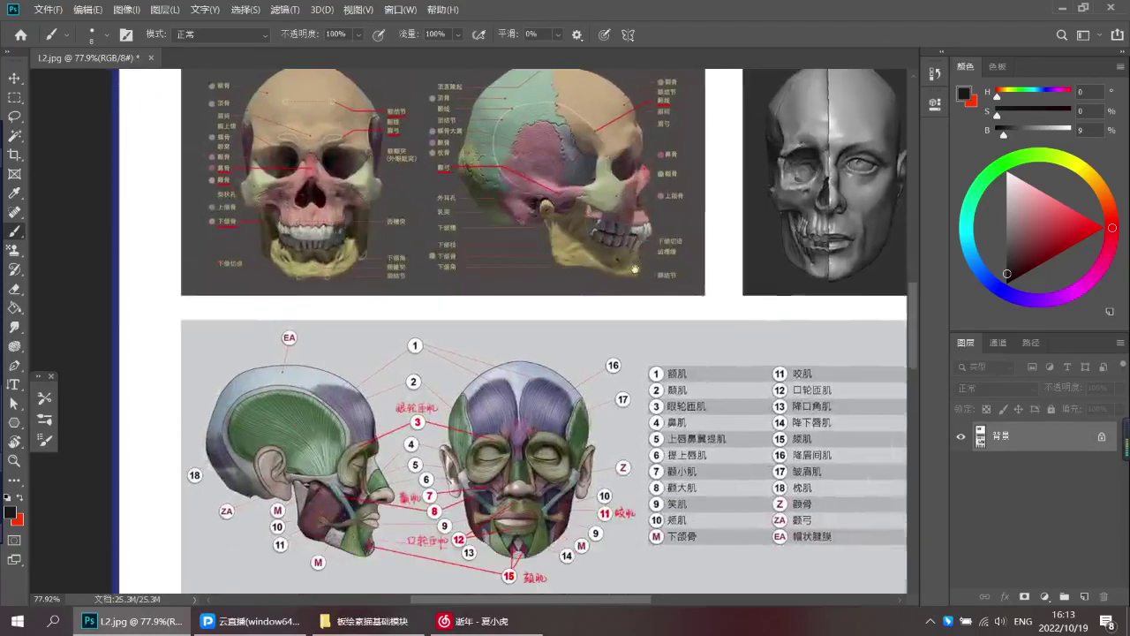
{"action": "scroll", "coordinate": [634, 268], "scroll_direction": "down", "scroll_amount": 1}
{"action": "key", "text": "ctrl+z"}
{"action": "left_click_drag", "start_coordinate": [598, 438], "coordinate": [579, 477]}
{"action": "key", "text": "ctrl+z"}
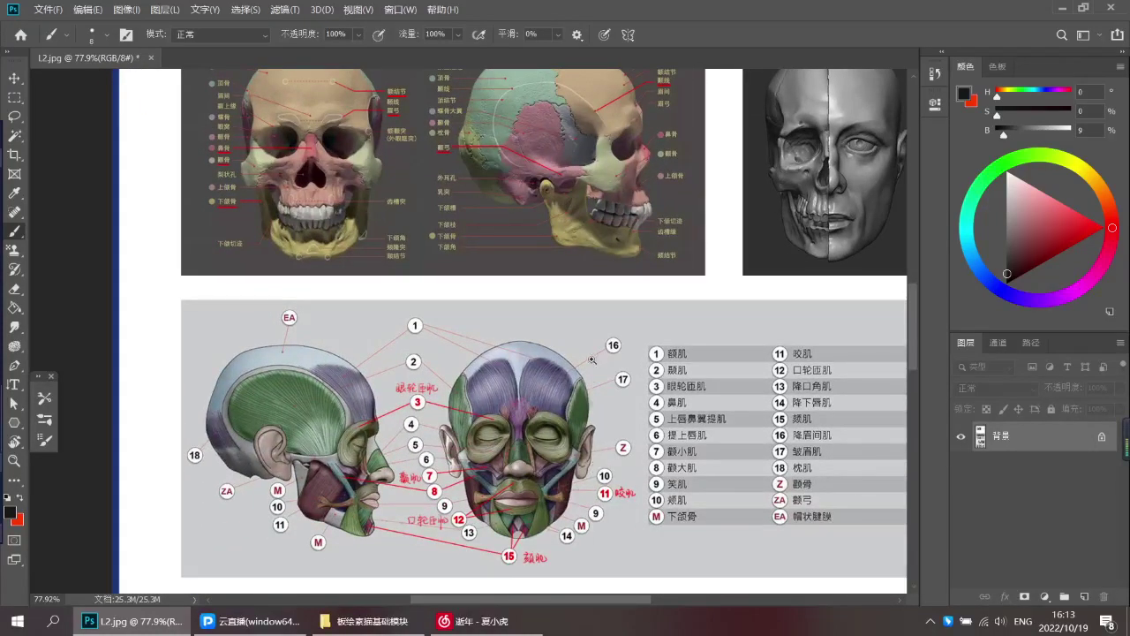
{"action": "scroll", "coordinate": [610, 348], "scroll_direction": "down", "scroll_amount": 5}
{"action": "left_click_drag", "start_coordinate": [581, 355], "coordinate": [565, 580]}
{"action": "mouse_move", "coordinate": [504, 311]}
{"action": "left_mouse_down"}
{"action": "mouse_move", "coordinate": [511, 268]}
{"action": "mouse_move", "coordinate": [499, 275]}
{"action": "mouse_move", "coordinate": [522, 322]}
{"action": "left_mouse_up"}
{"action": "scroll", "coordinate": [498, 277], "scroll_direction": "up", "scroll_amount": 2}
{"action": "key", "text": "e"}
{"action": "key", "text": "ctrl+z"}
{"action": "scroll", "coordinate": [530, 341], "scroll_direction": "down", "scroll_amount": 2}
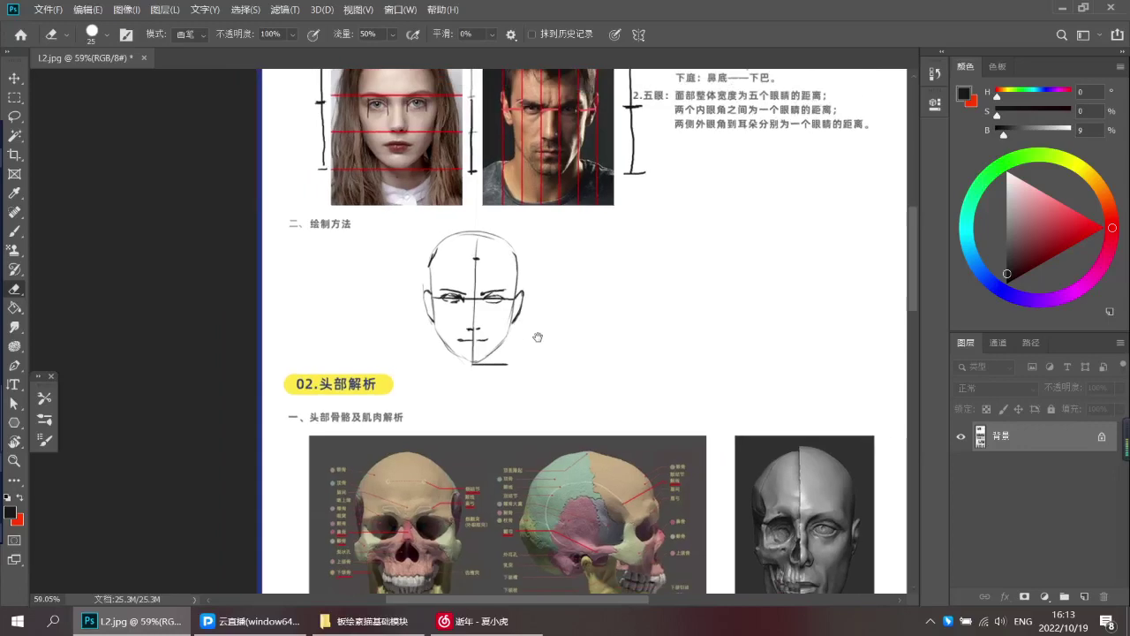
Sketch a second, narrower head outline with crown, sides and a pointed chin beside the finished face
{"action": "key", "text": "b"}
{"action": "scroll", "coordinate": [507, 358], "scroll_direction": "down", "scroll_amount": 2}
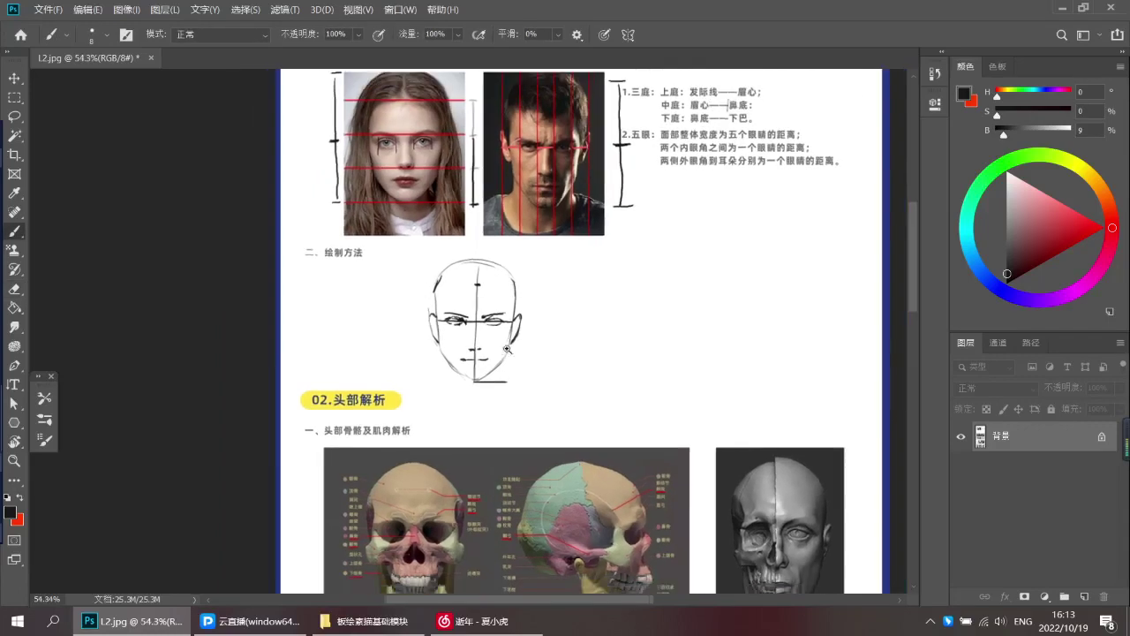
{"action": "scroll", "coordinate": [547, 371], "scroll_direction": "up", "scroll_amount": 3}
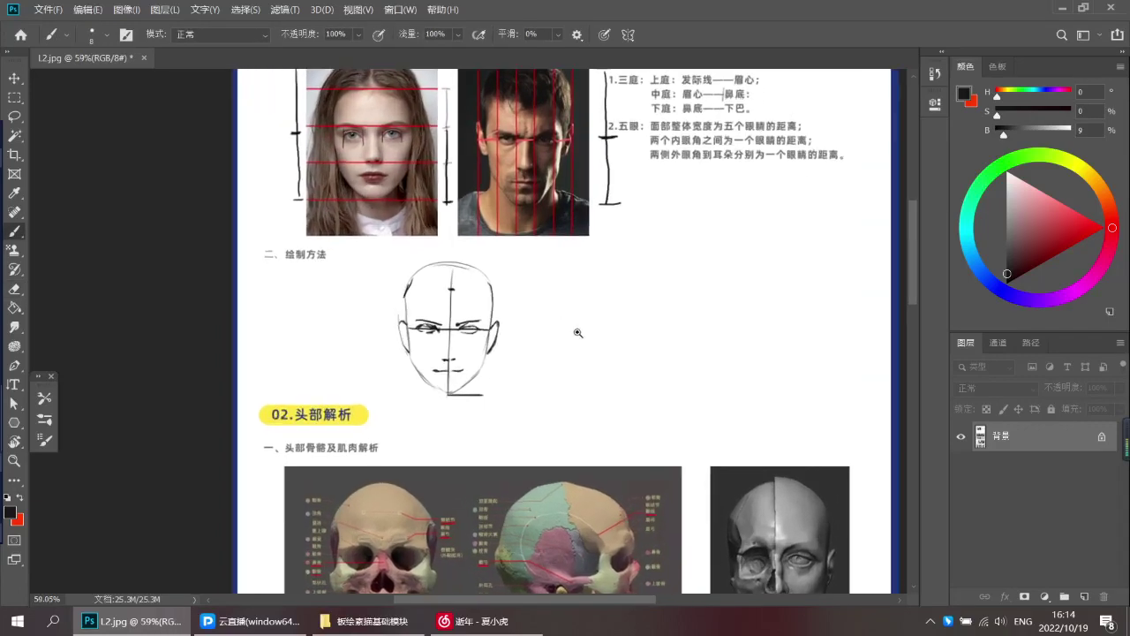
{"action": "left_click_drag", "start_coordinate": [576, 311], "coordinate": [573, 372]}
{"action": "key", "text": "ctrl+z"}
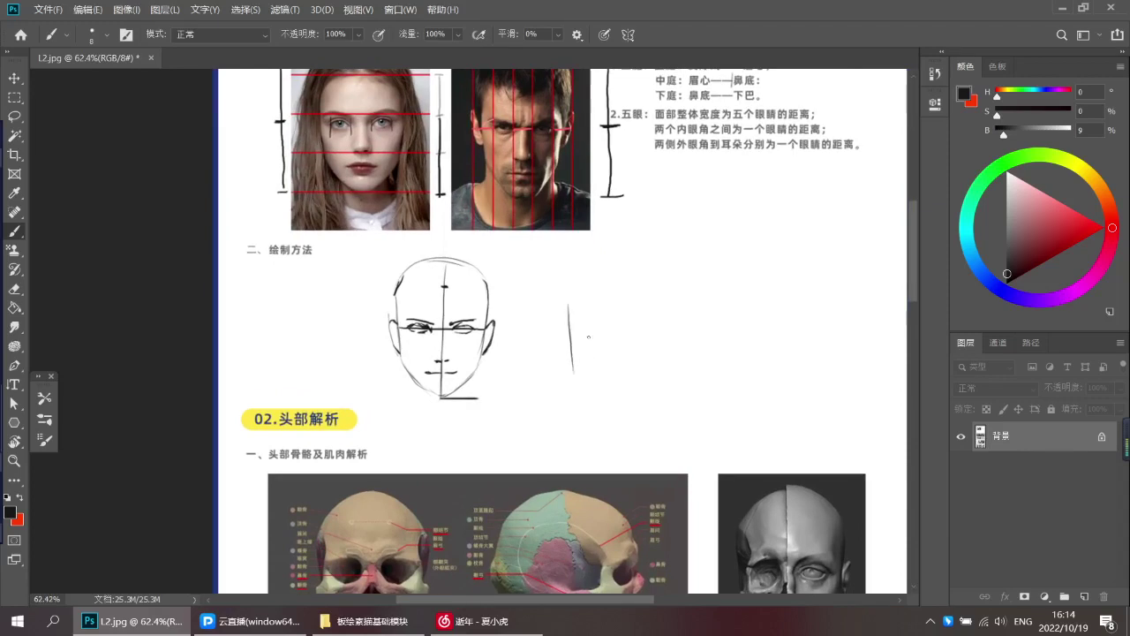
{"action": "mouse_move", "coordinate": [570, 304]}
{"action": "left_mouse_down"}
{"action": "mouse_move", "coordinate": [626, 273]}
{"action": "mouse_move", "coordinate": [636, 287]}
{"action": "mouse_move", "coordinate": [623, 280]}
{"action": "left_mouse_up"}
{"action": "key", "text": "ctrl+z"}
{"action": "key", "text": "ctrl+z"}
{"action": "key", "text": "ctrl+z"}
{"action": "left_click_drag", "start_coordinate": [635, 350], "coordinate": [633, 352]}
{"action": "key", "text": "ctrl+z"}
{"action": "mouse_move", "coordinate": [637, 305]}
{"action": "left_mouse_down"}
{"action": "mouse_move", "coordinate": [631, 362]}
{"action": "mouse_move", "coordinate": [595, 389]}
{"action": "mouse_move", "coordinate": [606, 393]}
{"action": "left_mouse_up"}
{"action": "key", "text": "ctrl+z"}
{"action": "key", "text": "ctrl+z"}
{"action": "mouse_move", "coordinate": [607, 342]}
{"action": "left_mouse_down"}
{"action": "mouse_move", "coordinate": [595, 340]}
{"action": "mouse_move", "coordinate": [625, 341]}
{"action": "left_mouse_up"}
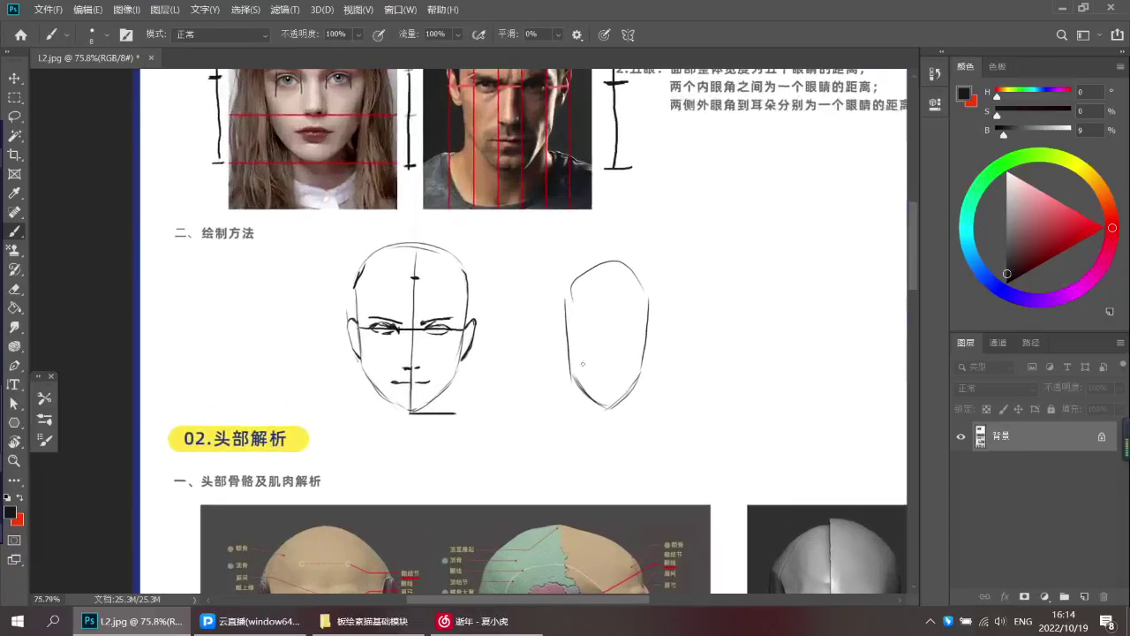
Sketch the rounded crown and both sides of a third, shorter and wider head outline beside the second one
{"action": "key", "text": "l"}
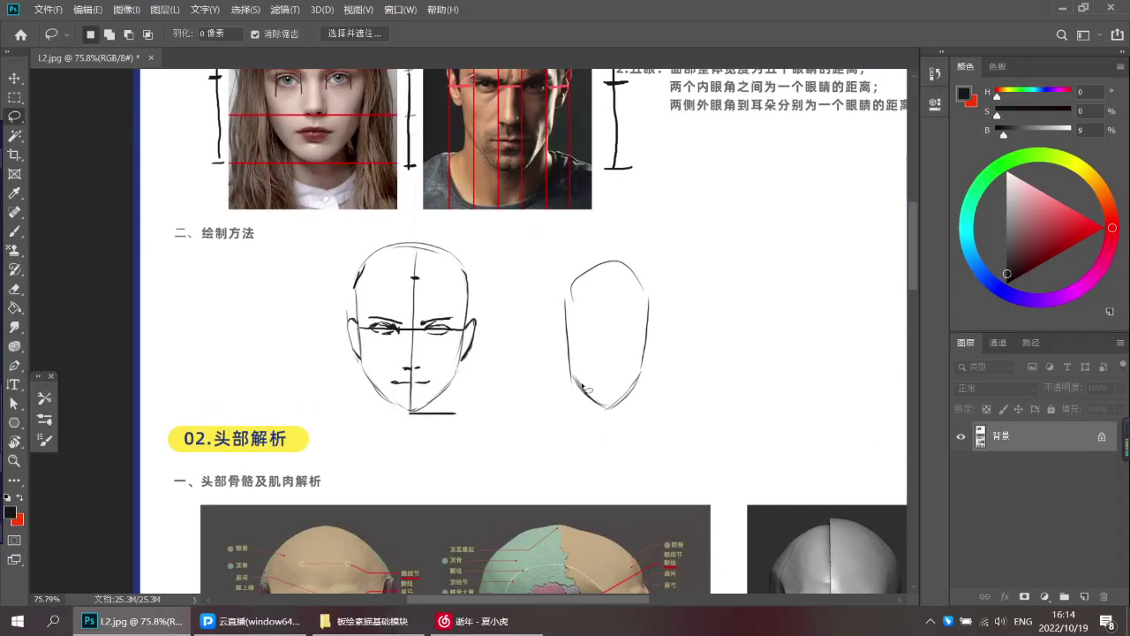
{"action": "key", "text": "b"}
{"action": "mouse_move", "coordinate": [730, 287]}
{"action": "left_mouse_down"}
{"action": "mouse_move", "coordinate": [673, 283]}
{"action": "mouse_move", "coordinate": [680, 368]}
{"action": "left_mouse_up"}
{"action": "mouse_move", "coordinate": [678, 309]}
{"action": "left_mouse_down"}
{"action": "mouse_move", "coordinate": [740, 293]}
{"action": "mouse_move", "coordinate": [687, 288]}
{"action": "mouse_move", "coordinate": [757, 318]}
{"action": "mouse_move", "coordinate": [760, 307]}
{"action": "mouse_move", "coordinate": [756, 360]}
{"action": "left_mouse_up"}
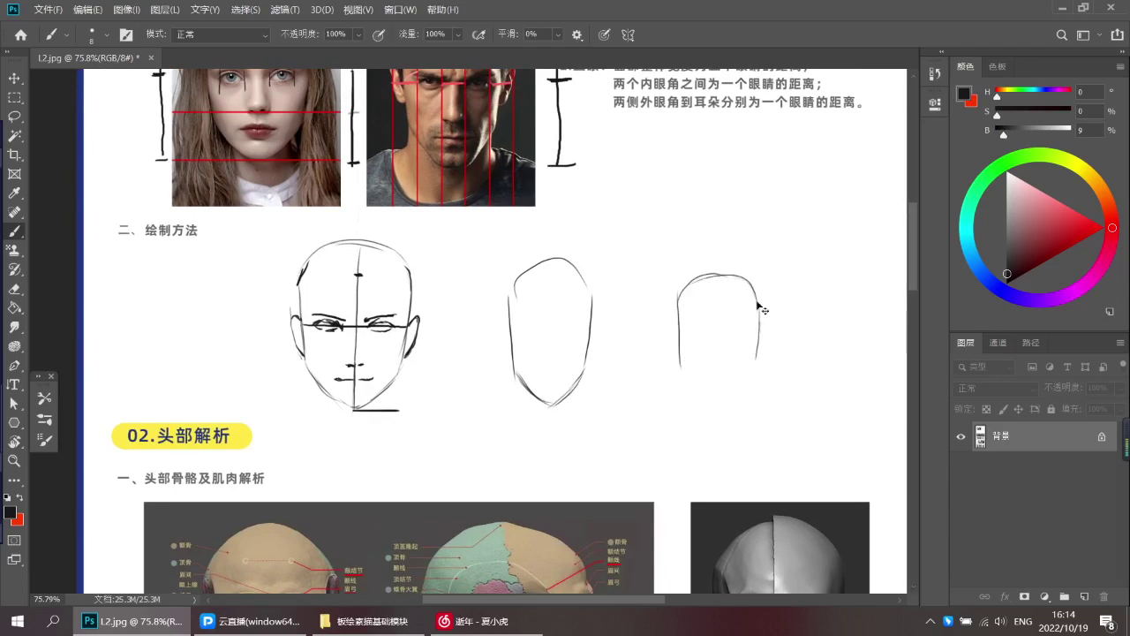
{"action": "key", "text": "ctrl+z"}
Try a horizontal eye line across the unfinished third head outline and undo it
{"action": "left_click_drag", "start_coordinate": [682, 339], "coordinate": [755, 341]}
{"action": "mouse_move", "coordinate": [678, 343]}
{"action": "left_mouse_down"}
{"action": "mouse_move", "coordinate": [733, 281]}
{"action": "mouse_move", "coordinate": [726, 345]}
{"action": "left_mouse_up"}
{"action": "key", "text": "ctrl+z"}
{"action": "key", "text": "ctrl+z"}
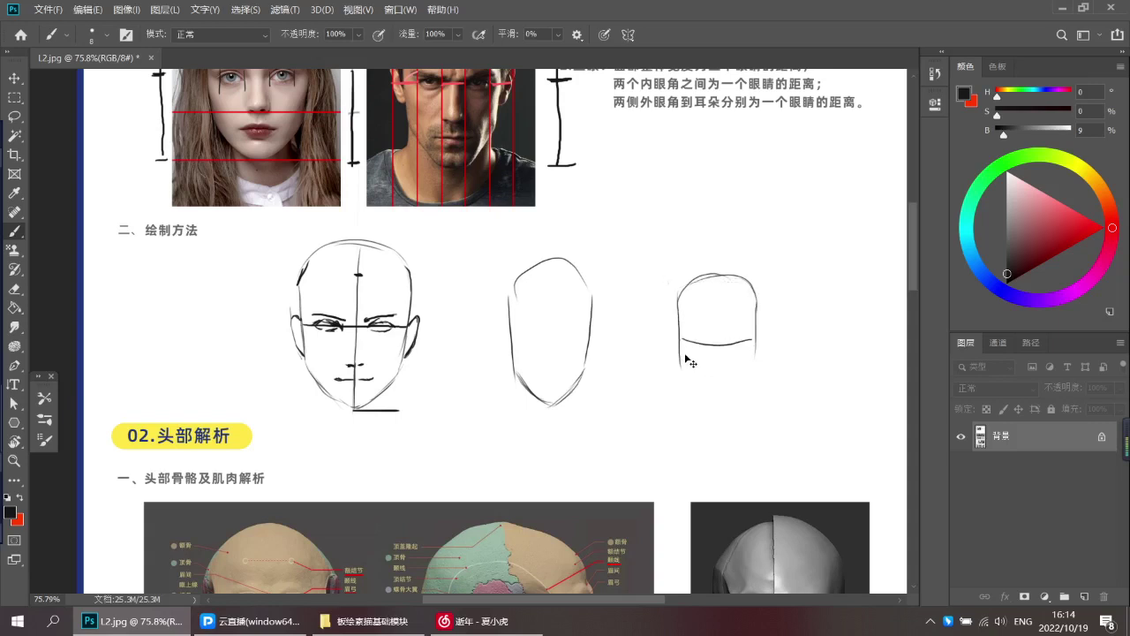
{"action": "key", "text": "ctrl+z"}
Close the third head outline with a short, rounded jaw and chin
{"action": "mouse_move", "coordinate": [680, 356]}
{"action": "left_mouse_down"}
{"action": "mouse_move", "coordinate": [700, 377]}
{"action": "mouse_move", "coordinate": [737, 373]}
{"action": "mouse_move", "coordinate": [724, 383]}
{"action": "left_mouse_up"}
{"action": "key", "text": "ctrl+z"}
{"action": "key", "text": "ctrl+z"}
Draw a horizontal eye line across the middle of the narrow second head outline
{"action": "mouse_move", "coordinate": [569, 350]}
{"action": "left_mouse_down"}
{"action": "mouse_move", "coordinate": [530, 353]}
{"action": "mouse_move", "coordinate": [546, 339]}
{"action": "mouse_move", "coordinate": [583, 336]}
{"action": "left_mouse_up"}
{"action": "key", "text": "ctrl+z"}
{"action": "key", "text": "ctrl+z"}
{"action": "key", "text": "ctrl+z"}
{"action": "key", "text": "ctrl+z"}
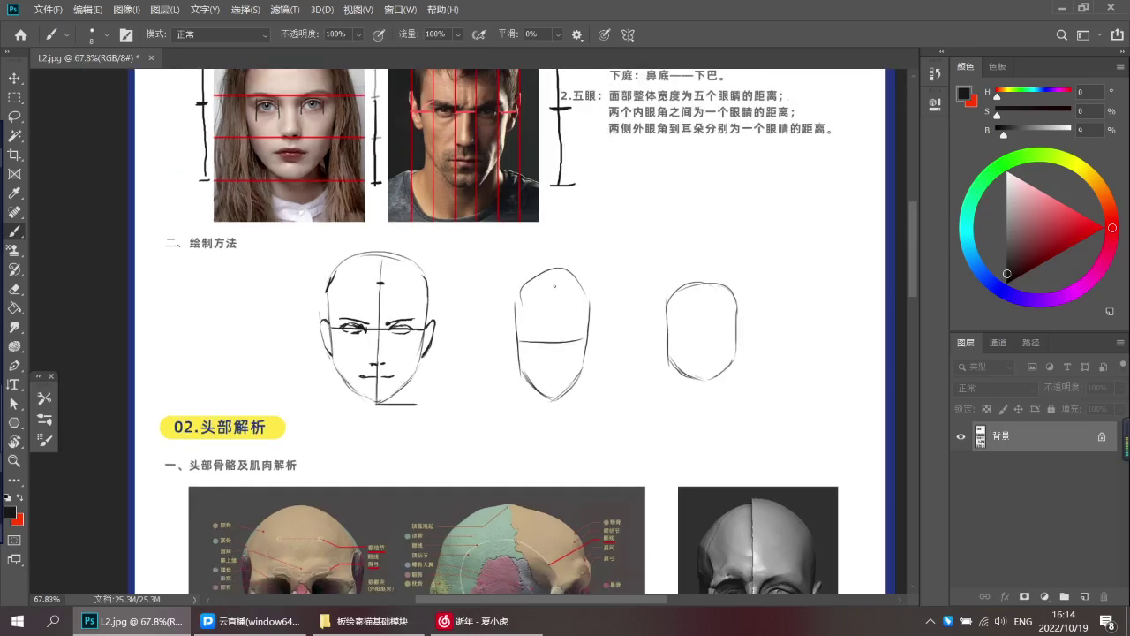
Draw a vertical centre line from crown to chin on the narrow second head
{"action": "scroll", "coordinate": [566, 343], "scroll_direction": "up", "scroll_amount": 1}
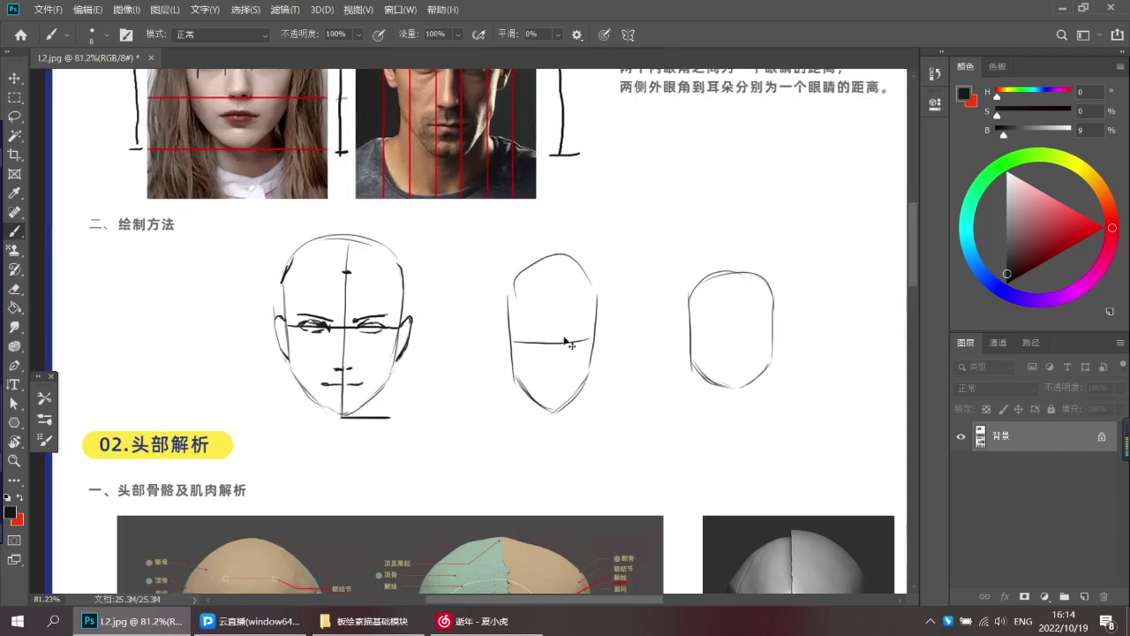
{"action": "scroll", "coordinate": [567, 343], "scroll_direction": "up", "scroll_amount": 1}
{"action": "left_click_drag", "start_coordinate": [554, 263], "coordinate": [551, 408]}
{"action": "key", "text": "ctrl+z"}
{"action": "key", "text": "ctrl+z"}
{"action": "left_click_drag", "start_coordinate": [554, 265], "coordinate": [553, 405]}
Sketch the narrow eyes on the second head's eye line, add an eyebrow above each and mark the nose base
{"action": "scroll", "coordinate": [556, 369], "scroll_direction": "up", "scroll_amount": 1}
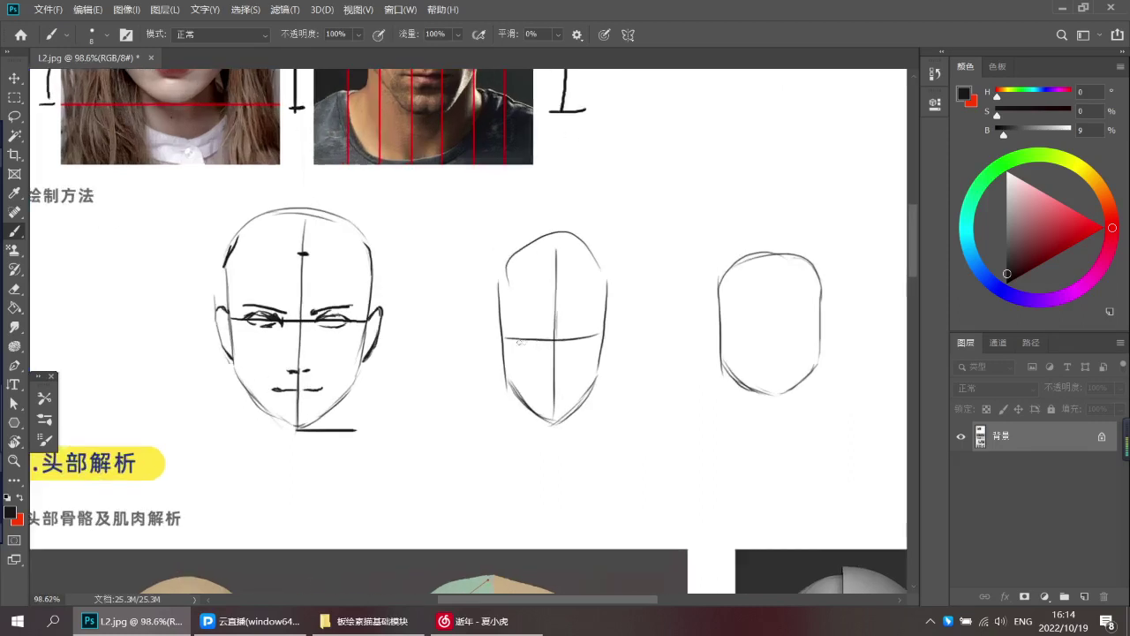
{"action": "left_click_drag", "start_coordinate": [517, 336], "coordinate": [541, 337]}
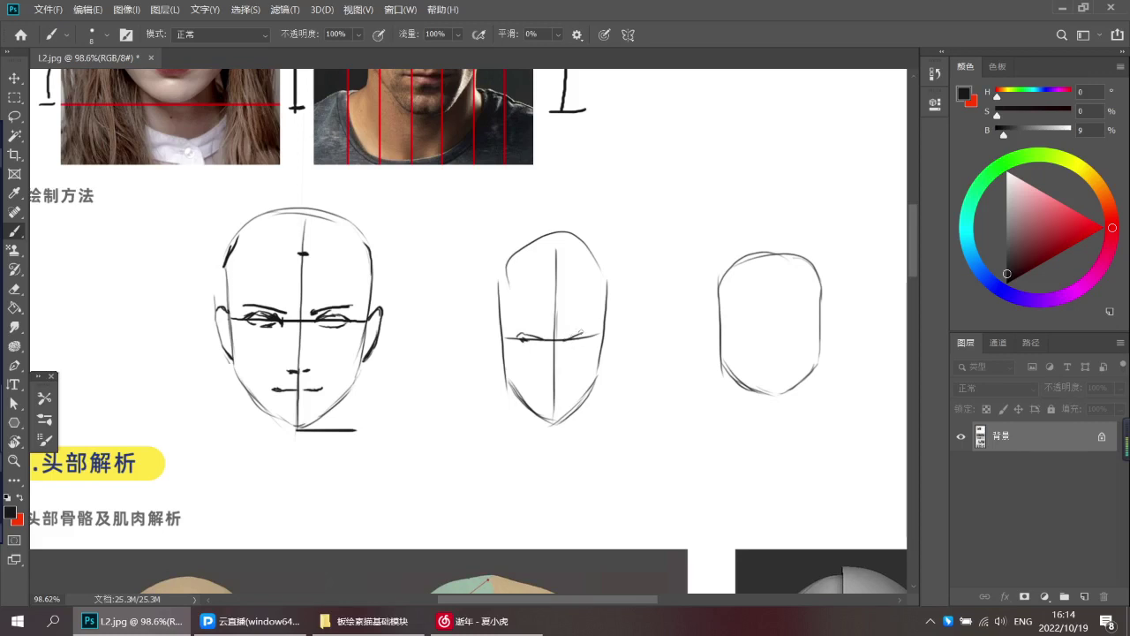
{"action": "scroll", "coordinate": [555, 370], "scroll_direction": "down", "scroll_amount": 1}
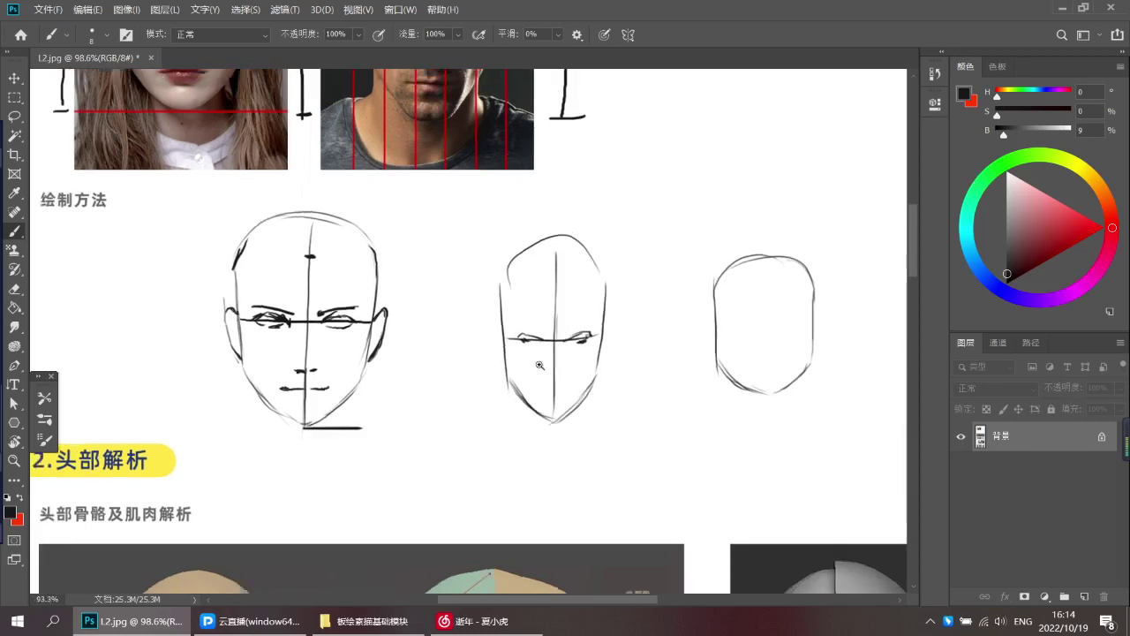
{"action": "mouse_move", "coordinate": [518, 328]}
{"action": "left_mouse_down"}
{"action": "mouse_move", "coordinate": [541, 341]}
{"action": "mouse_move", "coordinate": [529, 335]}
{"action": "mouse_move", "coordinate": [588, 327]}
{"action": "left_mouse_up"}
{"action": "key", "text": "ctrl+z"}
{"action": "key", "text": "ctrl+z"}
{"action": "key", "text": "ctrl+z"}
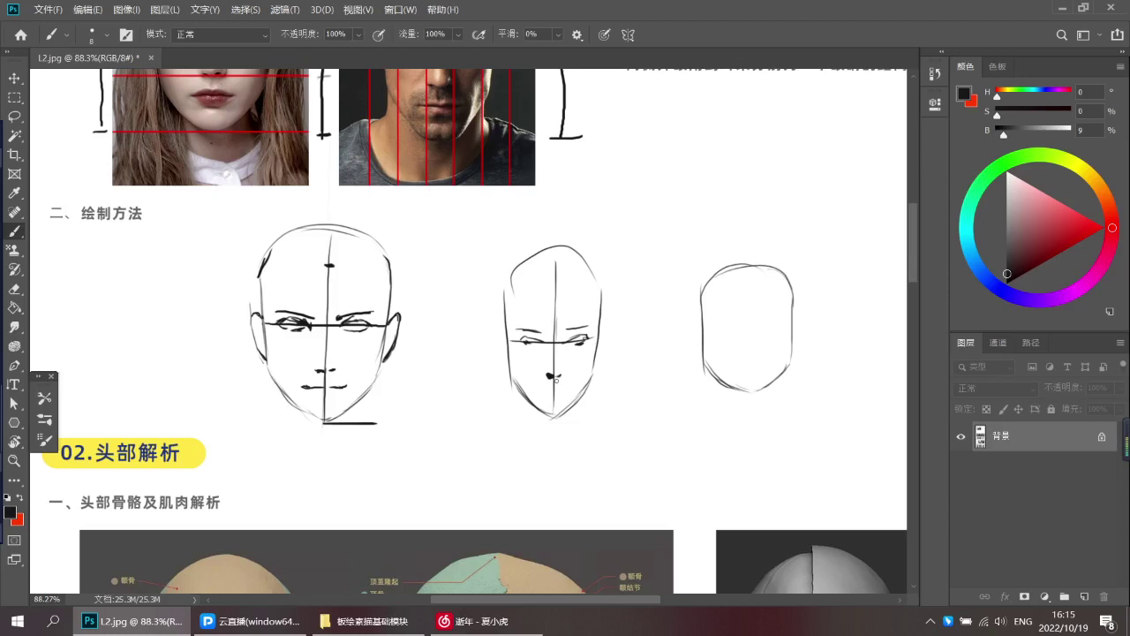
Mark the mouth on the second head and draw an ear on each side starting at eye level
{"action": "scroll", "coordinate": [547, 398], "scroll_direction": "down", "scroll_amount": 1}
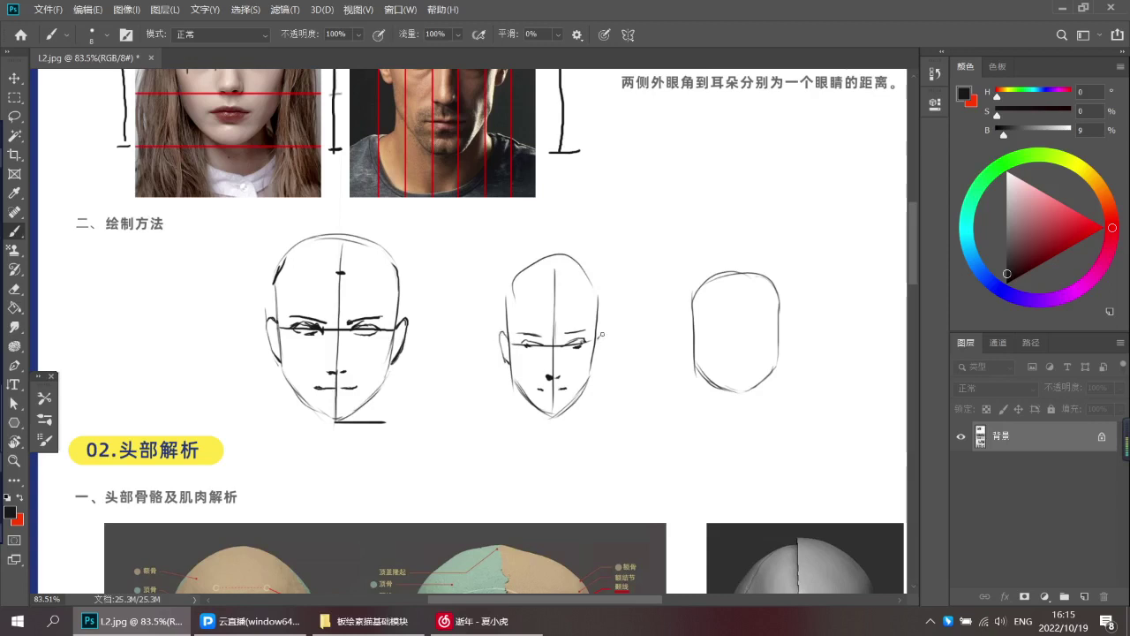
{"action": "left_click_drag", "start_coordinate": [601, 334], "coordinate": [599, 361]}
{"action": "scroll", "coordinate": [584, 375], "scroll_direction": "up", "scroll_amount": 2}
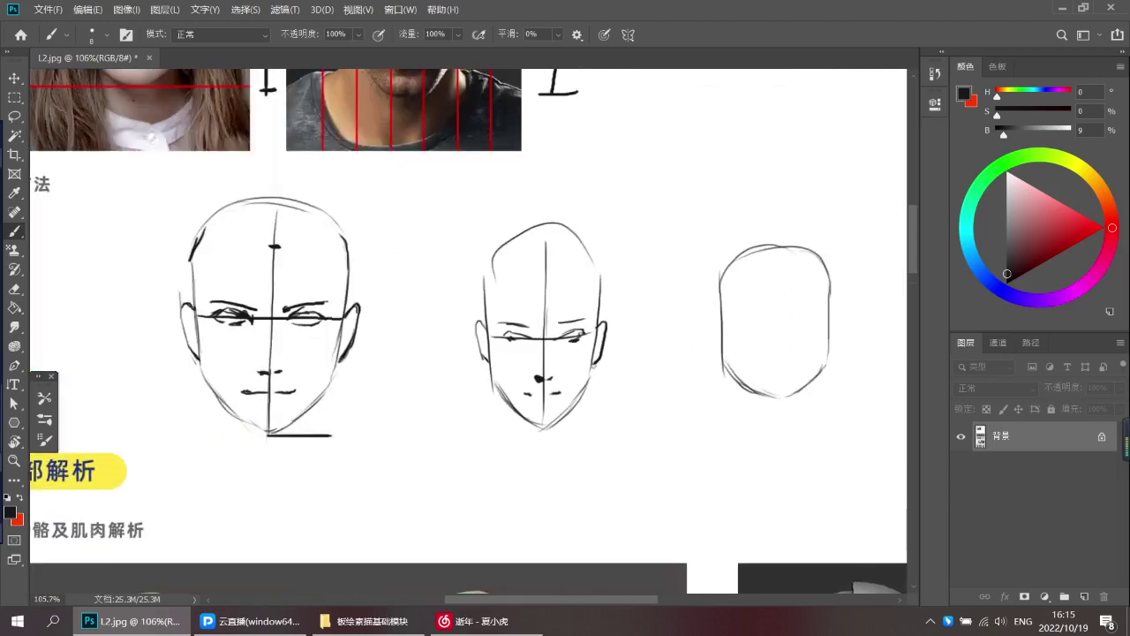
Examine the second face against the skull and facial muscle diagrams in the 头部解析 section
{"action": "left_click_drag", "start_coordinate": [594, 365], "coordinate": [548, 360]}
{"action": "left_click_drag", "start_coordinate": [549, 359], "coordinate": [565, 400]}
{"action": "left_click_drag", "start_coordinate": [573, 380], "coordinate": [554, 366]}
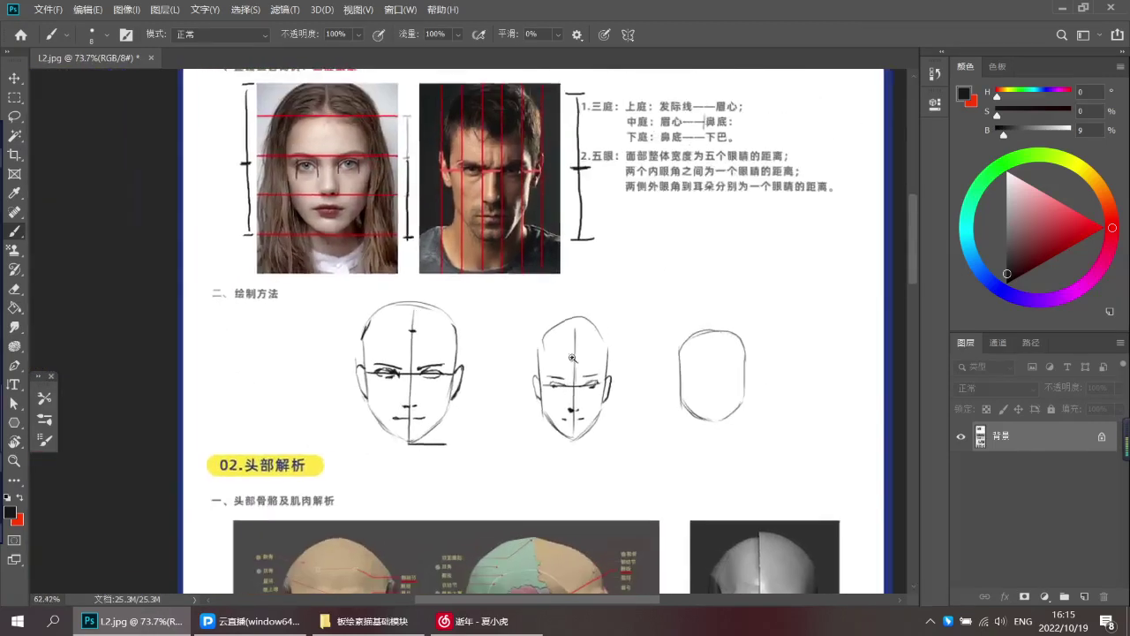
{"action": "mouse_move", "coordinate": [663, 290]}
{"action": "left_mouse_down"}
{"action": "mouse_move", "coordinate": [676, 266]}
{"action": "mouse_move", "coordinate": [649, 293]}
{"action": "left_mouse_up"}
{"action": "left_click_drag", "start_coordinate": [655, 295], "coordinate": [646, 184]}
{"action": "left_click_drag", "start_coordinate": [646, 316], "coordinate": [641, 321]}
{"action": "left_click_drag", "start_coordinate": [636, 327], "coordinate": [629, 221]}
{"action": "left_click_drag", "start_coordinate": [635, 356], "coordinate": [621, 278]}
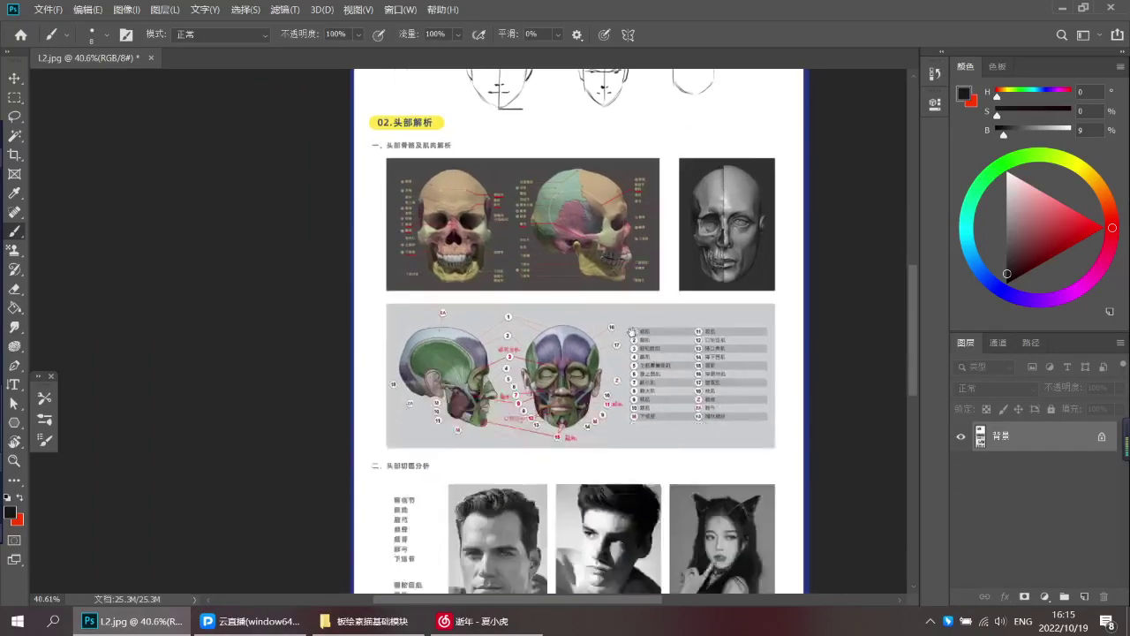
{"action": "left_click_drag", "start_coordinate": [629, 376], "coordinate": [622, 314]}
{"action": "scroll", "coordinate": [619, 247], "scroll_direction": "up", "scroll_amount": 4}
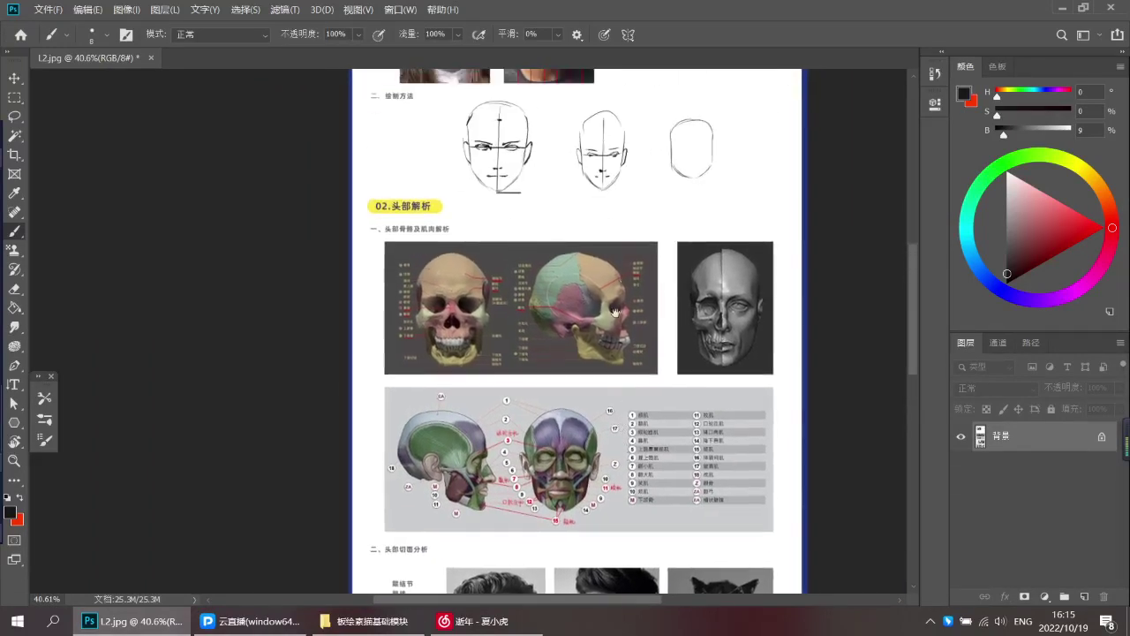
{"action": "scroll", "coordinate": [627, 172], "scroll_direction": "up", "scroll_amount": 3}
Draw a horizontal eye line across the short third head outline
{"action": "key", "text": "e"}
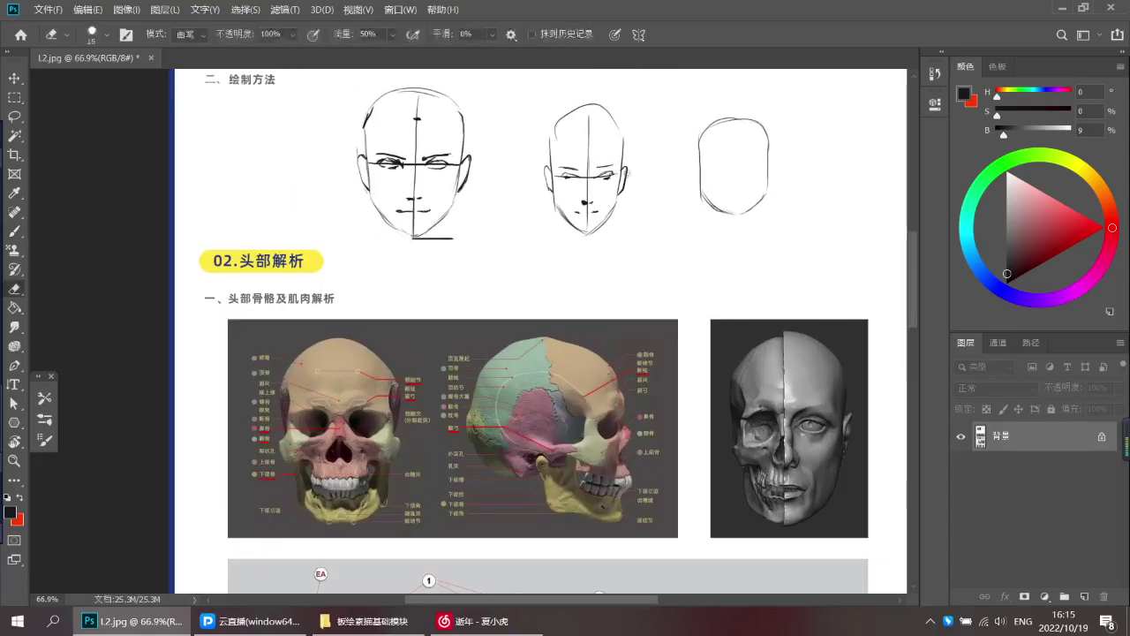
{"action": "key", "text": "b"}
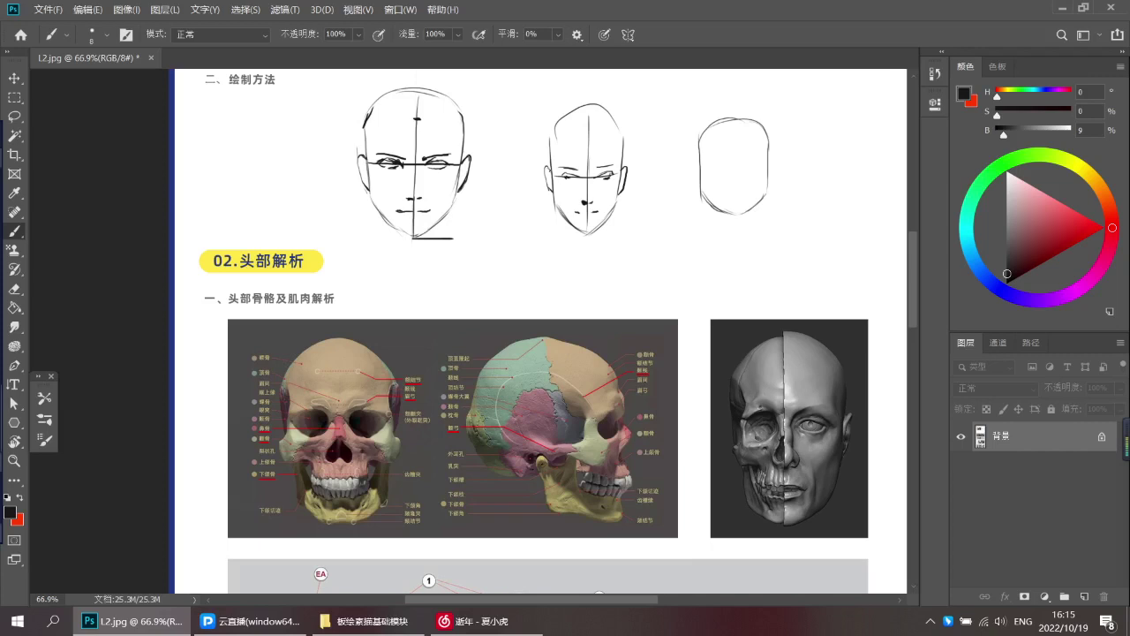
{"action": "key", "text": "ctrl+z"}
{"action": "key", "text": "ctrl+z"}
{"action": "left_click_drag", "start_coordinate": [654, 219], "coordinate": [538, 240]}
{"action": "left_click_drag", "start_coordinate": [616, 185], "coordinate": [680, 200]}
{"action": "key", "text": "ctrl+z"}
{"action": "left_click_drag", "start_coordinate": [574, 191], "coordinate": [661, 190]}
Draw a light vertical centre line from forehead to chin on the third head
{"action": "left_click_drag", "start_coordinate": [623, 133], "coordinate": [620, 248]}
{"action": "key", "text": "ctrl+z"}
{"action": "key", "text": "ctrl+z"}
{"action": "left_click_drag", "start_coordinate": [619, 134], "coordinate": [622, 240]}
{"action": "key", "text": "ctrl+z"}
{"action": "key", "text": "ctrl+z"}
{"action": "key", "text": "ctrl+z"}
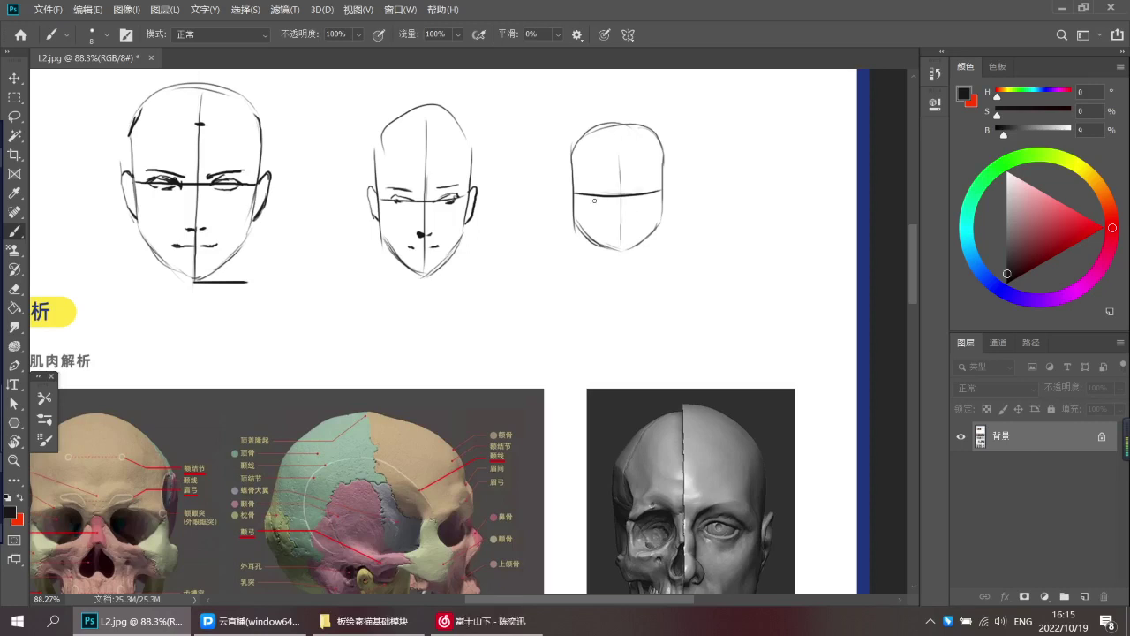
Sketch both eyes on the third head's eye line and add a curved eyebrow above each
{"action": "scroll", "coordinate": [600, 193], "scroll_direction": "up", "scroll_amount": 1}
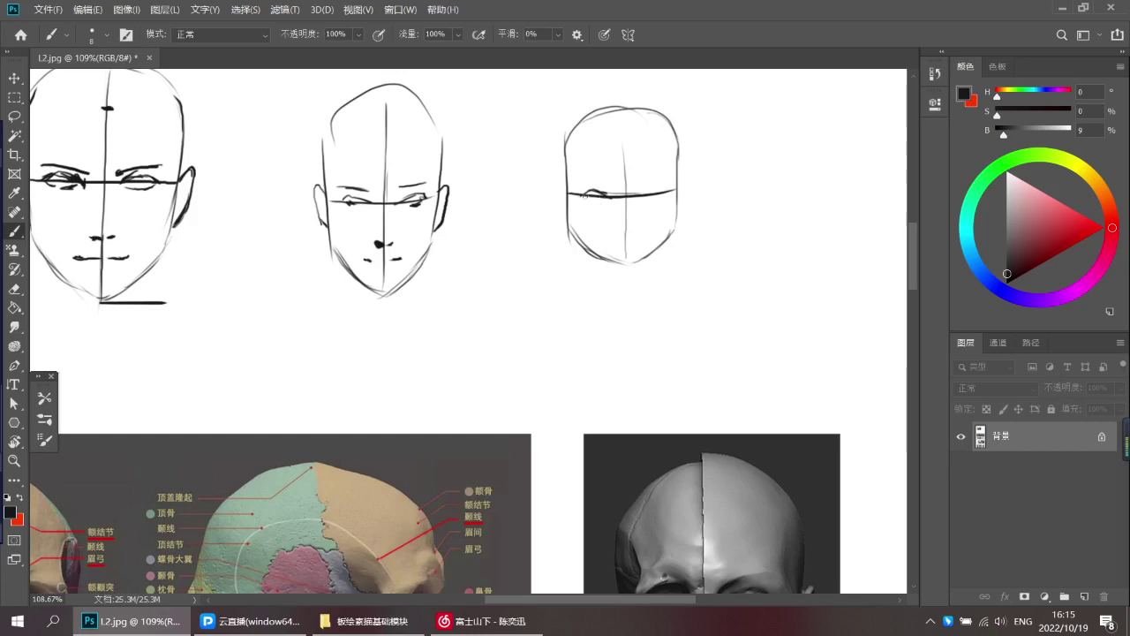
{"action": "left_click_drag", "start_coordinate": [588, 196], "coordinate": [668, 187]}
{"action": "scroll", "coordinate": [599, 204], "scroll_direction": "down", "scroll_amount": 1}
{"action": "mouse_move", "coordinate": [583, 183]}
{"action": "left_mouse_down"}
{"action": "mouse_move", "coordinate": [616, 194]}
{"action": "mouse_move", "coordinate": [582, 184]}
{"action": "mouse_move", "coordinate": [660, 181]}
{"action": "left_mouse_up"}
{"action": "key", "text": "ctrl+z"}
{"action": "key", "text": "ctrl+z"}
{"action": "key", "text": "ctrl+z"}
{"action": "key", "text": "ctrl+z"}
{"action": "mouse_move", "coordinate": [585, 181]}
{"action": "left_mouse_down"}
{"action": "mouse_move", "coordinate": [605, 191]}
{"action": "mouse_move", "coordinate": [661, 174]}
{"action": "left_mouse_up"}
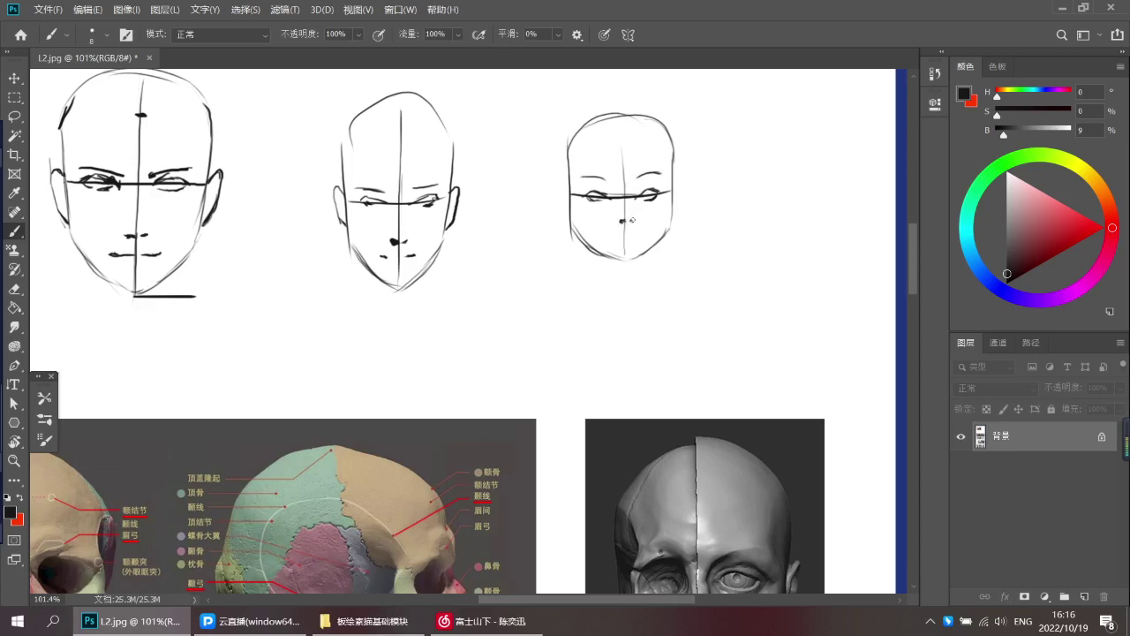
Draw the third face's mouth close below the nose, cleaning its middle with the Eraser and joining the mouth line
{"action": "left_click_drag", "start_coordinate": [615, 252], "coordinate": [616, 244]}
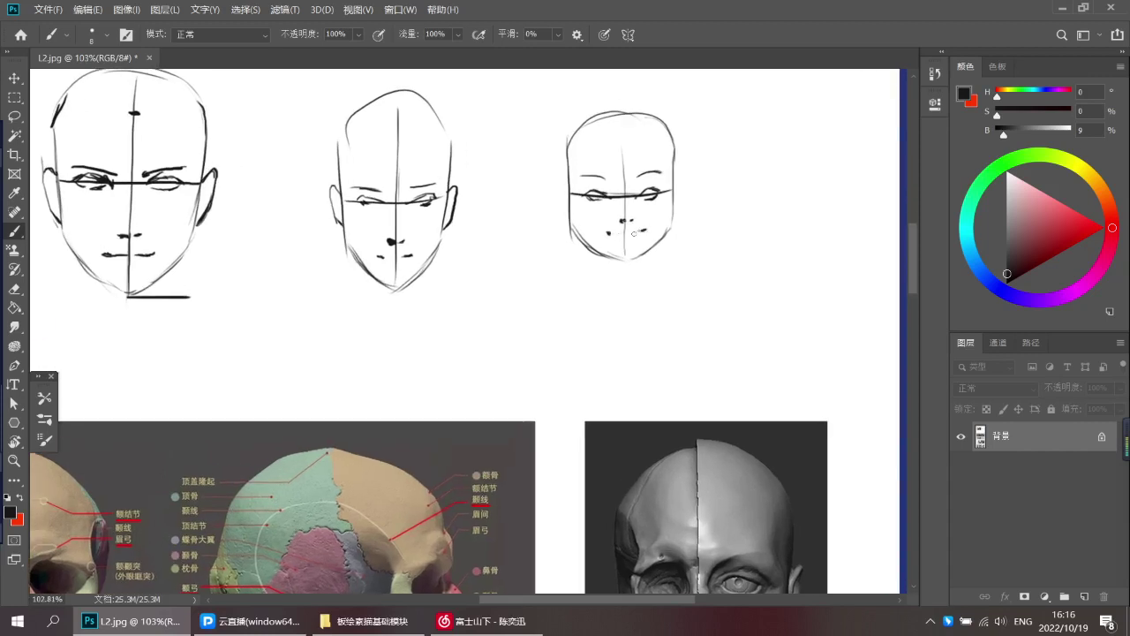
{"action": "mouse_move", "coordinate": [620, 243]}
{"action": "left_mouse_down"}
{"action": "mouse_move", "coordinate": [598, 240]}
{"action": "mouse_move", "coordinate": [624, 230]}
{"action": "left_mouse_up"}
{"action": "key", "text": "e"}
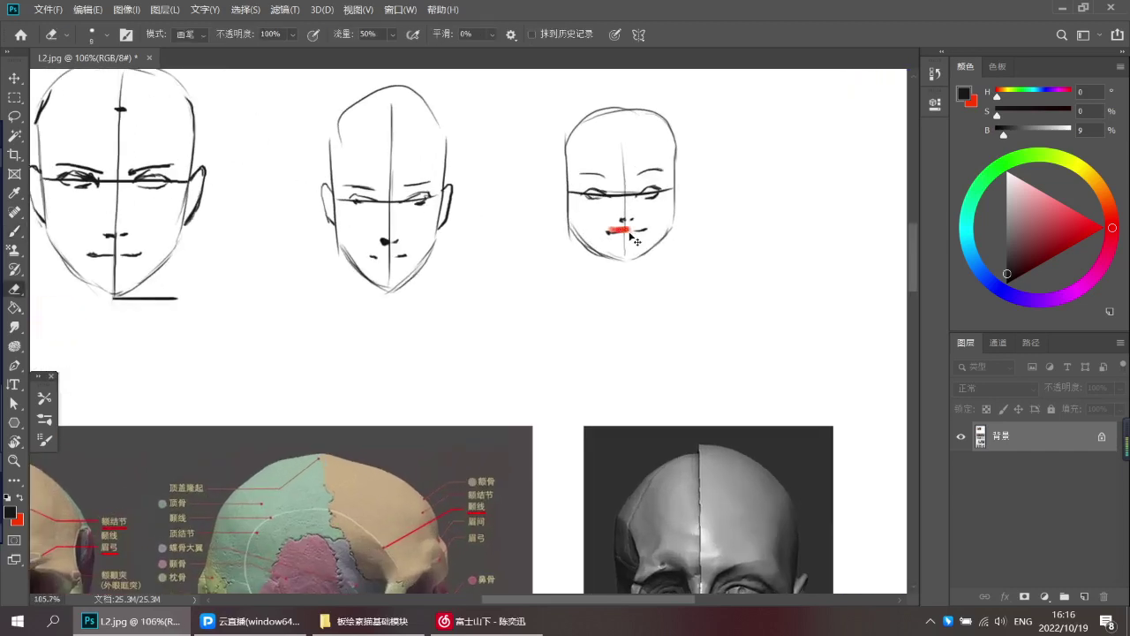
{"action": "key", "text": "b"}
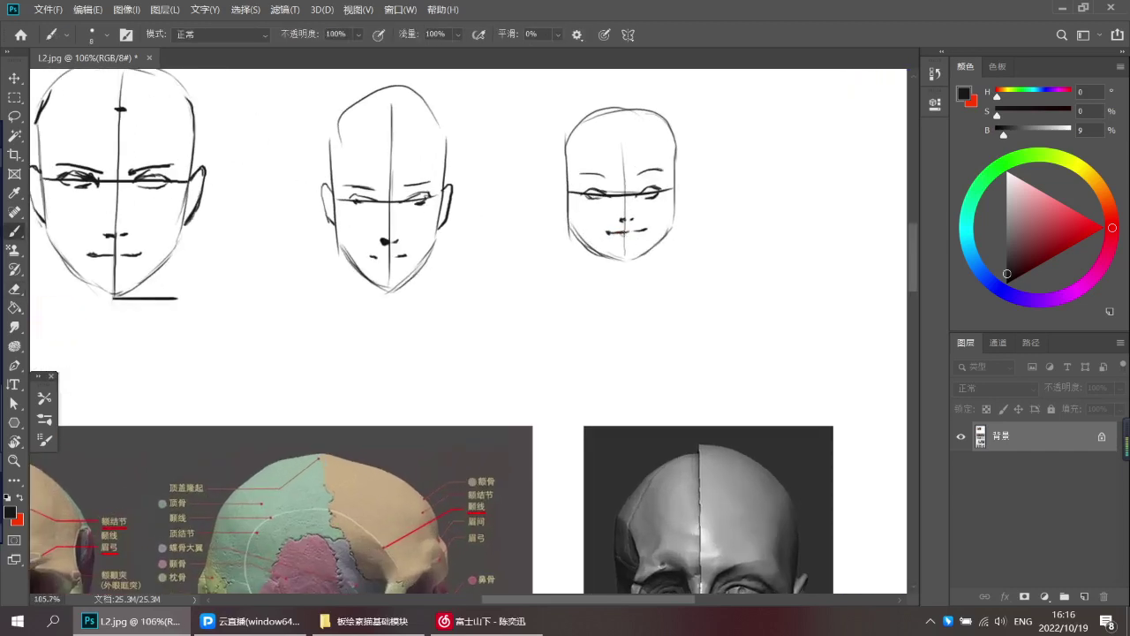
{"action": "left_click_drag", "start_coordinate": [636, 232], "coordinate": [620, 234]}
Draw a small ear on each side of the third head, starting at eye level
{"action": "left_click_drag", "start_coordinate": [560, 185], "coordinate": [566, 221]}
{"action": "key", "text": "ctrl+z"}
{"action": "key", "text": "ctrl+z"}
{"action": "left_click_drag", "start_coordinate": [679, 190], "coordinate": [684, 185]}
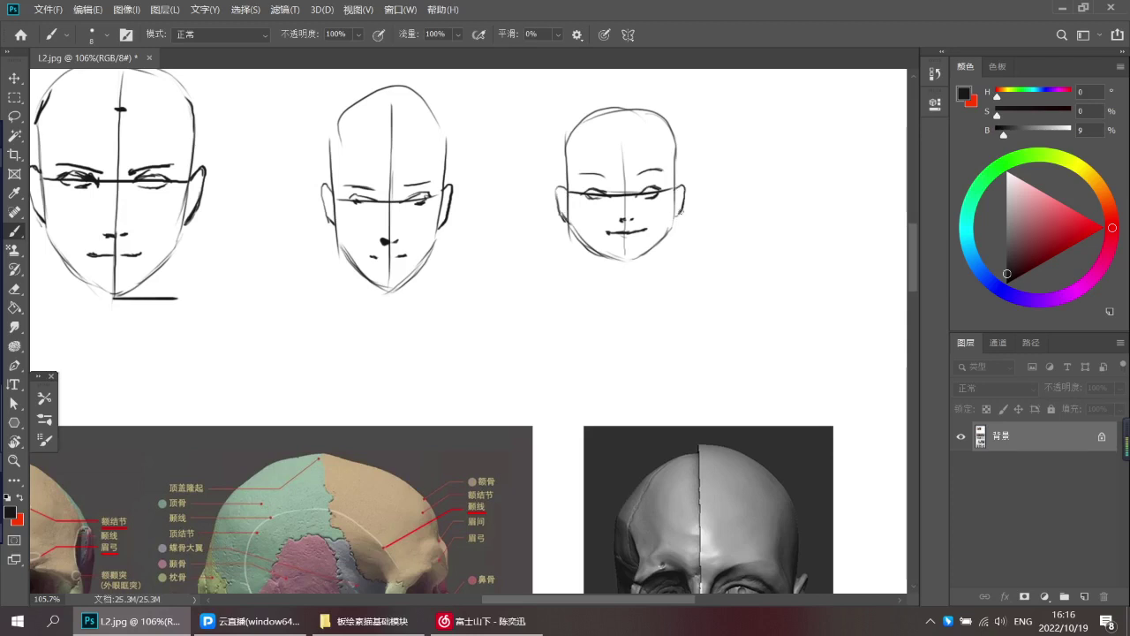
{"action": "scroll", "coordinate": [617, 239], "scroll_direction": "up", "scroll_amount": 2}
{"action": "key", "text": "l"}
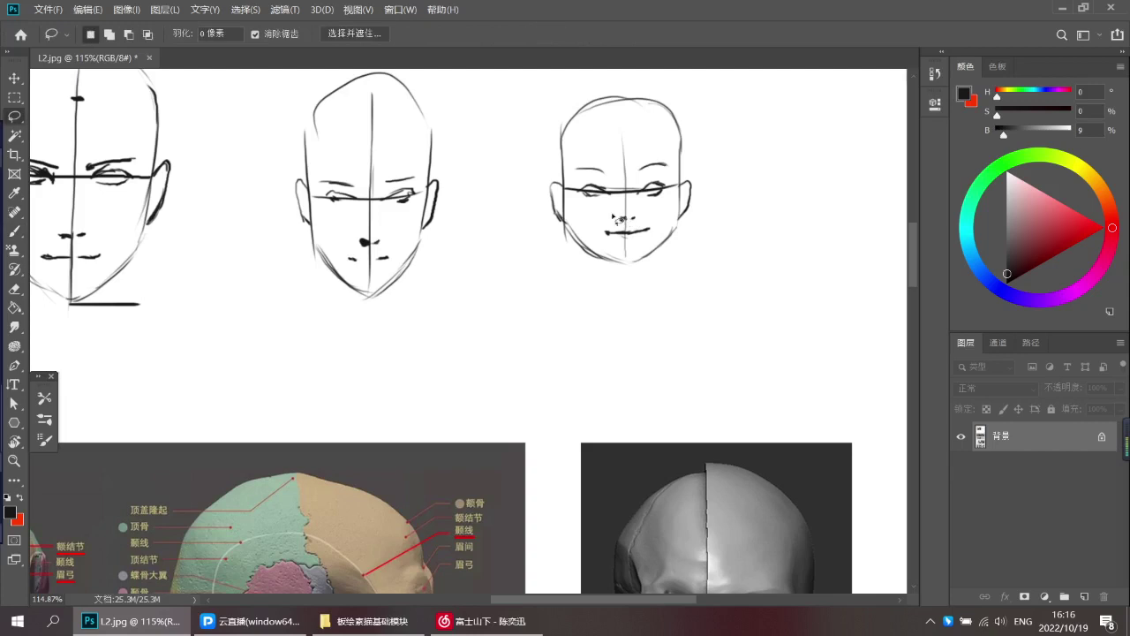
{"action": "mouse_move", "coordinate": [612, 227]}
{"action": "left_mouse_down"}
{"action": "mouse_move", "coordinate": [620, 210]}
{"action": "mouse_move", "coordinate": [643, 220]}
{"action": "mouse_move", "coordinate": [614, 228]}
{"action": "left_mouse_up"}
{"action": "key", "text": "ctrl+d"}
{"action": "scroll", "coordinate": [641, 230], "scroll_direction": "up", "scroll_amount": 3}
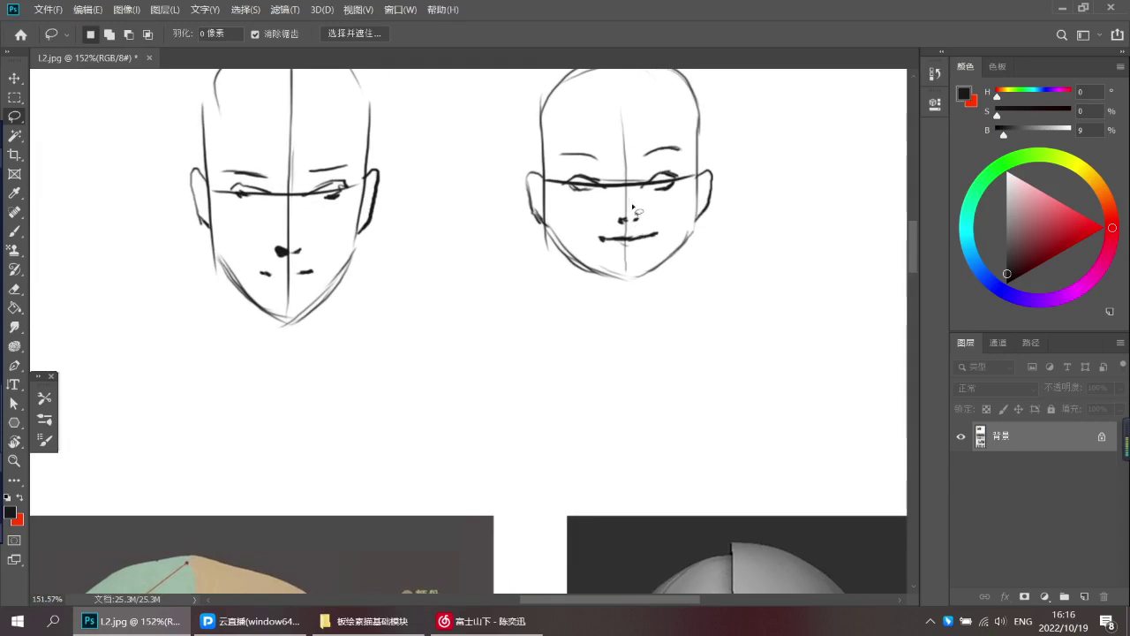
{"action": "key", "text": "b"}
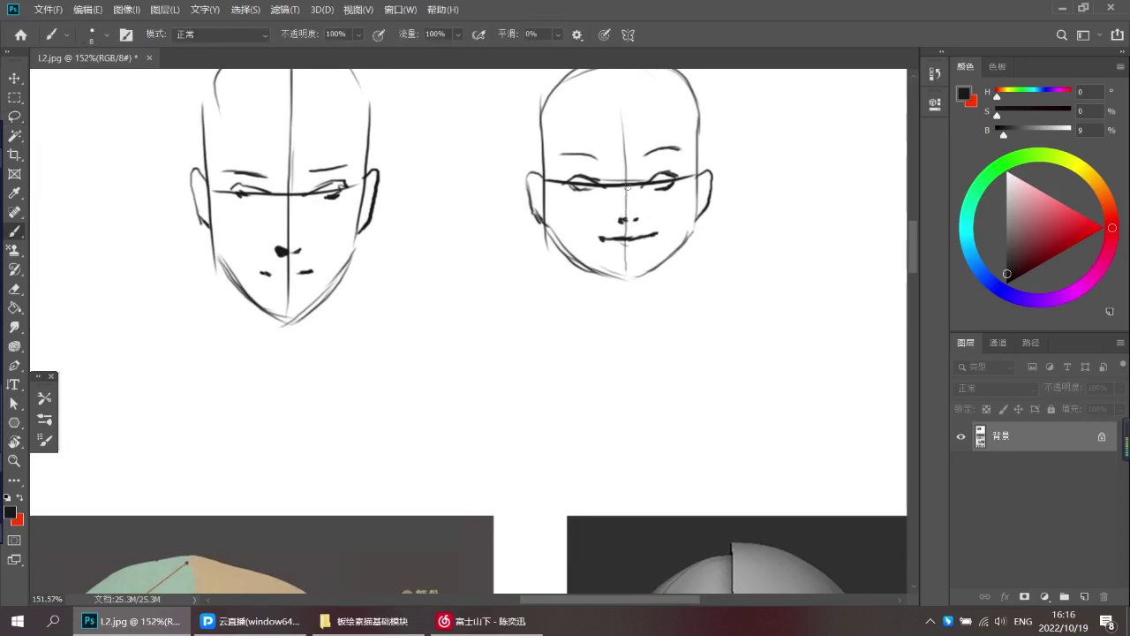
Handwrite the label 成熟 beside the third face
{"action": "scroll", "coordinate": [736, 197], "scroll_direction": "down", "scroll_amount": 3}
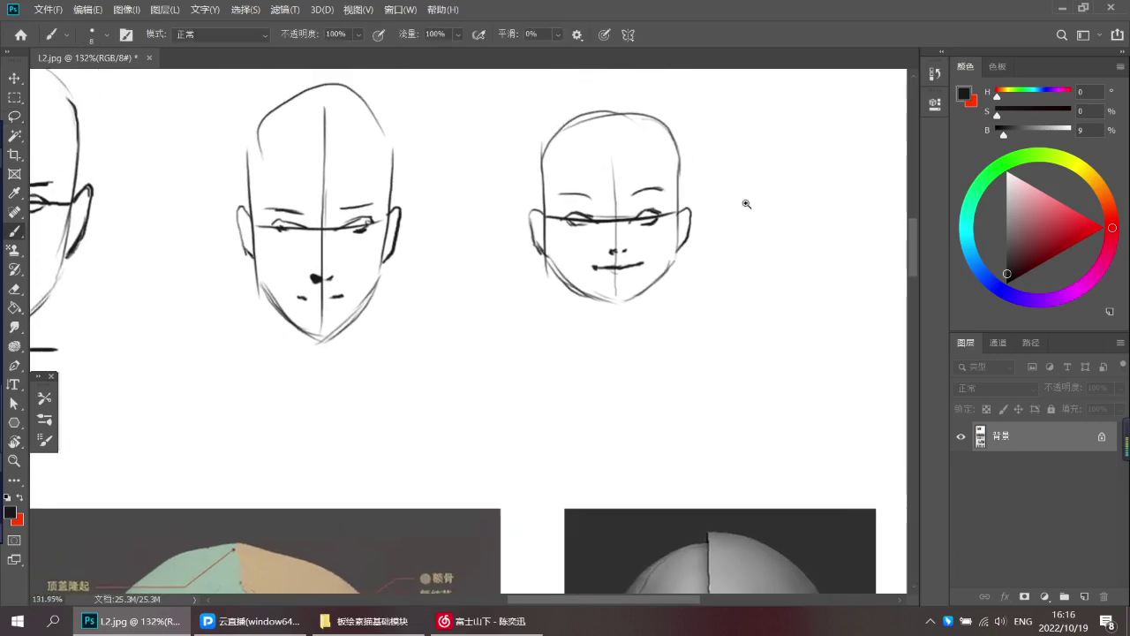
{"action": "mouse_move", "coordinate": [741, 163]}
{"action": "left_mouse_down"}
{"action": "mouse_move", "coordinate": [768, 162]}
{"action": "mouse_move", "coordinate": [742, 197]}
{"action": "left_mouse_up"}
{"action": "mouse_move", "coordinate": [755, 152]}
{"action": "left_mouse_down"}
{"action": "mouse_move", "coordinate": [769, 198]}
{"action": "mouse_move", "coordinate": [773, 187]}
{"action": "left_mouse_up"}
{"action": "mouse_move", "coordinate": [763, 149]}
{"action": "left_mouse_down"}
{"action": "mouse_move", "coordinate": [788, 154]}
{"action": "mouse_move", "coordinate": [781, 196]}
{"action": "mouse_move", "coordinate": [798, 191]}
{"action": "mouse_move", "coordinate": [791, 176]}
{"action": "left_mouse_up"}
{"action": "key", "text": "ctrl+z"}
{"action": "key", "text": "ctrl+z"}
{"action": "mouse_move", "coordinate": [781, 182]}
{"action": "left_mouse_down"}
{"action": "mouse_move", "coordinate": [782, 195]}
{"action": "mouse_move", "coordinate": [793, 186]}
{"action": "left_mouse_up"}
{"action": "left_click_drag", "start_coordinate": [800, 175], "coordinate": [794, 193]}
{"action": "mouse_move", "coordinate": [795, 182]}
{"action": "left_mouse_down"}
{"action": "mouse_move", "coordinate": [809, 189]}
{"action": "mouse_move", "coordinate": [792, 201]}
{"action": "mouse_move", "coordinate": [808, 202]}
{"action": "left_mouse_up"}
Try a vertical stroke along the nose bridge of the woman's portrait and undo it
{"action": "scroll", "coordinate": [796, 216], "scroll_direction": "down", "scroll_amount": 5}
{"action": "left_click_drag", "start_coordinate": [733, 274], "coordinate": [962, 248]}
{"action": "left_click_drag", "start_coordinate": [608, 353], "coordinate": [607, 486]}
{"action": "left_click_drag", "start_coordinate": [617, 201], "coordinate": [616, 300]}
{"action": "scroll", "coordinate": [452, 146], "scroll_direction": "up", "scroll_amount": 3}
{"action": "left_click_drag", "start_coordinate": [416, 134], "coordinate": [415, 190]}
{"action": "key", "text": "ctrl+z"}
{"action": "key", "text": "ctrl+z"}
{"action": "mouse_move", "coordinate": [416, 136]}
{"action": "left_mouse_down"}
{"action": "mouse_move", "coordinate": [417, 186]}
{"action": "mouse_move", "coordinate": [427, 187]}
{"action": "mouse_move", "coordinate": [428, 141]}
{"action": "mouse_move", "coordinate": [417, 180]}
{"action": "left_mouse_up"}
{"action": "key", "text": "ctrl+z"}
{"action": "key", "text": "ctrl+z"}
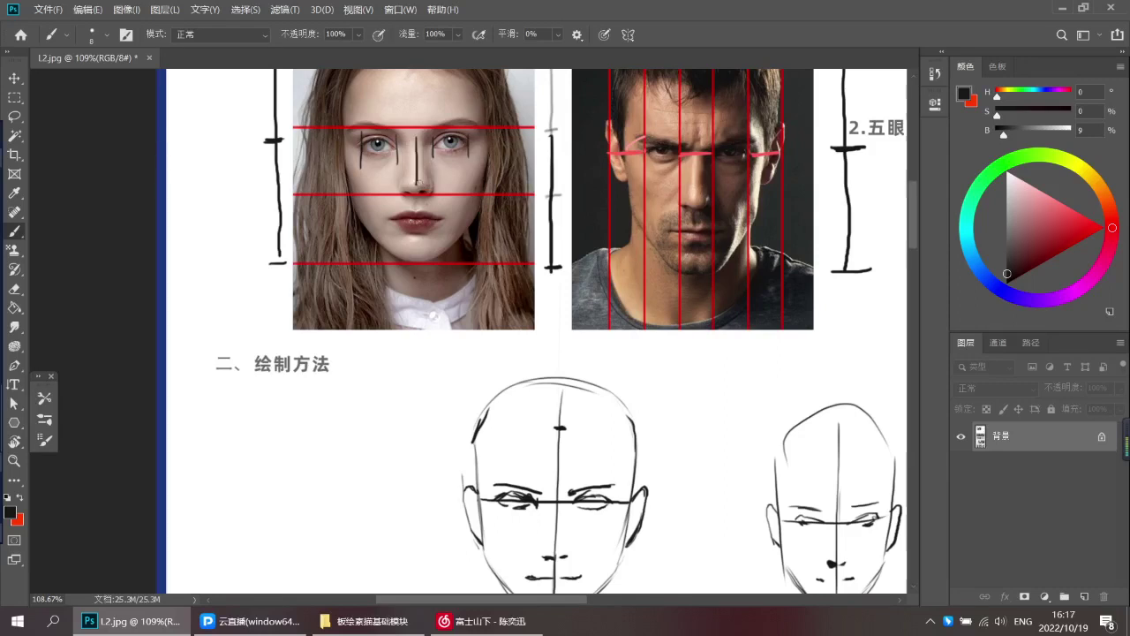
{"action": "key", "text": "ctrl+z"}
Try vertical strokes along the nose bridge of the man's portrait and undo them
{"action": "left_click_drag", "start_coordinate": [540, 230], "coordinate": [533, 230]}
{"action": "left_click_drag", "start_coordinate": [533, 231], "coordinate": [468, 251]}
{"action": "scroll", "coordinate": [642, 204], "scroll_direction": "up", "scroll_amount": 1}
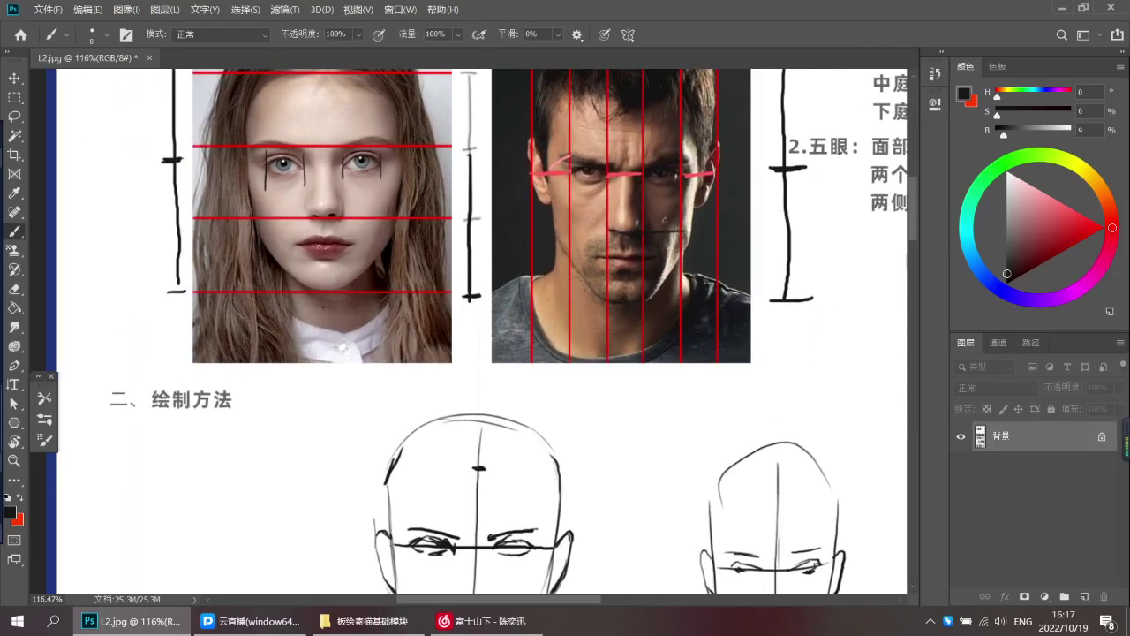
{"action": "left_click_drag", "start_coordinate": [631, 171], "coordinate": [631, 235]}
{"action": "key", "text": "ctrl+z"}
{"action": "left_click_drag", "start_coordinate": [626, 175], "coordinate": [626, 224]}
{"action": "key", "text": "ctrl+z"}
{"action": "left_click_drag", "start_coordinate": [628, 175], "coordinate": [621, 237]}
{"action": "key", "text": "ctrl+z"}
Try a short dark mark between the eyes of the third face and undo it
{"action": "scroll", "coordinate": [622, 239], "scroll_direction": "down", "scroll_amount": 6}
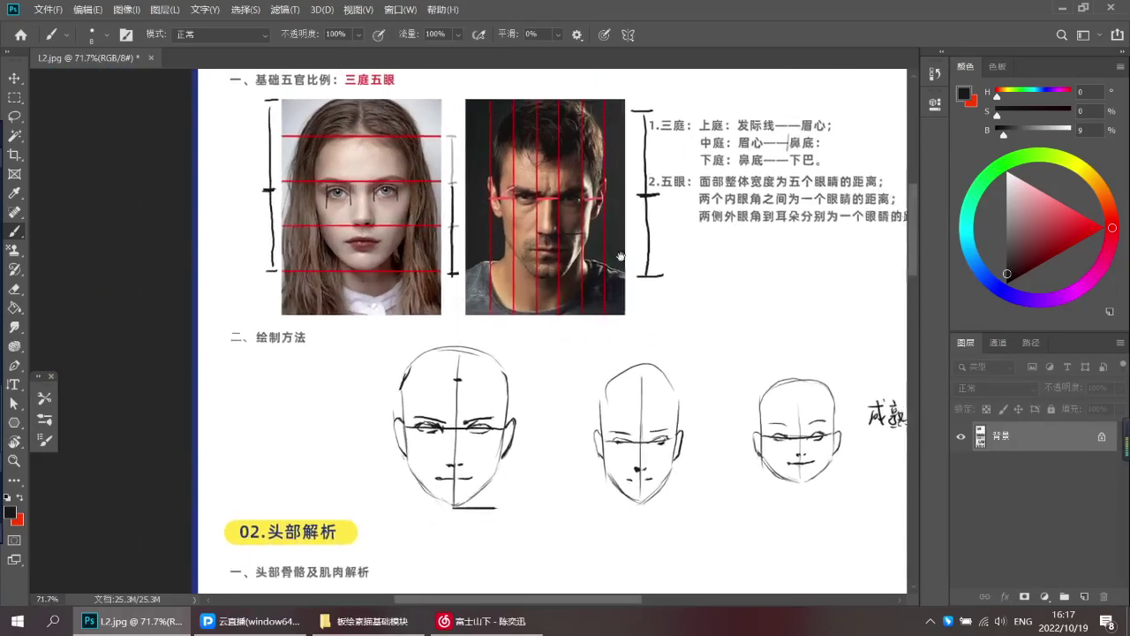
{"action": "scroll", "coordinate": [619, 266], "scroll_direction": "down", "scroll_amount": 1}
{"action": "scroll", "coordinate": [613, 229], "scroll_direction": "down", "scroll_amount": 3}
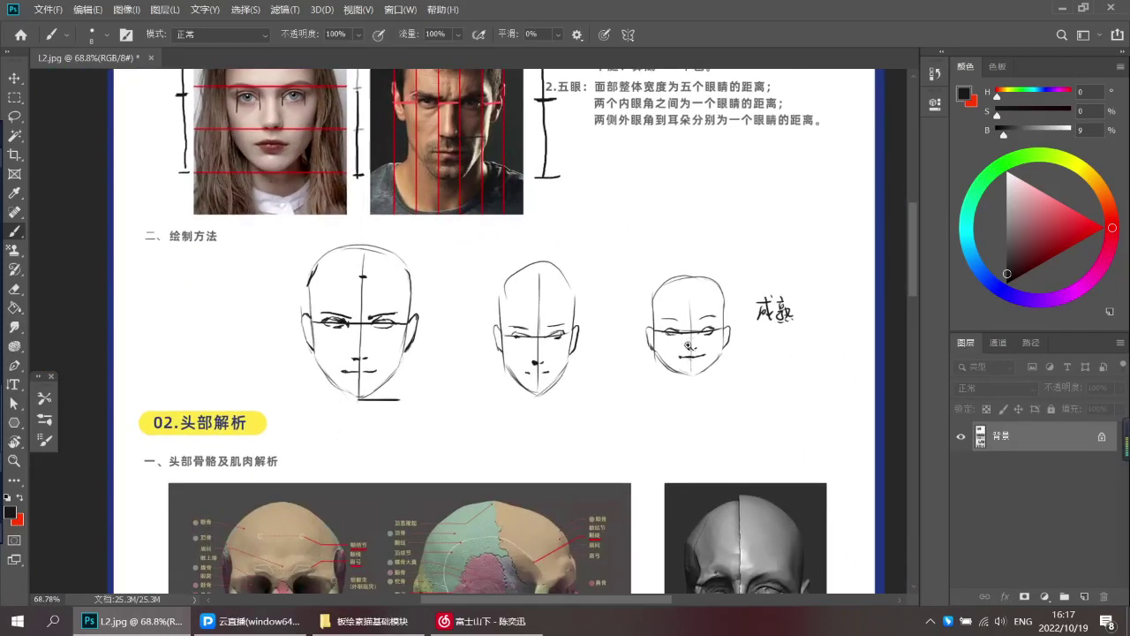
{"action": "scroll", "coordinate": [683, 368], "scroll_direction": "down", "scroll_amount": 1}
{"action": "scroll", "coordinate": [698, 354], "scroll_direction": "up", "scroll_amount": 5}
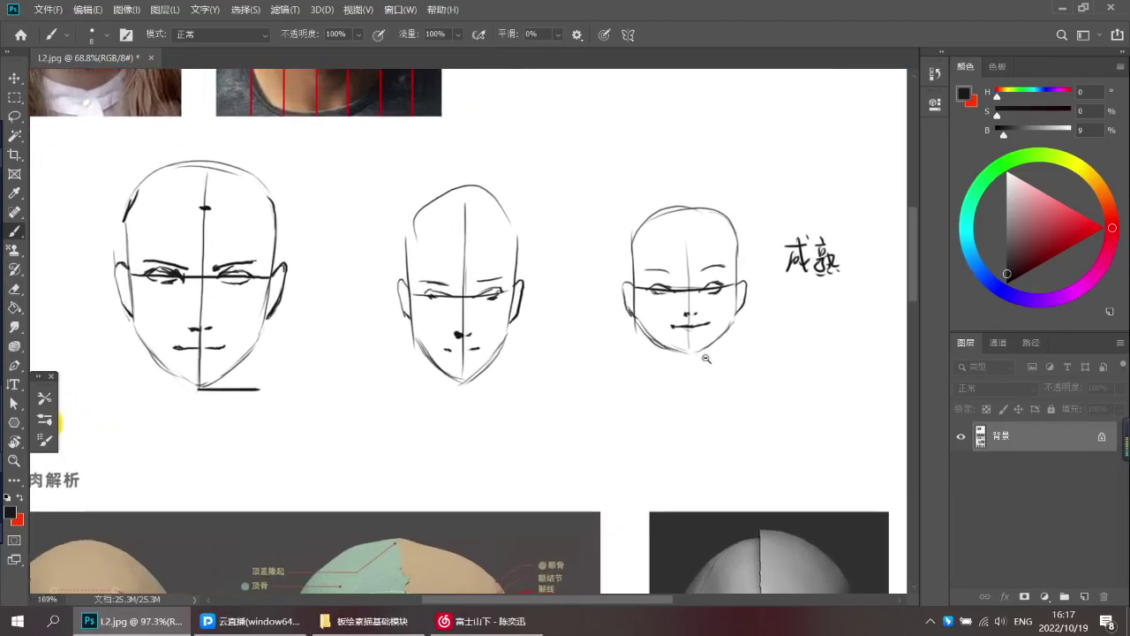
{"action": "scroll", "coordinate": [709, 361], "scroll_direction": "up", "scroll_amount": 3}
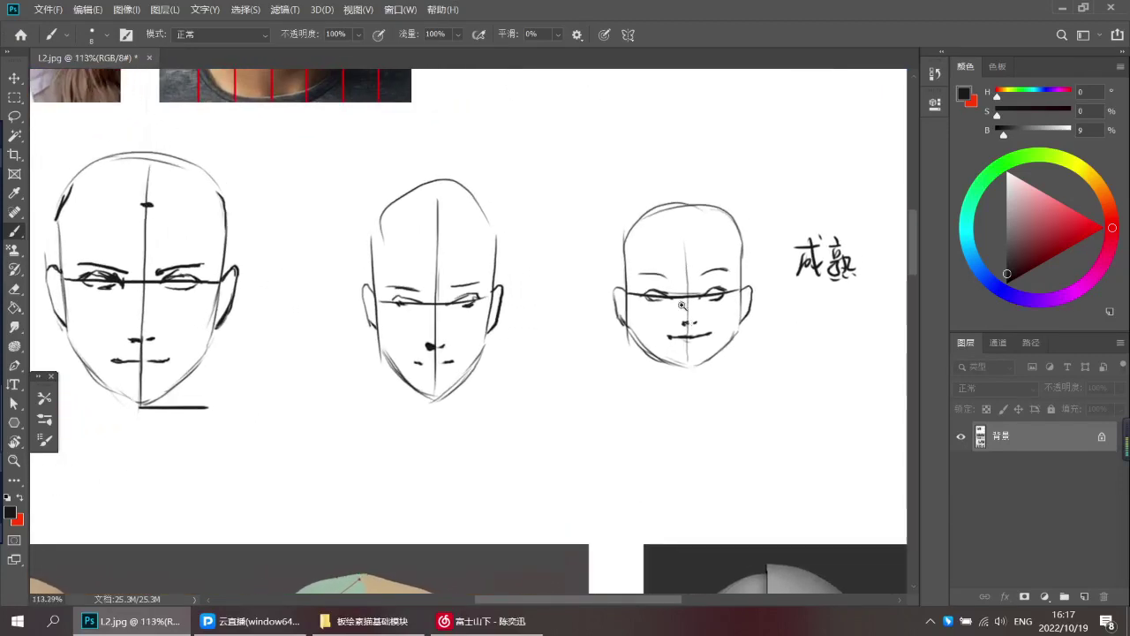
{"action": "left_click_drag", "start_coordinate": [678, 296], "coordinate": [685, 284]}
{"action": "key", "text": "ctrl+z"}
In pure red, mark the inner eye corner on the third face and handwrite 微 above the face
{"action": "left_click_drag", "start_coordinate": [1051, 244], "coordinate": [1105, 228]}
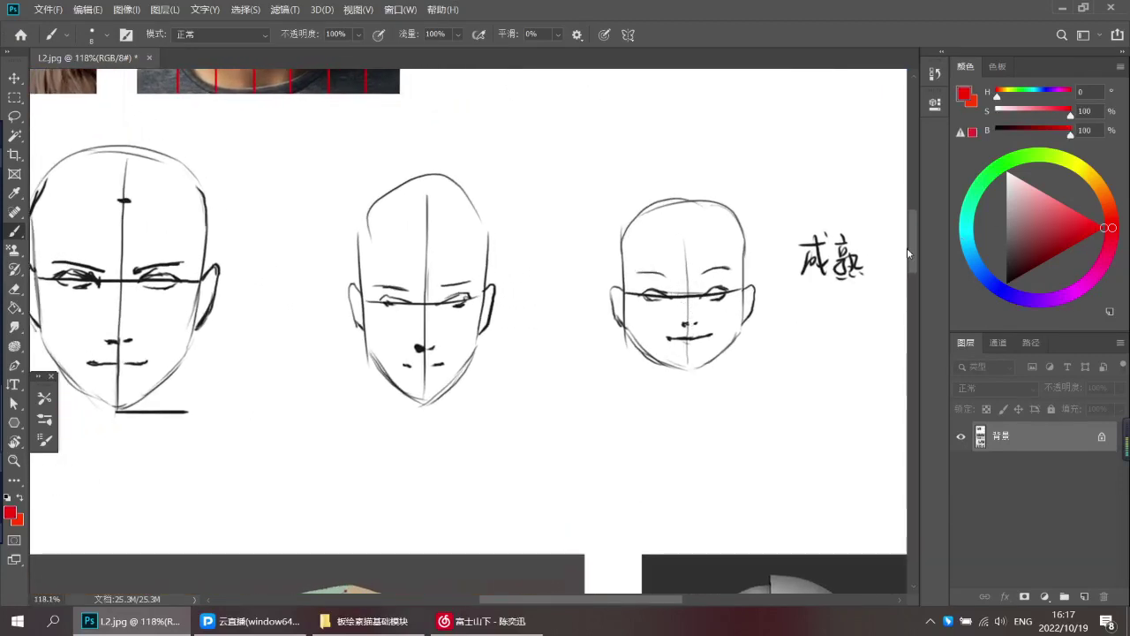
{"action": "left_click_drag", "start_coordinate": [671, 301], "coordinate": [672, 306]}
{"action": "key", "text": "ctrl+z"}
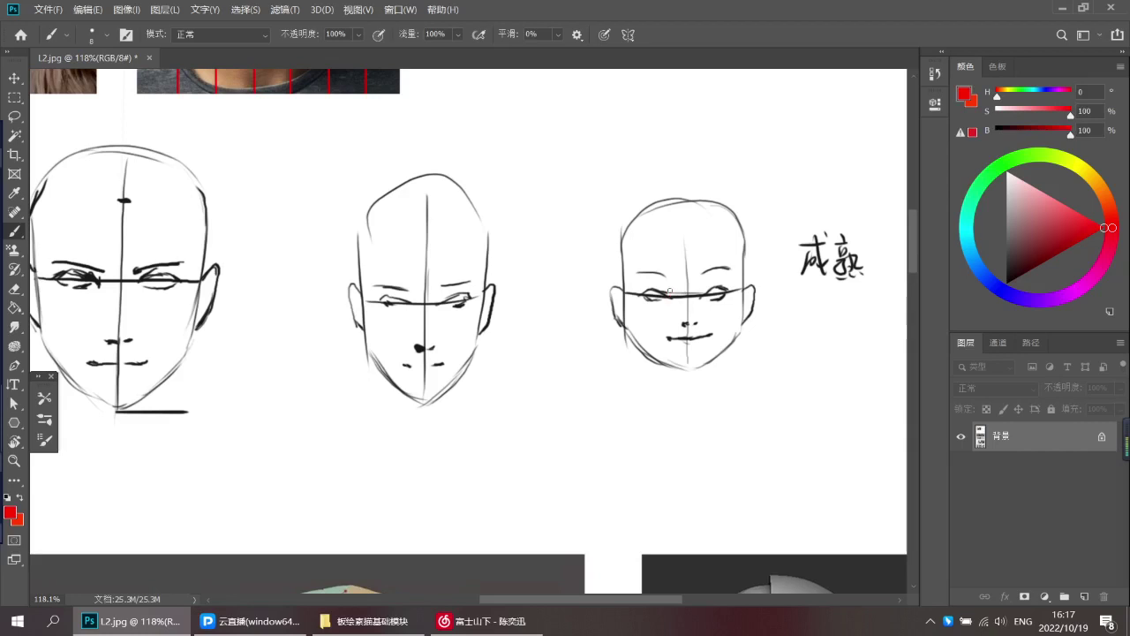
{"action": "scroll", "coordinate": [709, 307], "scroll_direction": "up", "scroll_amount": 2}
{"action": "mouse_move", "coordinate": [747, 138]}
{"action": "left_mouse_down"}
{"action": "mouse_move", "coordinate": [738, 150]}
{"action": "mouse_move", "coordinate": [756, 162]}
{"action": "left_mouse_up"}
{"action": "mouse_move", "coordinate": [747, 159]}
{"action": "left_mouse_down"}
{"action": "mouse_move", "coordinate": [740, 188]}
{"action": "mouse_move", "coordinate": [752, 163]}
{"action": "mouse_move", "coordinate": [778, 177]}
{"action": "left_mouse_up"}
{"action": "left_click_drag", "start_coordinate": [688, 306], "coordinate": [713, 309]}
{"action": "left_click_drag", "start_coordinate": [709, 330], "coordinate": [710, 348]}
{"action": "key", "text": "ctrl+z"}
{"action": "scroll", "coordinate": [703, 356], "scroll_direction": "down", "scroll_amount": 5}
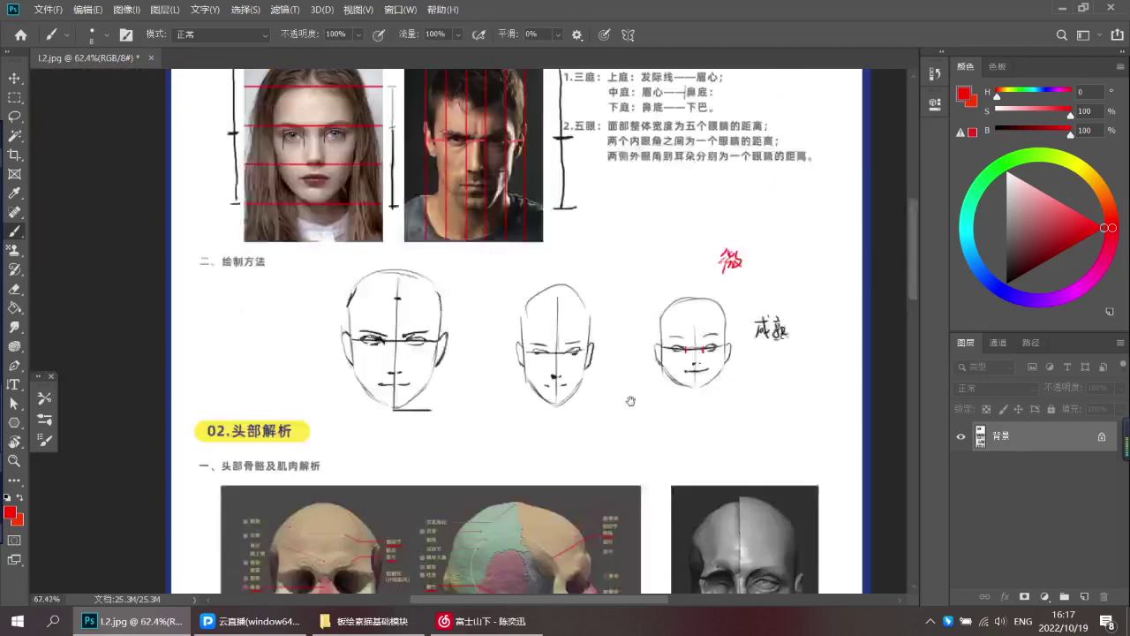
Examine the labelled frontal and side skull diagrams under the heading 02.头部解析
{"action": "left_click_drag", "start_coordinate": [646, 398], "coordinate": [666, 351]}
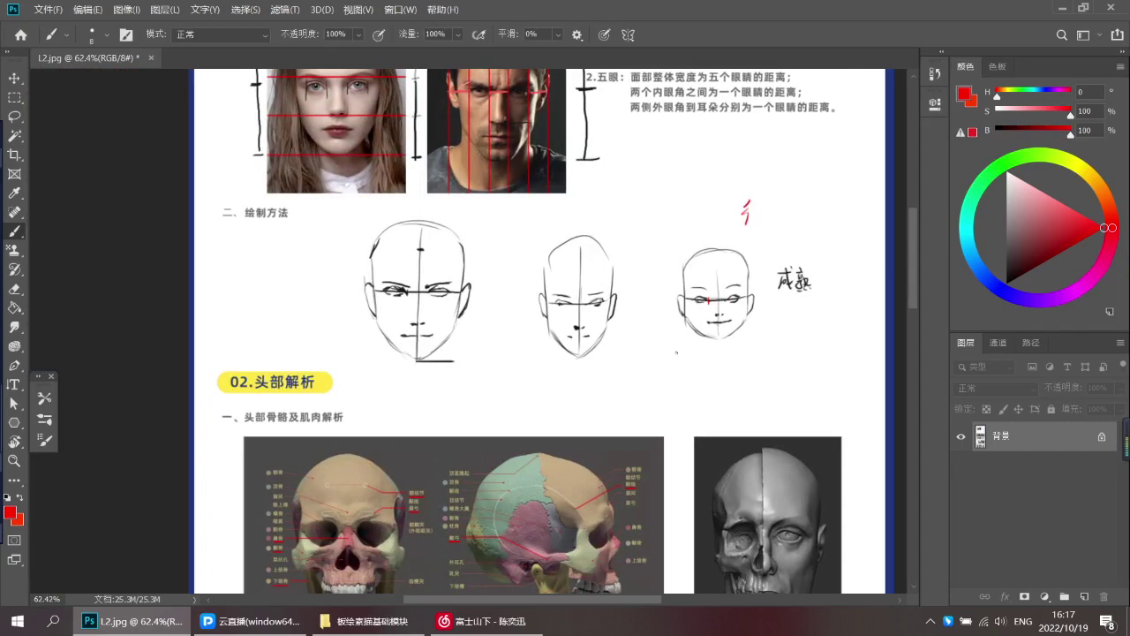
{"action": "left_click_drag", "start_coordinate": [635, 324], "coordinate": [615, 325]}
{"action": "left_click_drag", "start_coordinate": [541, 463], "coordinate": [569, 343]}
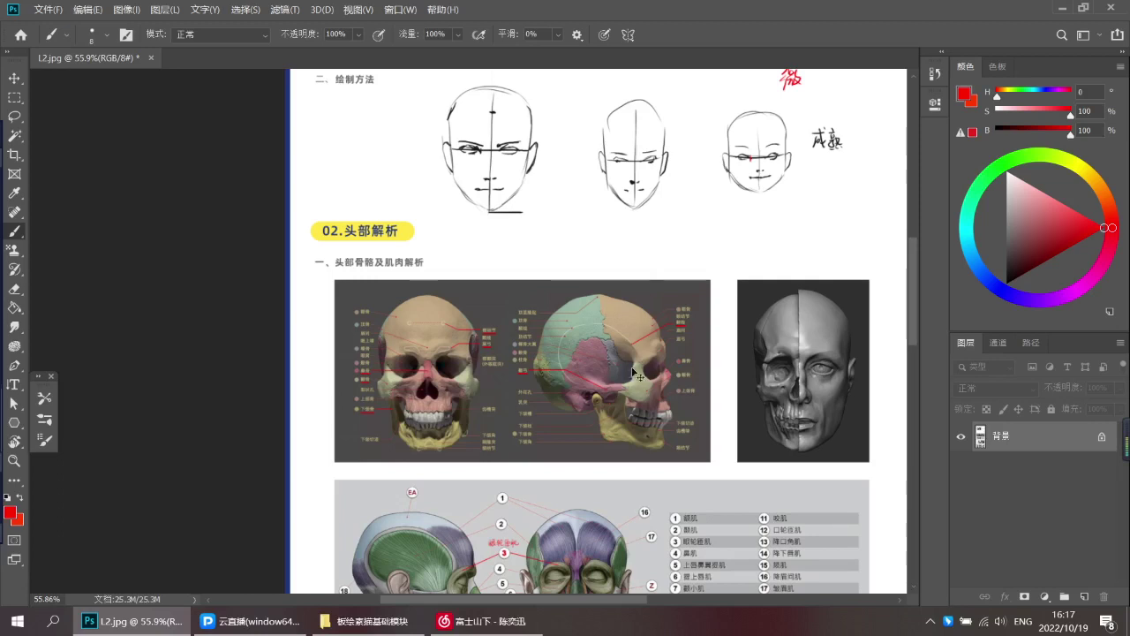
{"action": "scroll", "coordinate": [646, 396], "scroll_direction": "up", "scroll_amount": 2}
{"action": "scroll", "coordinate": [652, 397], "scroll_direction": "down", "scroll_amount": 2}
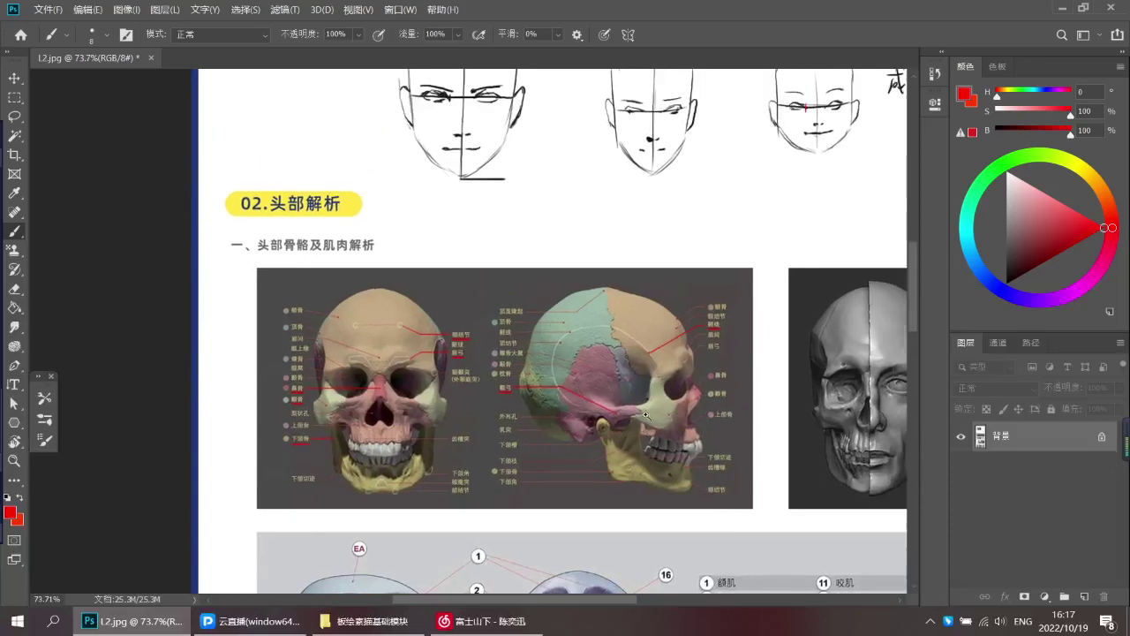
{"action": "left_click_drag", "start_coordinate": [657, 383], "coordinate": [595, 315]}
{"action": "left_click_drag", "start_coordinate": [577, 388], "coordinate": [598, 317]}
{"action": "scroll", "coordinate": [597, 316], "scroll_direction": "up", "scroll_amount": 1}
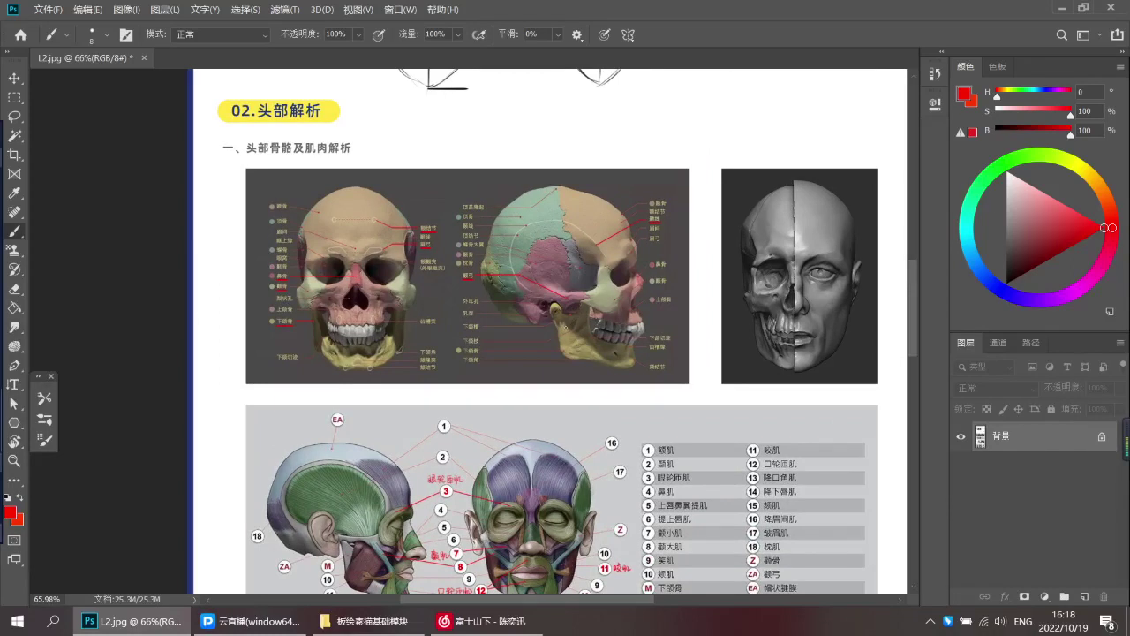
{"action": "scroll", "coordinate": [623, 340], "scroll_direction": "down", "scroll_amount": 1}
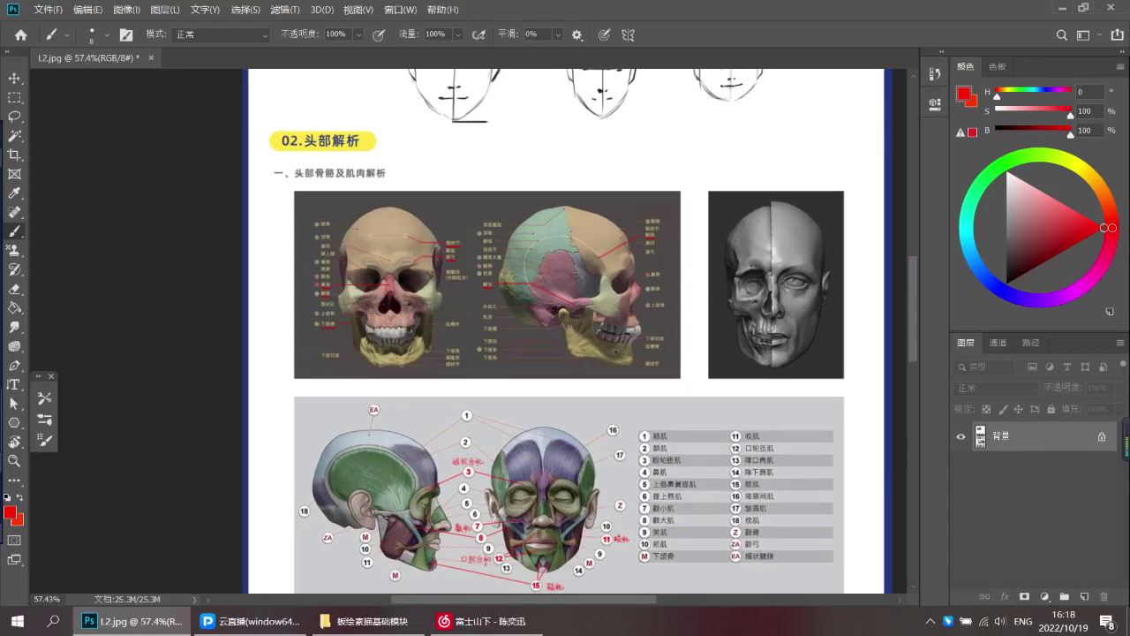
{"action": "scroll", "coordinate": [620, 237], "scroll_direction": "up", "scroll_amount": 2}
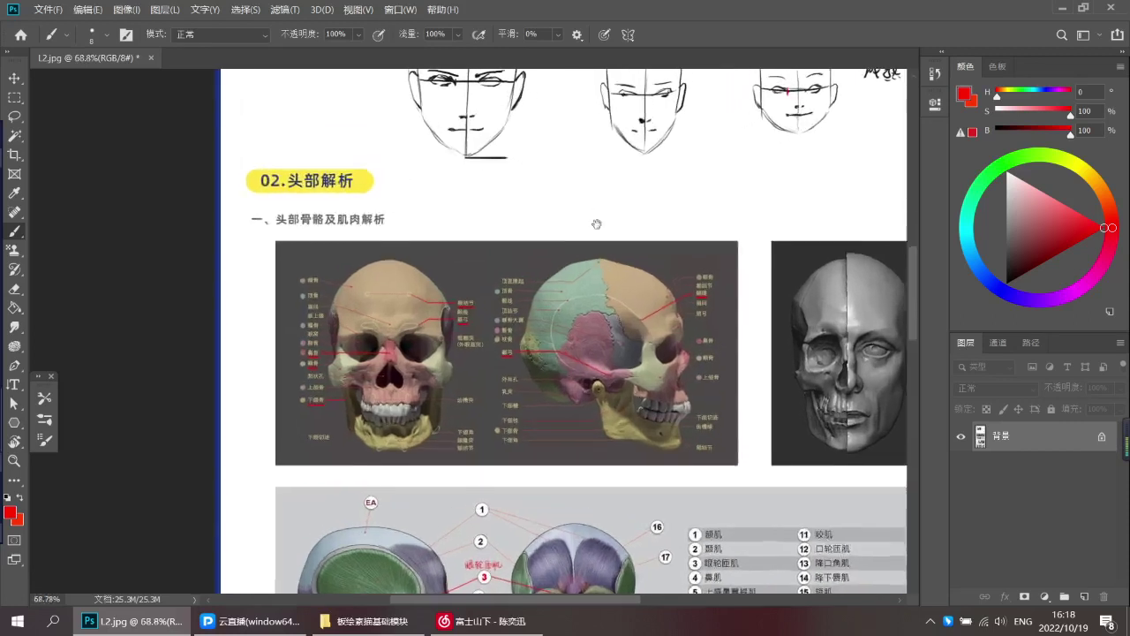
{"action": "scroll", "coordinate": [619, 230], "scroll_direction": "up", "scroll_amount": 2}
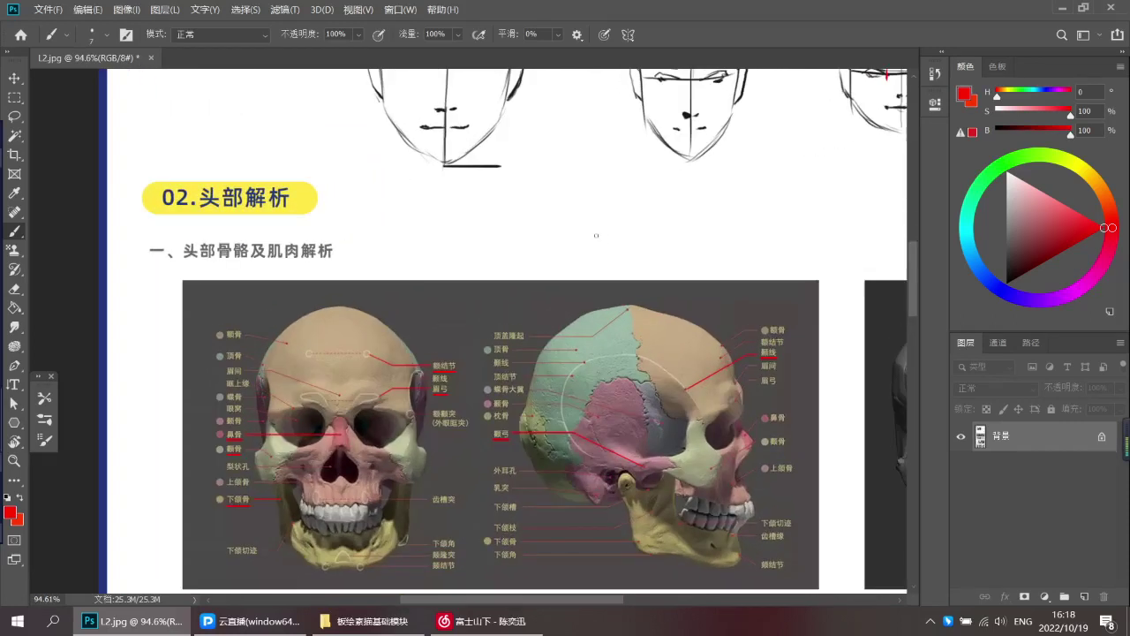
{"action": "scroll", "coordinate": [570, 256], "scroll_direction": "down", "scroll_amount": 2}
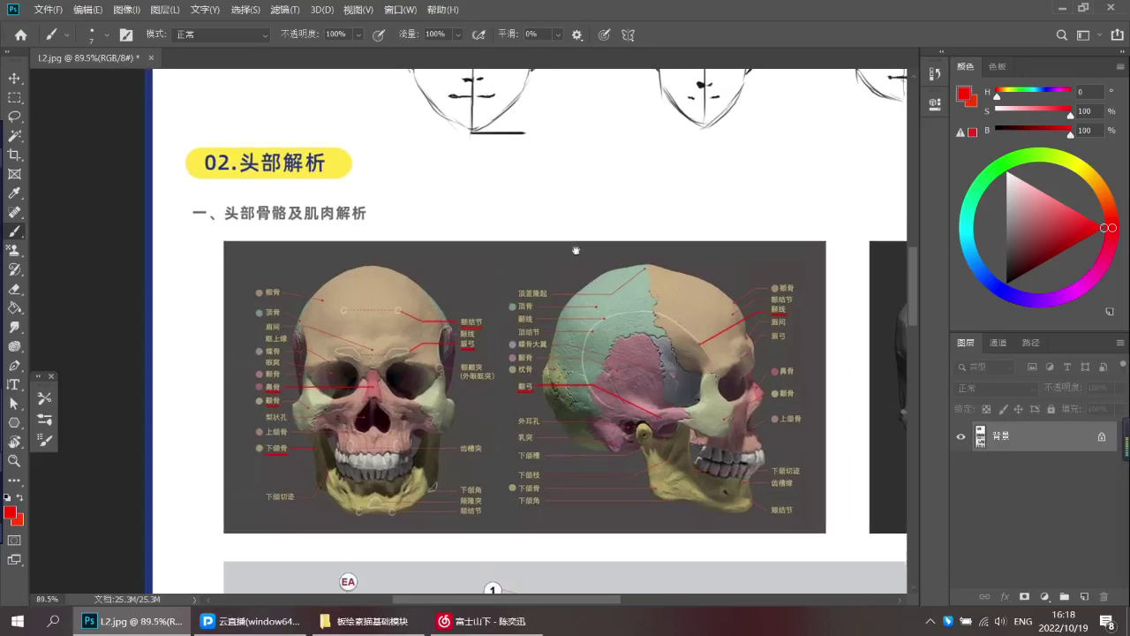
{"action": "scroll", "coordinate": [576, 250], "scroll_direction": "down", "scroll_amount": 3}
{"action": "left_click_drag", "start_coordinate": [580, 361], "coordinate": [596, 317]}
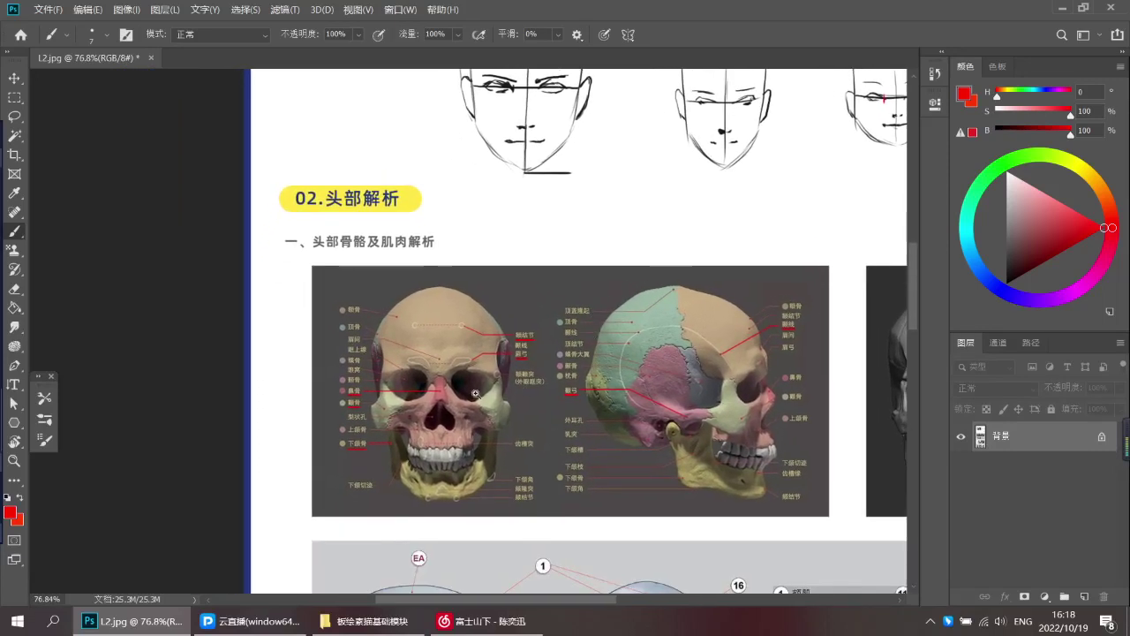
Circle both eye sockets of the frontal skull in red
{"action": "scroll", "coordinate": [475, 393], "scroll_direction": "up", "scroll_amount": 5}
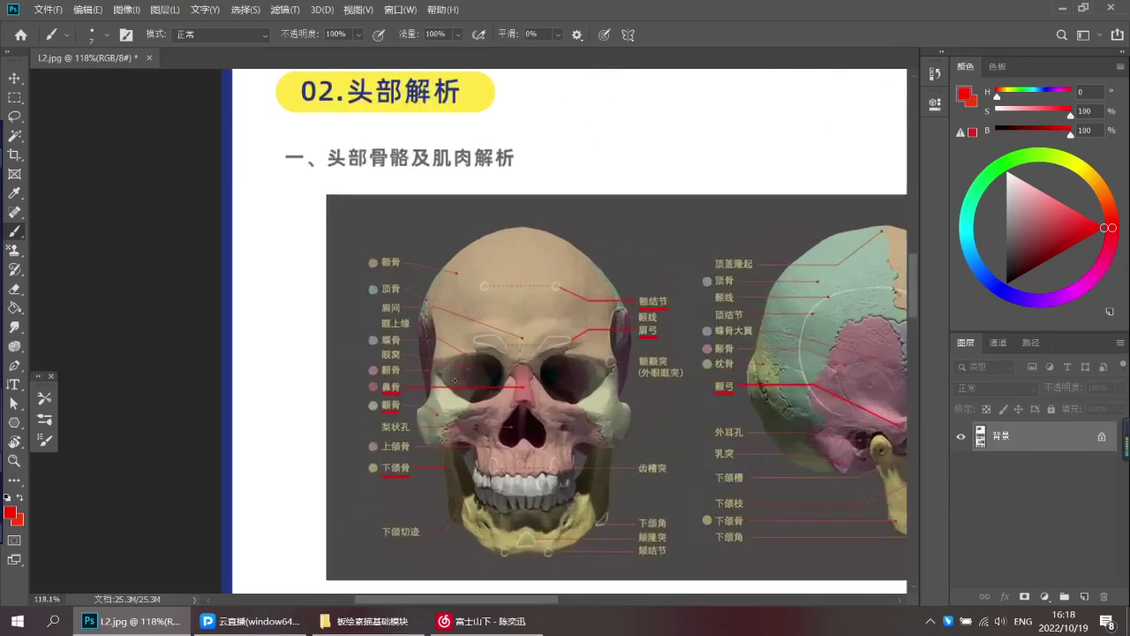
{"action": "mouse_move", "coordinate": [455, 380]}
{"action": "left_mouse_down"}
{"action": "mouse_move", "coordinate": [477, 358]}
{"action": "mouse_move", "coordinate": [481, 401]}
{"action": "left_mouse_up"}
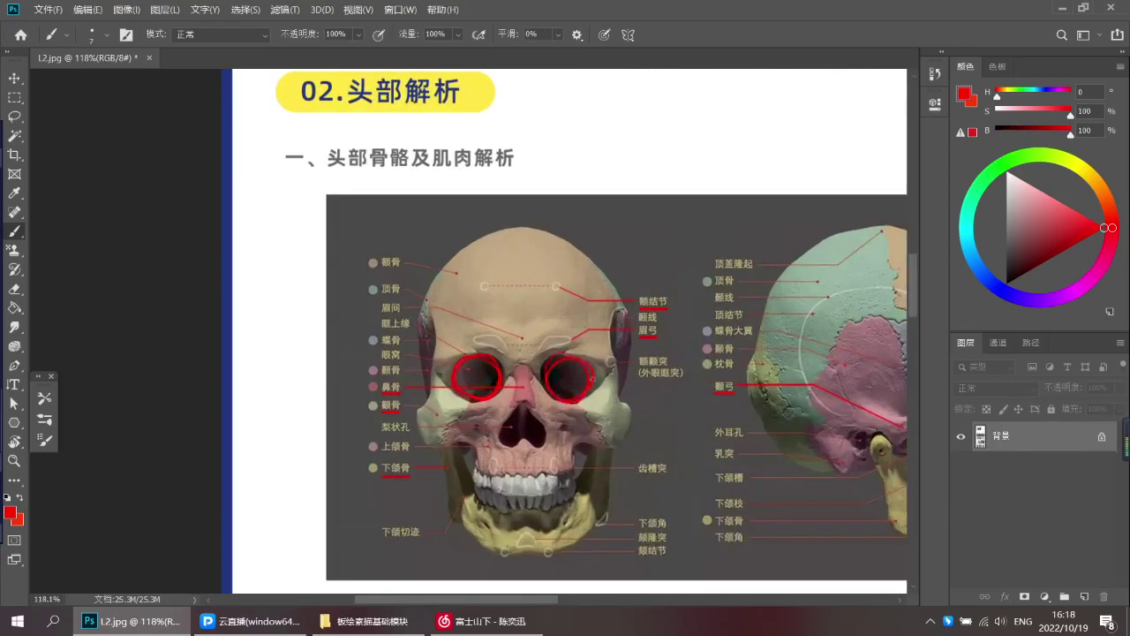
Outline the pear-shaped nasal opening of the frontal skull in red, from the nose bone down to its base
{"action": "scroll", "coordinate": [509, 445], "scroll_direction": "up", "scroll_amount": 2}
{"action": "mouse_move", "coordinate": [526, 362]}
{"action": "left_mouse_down"}
{"action": "mouse_move", "coordinate": [497, 415]}
{"action": "mouse_move", "coordinate": [501, 448]}
{"action": "left_mouse_up"}
{"action": "key", "text": "ctrl+z"}
{"action": "key", "text": "ctrl+z"}
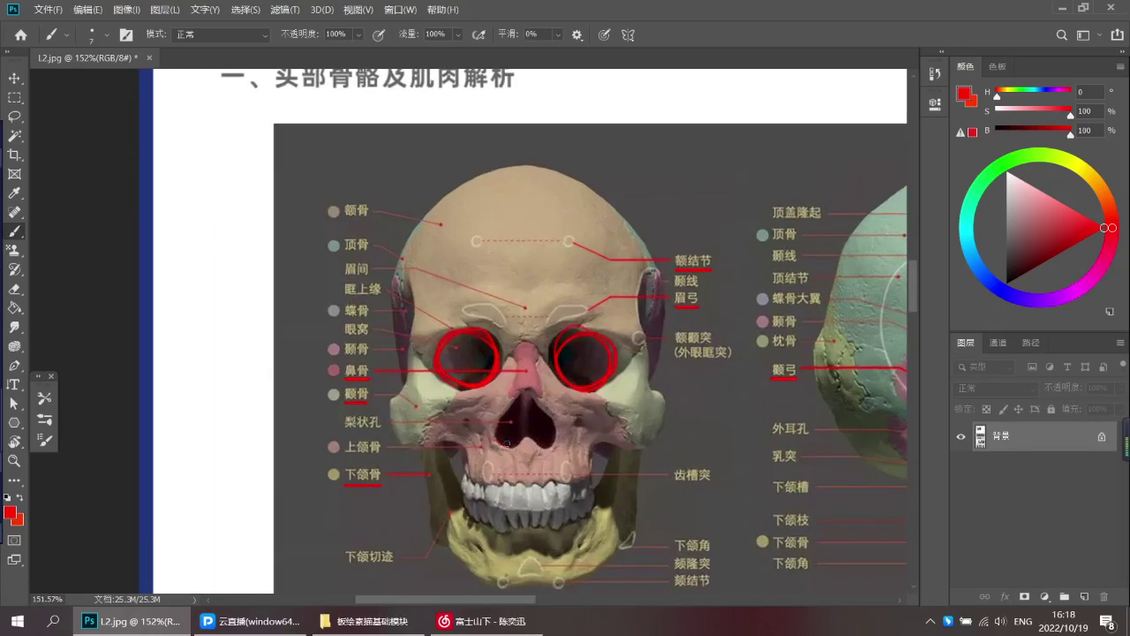
{"action": "key", "text": "ctrl+z"}
{"action": "left_click_drag", "start_coordinate": [493, 444], "coordinate": [527, 441]}
{"action": "key", "text": "ctrl+z"}
{"action": "key", "text": "ctrl+z"}
{"action": "mouse_move", "coordinate": [521, 387]}
{"action": "left_mouse_down"}
{"action": "mouse_move", "coordinate": [497, 439]}
{"action": "mouse_move", "coordinate": [514, 455]}
{"action": "mouse_move", "coordinate": [558, 450]}
{"action": "left_mouse_up"}
{"action": "key", "text": "ctrl+z"}
{"action": "mouse_move", "coordinate": [517, 385]}
{"action": "left_mouse_down"}
{"action": "mouse_move", "coordinate": [498, 441]}
{"action": "mouse_move", "coordinate": [525, 448]}
{"action": "mouse_move", "coordinate": [553, 432]}
{"action": "mouse_move", "coordinate": [549, 388]}
{"action": "left_mouse_up"}
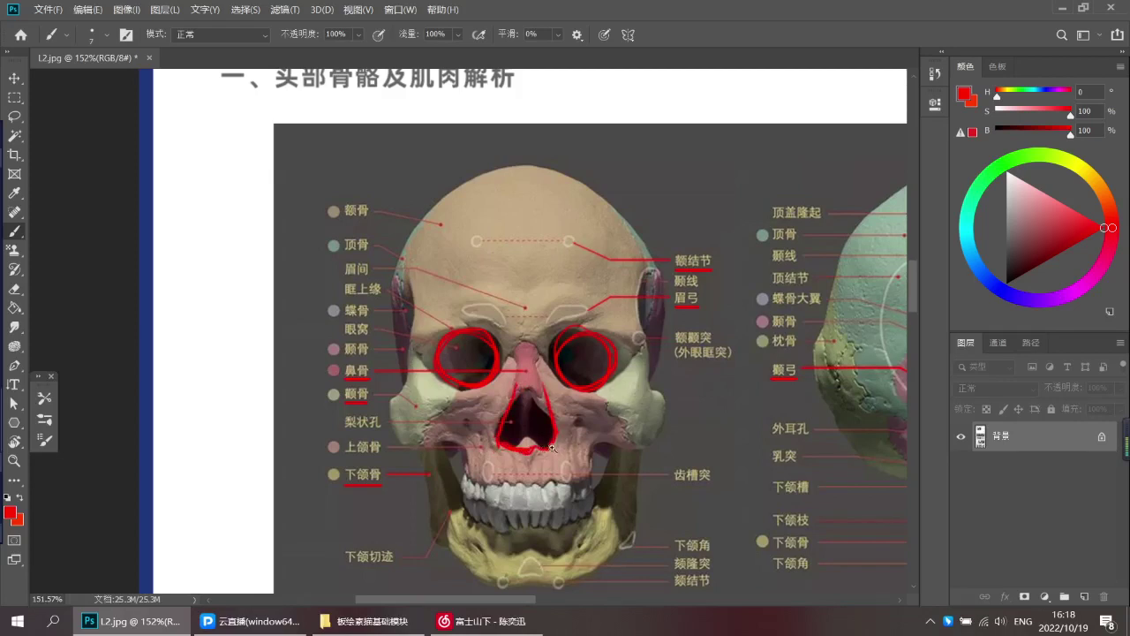
{"action": "left_click_drag", "start_coordinate": [552, 449], "coordinate": [528, 449]}
Try a red line across the teeth of the frontal skull and undo it
{"action": "left_click_drag", "start_coordinate": [482, 483], "coordinate": [578, 485]}
{"action": "key", "text": "ctrl+z"}
{"action": "key", "text": "ctrl+z"}
{"action": "scroll", "coordinate": [526, 469], "scroll_direction": "down", "scroll_amount": 2}
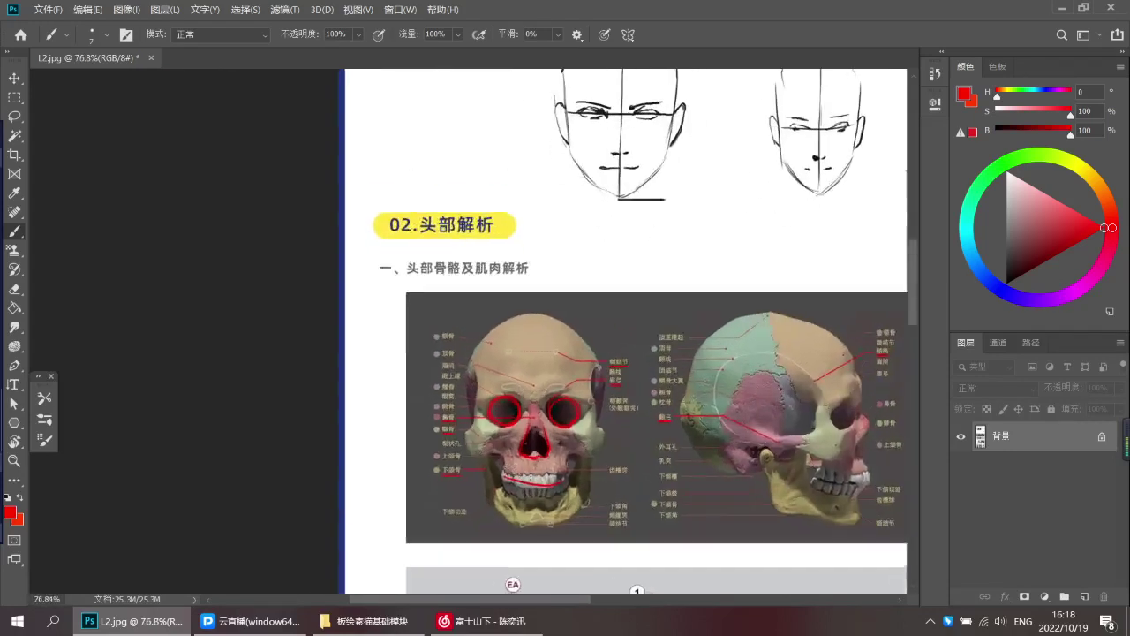
{"action": "scroll", "coordinate": [539, 477], "scroll_direction": "down", "scroll_amount": 1}
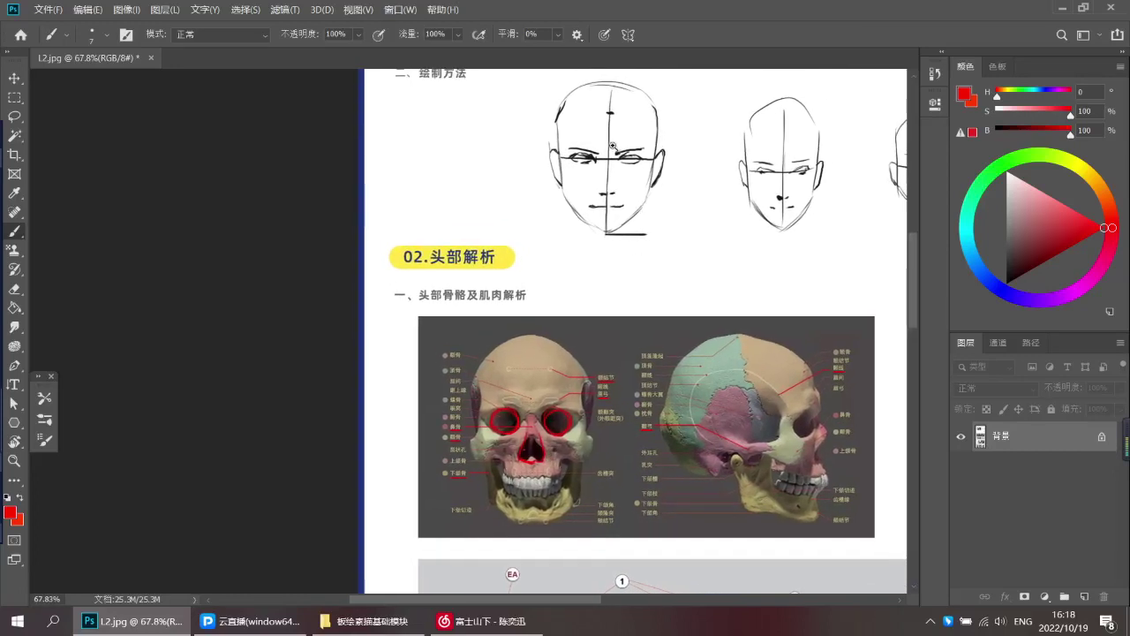
Compare the eye sockets and nose of the frontal skull with the features of the drawn faces above it
{"action": "scroll", "coordinate": [618, 151], "scroll_direction": "up", "scroll_amount": 1}
{"action": "left_click_drag", "start_coordinate": [628, 368], "coordinate": [607, 319]}
{"action": "scroll", "coordinate": [624, 318], "scroll_direction": "down", "scroll_amount": 1}
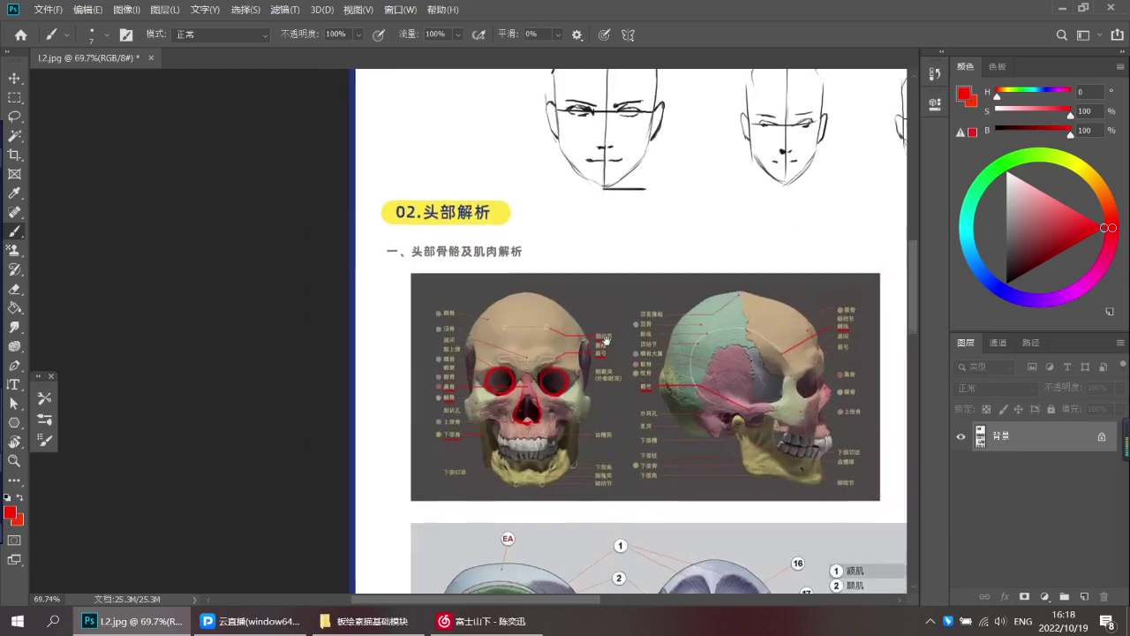
{"action": "left_click_drag", "start_coordinate": [553, 336], "coordinate": [604, 376]}
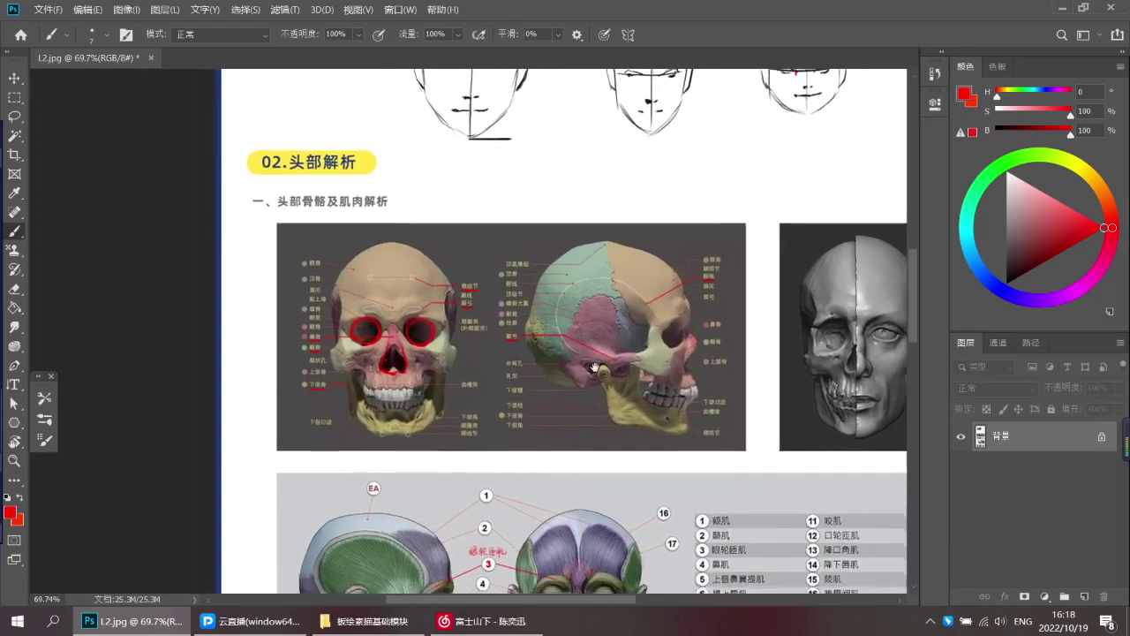
{"action": "left_click_drag", "start_coordinate": [422, 338], "coordinate": [490, 365]}
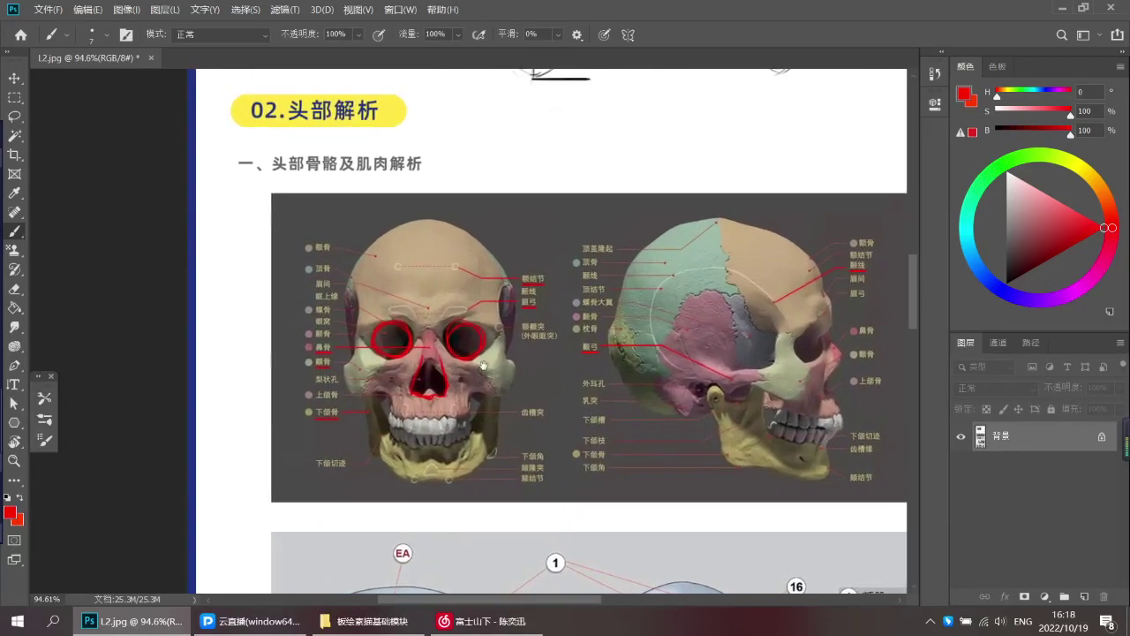
{"action": "scroll", "coordinate": [488, 362], "scroll_direction": "up", "scroll_amount": 2}
{"action": "scroll", "coordinate": [550, 431], "scroll_direction": "down", "scroll_amount": 3}
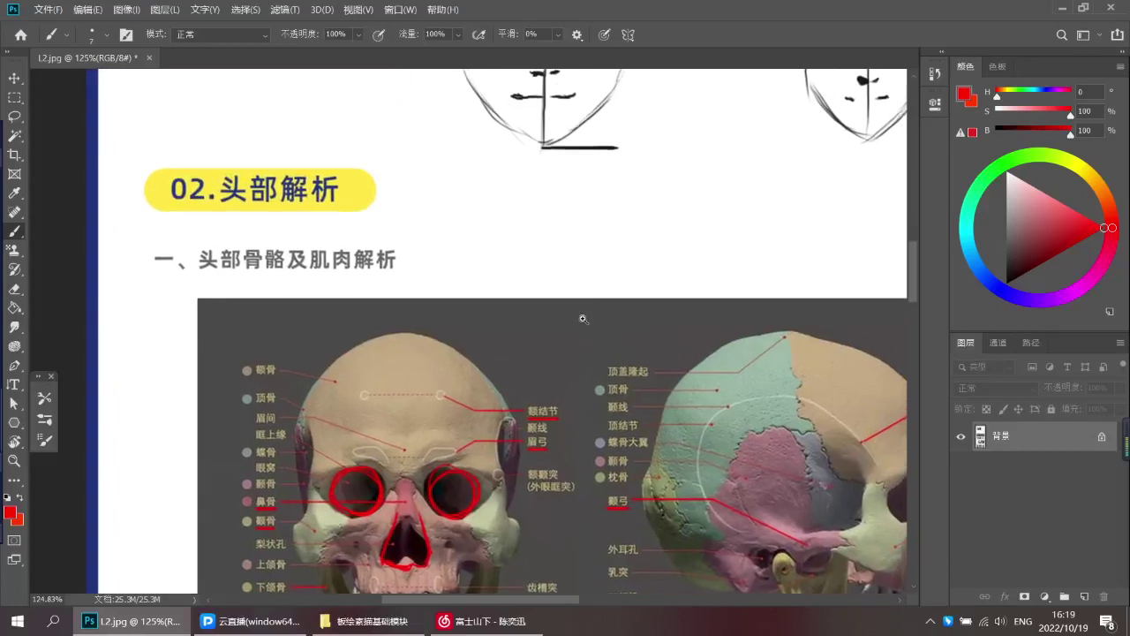
{"action": "scroll", "coordinate": [598, 318], "scroll_direction": "down", "scroll_amount": 1}
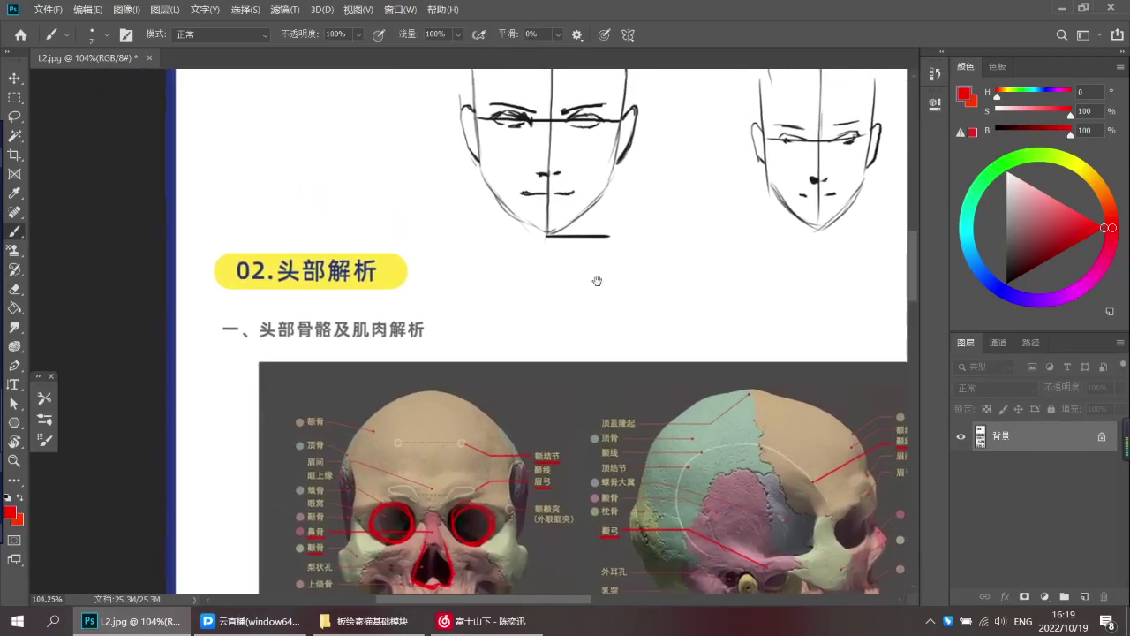
Draw a red eye-socket outline around the left-hand eye of the first face
{"action": "mouse_move", "coordinate": [492, 110]}
{"action": "left_mouse_down"}
{"action": "mouse_move", "coordinate": [489, 142]}
{"action": "mouse_move", "coordinate": [490, 133]}
{"action": "left_mouse_up"}
{"action": "key", "text": "ctrl+z"}
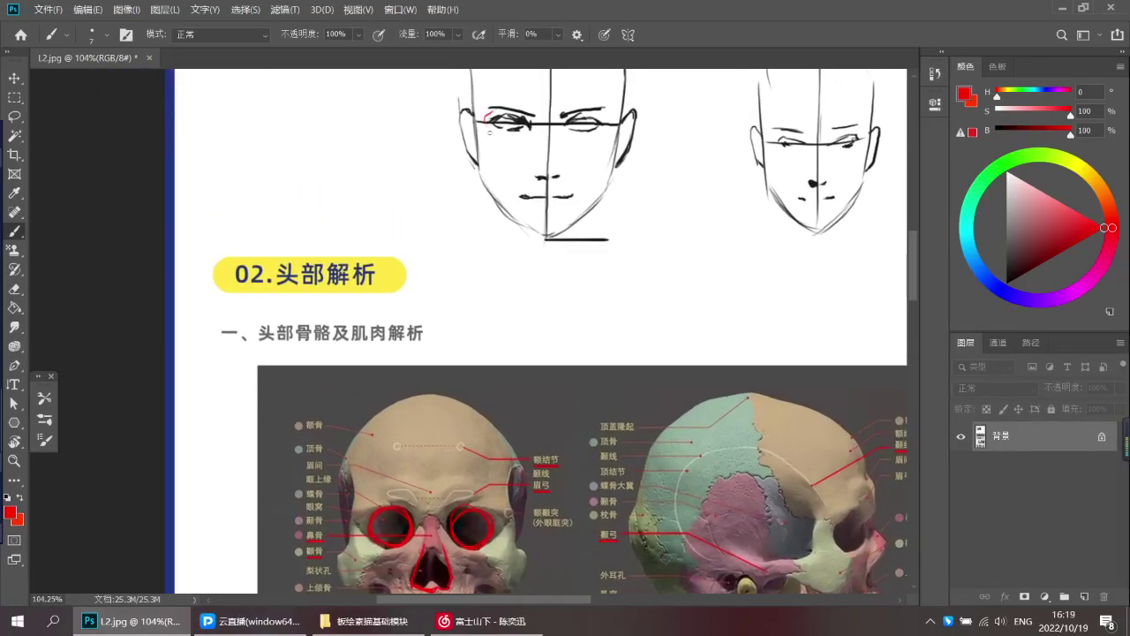
{"action": "key", "text": "ctrl+z"}
{"action": "left_click_drag", "start_coordinate": [538, 124], "coordinate": [538, 135]}
{"action": "key", "text": "ctrl+z"}
{"action": "key", "text": "ctrl+z"}
{"action": "left_click_drag", "start_coordinate": [504, 141], "coordinate": [534, 143]}
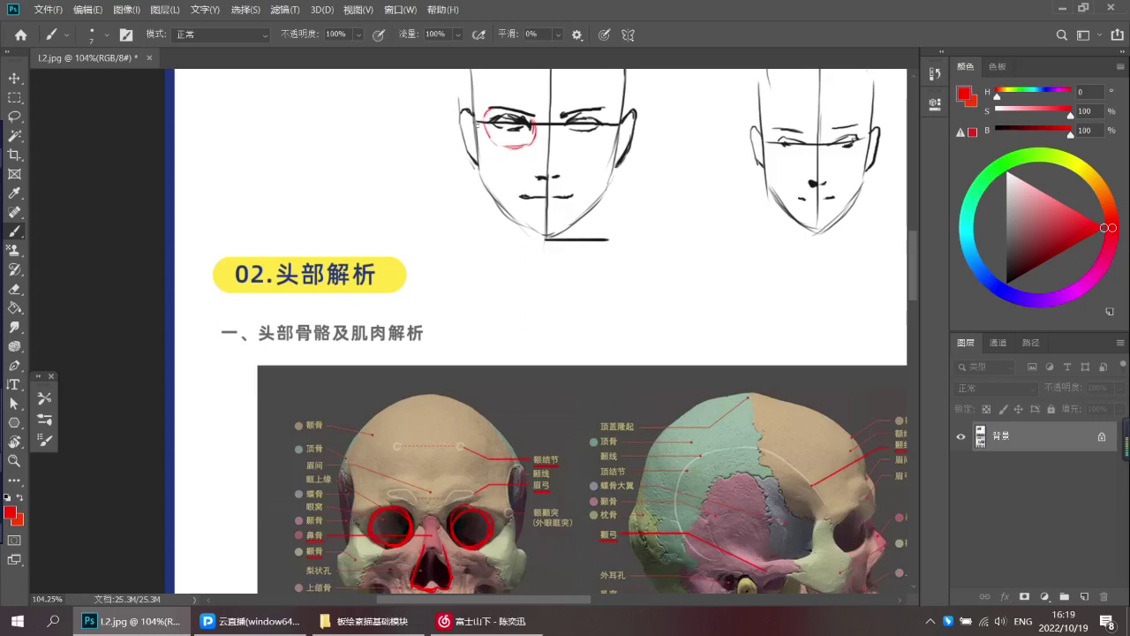
Draw a matching red eye-socket outline around the right-hand eye of the first face
{"action": "scroll", "coordinate": [587, 142], "scroll_direction": "down", "scroll_amount": 2}
{"action": "scroll", "coordinate": [615, 204], "scroll_direction": "down", "scroll_amount": 1}
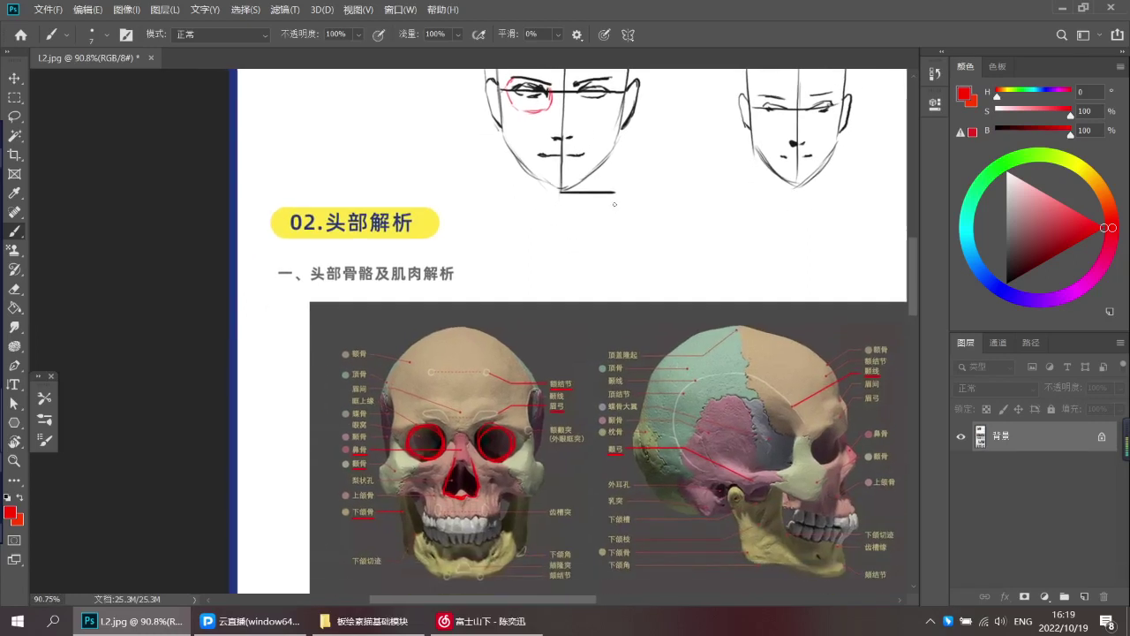
{"action": "key", "text": "ctrl+z"}
{"action": "mouse_move", "coordinate": [615, 226]}
{"action": "left_mouse_down"}
{"action": "mouse_move", "coordinate": [637, 203]}
{"action": "mouse_move", "coordinate": [654, 217]}
{"action": "left_mouse_up"}
{"action": "key", "text": "ctrl+z"}
{"action": "key", "text": "ctrl+z"}
{"action": "left_click_drag", "start_coordinate": [588, 121], "coordinate": [610, 121]}
{"action": "left_click_drag", "start_coordinate": [585, 92], "coordinate": [581, 157]}
{"action": "key", "text": "ctrl+z"}
{"action": "key", "text": "ctrl+z"}
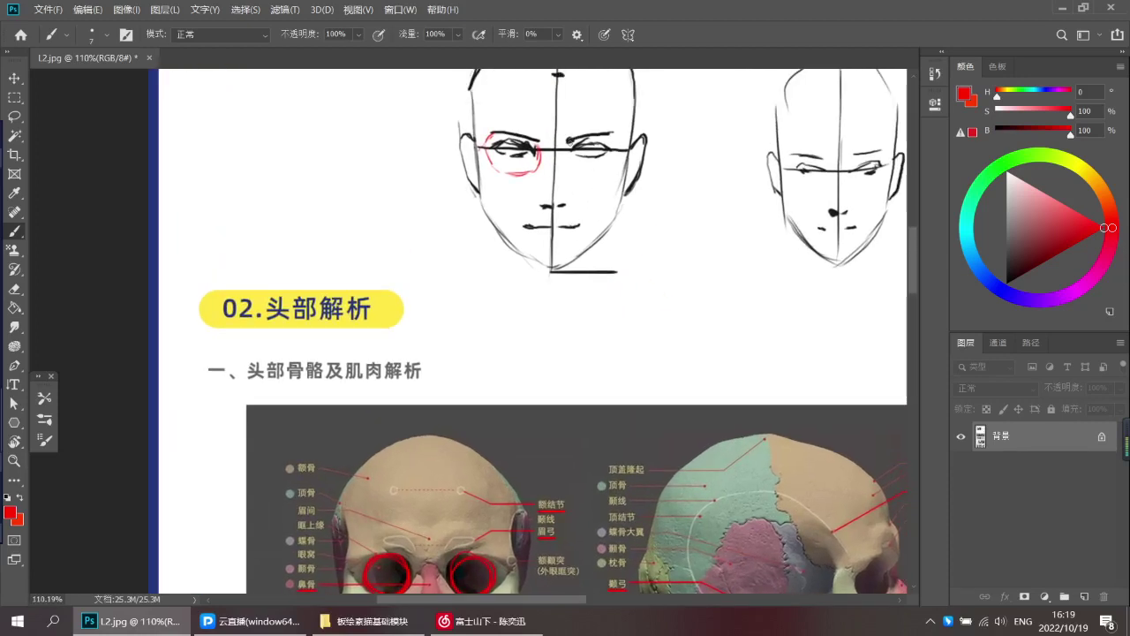
{"action": "key", "text": "ctrl+z"}
{"action": "key", "text": "ctrl+z"}
{"action": "key", "text": "ctrl+z"}
{"action": "left_click_drag", "start_coordinate": [585, 172], "coordinate": [594, 172]}
Trace a wider, angular red outline around the left-hand eye socket of the frontal skull
{"action": "left_click_drag", "start_coordinate": [478, 387], "coordinate": [507, 255]}
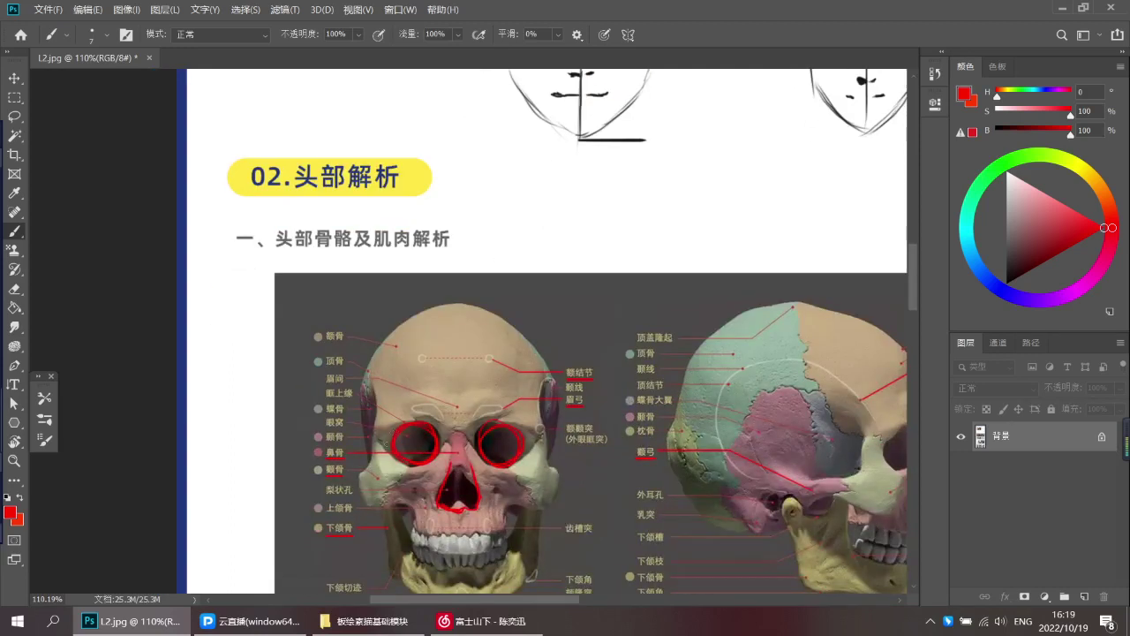
{"action": "scroll", "coordinate": [395, 472], "scroll_direction": "up", "scroll_amount": 2}
{"action": "mouse_move", "coordinate": [373, 406]}
{"action": "left_mouse_down"}
{"action": "mouse_move", "coordinate": [375, 475]}
{"action": "mouse_move", "coordinate": [448, 456]}
{"action": "mouse_move", "coordinate": [425, 460]}
{"action": "mouse_move", "coordinate": [379, 408]}
{"action": "mouse_move", "coordinate": [386, 381]}
{"action": "mouse_move", "coordinate": [442, 367]}
{"action": "mouse_move", "coordinate": [485, 385]}
{"action": "mouse_move", "coordinate": [484, 426]}
{"action": "left_mouse_up"}
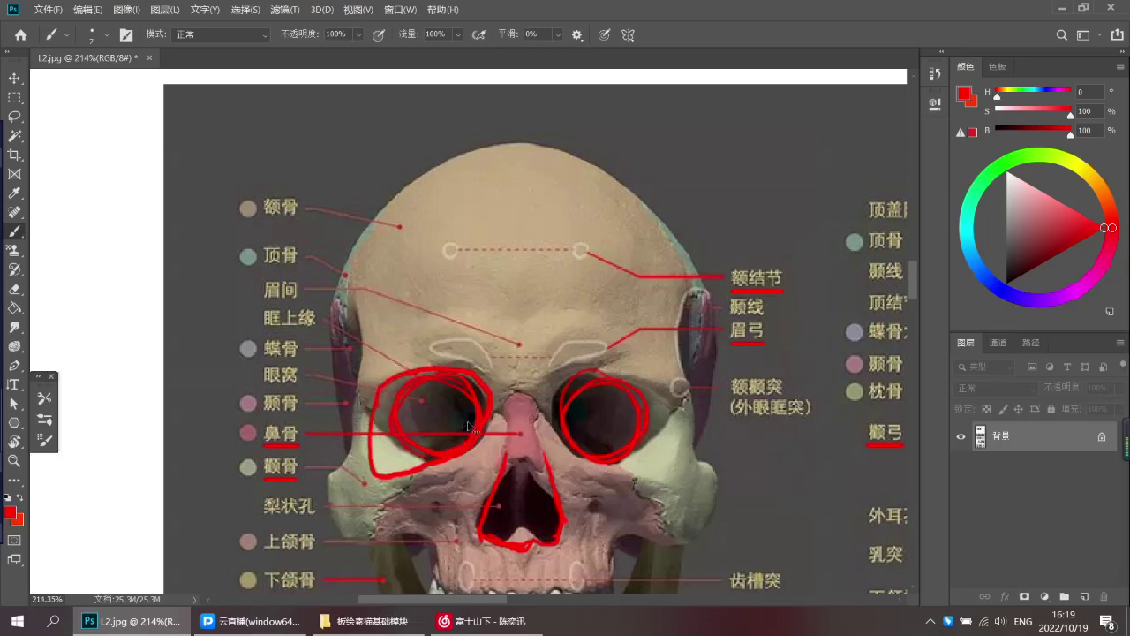
Link the first face's eye-socket outlines with red horizontal lines across the nose bridge at brow, eye and lower-socket level
{"action": "scroll", "coordinate": [548, 380], "scroll_direction": "down", "scroll_amount": 5}
{"action": "scroll", "coordinate": [549, 380], "scroll_direction": "up", "scroll_amount": 3}
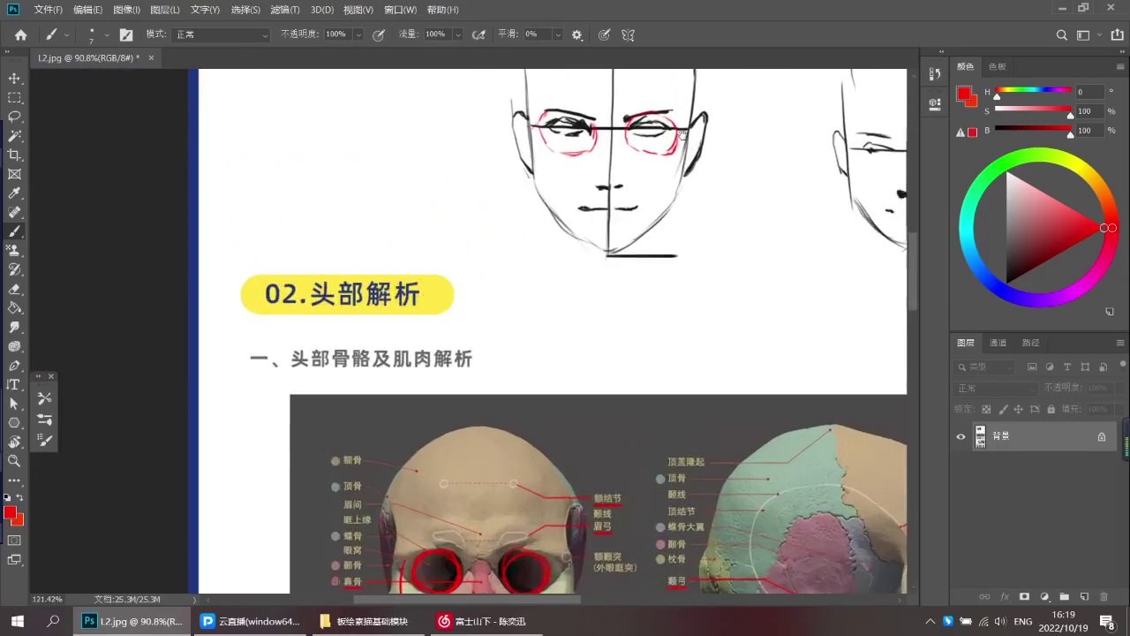
{"action": "scroll", "coordinate": [652, 129], "scroll_direction": "up", "scroll_amount": 3}
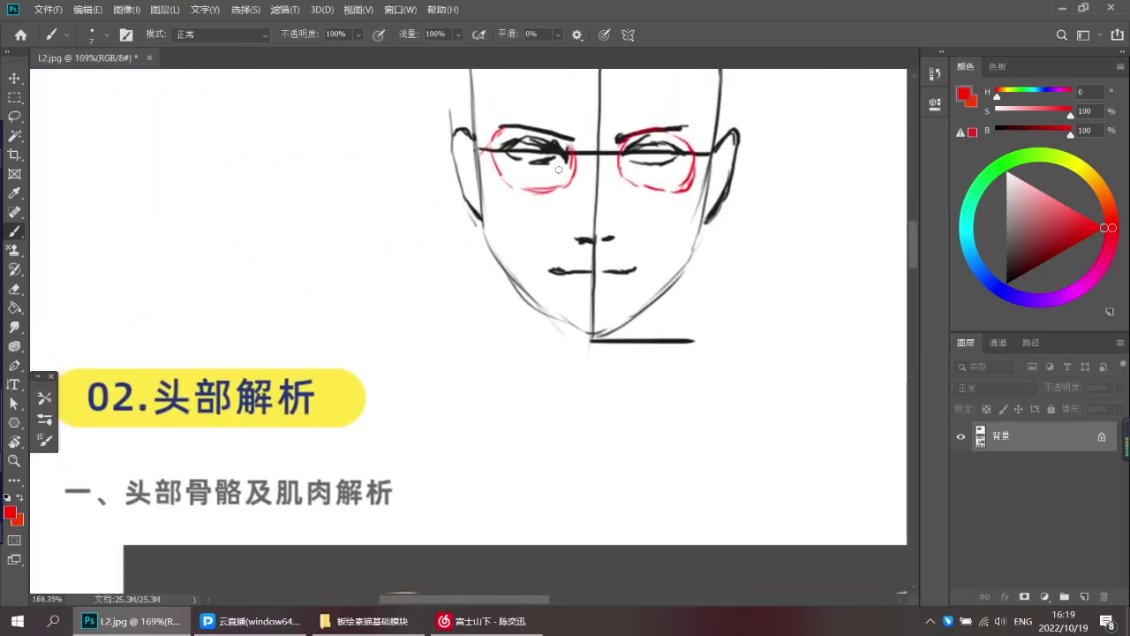
{"action": "left_click_drag", "start_coordinate": [564, 191], "coordinate": [634, 191]}
{"action": "key", "text": "ctrl+z"}
{"action": "left_click_drag", "start_coordinate": [562, 189], "coordinate": [637, 187]}
{"action": "key", "text": "ctrl+z"}
{"action": "left_click_drag", "start_coordinate": [574, 133], "coordinate": [611, 133]}
{"action": "key", "text": "ctrl+z"}
{"action": "left_click_drag", "start_coordinate": [568, 187], "coordinate": [638, 187]}
{"action": "key", "text": "ctrl+z"}
{"action": "key", "text": "ctrl+z"}
{"action": "left_click_drag", "start_coordinate": [570, 158], "coordinate": [642, 155]}
{"action": "key", "text": "ctrl+z"}
{"action": "key", "text": "ctrl+z"}
{"action": "scroll", "coordinate": [574, 183], "scroll_direction": "up", "scroll_amount": 1}
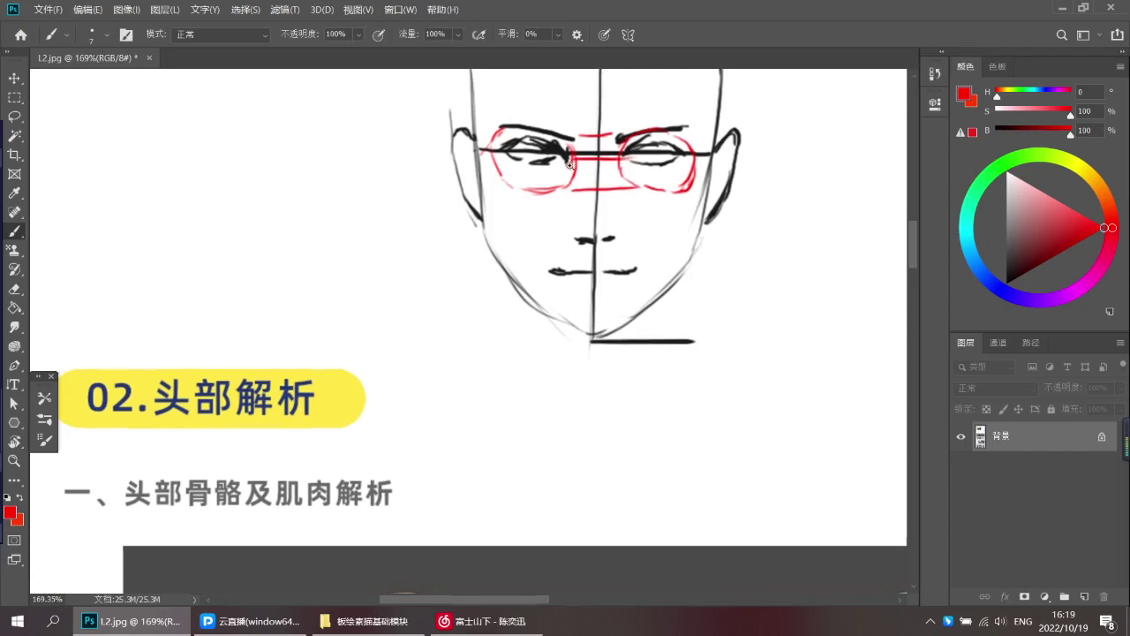
Mark the inner edge of the left-hand eye socket with a short red curve beside the nose root on the woman's portrait
{"action": "scroll", "coordinate": [528, 172], "scroll_direction": "down", "scroll_amount": 3}
{"action": "left_click_drag", "start_coordinate": [507, 242], "coordinate": [460, 233]}
{"action": "scroll", "coordinate": [459, 233], "scroll_direction": "down", "scroll_amount": 1}
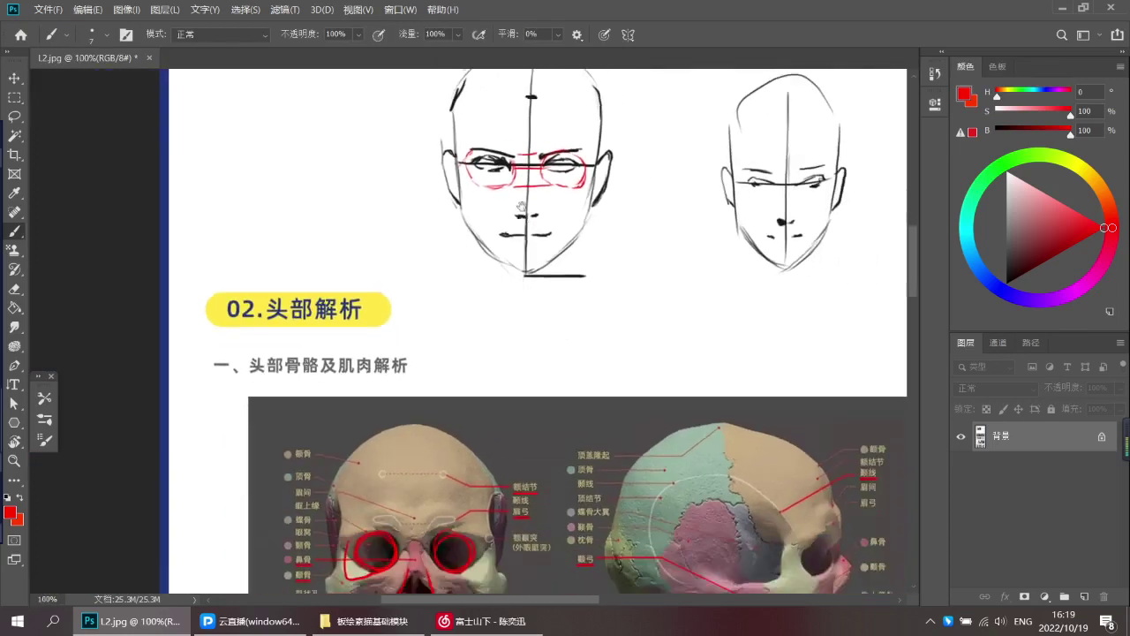
{"action": "scroll", "coordinate": [395, 101], "scroll_direction": "up", "scroll_amount": 5}
{"action": "scroll", "coordinate": [395, 101], "scroll_direction": "up", "scroll_amount": 3}
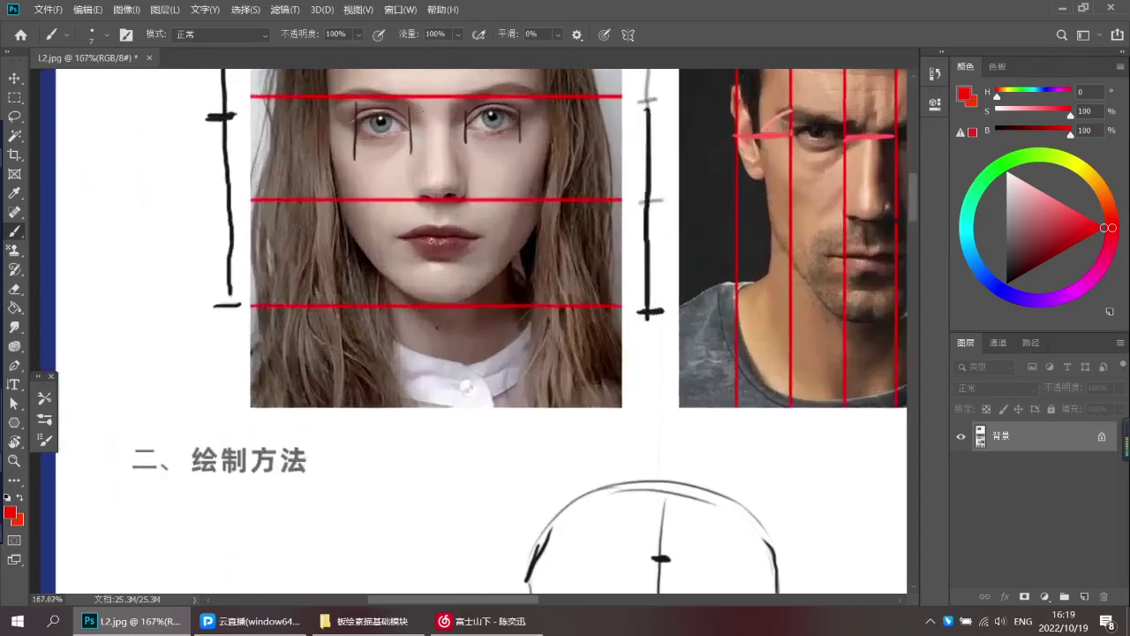
{"action": "key", "text": "ctrl+z"}
{"action": "left_click_drag", "start_coordinate": [415, 105], "coordinate": [428, 130]}
{"action": "key", "text": "ctrl+z"}
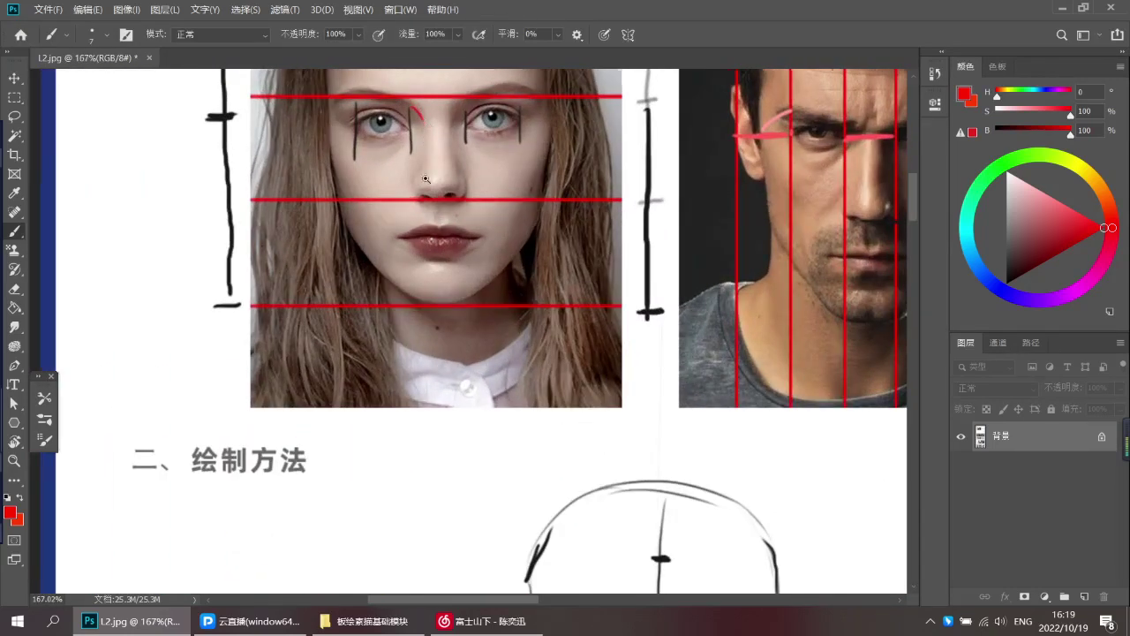
{"action": "scroll", "coordinate": [310, 232], "scroll_direction": "down", "scroll_amount": 2}
{"action": "left_click_drag", "start_coordinate": [277, 207], "coordinate": [277, 208]}
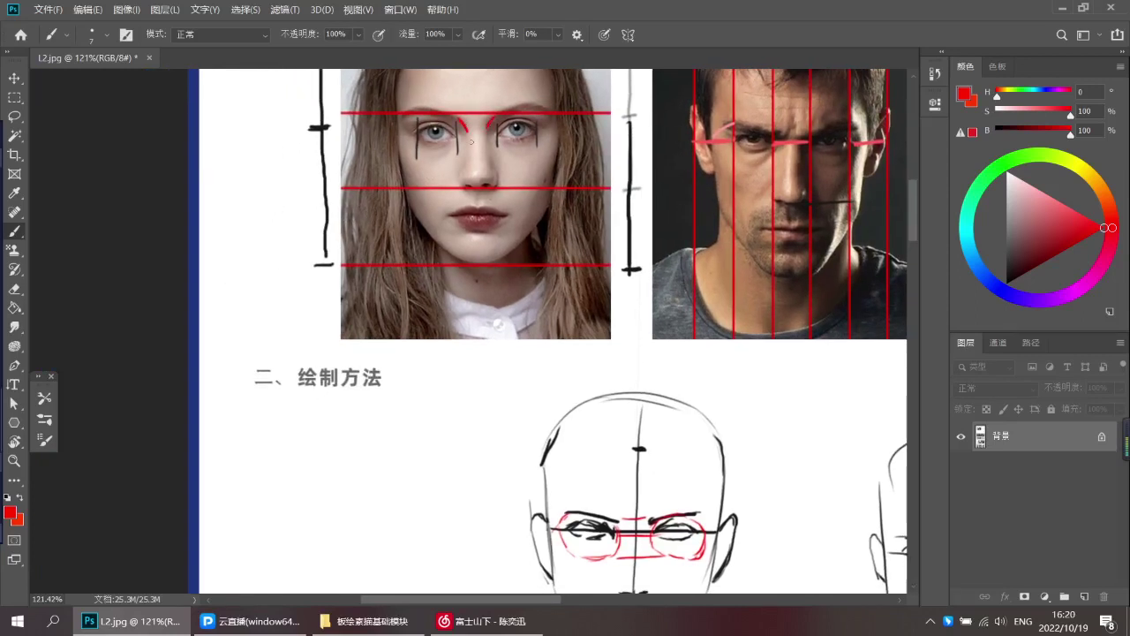
{"action": "scroll", "coordinate": [484, 139], "scroll_direction": "up", "scroll_amount": 3}
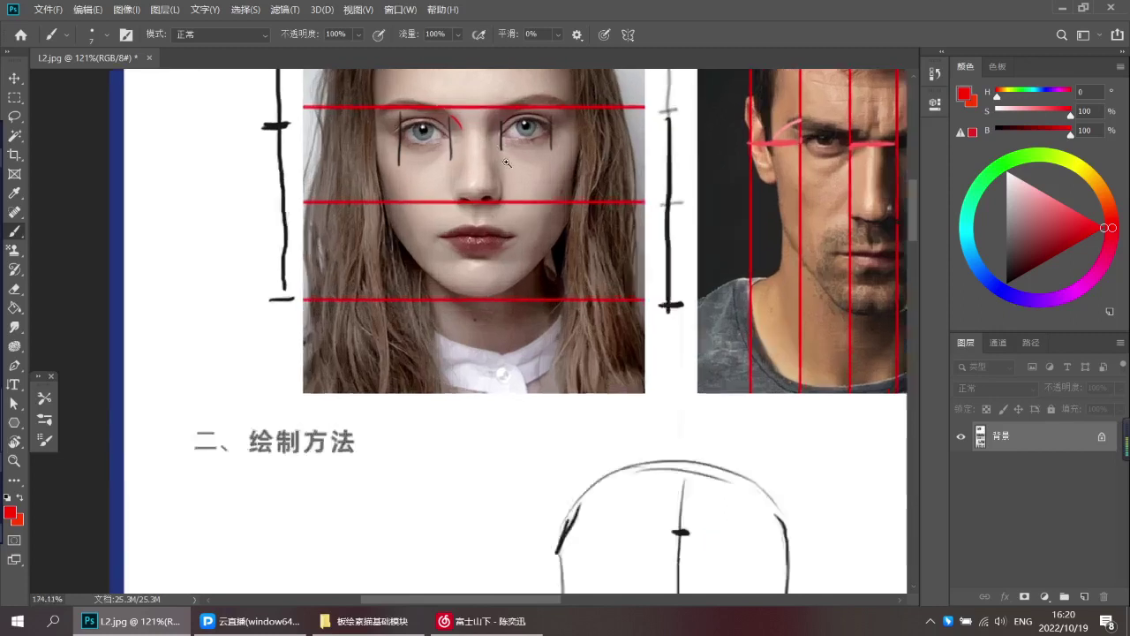
Mark the lower socket edge under the woman's left-hand eye and outline the nose root between her eyes in red
{"action": "left_click_drag", "start_coordinate": [386, 157], "coordinate": [419, 165]}
{"action": "mouse_move", "coordinate": [491, 103]}
{"action": "left_mouse_down"}
{"action": "mouse_move", "coordinate": [459, 105]}
{"action": "mouse_move", "coordinate": [477, 165]}
{"action": "mouse_move", "coordinate": [555, 129]}
{"action": "mouse_move", "coordinate": [397, 138]}
{"action": "mouse_move", "coordinate": [594, 129]}
{"action": "left_mouse_up"}
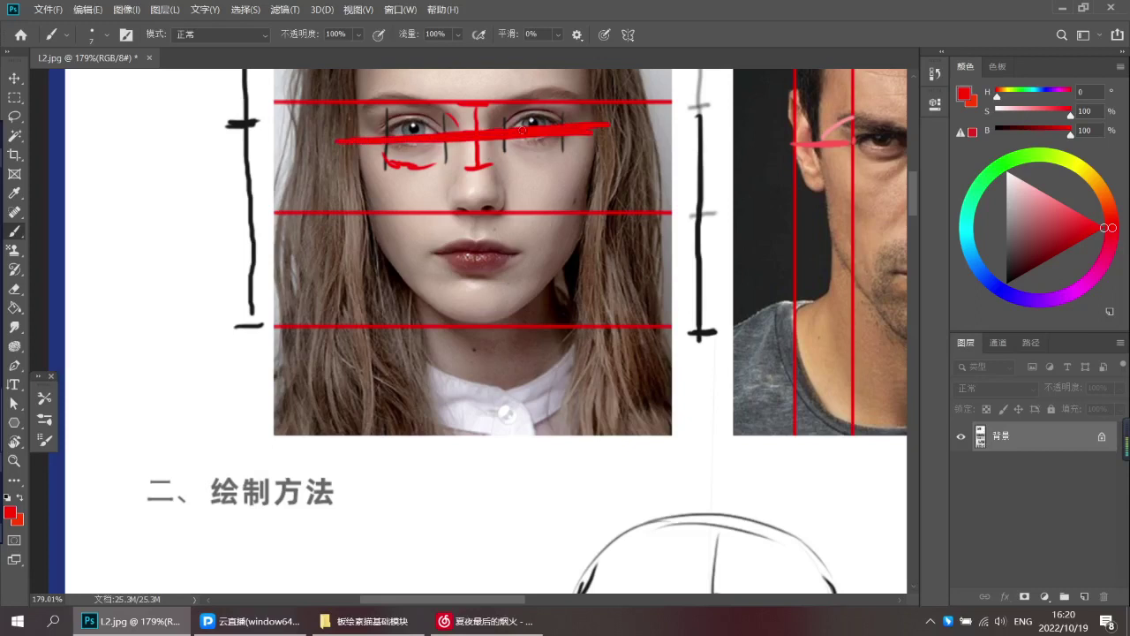
{"action": "key", "text": "ctrl+z"}
{"action": "key", "text": "ctrl+z"}
{"action": "key", "text": "ctrl+z"}
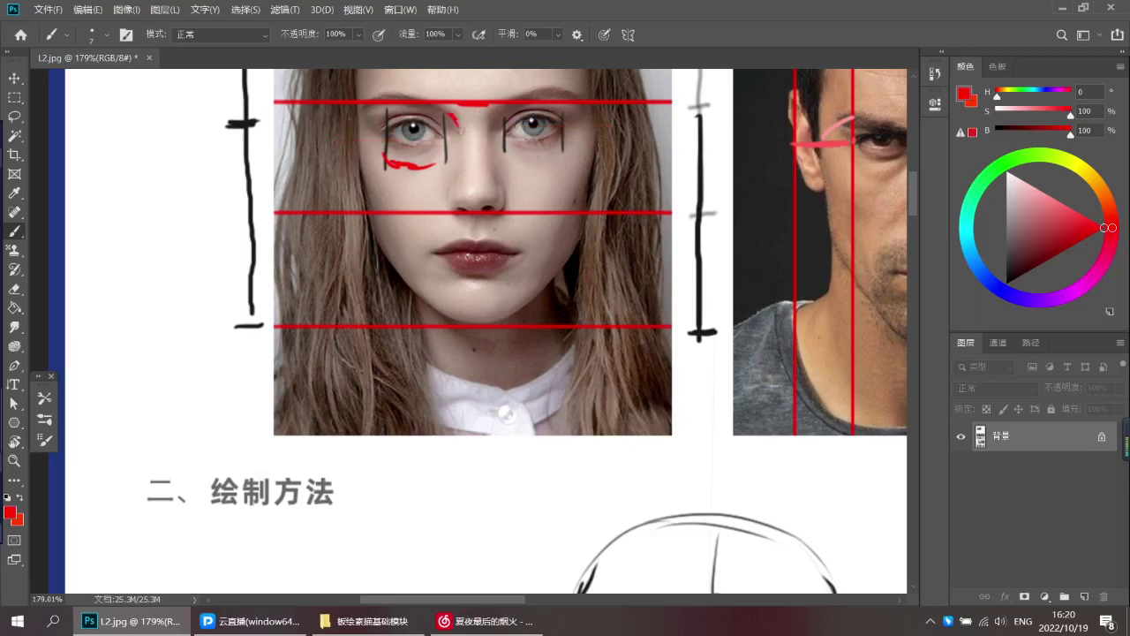
{"action": "mouse_move", "coordinate": [496, 110]}
{"action": "left_mouse_down"}
{"action": "mouse_move", "coordinate": [465, 124]}
{"action": "mouse_move", "coordinate": [493, 135]}
{"action": "left_mouse_up"}
{"action": "left_click_drag", "start_coordinate": [496, 176], "coordinate": [433, 182]}
Draw slanted red cheekbone strokes below both eye sockets on the first drawn face
{"action": "left_click_drag", "start_coordinate": [583, 303], "coordinate": [565, 283]}
{"action": "left_click_drag", "start_coordinate": [586, 308], "coordinate": [586, 289]}
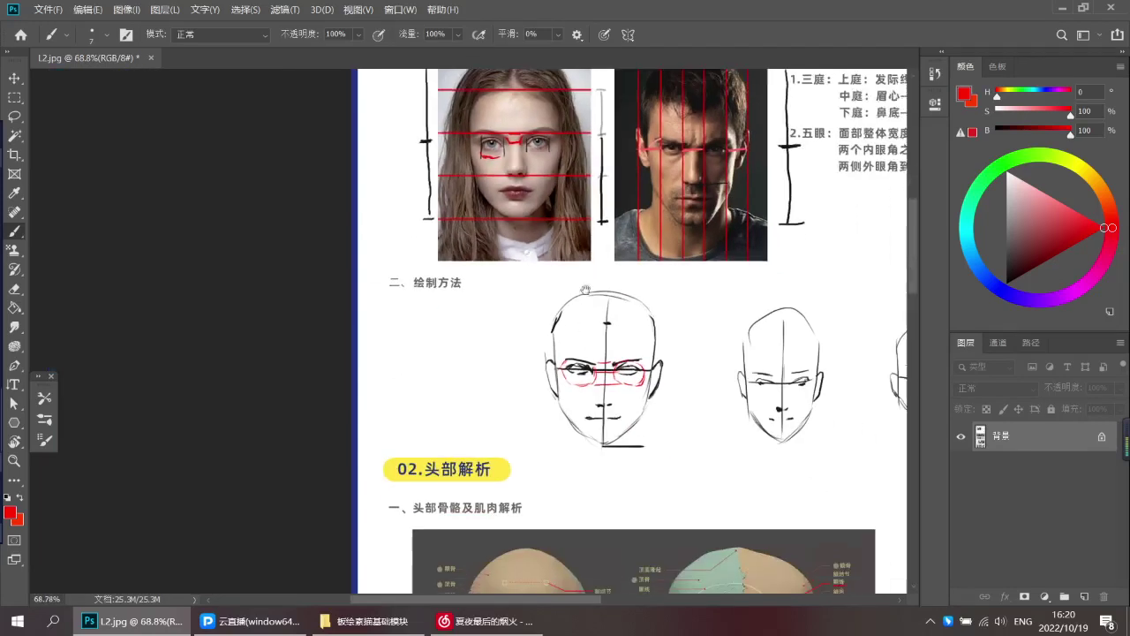
{"action": "scroll", "coordinate": [585, 290], "scroll_direction": "down", "scroll_amount": 2}
{"action": "scroll", "coordinate": [552, 351], "scroll_direction": "down", "scroll_amount": 3}
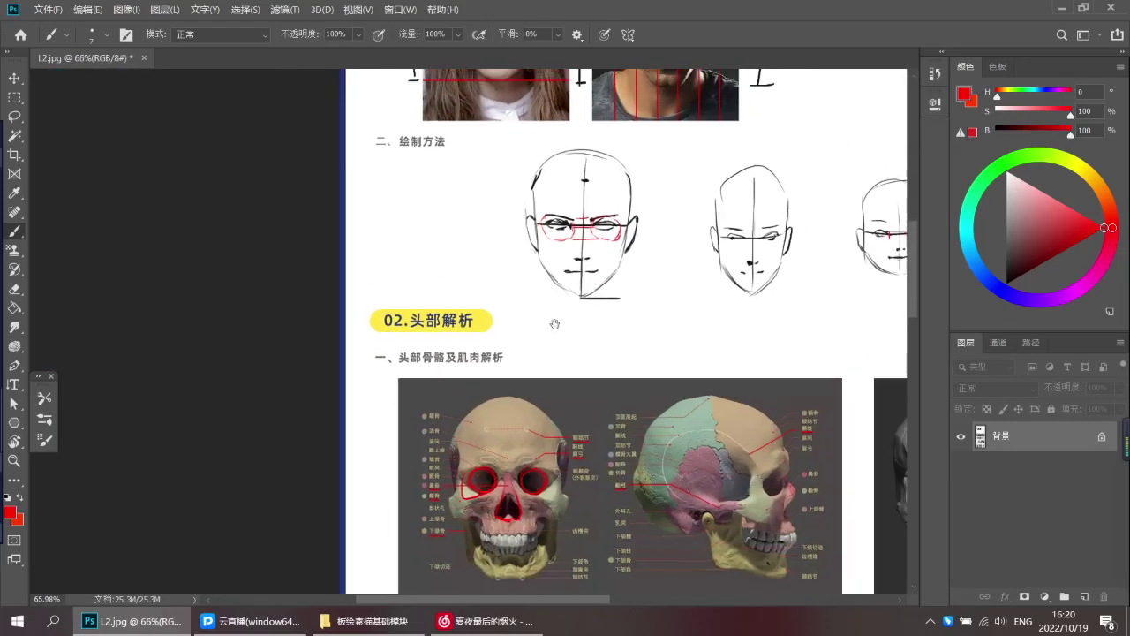
{"action": "scroll", "coordinate": [554, 324], "scroll_direction": "down", "scroll_amount": 3}
{"action": "scroll", "coordinate": [549, 313], "scroll_direction": "down", "scroll_amount": 1}
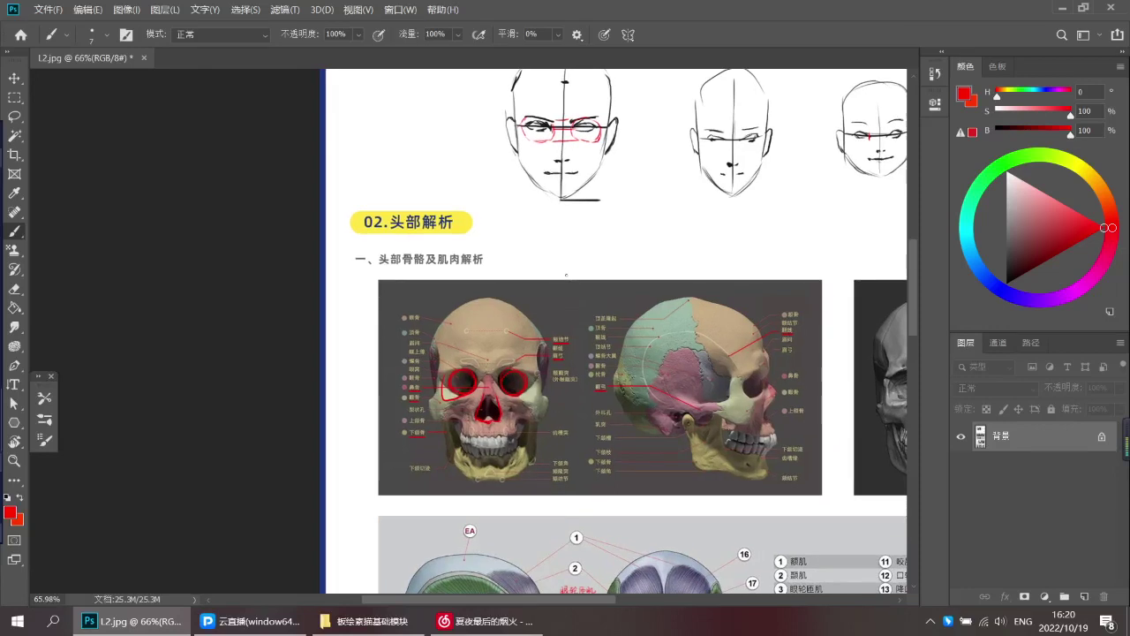
{"action": "scroll", "coordinate": [566, 274], "scroll_direction": "up", "scroll_amount": 2}
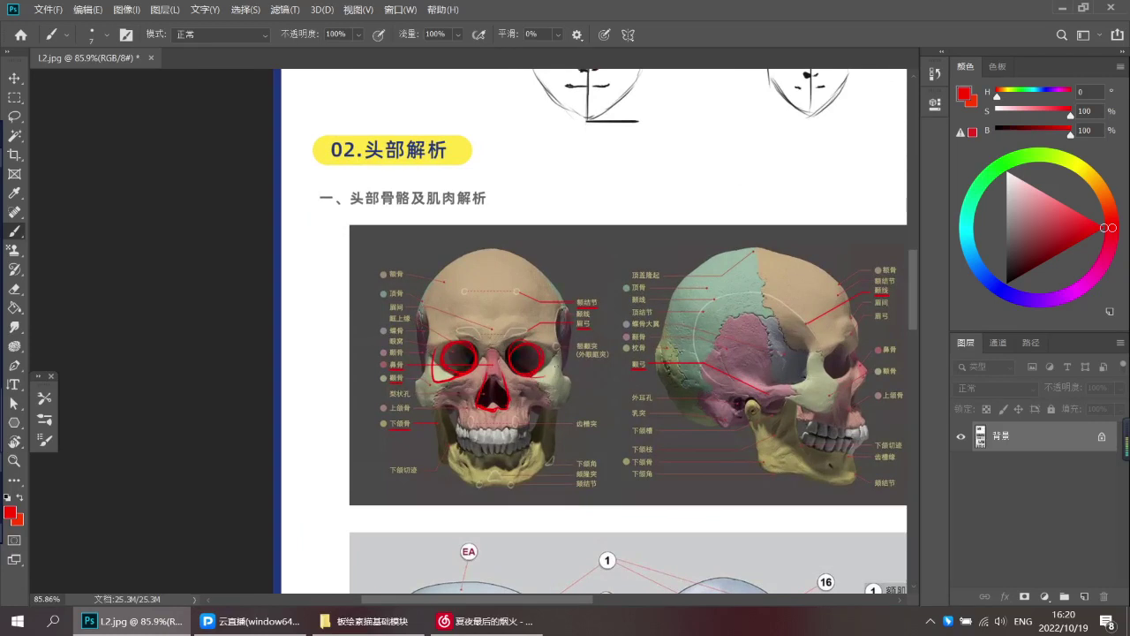
{"action": "scroll", "coordinate": [576, 338], "scroll_direction": "up", "scroll_amount": 2}
{"action": "scroll", "coordinate": [613, 295], "scroll_direction": "up", "scroll_amount": 2}
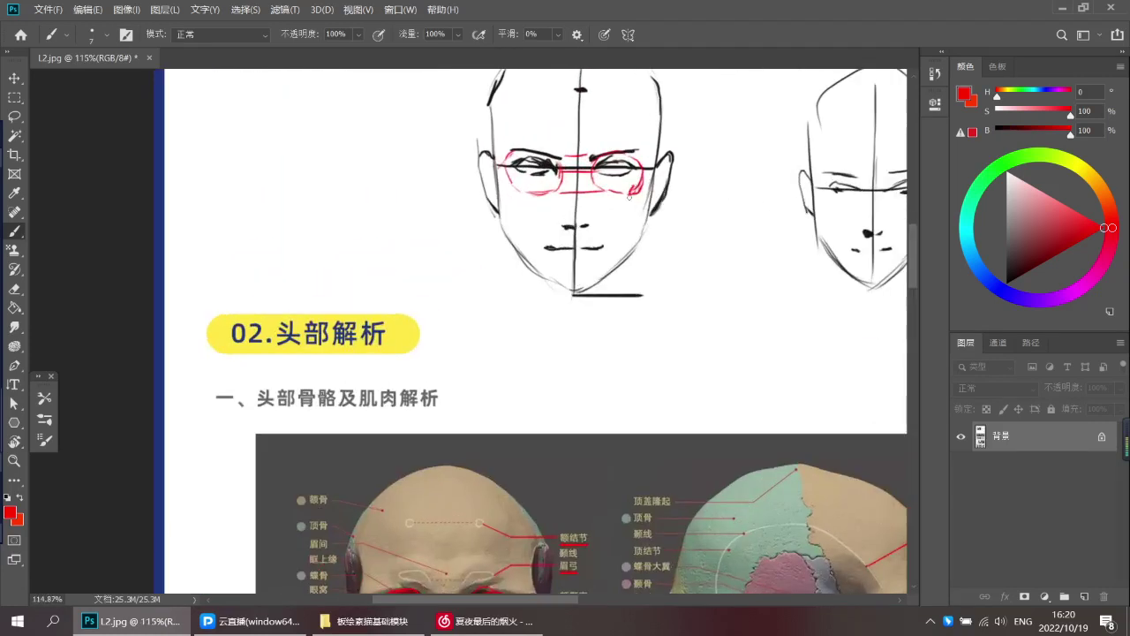
{"action": "left_click_drag", "start_coordinate": [637, 186], "coordinate": [625, 221]}
{"action": "left_click_drag", "start_coordinate": [514, 188], "coordinate": [530, 232]}
Frame the 眉弓 and 颧骨 labels beside the frontal skull in red
{"action": "left_click_drag", "start_coordinate": [546, 346], "coordinate": [553, 304]}
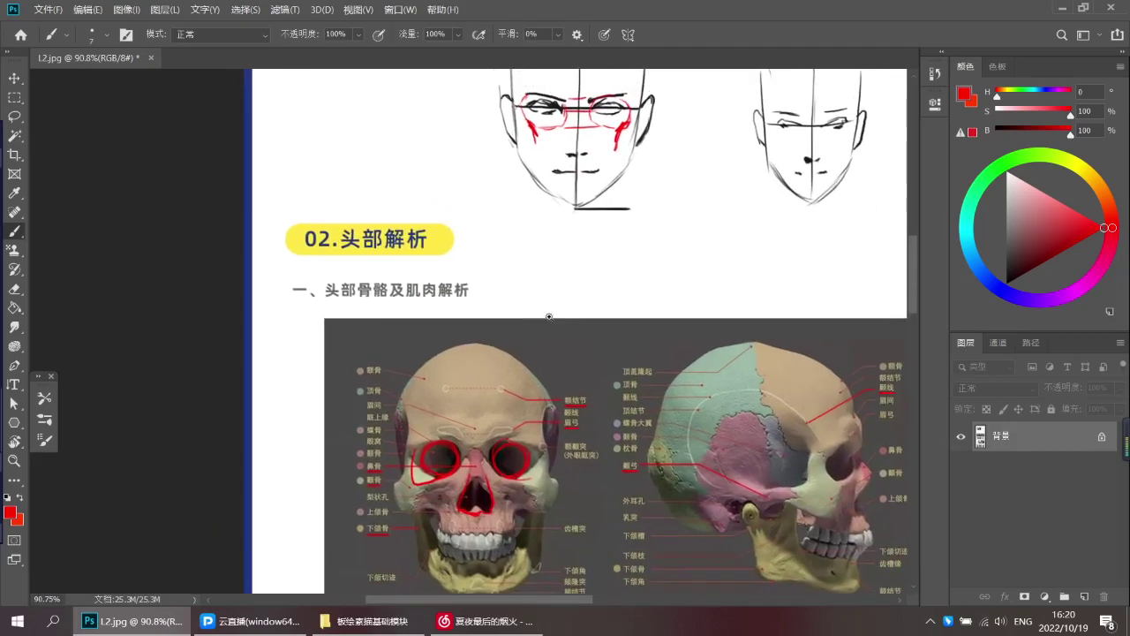
{"action": "left_click_drag", "start_coordinate": [528, 350], "coordinate": [543, 300]}
{"action": "left_click_drag", "start_coordinate": [496, 390], "coordinate": [516, 410]}
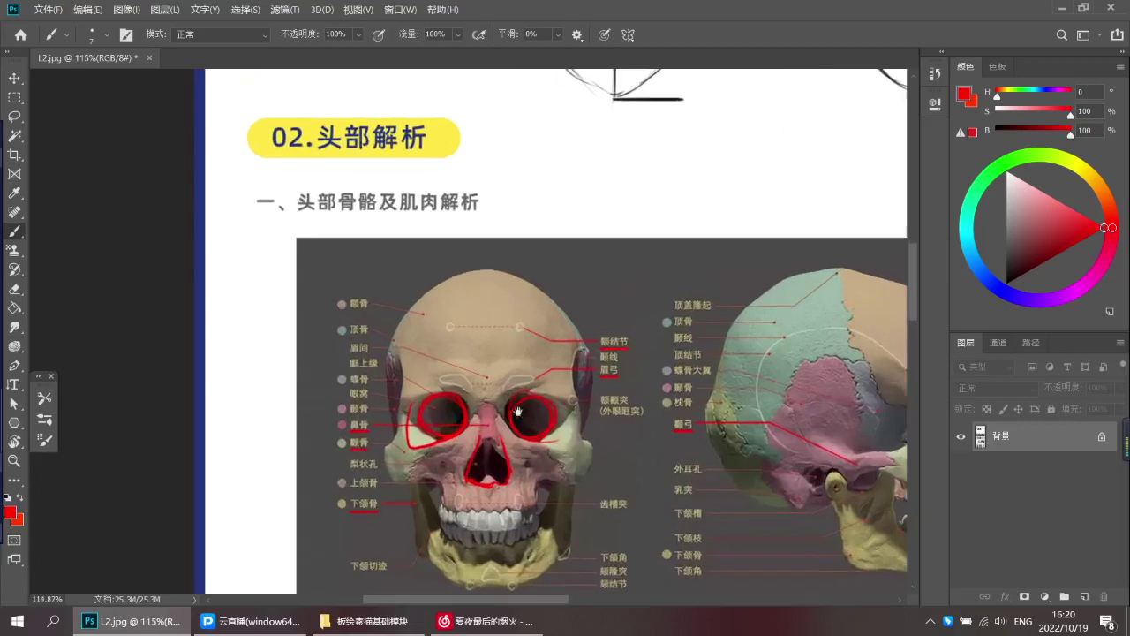
{"action": "scroll", "coordinate": [518, 412], "scroll_direction": "down", "scroll_amount": 1}
{"action": "scroll", "coordinate": [508, 406], "scroll_direction": "up", "scroll_amount": 2}
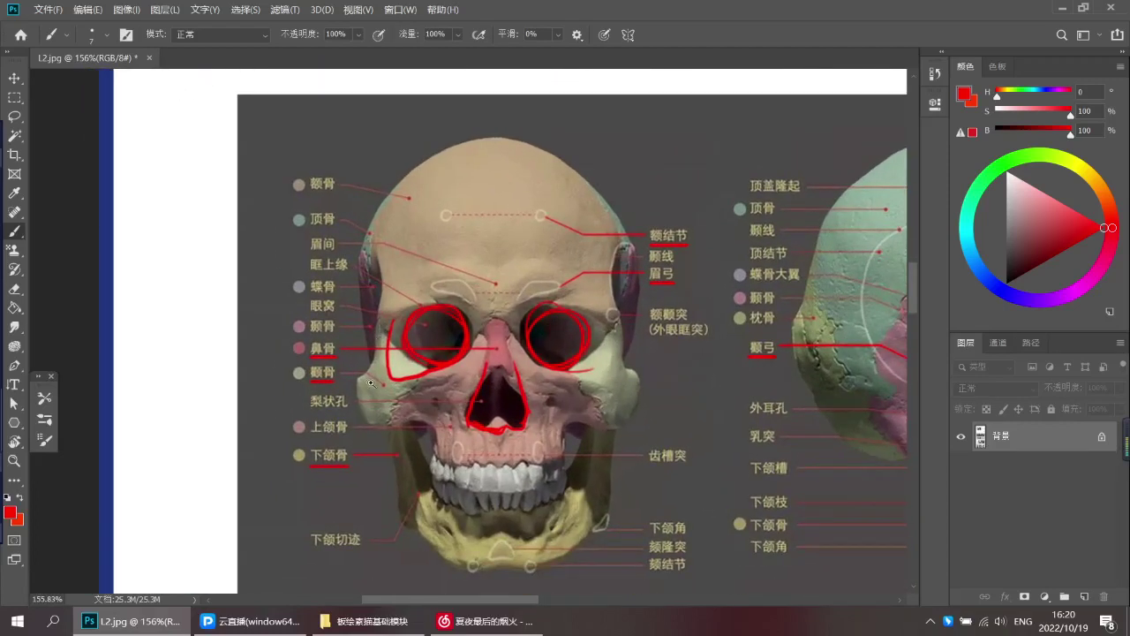
{"action": "scroll", "coordinate": [371, 382], "scroll_direction": "down", "scroll_amount": 1}
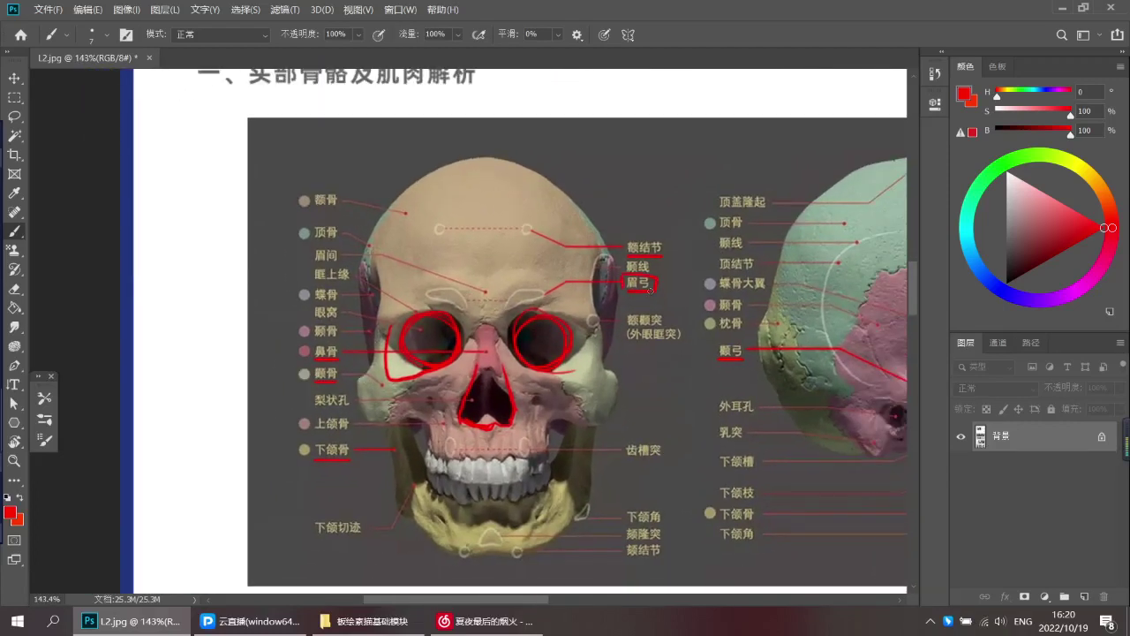
{"action": "key", "text": "ctrl+z"}
{"action": "scroll", "coordinate": [436, 352], "scroll_direction": "down", "scroll_amount": 2}
{"action": "scroll", "coordinate": [435, 406], "scroll_direction": "up", "scroll_amount": 5}
{"action": "left_click_drag", "start_coordinate": [432, 460], "coordinate": [428, 364]}
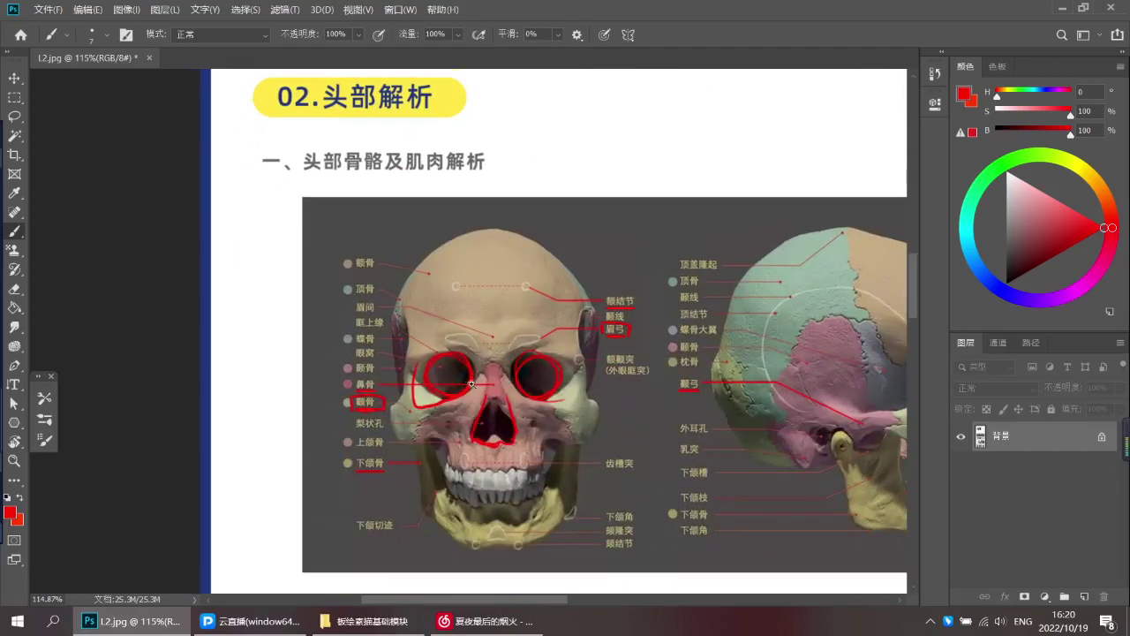
Try a short red horizontal stroke across the nasal bone of the frontal skull
{"action": "scroll", "coordinate": [470, 384], "scroll_direction": "up", "scroll_amount": 2}
{"action": "mouse_move", "coordinate": [485, 377]}
{"action": "left_mouse_down"}
{"action": "mouse_move", "coordinate": [471, 359]}
{"action": "mouse_move", "coordinate": [497, 399]}
{"action": "mouse_move", "coordinate": [471, 370]}
{"action": "mouse_move", "coordinate": [489, 364]}
{"action": "left_mouse_up"}
{"action": "key", "text": "ctrl+z"}
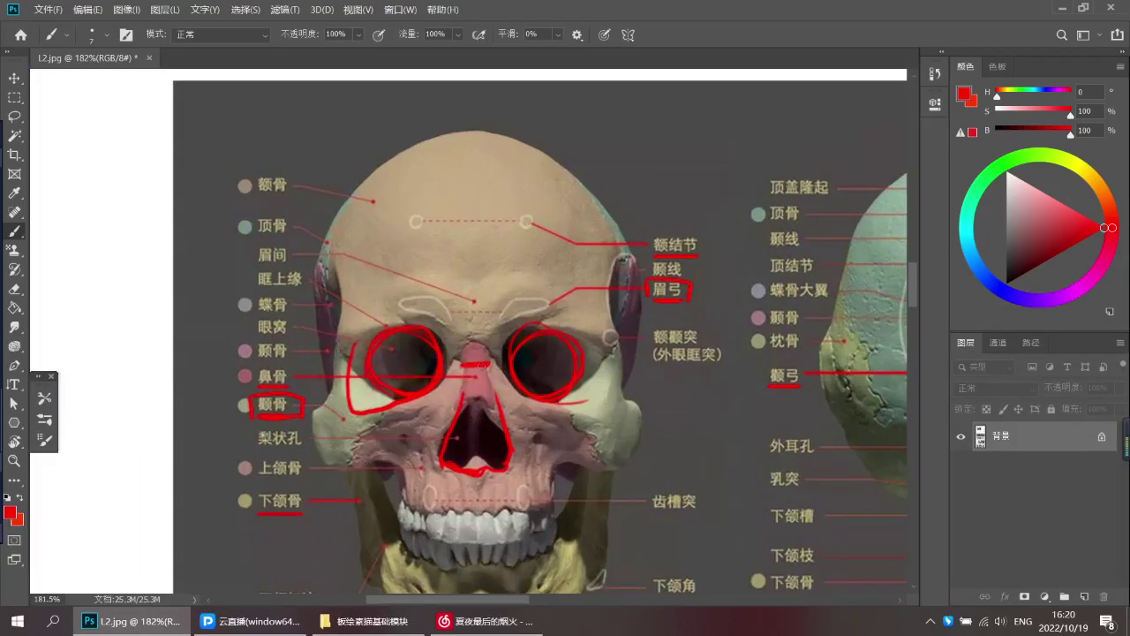
{"action": "scroll", "coordinate": [485, 380], "scroll_direction": "down", "scroll_amount": 3}
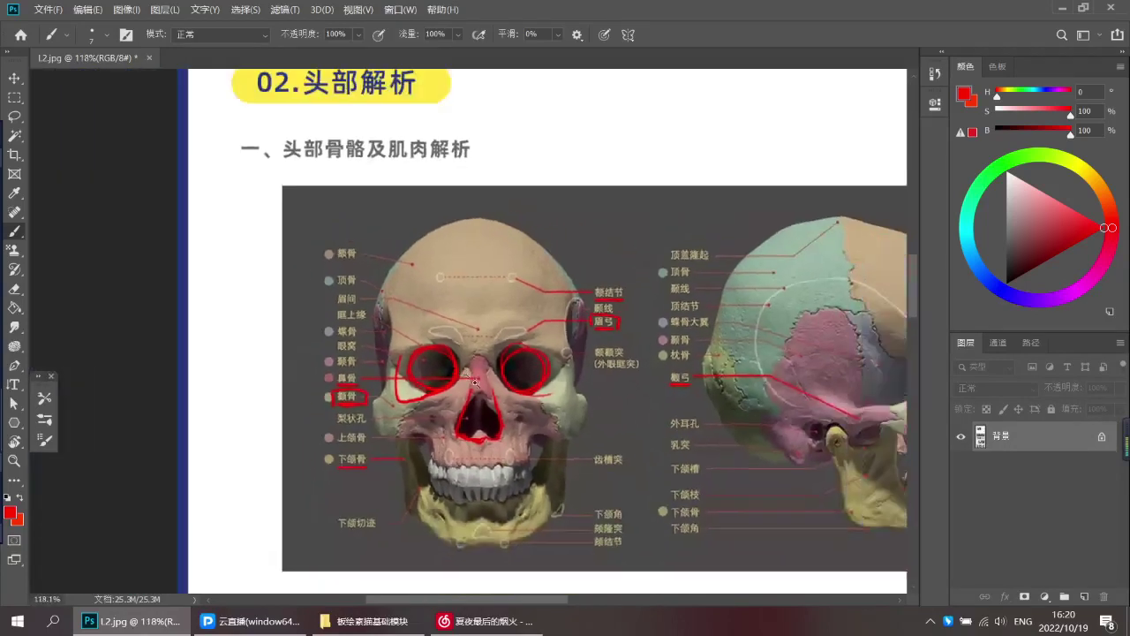
{"action": "scroll", "coordinate": [470, 372], "scroll_direction": "down", "scroll_amount": 2}
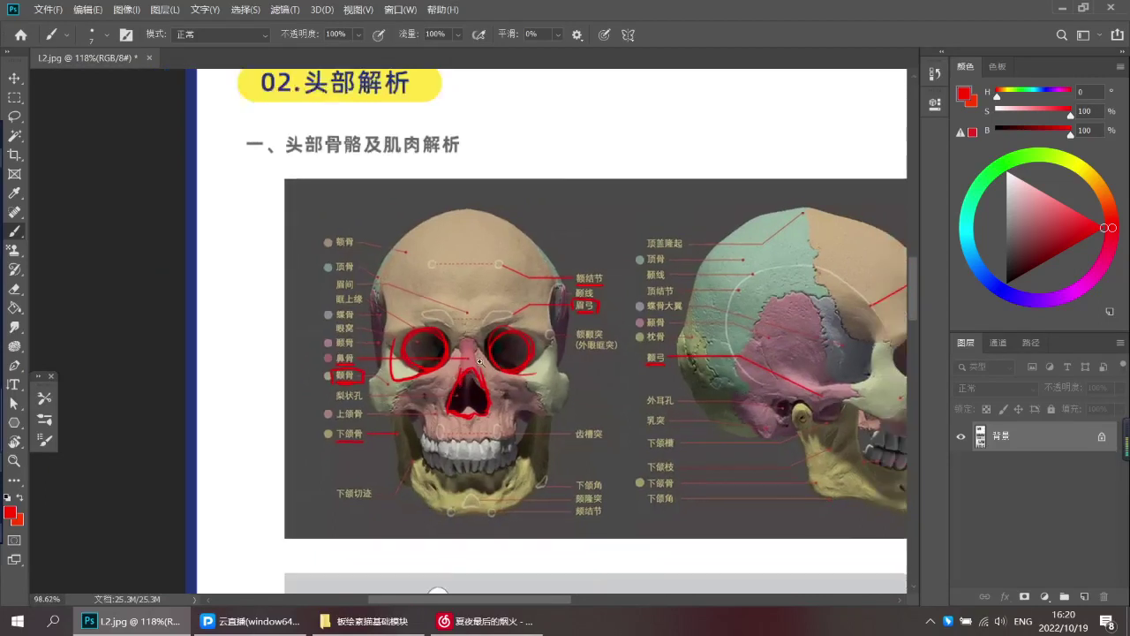
Draw the nose root, bridge side and nose tip in red on the first drawn face
{"action": "left_click_drag", "start_coordinate": [503, 298], "coordinate": [507, 412]}
{"action": "scroll", "coordinate": [568, 157], "scroll_direction": "up", "scroll_amount": 2}
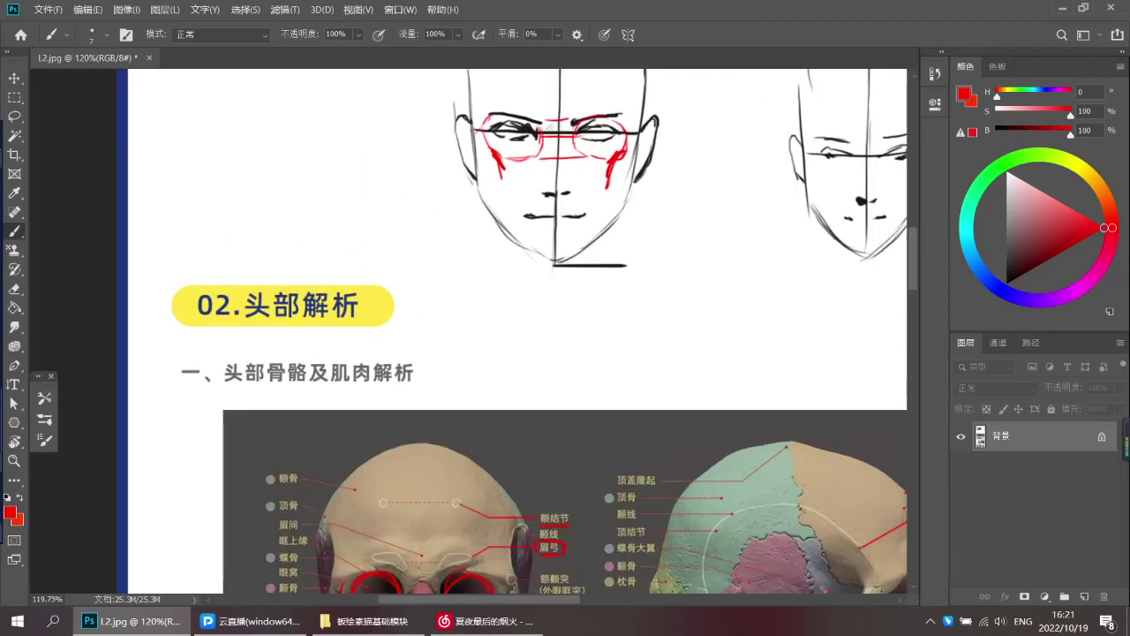
{"action": "scroll", "coordinate": [556, 150], "scroll_direction": "up", "scroll_amount": 1}
{"action": "mouse_move", "coordinate": [556, 141]}
{"action": "left_mouse_down"}
{"action": "mouse_move", "coordinate": [569, 143]}
{"action": "mouse_move", "coordinate": [553, 164]}
{"action": "left_mouse_up"}
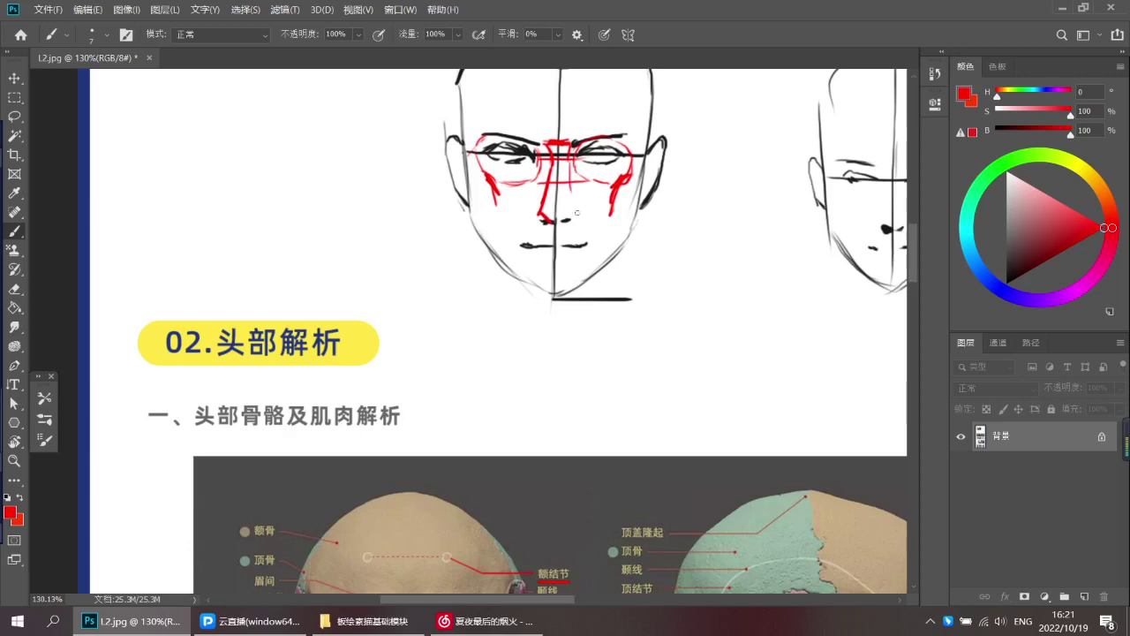
{"action": "left_click_drag", "start_coordinate": [561, 144], "coordinate": [562, 217]}
{"action": "key", "text": "ctrl+z"}
Trace the side of the upper nose bridge with a red line on the man's portrait
{"action": "scroll", "coordinate": [570, 222], "scroll_direction": "down", "scroll_amount": 3}
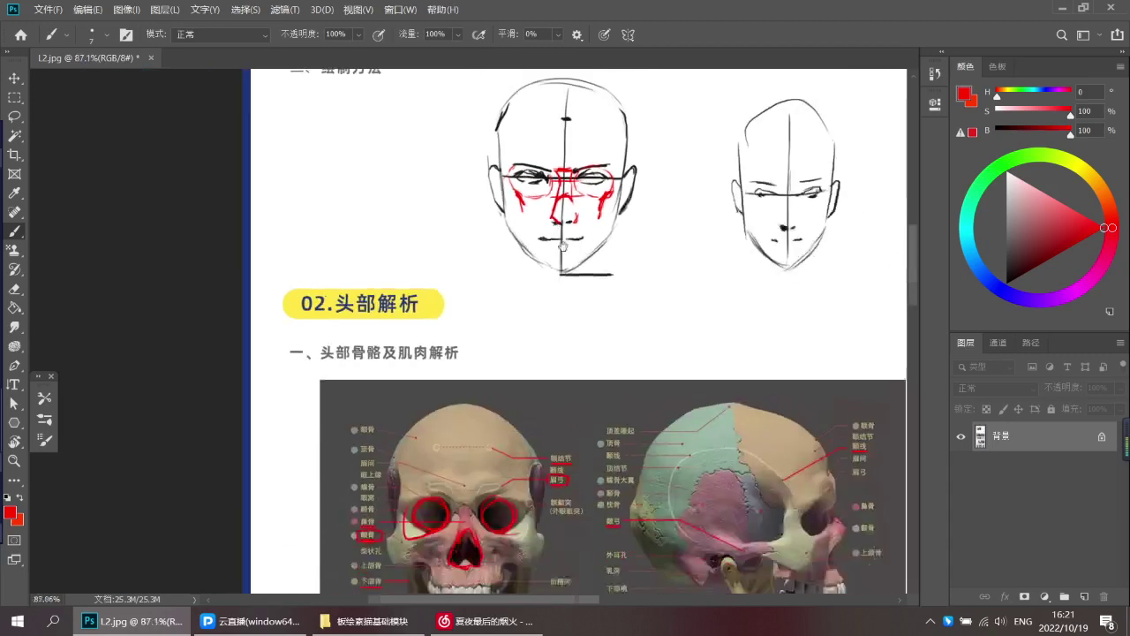
{"action": "scroll", "coordinate": [581, 390], "scroll_direction": "up", "scroll_amount": 5}
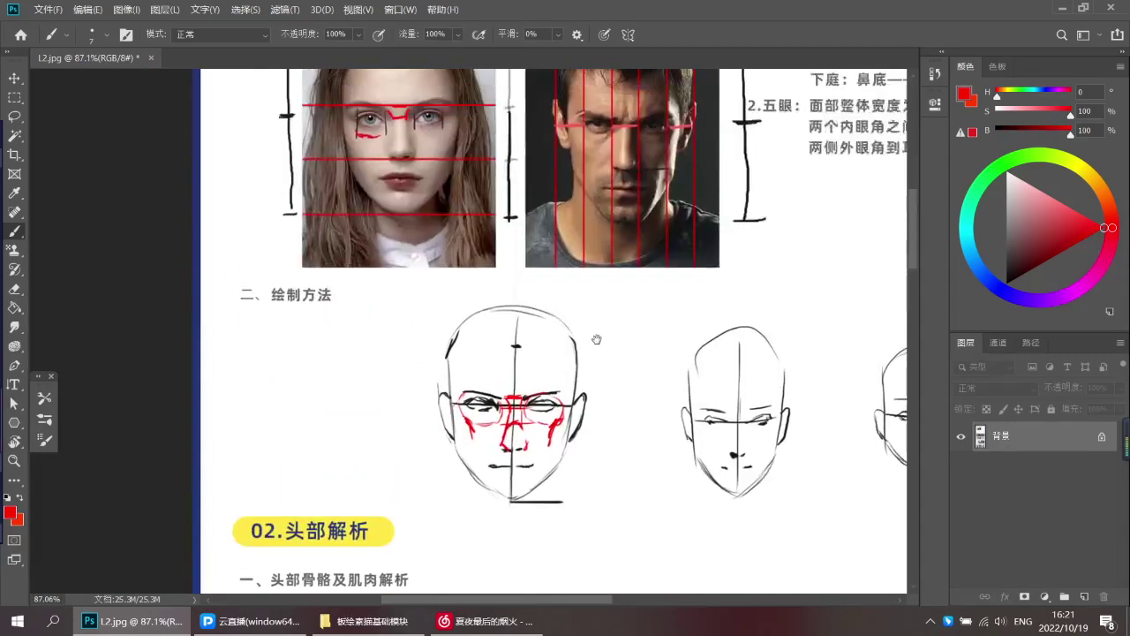
{"action": "scroll", "coordinate": [605, 153], "scroll_direction": "up", "scroll_amount": 5}
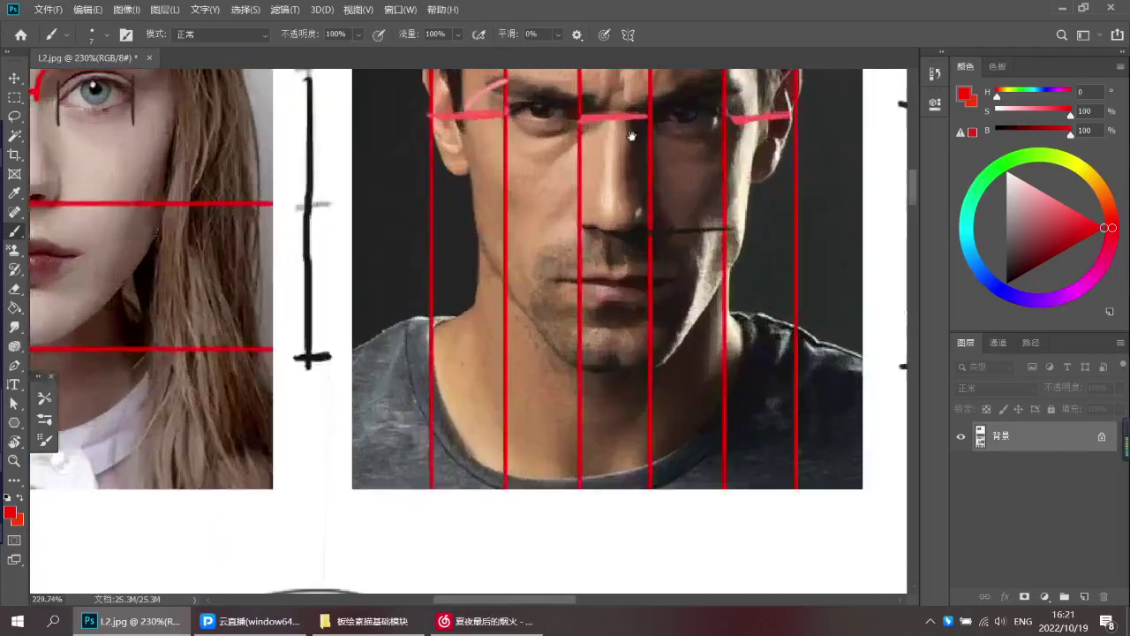
{"action": "left_click_drag", "start_coordinate": [612, 118], "coordinate": [601, 174]}
{"action": "key", "text": "ctrl+z"}
{"action": "left_click_drag", "start_coordinate": [611, 115], "coordinate": [603, 183]}
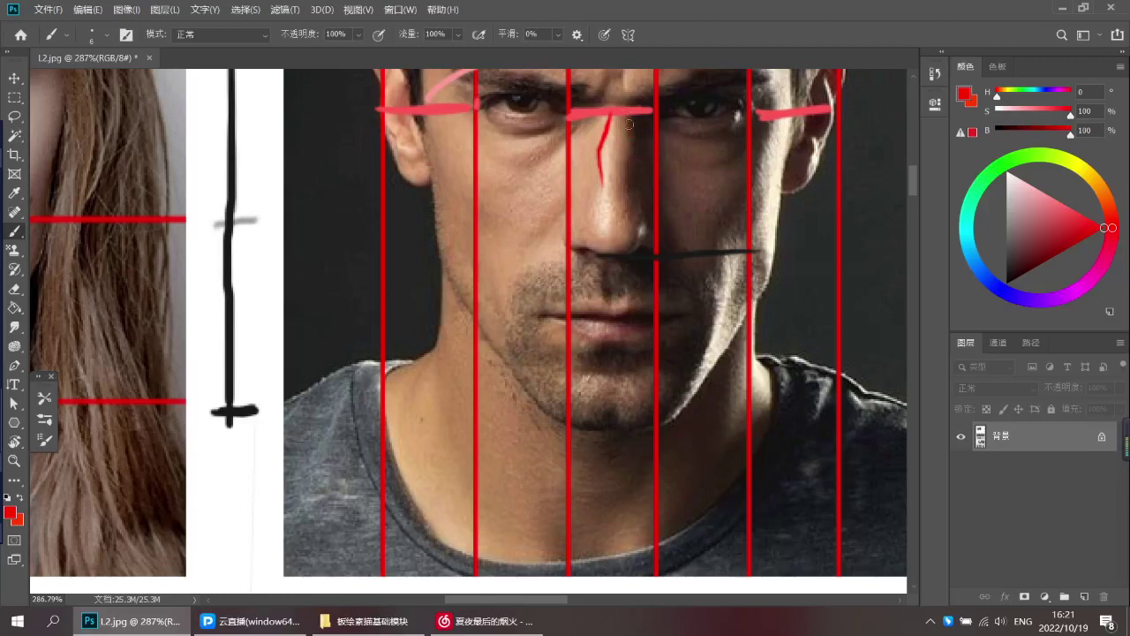
Try short red strokes across the man's nose at brow, mid-bridge and tip level
{"action": "scroll", "coordinate": [623, 196], "scroll_direction": "down", "scroll_amount": 2}
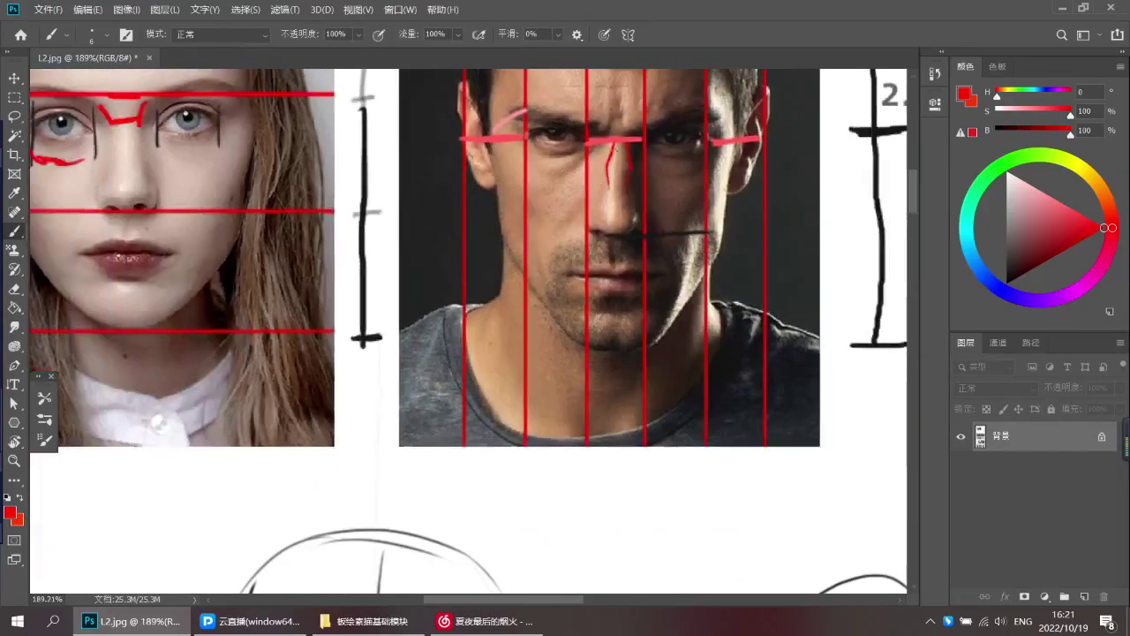
{"action": "left_click_drag", "start_coordinate": [611, 123], "coordinate": [634, 123]}
{"action": "left_click_drag", "start_coordinate": [611, 221], "coordinate": [631, 221]}
{"action": "mouse_move", "coordinate": [609, 173]}
{"action": "left_mouse_down"}
{"action": "mouse_move", "coordinate": [634, 174]}
{"action": "mouse_move", "coordinate": [623, 218]}
{"action": "left_mouse_up"}
{"action": "key", "text": "ctrl+z"}
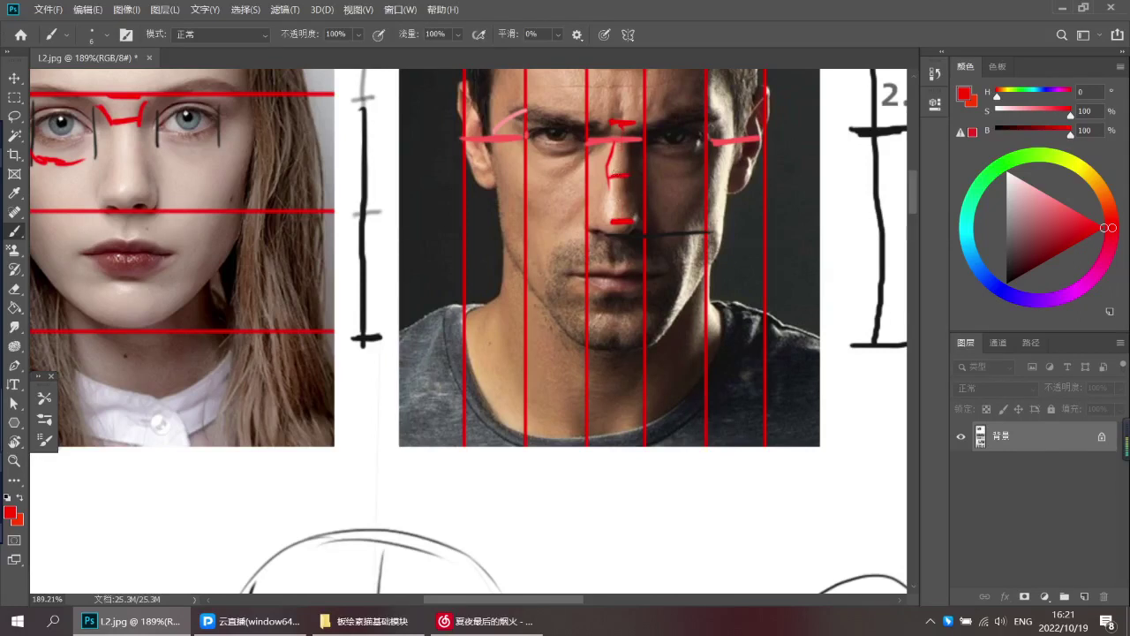
{"action": "key", "text": "ctrl+z"}
{"action": "key", "text": "ctrl+z"}
{"action": "key", "text": "ctrl+z"}
Draw a red curve down the left-hand side of the woman's nose bridge with a small arc across the bridge
{"action": "left_click_drag", "start_coordinate": [596, 234], "coordinate": [576, 226]}
{"action": "scroll", "coordinate": [353, 193], "scroll_direction": "up", "scroll_amount": 3}
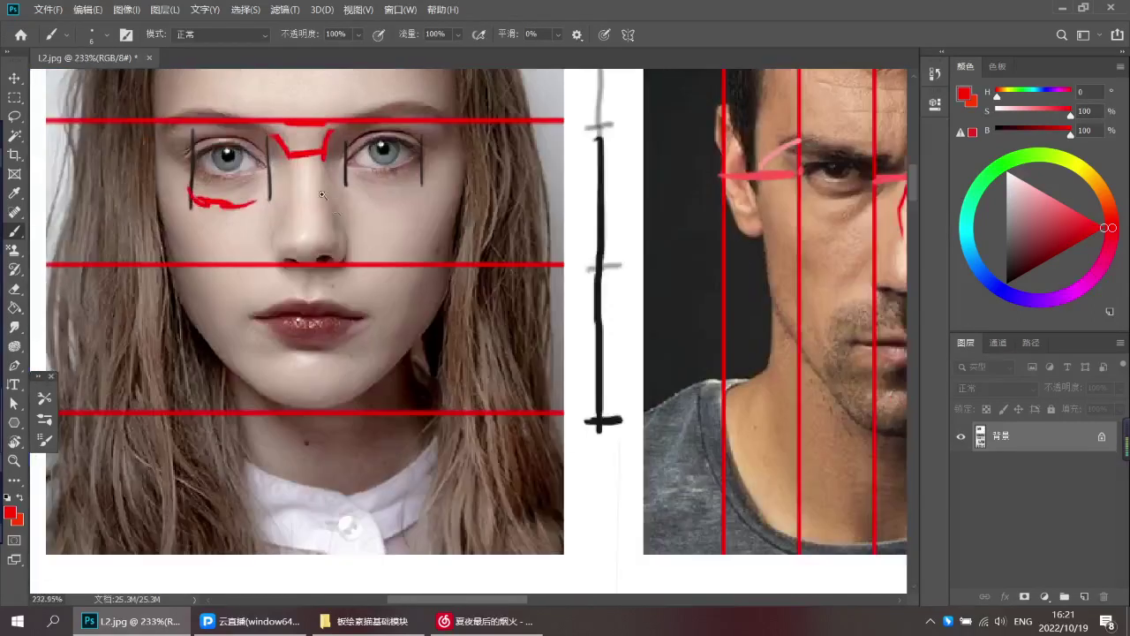
{"action": "scroll", "coordinate": [310, 182], "scroll_direction": "down", "scroll_amount": 1}
{"action": "left_click_drag", "start_coordinate": [318, 194], "coordinate": [345, 191]}
{"action": "key", "text": "ctrl+z"}
{"action": "left_click_drag", "start_coordinate": [315, 144], "coordinate": [309, 231]}
{"action": "key", "text": "ctrl+z"}
{"action": "key", "text": "ctrl+z"}
{"action": "key", "text": "ctrl+z"}
{"action": "mouse_move", "coordinate": [317, 147]}
{"action": "left_mouse_down"}
{"action": "mouse_move", "coordinate": [314, 225]}
{"action": "mouse_move", "coordinate": [346, 190]}
{"action": "left_mouse_up"}
{"action": "key", "text": "ctrl+z"}
{"action": "mouse_move", "coordinate": [355, 147]}
{"action": "left_mouse_down"}
{"action": "mouse_move", "coordinate": [353, 223]}
{"action": "mouse_move", "coordinate": [345, 213]}
{"action": "mouse_move", "coordinate": [369, 199]}
{"action": "left_mouse_up"}
{"action": "key", "text": "ctrl+z"}
{"action": "key", "text": "ctrl+z"}
{"action": "key", "text": "ctrl+z"}
{"action": "key", "text": "ctrl+z"}
{"action": "scroll", "coordinate": [355, 179], "scroll_direction": "down", "scroll_amount": 2}
{"action": "left_click_drag", "start_coordinate": [410, 336], "coordinate": [495, 259]}
{"action": "left_click_drag", "start_coordinate": [203, 170], "coordinate": [251, 198]}
{"action": "mouse_move", "coordinate": [187, 167]}
{"action": "left_mouse_down"}
{"action": "mouse_move", "coordinate": [191, 231]}
{"action": "mouse_move", "coordinate": [187, 214]}
{"action": "left_mouse_up"}
{"action": "key", "text": "ctrl+z"}
{"action": "key", "text": "ctrl+z"}
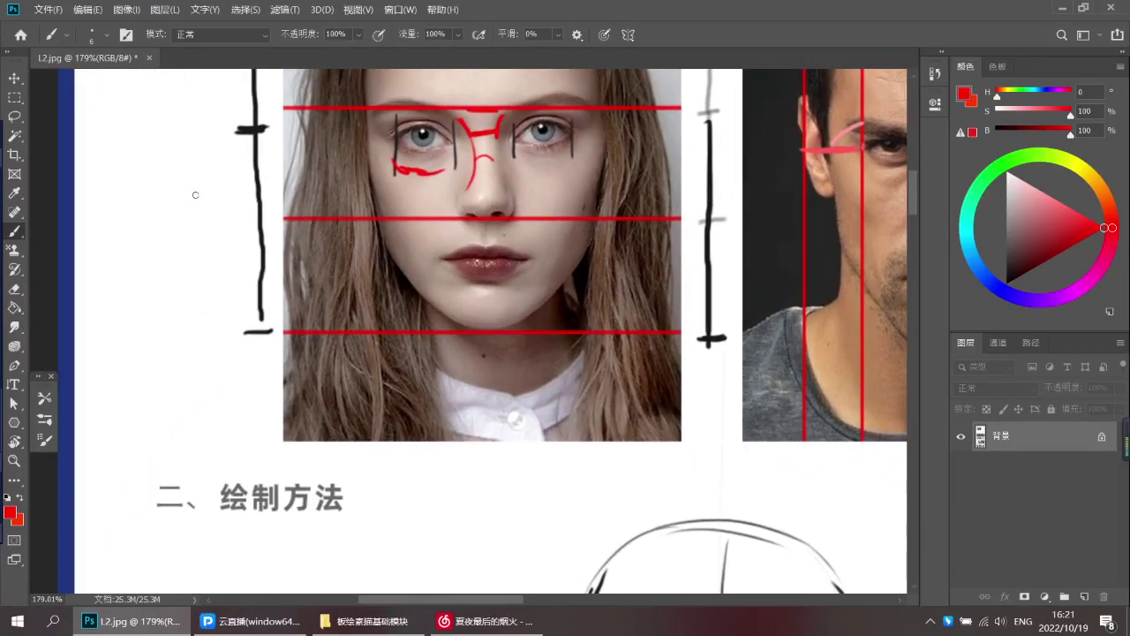
Sketch a concave nose profile with a nostril mark in red on the blank area beside the woman's portrait
{"action": "scroll", "coordinate": [196, 195], "scroll_direction": "down", "scroll_amount": 2}
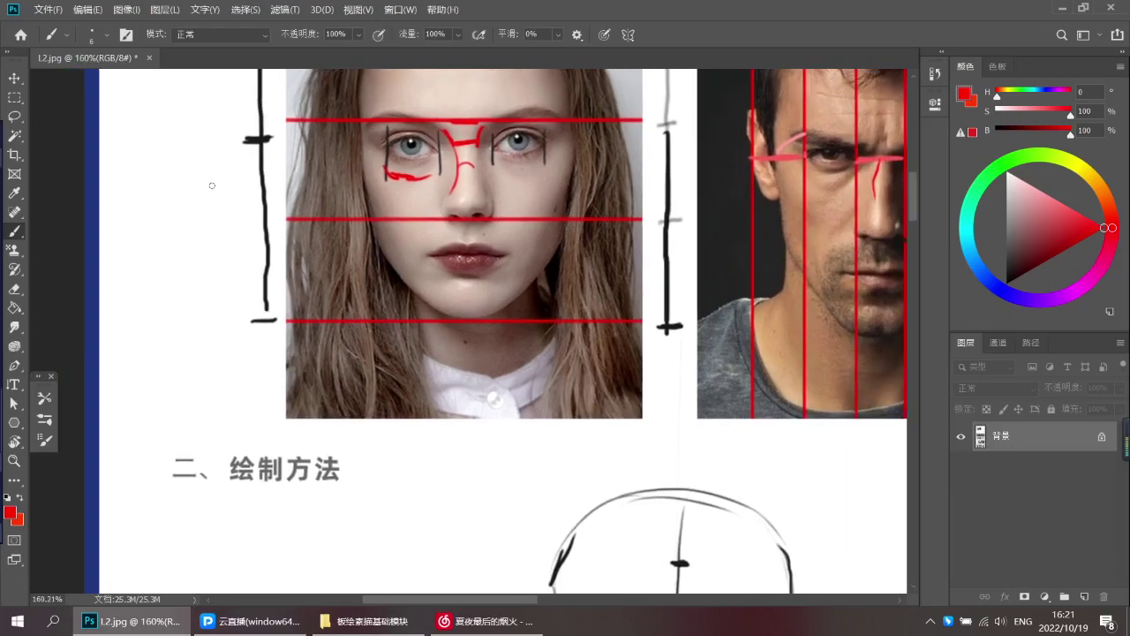
{"action": "left_click_drag", "start_coordinate": [182, 172], "coordinate": [171, 237]}
{"action": "key", "text": "ctrl+z"}
{"action": "key", "text": "ctrl+z"}
{"action": "left_click_drag", "start_coordinate": [181, 166], "coordinate": [170, 252]}
{"action": "key", "text": "ctrl+z"}
{"action": "left_click_drag", "start_coordinate": [188, 163], "coordinate": [171, 251]}
{"action": "key", "text": "ctrl+z"}
{"action": "left_click_drag", "start_coordinate": [185, 209], "coordinate": [160, 238]}
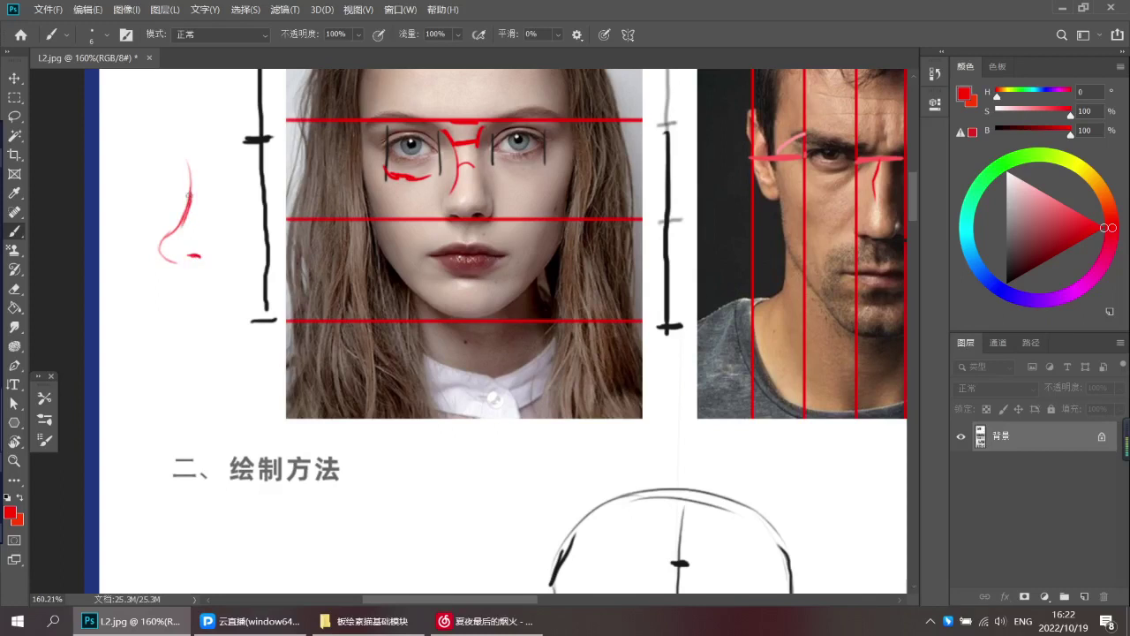
Sketch a second, straighter nose profile with a nostril mark in red above the concave one
{"action": "left_click_drag", "start_coordinate": [211, 184], "coordinate": [262, 203]}
{"action": "left_click_drag", "start_coordinate": [225, 137], "coordinate": [264, 148]}
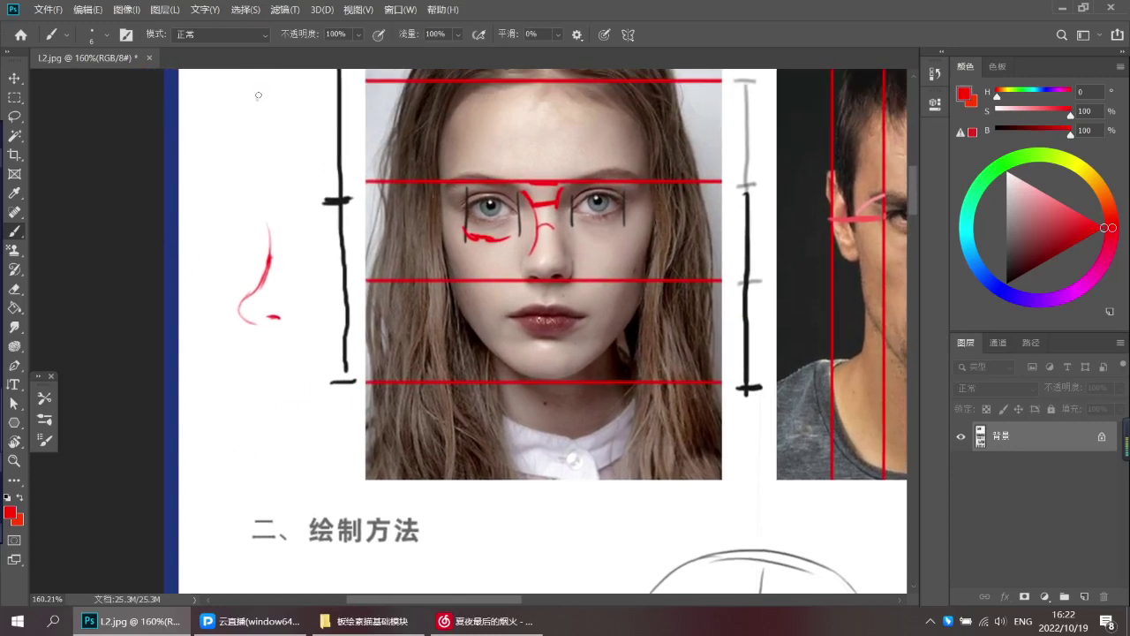
{"action": "left_click_drag", "start_coordinate": [264, 109], "coordinate": [256, 141]}
{"action": "key", "text": "ctrl+z"}
{"action": "mouse_move", "coordinate": [253, 174]}
{"action": "left_mouse_down"}
{"action": "mouse_move", "coordinate": [243, 189]}
{"action": "mouse_move", "coordinate": [263, 201]}
{"action": "left_mouse_up"}
{"action": "key", "text": "ctrl+z"}
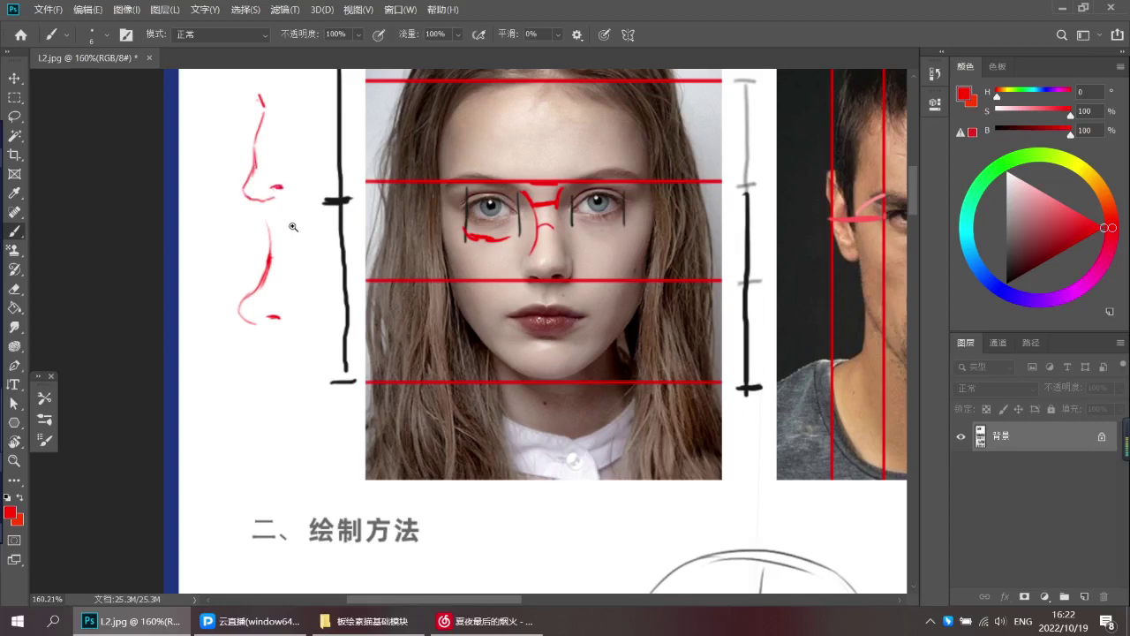
Add short red horizontal lines at the root and mid-bridge of the upper nose profile
{"action": "scroll", "coordinate": [295, 227], "scroll_direction": "down", "scroll_amount": 2}
{"action": "key", "text": "ctrl+z"}
{"action": "mouse_move", "coordinate": [267, 119]}
{"action": "left_mouse_down"}
{"action": "mouse_move", "coordinate": [290, 118]}
{"action": "mouse_move", "coordinate": [281, 213]}
{"action": "left_mouse_up"}
{"action": "key", "text": "ctrl+z"}
{"action": "left_click_drag", "start_coordinate": [264, 158], "coordinate": [276, 159]}
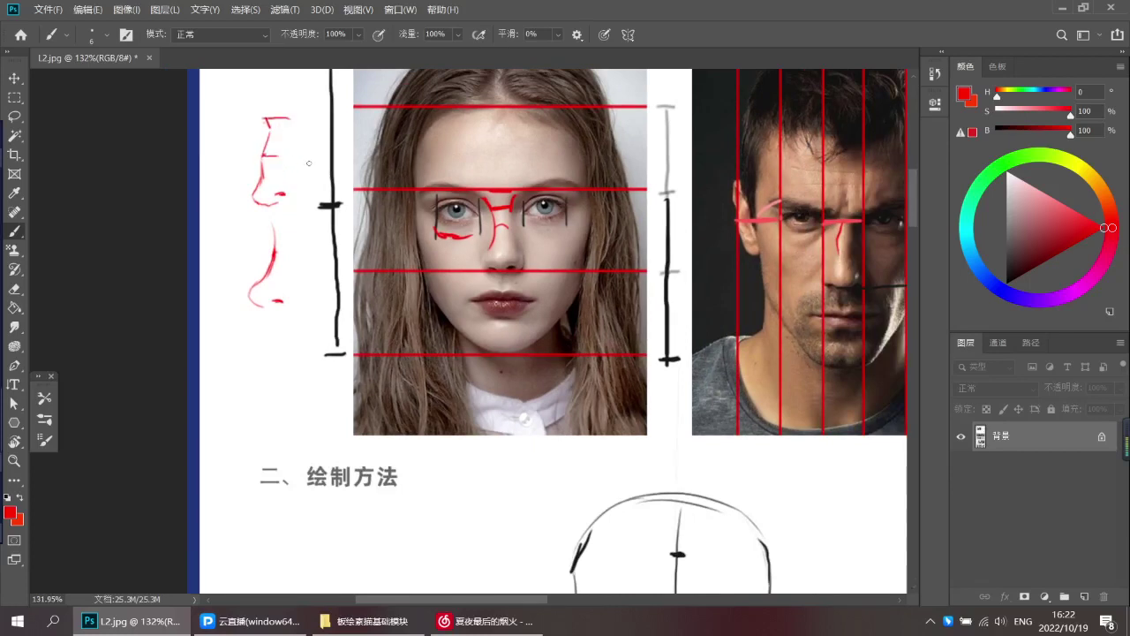
Examine the skull diagram's nasal opening, upper jaw and lower jawbone (下颌骨) beneath the portrait
{"action": "left_click_drag", "start_coordinate": [528, 316], "coordinate": [486, 316]}
{"action": "left_click_drag", "start_coordinate": [530, 316], "coordinate": [495, 154]}
{"action": "scroll", "coordinate": [549, 273], "scroll_direction": "down", "scroll_amount": 2}
{"action": "scroll", "coordinate": [647, 422], "scroll_direction": "up", "scroll_amount": 4}
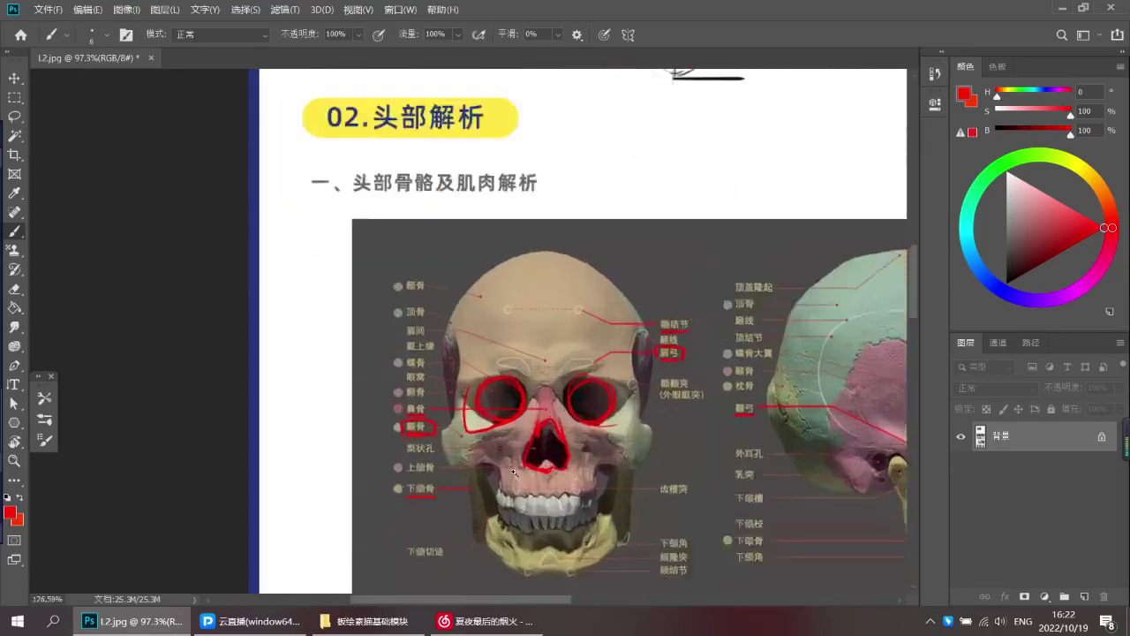
{"action": "scroll", "coordinate": [528, 401], "scroll_direction": "down", "scroll_amount": 2}
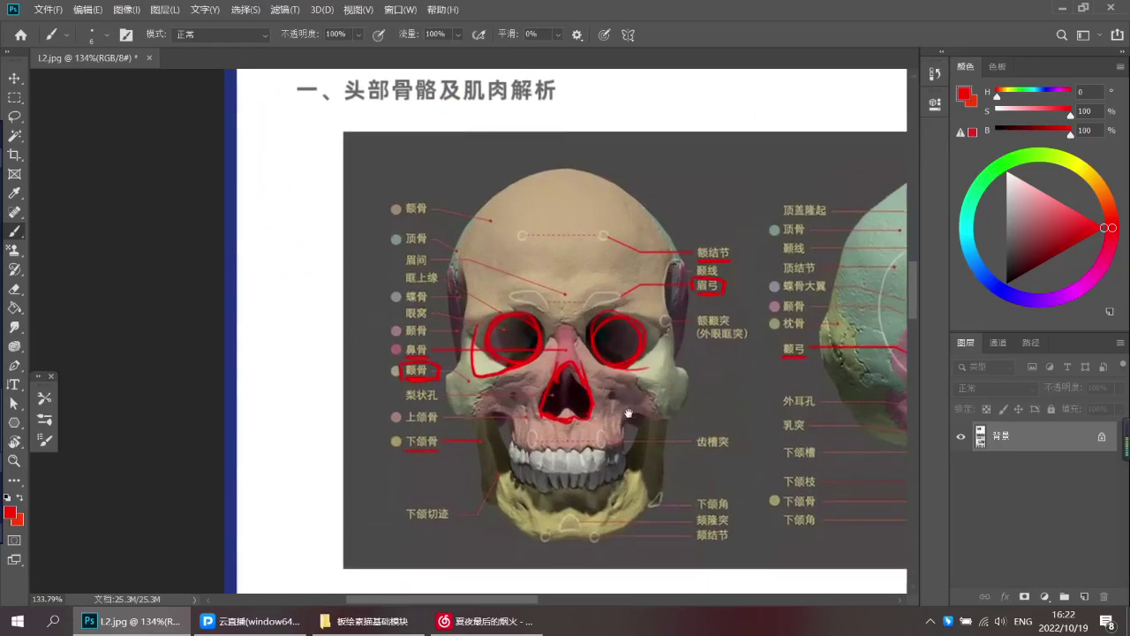
{"action": "left_click_drag", "start_coordinate": [528, 401], "coordinate": [487, 373]}
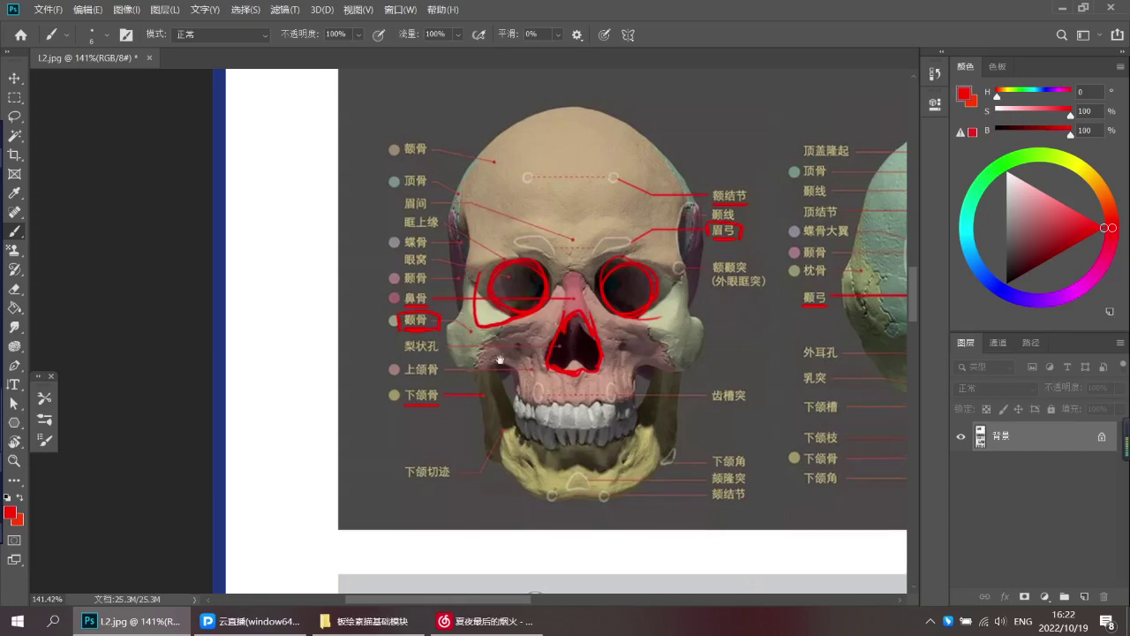
{"action": "left_click_drag", "start_coordinate": [584, 330], "coordinate": [581, 315]}
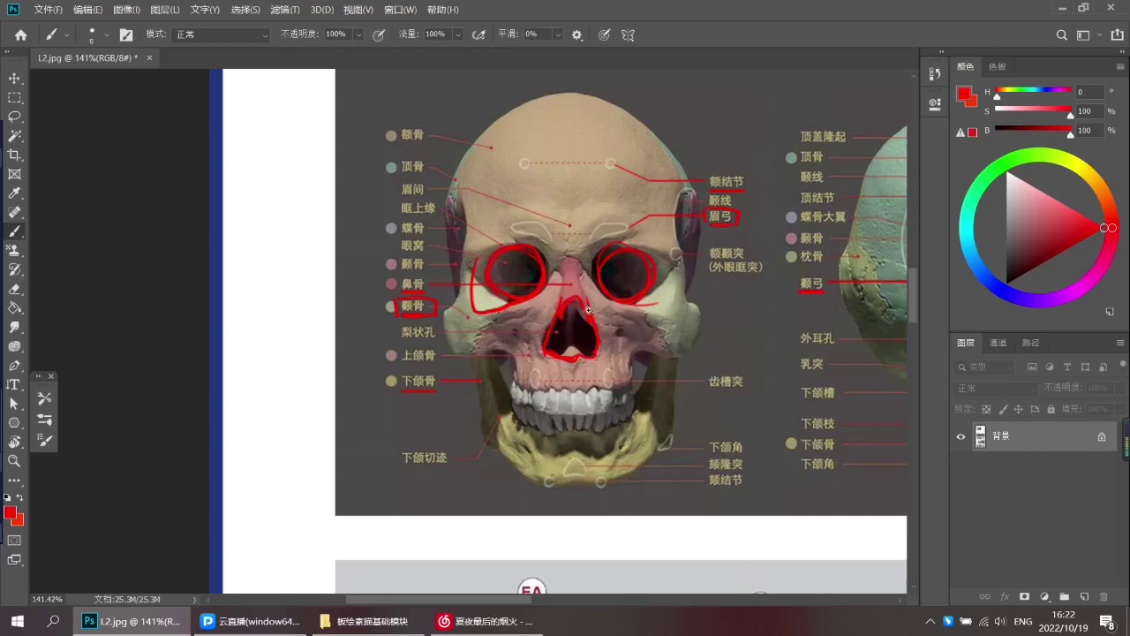
{"action": "scroll", "coordinate": [585, 305], "scroll_direction": "down", "scroll_amount": 1}
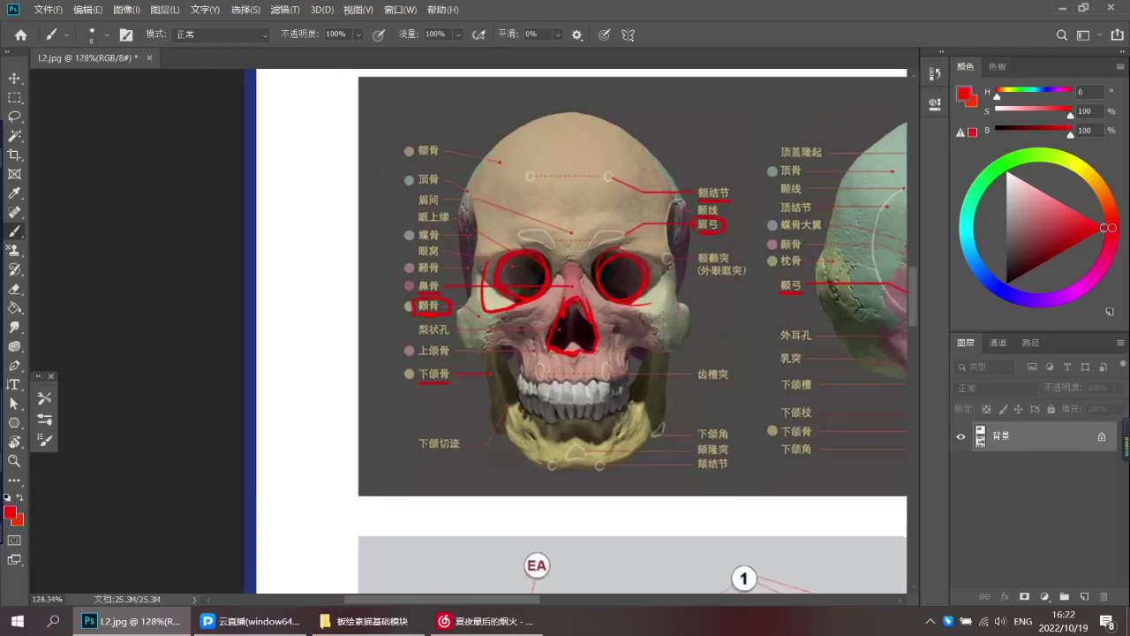
{"action": "scroll", "coordinate": [600, 347], "scroll_direction": "down", "scroll_amount": 2}
{"action": "scroll", "coordinate": [600, 348], "scroll_direction": "down", "scroll_amount": 2}
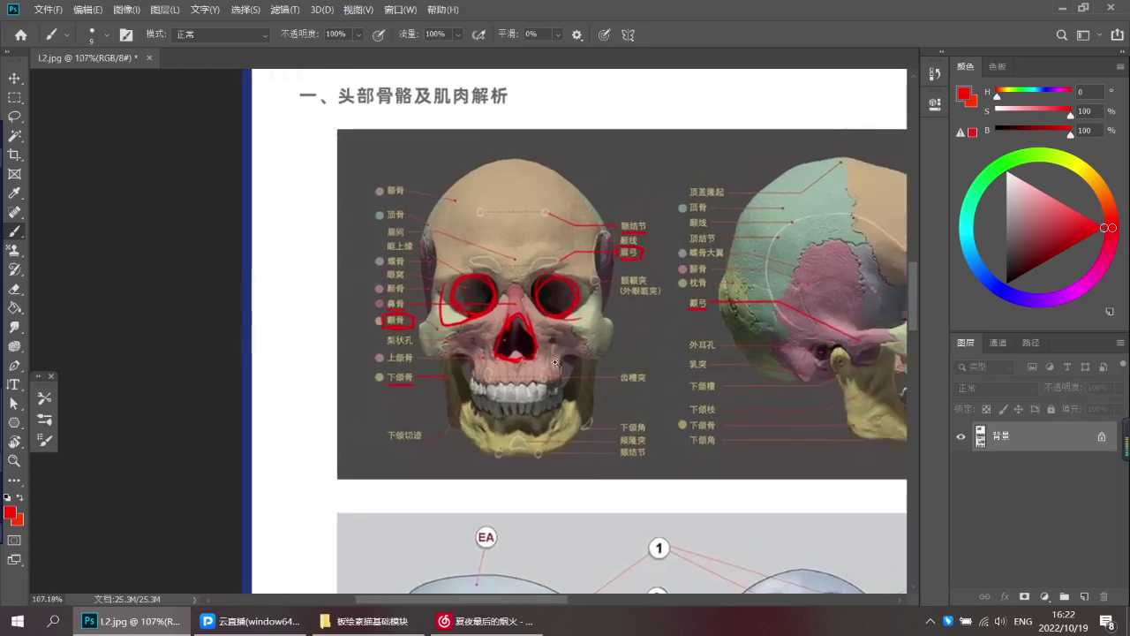
{"action": "scroll", "coordinate": [608, 320], "scroll_direction": "down", "scroll_amount": 3}
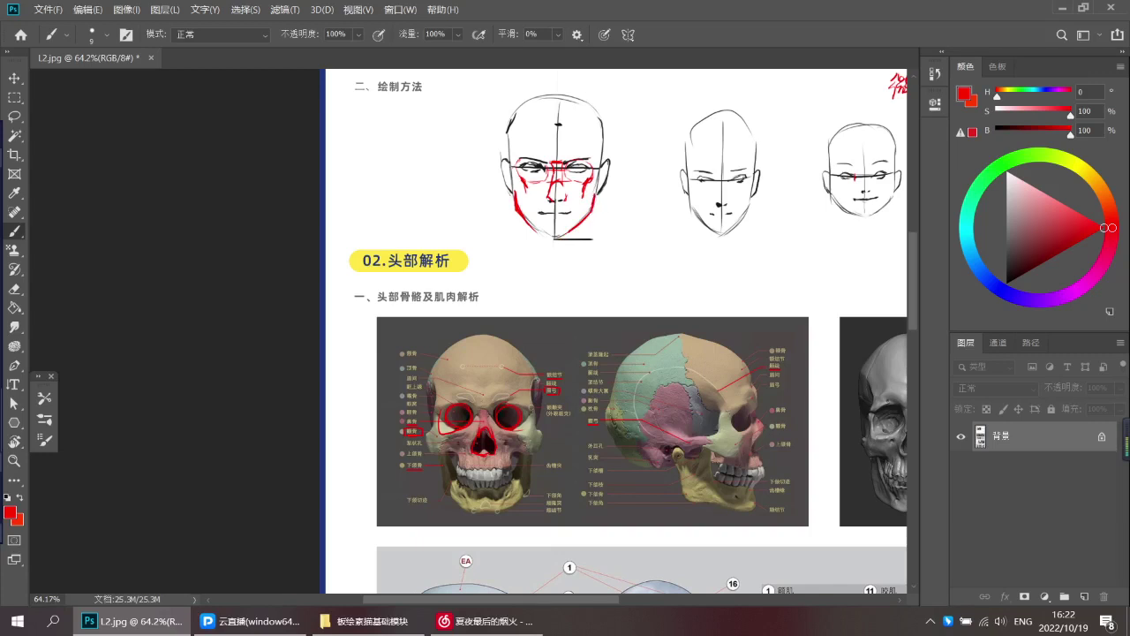
Erase the rough edge of the thick red jaw line on the left-hand side of the first drawn face
{"action": "scroll", "coordinate": [555, 256], "scroll_direction": "up", "scroll_amount": 2}
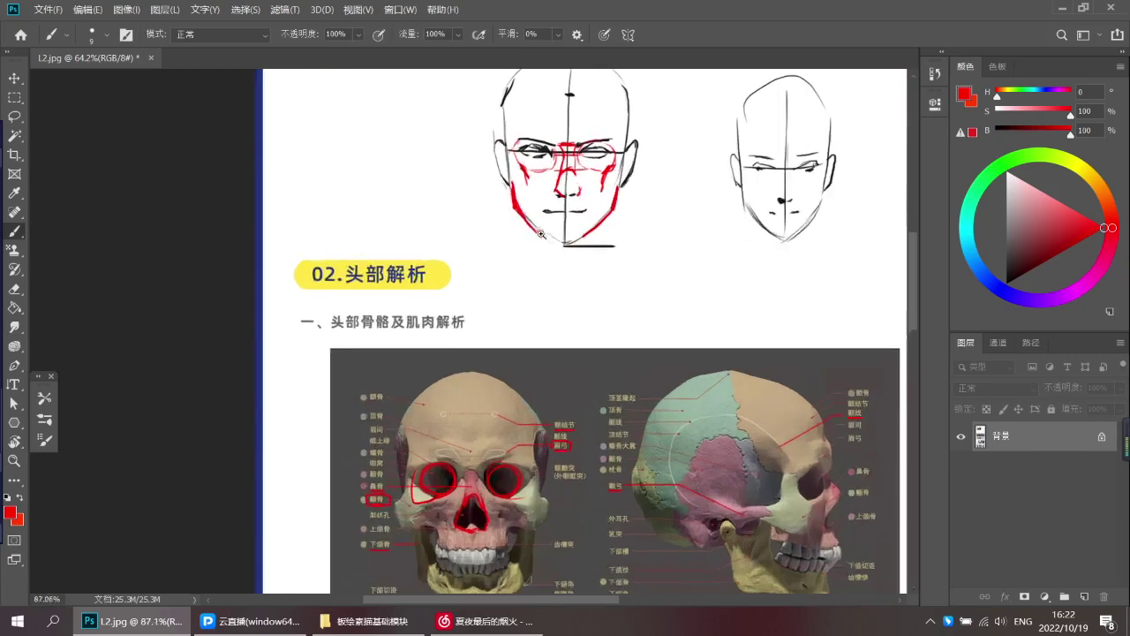
{"action": "key", "text": "e"}
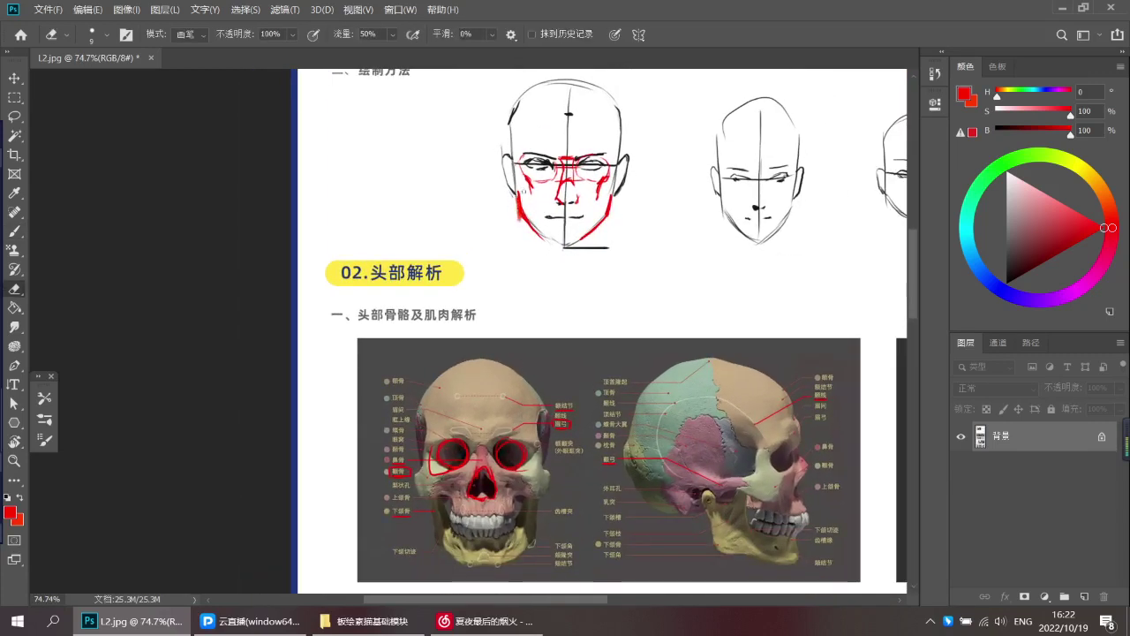
{"action": "left_click_drag", "start_coordinate": [521, 195], "coordinate": [522, 210]}
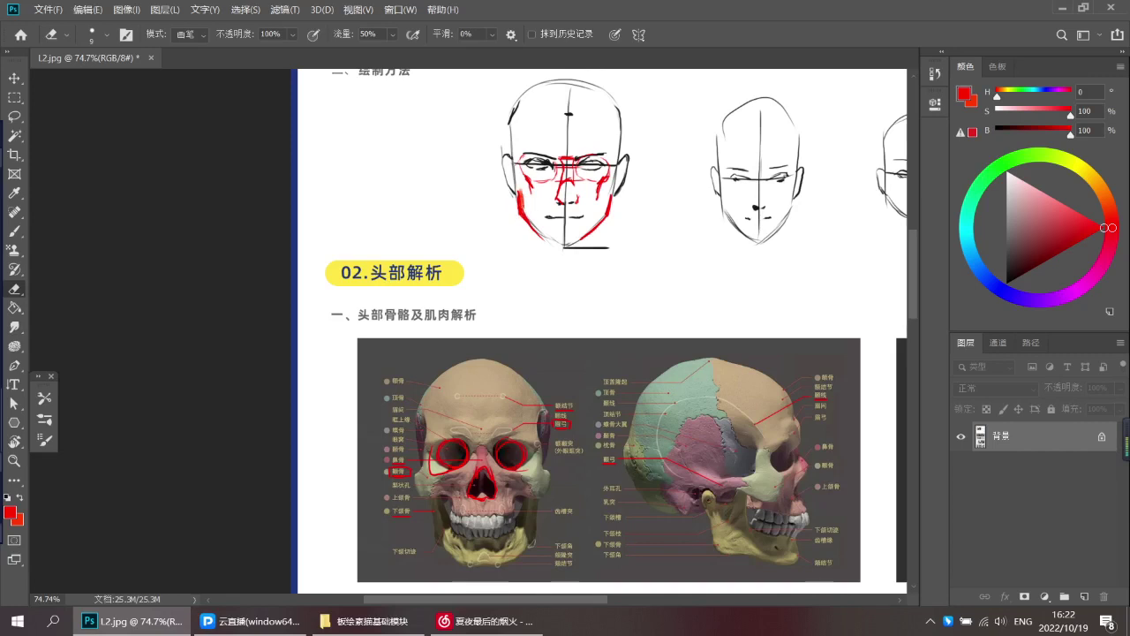
Add a new layer and refine the first face's left-hand jaw line with white and red sampled from the drawing
{"action": "key", "text": "ctrl+shift+alt+n"}
{"action": "key", "text": "b"}
{"action": "left_click", "coordinate": [527, 204], "text": "alt"}
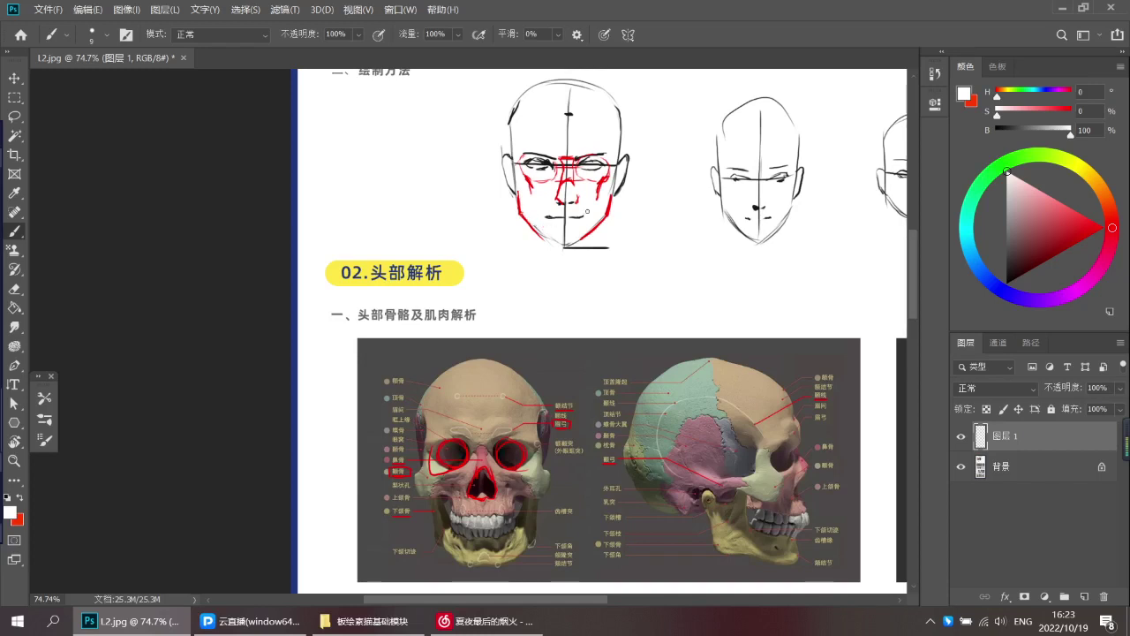
{"action": "left_click", "coordinate": [525, 212], "text": "alt"}
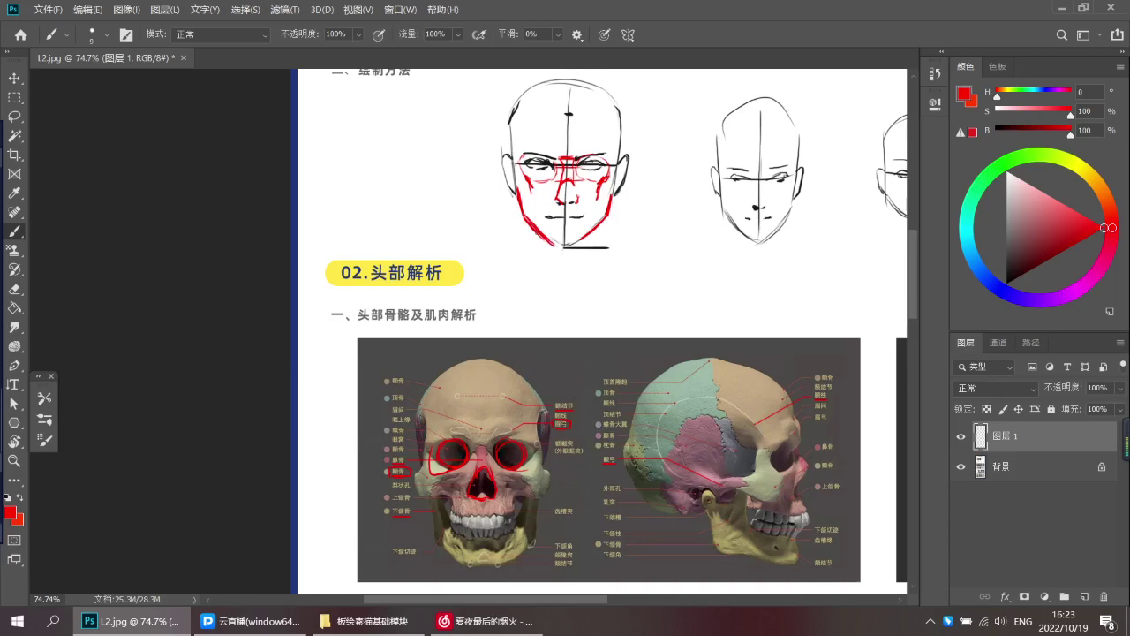
Sample white beside the first face's right-hand jaw line and check the jaw shape against the skull diagrams
{"action": "scroll", "coordinate": [609, 205], "scroll_direction": "up", "scroll_amount": 2}
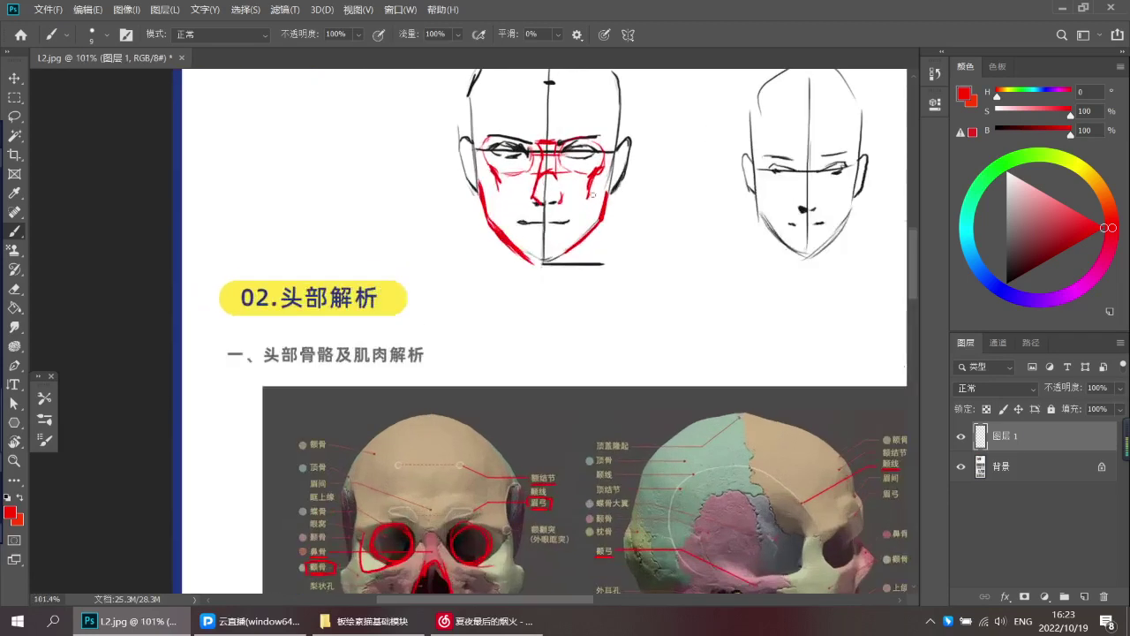
{"action": "left_click", "coordinate": [600, 196], "text": "alt"}
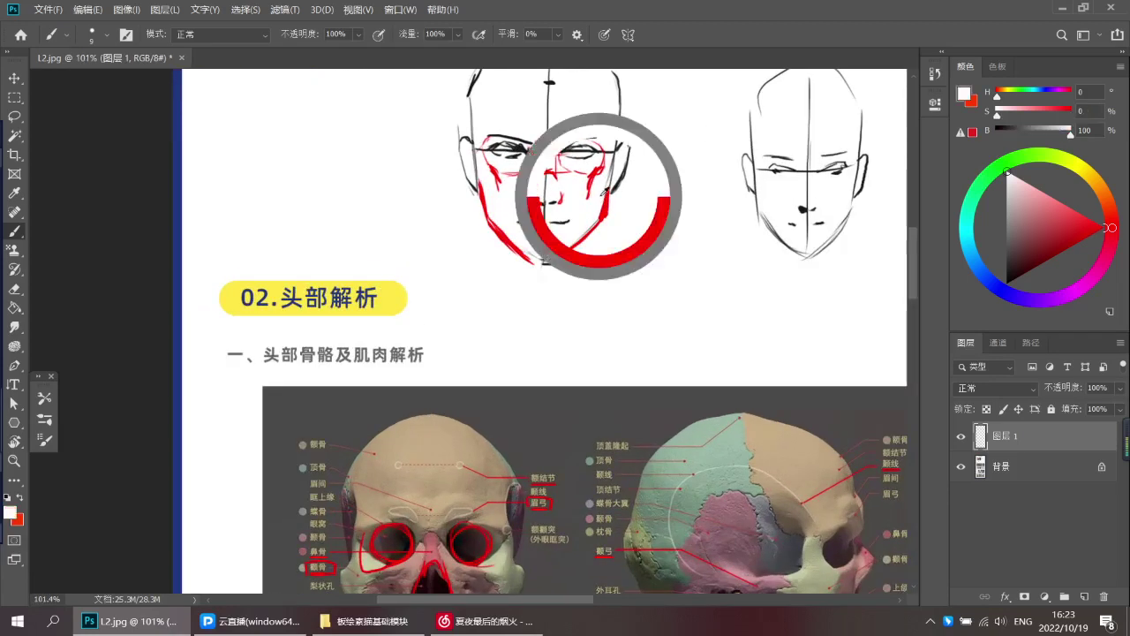
{"action": "scroll", "coordinate": [618, 212], "scroll_direction": "down", "scroll_amount": 2}
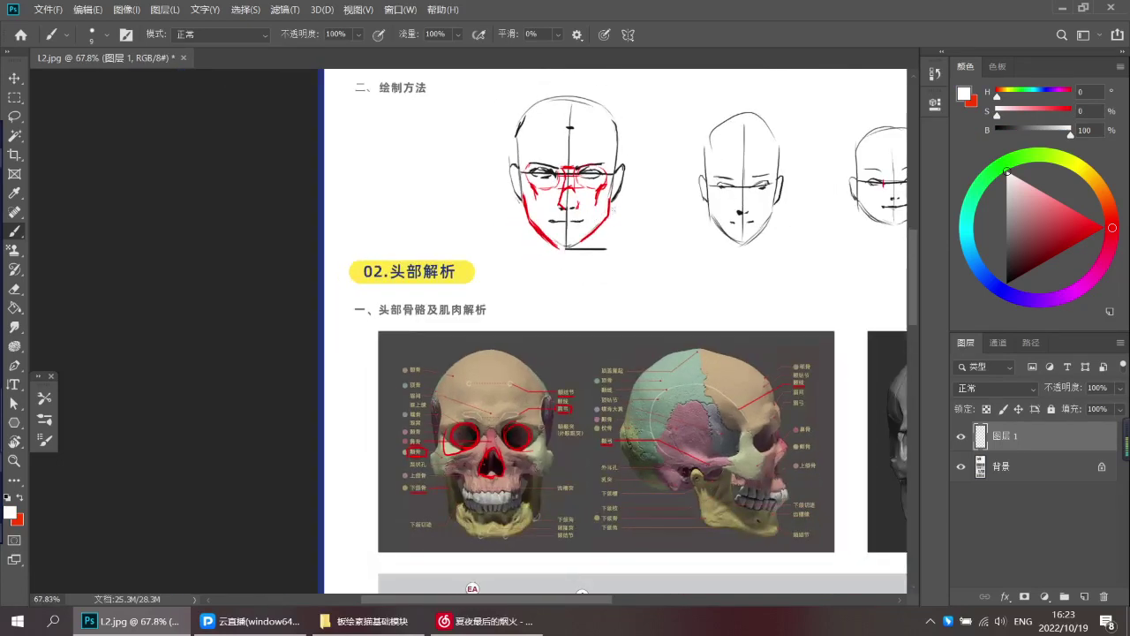
{"action": "scroll", "coordinate": [615, 231], "scroll_direction": "down", "scroll_amount": 1}
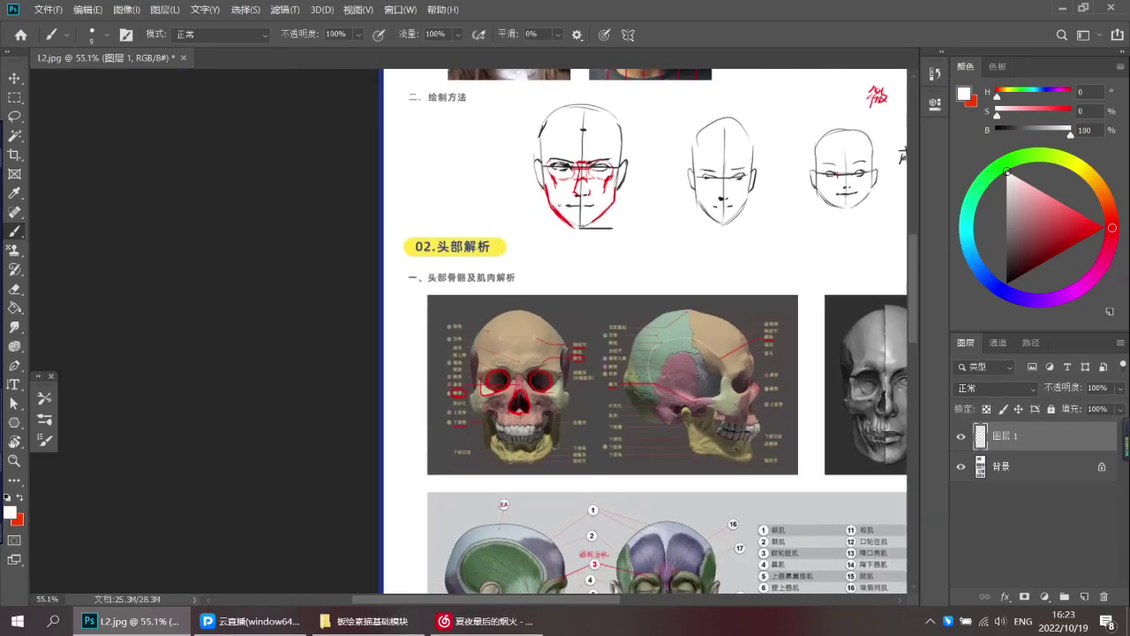
{"action": "scroll", "coordinate": [584, 214], "scroll_direction": "down", "scroll_amount": 2}
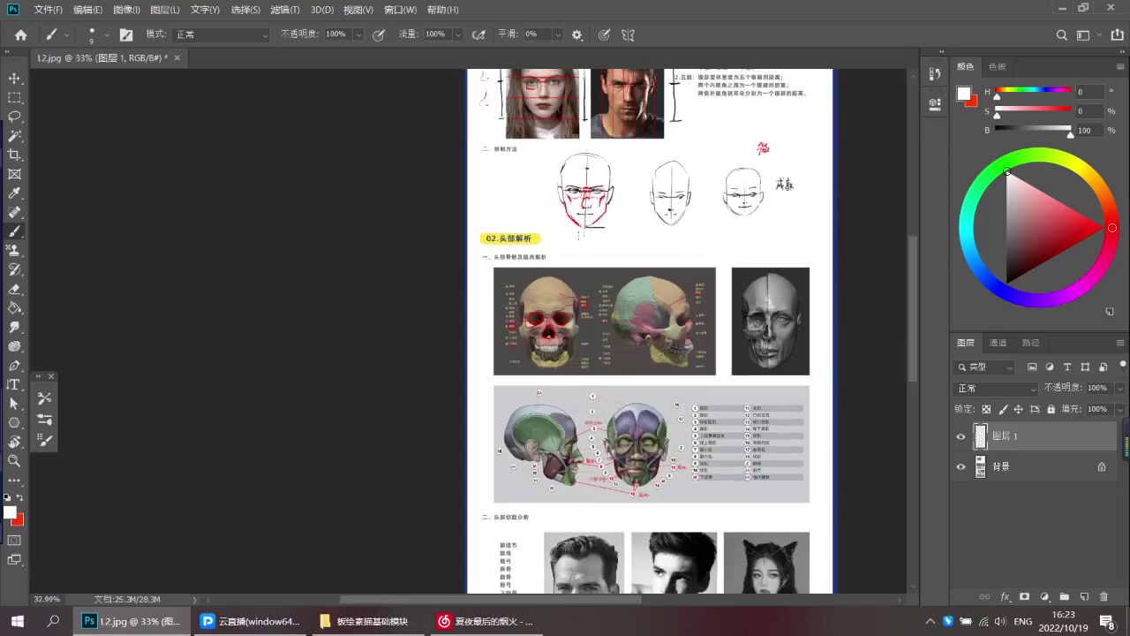
{"action": "scroll", "coordinate": [593, 196], "scroll_direction": "up", "scroll_amount": 2}
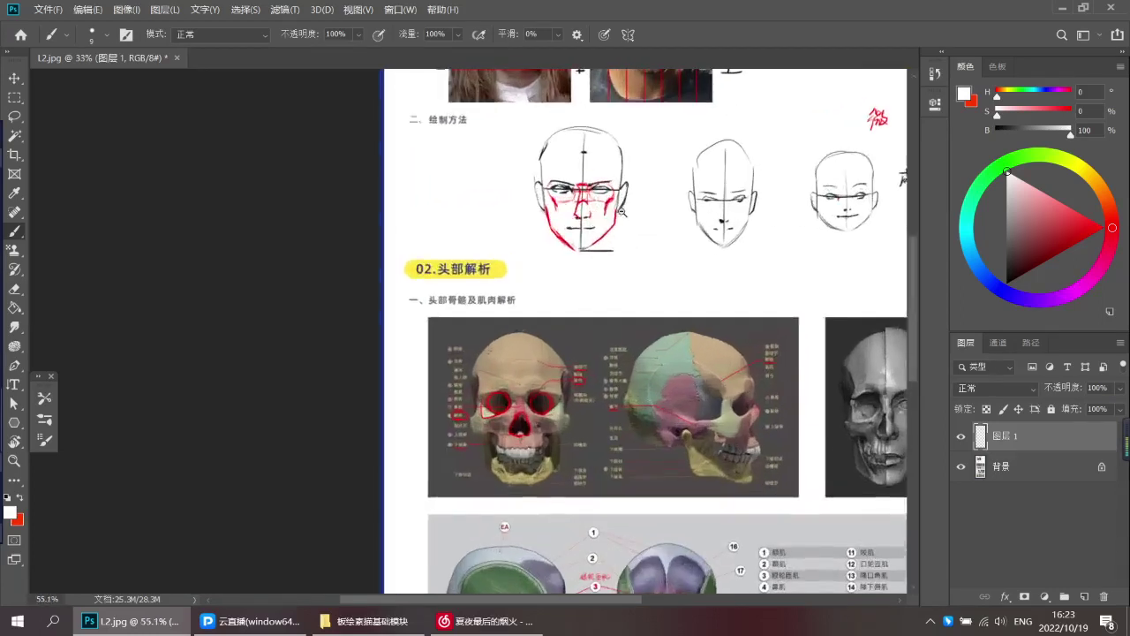
{"action": "key", "text": "l"}
{"action": "mouse_move", "coordinate": [577, 273]}
{"action": "left_mouse_down"}
{"action": "mouse_move", "coordinate": [545, 133]}
{"action": "mouse_move", "coordinate": [595, 275]}
{"action": "left_mouse_up"}
{"action": "key", "text": "ctrl+d"}
{"action": "key", "text": "b"}
Switch the brush back to red and extend the first face's left-hand jaw line up toward the ear
{"action": "scroll", "coordinate": [552, 216], "scroll_direction": "up", "scroll_amount": 1}
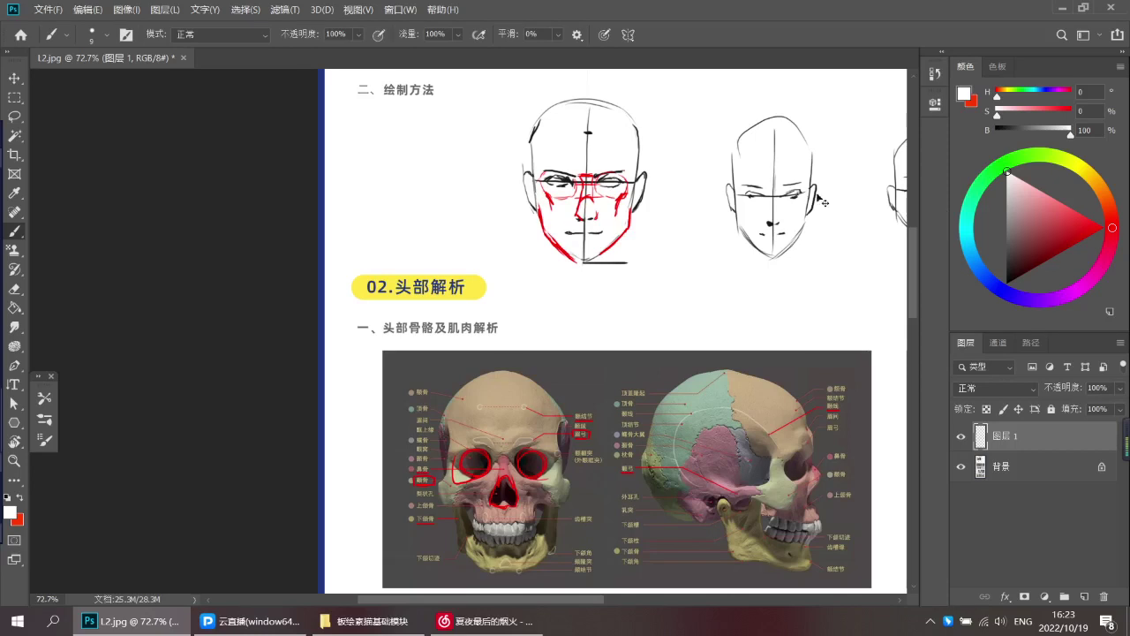
{"action": "left_click", "coordinate": [1016, 256]}
{"action": "left_click_drag", "start_coordinate": [1047, 237], "coordinate": [1120, 221]}
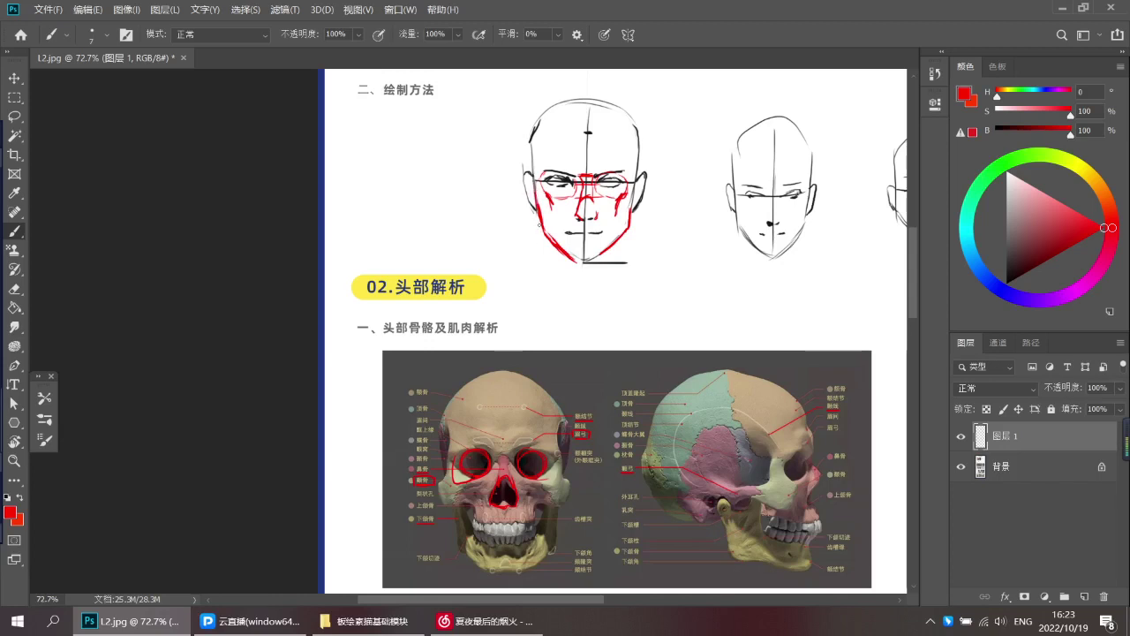
{"action": "scroll", "coordinate": [537, 222], "scroll_direction": "down", "scroll_amount": 2}
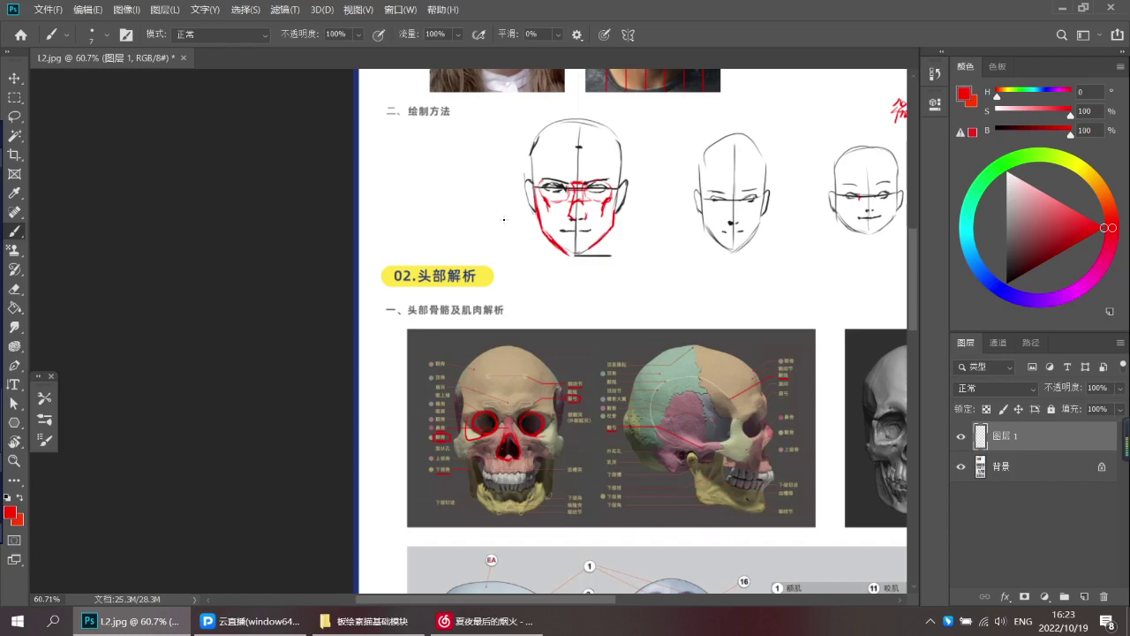
{"action": "left_click_drag", "start_coordinate": [530, 184], "coordinate": [559, 292]}
{"action": "key", "text": "ctrl+z"}
Draw a red box around the lower jawbone label (下颌骨) on the front skull diagram
{"action": "scroll", "coordinate": [541, 239], "scroll_direction": "up", "scroll_amount": 4}
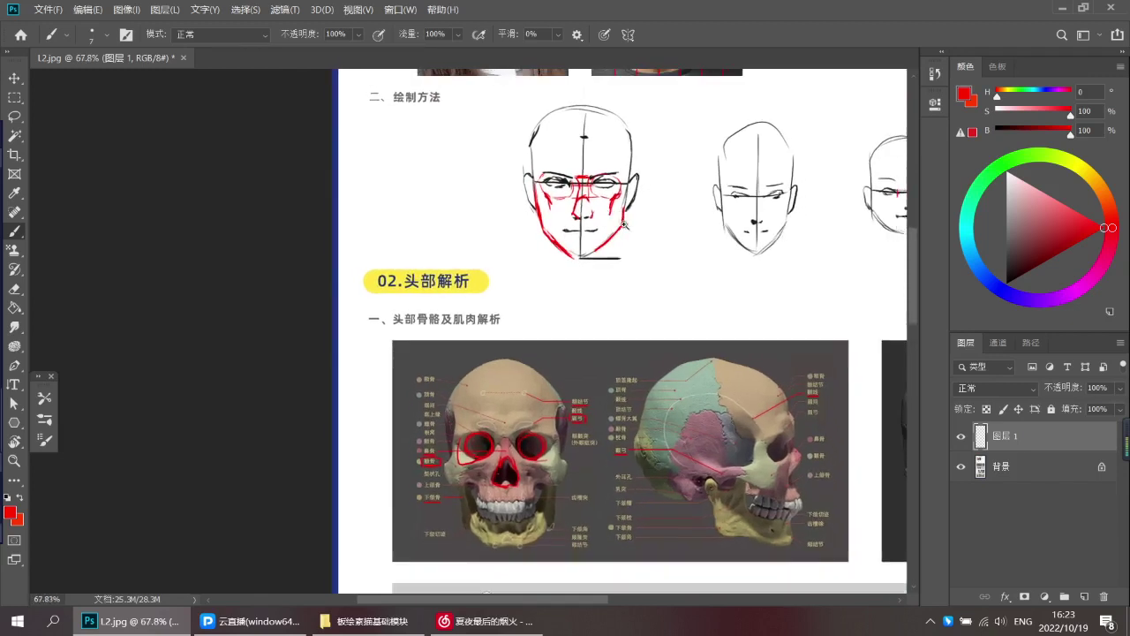
{"action": "scroll", "coordinate": [630, 227], "scroll_direction": "down", "scroll_amount": 1}
{"action": "scroll", "coordinate": [587, 276], "scroll_direction": "down", "scroll_amount": 2}
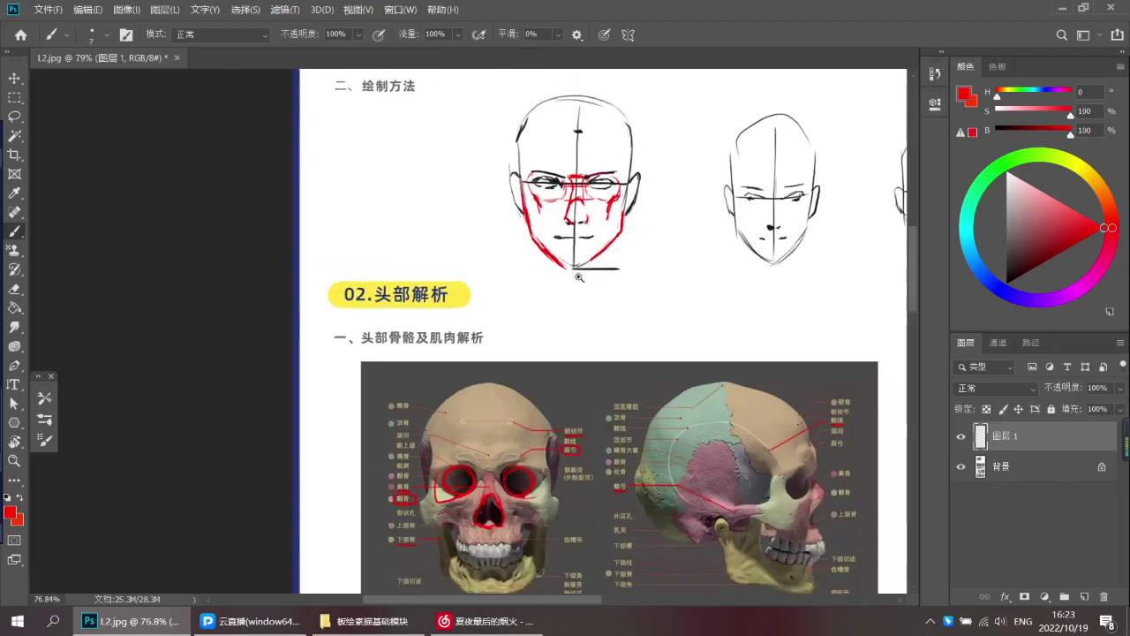
{"action": "scroll", "coordinate": [610, 325], "scroll_direction": "down", "scroll_amount": 1}
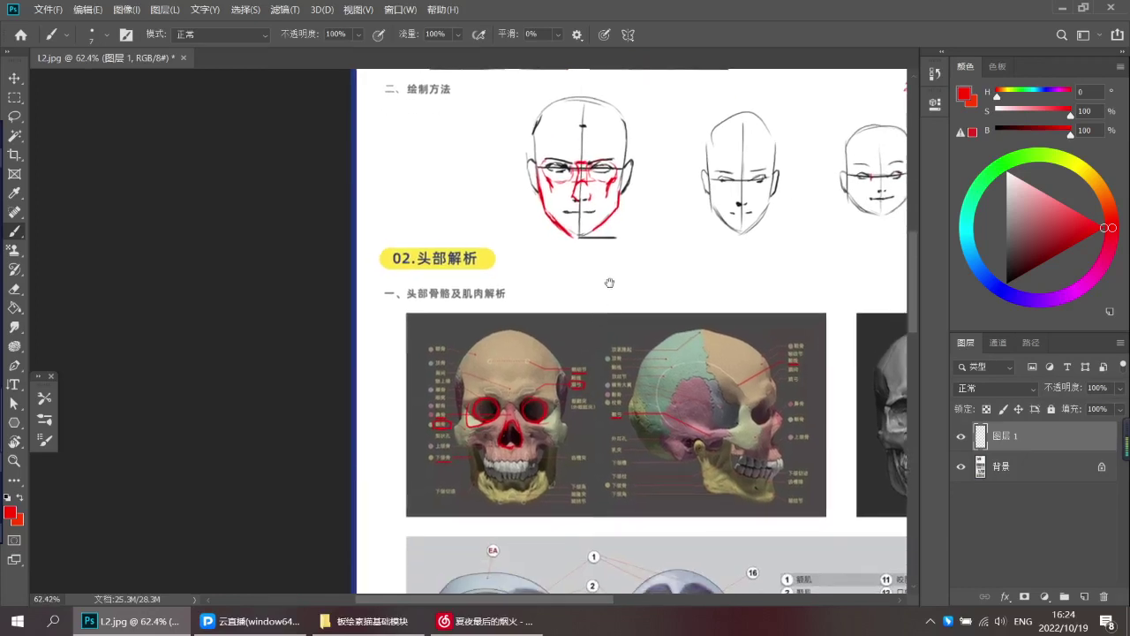
{"action": "scroll", "coordinate": [637, 296], "scroll_direction": "down", "scroll_amount": 1}
{"action": "scroll", "coordinate": [612, 354], "scroll_direction": "up", "scroll_amount": 6}
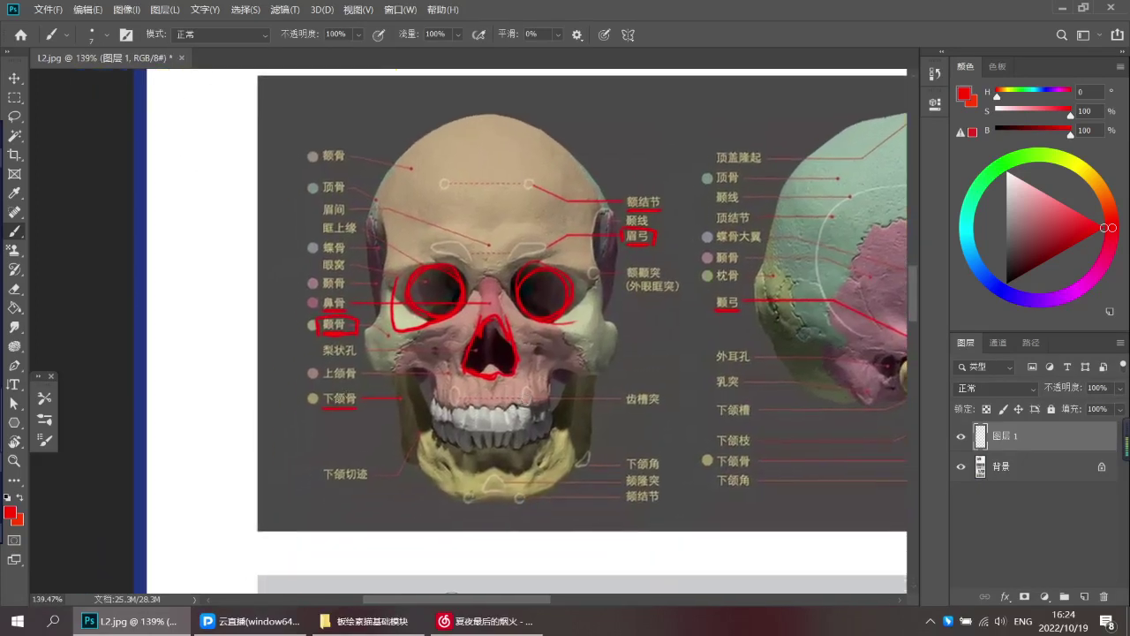
{"action": "left_click_drag", "start_coordinate": [324, 408], "coordinate": [323, 394]}
{"action": "left_click_drag", "start_coordinate": [633, 377], "coordinate": [597, 387]}
{"action": "left_click_drag", "start_coordinate": [624, 414], "coordinate": [618, 563]}
{"action": "left_click_drag", "start_coordinate": [622, 397], "coordinate": [570, 381]}
{"action": "left_click_drag", "start_coordinate": [628, 323], "coordinate": [591, 311]}
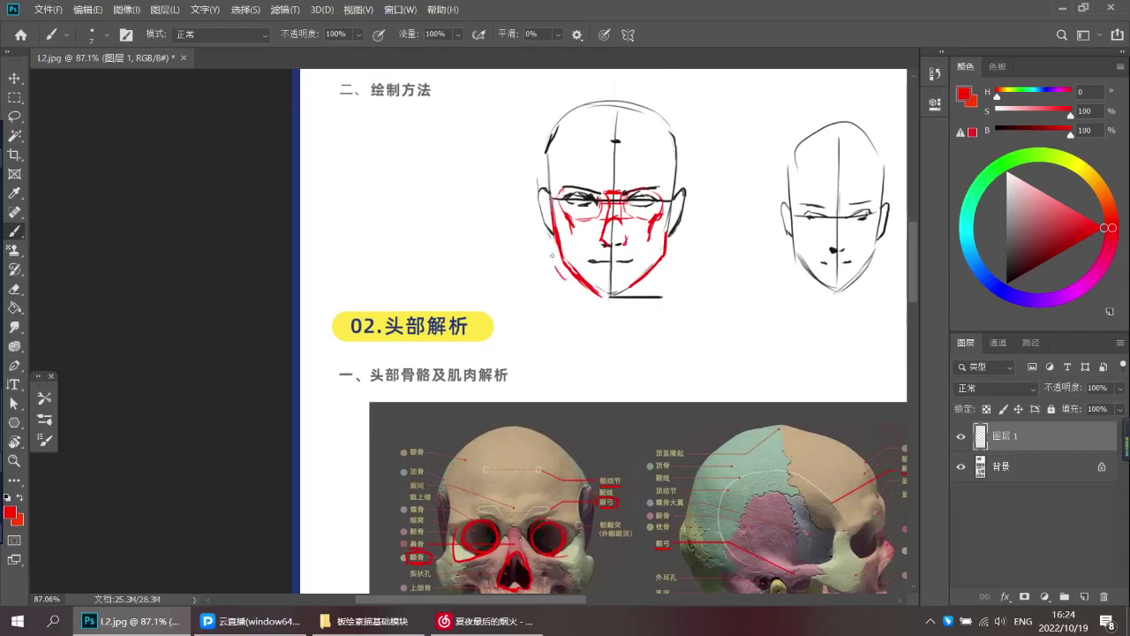
{"action": "mouse_move", "coordinate": [620, 193]}
{"action": "left_mouse_down"}
{"action": "mouse_move", "coordinate": [633, 196]}
{"action": "mouse_move", "coordinate": [610, 227]}
{"action": "mouse_move", "coordinate": [584, 194]}
{"action": "mouse_move", "coordinate": [581, 210]}
{"action": "left_mouse_up"}
{"action": "scroll", "coordinate": [560, 172], "scroll_direction": "up", "scroll_amount": 2}
{"action": "key", "text": "ctrl+z"}
Draw a red circle on the left-hand side of the first face's forehead with curves sweeping outward as a horn base
{"action": "mouse_move", "coordinate": [565, 168]}
{"action": "left_mouse_down"}
{"action": "mouse_move", "coordinate": [555, 196]}
{"action": "mouse_move", "coordinate": [584, 207]}
{"action": "left_mouse_up"}
{"action": "mouse_move", "coordinate": [558, 172]}
{"action": "left_mouse_down"}
{"action": "mouse_move", "coordinate": [601, 184]}
{"action": "mouse_move", "coordinate": [589, 212]}
{"action": "left_mouse_up"}
{"action": "left_click_drag", "start_coordinate": [602, 191], "coordinate": [570, 208]}
{"action": "left_click_drag", "start_coordinate": [597, 167], "coordinate": [591, 211]}
Draw a matching red circle and outward-curving horn base on the right-hand side of the first face's forehead
{"action": "mouse_move", "coordinate": [669, 168]}
{"action": "left_mouse_down"}
{"action": "mouse_move", "coordinate": [674, 208]}
{"action": "mouse_move", "coordinate": [689, 211]}
{"action": "left_mouse_up"}
{"action": "key", "text": "ctrl+z"}
{"action": "left_click_drag", "start_coordinate": [696, 219], "coordinate": [666, 213]}
{"action": "left_click_drag", "start_coordinate": [647, 151], "coordinate": [730, 168]}
{"action": "mouse_move", "coordinate": [638, 201]}
{"action": "left_mouse_down"}
{"action": "mouse_move", "coordinate": [749, 192]}
{"action": "mouse_move", "coordinate": [717, 207]}
{"action": "left_mouse_up"}
{"action": "left_click", "coordinate": [721, 205], "text": "ctrl+alt"}
{"action": "key", "text": "ctrl+z"}
{"action": "key", "text": "ctrl+z"}
Add red curled arcs and upward-curving tips to complete the horns on both sides of the first face's head
{"action": "mouse_move", "coordinate": [714, 164]}
{"action": "left_mouse_down"}
{"action": "mouse_move", "coordinate": [736, 113]}
{"action": "mouse_move", "coordinate": [746, 185]}
{"action": "mouse_move", "coordinate": [725, 209]}
{"action": "left_mouse_up"}
{"action": "left_click_drag", "start_coordinate": [749, 163], "coordinate": [746, 192]}
{"action": "left_click_drag", "start_coordinate": [732, 174], "coordinate": [735, 199]}
{"action": "mouse_move", "coordinate": [602, 169]}
{"action": "left_mouse_down"}
{"action": "mouse_move", "coordinate": [554, 173]}
{"action": "mouse_move", "coordinate": [575, 162]}
{"action": "mouse_move", "coordinate": [603, 187]}
{"action": "mouse_move", "coordinate": [567, 165]}
{"action": "mouse_move", "coordinate": [561, 188]}
{"action": "mouse_move", "coordinate": [609, 180]}
{"action": "left_mouse_up"}
{"action": "key", "text": "ctrl+z"}
{"action": "key", "text": "ctrl+z"}
{"action": "key", "text": "ctrl+z"}
{"action": "key", "text": "ctrl+z"}
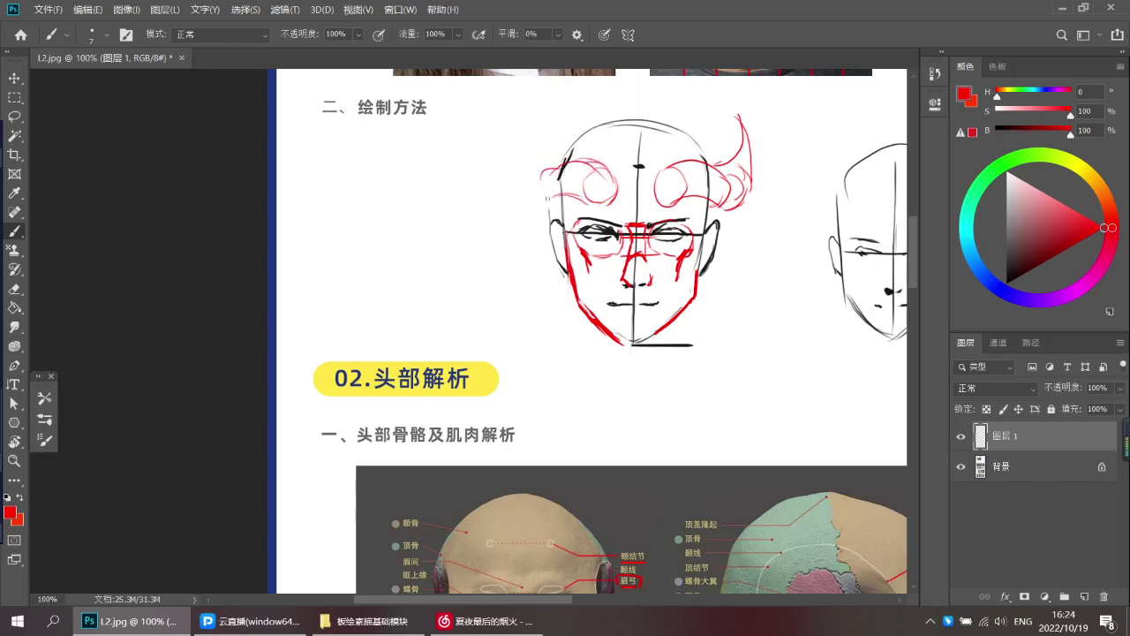
{"action": "mouse_move", "coordinate": [514, 143]}
{"action": "left_mouse_down"}
{"action": "mouse_move", "coordinate": [514, 178]}
{"action": "mouse_move", "coordinate": [544, 104]}
{"action": "mouse_move", "coordinate": [534, 113]}
{"action": "mouse_move", "coordinate": [544, 104]}
{"action": "mouse_move", "coordinate": [546, 157]}
{"action": "left_mouse_up"}
{"action": "key", "text": "ctrl+z"}
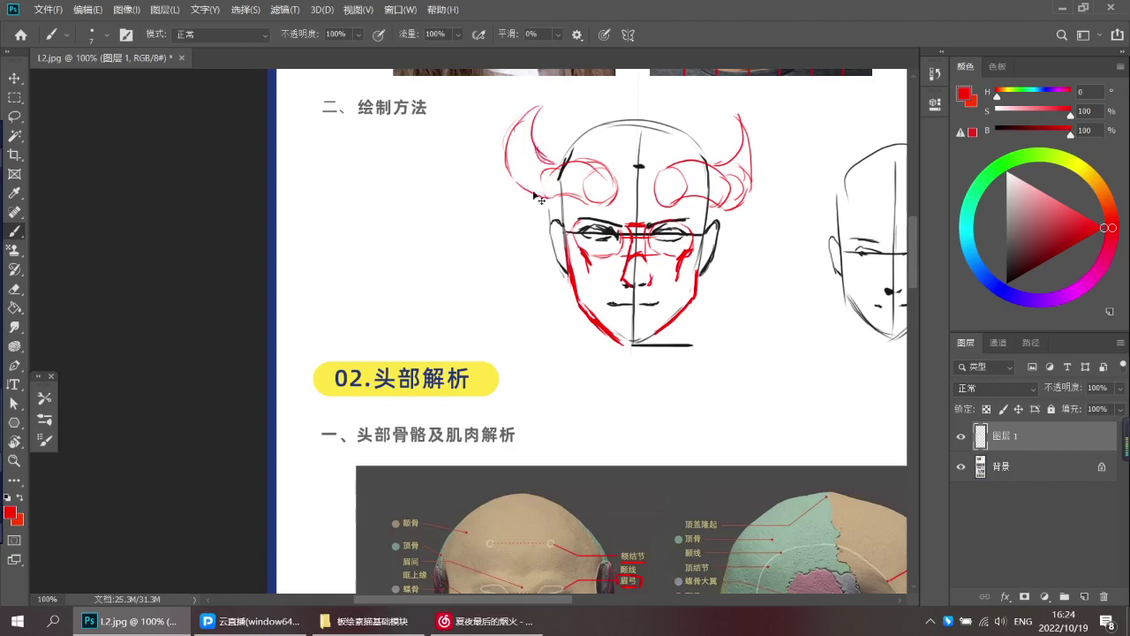
{"action": "scroll", "coordinate": [565, 195], "scroll_direction": "down", "scroll_amount": 3}
{"action": "left_click_drag", "start_coordinate": [582, 243], "coordinate": [595, 210]}
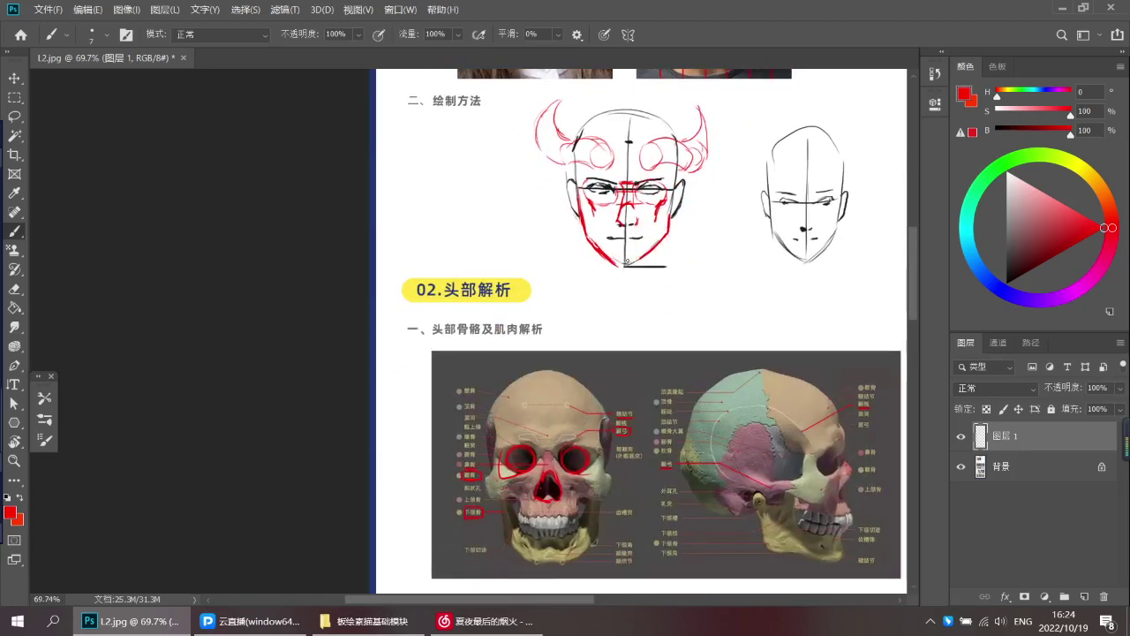
{"action": "scroll", "coordinate": [566, 446], "scroll_direction": "up", "scroll_amount": 3}
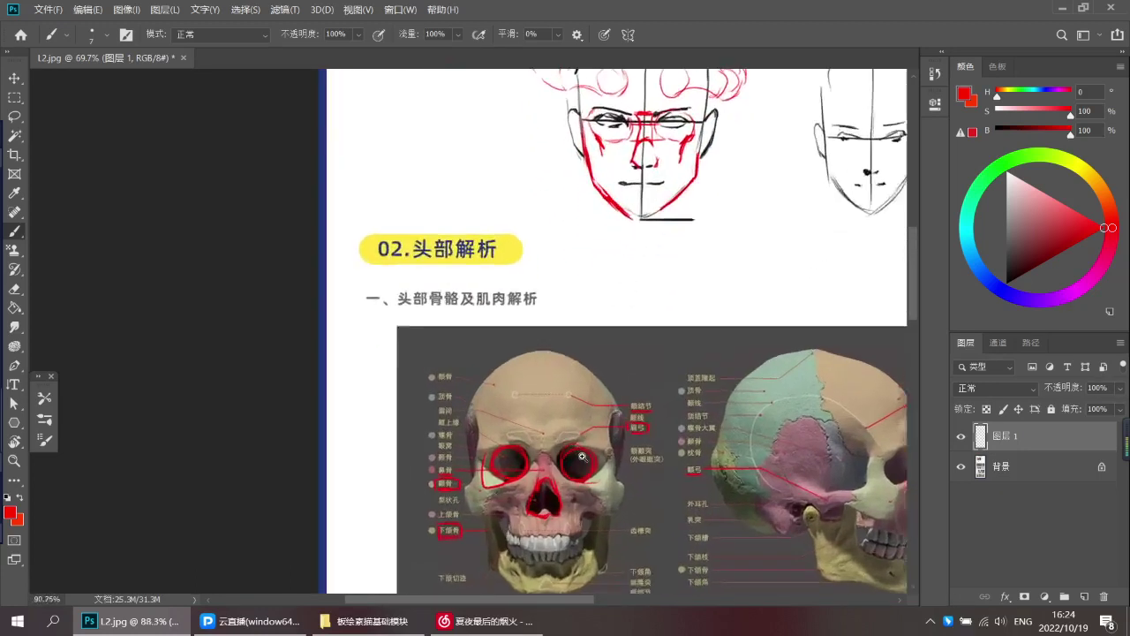
{"action": "scroll", "coordinate": [581, 428], "scroll_direction": "down", "scroll_amount": 2}
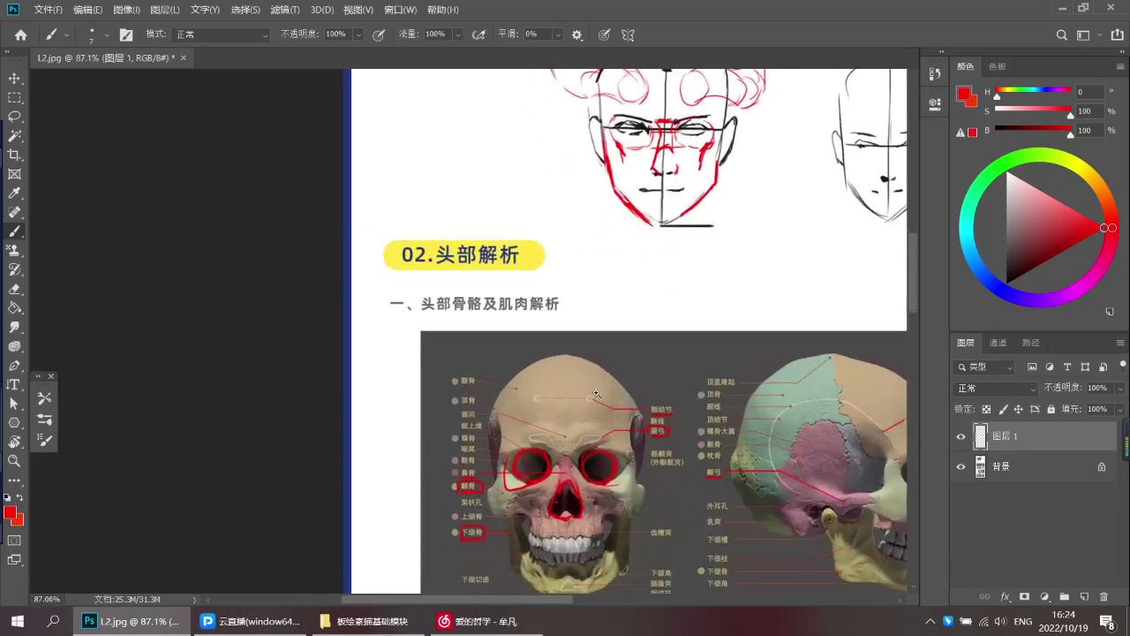
{"action": "scroll", "coordinate": [574, 414], "scroll_direction": "up", "scroll_amount": 1}
{"action": "mouse_move", "coordinate": [525, 380]}
{"action": "left_mouse_down"}
{"action": "mouse_move", "coordinate": [589, 421]}
{"action": "mouse_move", "coordinate": [572, 387]}
{"action": "mouse_move", "coordinate": [583, 380]}
{"action": "left_mouse_up"}
{"action": "key", "text": "ctrl+z"}
{"action": "key", "text": "ctrl+z"}
{"action": "key", "text": "ctrl+z"}
{"action": "scroll", "coordinate": [659, 434], "scroll_direction": "up", "scroll_amount": 2}
{"action": "key", "text": "ctrl+z"}
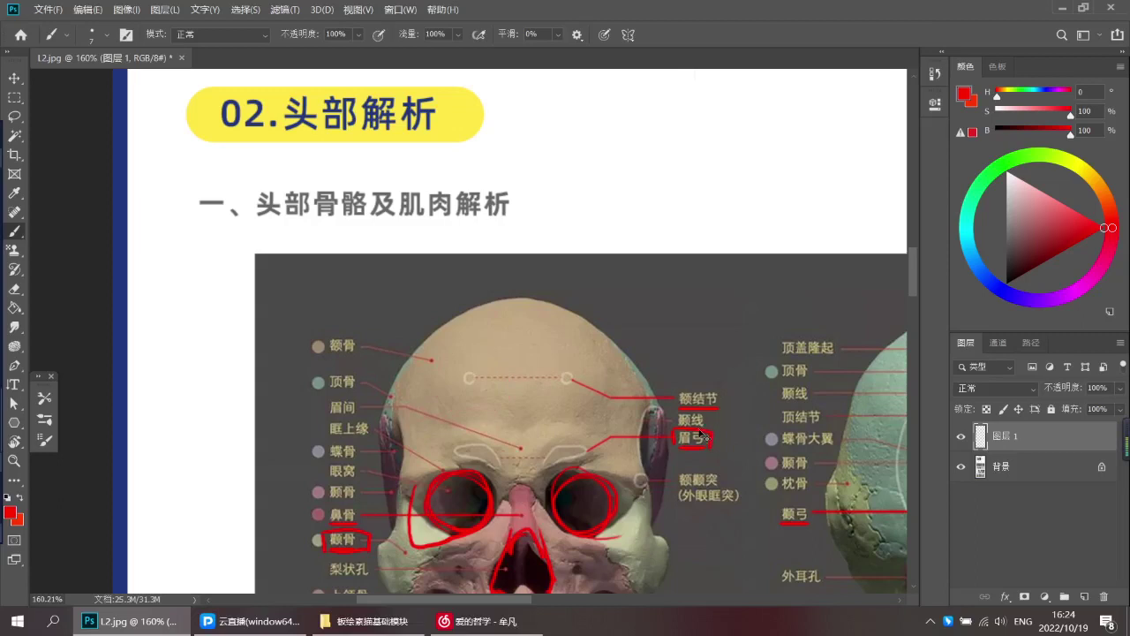
Draw a red box around the 额结节 label on the front skull diagram
{"action": "scroll", "coordinate": [655, 415], "scroll_direction": "down", "scroll_amount": 3}
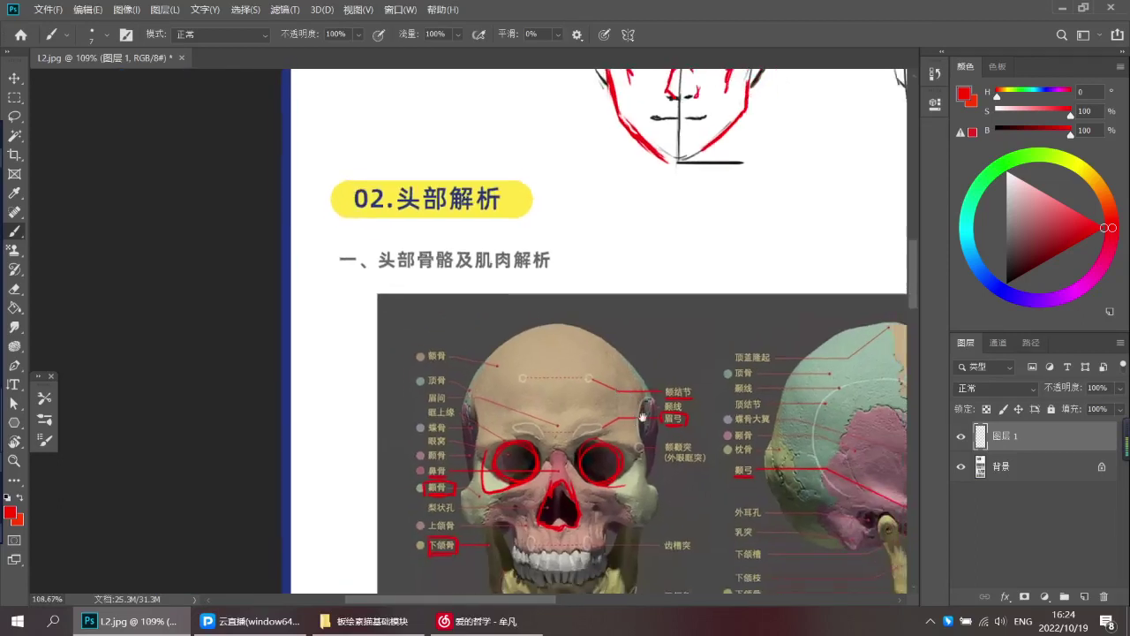
{"action": "left_click_drag", "start_coordinate": [652, 398], "coordinate": [653, 396]}
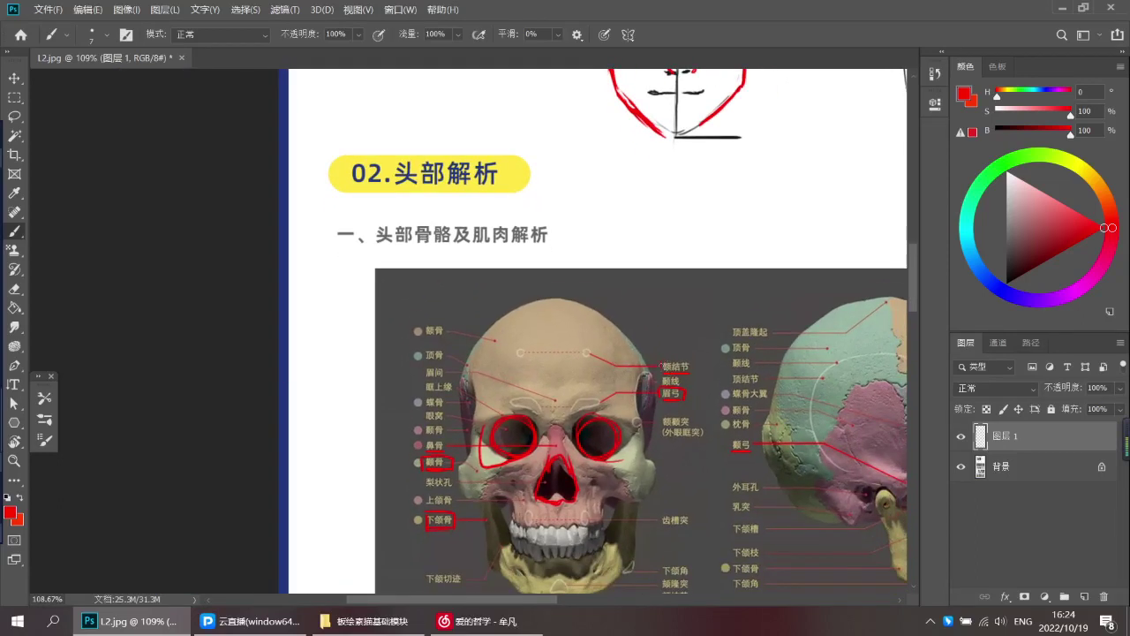
{"action": "scroll", "coordinate": [658, 366], "scroll_direction": "down", "scroll_amount": 2}
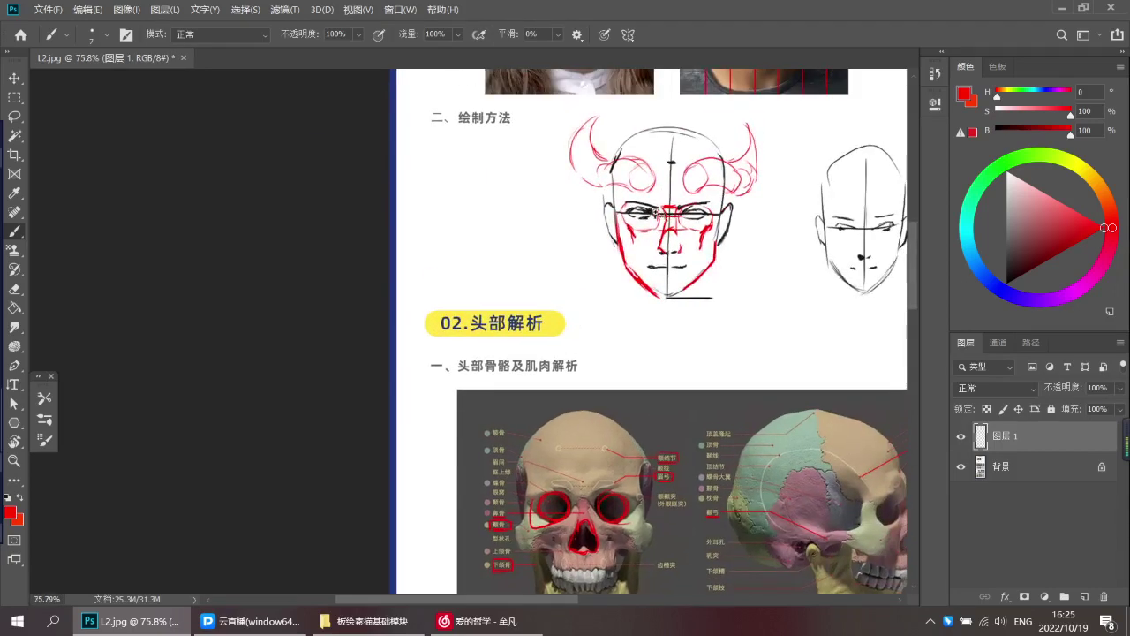
Try to mark the frontal tuber and the side of the forehead on the front-view plaster head
{"action": "scroll", "coordinate": [656, 213], "scroll_direction": "down", "scroll_amount": 2}
{"action": "left_click_drag", "start_coordinate": [674, 330], "coordinate": [656, 322]}
{"action": "scroll", "coordinate": [648, 265], "scroll_direction": "up", "scroll_amount": 3}
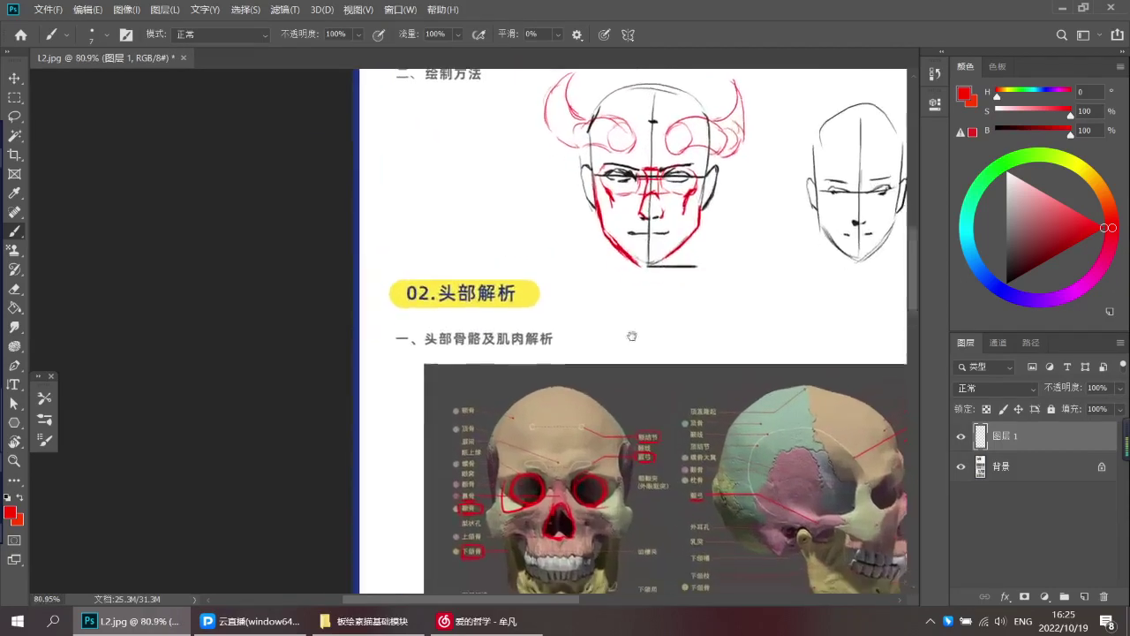
{"action": "scroll", "coordinate": [632, 337], "scroll_direction": "down", "scroll_amount": 3}
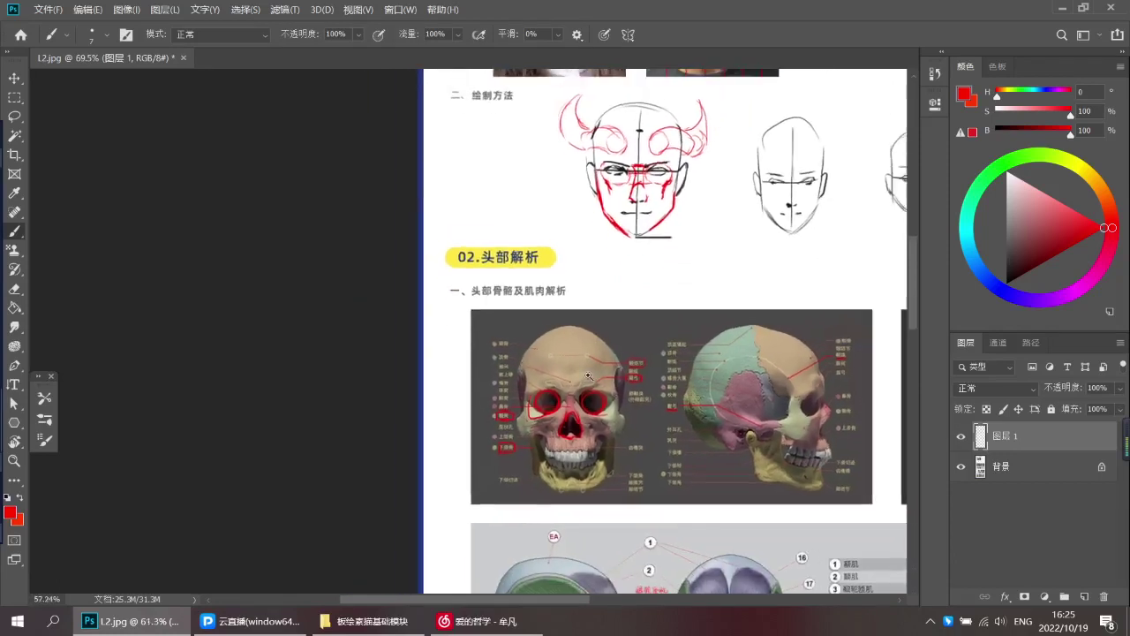
{"action": "scroll", "coordinate": [588, 376], "scroll_direction": "down", "scroll_amount": 1}
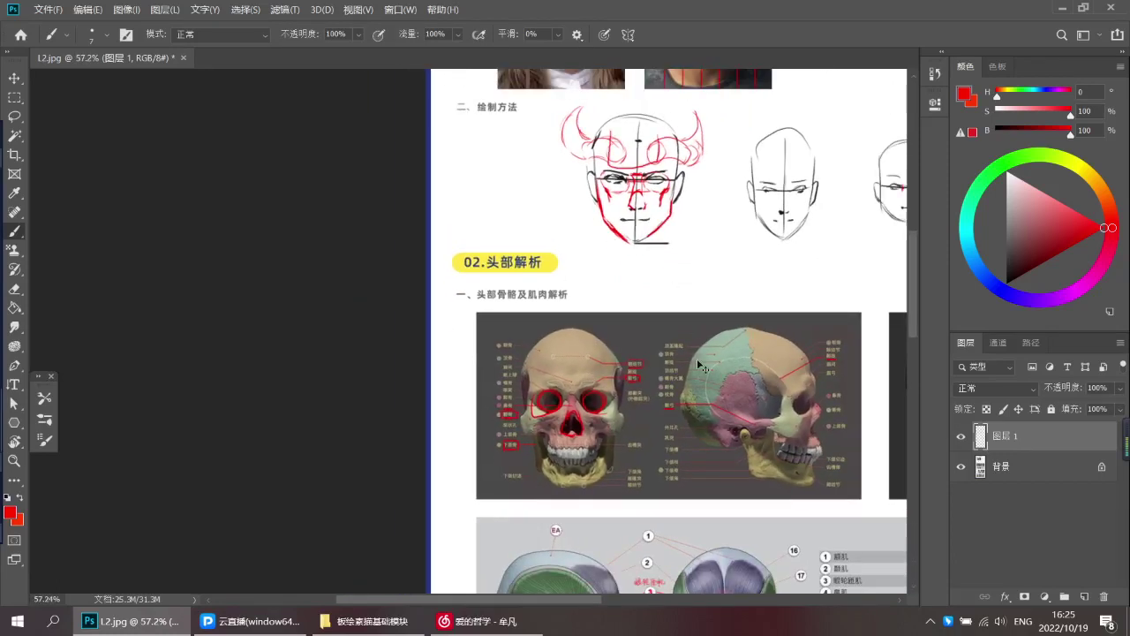
{"action": "scroll", "coordinate": [702, 365], "scroll_direction": "down", "scroll_amount": 10}
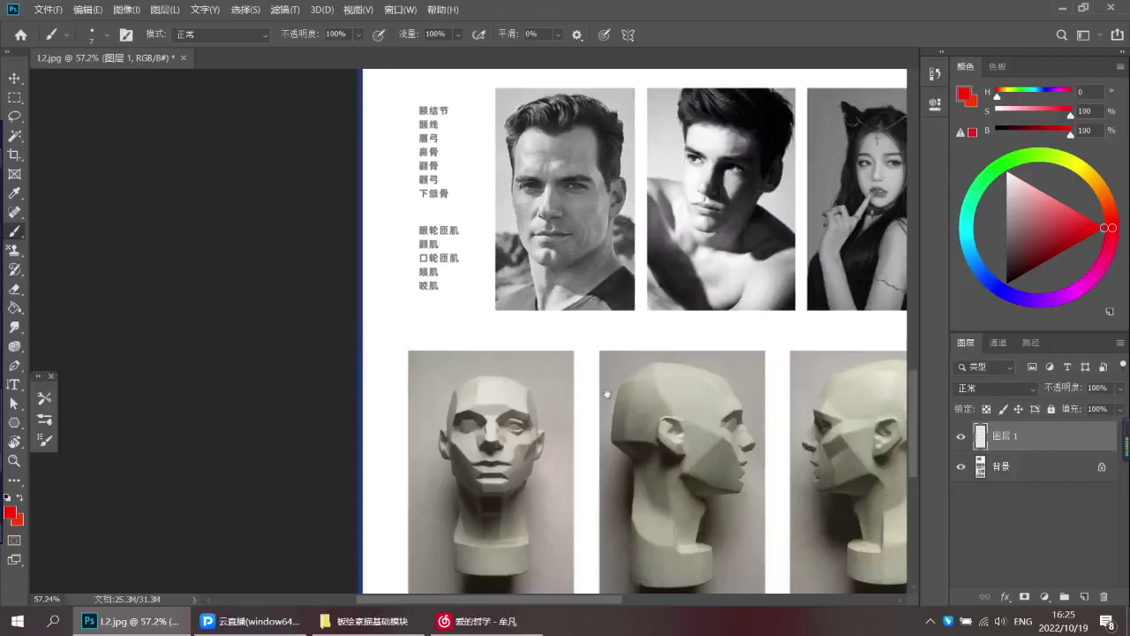
{"action": "left_click_drag", "start_coordinate": [471, 385], "coordinate": [477, 383]}
{"action": "key", "text": "ctrl+z"}
{"action": "mouse_move", "coordinate": [543, 397]}
{"action": "left_mouse_down"}
{"action": "mouse_move", "coordinate": [643, 278]}
{"action": "mouse_move", "coordinate": [502, 407]}
{"action": "mouse_move", "coordinate": [528, 419]}
{"action": "left_mouse_up"}
{"action": "scroll", "coordinate": [530, 392], "scroll_direction": "down", "scroll_amount": 2}
{"action": "key", "text": "ctrl+z"}
{"action": "scroll", "coordinate": [637, 254], "scroll_direction": "up", "scroll_amount": 3}
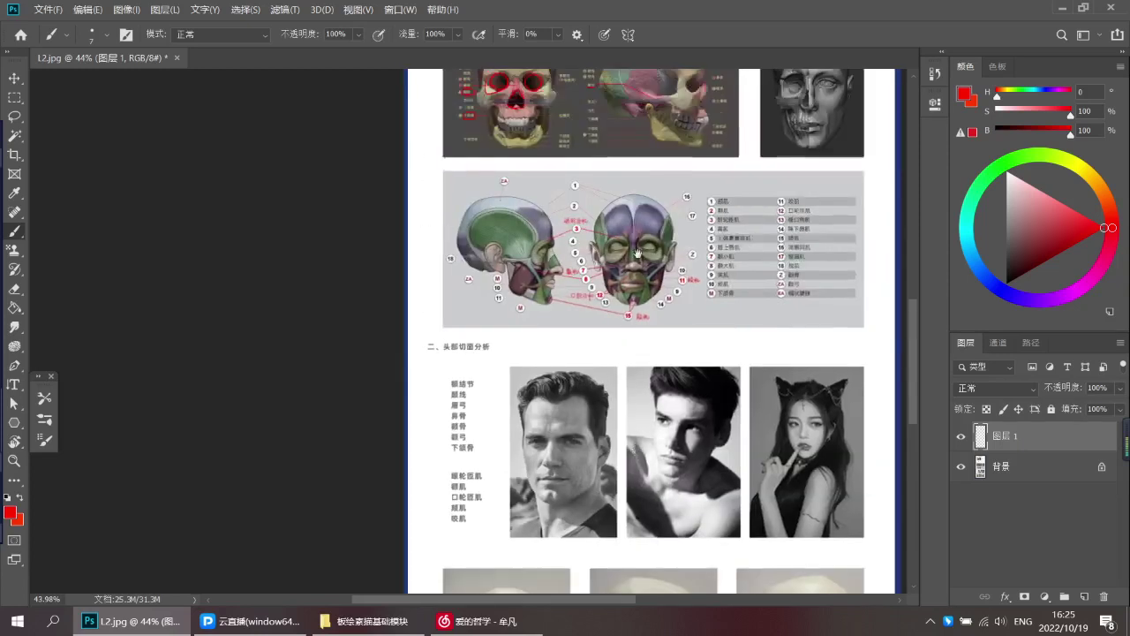
Try to mark the frontal tubers on the forehead of the front skull diagram
{"action": "scroll", "coordinate": [637, 253], "scroll_direction": "up", "scroll_amount": 3}
{"action": "scroll", "coordinate": [519, 210], "scroll_direction": "up", "scroll_amount": 2}
{"action": "left_click_drag", "start_coordinate": [497, 205], "coordinate": [530, 204]}
{"action": "key", "text": "ctrl+z"}
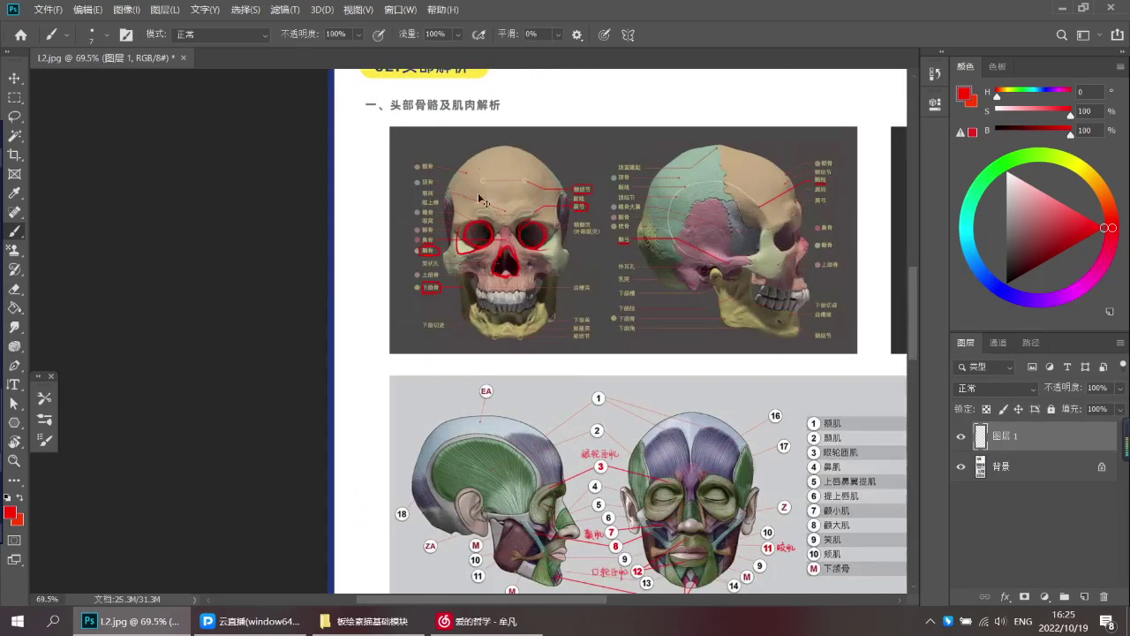
{"action": "left_click_drag", "start_coordinate": [515, 191], "coordinate": [525, 191]}
{"action": "key", "text": "ctrl+z"}
Trace the temporal line (颞线) in red on the side skull, curving along the forehead above the eye socket
{"action": "left_click_drag", "start_coordinate": [542, 242], "coordinate": [538, 265]}
{"action": "left_click", "coordinate": [512, 290], "text": "ctrl"}
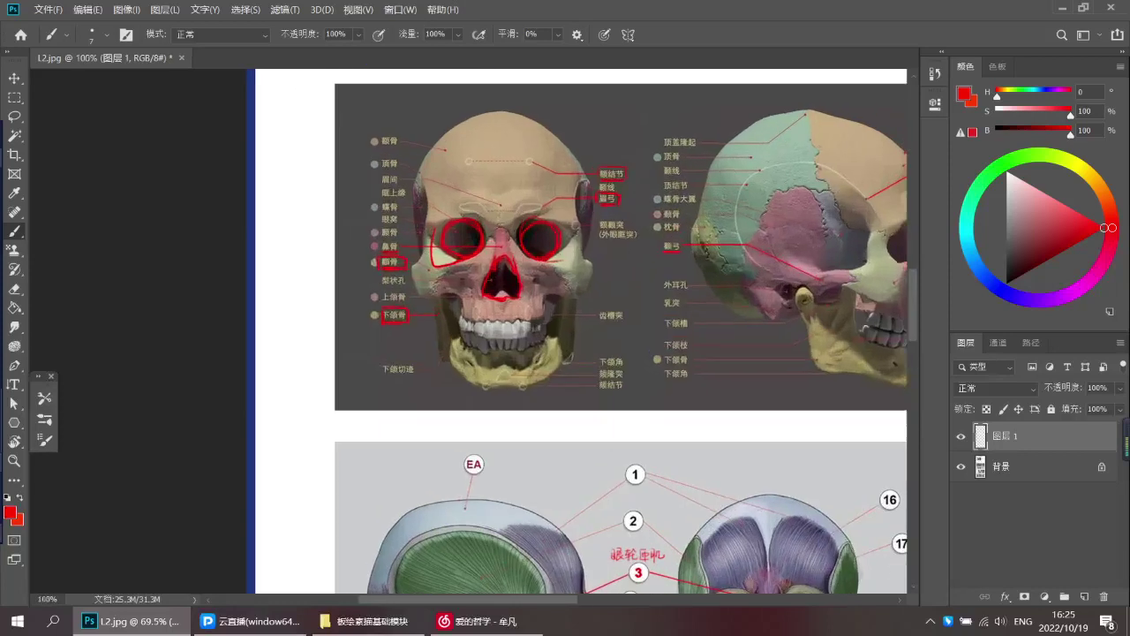
{"action": "scroll", "coordinate": [556, 309], "scroll_direction": "down", "scroll_amount": 3}
{"action": "left_click_drag", "start_coordinate": [538, 306], "coordinate": [530, 308]}
{"action": "left_click_drag", "start_coordinate": [528, 344], "coordinate": [426, 346]}
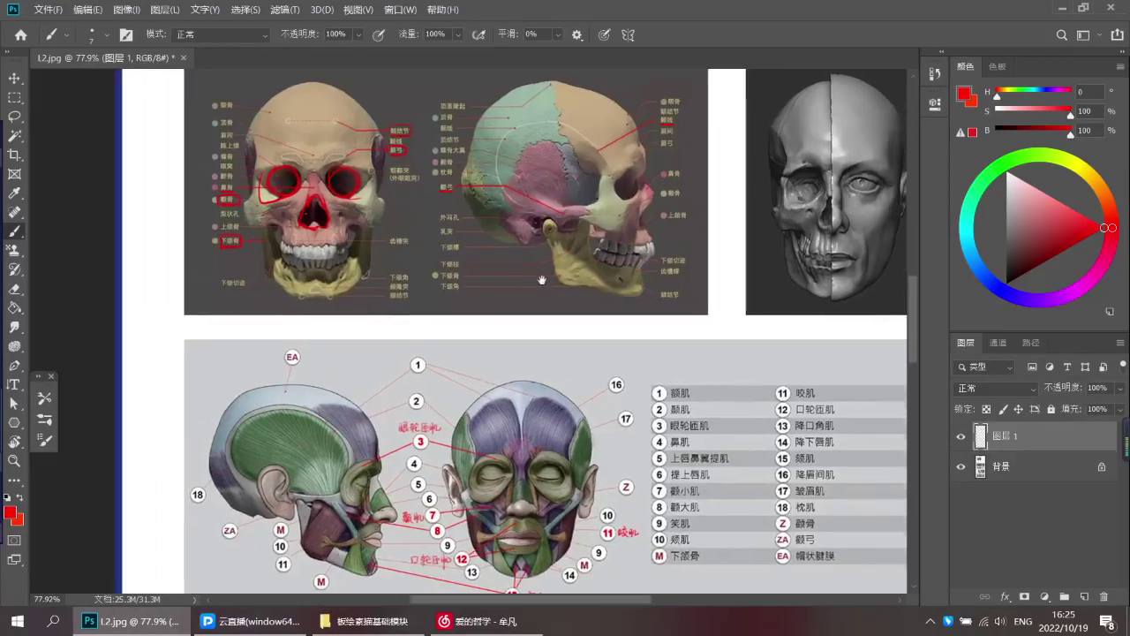
{"action": "left_click_drag", "start_coordinate": [542, 280], "coordinate": [524, 283]}
{"action": "scroll", "coordinate": [621, 127], "scroll_direction": "up", "scroll_amount": 3}
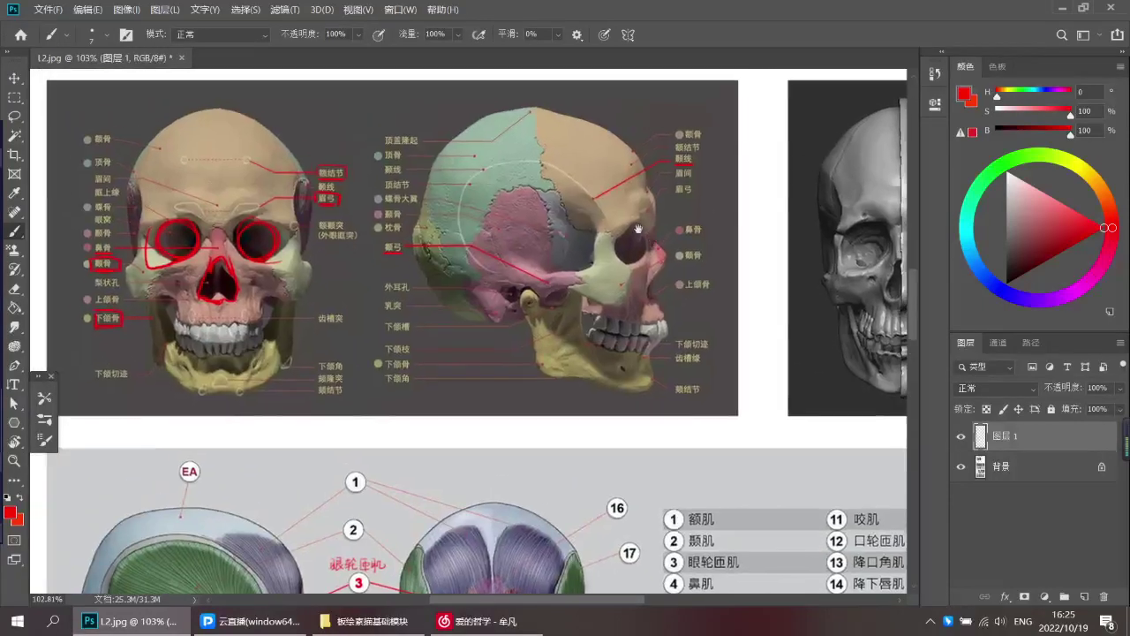
{"action": "left_click_drag", "start_coordinate": [685, 158], "coordinate": [740, 175]}
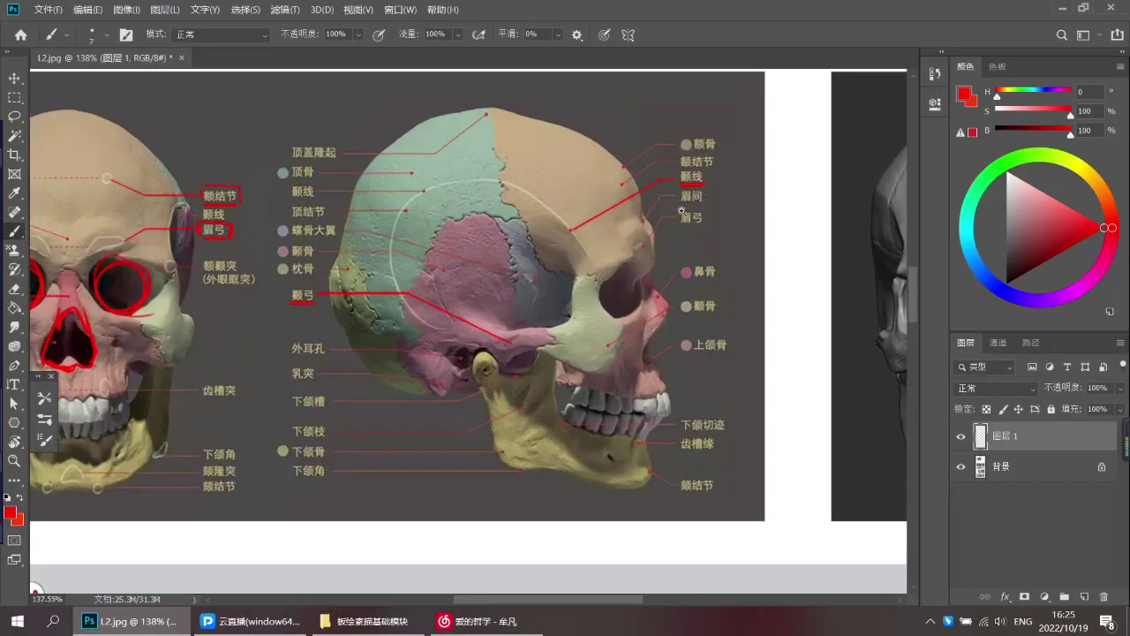
{"action": "scroll", "coordinate": [681, 210], "scroll_direction": "down", "scroll_amount": 2}
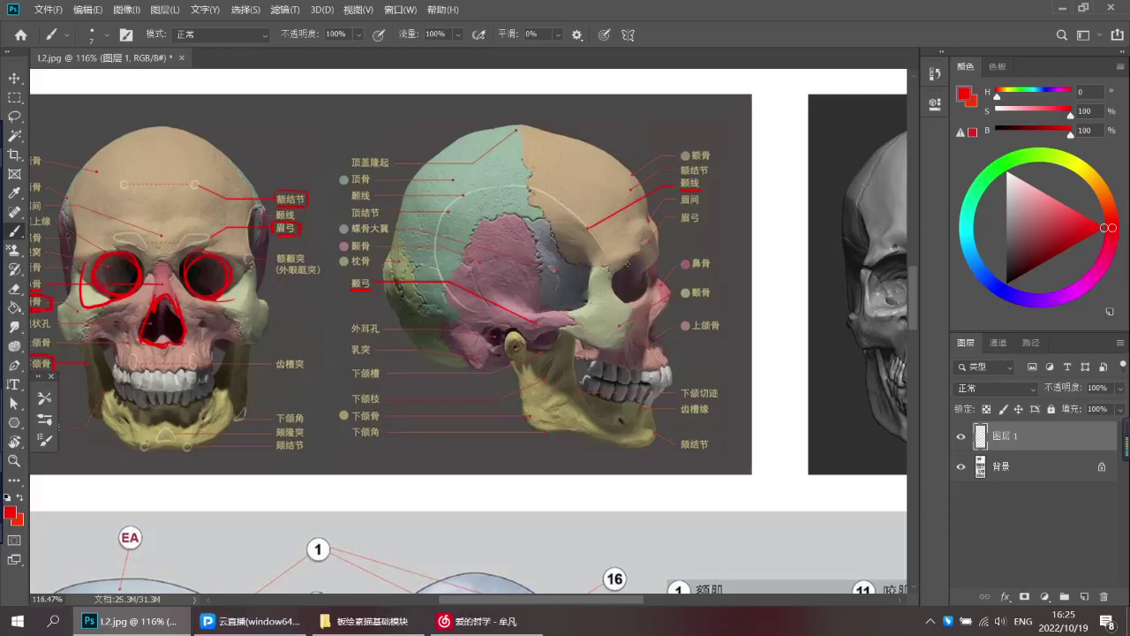
{"action": "left_click_drag", "start_coordinate": [590, 226], "coordinate": [542, 190]}
{"action": "scroll", "coordinate": [589, 247], "scroll_direction": "down", "scroll_amount": 2}
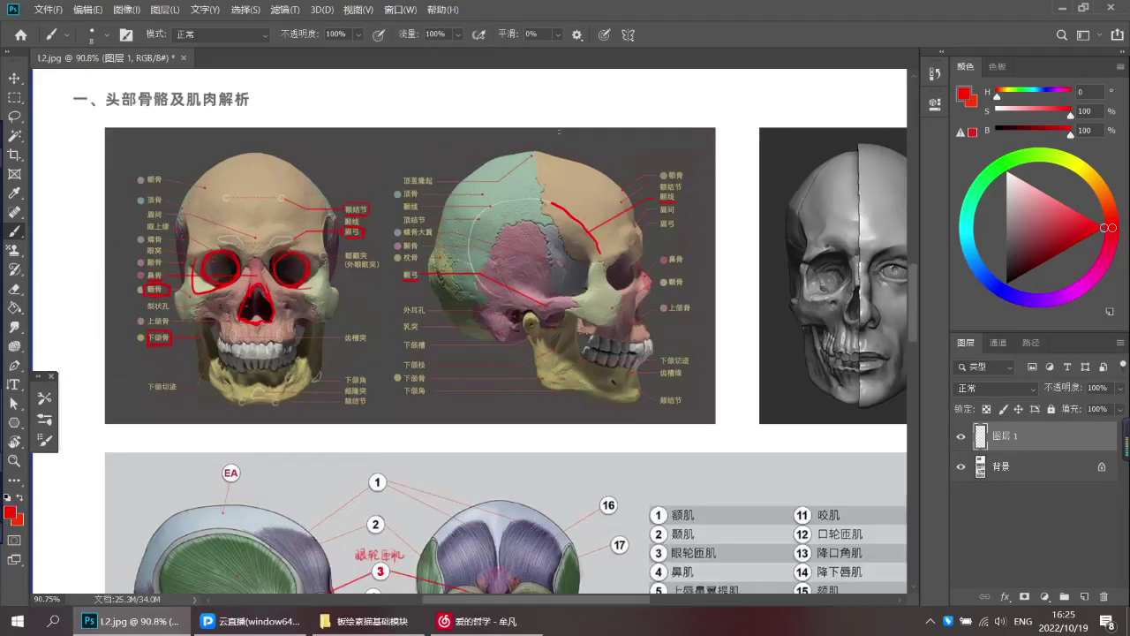
Draw a red vertical arrow above the forehead of the side skull
{"action": "left_click_drag", "start_coordinate": [586, 108], "coordinate": [585, 189]}
{"action": "mouse_move", "coordinate": [585, 105]}
{"action": "left_mouse_down"}
{"action": "mouse_move", "coordinate": [569, 134]}
{"action": "mouse_move", "coordinate": [594, 134]}
{"action": "mouse_move", "coordinate": [572, 142]}
{"action": "left_mouse_up"}
{"action": "key", "text": "ctrl+z"}
{"action": "key", "text": "ctrl+z"}
Draw a red stroke along the left-hand temple of the front skull and try strokes across the side skull's temple
{"action": "left_click_drag", "start_coordinate": [523, 210], "coordinate": [583, 265]}
{"action": "key", "text": "ctrl+z"}
{"action": "left_click_drag", "start_coordinate": [549, 195], "coordinate": [465, 298]}
{"action": "key", "text": "ctrl+z"}
{"action": "left_click_drag", "start_coordinate": [546, 248], "coordinate": [448, 293]}
{"action": "key", "text": "ctrl+z"}
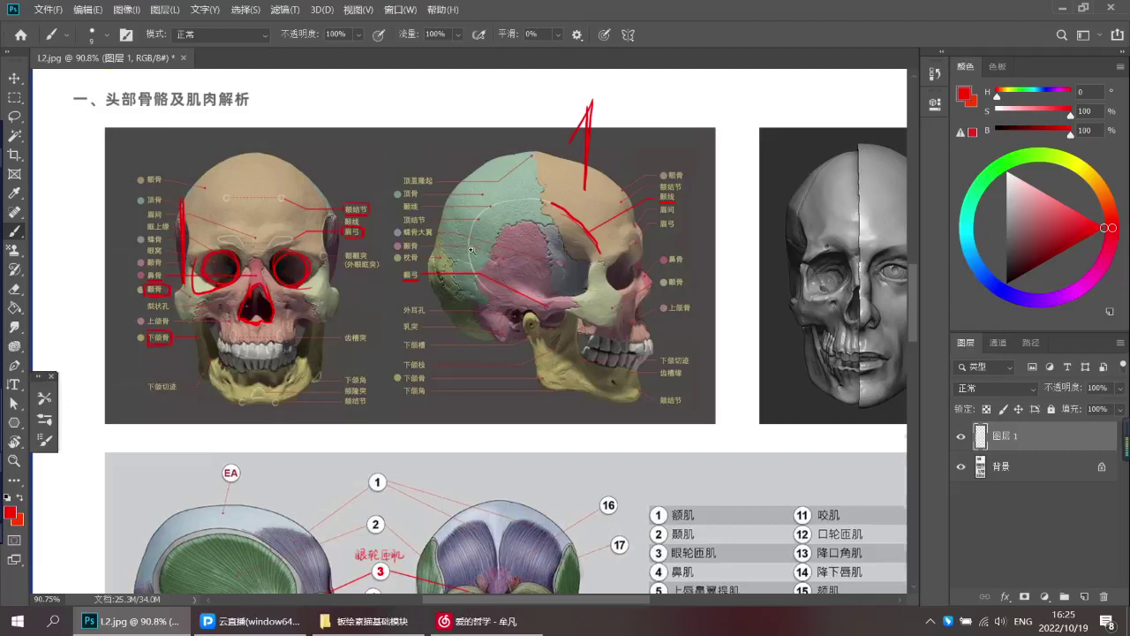
Draw red temple contours on the left-hand side of the first and second drawn faces
{"action": "scroll", "coordinate": [472, 251], "scroll_direction": "down", "scroll_amount": 3}
{"action": "scroll", "coordinate": [471, 250], "scroll_direction": "up", "scroll_amount": 1}
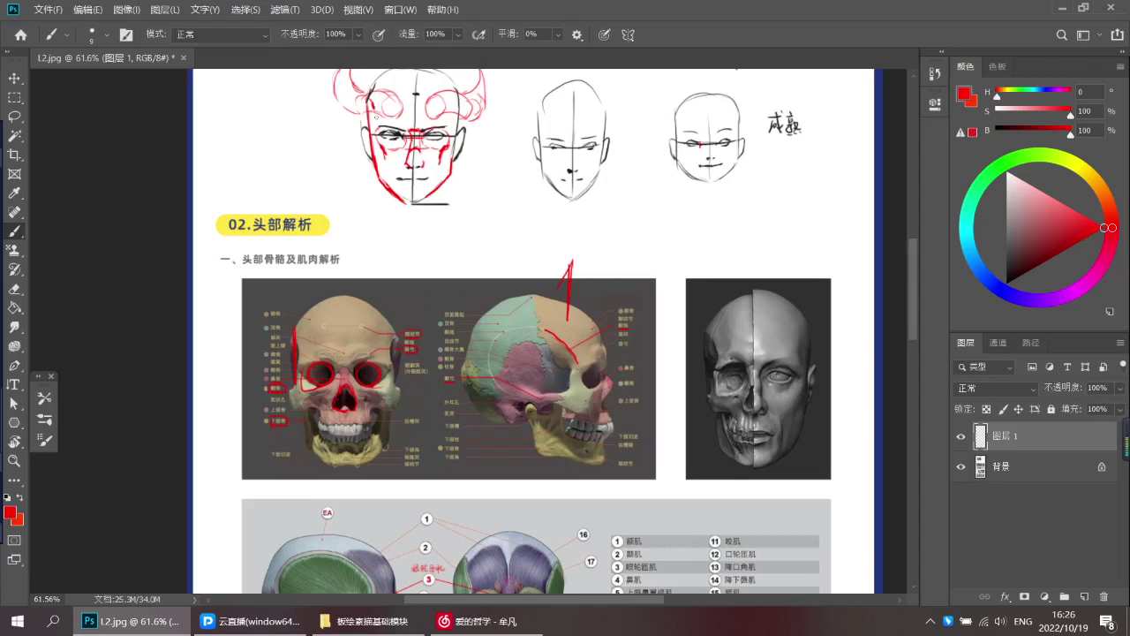
{"action": "scroll", "coordinate": [380, 144], "scroll_direction": "down", "scroll_amount": 1}
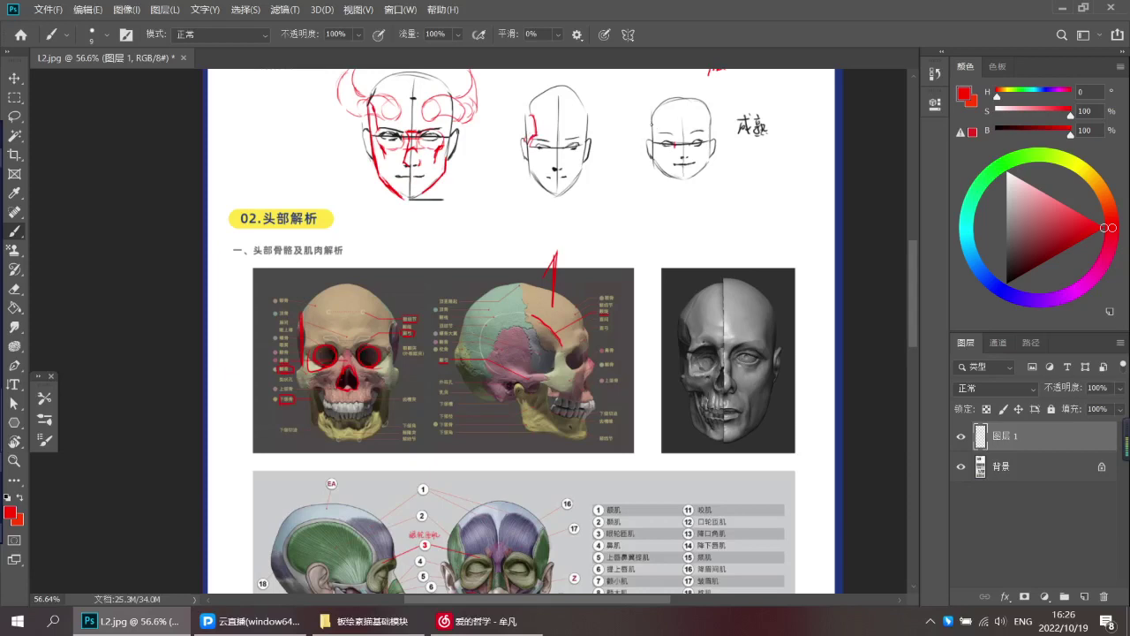
Draw red arrows pointing down onto the front skull's forehead and sideways at its left-hand temple
{"action": "scroll", "coordinate": [319, 338], "scroll_direction": "up", "scroll_amount": 3}
{"action": "mouse_move", "coordinate": [350, 235]}
{"action": "left_mouse_down"}
{"action": "mouse_move", "coordinate": [351, 292]}
{"action": "mouse_move", "coordinate": [362, 268]}
{"action": "left_mouse_up"}
{"action": "left_click_drag", "start_coordinate": [189, 354], "coordinate": [265, 341]}
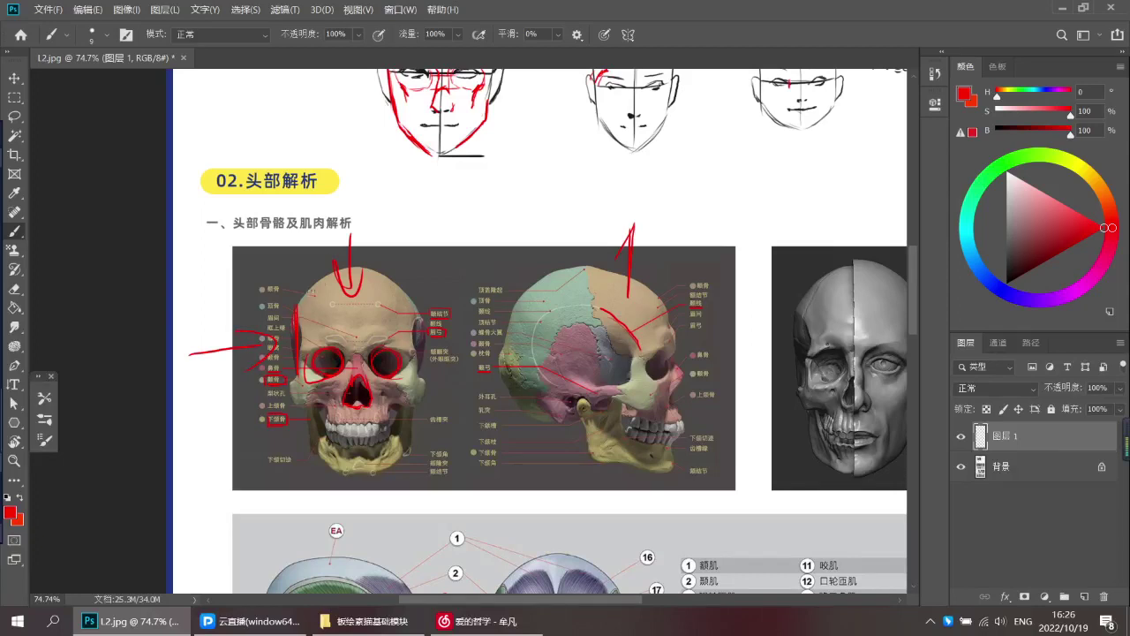
Try a red stroke across the forehead of the first drawn face
{"action": "scroll", "coordinate": [340, 292], "scroll_direction": "down", "scroll_amount": 3}
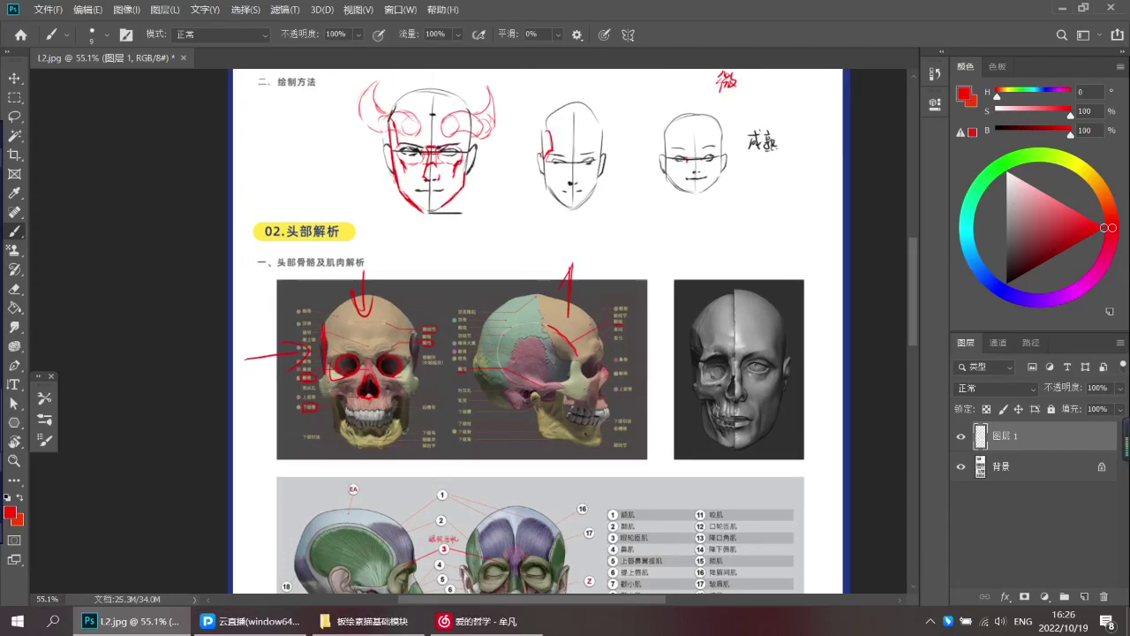
{"action": "scroll", "coordinate": [393, 265], "scroll_direction": "down", "scroll_amount": 1}
{"action": "mouse_move", "coordinate": [394, 115]}
{"action": "left_mouse_down"}
{"action": "mouse_move", "coordinate": [450, 109]}
{"action": "mouse_move", "coordinate": [457, 121]}
{"action": "left_mouse_up"}
{"action": "key", "text": "ctrl+z"}
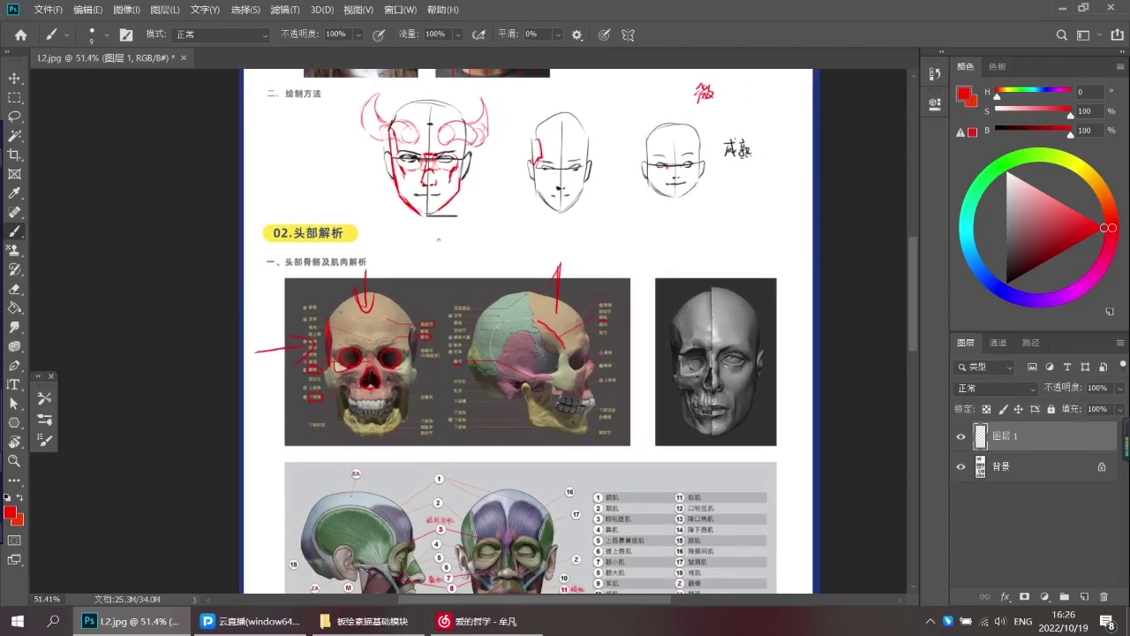
Examine the zygomatic arch (颧弓) area on the side skull diagram
{"action": "scroll", "coordinate": [427, 274], "scroll_direction": "down", "scroll_amount": 3}
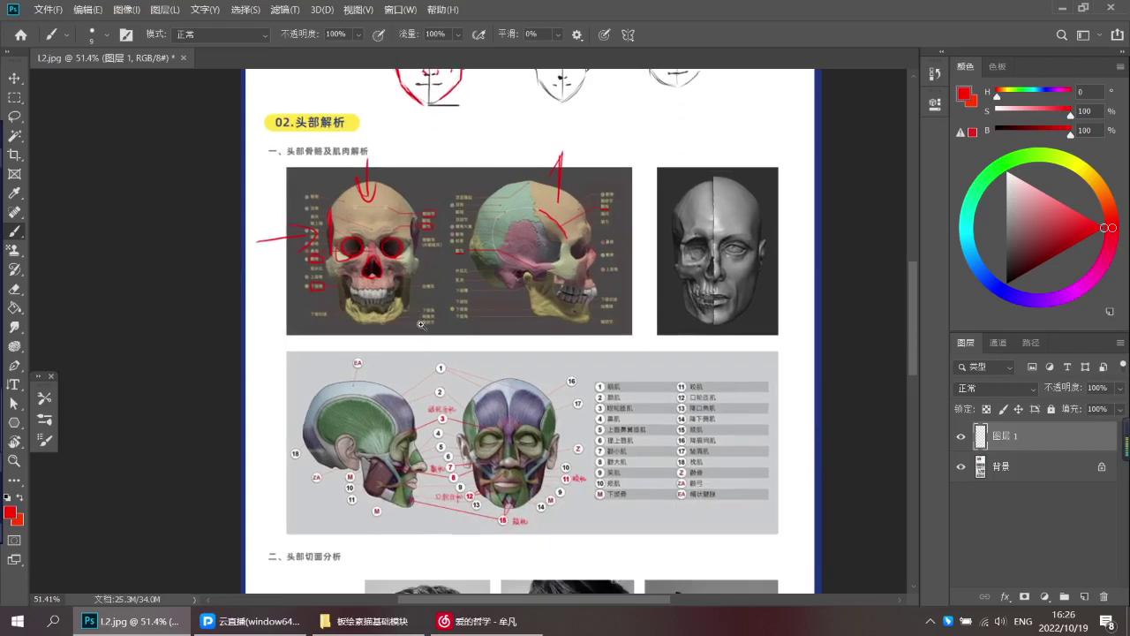
{"action": "scroll", "coordinate": [424, 327], "scroll_direction": "up", "scroll_amount": 1}
{"action": "scroll", "coordinate": [556, 281], "scroll_direction": "up", "scroll_amount": 1}
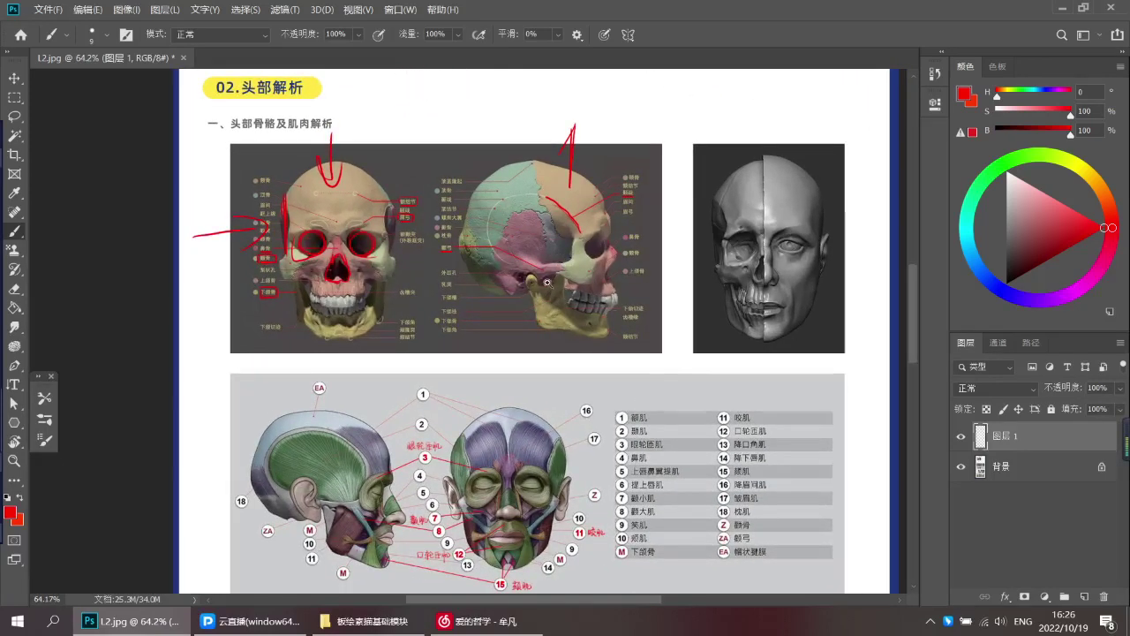
{"action": "scroll", "coordinate": [569, 296], "scroll_direction": "up", "scroll_amount": 1}
{"action": "scroll", "coordinate": [578, 297], "scroll_direction": "up", "scroll_amount": 1}
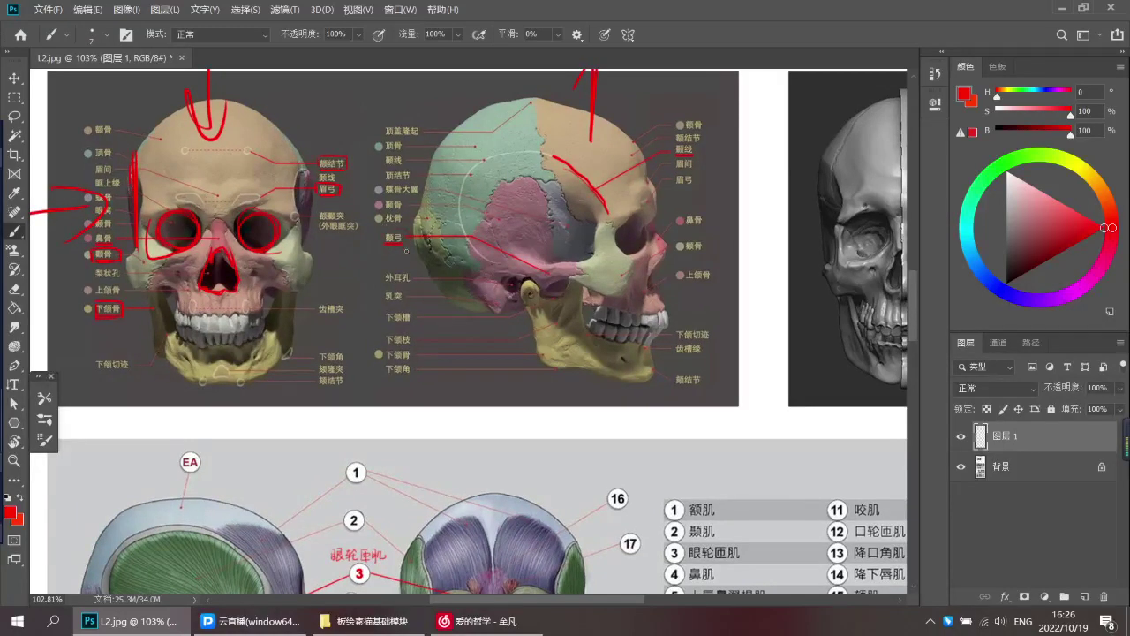
Try a red brush stroke on the face half of the grey half-skull head study and remove it
{"action": "scroll", "coordinate": [399, 269], "scroll_direction": "down", "scroll_amount": 1}
{"action": "scroll", "coordinate": [399, 269], "scroll_direction": "down", "scroll_amount": 2}
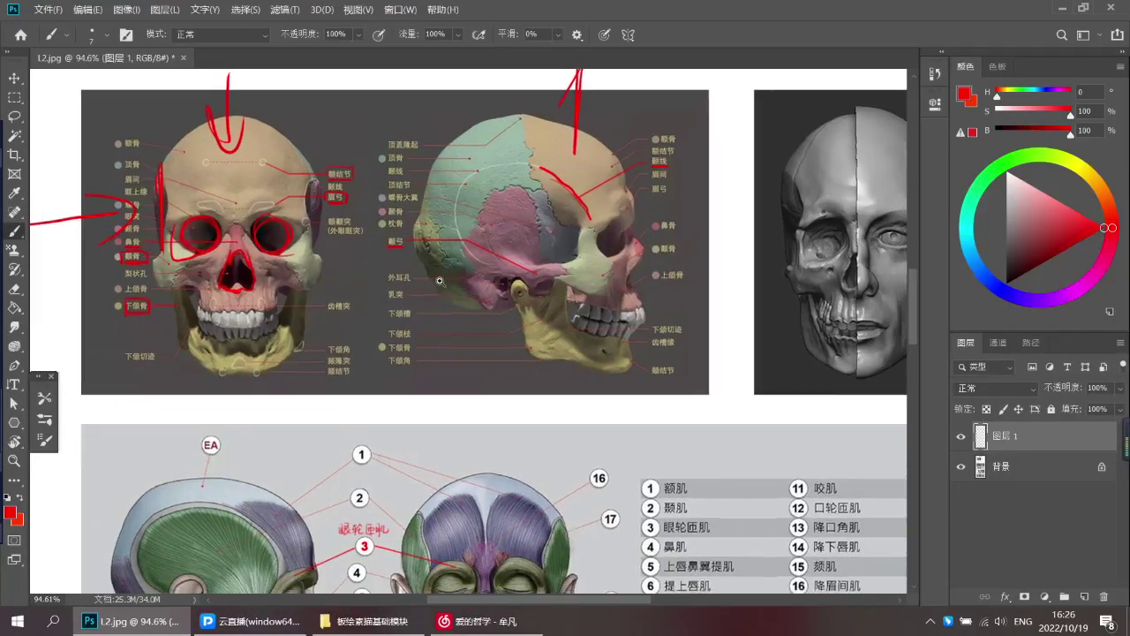
{"action": "scroll", "coordinate": [413, 265], "scroll_direction": "up", "scroll_amount": 2}
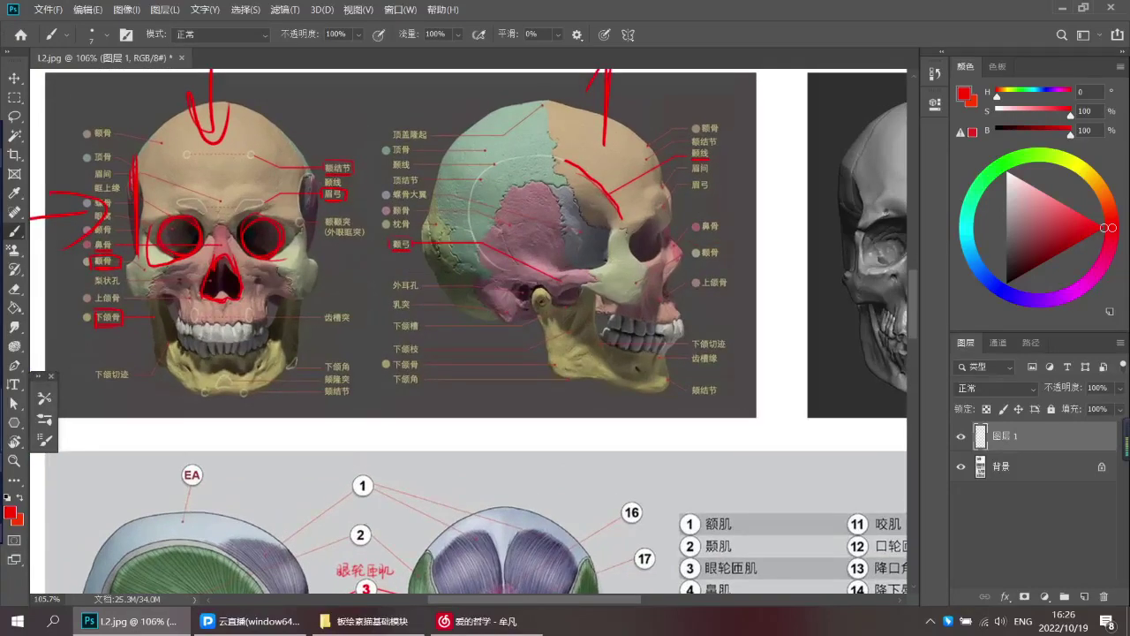
{"action": "scroll", "coordinate": [415, 263], "scroll_direction": "down", "scroll_amount": 3}
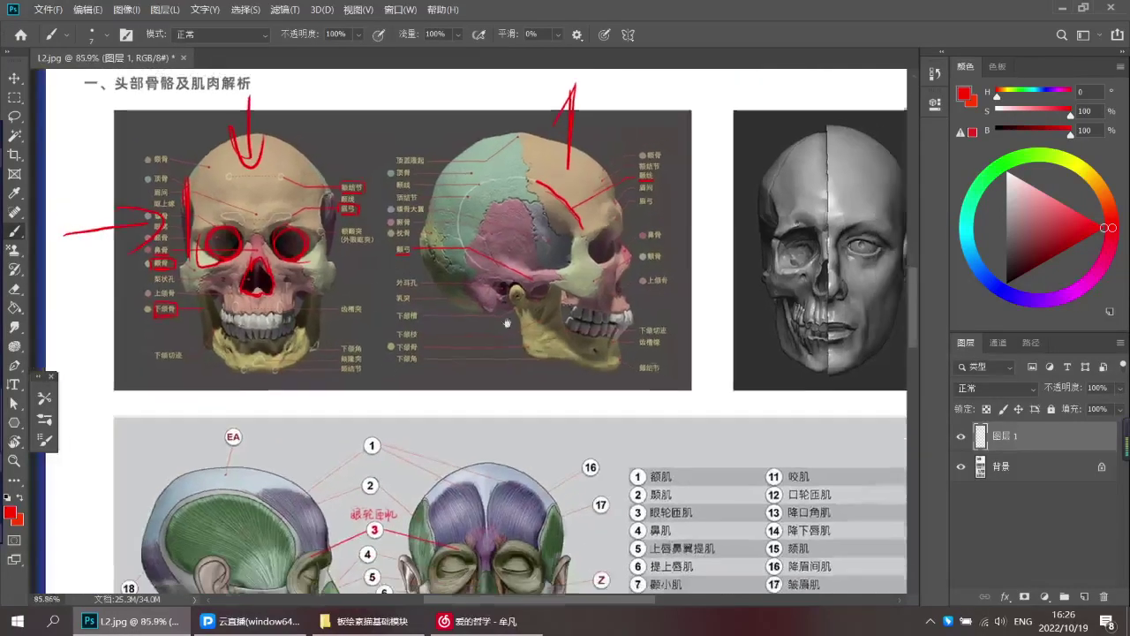
{"action": "left_click_drag", "start_coordinate": [619, 300], "coordinate": [465, 286]}
{"action": "scroll", "coordinate": [640, 212], "scroll_direction": "up", "scroll_amount": 5}
{"action": "left_click_drag", "start_coordinate": [667, 238], "coordinate": [655, 273]}
{"action": "key", "text": "ctrl+z"}
{"action": "scroll", "coordinate": [622, 249], "scroll_direction": "down", "scroll_amount": 3}
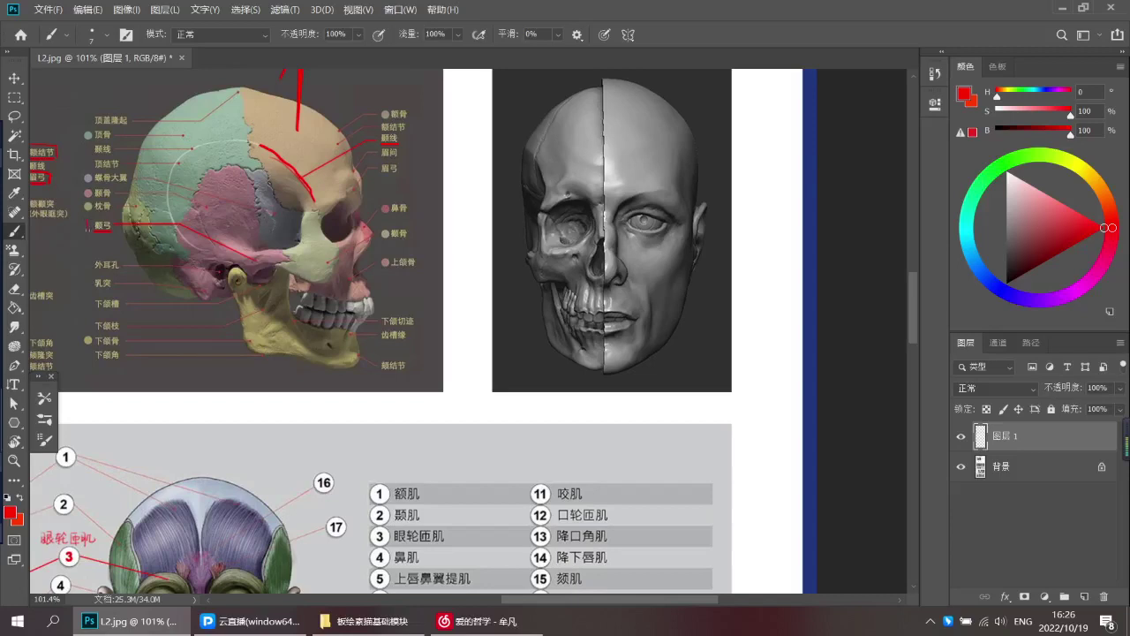
Outline the cheekbone plane in red below the eye on the grey half-skull head's face side, with strokes running up toward the ear
{"action": "left_click_drag", "start_coordinate": [671, 250], "coordinate": [737, 252]}
{"action": "mouse_move", "coordinate": [582, 253]}
{"action": "left_mouse_down"}
{"action": "mouse_move", "coordinate": [655, 265]}
{"action": "mouse_move", "coordinate": [695, 223]}
{"action": "left_mouse_up"}
{"action": "key", "text": "ctrl+z"}
{"action": "key", "text": "ctrl+z"}
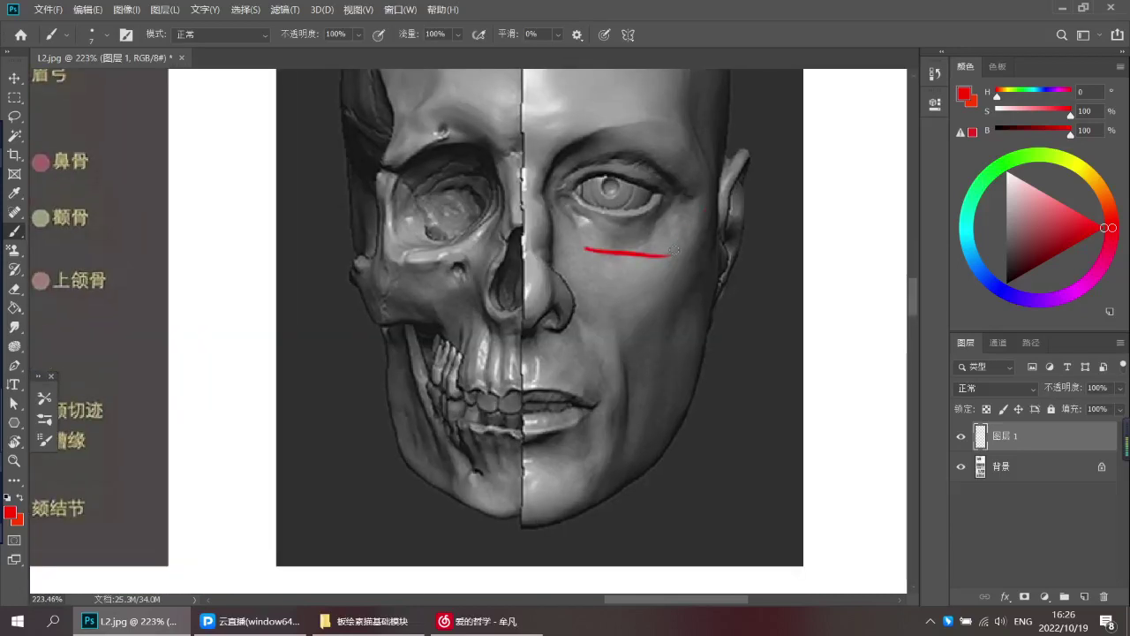
{"action": "mouse_move", "coordinate": [633, 258]}
{"action": "left_mouse_down"}
{"action": "mouse_move", "coordinate": [645, 298]}
{"action": "mouse_move", "coordinate": [692, 223]}
{"action": "mouse_move", "coordinate": [692, 288]}
{"action": "left_mouse_up"}
{"action": "left_click_drag", "start_coordinate": [675, 300], "coordinate": [635, 315]}
{"action": "left_click_drag", "start_coordinate": [636, 269], "coordinate": [678, 256]}
{"action": "scroll", "coordinate": [675, 278], "scroll_direction": "down", "scroll_amount": 2}
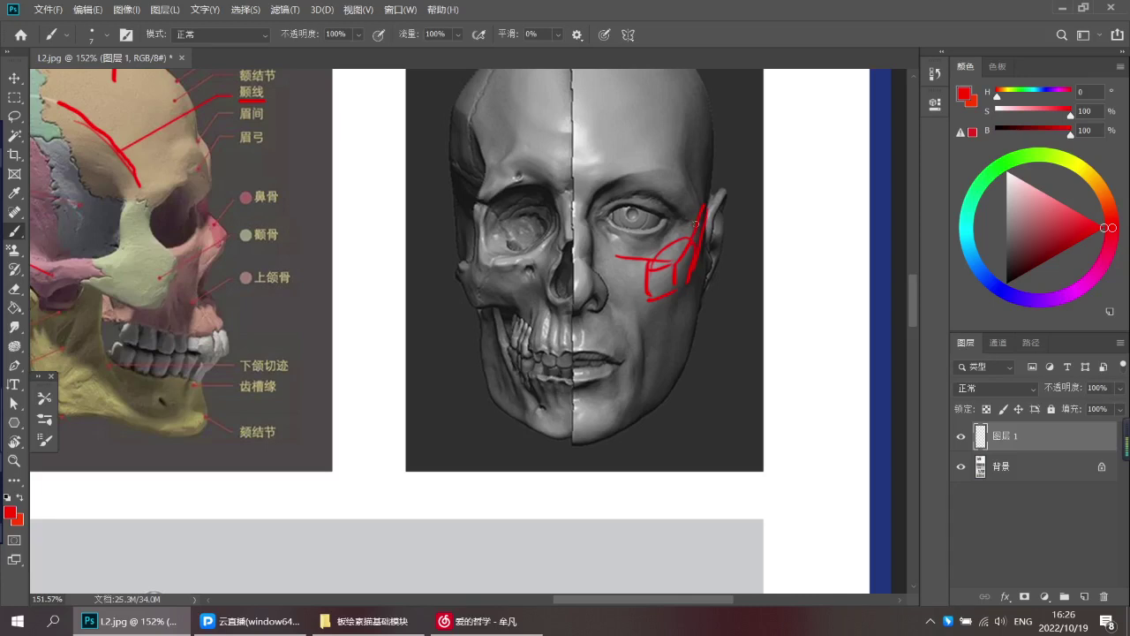
{"action": "scroll", "coordinate": [683, 252], "scroll_direction": "down", "scroll_amount": 3}
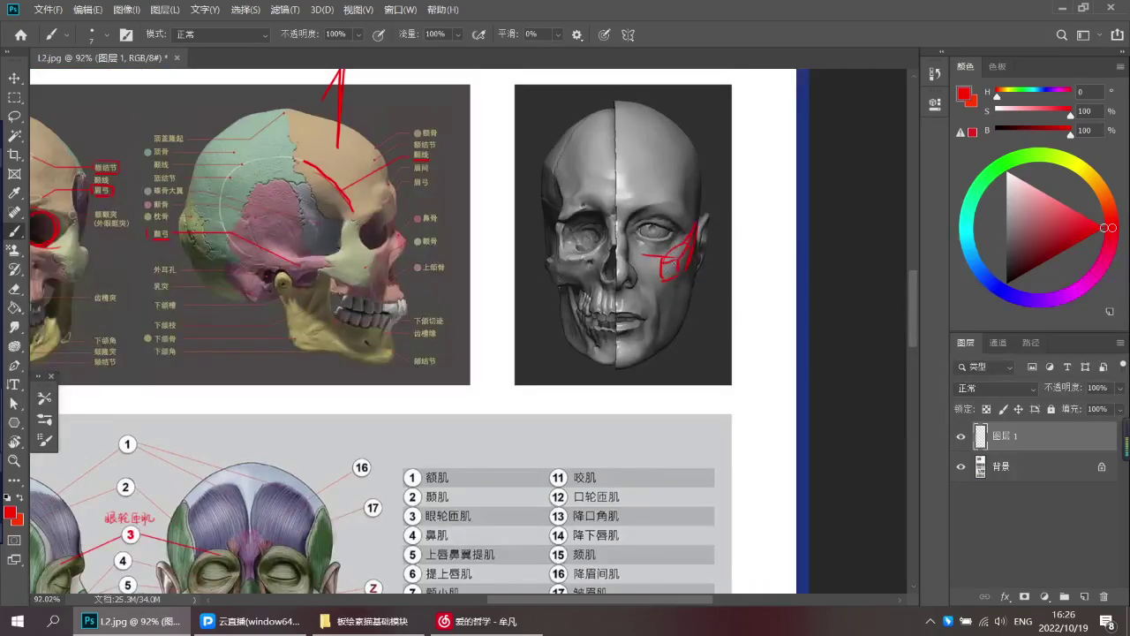
Try several red contour strokes along the temple and side of the face on the first male portrait, undoing each one
{"action": "scroll", "coordinate": [675, 244], "scroll_direction": "down", "scroll_amount": 3}
{"action": "mouse_move", "coordinate": [518, 397]}
{"action": "left_mouse_down"}
{"action": "mouse_move", "coordinate": [585, 255]}
{"action": "mouse_move", "coordinate": [502, 290]}
{"action": "left_mouse_up"}
{"action": "scroll", "coordinate": [477, 282], "scroll_direction": "down", "scroll_amount": 6}
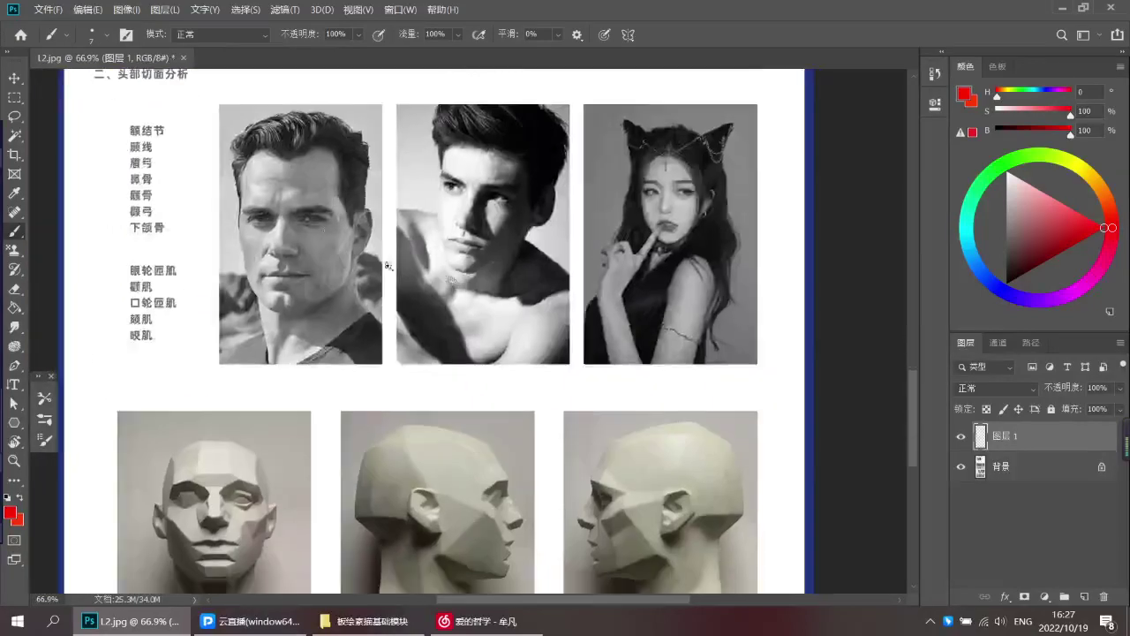
{"action": "scroll", "coordinate": [374, 252], "scroll_direction": "up", "scroll_amount": 2}
{"action": "scroll", "coordinate": [375, 252], "scroll_direction": "up", "scroll_amount": 2}
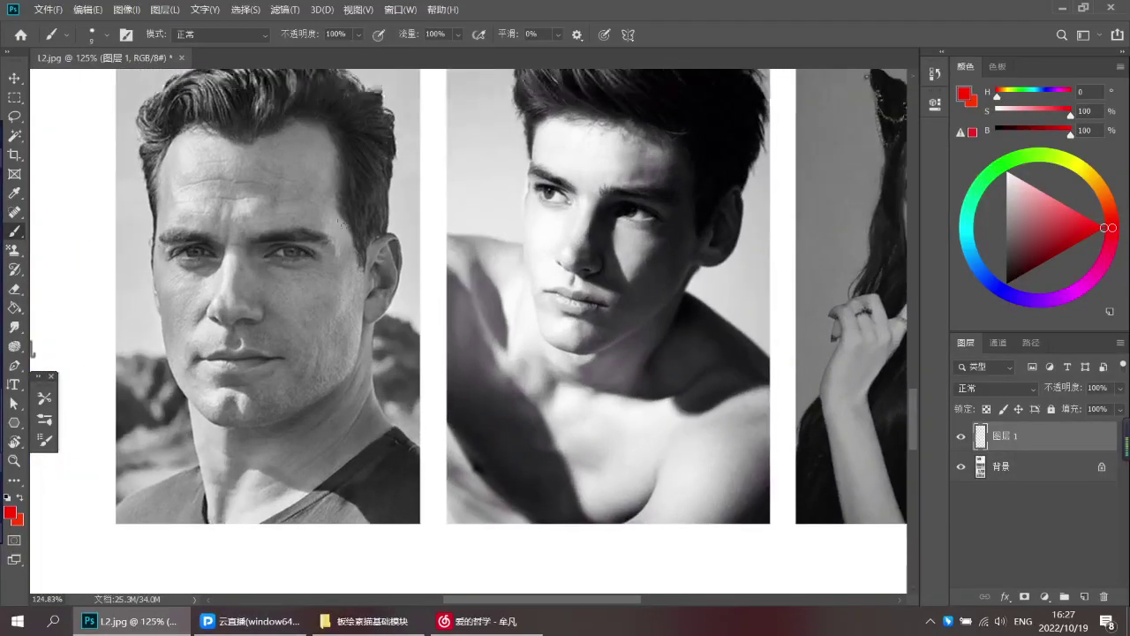
{"action": "mouse_move", "coordinate": [333, 152]}
{"action": "left_mouse_down"}
{"action": "mouse_move", "coordinate": [330, 232]}
{"action": "mouse_move", "coordinate": [342, 254]}
{"action": "mouse_move", "coordinate": [361, 225]}
{"action": "mouse_move", "coordinate": [374, 147]}
{"action": "mouse_move", "coordinate": [321, 203]}
{"action": "mouse_move", "coordinate": [339, 334]}
{"action": "mouse_move", "coordinate": [371, 172]}
{"action": "left_mouse_up"}
{"action": "key", "text": "ctrl+z"}
{"action": "key", "text": "ctrl+z"}
{"action": "left_click_drag", "start_coordinate": [324, 218], "coordinate": [340, 260]}
{"action": "key", "text": "ctrl+z"}
{"action": "left_click_drag", "start_coordinate": [341, 194], "coordinate": [327, 164]}
{"action": "key", "text": "ctrl+z"}
{"action": "mouse_move", "coordinate": [320, 210]}
{"action": "left_mouse_down"}
{"action": "mouse_move", "coordinate": [339, 265]}
{"action": "mouse_move", "coordinate": [344, 358]}
{"action": "left_mouse_up"}
{"action": "key", "text": "ctrl+z"}
{"action": "mouse_move", "coordinate": [336, 150]}
{"action": "left_mouse_down"}
{"action": "mouse_move", "coordinate": [337, 199]}
{"action": "mouse_move", "coordinate": [321, 240]}
{"action": "mouse_move", "coordinate": [339, 248]}
{"action": "mouse_move", "coordinate": [349, 353]}
{"action": "left_mouse_up"}
{"action": "key", "text": "ctrl+z"}
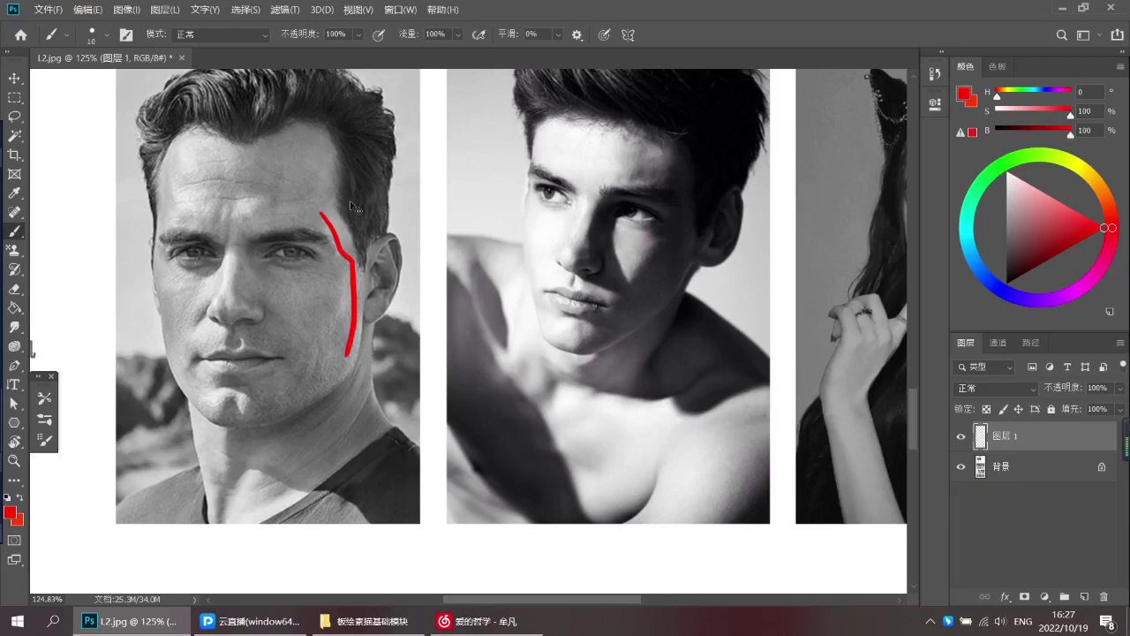
{"action": "key", "text": "ctrl+z"}
Draw one red contour line from the temple down past the cheek to the jaw on the first male portrait
{"action": "left_click_drag", "start_coordinate": [304, 186], "coordinate": [327, 393]}
{"action": "mouse_move", "coordinate": [335, 222]}
{"action": "left_mouse_down"}
{"action": "mouse_move", "coordinate": [364, 262]}
{"action": "mouse_move", "coordinate": [362, 339]}
{"action": "mouse_move", "coordinate": [345, 371]}
{"action": "left_mouse_up"}
{"action": "key", "text": "ctrl+z"}
Try red contour strokes along the facial planes of the second male portrait and undo them
{"action": "left_click_drag", "start_coordinate": [606, 218], "coordinate": [380, 281]}
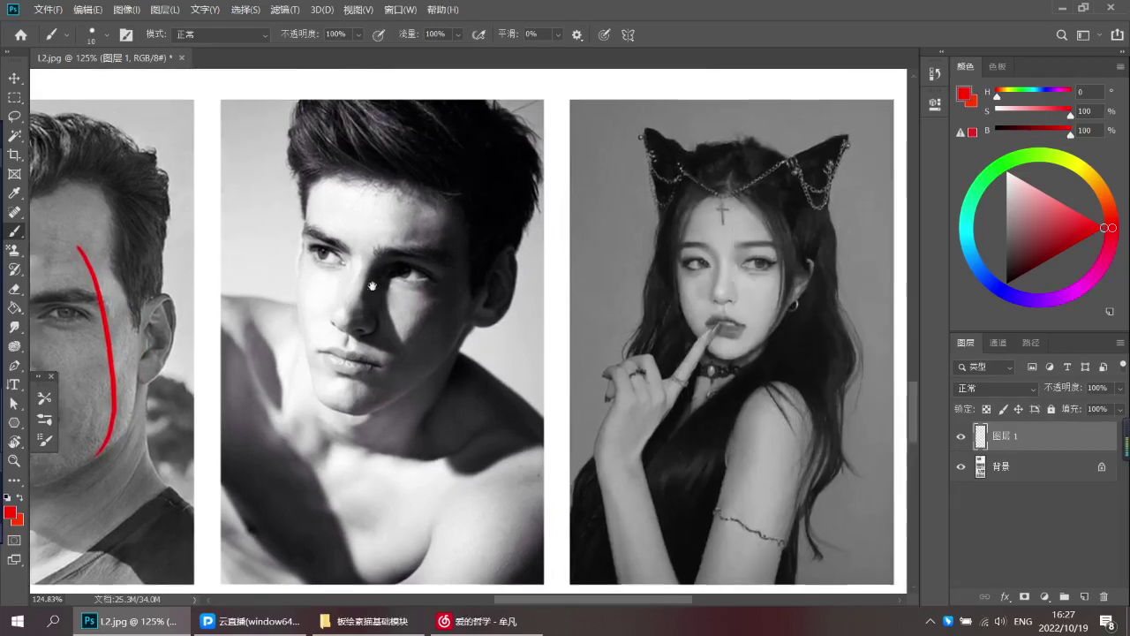
{"action": "mouse_move", "coordinate": [294, 248]}
{"action": "left_mouse_down"}
{"action": "mouse_move", "coordinate": [315, 220]}
{"action": "mouse_move", "coordinate": [306, 286]}
{"action": "left_mouse_up"}
{"action": "key", "text": "ctrl+z"}
{"action": "mouse_move", "coordinate": [327, 159]}
{"action": "left_mouse_down"}
{"action": "mouse_move", "coordinate": [300, 278]}
{"action": "mouse_move", "coordinate": [302, 380]}
{"action": "mouse_move", "coordinate": [310, 202]}
{"action": "mouse_move", "coordinate": [301, 362]}
{"action": "mouse_move", "coordinate": [312, 205]}
{"action": "mouse_move", "coordinate": [300, 290]}
{"action": "mouse_move", "coordinate": [320, 422]}
{"action": "left_mouse_up"}
{"action": "key", "text": "ctrl+z"}
{"action": "key", "text": "ctrl+z"}
{"action": "key", "text": "ctrl+z"}
Try short red strokes beside the eye on the portrait of the woman with cat ears and undo them
{"action": "left_click_drag", "start_coordinate": [585, 302], "coordinate": [372, 270]}
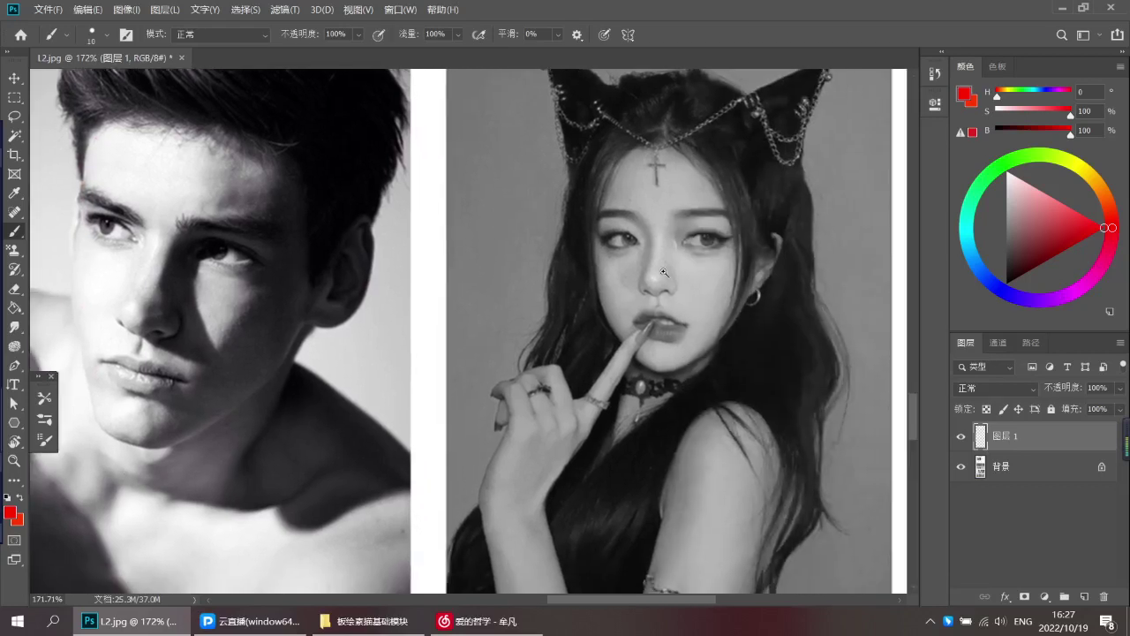
{"action": "scroll", "coordinate": [664, 272], "scroll_direction": "down", "scroll_amount": 3}
{"action": "scroll", "coordinate": [623, 260], "scroll_direction": "up", "scroll_amount": 5}
{"action": "left_click_drag", "start_coordinate": [605, 244], "coordinate": [616, 281]}
{"action": "key", "text": "ctrl+z"}
{"action": "mouse_move", "coordinate": [600, 242]}
{"action": "left_mouse_down"}
{"action": "mouse_move", "coordinate": [616, 253]}
{"action": "mouse_move", "coordinate": [601, 242]}
{"action": "left_mouse_up"}
{"action": "key", "text": "ctrl+z"}
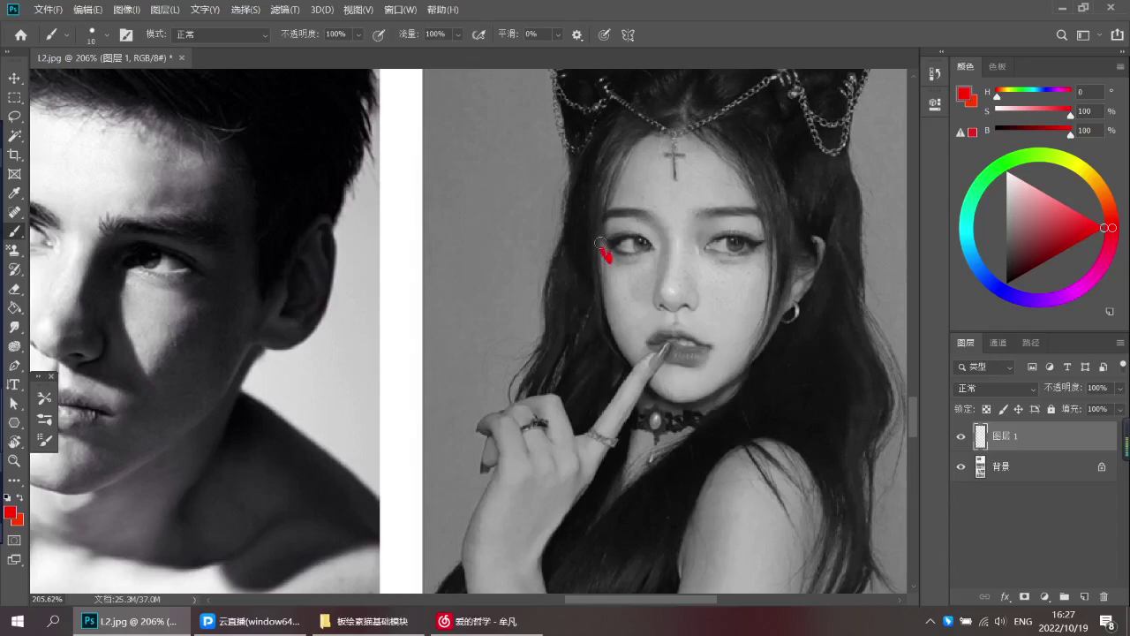
Try a red line down the side-plane edge of the front-view plaster head, from temple to jaw, and undo it
{"action": "left_click_drag", "start_coordinate": [389, 288], "coordinate": [353, 291]}
{"action": "left_click_drag", "start_coordinate": [624, 245], "coordinate": [562, 323]}
{"action": "left_click_drag", "start_coordinate": [455, 543], "coordinate": [563, 236]}
{"action": "left_click_drag", "start_coordinate": [515, 302], "coordinate": [479, 305]}
{"action": "left_click_drag", "start_coordinate": [282, 324], "coordinate": [394, 322]}
{"action": "scroll", "coordinate": [189, 314], "scroll_direction": "up", "scroll_amount": 3}
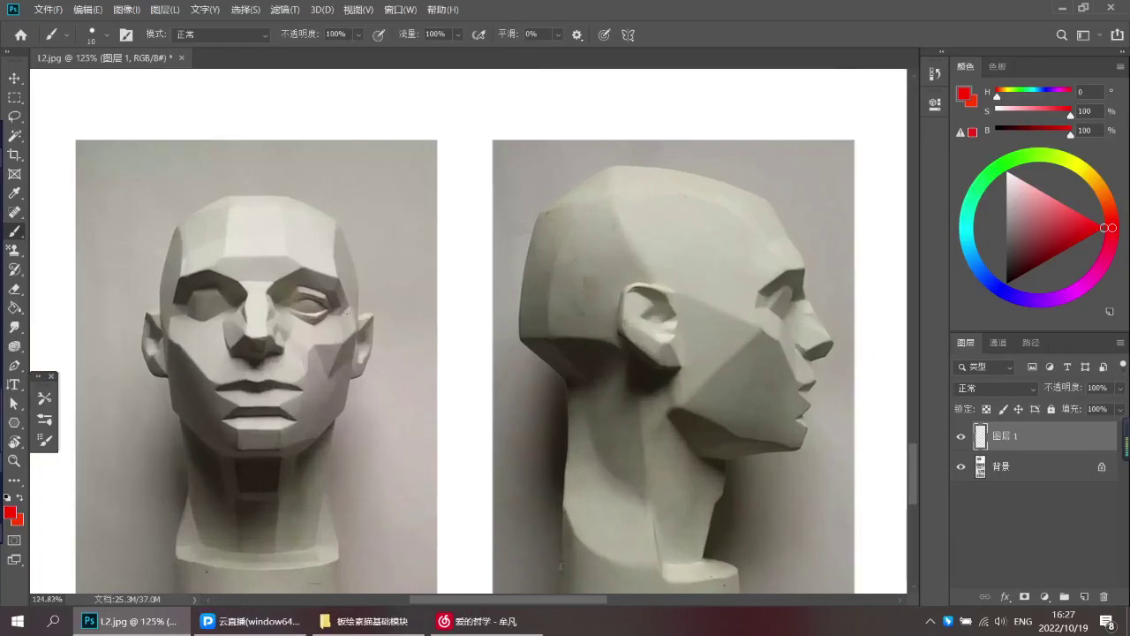
{"action": "key", "text": "ctrl+z"}
{"action": "mouse_move", "coordinate": [341, 229]}
{"action": "left_mouse_down"}
{"action": "mouse_move", "coordinate": [331, 253]}
{"action": "mouse_move", "coordinate": [362, 325]}
{"action": "mouse_move", "coordinate": [319, 429]}
{"action": "left_mouse_up"}
{"action": "key", "text": "ctrl+z"}
Undo the last brush stroke and hide the annotation layer 图层 1
{"action": "scroll", "coordinate": [400, 353], "scroll_direction": "down", "scroll_amount": 3}
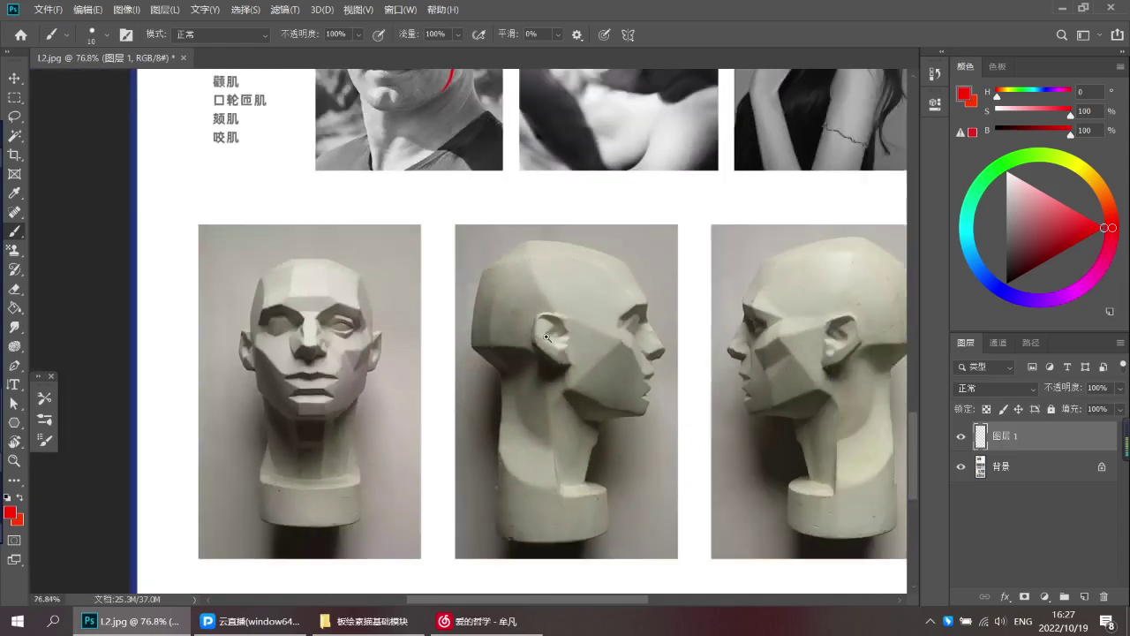
{"action": "scroll", "coordinate": [546, 337], "scroll_direction": "down", "scroll_amount": 3}
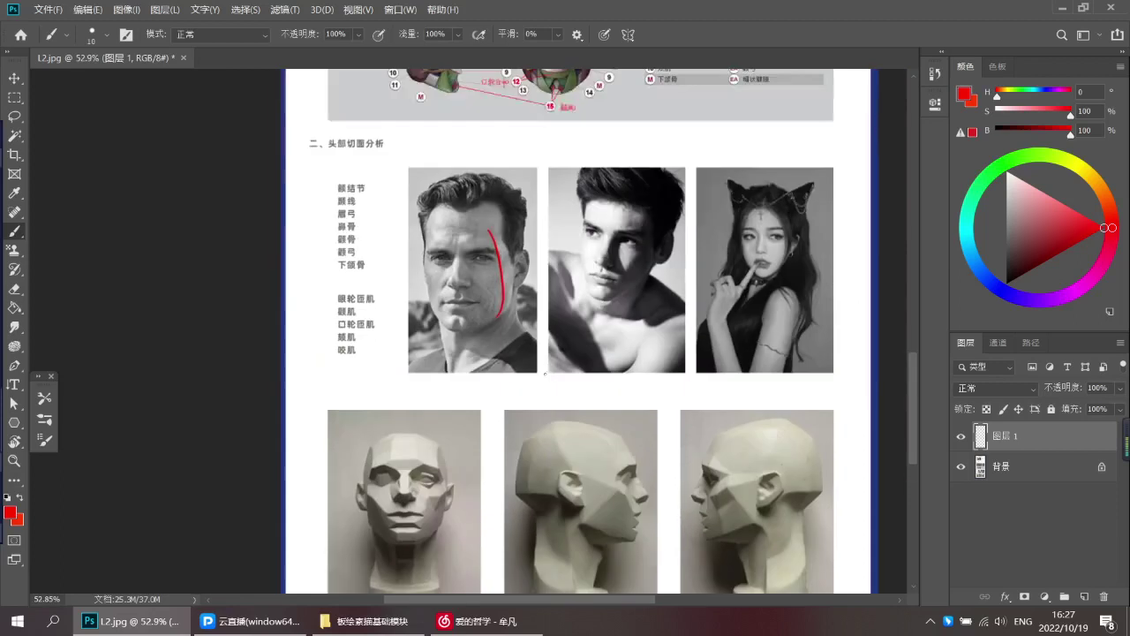
{"action": "key", "text": "ctrl+z"}
{"action": "left_click_drag", "start_coordinate": [567, 212], "coordinate": [550, 240]}
{"action": "scroll", "coordinate": [545, 210], "scroll_direction": "up", "scroll_amount": 2}
{"action": "scroll", "coordinate": [550, 239], "scroll_direction": "up", "scroll_amount": 5}
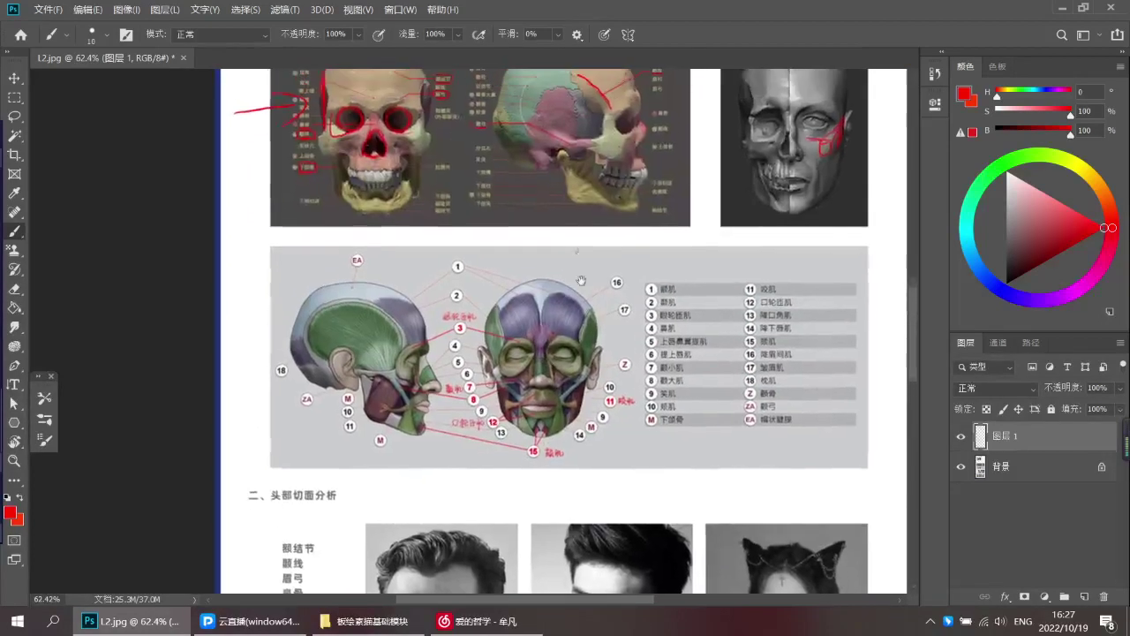
{"action": "scroll", "coordinate": [550, 240], "scroll_direction": "up", "scroll_amount": 1}
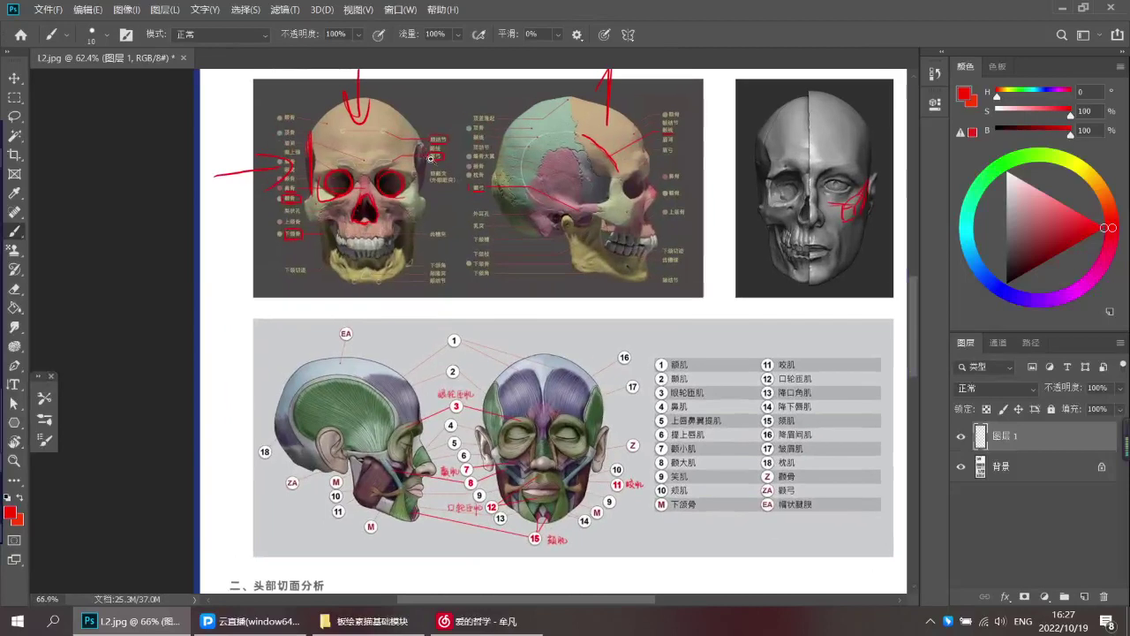
{"action": "left_click", "coordinate": [961, 436]}
Create a new empty layer above the hidden 图层 1 for fresh annotations on the front-view skull
{"action": "scroll", "coordinate": [304, 187], "scroll_direction": "up", "scroll_amount": 3}
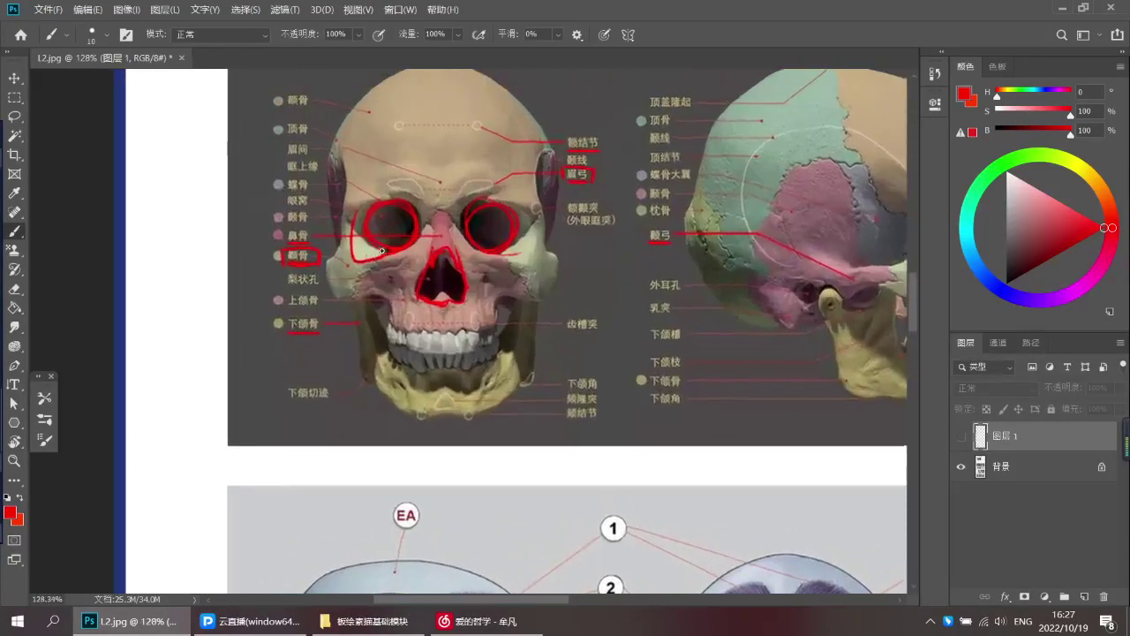
{"action": "scroll", "coordinate": [355, 291], "scroll_direction": "up", "scroll_amount": 3}
{"action": "scroll", "coordinate": [355, 290], "scroll_direction": "down", "scroll_amount": 2}
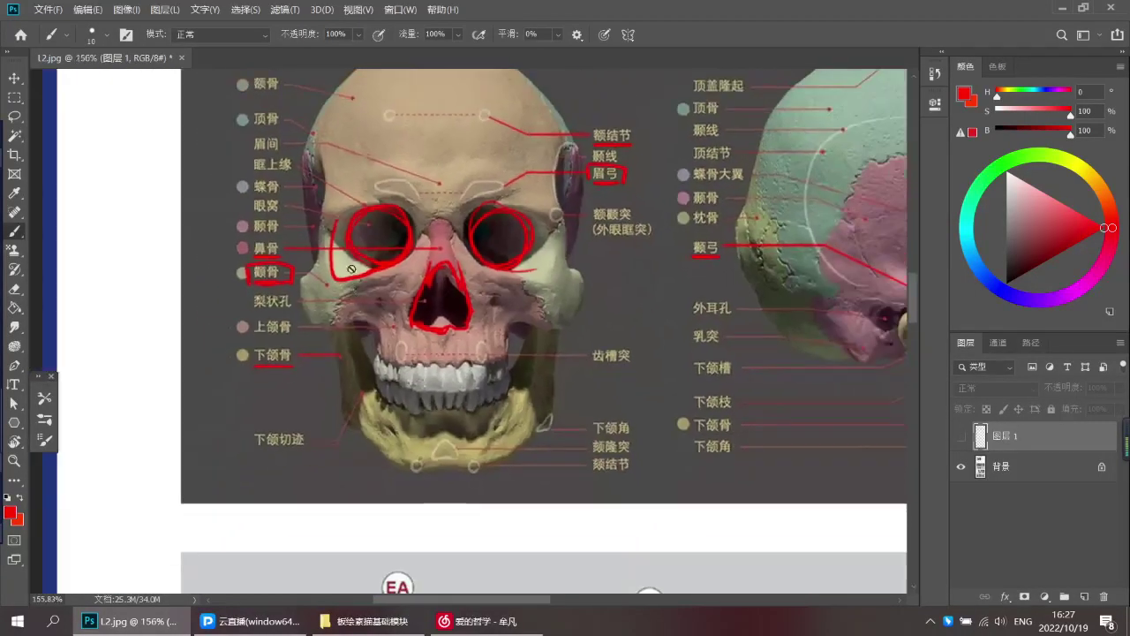
{"action": "left_click", "coordinate": [341, 245]}
{"action": "left_click", "coordinate": [558, 244]}
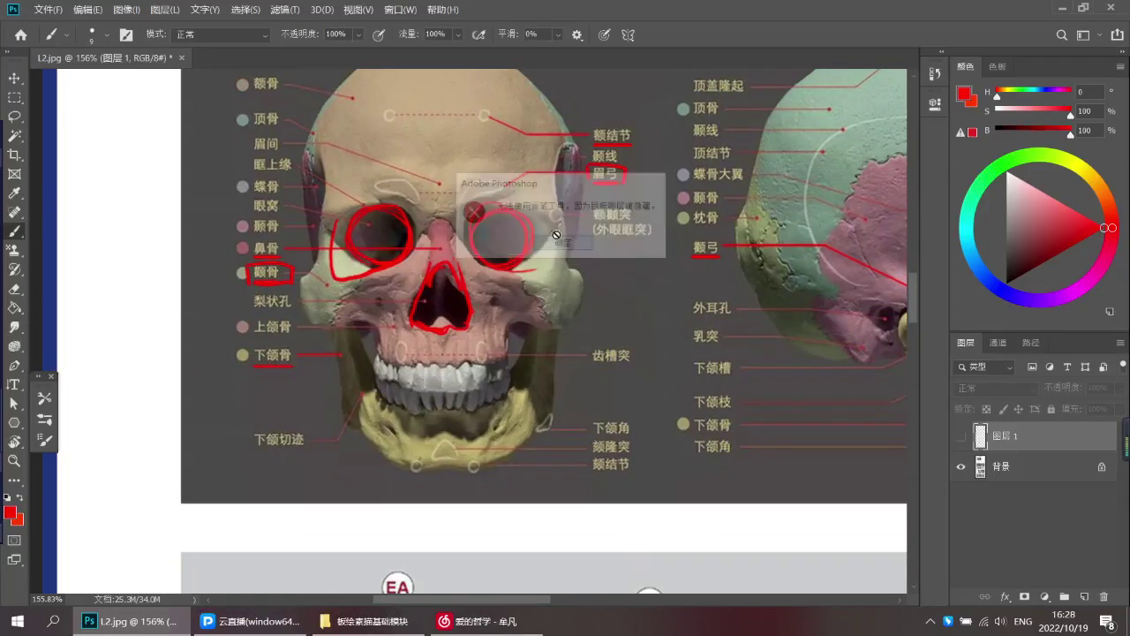
{"action": "key", "text": "ctrl+shift+alt+n"}
{"action": "scroll", "coordinate": [466, 226], "scroll_direction": "down", "scroll_amount": 2}
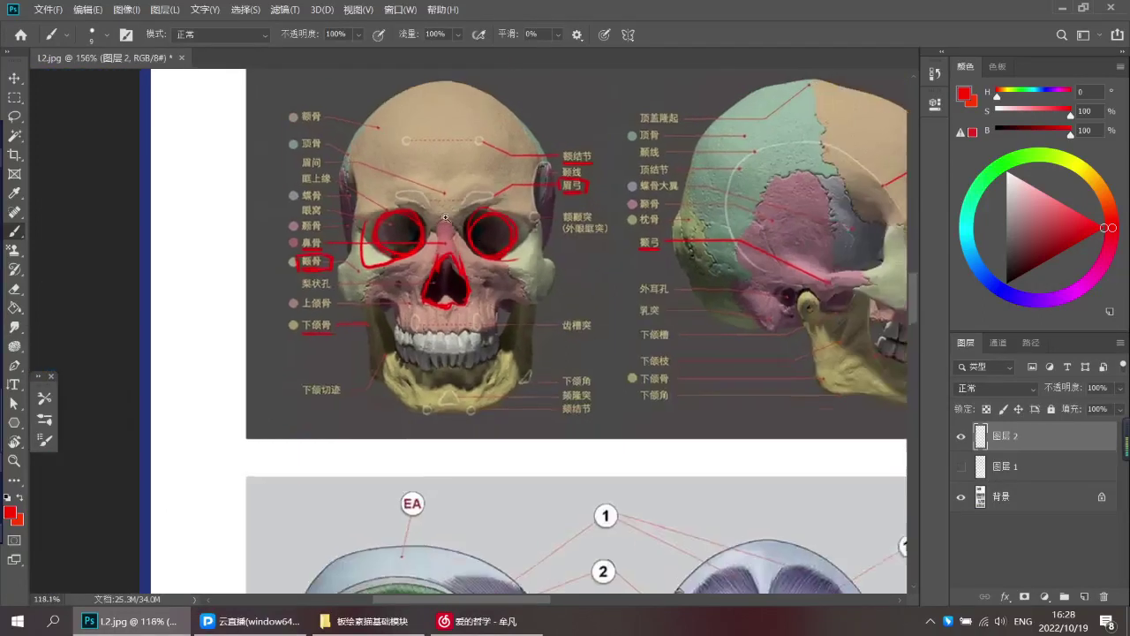
Mark the nasal bridge between the eye sockets of the front-view skull with red brush strokes
{"action": "left_click_drag", "start_coordinate": [456, 232], "coordinate": [469, 233]}
{"action": "key", "text": "ctrl+z"}
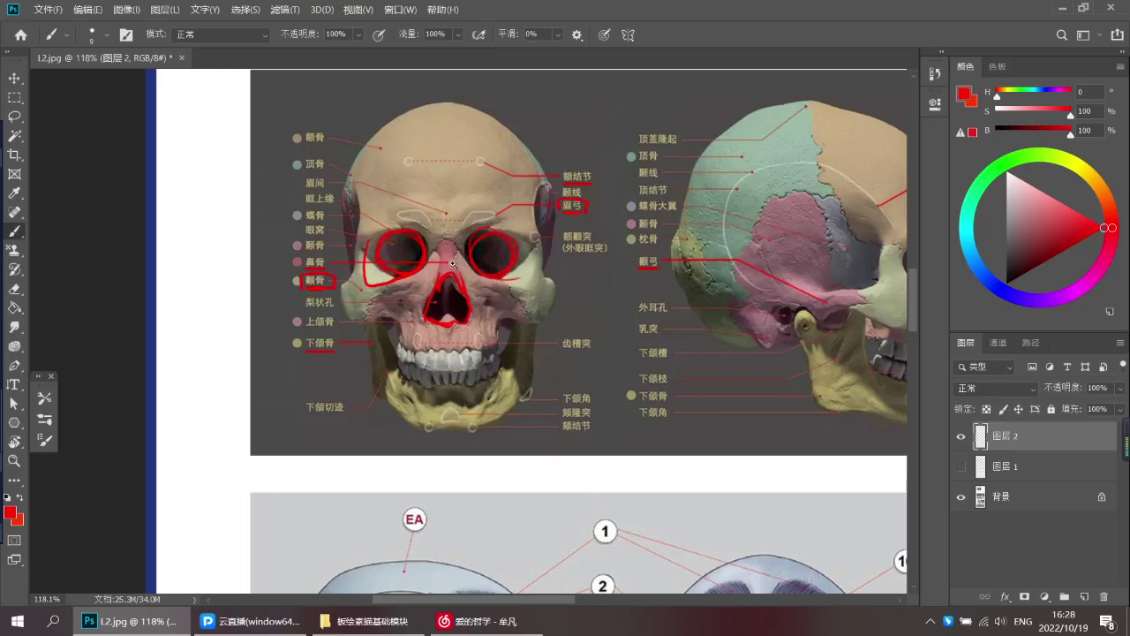
{"action": "scroll", "coordinate": [456, 261], "scroll_direction": "down", "scroll_amount": 1}
{"action": "left_click_drag", "start_coordinate": [457, 192], "coordinate": [463, 332]}
{"action": "scroll", "coordinate": [464, 332], "scroll_direction": "up", "scroll_amount": 3}
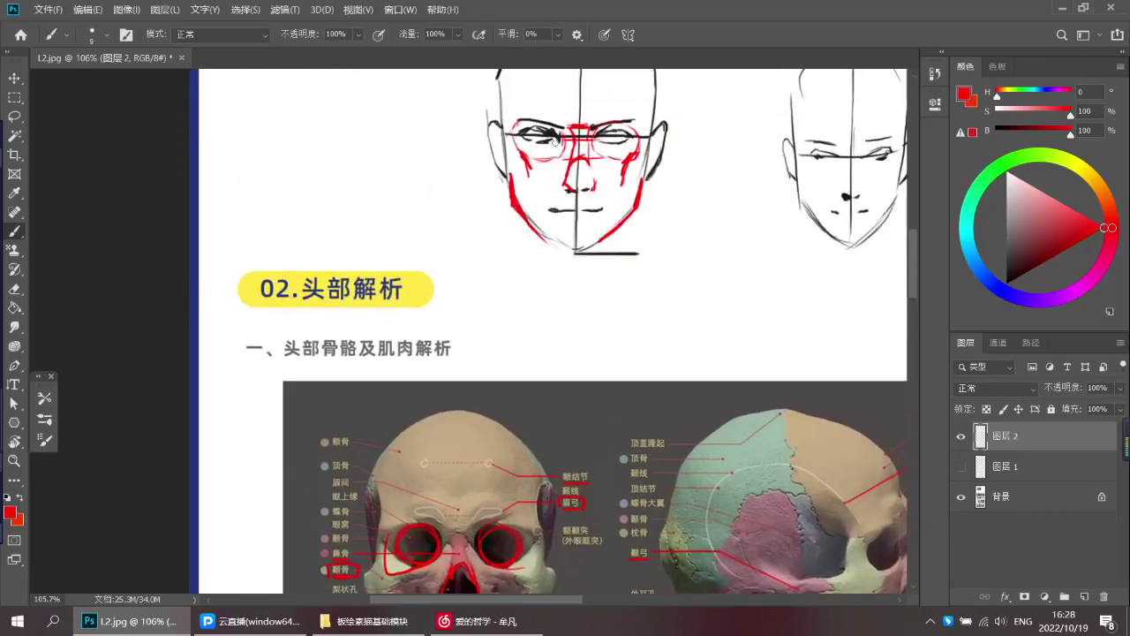
{"action": "scroll", "coordinate": [466, 333], "scroll_direction": "down", "scroll_amount": 3}
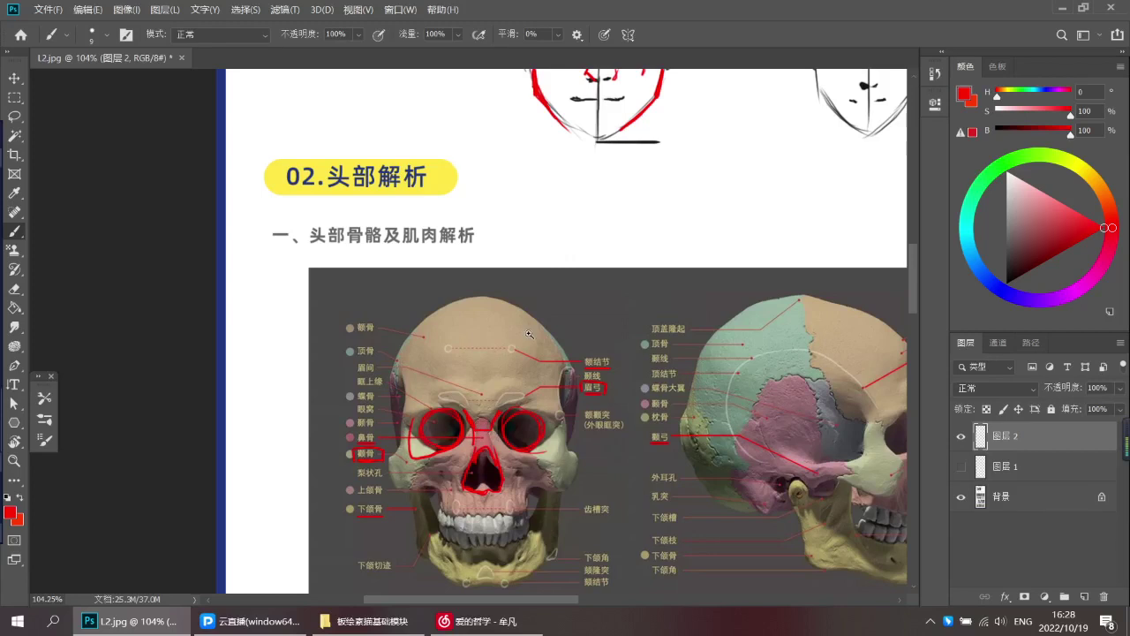
{"action": "scroll", "coordinate": [528, 334], "scroll_direction": "down", "scroll_amount": 1}
{"action": "scroll", "coordinate": [565, 221], "scroll_direction": "up", "scroll_amount": 2}
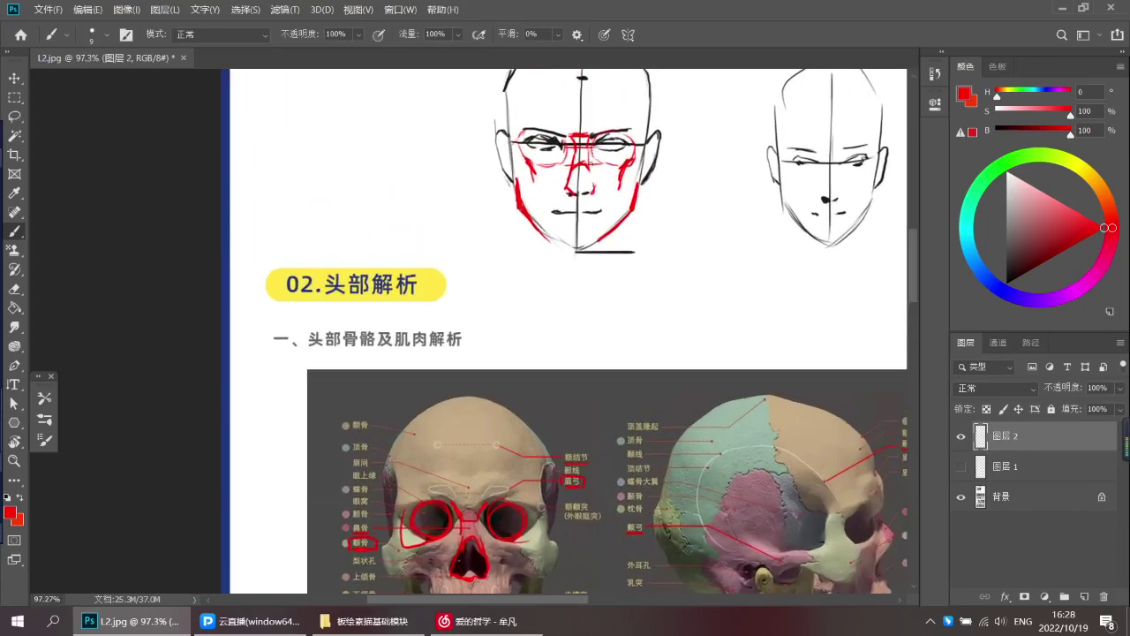
Trace the side contours of the front-view line-drawn face in red, from beside the eyes down toward the jaw
{"action": "scroll", "coordinate": [565, 135], "scroll_direction": "up", "scroll_amount": 2}
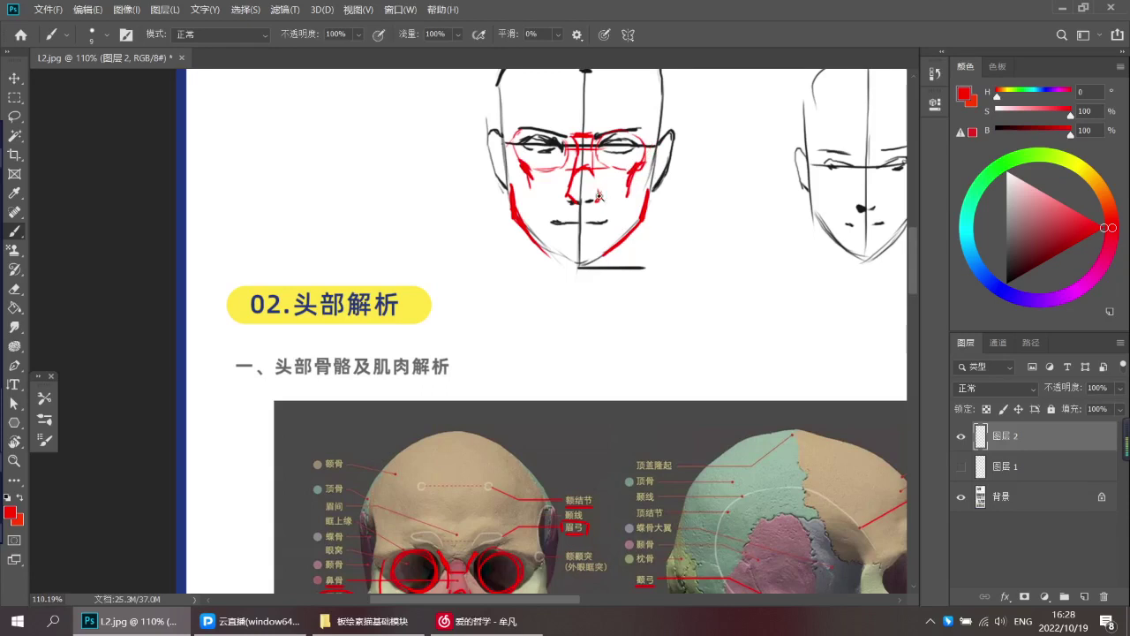
{"action": "scroll", "coordinate": [618, 188], "scroll_direction": "down", "scroll_amount": 3}
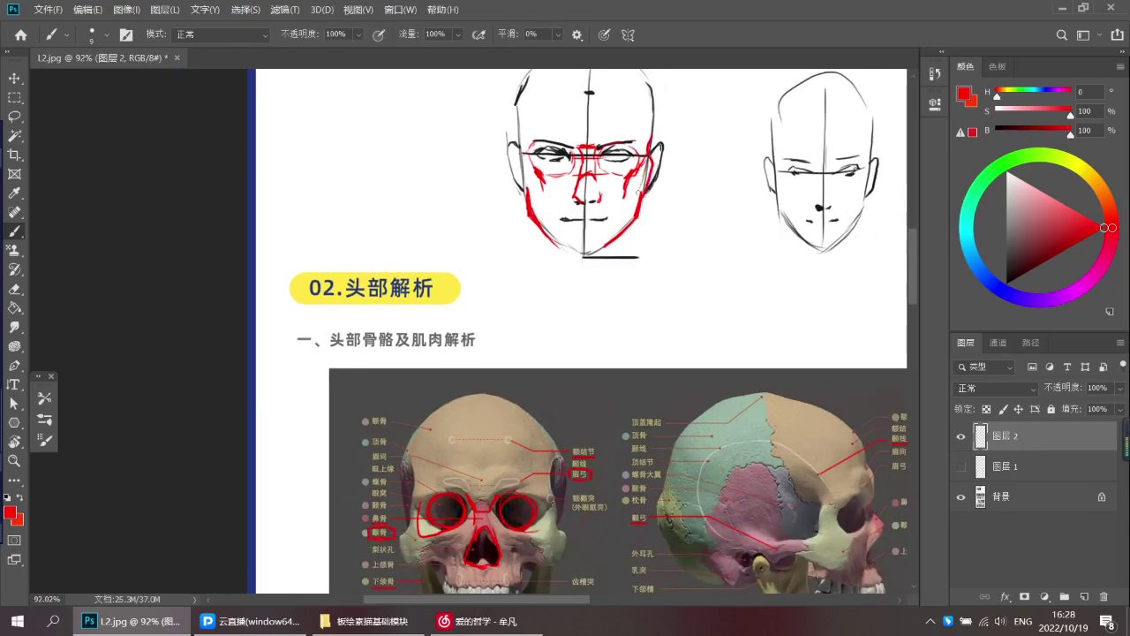
{"action": "scroll", "coordinate": [654, 137], "scroll_direction": "up", "scroll_amount": 2}
{"action": "left_click_drag", "start_coordinate": [652, 125], "coordinate": [640, 208]}
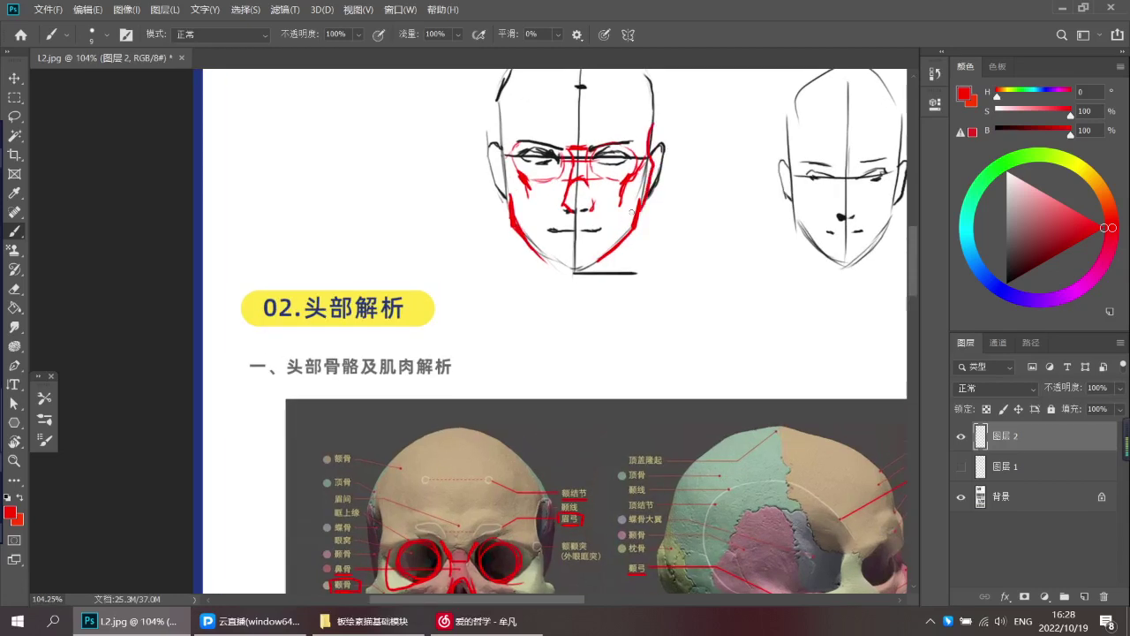
{"action": "mouse_move", "coordinate": [503, 128]}
{"action": "left_mouse_down"}
{"action": "mouse_move", "coordinate": [495, 166]}
{"action": "mouse_move", "coordinate": [503, 207]}
{"action": "mouse_move", "coordinate": [502, 154]}
{"action": "mouse_move", "coordinate": [513, 205]}
{"action": "mouse_move", "coordinate": [500, 186]}
{"action": "left_mouse_up"}
{"action": "key", "text": "ctrl+z"}
{"action": "key", "text": "ctrl+z"}
{"action": "key", "text": "ctrl+z"}
{"action": "scroll", "coordinate": [479, 198], "scroll_direction": "down", "scroll_amount": 5}
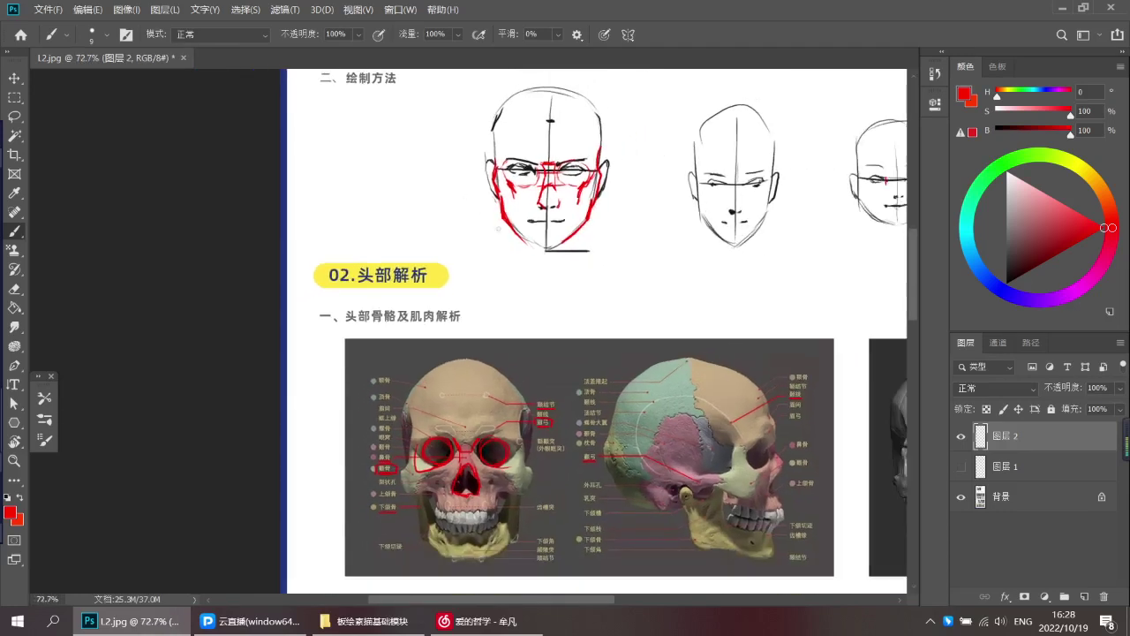
Draw a red centre line down the front-view skull's nose, with short horizontal strokes at the brow and the base of the nasal opening
{"action": "left_click_drag", "start_coordinate": [437, 483], "coordinate": [449, 363]}
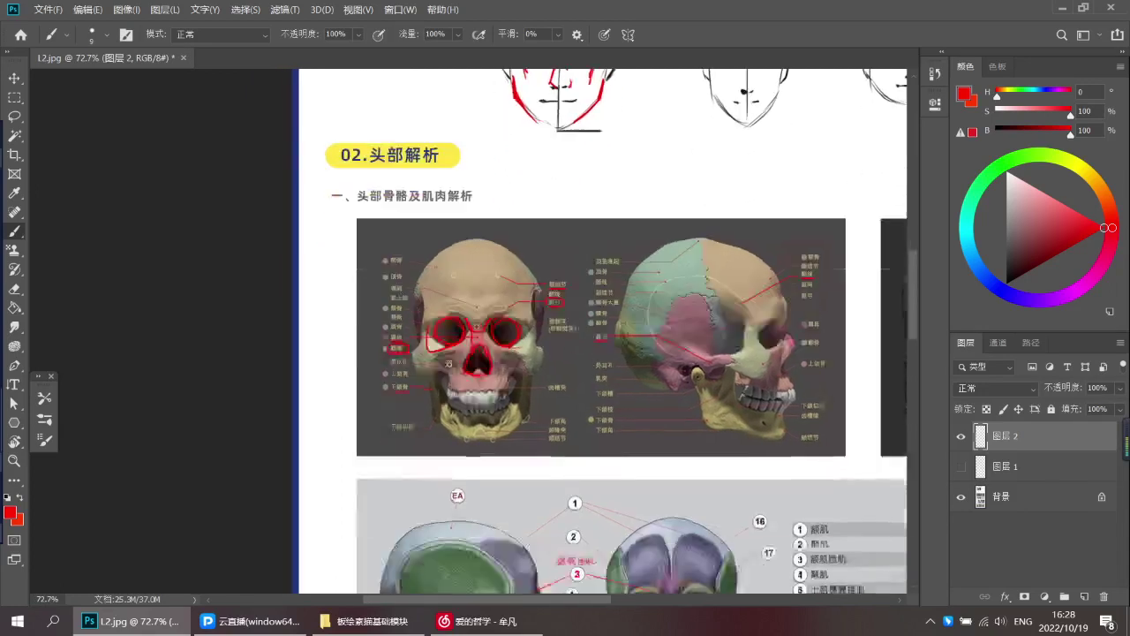
{"action": "scroll", "coordinate": [449, 363], "scroll_direction": "up", "scroll_amount": 5}
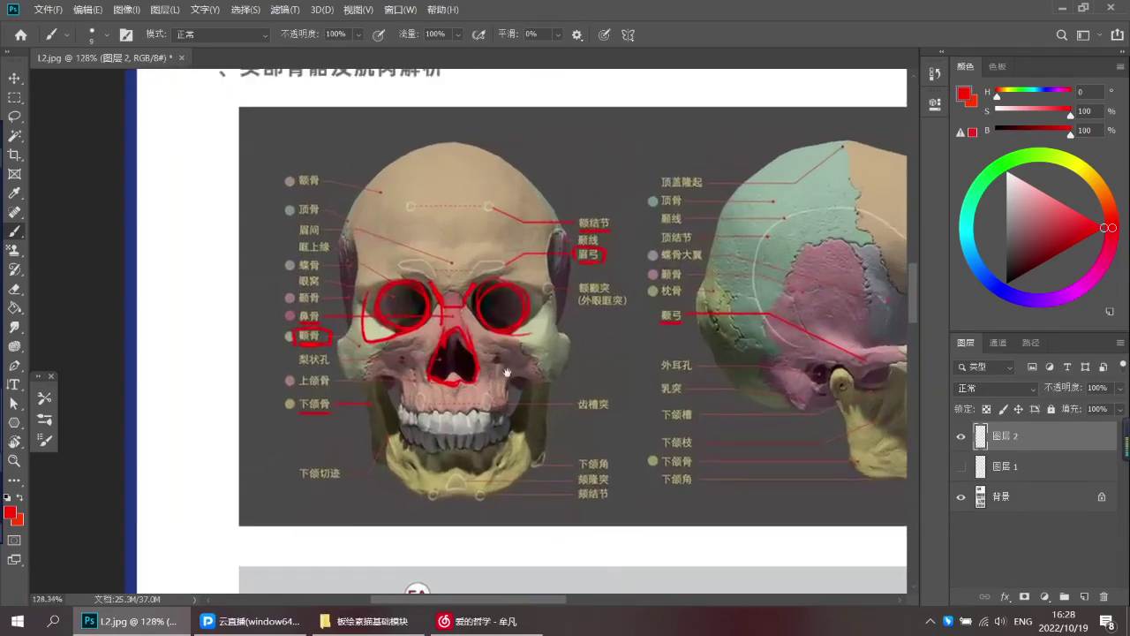
{"action": "scroll", "coordinate": [477, 340], "scroll_direction": "up", "scroll_amount": 1}
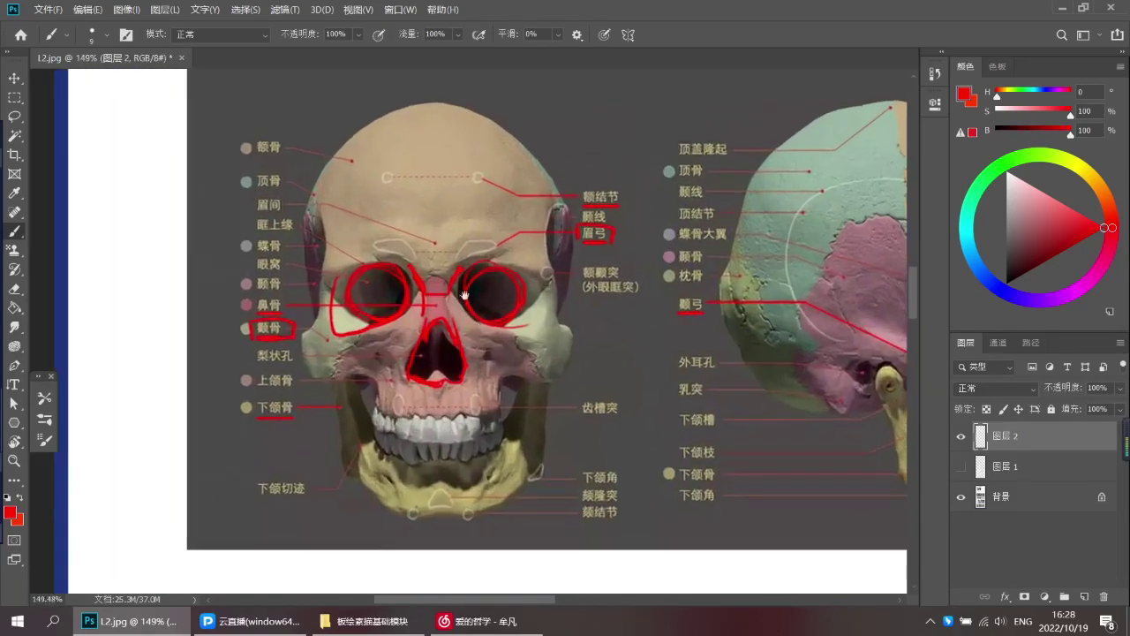
{"action": "left_click_drag", "start_coordinate": [427, 262], "coordinate": [444, 261]}
{"action": "left_click_drag", "start_coordinate": [438, 263], "coordinate": [437, 322]}
{"action": "left_click_drag", "start_coordinate": [463, 378], "coordinate": [423, 378]}
{"action": "scroll", "coordinate": [624, 331], "scroll_direction": "down", "scroll_amount": 2}
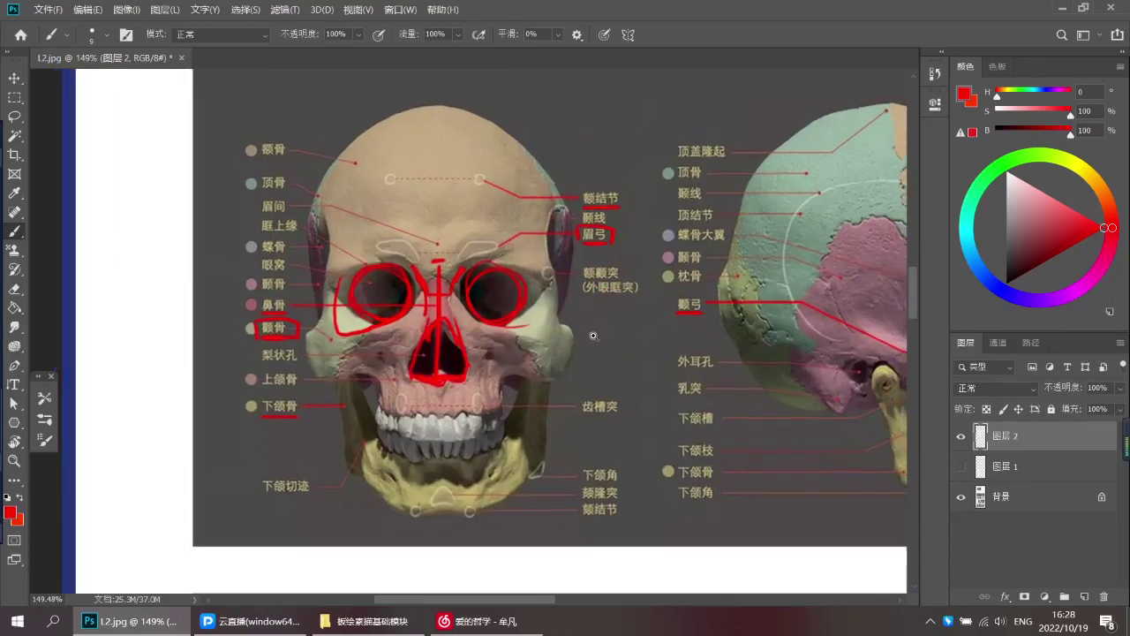
{"action": "scroll", "coordinate": [477, 353], "scroll_direction": "down", "scroll_amount": 1}
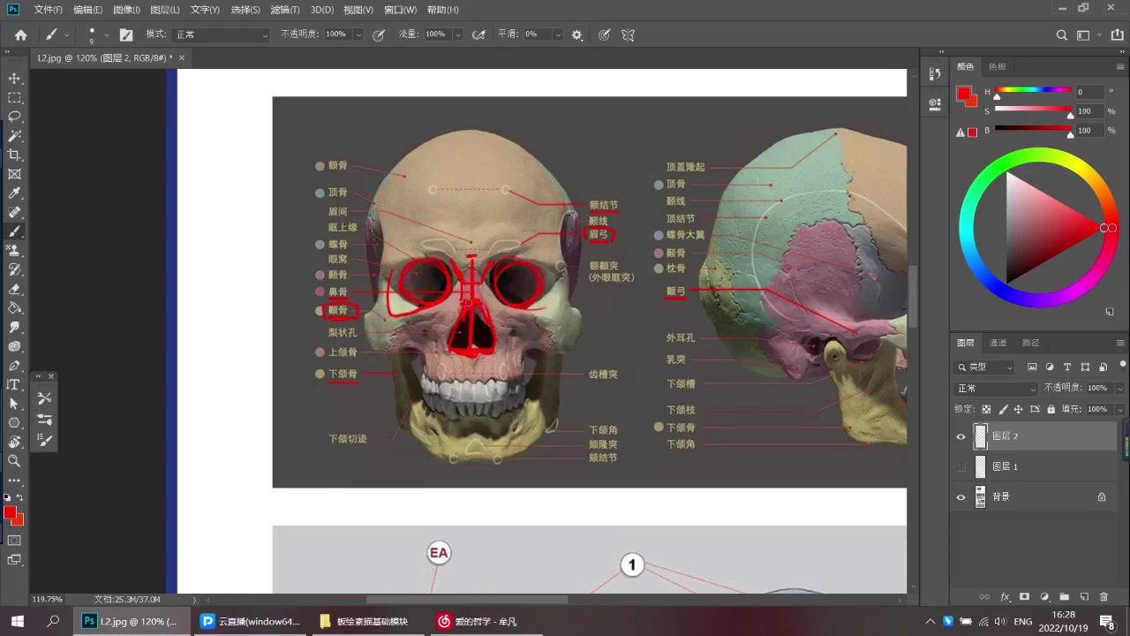
{"action": "left_click_drag", "start_coordinate": [490, 323], "coordinate": [450, 323]}
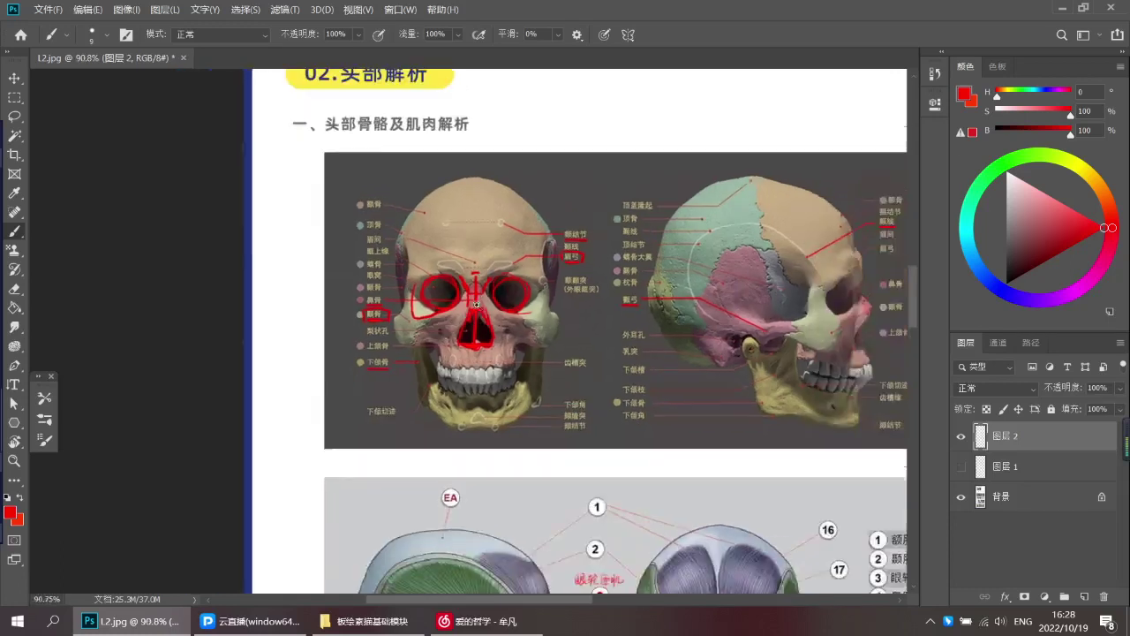
{"action": "left_click_drag", "start_coordinate": [491, 205], "coordinate": [501, 307]}
{"action": "left_click_drag", "start_coordinate": [617, 194], "coordinate": [631, 200]}
{"action": "mouse_move", "coordinate": [614, 184]}
{"action": "left_mouse_down"}
{"action": "mouse_move", "coordinate": [614, 241]}
{"action": "mouse_move", "coordinate": [604, 241]}
{"action": "left_mouse_up"}
{"action": "key", "text": "ctrl+z"}
{"action": "key", "text": "ctrl+z"}
{"action": "mouse_move", "coordinate": [629, 171]}
{"action": "left_mouse_down"}
{"action": "mouse_move", "coordinate": [621, 213]}
{"action": "mouse_move", "coordinate": [656, 421]}
{"action": "left_mouse_up"}
{"action": "key", "text": "ctrl+z"}
{"action": "key", "text": "ctrl+z"}
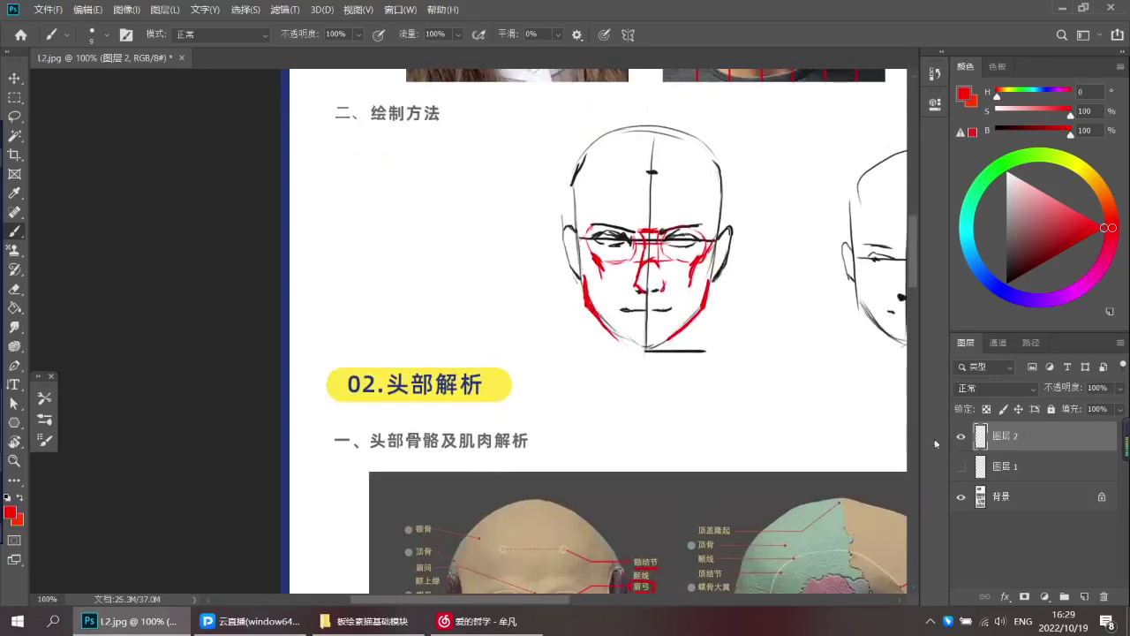
Show 图层 1 again and review its red annotations on the skulls, head sketches and portraits
{"action": "left_click", "coordinate": [961, 466]}
{"action": "left_click_drag", "start_coordinate": [527, 392], "coordinate": [542, 159]}
{"action": "left_click_drag", "start_coordinate": [530, 371], "coordinate": [406, 284]}
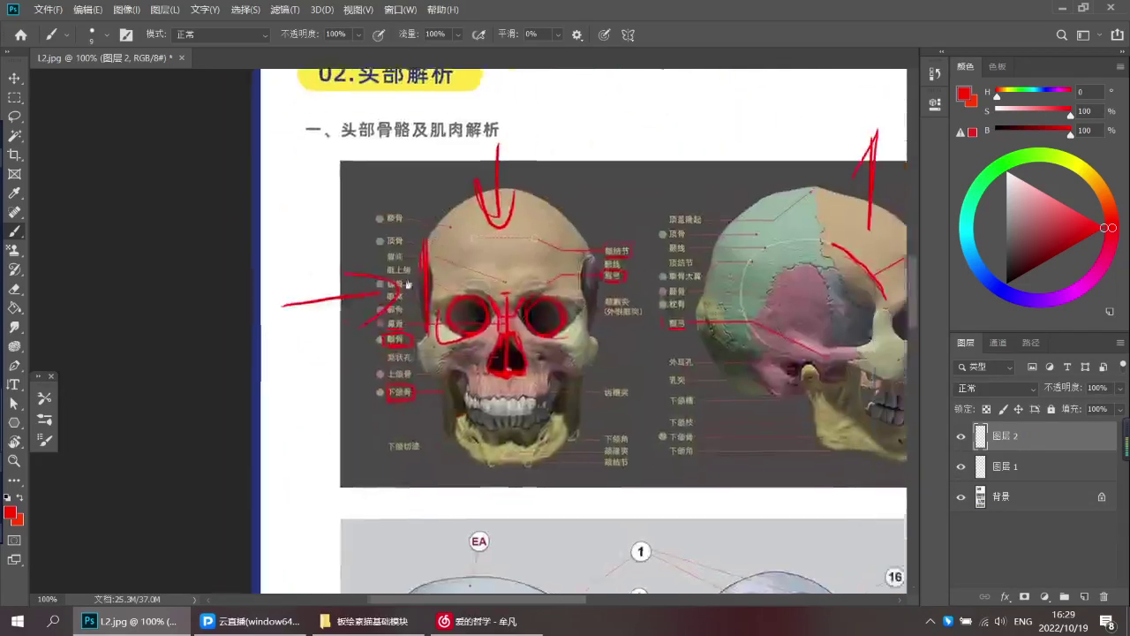
{"action": "left_click_drag", "start_coordinate": [564, 319], "coordinate": [516, 286]}
{"action": "scroll", "coordinate": [516, 285], "scroll_direction": "down", "scroll_amount": 1}
{"action": "scroll", "coordinate": [590, 289], "scroll_direction": "up", "scroll_amount": 5}
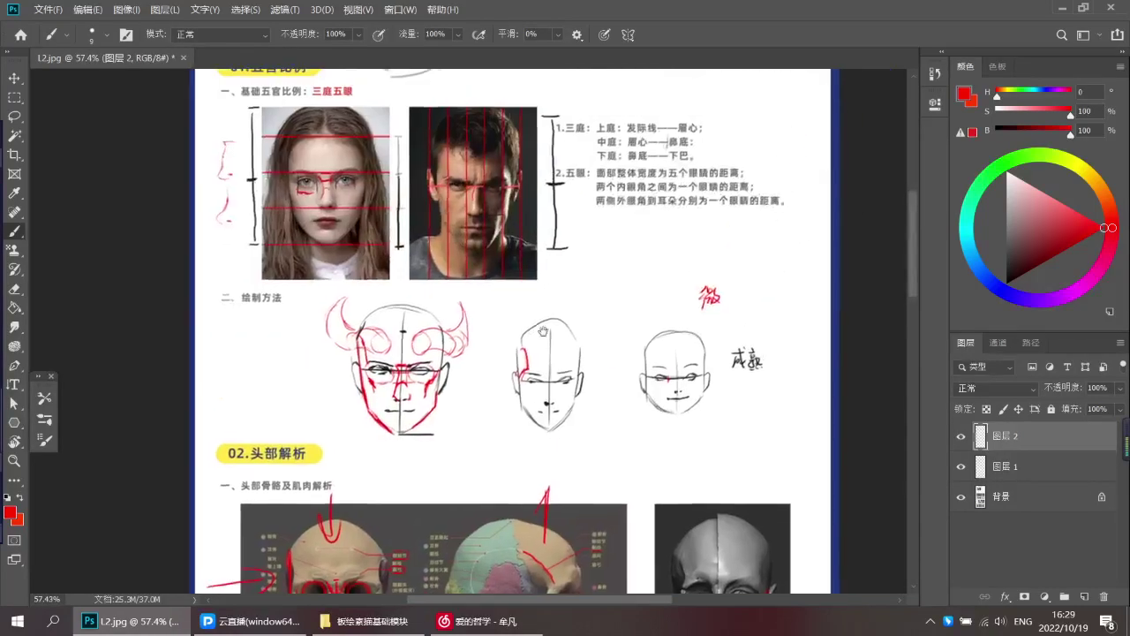
{"action": "scroll", "coordinate": [223, 198], "scroll_direction": "up", "scroll_amount": 4}
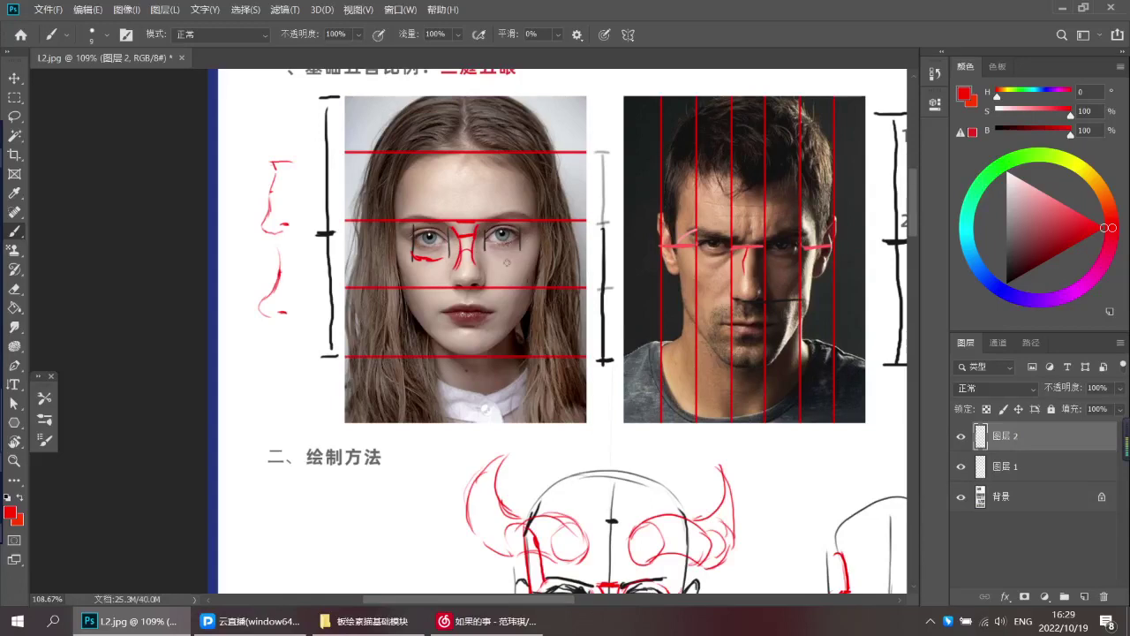
{"action": "key", "text": "ctrl+z"}
{"action": "left_click_drag", "start_coordinate": [480, 325], "coordinate": [433, 340]}
{"action": "left_click_drag", "start_coordinate": [501, 450], "coordinate": [470, 233]}
{"action": "scroll", "coordinate": [471, 232], "scroll_direction": "up", "scroll_amount": 2}
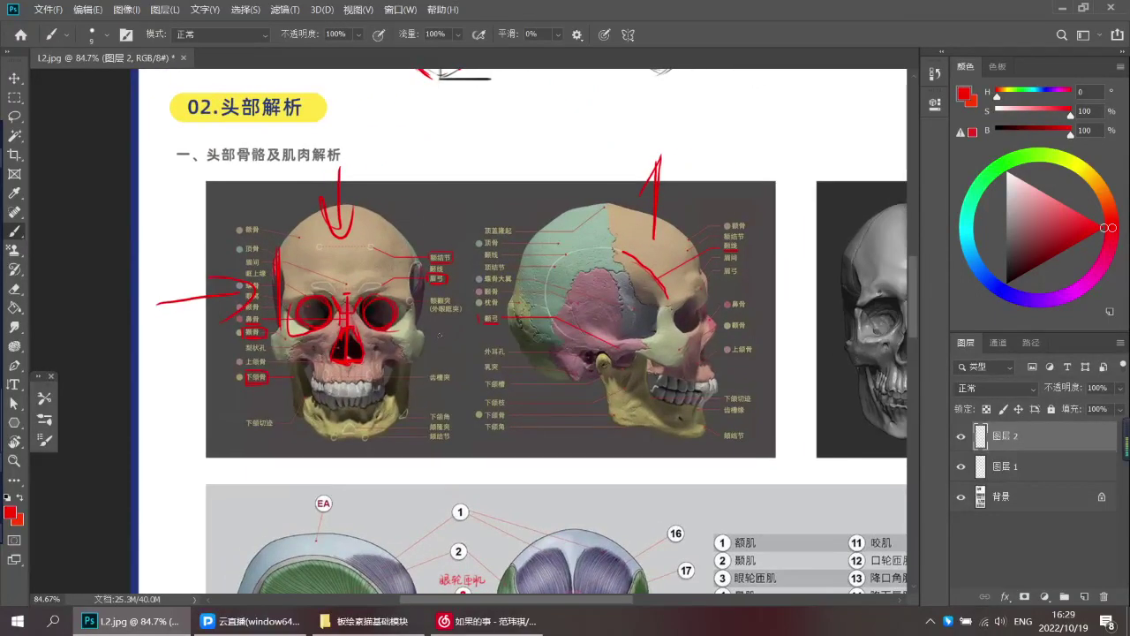
{"action": "scroll", "coordinate": [623, 311], "scroll_direction": "up", "scroll_amount": 1}
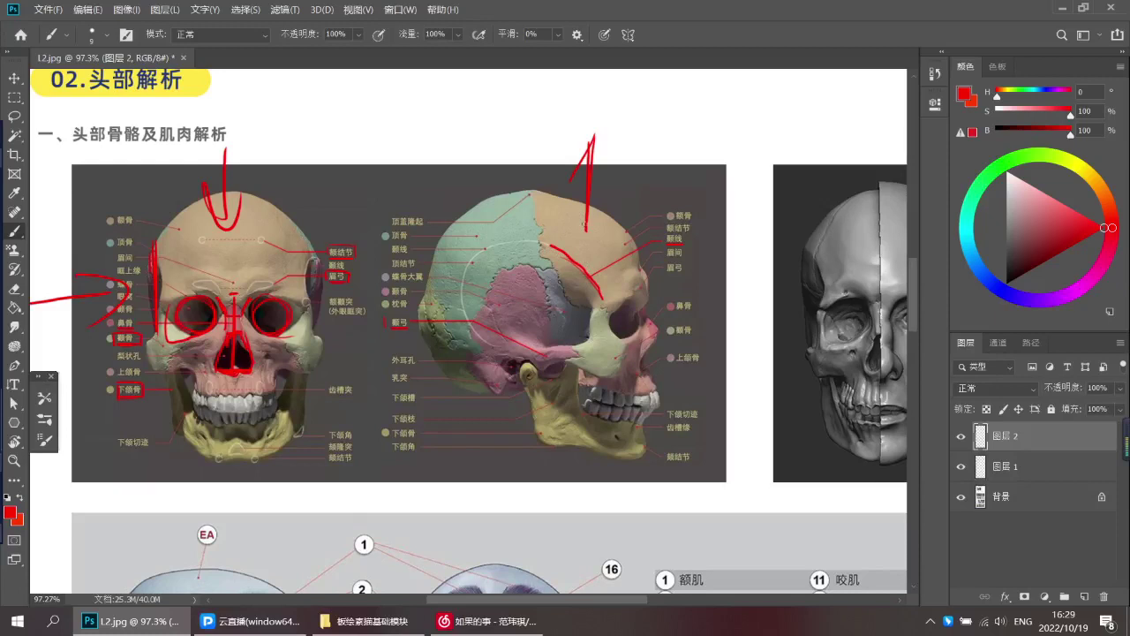
Add a short vertical red stroke beside the arrow pointing at the side-view skull's forehead
{"action": "left_click_drag", "start_coordinate": [575, 215], "coordinate": [574, 235]}
{"action": "key", "text": "ctrl+z"}
{"action": "left_click_drag", "start_coordinate": [574, 189], "coordinate": [573, 223]}
{"action": "key", "text": "ctrl+z"}
{"action": "scroll", "coordinate": [243, 259], "scroll_direction": "up", "scroll_amount": 2}
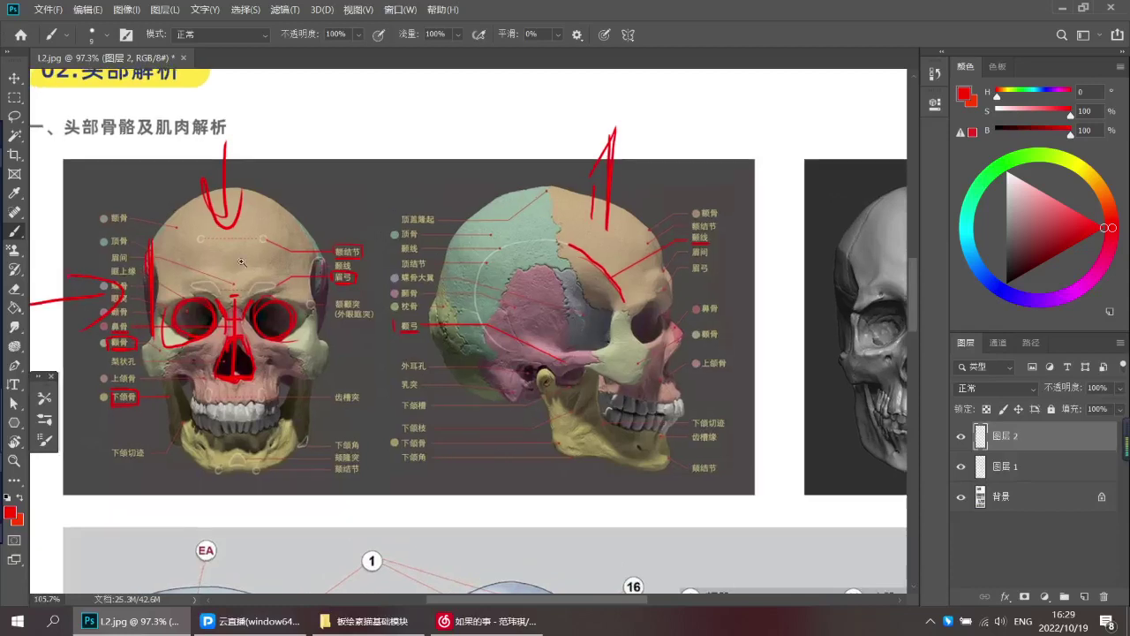
Try circling the two 额结节 points on the front-view skull's forehead in red
{"action": "mouse_move", "coordinate": [205, 234]}
{"action": "left_mouse_down"}
{"action": "mouse_move", "coordinate": [185, 247]}
{"action": "mouse_move", "coordinate": [208, 231]}
{"action": "left_mouse_up"}
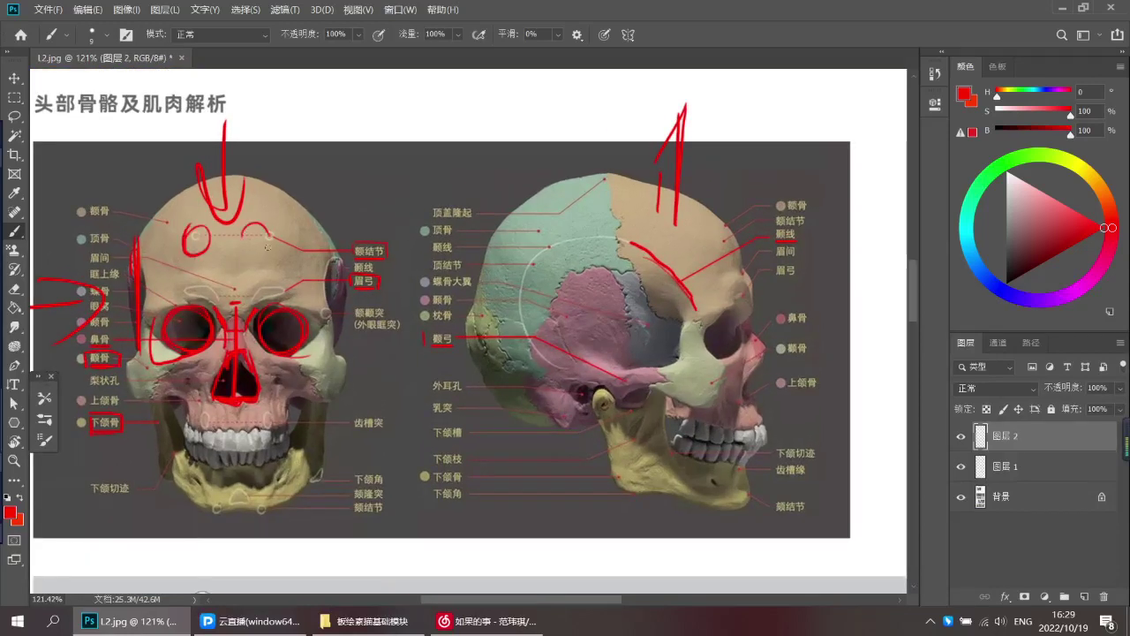
{"action": "key", "text": "ctrl+z"}
{"action": "scroll", "coordinate": [520, 362], "scroll_direction": "down", "scroll_amount": 2}
{"action": "scroll", "coordinate": [471, 260], "scroll_direction": "up", "scroll_amount": 2}
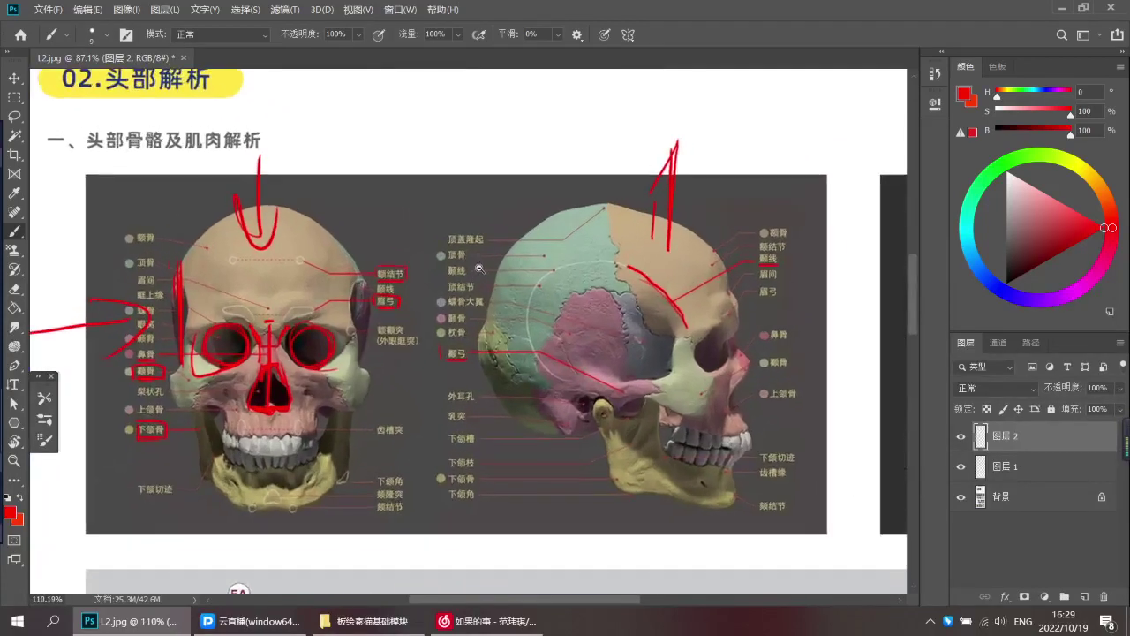
{"action": "left_click_drag", "start_coordinate": [545, 270], "coordinate": [556, 264]}
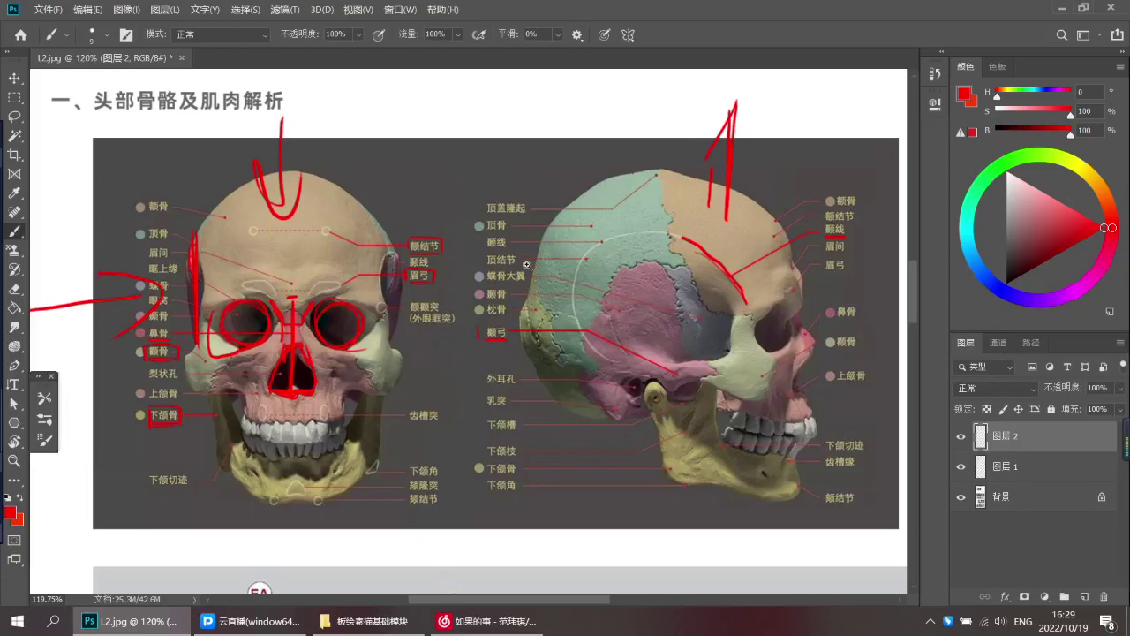
Try circling the 齿槽突 and 外耳孔 labels between the skulls and underlining 外耳孔 in red
{"action": "scroll", "coordinate": [369, 397], "scroll_direction": "up", "scroll_amount": 2}
{"action": "left_click_drag", "start_coordinate": [442, 439], "coordinate": [419, 464]}
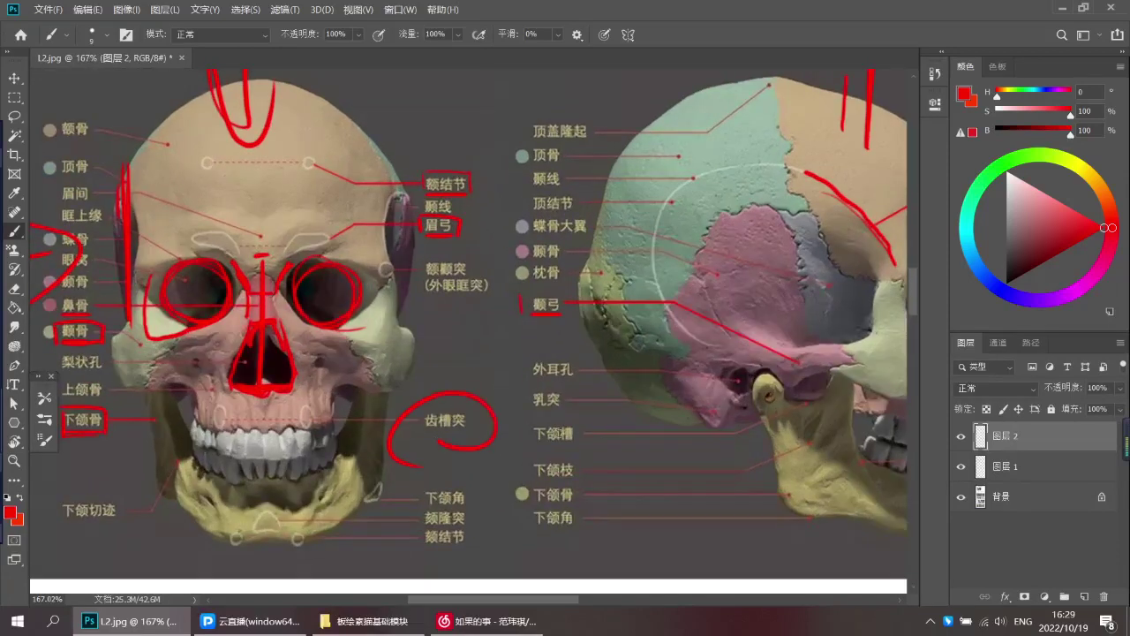
{"action": "key", "text": "ctrl+z"}
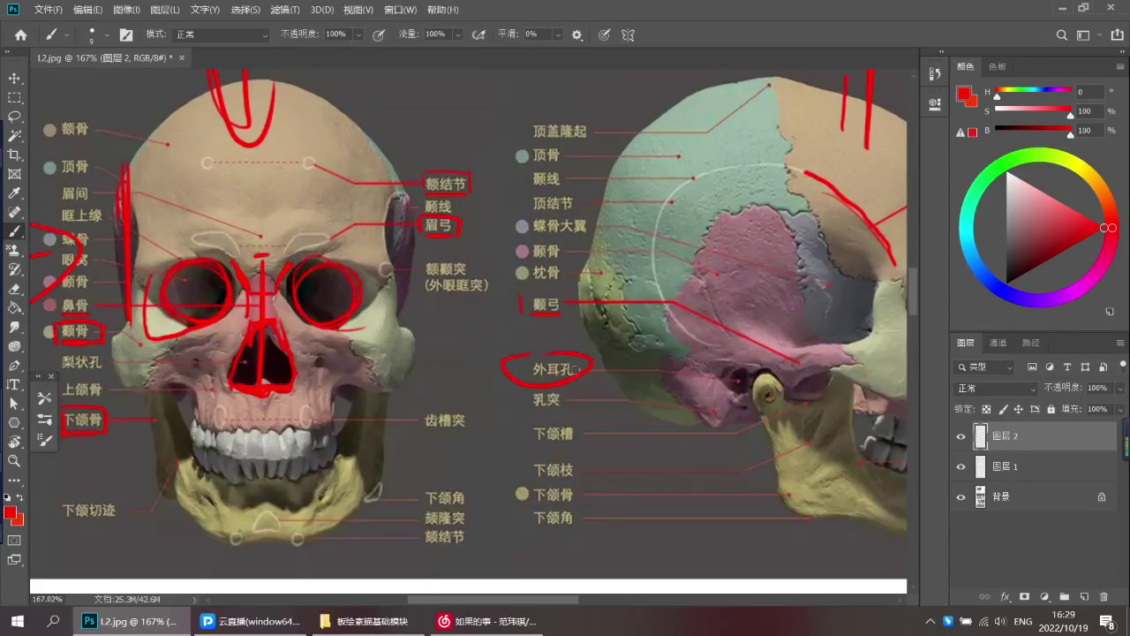
{"action": "key", "text": "ctrl+z"}
{"action": "scroll", "coordinate": [557, 358], "scroll_direction": "down", "scroll_amount": 2}
{"action": "scroll", "coordinate": [551, 352], "scroll_direction": "down", "scroll_amount": 2}
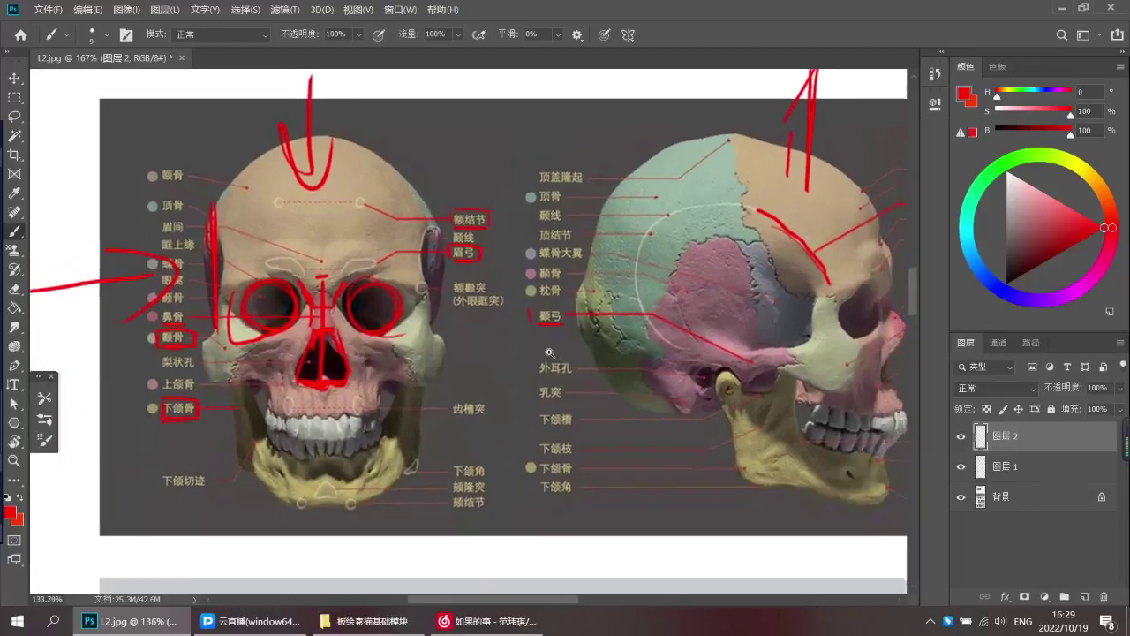
{"action": "scroll", "coordinate": [619, 342], "scroll_direction": "up", "scroll_amount": 3}
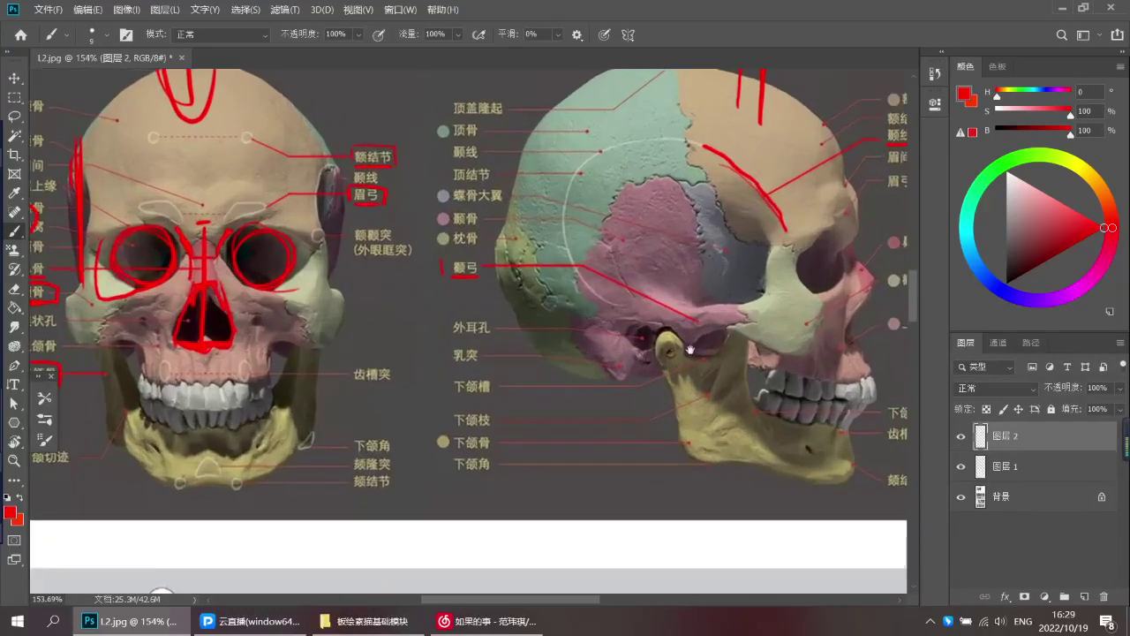
{"action": "left_click_drag", "start_coordinate": [557, 341], "coordinate": [486, 336]}
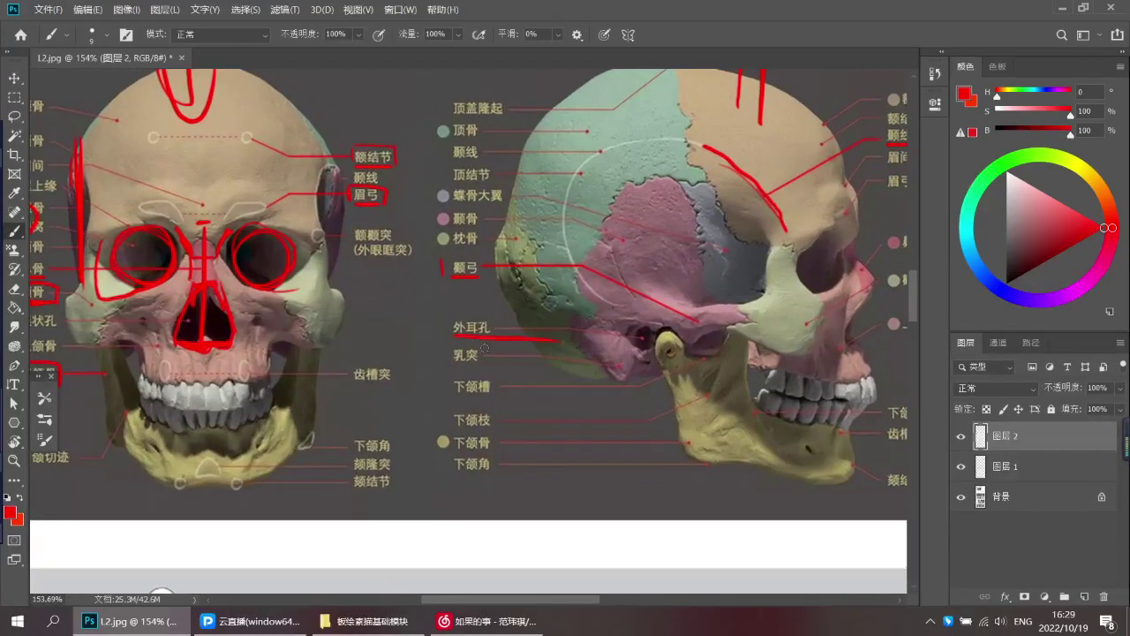
{"action": "key", "text": "ctrl+z"}
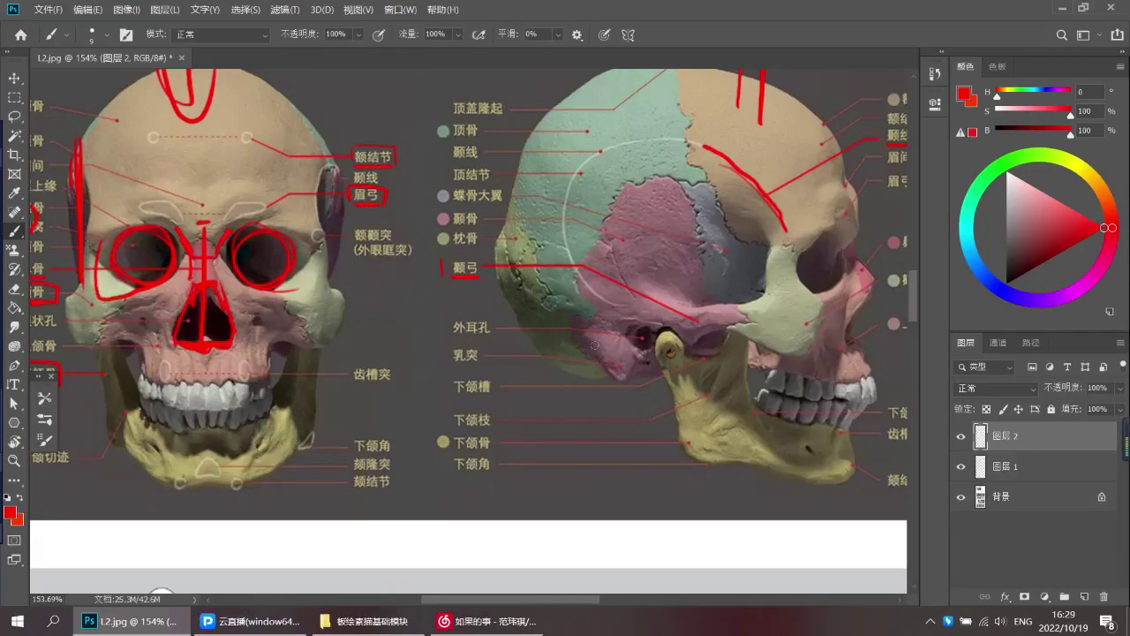
{"action": "scroll", "coordinate": [565, 398], "scroll_direction": "down", "scroll_amount": 3}
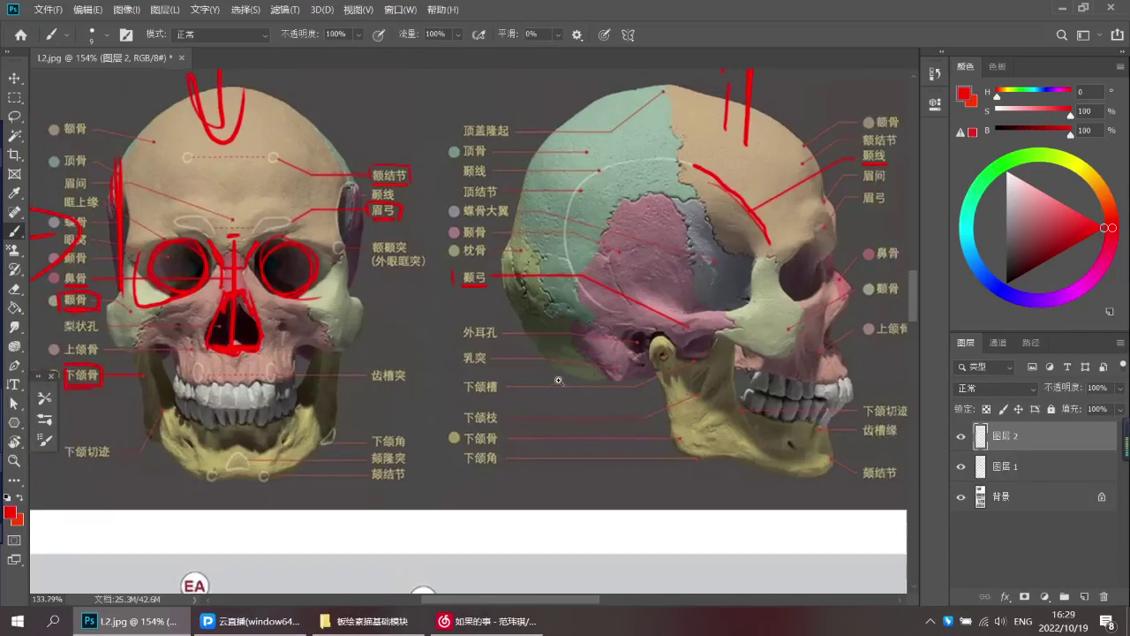
Sketch the nose profile in red on the side-view skull, from the nasal bone down to the base of the nasal opening
{"action": "scroll", "coordinate": [558, 406], "scroll_direction": "up", "scroll_amount": 3}
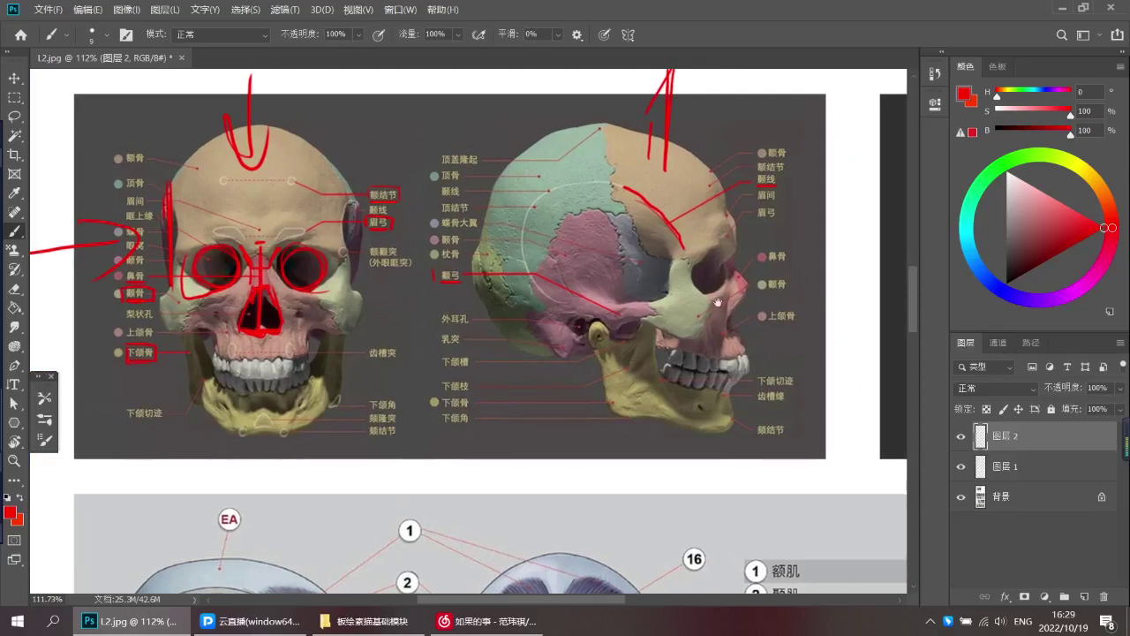
{"action": "scroll", "coordinate": [762, 294], "scroll_direction": "up", "scroll_amount": 1}
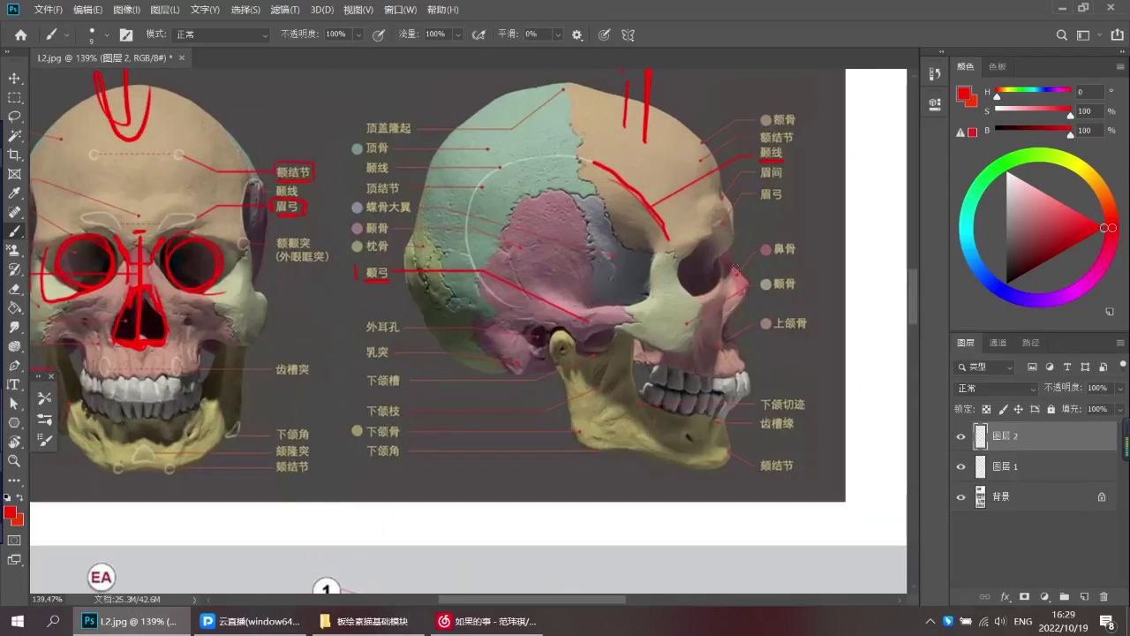
{"action": "key", "text": "ctrl+z"}
{"action": "left_click_drag", "start_coordinate": [728, 263], "coordinate": [752, 285]}
{"action": "scroll", "coordinate": [746, 300], "scroll_direction": "up", "scroll_amount": 2}
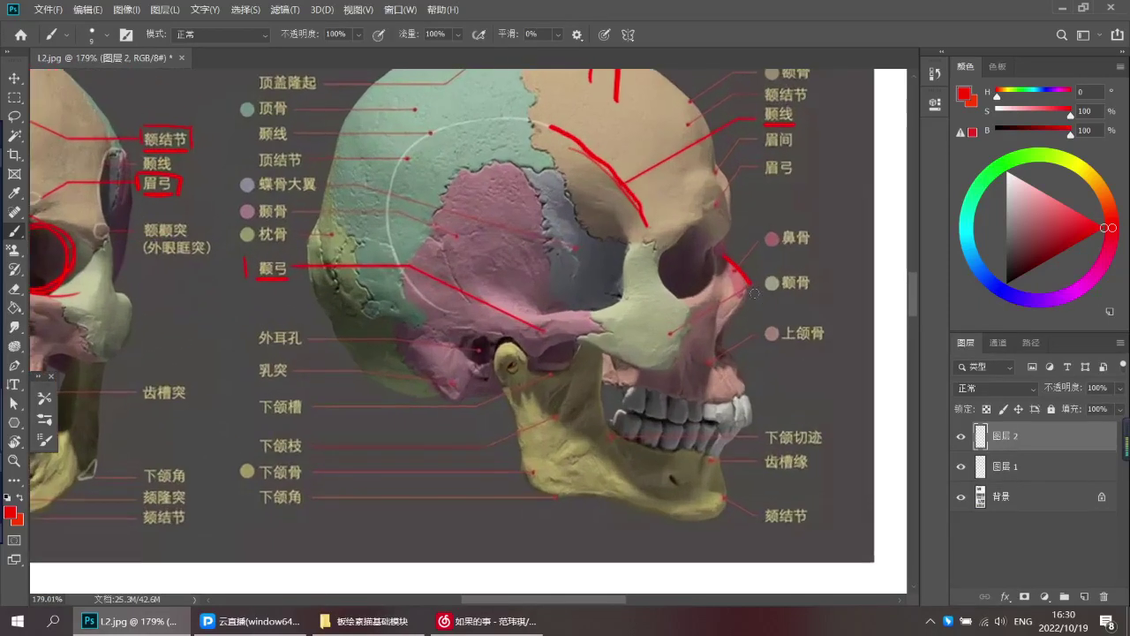
{"action": "key", "text": "ctrl+z"}
{"action": "key", "text": "ctrl+z"}
{"action": "key", "text": "ctrl+z"}
{"action": "left_click_drag", "start_coordinate": [732, 260], "coordinate": [741, 292]}
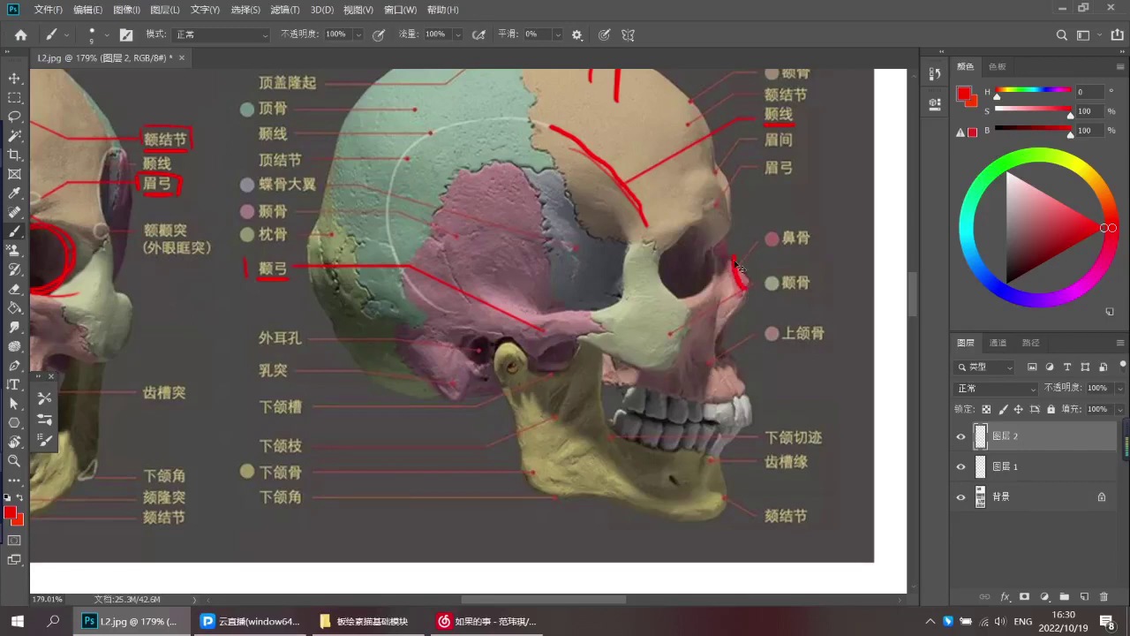
{"action": "key", "text": "ctrl+z"}
{"action": "scroll", "coordinate": [724, 374], "scroll_direction": "down", "scroll_amount": 3}
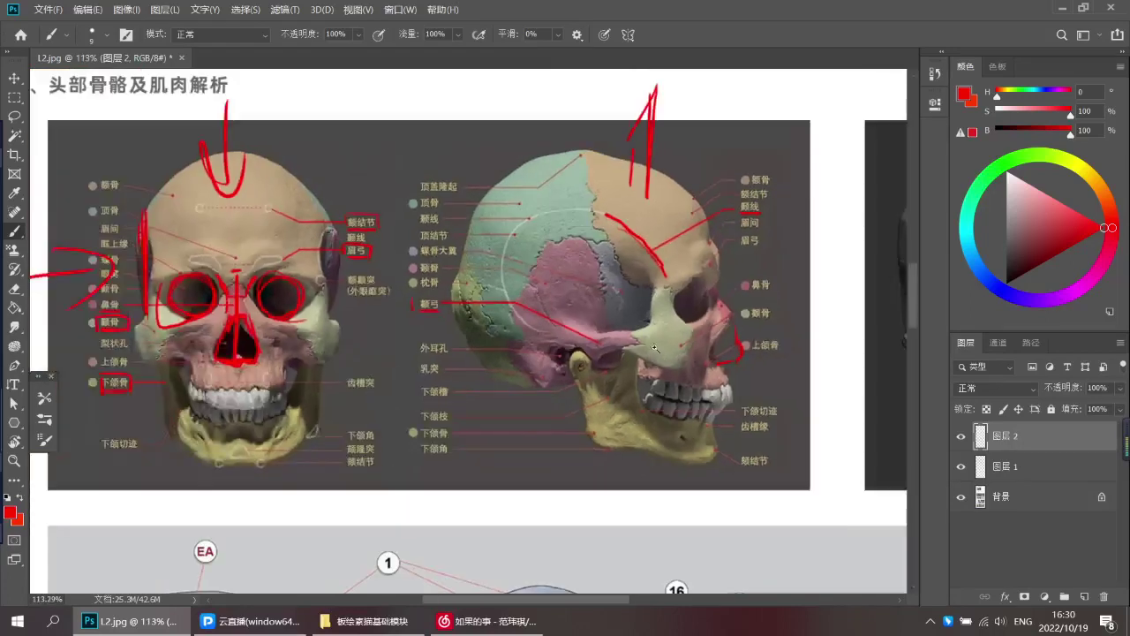
Outline the cheekbone plane in red on the flesh half of the split grey head, below the eye toward the ear
{"action": "scroll", "coordinate": [679, 357], "scroll_direction": "down", "scroll_amount": 2}
{"action": "scroll", "coordinate": [699, 383], "scroll_direction": "up", "scroll_amount": 1}
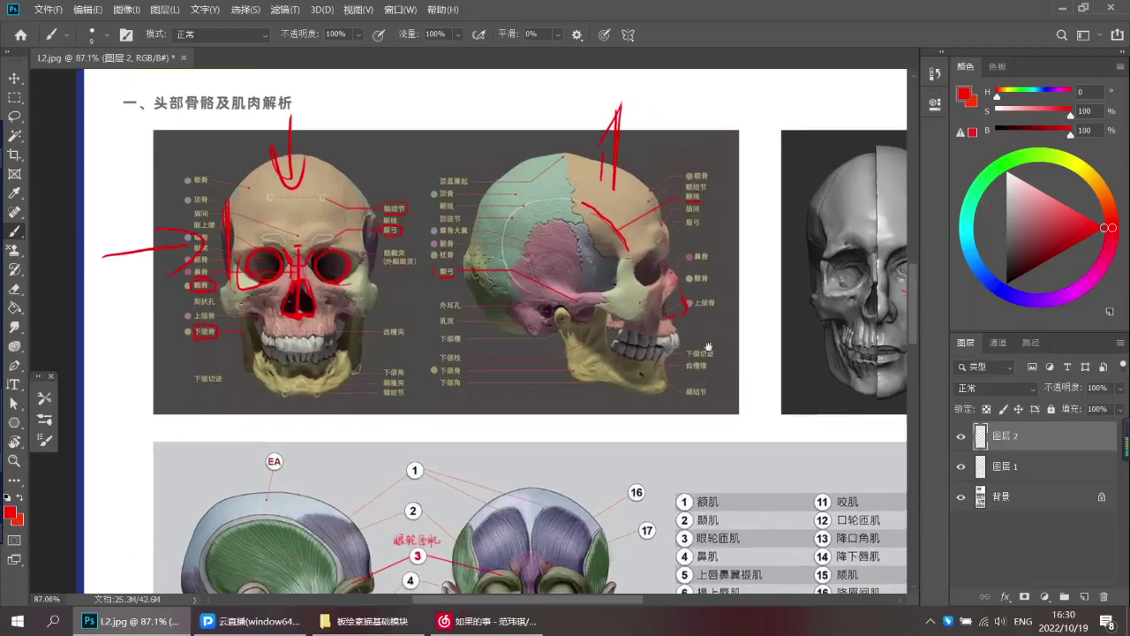
{"action": "left_click_drag", "start_coordinate": [698, 384], "coordinate": [682, 383]}
{"action": "left_click_drag", "start_coordinate": [754, 380], "coordinate": [710, 352]}
{"action": "left_click_drag", "start_coordinate": [758, 318], "coordinate": [804, 310]}
{"action": "left_click_drag", "start_coordinate": [805, 311], "coordinate": [764, 293]}
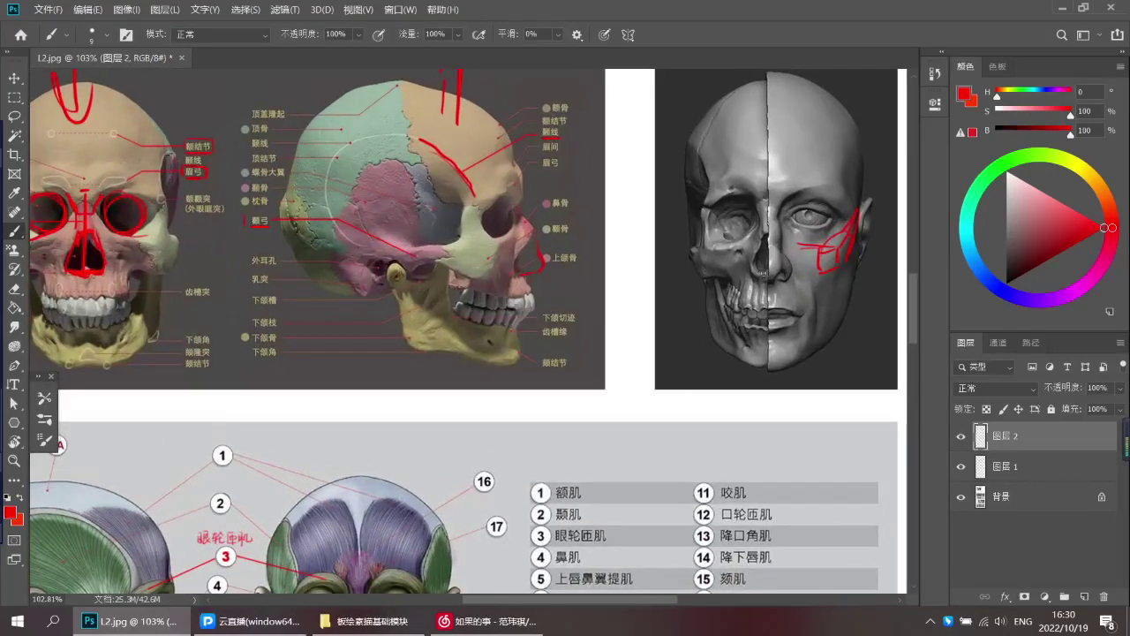
{"action": "left_click_drag", "start_coordinate": [854, 262], "coordinate": [817, 274]}
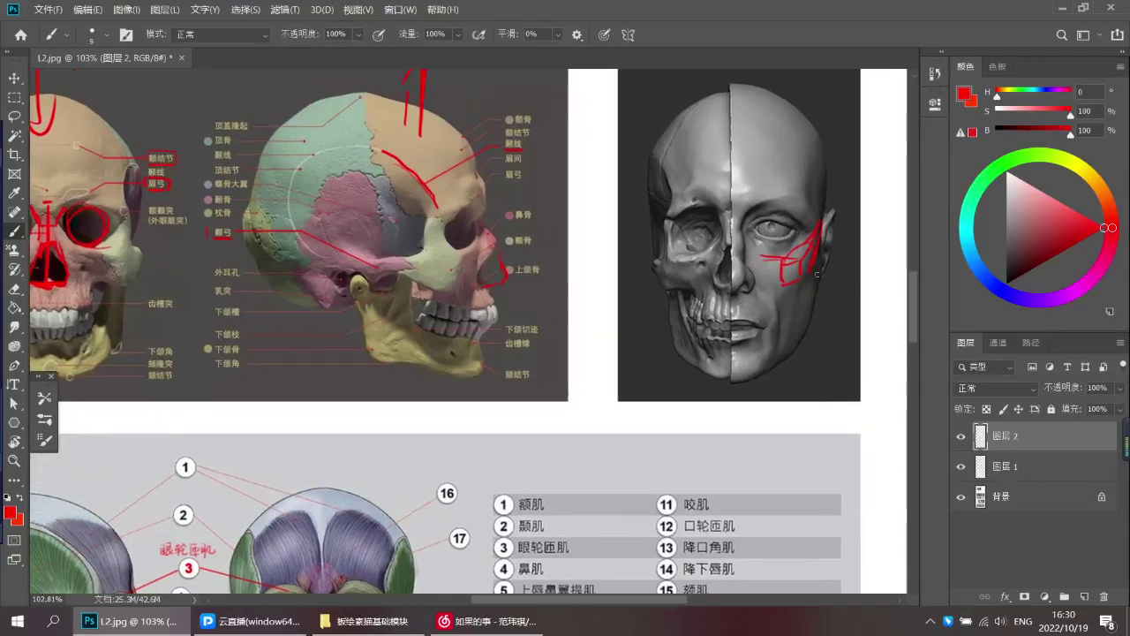
Hide 图层 1 and 图层 2 and inspect the split grey head without annotations
{"action": "left_click", "coordinate": [962, 466]}
{"action": "left_click", "coordinate": [962, 437]}
{"action": "scroll", "coordinate": [808, 303], "scroll_direction": "up", "scroll_amount": 2}
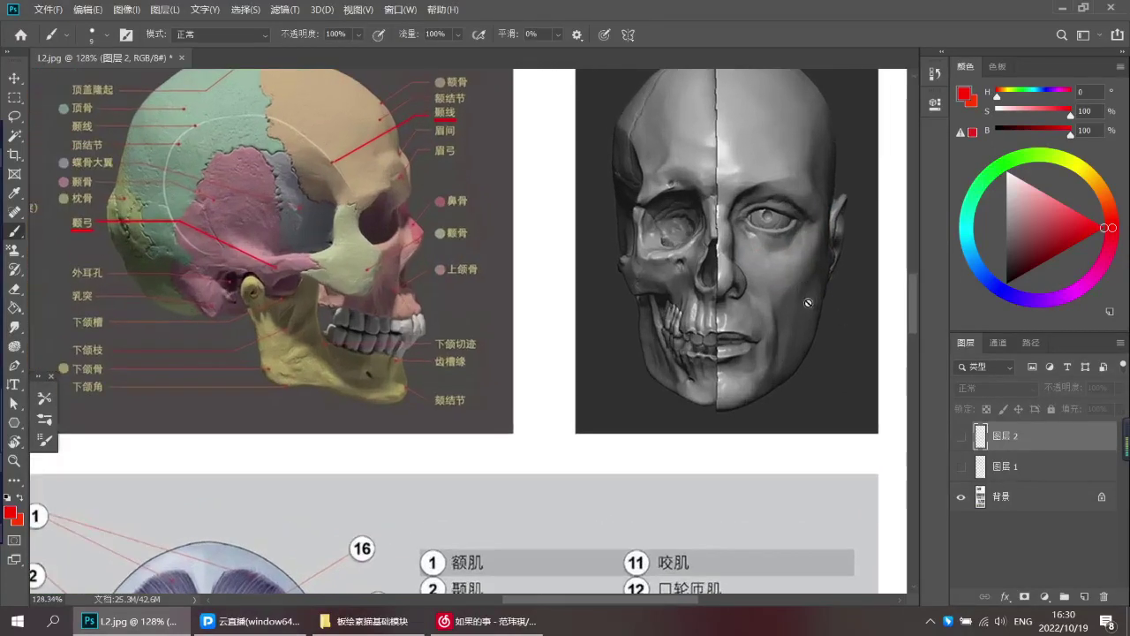
{"action": "scroll", "coordinate": [808, 303], "scroll_direction": "down", "scroll_amount": 2}
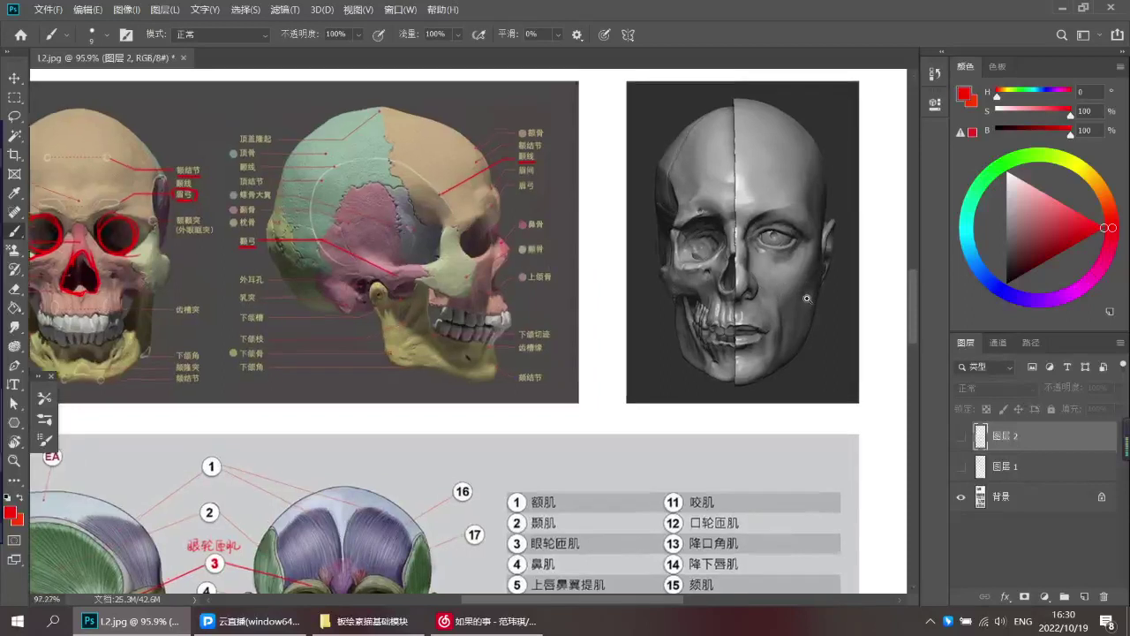
{"action": "scroll", "coordinate": [807, 298], "scroll_direction": "up", "scroll_amount": 2}
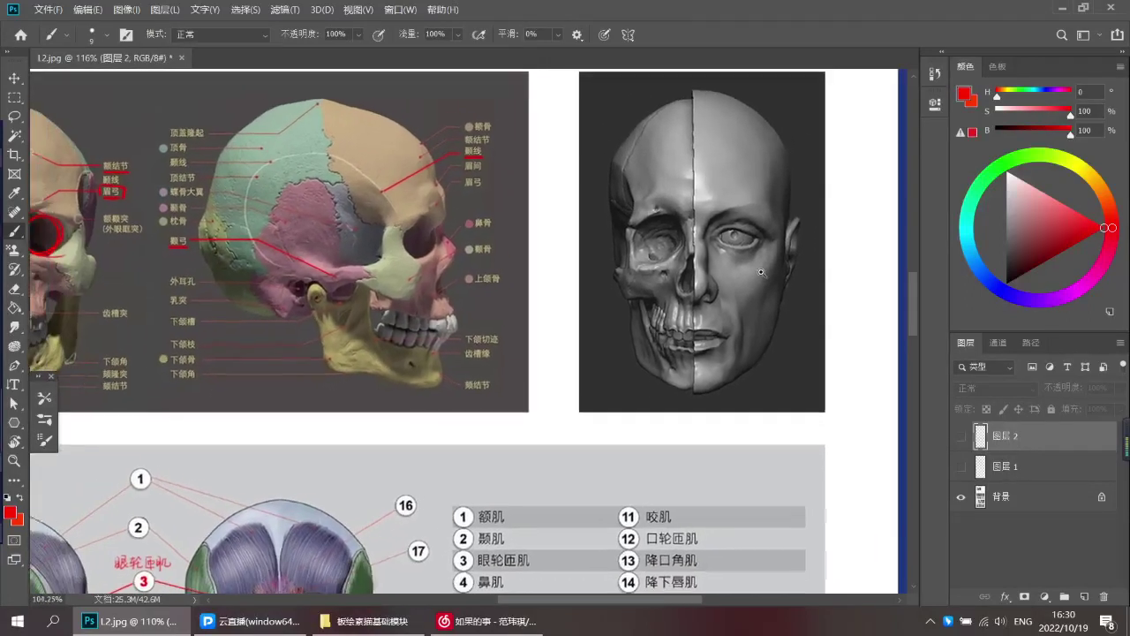
{"action": "scroll", "coordinate": [761, 272], "scroll_direction": "down", "scroll_amount": 2}
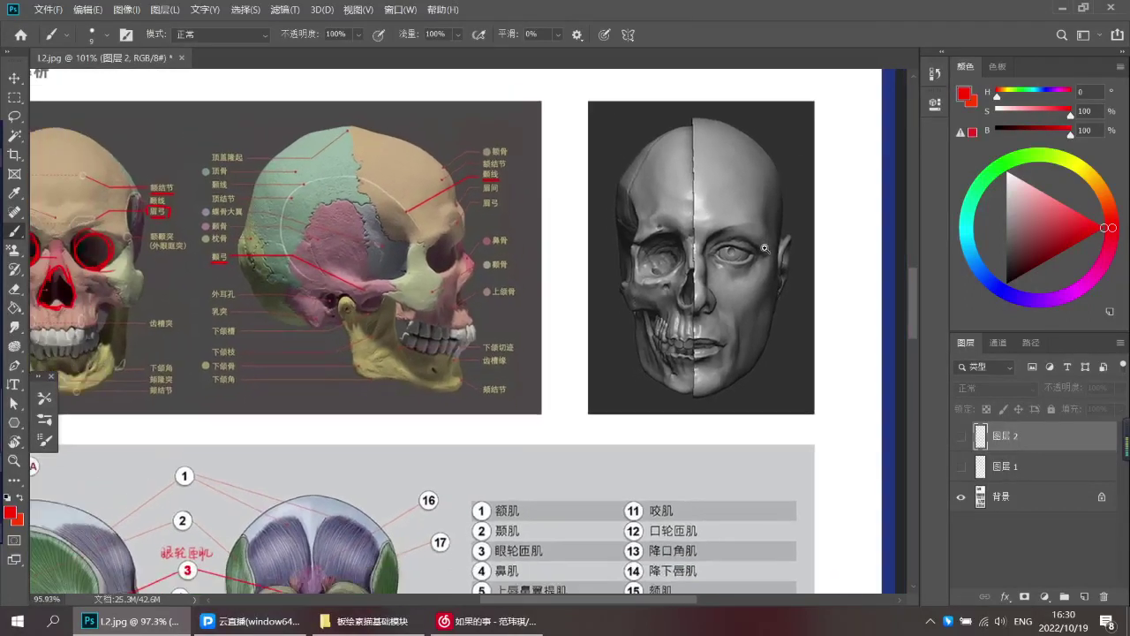
{"action": "scroll", "coordinate": [765, 248], "scroll_direction": "up", "scroll_amount": 1}
Create a new empty layer above the hidden 图层 2 for fresh annotations on the split grey head
{"action": "left_click", "coordinate": [779, 164]}
{"action": "key", "text": "Return"}
{"action": "key", "text": "ctrl+shift+alt+n"}
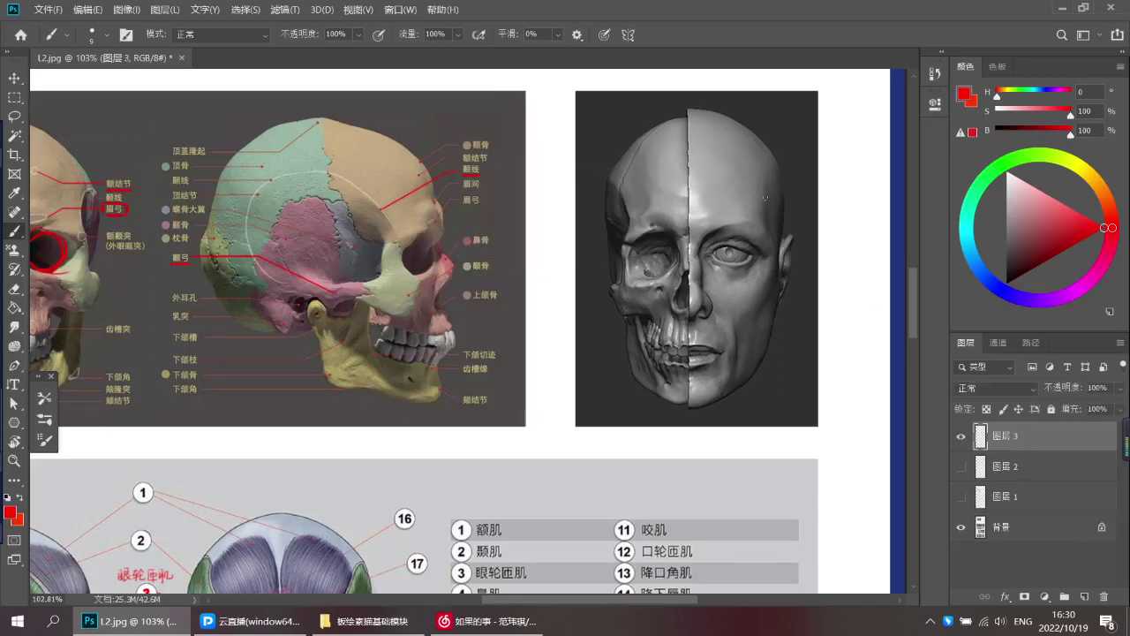
{"action": "left_click_drag", "start_coordinate": [764, 179], "coordinate": [762, 228]}
{"action": "key", "text": "ctrl+z"}
{"action": "left_click_drag", "start_coordinate": [716, 121], "coordinate": [712, 179]}
{"action": "mouse_move", "coordinate": [702, 155]}
{"action": "left_mouse_down"}
{"action": "mouse_move", "coordinate": [737, 155]}
{"action": "mouse_move", "coordinate": [760, 214]}
{"action": "left_mouse_up"}
{"action": "key", "text": "ctrl+z"}
{"action": "key", "text": "ctrl+z"}
{"action": "key", "text": "ctrl+z"}
Trace the temple line and the cheekbone contour in red on the flesh half of the split grey head
{"action": "left_click_drag", "start_coordinate": [770, 160], "coordinate": [758, 202]}
{"action": "left_click_drag", "start_coordinate": [747, 321], "coordinate": [744, 269]}
{"action": "mouse_move", "coordinate": [746, 228]}
{"action": "left_mouse_down"}
{"action": "mouse_move", "coordinate": [771, 224]}
{"action": "mouse_move", "coordinate": [736, 268]}
{"action": "left_mouse_up"}
{"action": "key", "text": "ctrl+z"}
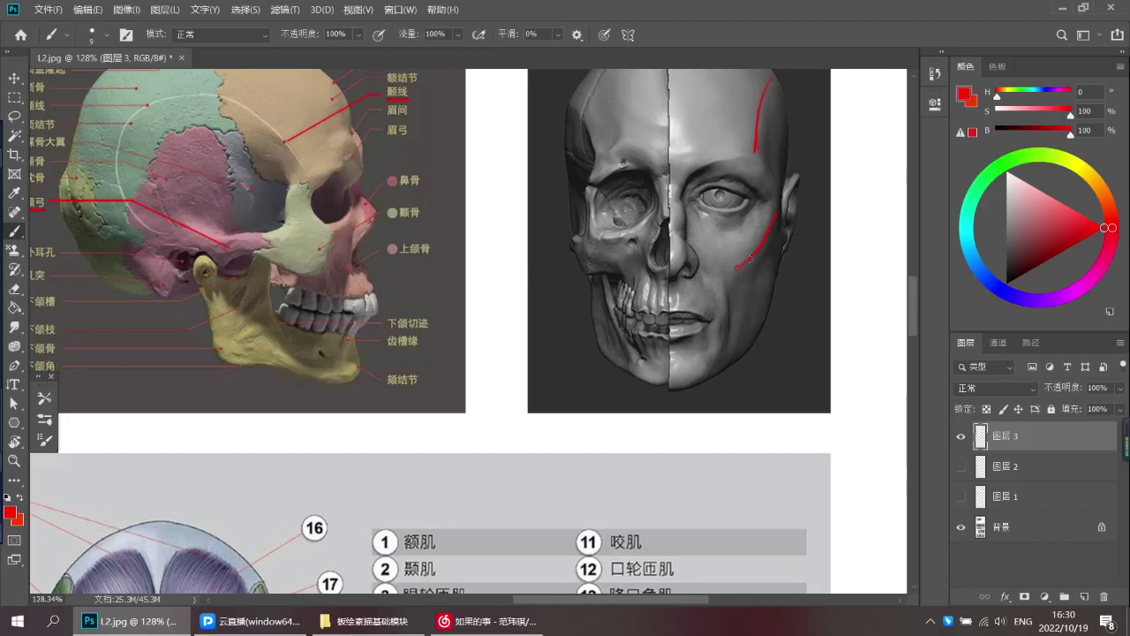
Continue the red plane line on the grey head from the cheekbone down past the mouth to the jaw
{"action": "left_click_drag", "start_coordinate": [703, 347], "coordinate": [685, 385]}
{"action": "key", "text": "ctrl+z"}
{"action": "left_click_drag", "start_coordinate": [733, 277], "coordinate": [691, 396]}
{"action": "left_click_drag", "start_coordinate": [738, 267], "coordinate": [685, 395]}
{"action": "scroll", "coordinate": [743, 269], "scroll_direction": "down", "scroll_amount": 3}
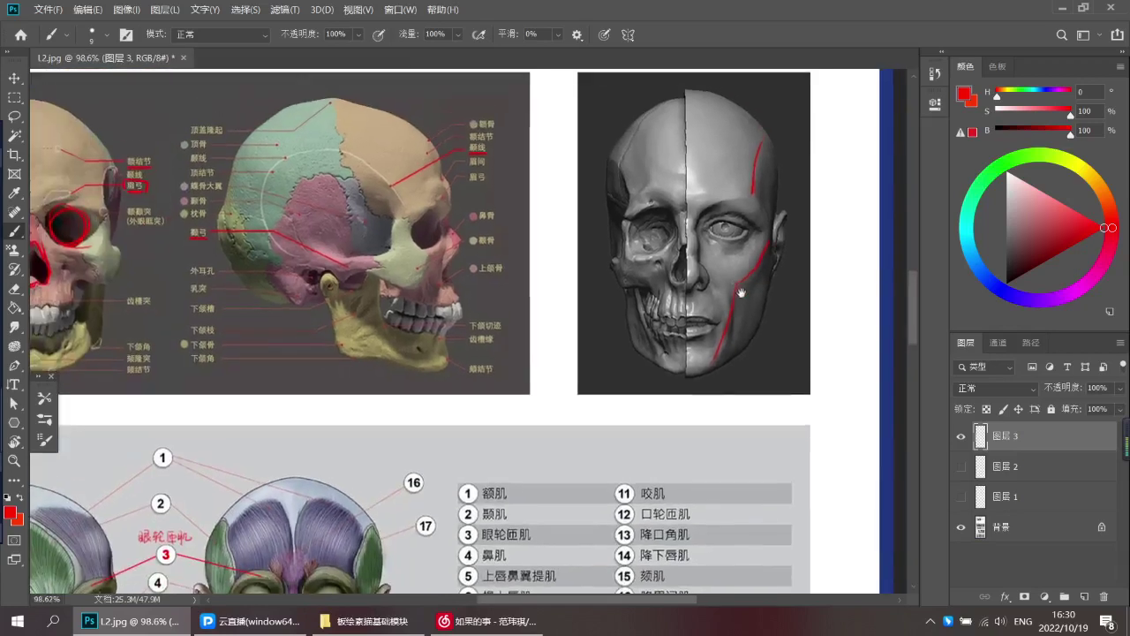
Try red guide strokes on the frontal head of the facial muscle chart
{"action": "scroll", "coordinate": [741, 292], "scroll_direction": "down", "scroll_amount": 3}
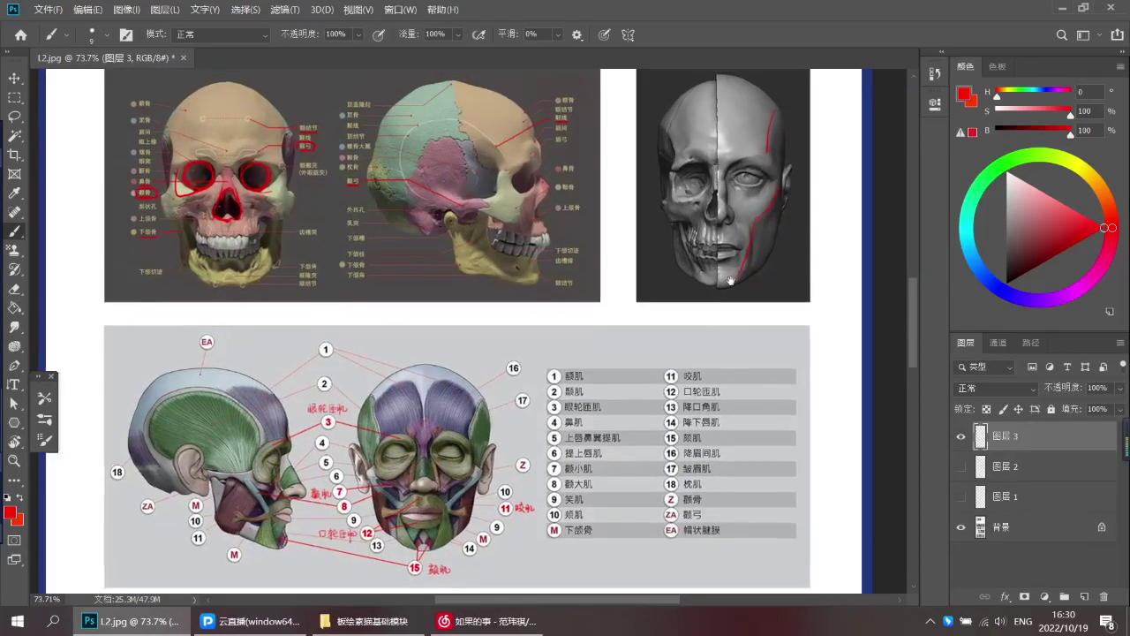
{"action": "left_click_drag", "start_coordinate": [428, 386], "coordinate": [447, 367]}
{"action": "scroll", "coordinate": [448, 367], "scroll_direction": "down", "scroll_amount": 3}
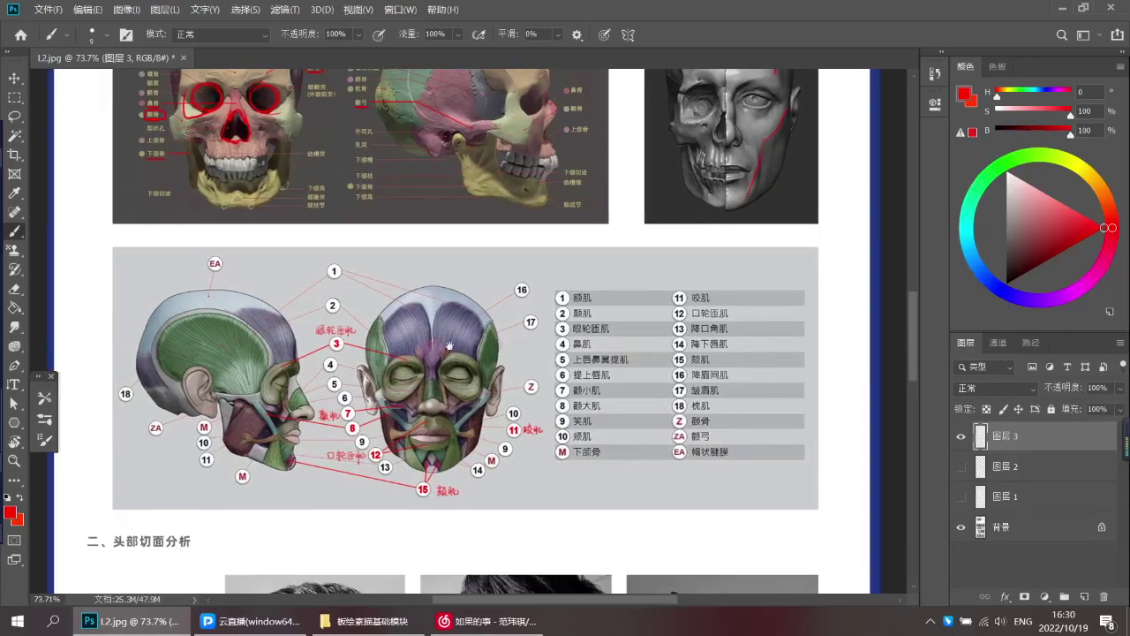
{"action": "scroll", "coordinate": [376, 352], "scroll_direction": "up", "scroll_amount": 1}
{"action": "scroll", "coordinate": [375, 353], "scroll_direction": "up", "scroll_amount": 2}
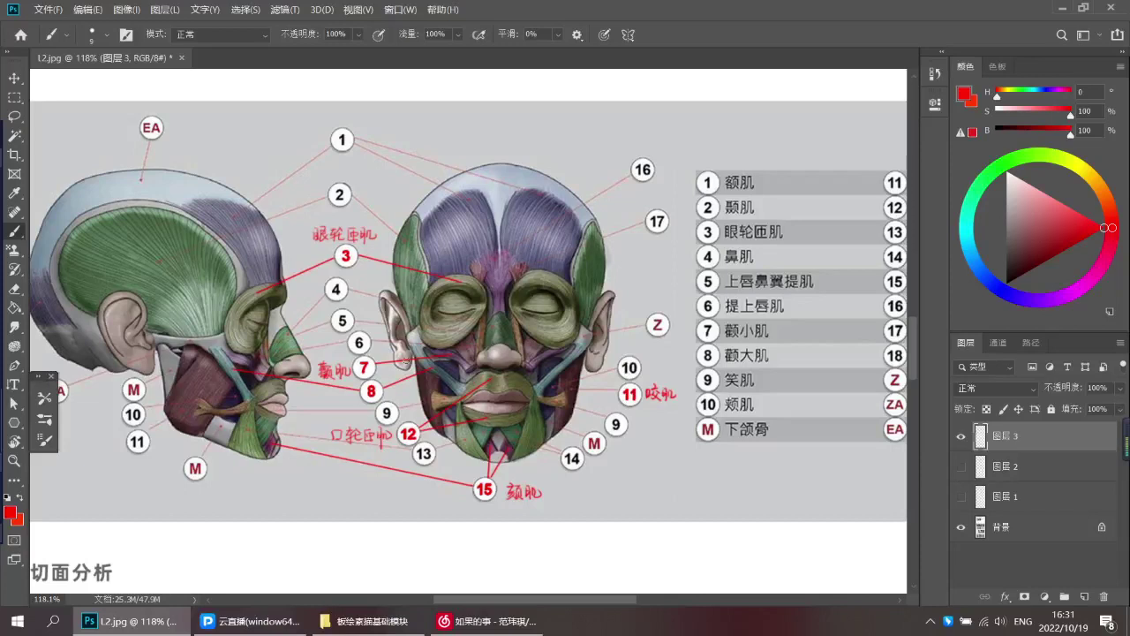
{"action": "left_click_drag", "start_coordinate": [662, 277], "coordinate": [717, 279]}
{"action": "mouse_move", "coordinate": [379, 210]}
{"action": "left_mouse_down"}
{"action": "mouse_move", "coordinate": [416, 251]}
{"action": "mouse_move", "coordinate": [372, 225]}
{"action": "left_mouse_up"}
{"action": "key", "text": "ctrl+z"}
{"action": "mouse_move", "coordinate": [414, 434]}
{"action": "left_mouse_down"}
{"action": "mouse_move", "coordinate": [404, 389]}
{"action": "mouse_move", "coordinate": [465, 411]}
{"action": "mouse_move", "coordinate": [433, 366]}
{"action": "left_mouse_up"}
{"action": "key", "text": "ctrl+z"}
Try circling the eye socket in red on the skull half of the split grey head, and undo the strokes
{"action": "scroll", "coordinate": [567, 378], "scroll_direction": "down", "scroll_amount": 1}
{"action": "left_click_drag", "start_coordinate": [602, 367], "coordinate": [426, 390]}
{"action": "scroll", "coordinate": [532, 373], "scroll_direction": "down", "scroll_amount": 1}
{"action": "left_click_drag", "start_coordinate": [753, 125], "coordinate": [755, 196]}
{"action": "scroll", "coordinate": [755, 196], "scroll_direction": "up", "scroll_amount": 1}
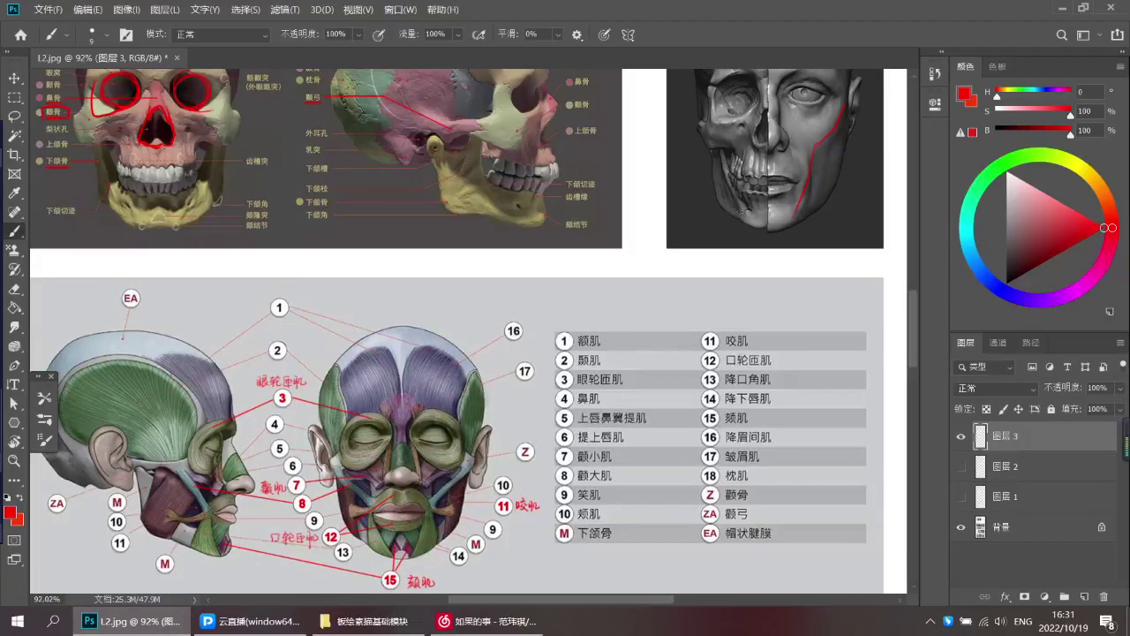
{"action": "left_click_drag", "start_coordinate": [745, 205], "coordinate": [735, 268]}
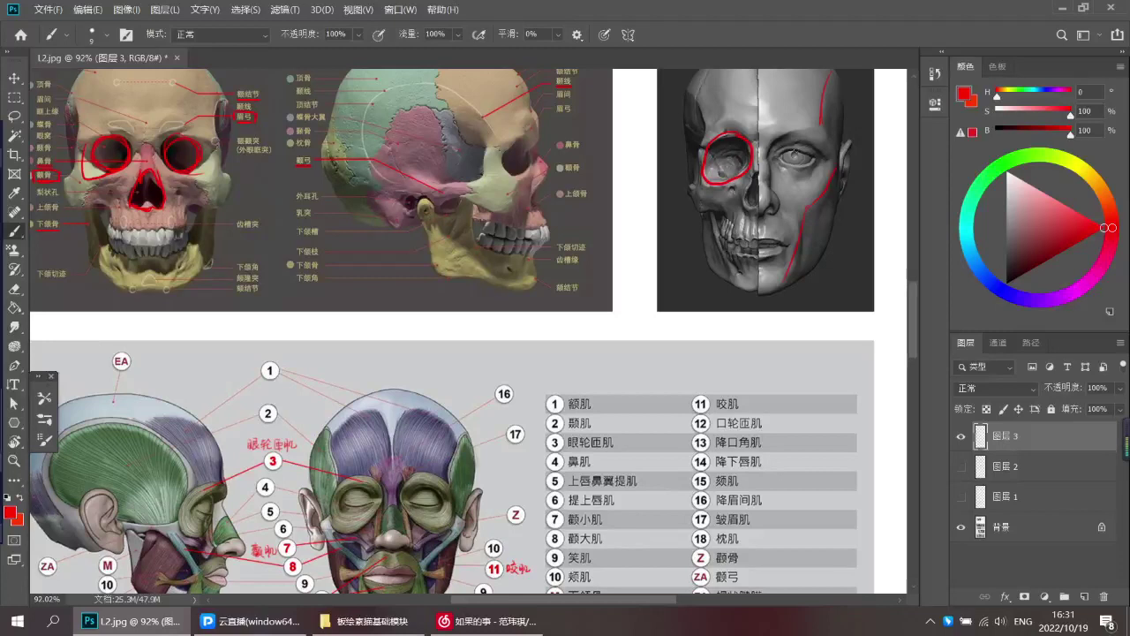
{"action": "mouse_move", "coordinate": [774, 143]}
{"action": "left_mouse_down"}
{"action": "mouse_move", "coordinate": [821, 175]}
{"action": "mouse_move", "coordinate": [816, 139]}
{"action": "mouse_move", "coordinate": [822, 177]}
{"action": "mouse_move", "coordinate": [796, 131]}
{"action": "left_mouse_up"}
{"action": "key", "text": "ctrl+z"}
{"action": "key", "text": "ctrl+z"}
{"action": "key", "text": "ctrl+z"}
{"action": "key", "text": "ctrl+z"}
{"action": "key", "text": "ctrl+z"}
Draw two red eye-socket outlines and a pointed nasal-cavity outline above the frontal head of the muscle chart
{"action": "left_click_drag", "start_coordinate": [586, 301], "coordinate": [661, 229]}
{"action": "left_click_drag", "start_coordinate": [469, 396], "coordinate": [504, 316]}
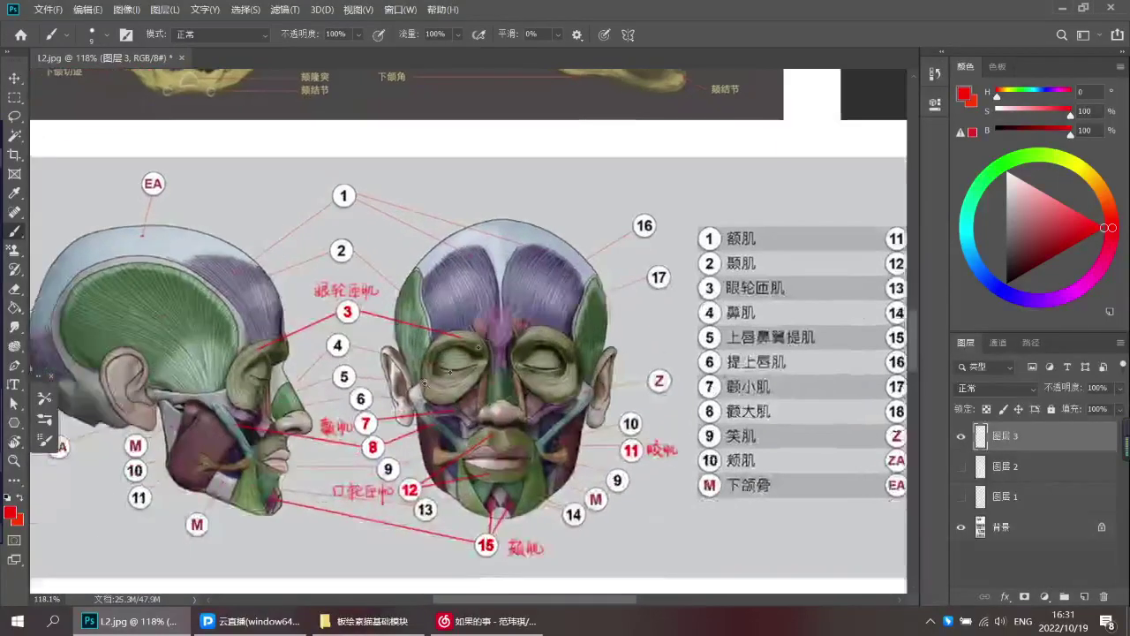
{"action": "left_click_drag", "start_coordinate": [424, 390], "coordinate": [459, 391]}
{"action": "mouse_move", "coordinate": [455, 324]}
{"action": "left_mouse_down"}
{"action": "mouse_move", "coordinate": [431, 340]}
{"action": "mouse_move", "coordinate": [431, 406]}
{"action": "mouse_move", "coordinate": [493, 394]}
{"action": "mouse_move", "coordinate": [504, 328]}
{"action": "mouse_move", "coordinate": [449, 329]}
{"action": "left_mouse_up"}
{"action": "key", "text": "ctrl+z"}
{"action": "left_click_drag", "start_coordinate": [597, 153], "coordinate": [632, 194]}
{"action": "mouse_move", "coordinate": [649, 134]}
{"action": "left_mouse_down"}
{"action": "mouse_move", "coordinate": [581, 162]}
{"action": "mouse_move", "coordinate": [579, 178]}
{"action": "mouse_move", "coordinate": [603, 199]}
{"action": "mouse_move", "coordinate": [670, 140]}
{"action": "mouse_move", "coordinate": [660, 136]}
{"action": "mouse_move", "coordinate": [654, 168]}
{"action": "mouse_move", "coordinate": [702, 173]}
{"action": "mouse_move", "coordinate": [742, 155]}
{"action": "mouse_move", "coordinate": [752, 185]}
{"action": "mouse_move", "coordinate": [681, 198]}
{"action": "mouse_move", "coordinate": [698, 241]}
{"action": "left_mouse_up"}
{"action": "scroll", "coordinate": [733, 154], "scroll_direction": "down", "scroll_amount": 3}
{"action": "left_click_drag", "start_coordinate": [692, 240], "coordinate": [668, 231]}
{"action": "scroll", "coordinate": [669, 232], "scroll_direction": "up", "scroll_amount": 2}
{"action": "scroll", "coordinate": [621, 322], "scroll_direction": "up", "scroll_amount": 1}
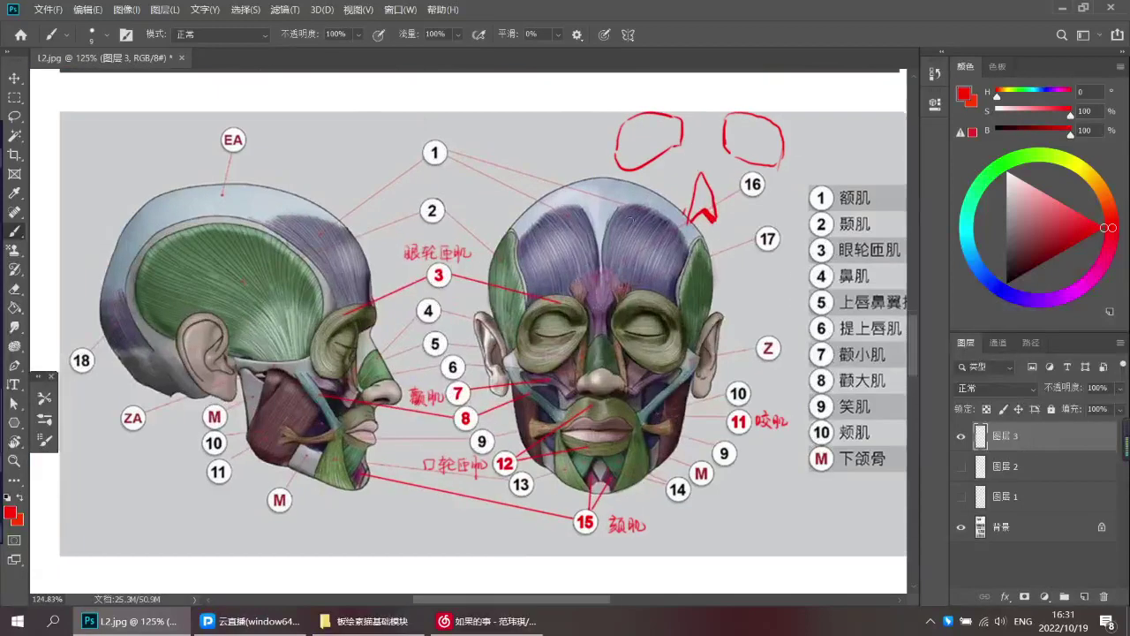
Try circling the orbicularis oculi around one eye of the frontal muscle head in red, and undo it
{"action": "left_click_drag", "start_coordinate": [677, 144], "coordinate": [651, 158]}
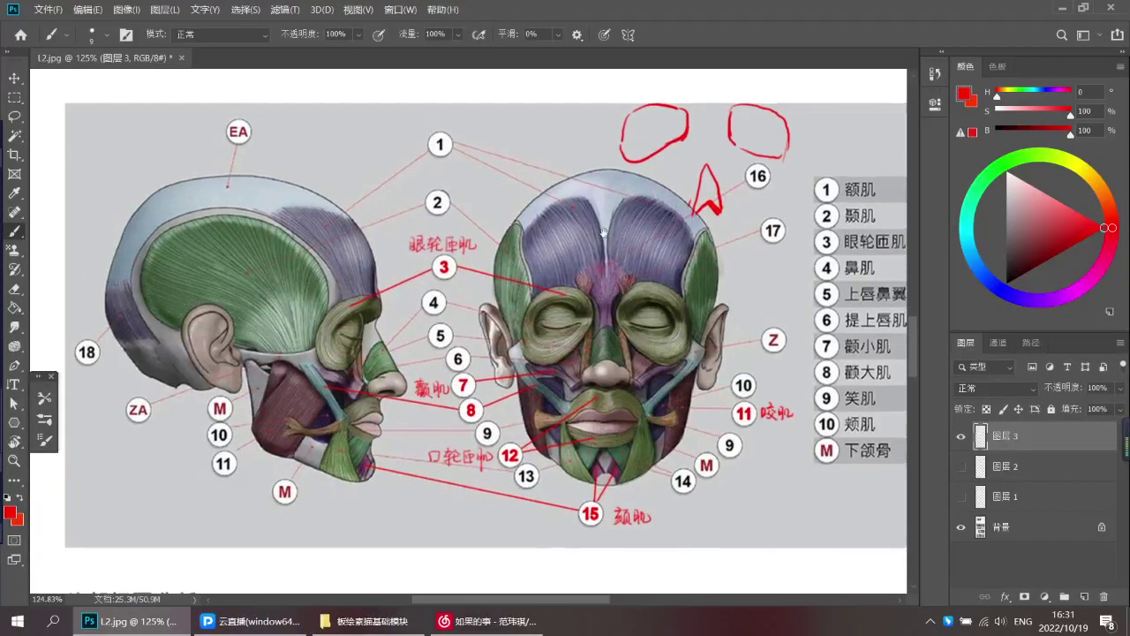
{"action": "mouse_move", "coordinate": [566, 282]}
{"action": "left_mouse_down"}
{"action": "mouse_move", "coordinate": [522, 349]}
{"action": "mouse_move", "coordinate": [559, 363]}
{"action": "mouse_move", "coordinate": [590, 322]}
{"action": "mouse_move", "coordinate": [565, 285]}
{"action": "mouse_move", "coordinate": [552, 295]}
{"action": "left_mouse_up"}
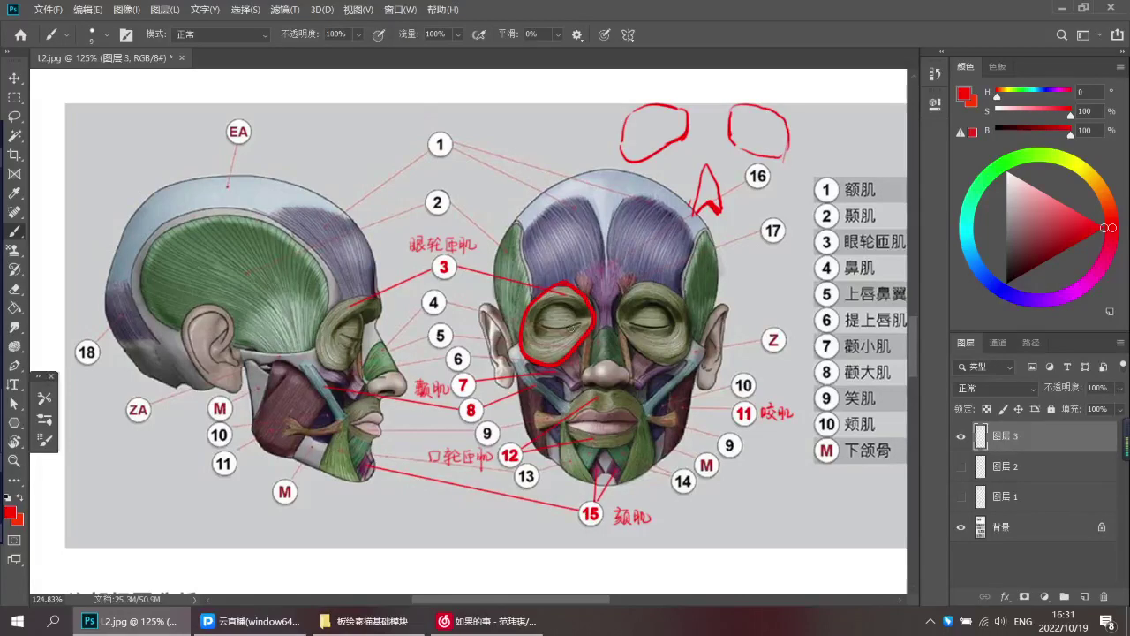
{"action": "key", "text": "ctrl+z"}
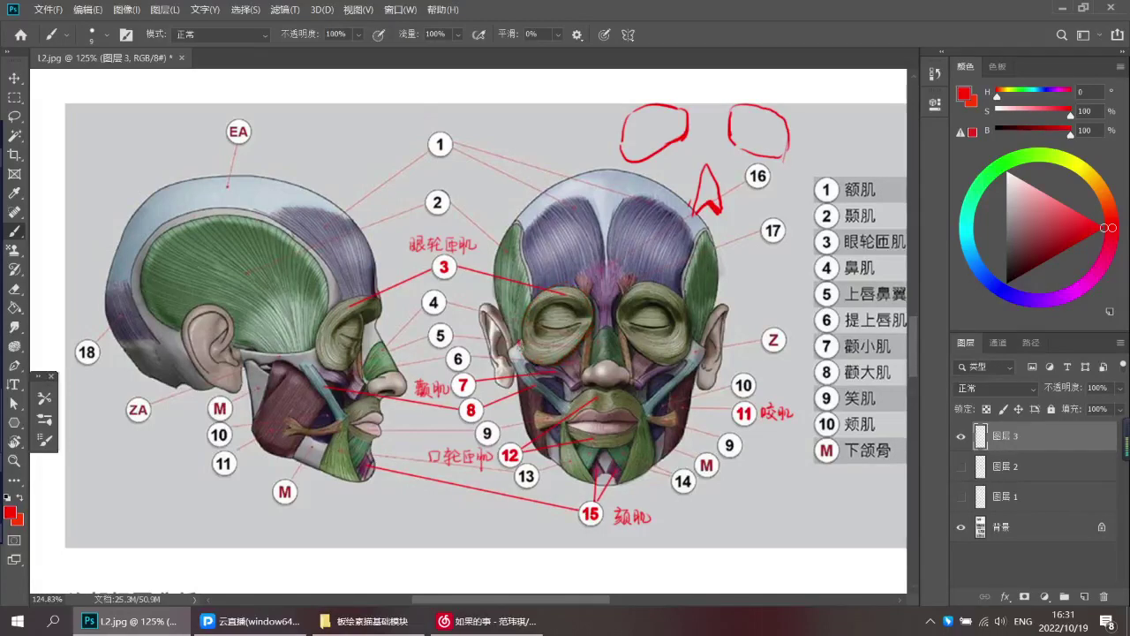
{"action": "key", "text": "ctrl+z"}
{"action": "key", "text": "ctrl+z"}
Try short red marks on the closed eye and inner brow of the frontal muscle head, and undo them
{"action": "left_click_drag", "start_coordinate": [540, 367], "coordinate": [534, 343]}
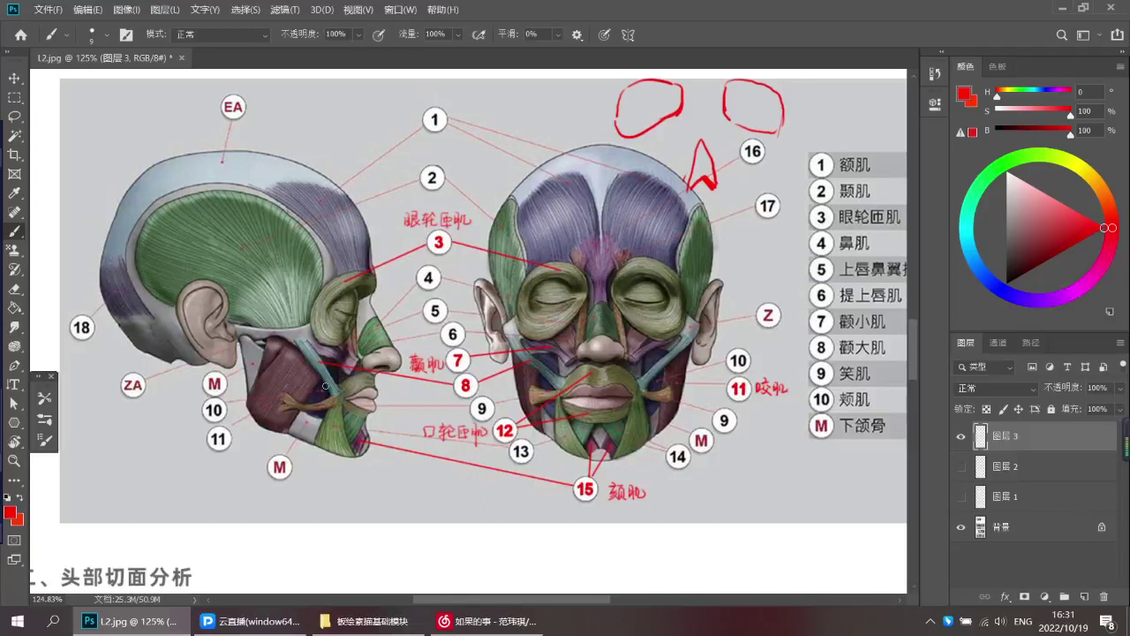
{"action": "left_click_drag", "start_coordinate": [642, 360], "coordinate": [627, 277]}
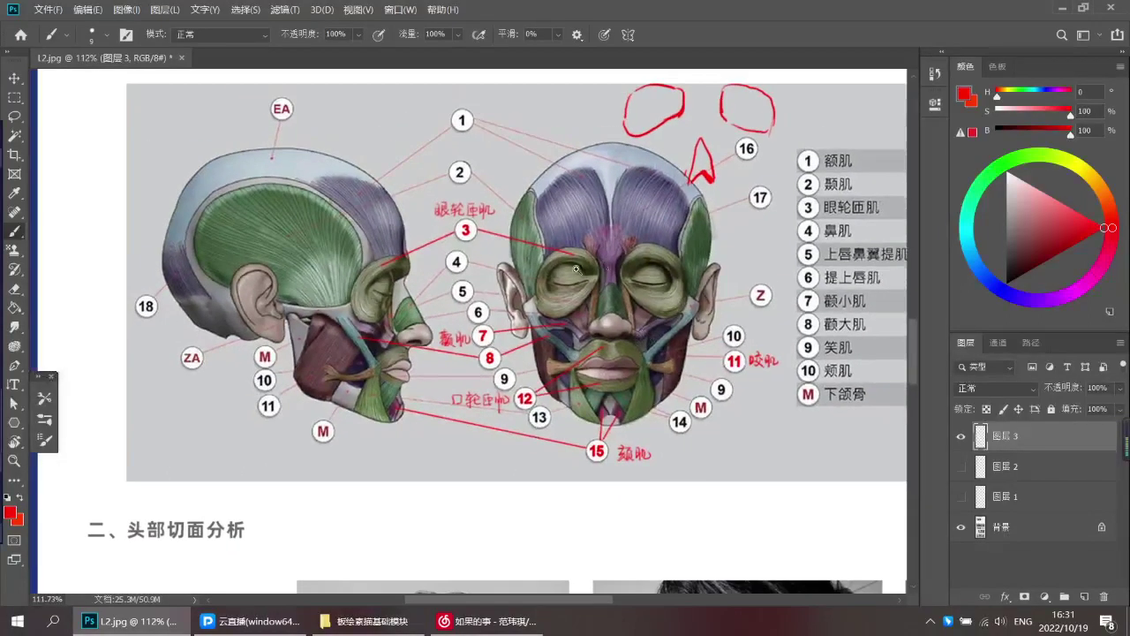
{"action": "scroll", "coordinate": [576, 268], "scroll_direction": "up", "scroll_amount": 4}
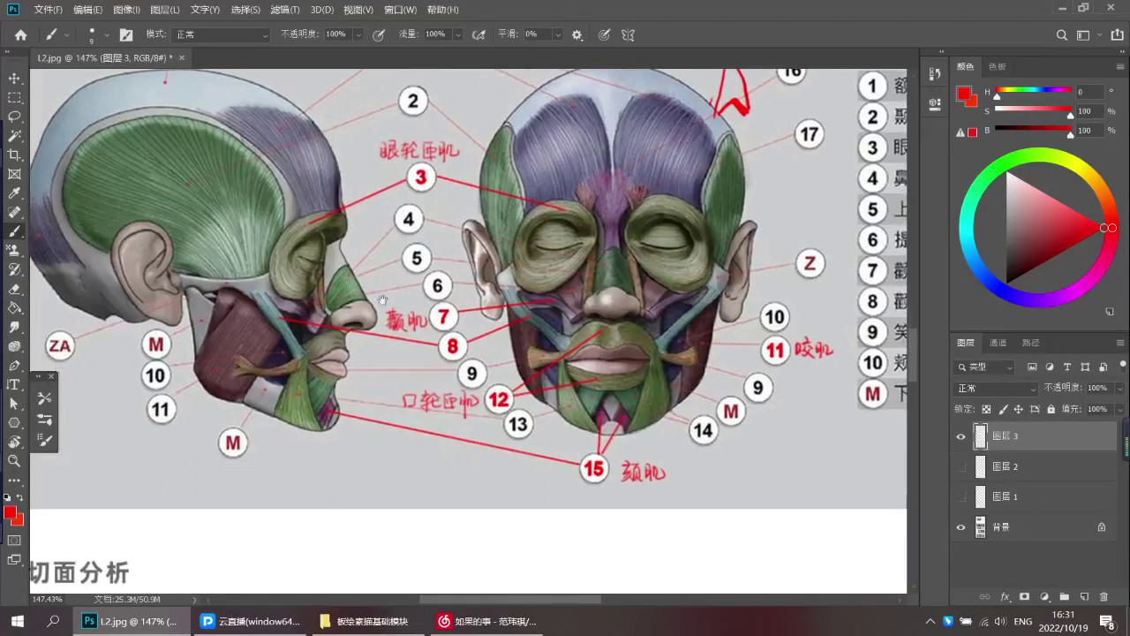
{"action": "scroll", "coordinate": [640, 211], "scroll_direction": "up", "scroll_amount": 1}
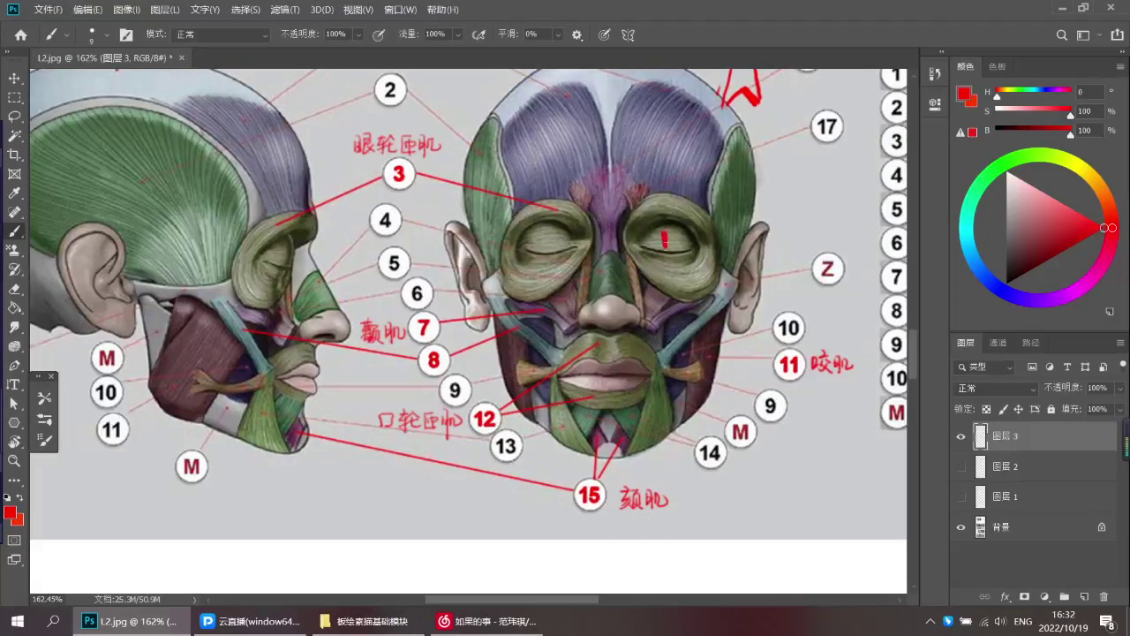
{"action": "key", "text": "ctrl+z"}
{"action": "scroll", "coordinate": [660, 248], "scroll_direction": "down", "scroll_amount": 2}
{"action": "scroll", "coordinate": [650, 236], "scroll_direction": "down", "scroll_amount": 2}
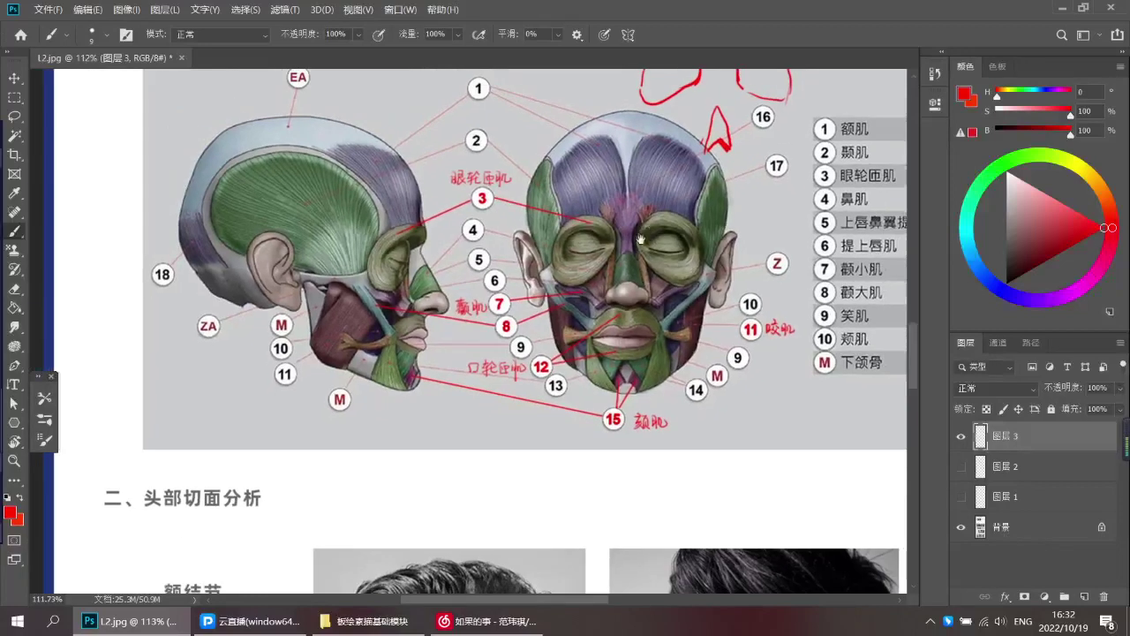
{"action": "scroll", "coordinate": [662, 224], "scroll_direction": "up", "scroll_amount": 2}
{"action": "mouse_move", "coordinate": [641, 177]}
{"action": "left_mouse_down"}
{"action": "mouse_move", "coordinate": [647, 189]}
{"action": "mouse_move", "coordinate": [659, 173]}
{"action": "left_mouse_up"}
{"action": "left_click_drag", "start_coordinate": [582, 179], "coordinate": [597, 182]}
{"action": "key", "text": "ctrl+z"}
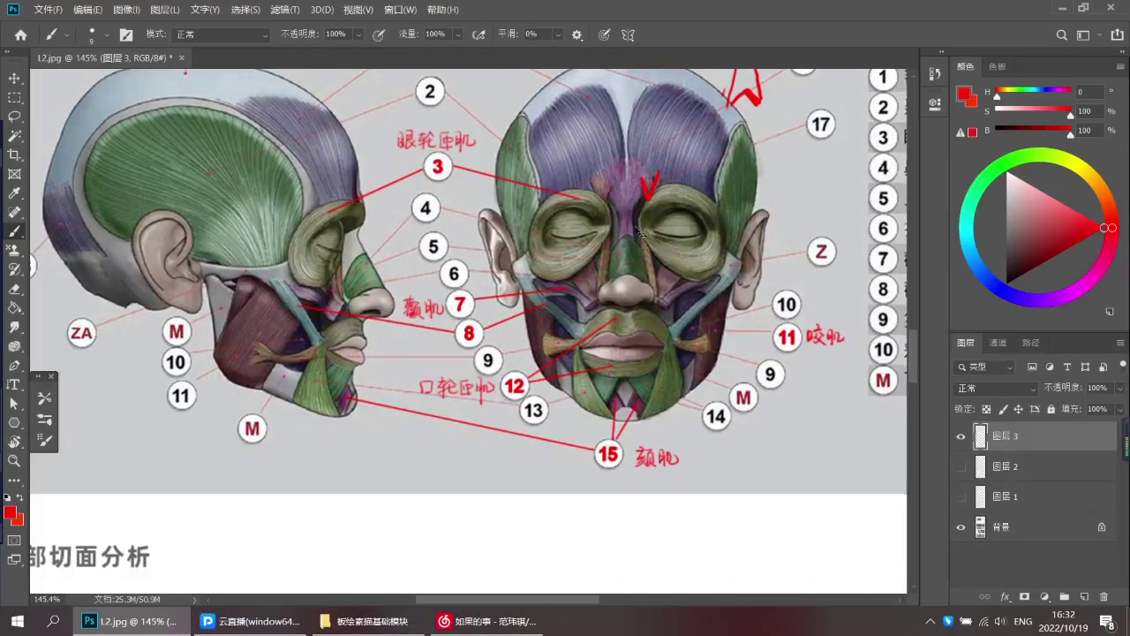
{"action": "key", "text": "ctrl+z"}
Try the first red strokes below the lower lip and beside the mouth on the first man's portrait
{"action": "scroll", "coordinate": [600, 296], "scroll_direction": "down", "scroll_amount": 1}
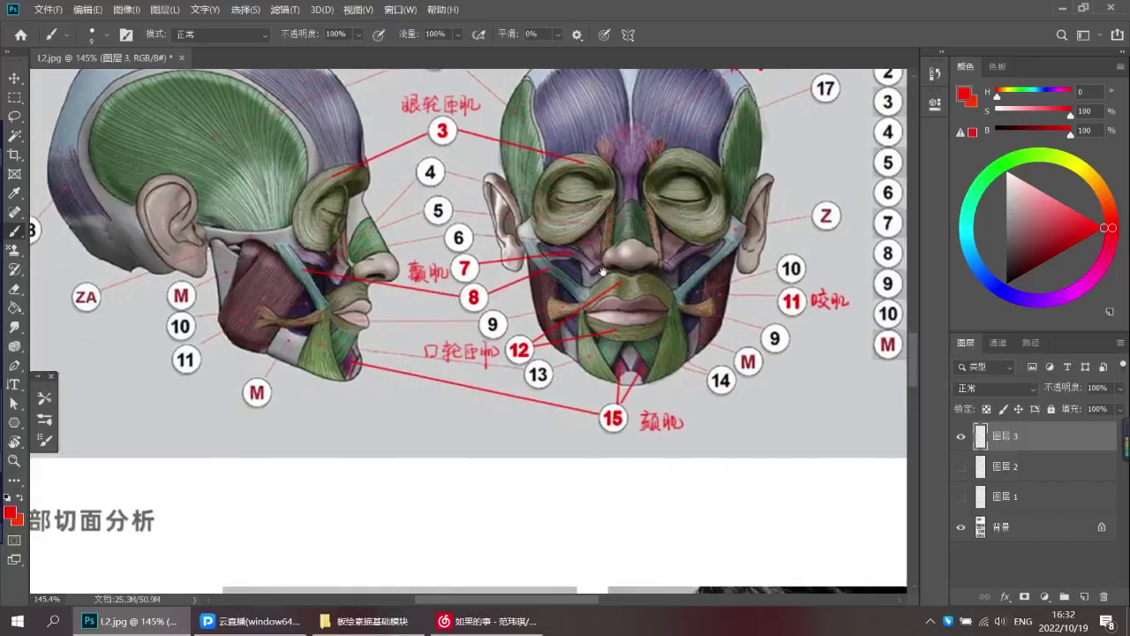
{"action": "scroll", "coordinate": [610, 270], "scroll_direction": "down", "scroll_amount": 2}
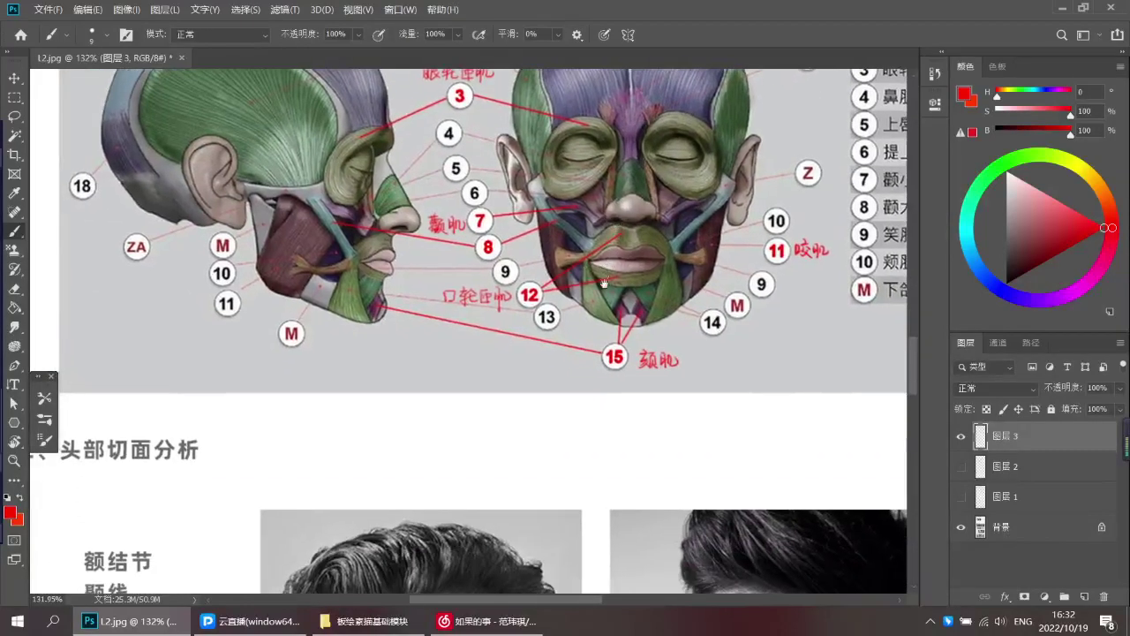
{"action": "left_click_drag", "start_coordinate": [605, 282], "coordinate": [585, 276]}
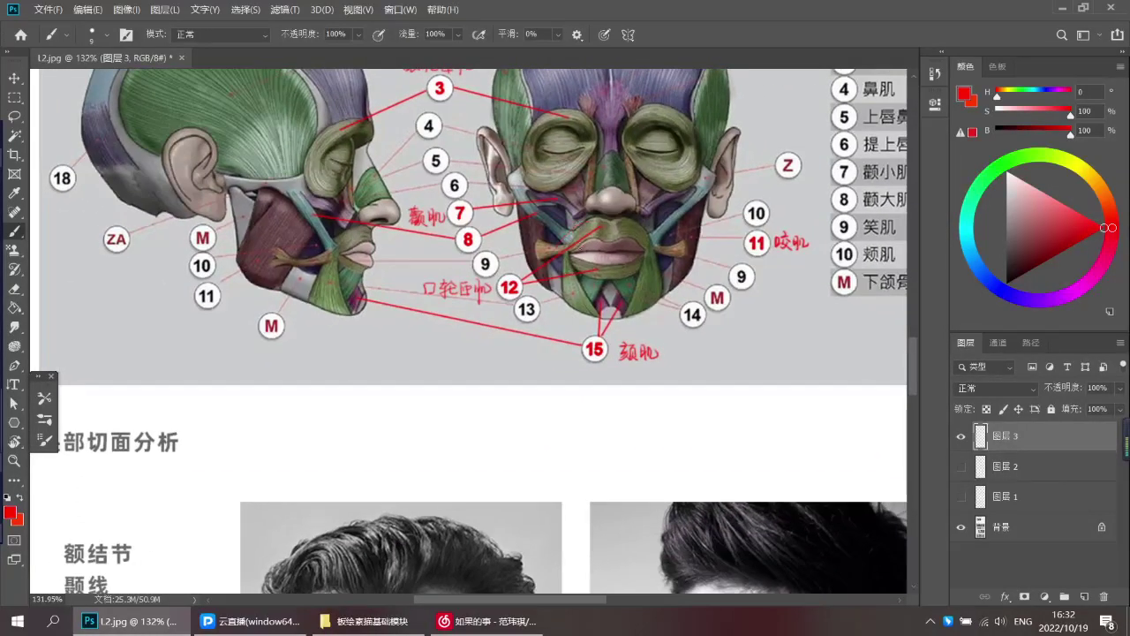
{"action": "left_click_drag", "start_coordinate": [608, 278], "coordinate": [578, 278]}
{"action": "left_click_drag", "start_coordinate": [703, 175], "coordinate": [625, 195]}
{"action": "scroll", "coordinate": [626, 193], "scroll_direction": "down", "scroll_amount": 5}
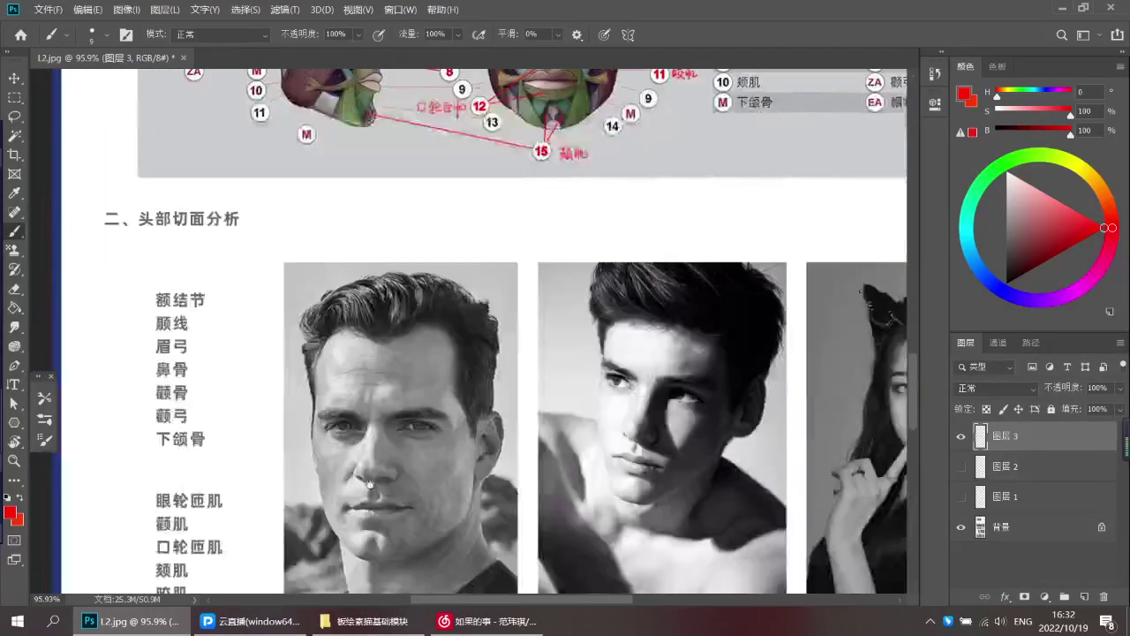
{"action": "scroll", "coordinate": [625, 194], "scroll_direction": "up", "scroll_amount": 3}
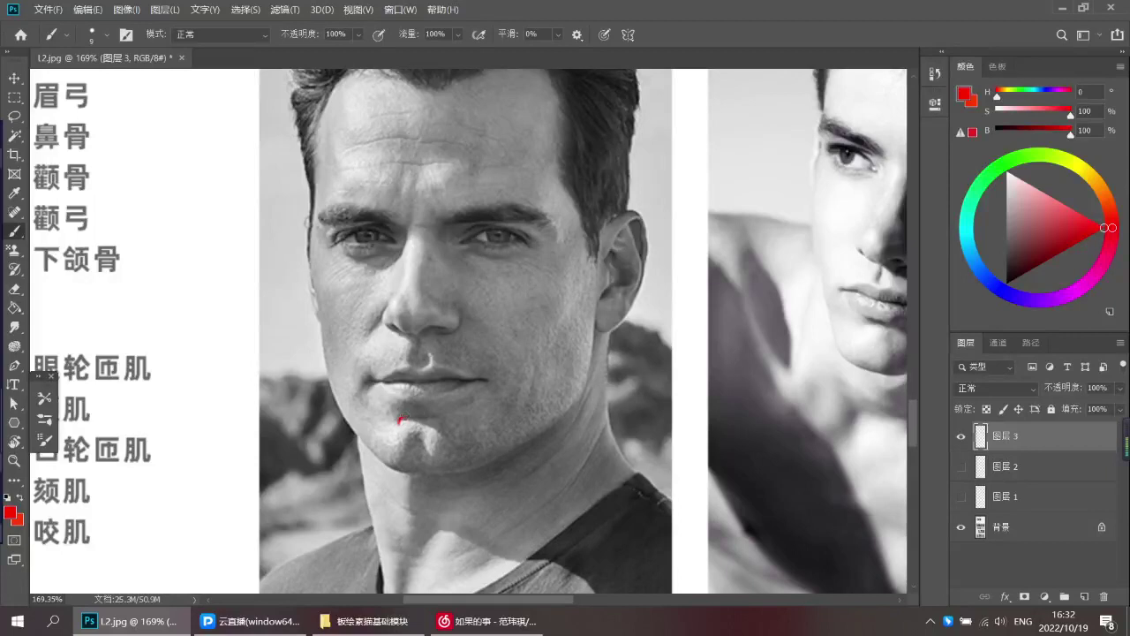
{"action": "key", "text": "ctrl+z"}
{"action": "left_click_drag", "start_coordinate": [403, 422], "coordinate": [425, 417]}
{"action": "left_click_drag", "start_coordinate": [368, 330], "coordinate": [354, 379]}
{"action": "key", "text": "ctrl+z"}
{"action": "key", "text": "ctrl+z"}
{"action": "key", "text": "ctrl+z"}
Outline the muzzle area in red from both sides of the nose down around the mouth on the first man's portrait
{"action": "mouse_move", "coordinate": [388, 311]}
{"action": "left_mouse_down"}
{"action": "mouse_move", "coordinate": [353, 386]}
{"action": "mouse_move", "coordinate": [363, 415]}
{"action": "mouse_move", "coordinate": [404, 420]}
{"action": "left_mouse_up"}
{"action": "mouse_move", "coordinate": [463, 319]}
{"action": "left_mouse_down"}
{"action": "mouse_move", "coordinate": [498, 360]}
{"action": "mouse_move", "coordinate": [497, 400]}
{"action": "mouse_move", "coordinate": [487, 423]}
{"action": "mouse_move", "coordinate": [438, 436]}
{"action": "left_mouse_up"}
{"action": "scroll", "coordinate": [502, 359], "scroll_direction": "down", "scroll_amount": 2}
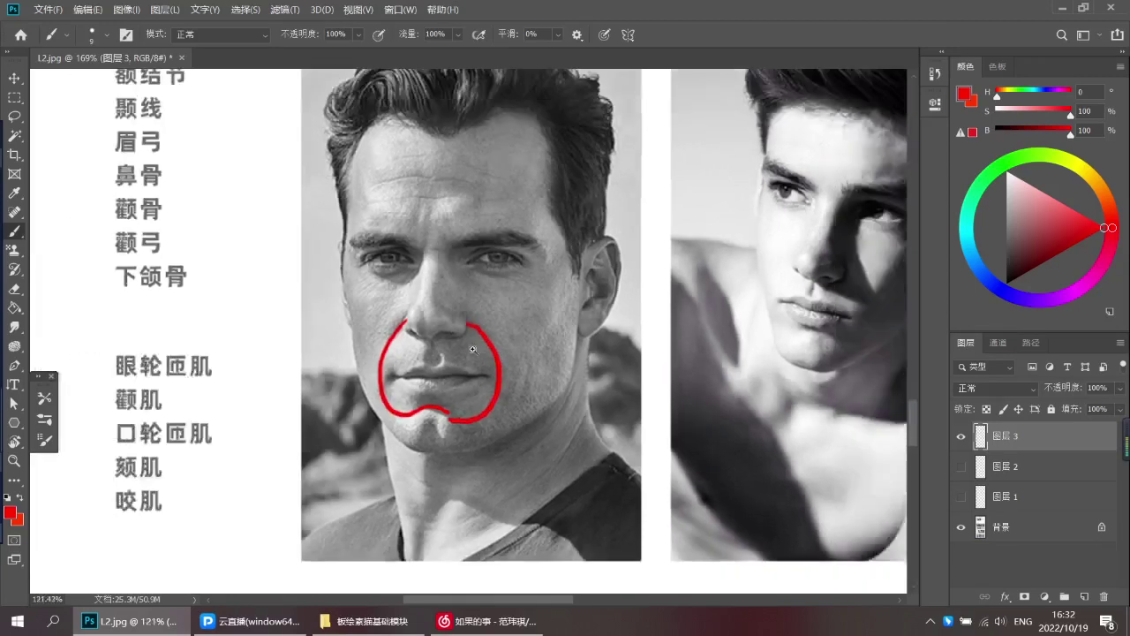
Reinforce the red outline of the nasal cavity on the coloured front-view skull
{"action": "left_click_drag", "start_coordinate": [473, 349], "coordinate": [428, 344]}
{"action": "left_click_drag", "start_coordinate": [509, 227], "coordinate": [483, 391]}
{"action": "left_click_drag", "start_coordinate": [529, 179], "coordinate": [566, 186]}
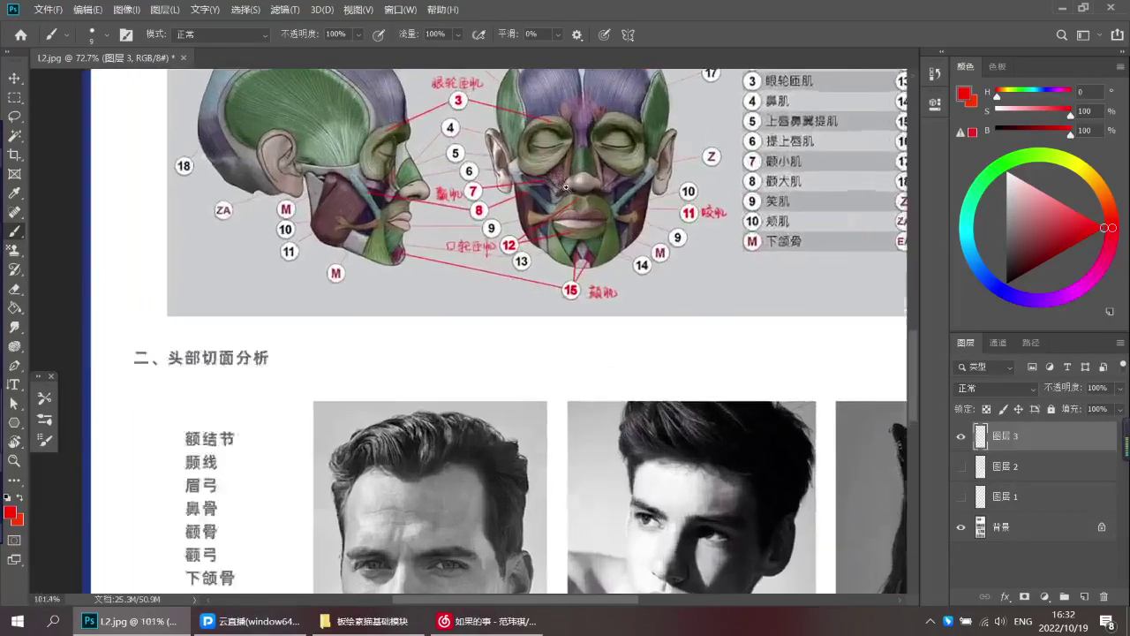
{"action": "scroll", "coordinate": [566, 186], "scroll_direction": "up", "scroll_amount": 1}
{"action": "scroll", "coordinate": [572, 270], "scroll_direction": "up", "scroll_amount": 5}
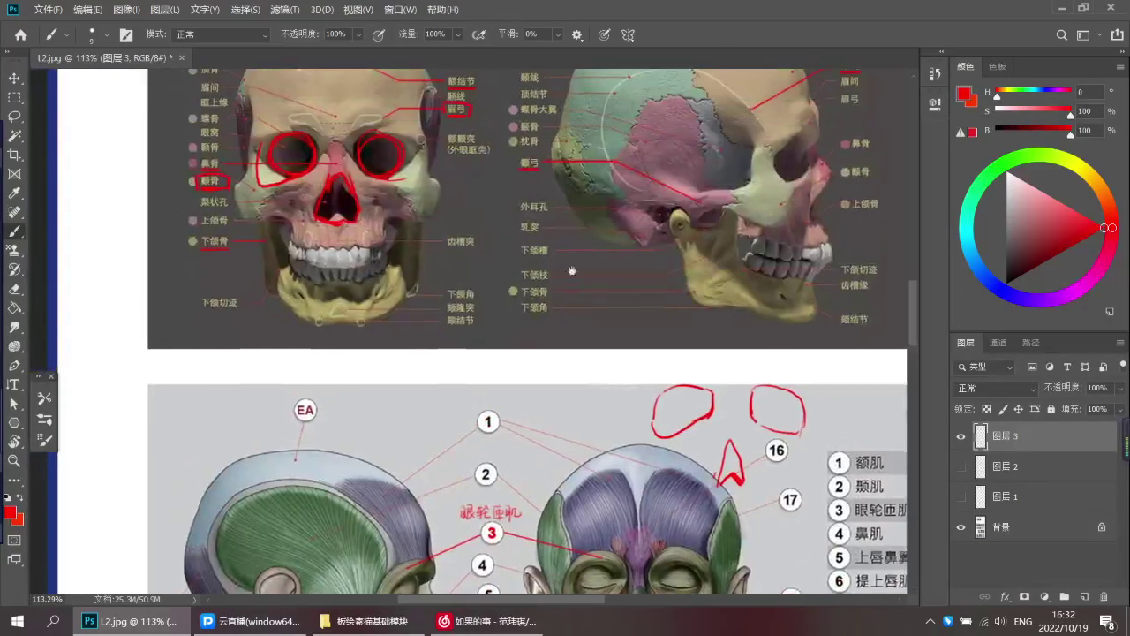
{"action": "left_click_drag", "start_coordinate": [572, 270], "coordinate": [576, 274]}
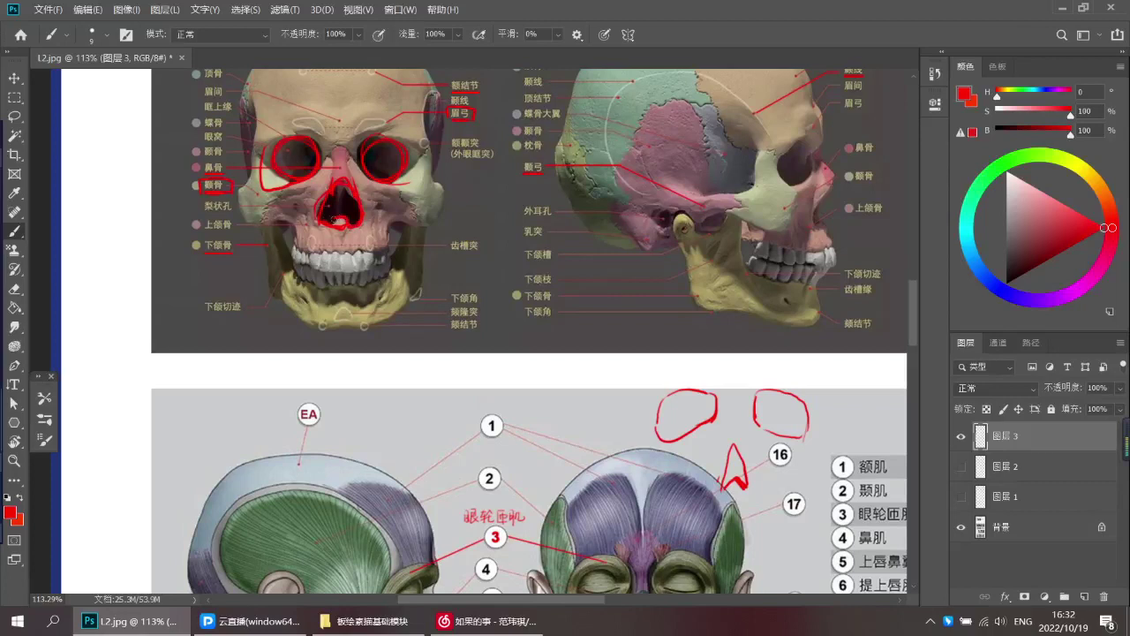
{"action": "left_click_drag", "start_coordinate": [339, 183], "coordinate": [358, 221]}
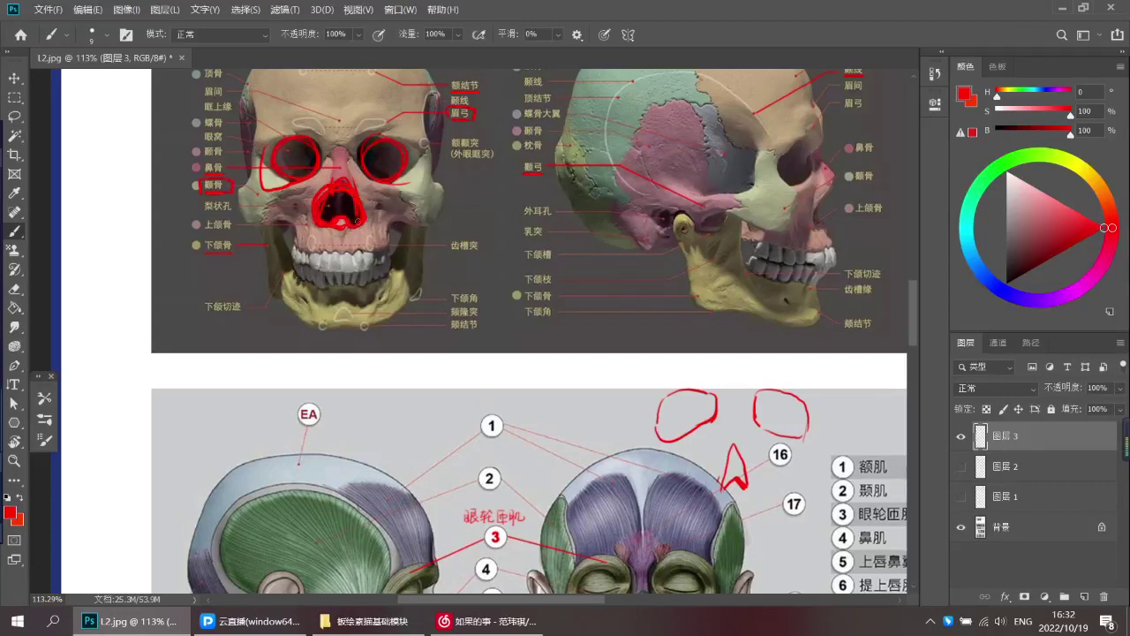
Try red strokes around the second man's mouth, and undo them together with the first portrait's mouth outline
{"action": "scroll", "coordinate": [414, 254], "scroll_direction": "down", "scroll_amount": 1}
{"action": "scroll", "coordinate": [442, 336], "scroll_direction": "down", "scroll_amount": 10}
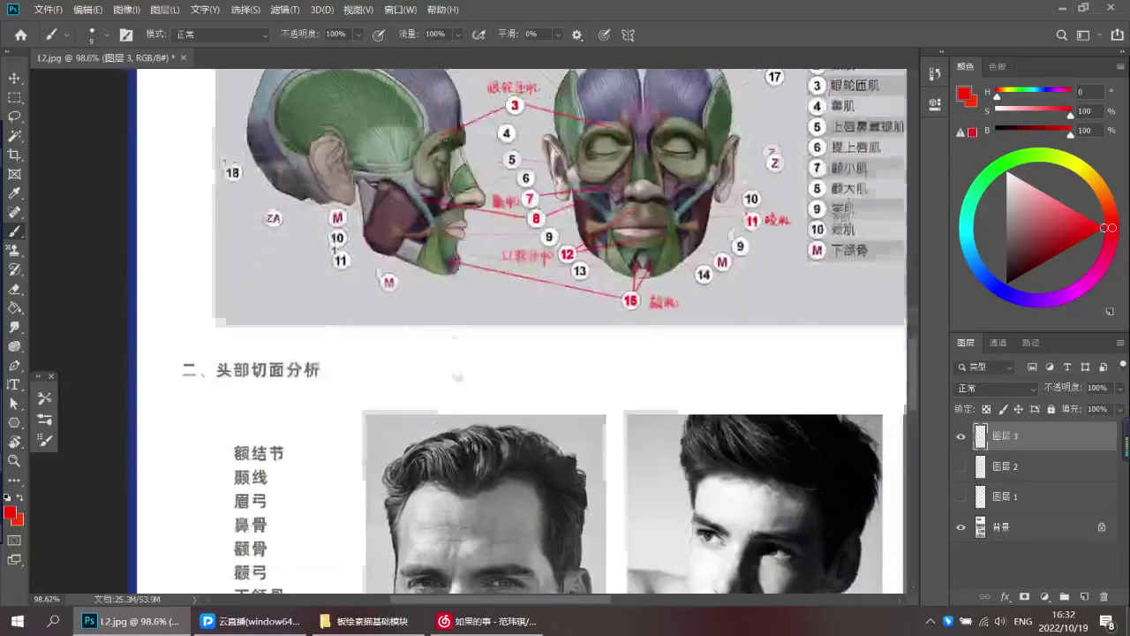
{"action": "scroll", "coordinate": [484, 468], "scroll_direction": "up", "scroll_amount": 2}
{"action": "scroll", "coordinate": [521, 499], "scroll_direction": "up", "scroll_amount": 4}
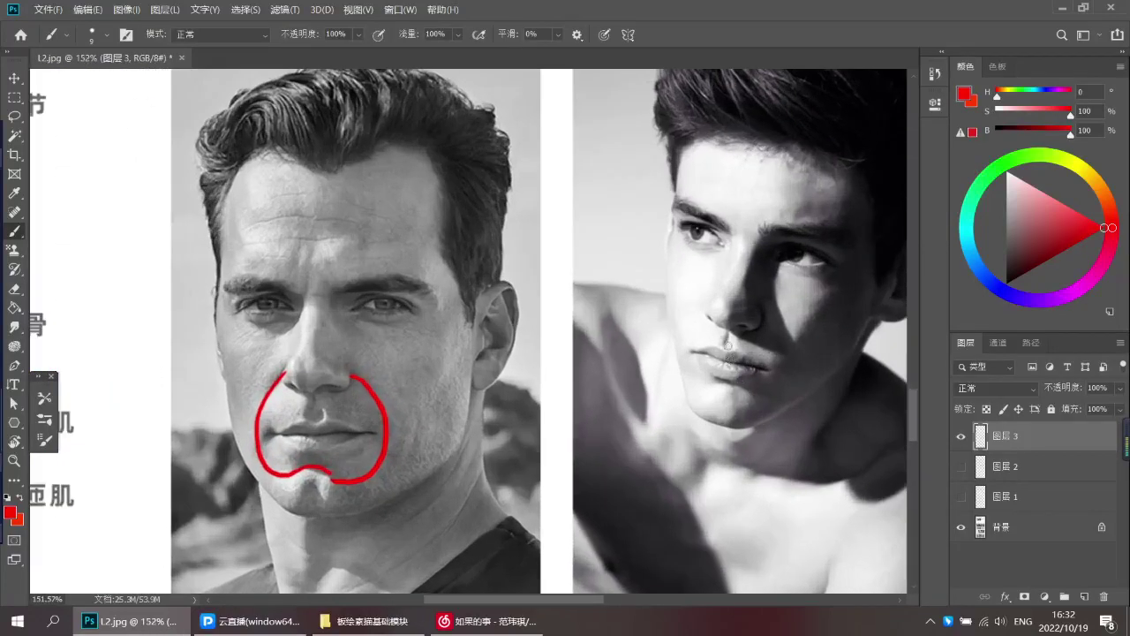
{"action": "left_click_drag", "start_coordinate": [727, 382], "coordinate": [746, 394]}
{"action": "key", "text": "ctrl+z"}
{"action": "left_click_drag", "start_coordinate": [765, 306], "coordinate": [781, 348]}
{"action": "mouse_move", "coordinate": [715, 385]}
{"action": "left_mouse_down"}
{"action": "mouse_move", "coordinate": [677, 376]}
{"action": "mouse_move", "coordinate": [688, 325]}
{"action": "mouse_move", "coordinate": [665, 361]}
{"action": "left_mouse_up"}
{"action": "key", "text": "ctrl+z"}
{"action": "key", "text": "ctrl+z"}
{"action": "key", "text": "ctrl+z"}
{"action": "key", "text": "ctrl+z"}
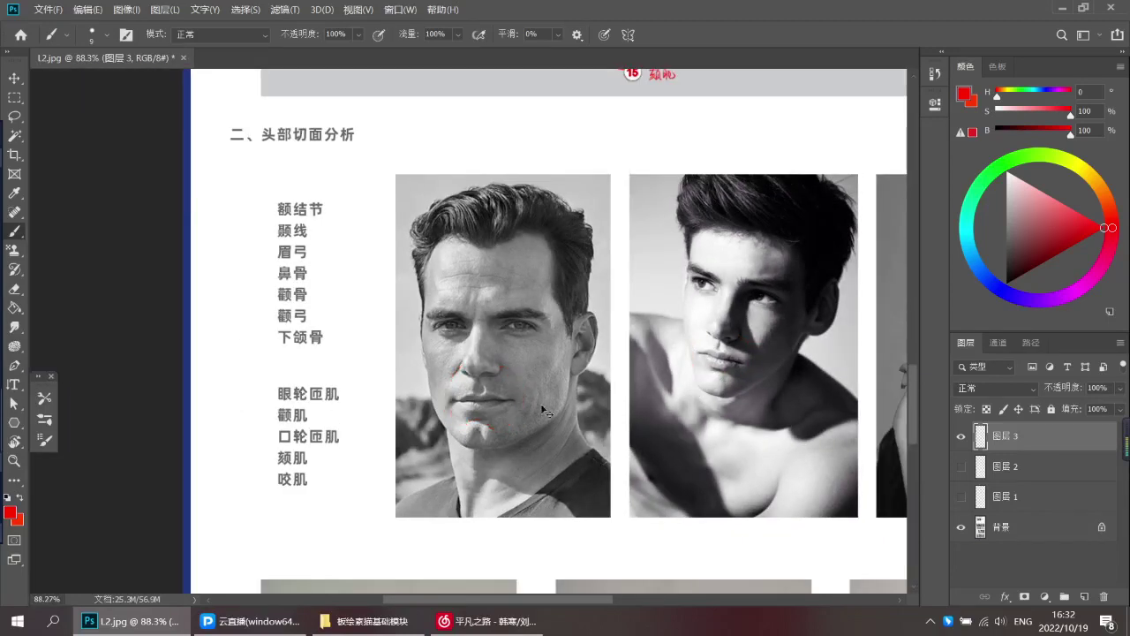
Trace a red curve on the first man's portrait from beside the nostril around the mouth corner to below the lower lip
{"action": "scroll", "coordinate": [495, 399], "scroll_direction": "up", "scroll_amount": 2}
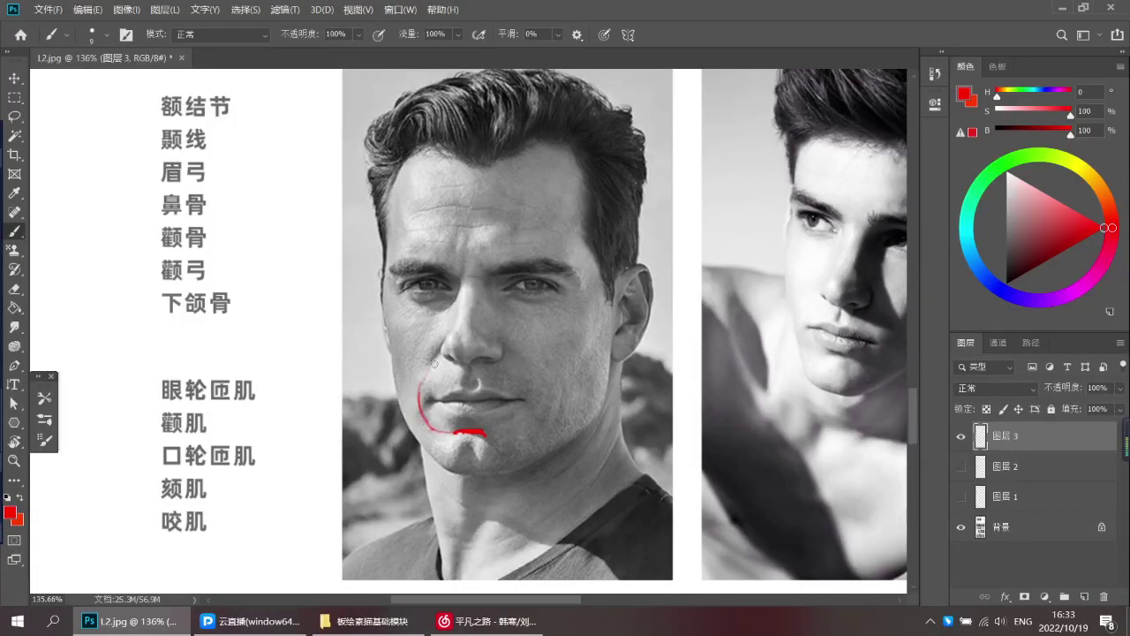
{"action": "scroll", "coordinate": [440, 383], "scroll_direction": "down", "scroll_amount": 1}
{"action": "mouse_move", "coordinate": [440, 364]}
{"action": "left_mouse_down"}
{"action": "mouse_move", "coordinate": [425, 388]}
{"action": "mouse_move", "coordinate": [442, 362]}
{"action": "left_mouse_up"}
{"action": "key", "text": "ctrl+z"}
{"action": "key", "text": "ctrl+z"}
{"action": "mouse_move", "coordinate": [403, 315]}
{"action": "left_mouse_down"}
{"action": "mouse_move", "coordinate": [418, 371]}
{"action": "mouse_move", "coordinate": [450, 315]}
{"action": "mouse_move", "coordinate": [410, 336]}
{"action": "mouse_move", "coordinate": [420, 367]}
{"action": "mouse_move", "coordinate": [408, 308]}
{"action": "left_mouse_up"}
{"action": "key", "text": "ctrl+z"}
{"action": "key", "text": "ctrl+z"}
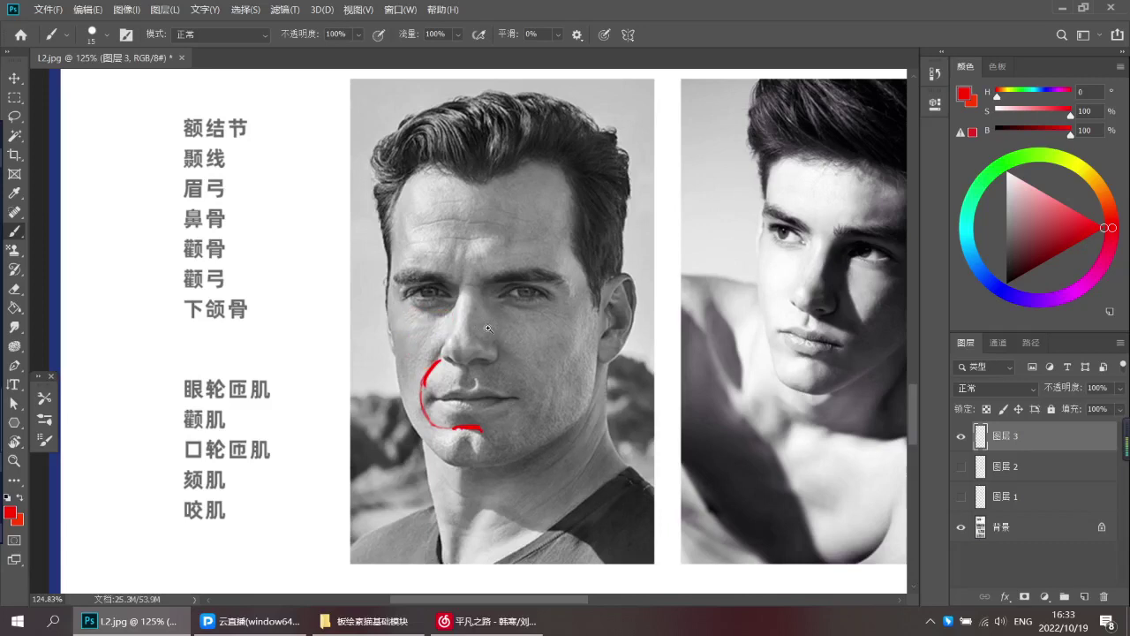
Enlarge the brush and try thicker red strokes on the first man's face, and undo them
{"action": "left_click_drag", "start_coordinate": [489, 329], "coordinate": [471, 323]}
{"action": "key", "text": "bracketright"}
{"action": "key", "text": "bracketright"}
{"action": "mouse_move", "coordinate": [432, 226]}
{"action": "left_mouse_down"}
{"action": "mouse_move", "coordinate": [424, 353]}
{"action": "mouse_move", "coordinate": [454, 381]}
{"action": "left_mouse_up"}
{"action": "key", "text": "ctrl+z"}
{"action": "key", "text": "ctrl+z"}
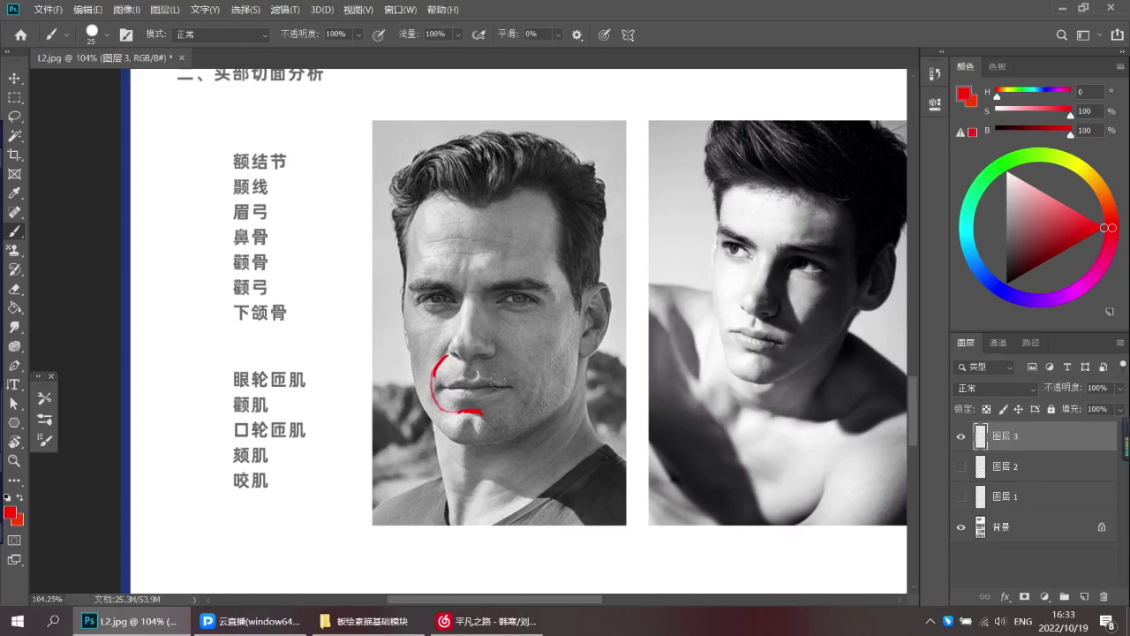
{"action": "scroll", "coordinate": [498, 381], "scroll_direction": "down", "scroll_amount": 2}
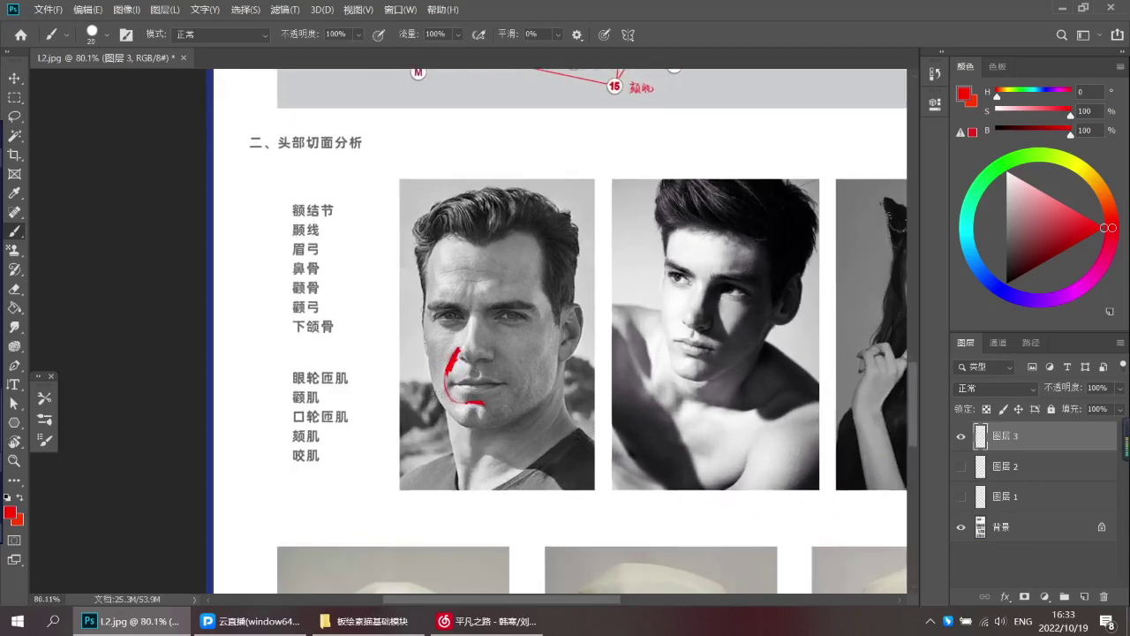
{"action": "key", "text": "ctrl+z"}
Try red strokes with a smaller brush around the woman's nose and mouth in the third portrait, and undo them
{"action": "scroll", "coordinate": [501, 385], "scroll_direction": "down", "scroll_amount": 1}
{"action": "left_click_drag", "start_coordinate": [691, 372], "coordinate": [589, 345]}
{"action": "left_click_drag", "start_coordinate": [852, 305], "coordinate": [789, 297]}
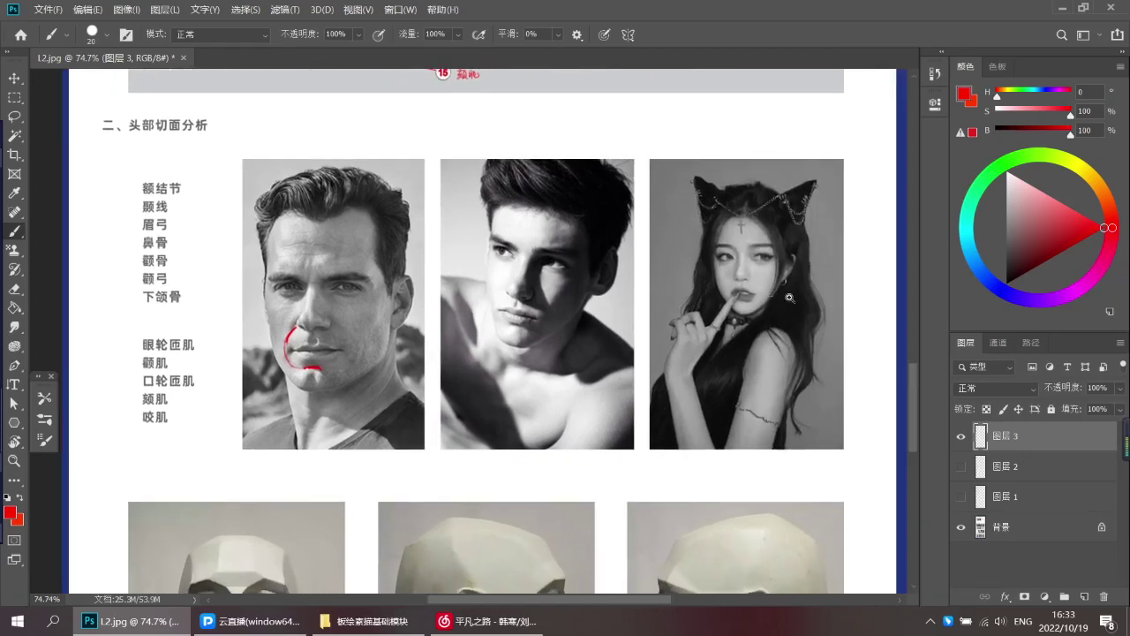
{"action": "scroll", "coordinate": [788, 298], "scroll_direction": "up", "scroll_amount": 4}
{"action": "key", "text": "bracketleft"}
{"action": "key", "text": "bracketleft"}
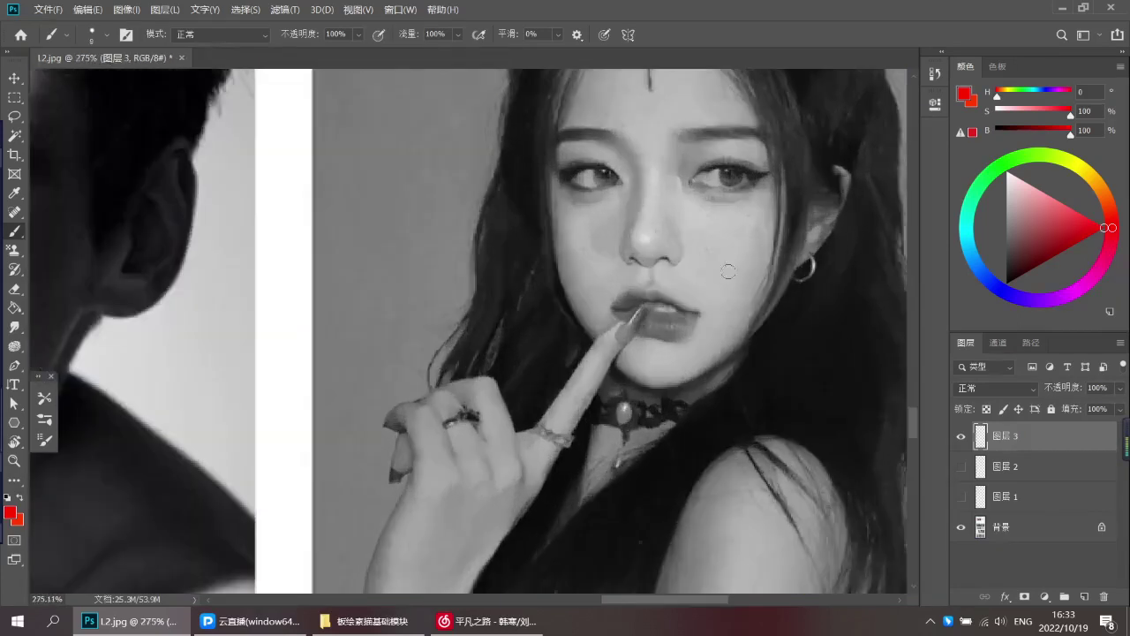
{"action": "mouse_move", "coordinate": [706, 274]}
{"action": "left_mouse_down"}
{"action": "mouse_move", "coordinate": [708, 294]}
{"action": "mouse_move", "coordinate": [694, 295]}
{"action": "left_mouse_up"}
{"action": "key", "text": "ctrl+z"}
{"action": "mouse_move", "coordinate": [663, 259]}
{"action": "left_mouse_down"}
{"action": "mouse_move", "coordinate": [653, 265]}
{"action": "mouse_move", "coordinate": [670, 269]}
{"action": "mouse_move", "coordinate": [662, 259]}
{"action": "left_mouse_up"}
{"action": "key", "text": "ctrl+z"}
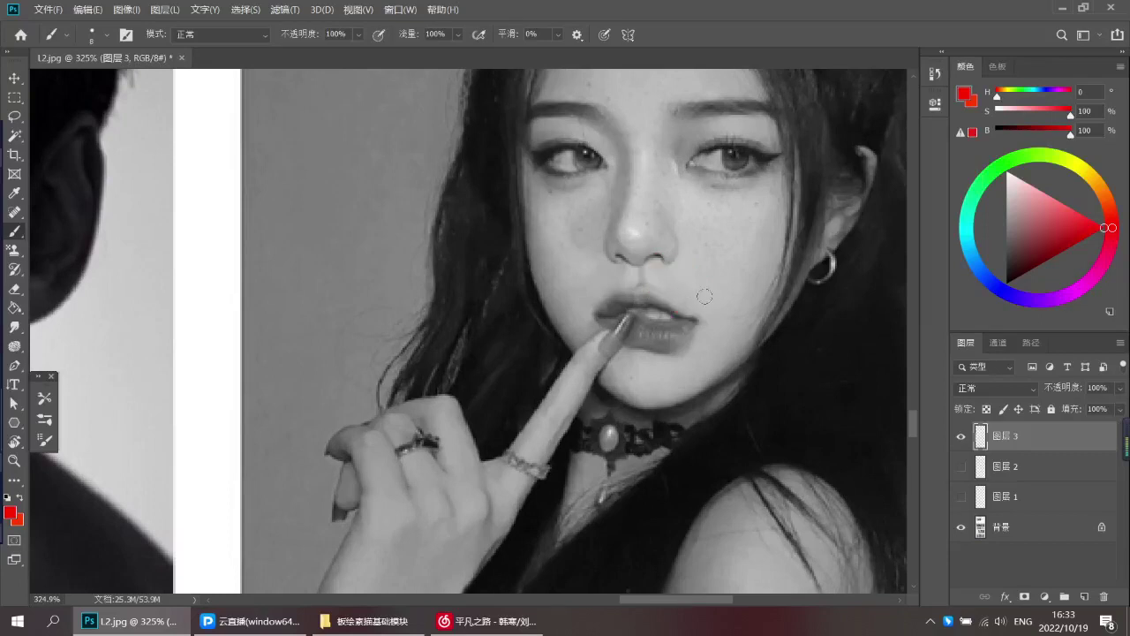
{"action": "scroll", "coordinate": [705, 293], "scroll_direction": "down", "scroll_amount": 2}
{"action": "mouse_move", "coordinate": [692, 219]}
{"action": "left_mouse_down"}
{"action": "mouse_move", "coordinate": [697, 281]}
{"action": "mouse_move", "coordinate": [737, 258]}
{"action": "mouse_move", "coordinate": [730, 221]}
{"action": "mouse_move", "coordinate": [696, 221]}
{"action": "left_mouse_up"}
{"action": "key", "text": "ctrl+z"}
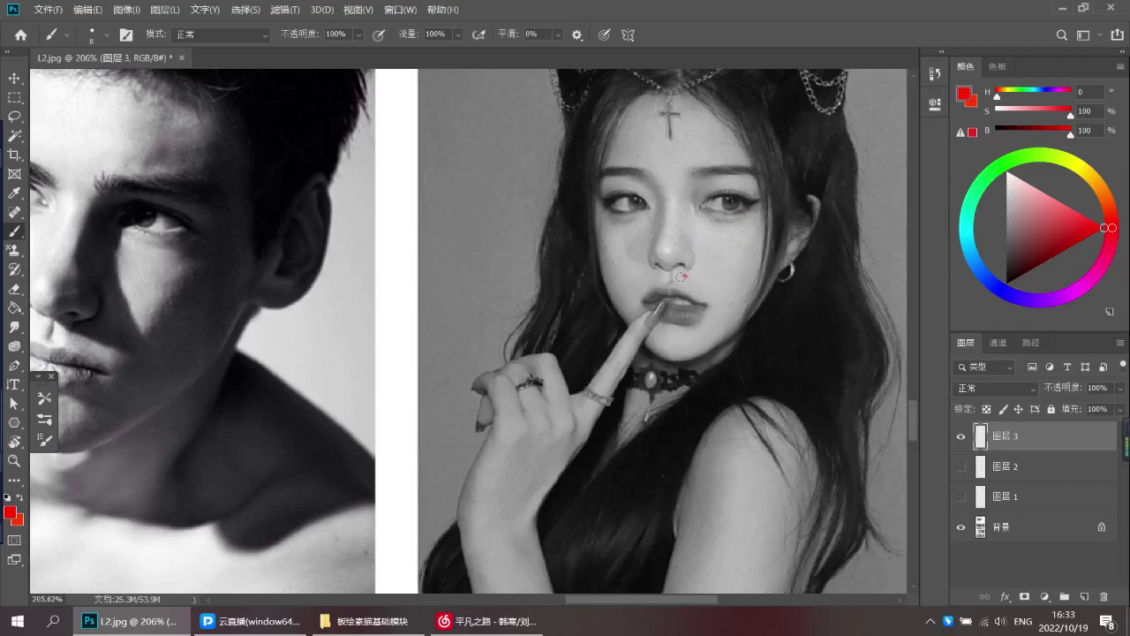
{"action": "mouse_move", "coordinate": [709, 304]}
{"action": "left_mouse_down"}
{"action": "mouse_move", "coordinate": [682, 277]}
{"action": "mouse_move", "coordinate": [733, 265]}
{"action": "mouse_move", "coordinate": [710, 216]}
{"action": "left_mouse_up"}
{"action": "key", "text": "ctrl+z"}
{"action": "scroll", "coordinate": [675, 268], "scroll_direction": "down", "scroll_amount": 2}
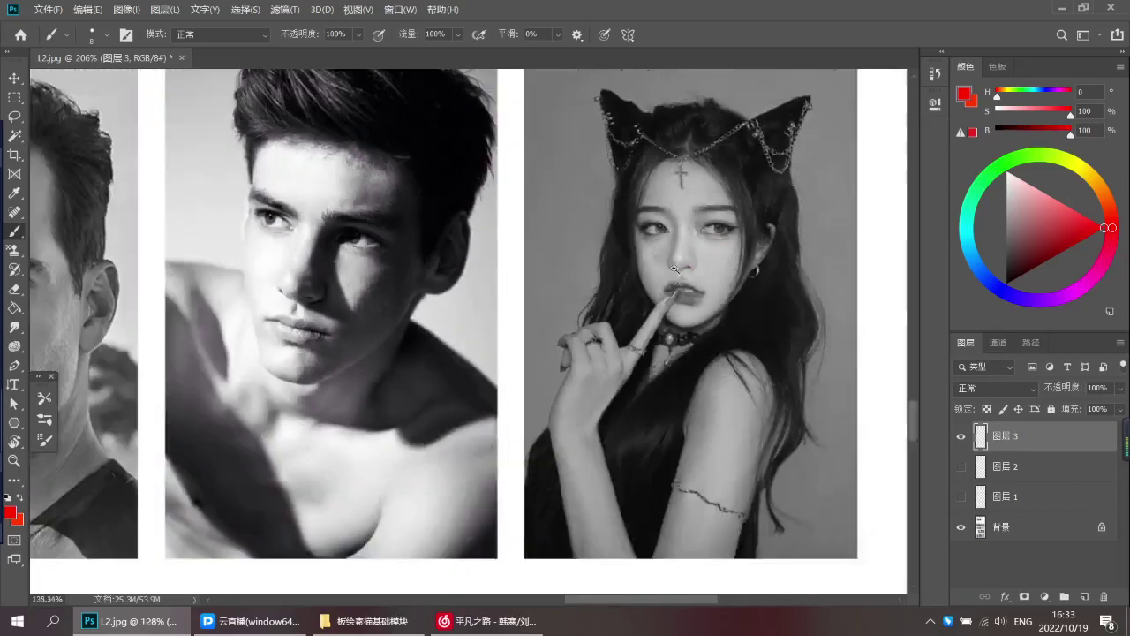
Draw a red box around the handwritten 颧肌 label beside numbers 7 and 8 on the muscle chart
{"action": "scroll", "coordinate": [675, 267], "scroll_direction": "down", "scroll_amount": 4}
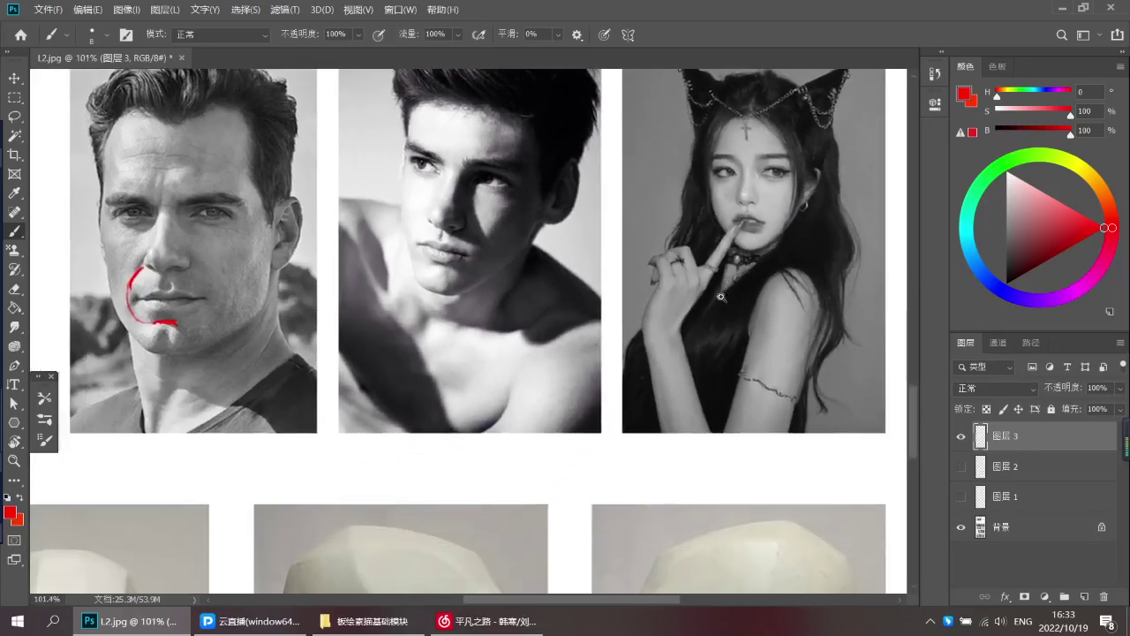
{"action": "scroll", "coordinate": [720, 298], "scroll_direction": "down", "scroll_amount": 1}
{"action": "left_click_drag", "start_coordinate": [696, 316], "coordinate": [765, 318]}
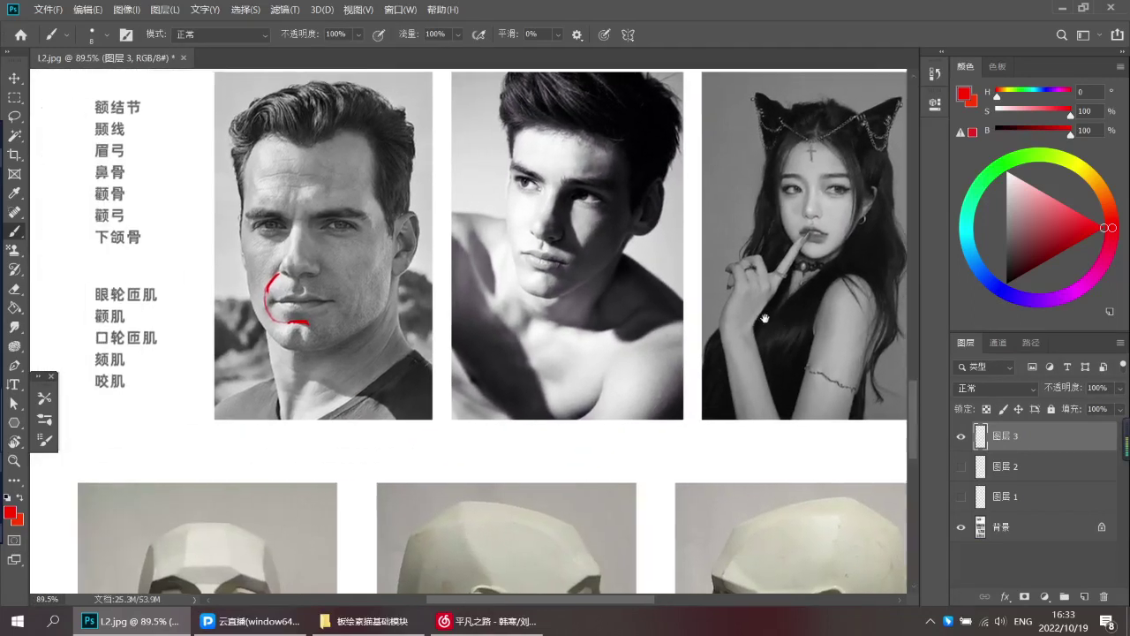
{"action": "scroll", "coordinate": [469, 209], "scroll_direction": "up", "scroll_amount": 4}
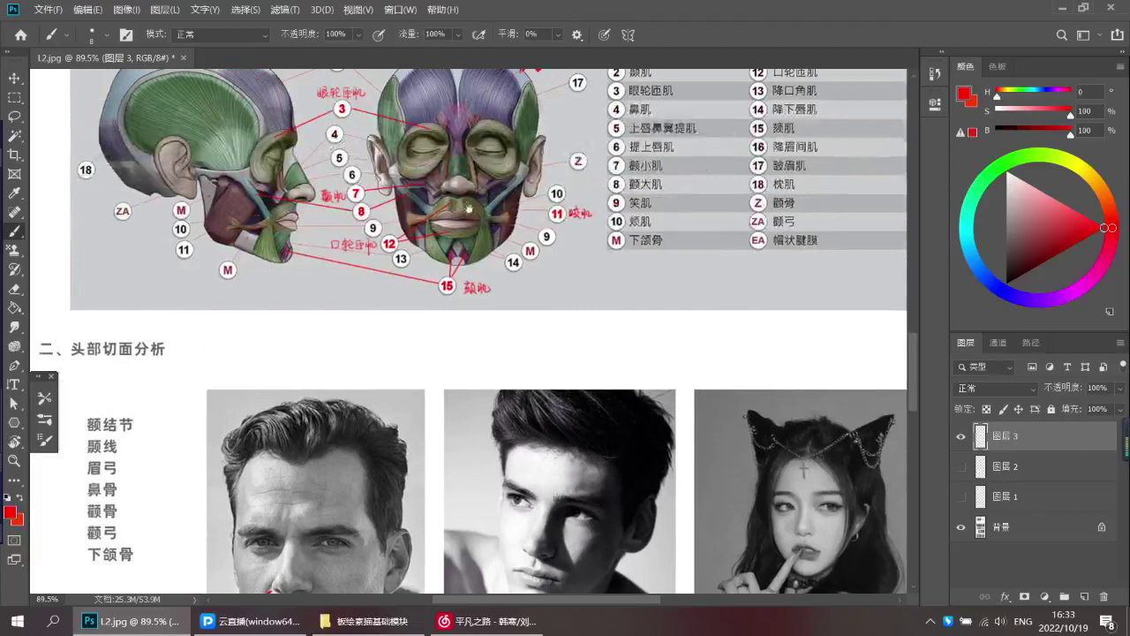
{"action": "scroll", "coordinate": [469, 209], "scroll_direction": "up", "scroll_amount": 3}
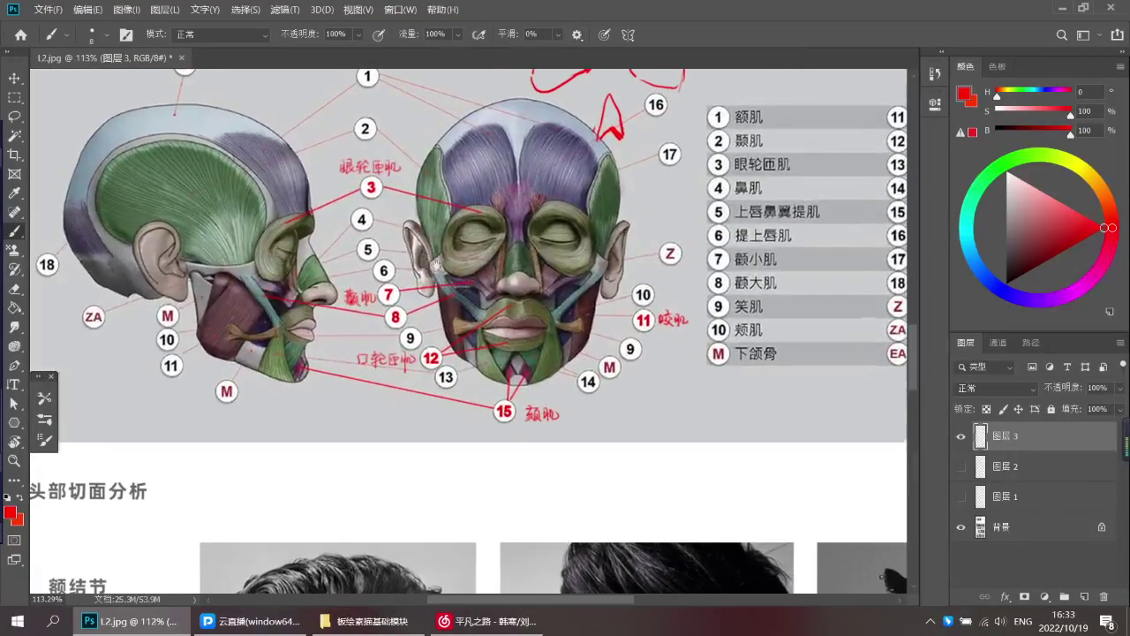
{"action": "scroll", "coordinate": [364, 305], "scroll_direction": "up", "scroll_amount": 2}
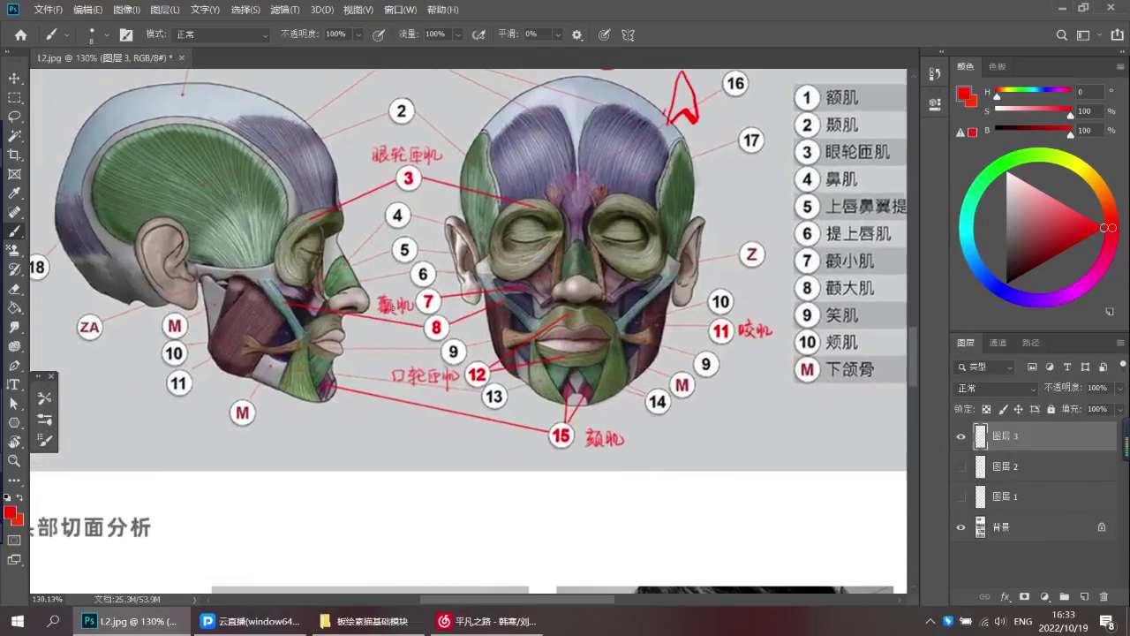
{"action": "left_click_drag", "start_coordinate": [411, 285], "coordinate": [375, 318]}
{"action": "key", "text": "ctrl+z"}
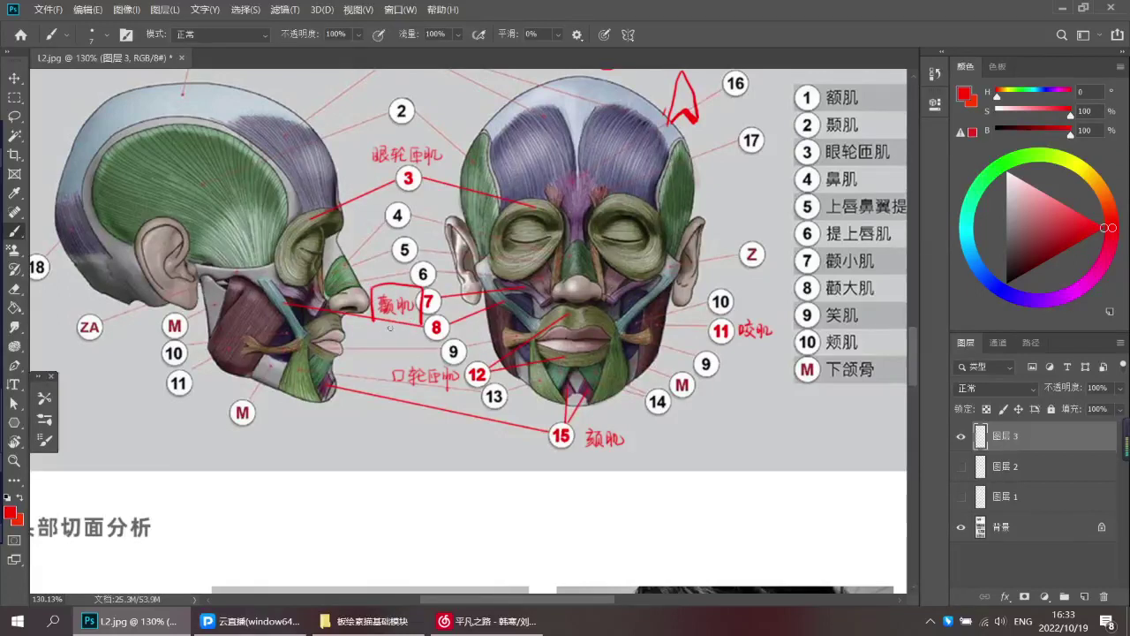
{"action": "left_click_drag", "start_coordinate": [442, 303], "coordinate": [430, 297]}
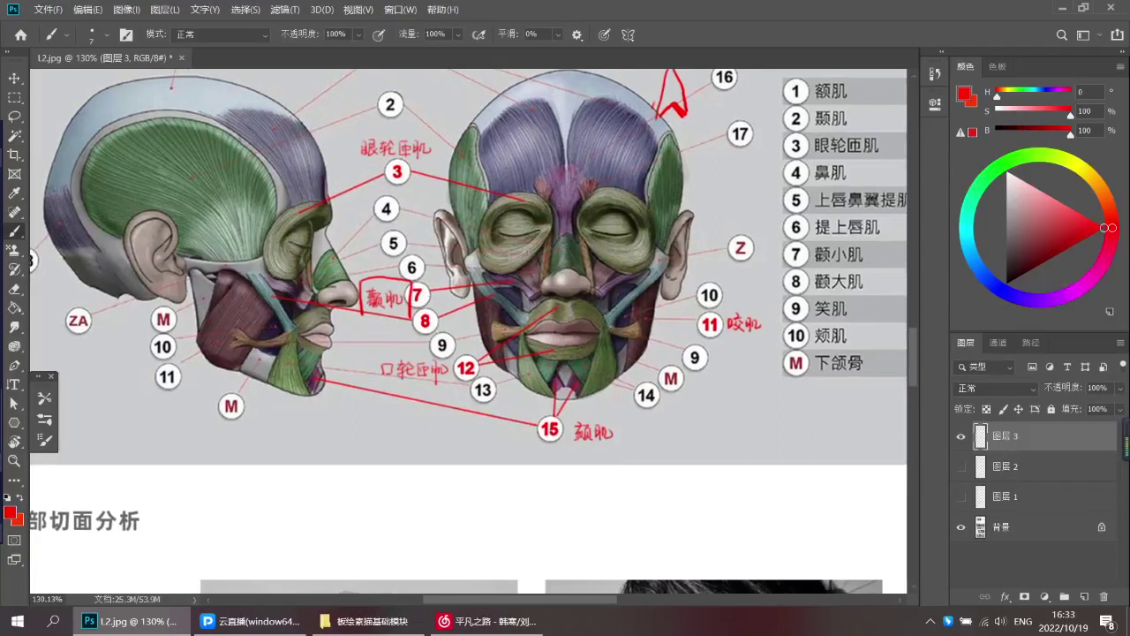
Try a red curve along the cheekbone of the front-view muscle head, and undo it
{"action": "left_click_drag", "start_coordinate": [492, 253], "coordinate": [521, 281]}
{"action": "key", "text": "ctrl+z"}
{"action": "scroll", "coordinate": [458, 277], "scroll_direction": "up", "scroll_amount": 2}
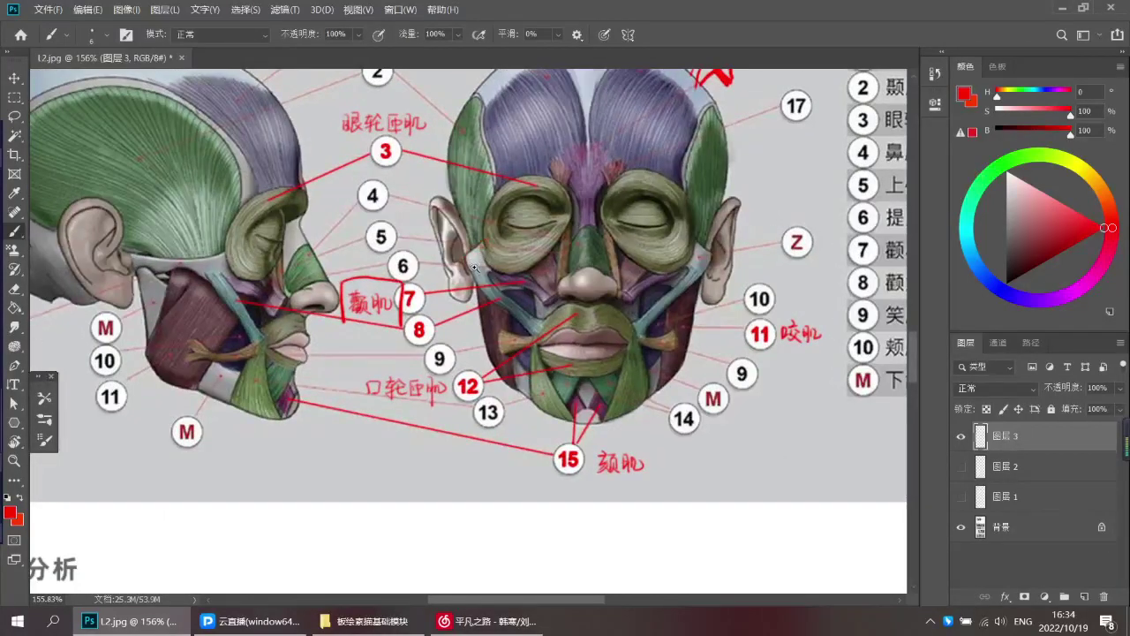
{"action": "scroll", "coordinate": [475, 267], "scroll_direction": "down", "scroll_amount": 2}
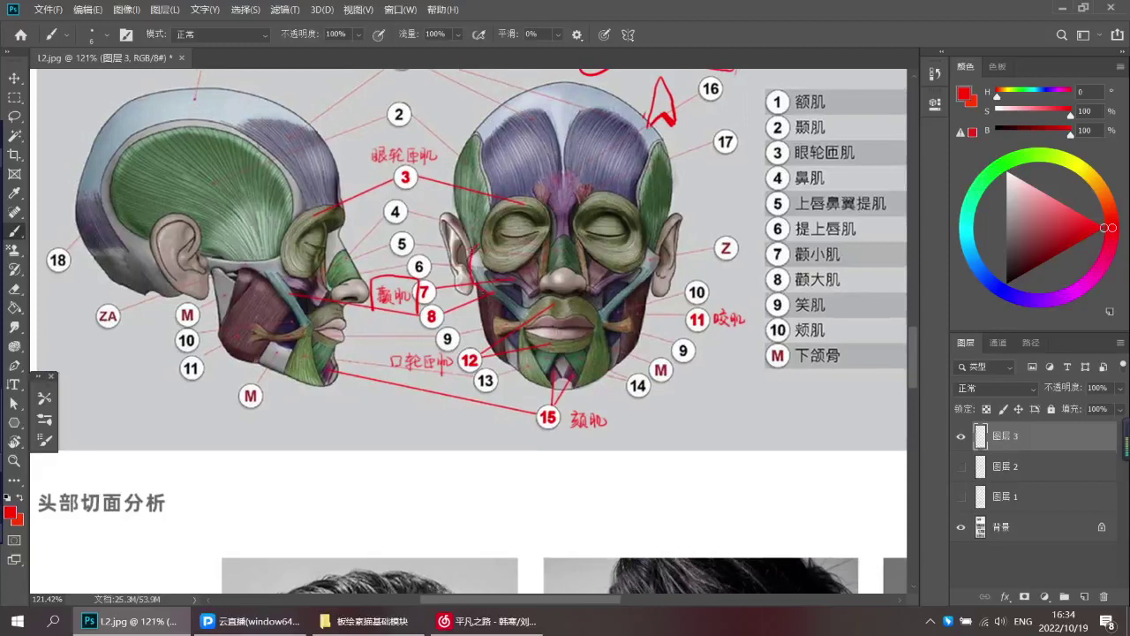
{"action": "scroll", "coordinate": [477, 281], "scroll_direction": "down", "scroll_amount": 1}
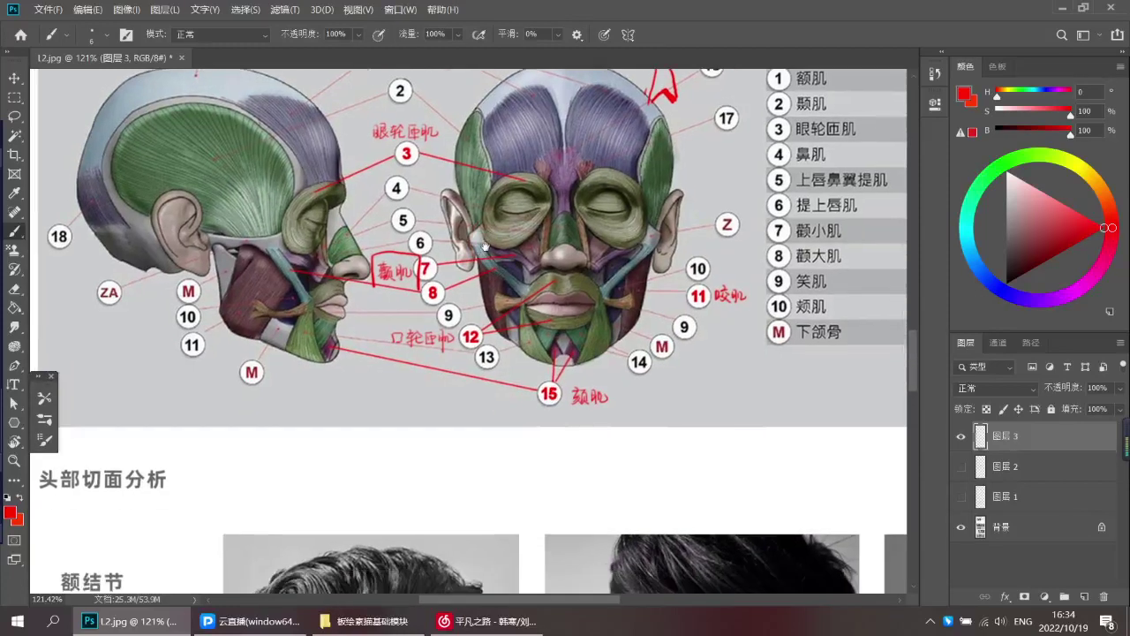
Enlarge the brush to 20 and sketch a flat red slab and a separate horizontal line below the muscle chart
{"action": "key", "text": "bracketright"}
{"action": "mouse_move", "coordinate": [568, 417]}
{"action": "left_mouse_down"}
{"action": "mouse_move", "coordinate": [696, 412]}
{"action": "mouse_move", "coordinate": [709, 421]}
{"action": "left_mouse_up"}
{"action": "key", "text": "ctrl+z"}
{"action": "key", "text": "ctrl+z"}
{"action": "key", "text": "ctrl+z"}
{"action": "left_click_drag", "start_coordinate": [641, 423], "coordinate": [716, 422]}
{"action": "key", "text": "ctrl+z"}
{"action": "left_click_drag", "start_coordinate": [641, 423], "coordinate": [712, 422]}
{"action": "left_click_drag", "start_coordinate": [564, 416], "coordinate": [630, 414]}
{"action": "mouse_move", "coordinate": [745, 421]}
{"action": "left_mouse_down"}
{"action": "mouse_move", "coordinate": [613, 376]}
{"action": "mouse_move", "coordinate": [706, 371]}
{"action": "left_mouse_up"}
{"action": "key", "text": "ctrl+z"}
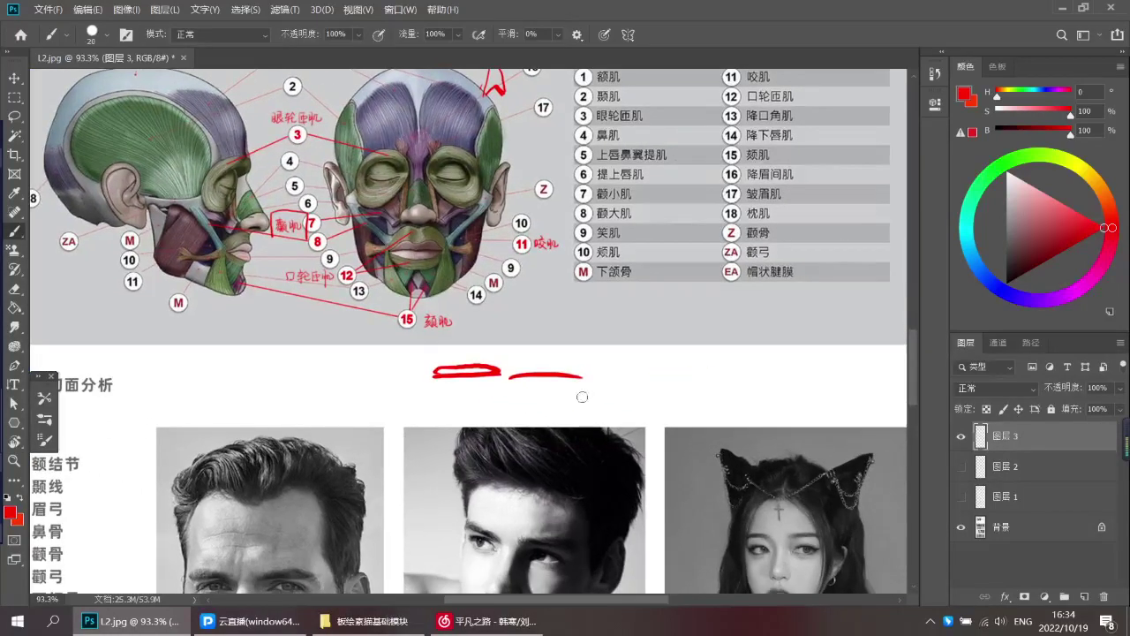
Lasso part of the red sketch below the chart, transform it and duplicate it onto a new layer
{"action": "key", "text": "l"}
{"action": "mouse_move", "coordinate": [569, 347]}
{"action": "left_mouse_down"}
{"action": "mouse_move", "coordinate": [356, 379]}
{"action": "mouse_move", "coordinate": [565, 349]}
{"action": "mouse_move", "coordinate": [626, 377]}
{"action": "mouse_move", "coordinate": [721, 380]}
{"action": "mouse_move", "coordinate": [476, 391]}
{"action": "mouse_move", "coordinate": [484, 378]}
{"action": "mouse_move", "coordinate": [564, 364]}
{"action": "mouse_move", "coordinate": [484, 368]}
{"action": "left_mouse_up"}
{"action": "key", "text": "ctrl+t"}
{"action": "key", "text": "Return"}
{"action": "key", "text": "ctrl+j"}
{"action": "key", "text": "ctrl+t"}
{"action": "key", "text": "Return"}
{"action": "key", "text": "e"}
{"action": "key", "text": "l"}
{"action": "key", "text": "Delete"}
{"action": "key", "text": "ctrl+d"}
Draw a red dome on a baseline with a vertical line at its end below the chart, erasing stray strokes
{"action": "left_click_drag", "start_coordinate": [440, 302], "coordinate": [481, 305]}
{"action": "key", "text": "b"}
{"action": "left_click_drag", "start_coordinate": [484, 344], "coordinate": [496, 412]}
{"action": "key", "text": "ctrl+z"}
{"action": "key", "text": "ctrl+z"}
{"action": "left_click_drag", "start_coordinate": [499, 325], "coordinate": [500, 412]}
{"action": "key", "text": "e"}
{"action": "mouse_move", "coordinate": [423, 426]}
{"action": "left_mouse_down"}
{"action": "mouse_move", "coordinate": [447, 396]}
{"action": "mouse_move", "coordinate": [475, 411]}
{"action": "mouse_move", "coordinate": [414, 421]}
{"action": "mouse_move", "coordinate": [455, 394]}
{"action": "mouse_move", "coordinate": [481, 411]}
{"action": "mouse_move", "coordinate": [447, 392]}
{"action": "mouse_move", "coordinate": [416, 422]}
{"action": "mouse_move", "coordinate": [470, 409]}
{"action": "mouse_move", "coordinate": [441, 406]}
{"action": "mouse_move", "coordinate": [477, 404]}
{"action": "left_mouse_up"}
{"action": "key", "text": "b"}
{"action": "key", "text": "ctrl+z"}
{"action": "key", "text": "e"}
{"action": "scroll", "coordinate": [442, 406], "scroll_direction": "down", "scroll_amount": 5}
{"action": "key", "text": "b"}
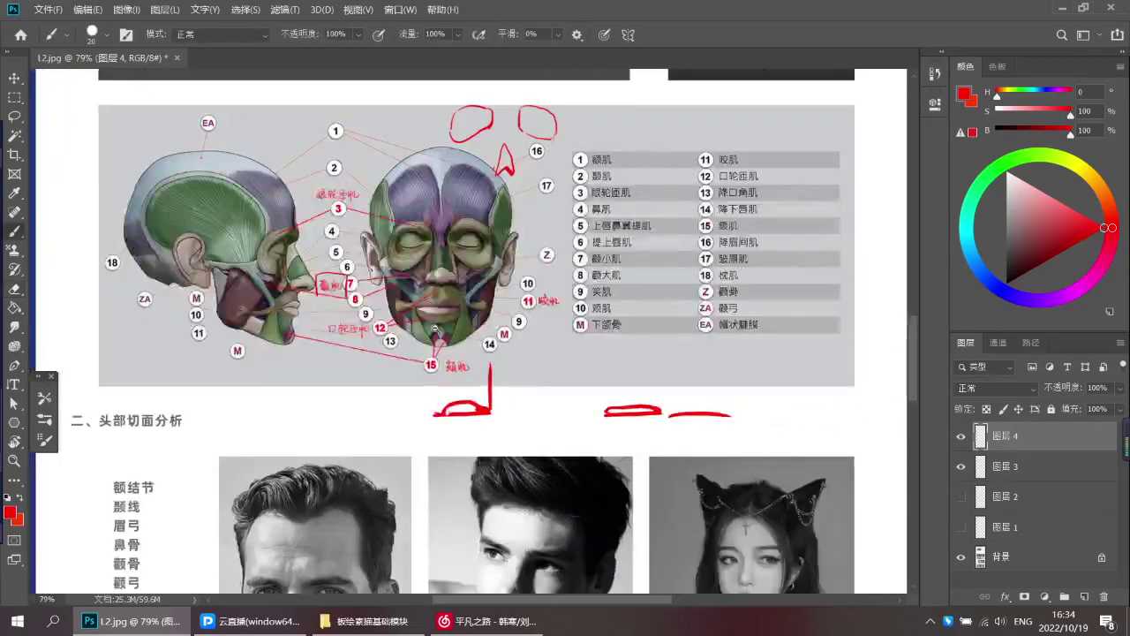
Trace a red curve along the front-view muscle head's cheekbone from beside the ear towards label 8's leader, reducing the brush to 15
{"action": "left_click_drag", "start_coordinate": [384, 261], "coordinate": [439, 264]}
{"action": "scroll", "coordinate": [374, 239], "scroll_direction": "up", "scroll_amount": 2}
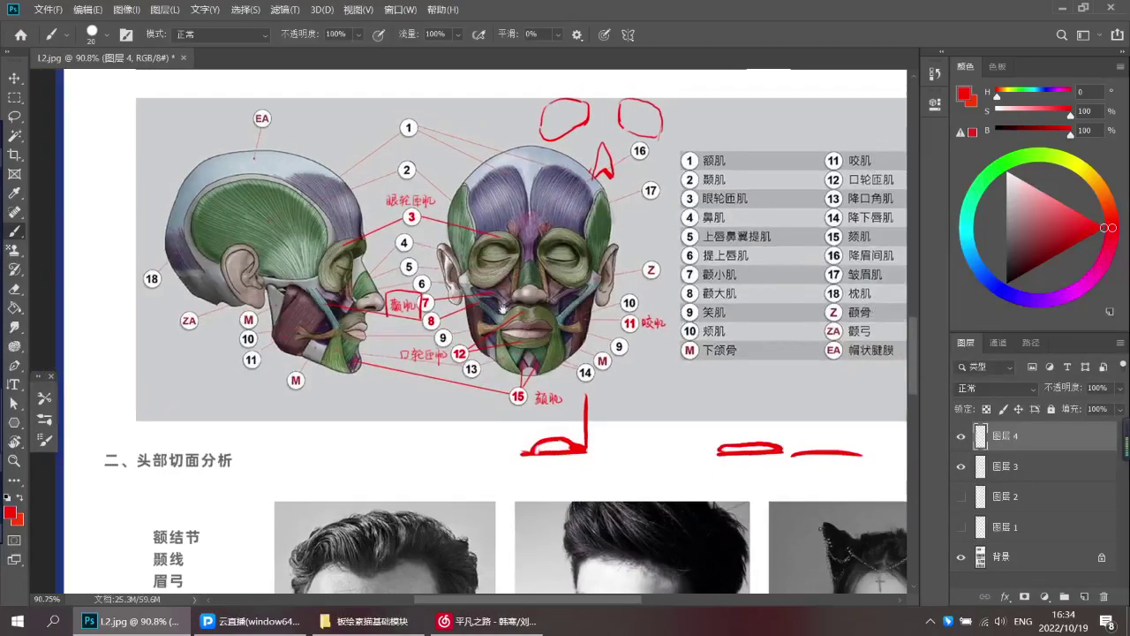
{"action": "scroll", "coordinate": [502, 310], "scroll_direction": "up", "scroll_amount": 3}
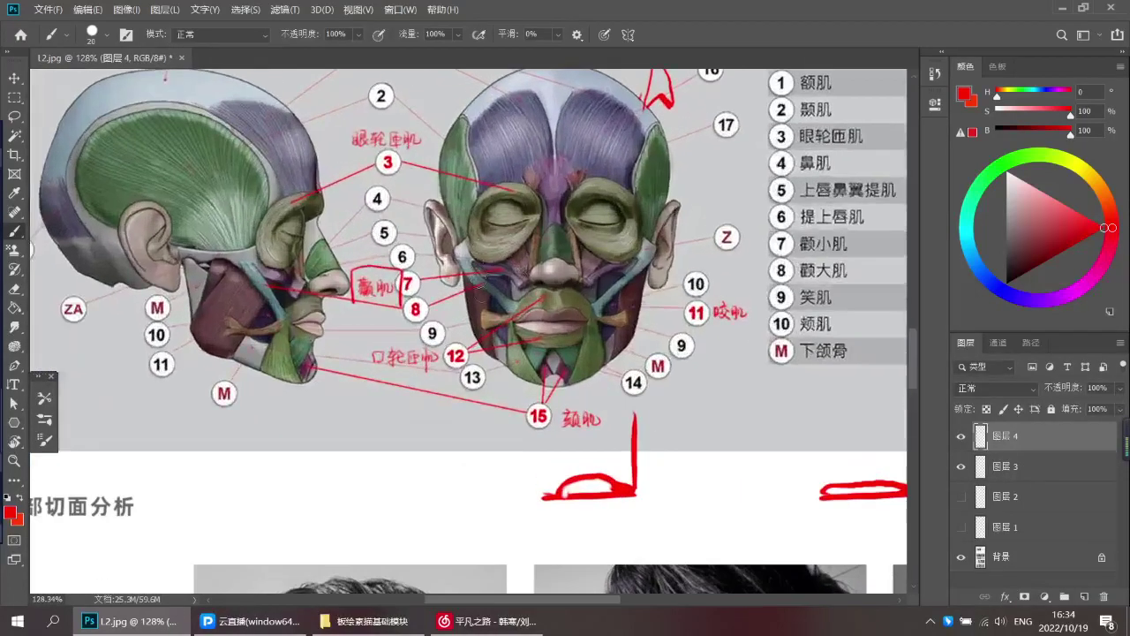
{"action": "scroll", "coordinate": [471, 301], "scroll_direction": "up", "scroll_amount": 2}
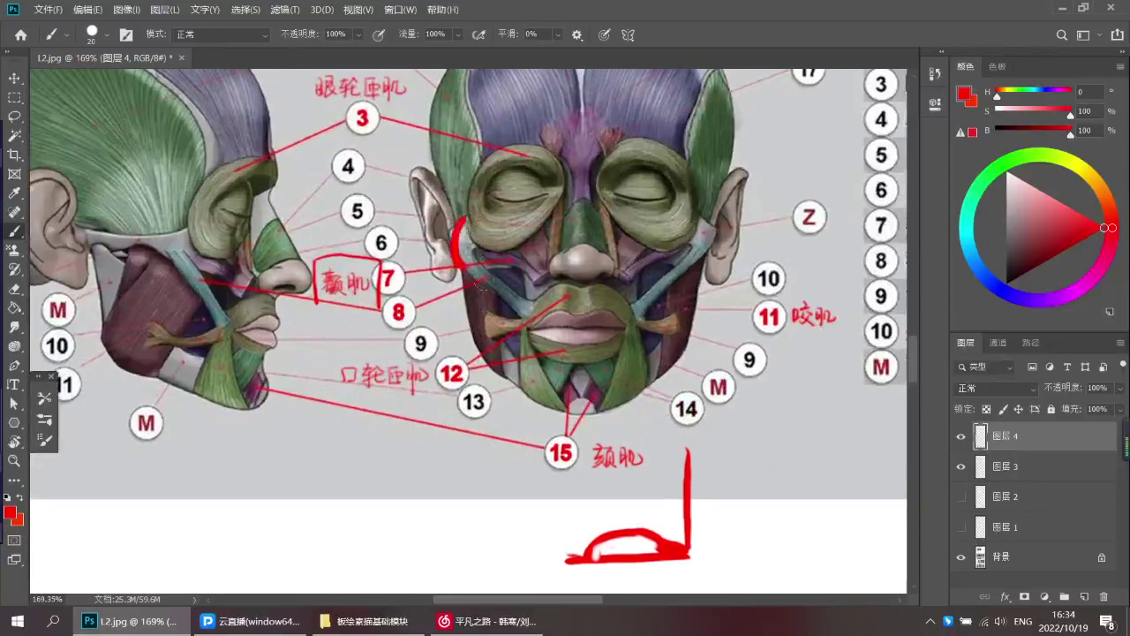
{"action": "key", "text": "bracketleft"}
{"action": "left_click_drag", "start_coordinate": [466, 217], "coordinate": [451, 230]}
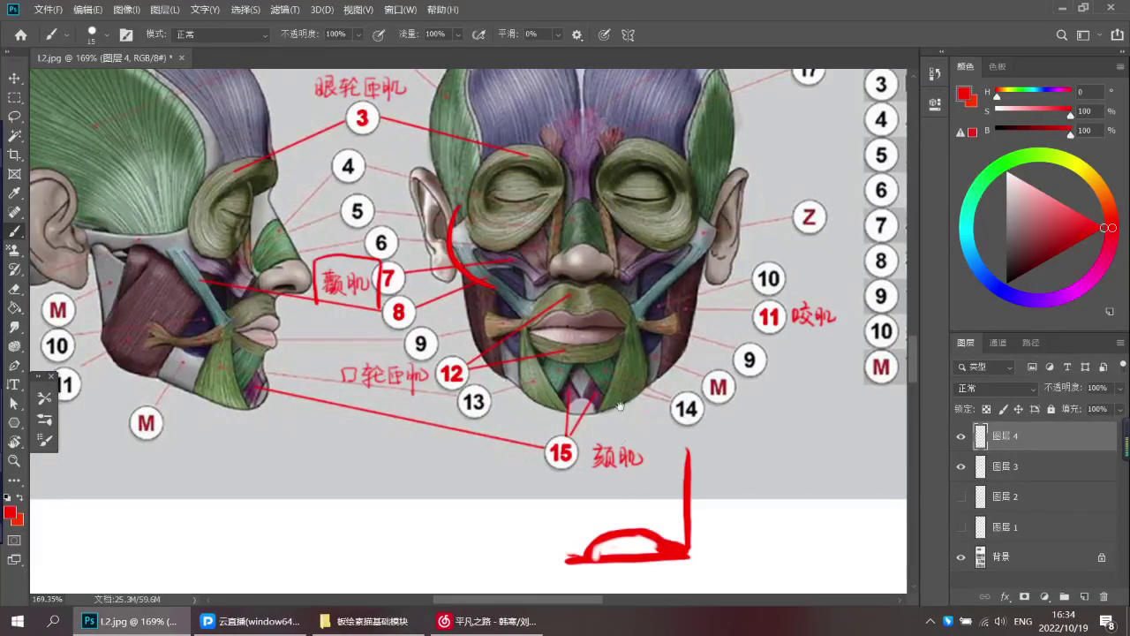
Try short red strokes while comparing the muscle chart with the portrait photos, and undo them
{"action": "scroll", "coordinate": [621, 406], "scroll_direction": "down", "scroll_amount": 2}
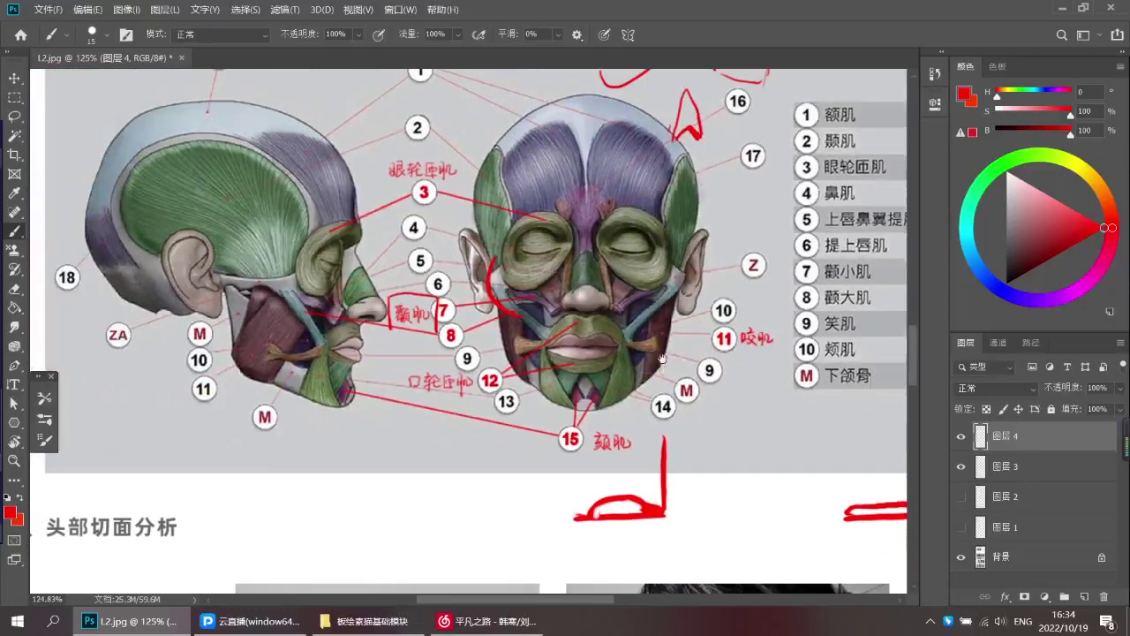
{"action": "left_click_drag", "start_coordinate": [663, 359], "coordinate": [644, 365]}
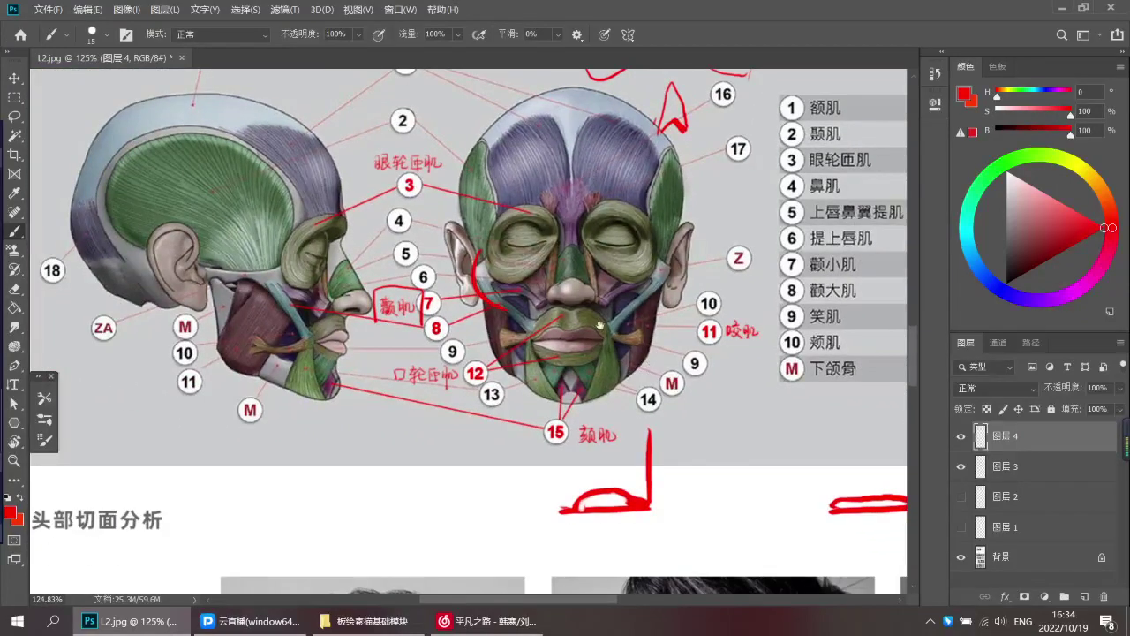
{"action": "left_click_drag", "start_coordinate": [600, 326], "coordinate": [562, 355]}
{"action": "left_click_drag", "start_coordinate": [648, 384], "coordinate": [660, 382]}
{"action": "scroll", "coordinate": [649, 384], "scroll_direction": "down", "scroll_amount": 1}
{"action": "left_click_drag", "start_coordinate": [659, 382], "coordinate": [641, 385]}
{"action": "left_click_drag", "start_coordinate": [637, 433], "coordinate": [686, 48]}
{"action": "scroll", "coordinate": [578, 423], "scroll_direction": "up", "scroll_amount": 1}
{"action": "left_click_drag", "start_coordinate": [563, 385], "coordinate": [572, 430]}
{"action": "key", "text": "ctrl+z"}
{"action": "key", "text": "ctrl+z"}
{"action": "scroll", "coordinate": [651, 357], "scroll_direction": "down", "scroll_amount": 3}
{"action": "left_click_drag", "start_coordinate": [891, 164], "coordinate": [629, 246]}
{"action": "scroll", "coordinate": [722, 436], "scroll_direction": "up", "scroll_amount": 3}
{"action": "left_click_drag", "start_coordinate": [722, 436], "coordinate": [748, 381]}
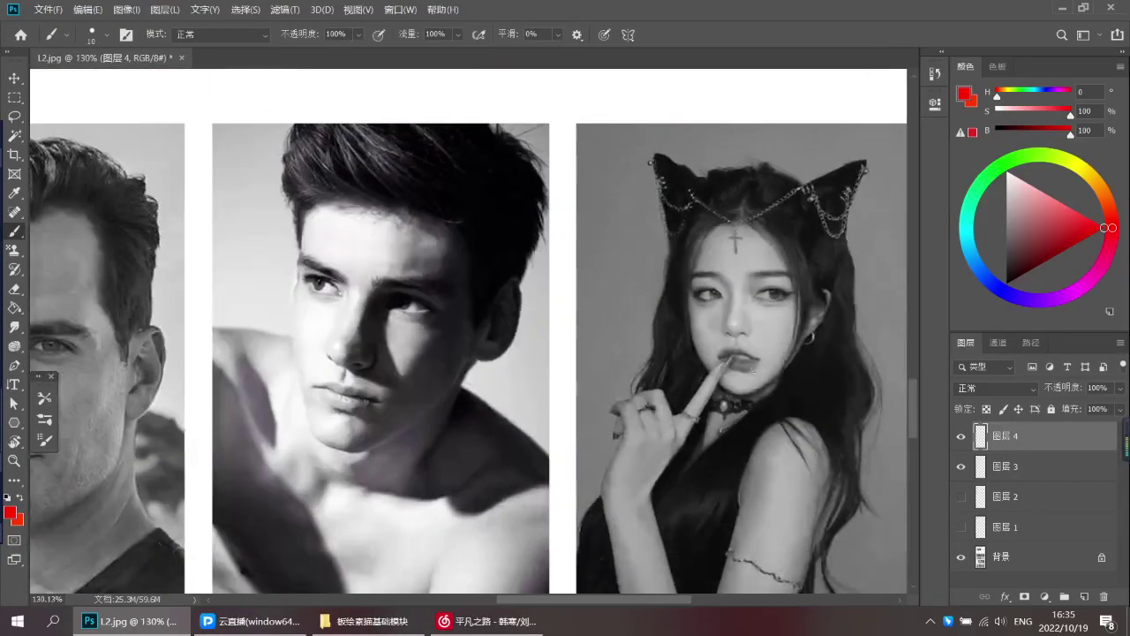
{"action": "left_click_drag", "start_coordinate": [501, 381], "coordinate": [721, 310]}
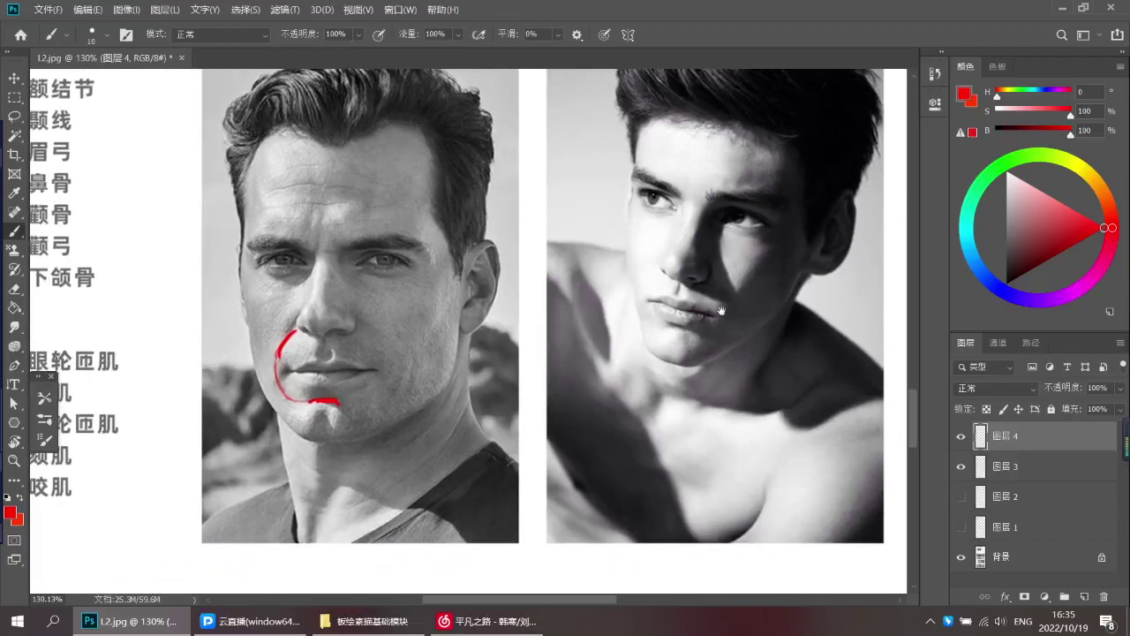
Try thin red vertical and curved strokes on the first man's cheek near the jaw, and undo them
{"action": "left_click_drag", "start_coordinate": [412, 338], "coordinate": [408, 391]}
{"action": "left_click_drag", "start_coordinate": [795, 249], "coordinate": [786, 281]}
{"action": "key", "text": "ctrl+z"}
{"action": "key", "text": "ctrl+z"}
{"action": "mouse_move", "coordinate": [768, 323]}
{"action": "left_mouse_down"}
{"action": "mouse_move", "coordinate": [789, 341]}
{"action": "mouse_move", "coordinate": [767, 333]}
{"action": "left_mouse_up"}
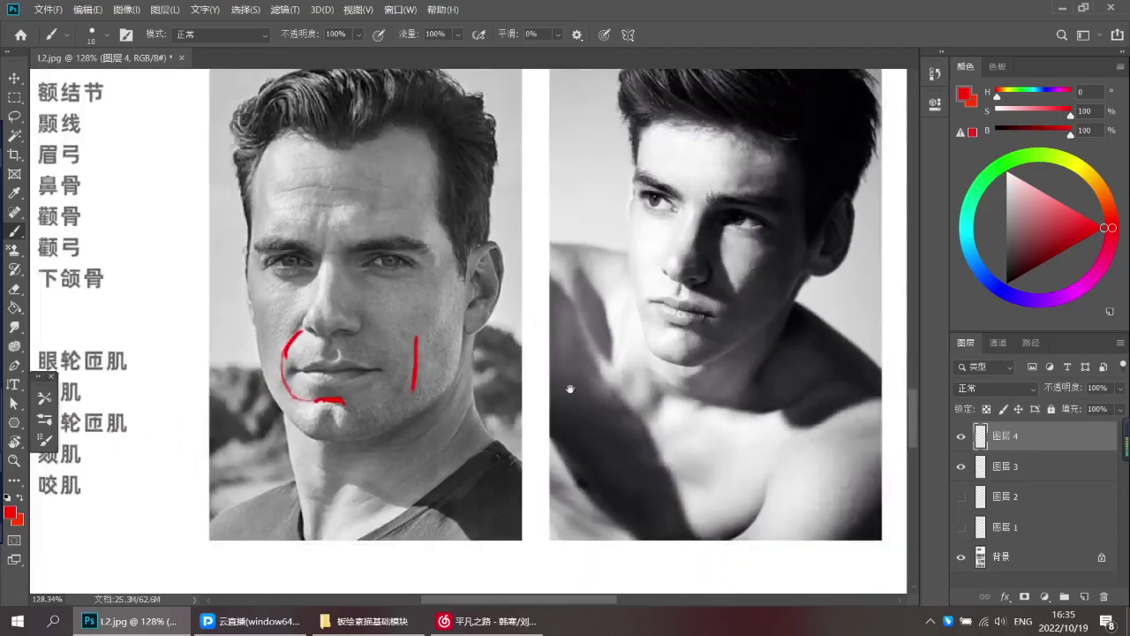
{"action": "left_click_drag", "start_coordinate": [484, 403], "coordinate": [599, 369]}
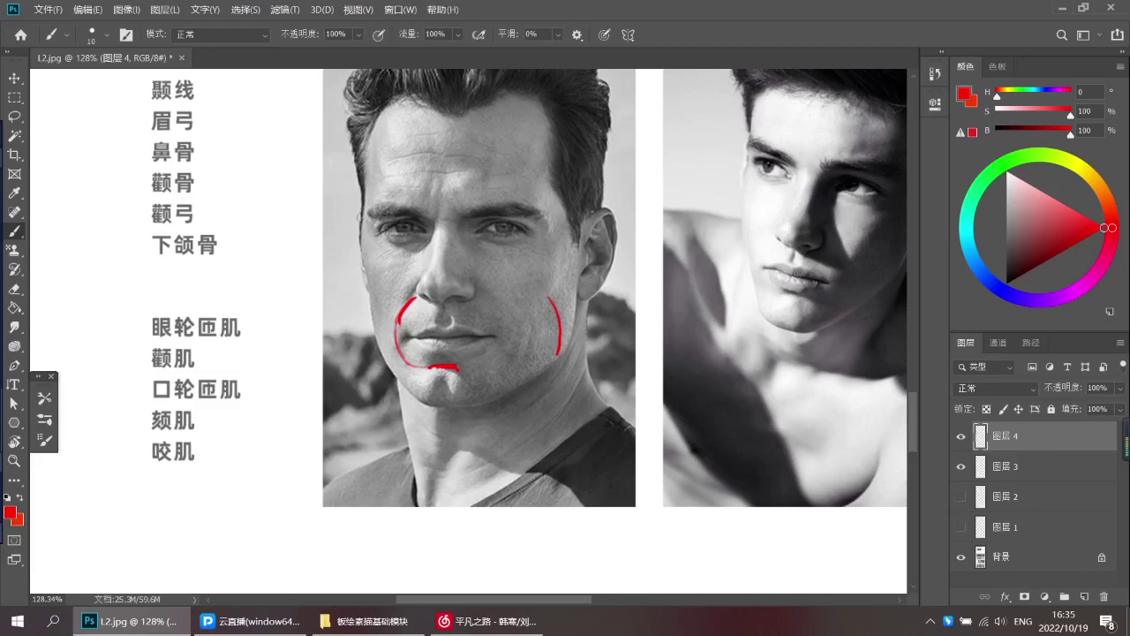
{"action": "key", "text": "ctrl+z"}
{"action": "key", "text": "ctrl+z"}
{"action": "key", "text": "ctrl+z"}
{"action": "key", "text": "ctrl+z"}
{"action": "mouse_move", "coordinate": [559, 309]}
{"action": "left_mouse_down"}
{"action": "mouse_move", "coordinate": [577, 309]}
{"action": "mouse_move", "coordinate": [574, 228]}
{"action": "left_mouse_up"}
{"action": "key", "text": "ctrl+z"}
{"action": "left_click_drag", "start_coordinate": [565, 327], "coordinate": [552, 327]}
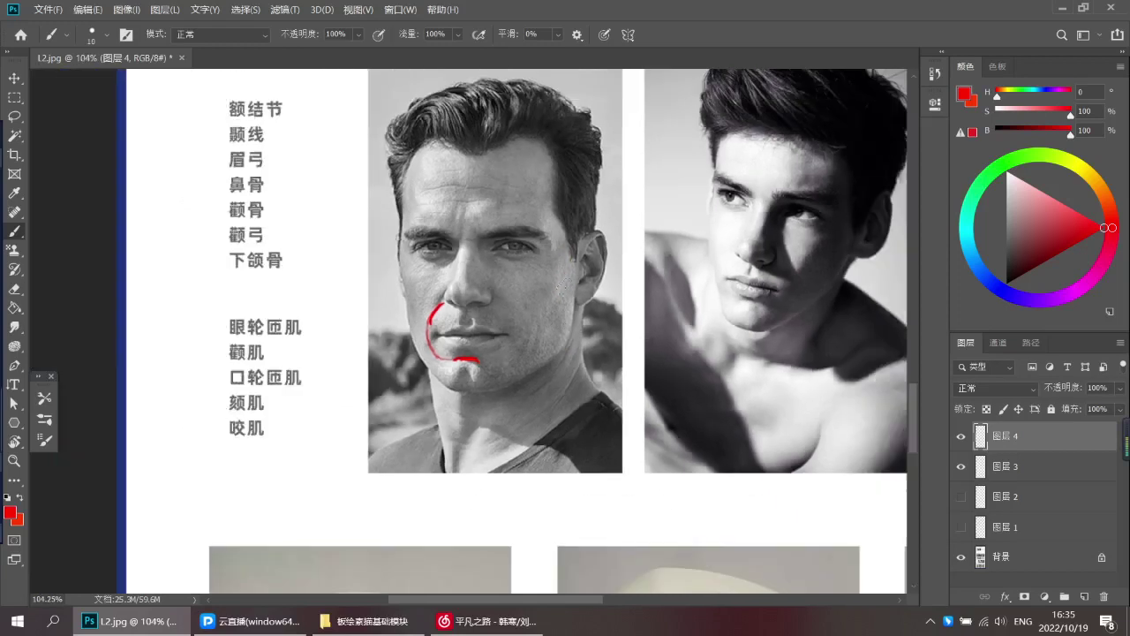
Try a thick red outline of the masseter area on the first man's jaw with a size 25 brush, and undo it
{"action": "mouse_move", "coordinate": [563, 250]}
{"action": "left_mouse_down"}
{"action": "mouse_move", "coordinate": [512, 373]}
{"action": "mouse_move", "coordinate": [571, 265]}
{"action": "mouse_move", "coordinate": [564, 239]}
{"action": "left_mouse_up"}
{"action": "left_click_drag", "start_coordinate": [805, 251], "coordinate": [669, 257]}
{"action": "left_click_drag", "start_coordinate": [844, 294], "coordinate": [768, 308]}
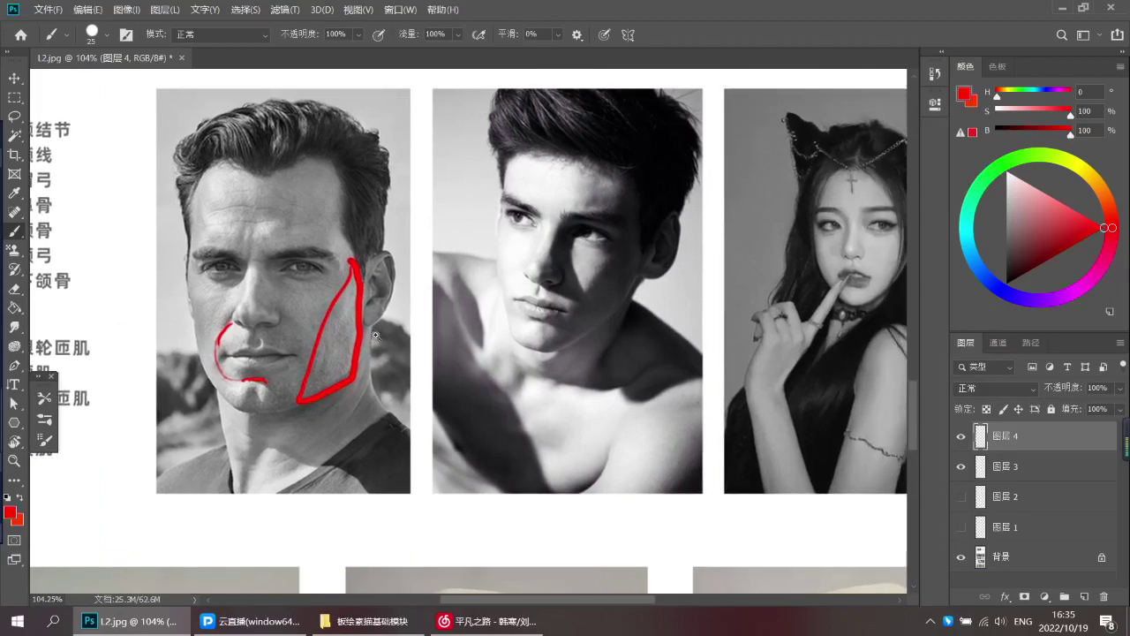
{"action": "scroll", "coordinate": [375, 340], "scroll_direction": "up", "scroll_amount": 1}
{"action": "key", "text": "ctrl+z"}
Outline the first man's masseter as a red triangle from beside the ear to the jaw with a size 15 brush, adding an inner vertical line
{"action": "scroll", "coordinate": [353, 357], "scroll_direction": "up", "scroll_amount": 2}
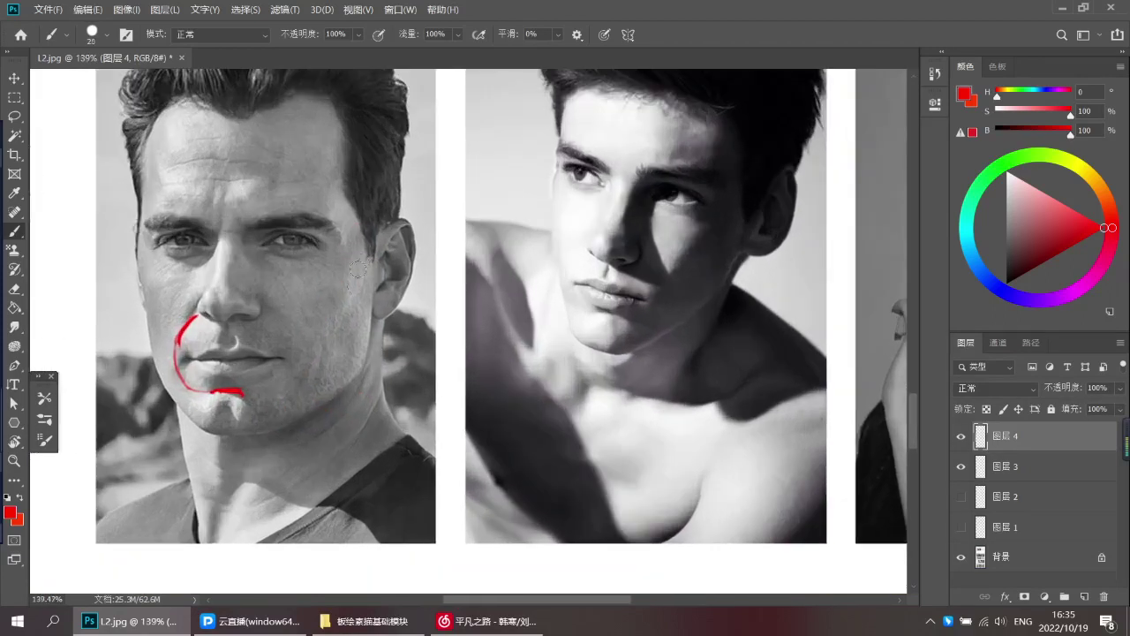
{"action": "left_click_drag", "start_coordinate": [337, 294], "coordinate": [294, 375]}
{"action": "mouse_move", "coordinate": [301, 407]}
{"action": "left_mouse_down"}
{"action": "mouse_move", "coordinate": [355, 378]}
{"action": "mouse_move", "coordinate": [372, 340]}
{"action": "mouse_move", "coordinate": [364, 237]}
{"action": "left_mouse_up"}
{"action": "left_click_drag", "start_coordinate": [344, 284], "coordinate": [350, 376]}
{"action": "key", "text": "ctrl+z"}
{"action": "key", "text": "ctrl+z"}
{"action": "mouse_move", "coordinate": [345, 299]}
{"action": "left_mouse_down"}
{"action": "mouse_move", "coordinate": [347, 372]}
{"action": "mouse_move", "coordinate": [308, 325]}
{"action": "left_mouse_up"}
{"action": "key", "text": "ctrl+z"}
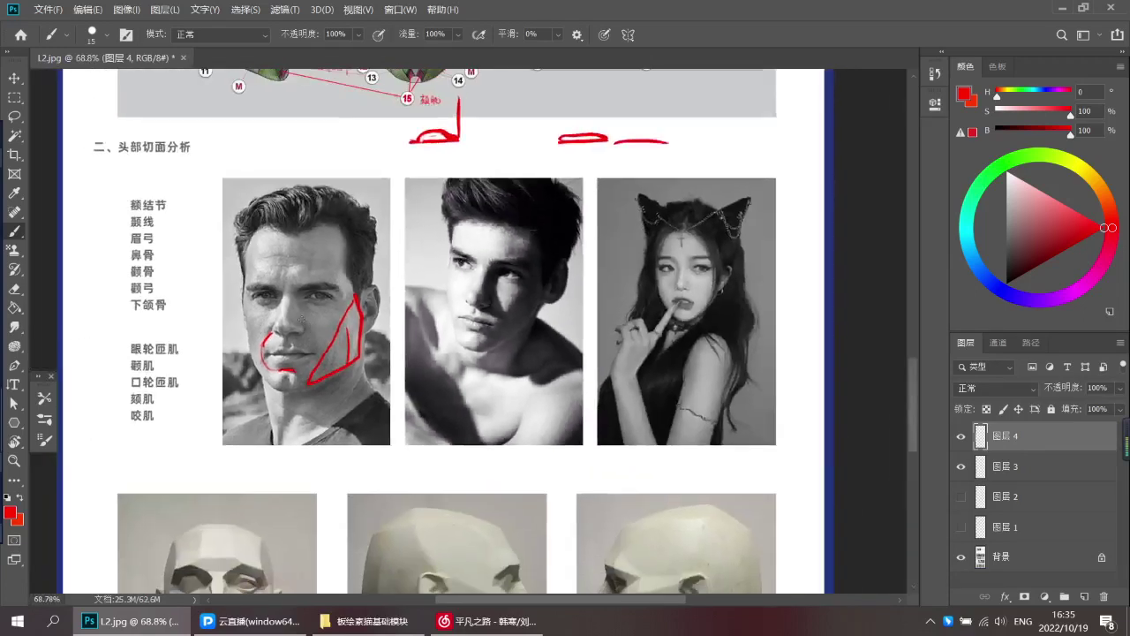
{"action": "scroll", "coordinate": [362, 348], "scroll_direction": "up", "scroll_amount": 4}
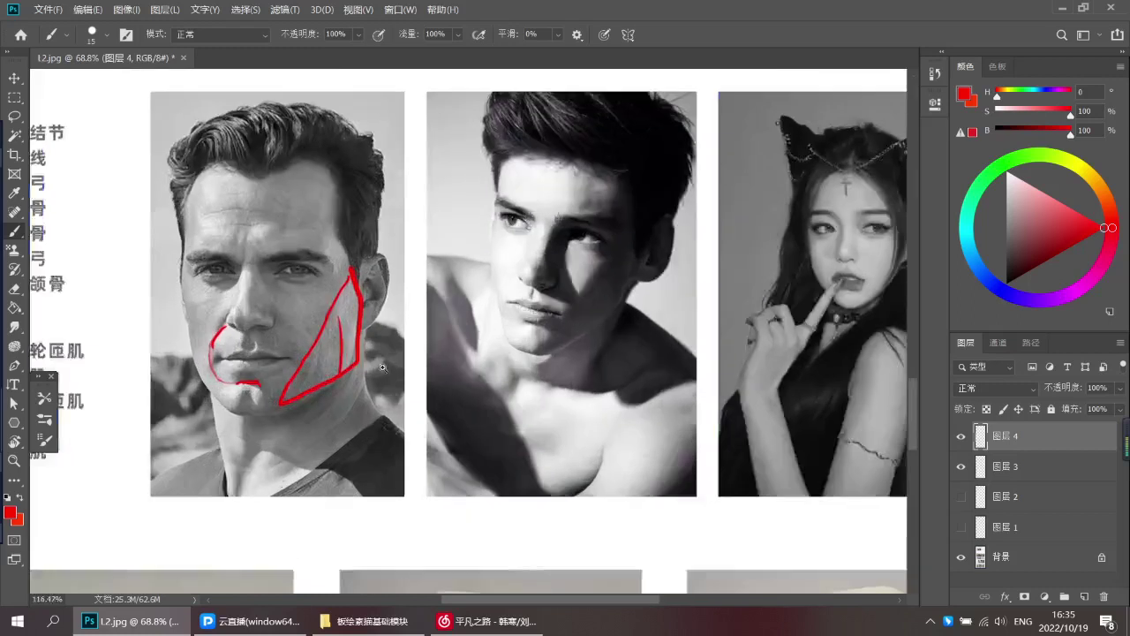
{"action": "left_click_drag", "start_coordinate": [346, 285], "coordinate": [314, 348]}
{"action": "key", "text": "ctrl+z"}
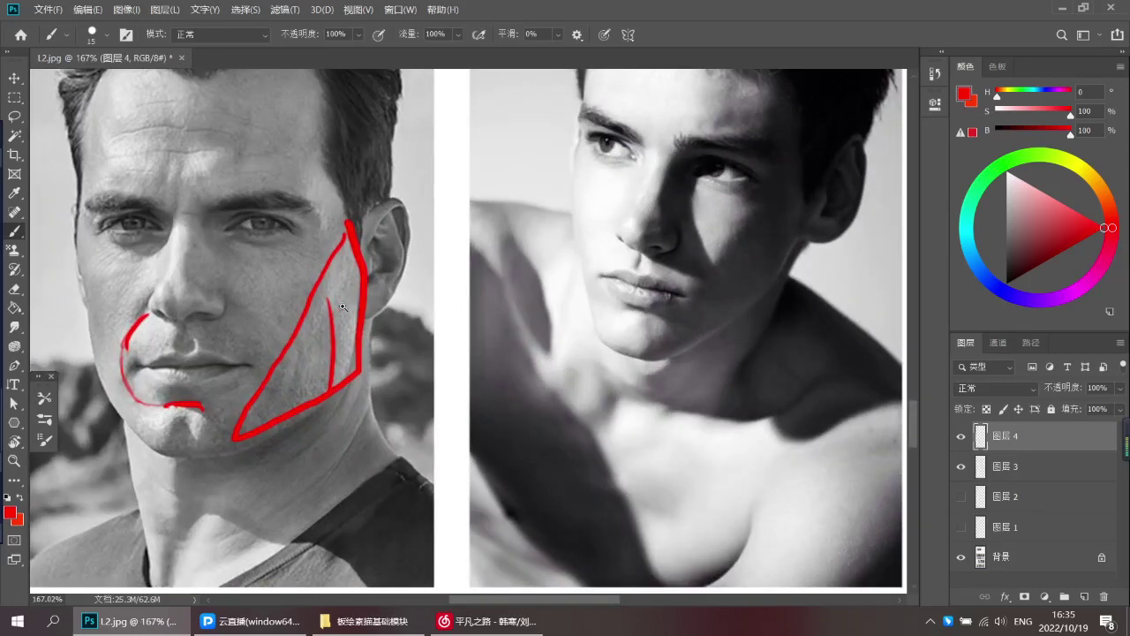
Circle the first man's cheek in red above the masseter outline and thicken the line inside that outline
{"action": "left_click_drag", "start_coordinate": [348, 310], "coordinate": [337, 308]}
{"action": "mouse_move", "coordinate": [270, 299]}
{"action": "left_mouse_down"}
{"action": "mouse_move", "coordinate": [345, 269]}
{"action": "mouse_move", "coordinate": [332, 306]}
{"action": "mouse_move", "coordinate": [286, 323]}
{"action": "mouse_move", "coordinate": [326, 381]}
{"action": "left_mouse_up"}
{"action": "key", "text": "ctrl+z"}
{"action": "mouse_move", "coordinate": [326, 332]}
{"action": "left_mouse_down"}
{"action": "mouse_move", "coordinate": [321, 388]}
{"action": "mouse_move", "coordinate": [329, 342]}
{"action": "left_mouse_up"}
{"action": "scroll", "coordinate": [332, 354], "scroll_direction": "down", "scroll_amount": 4}
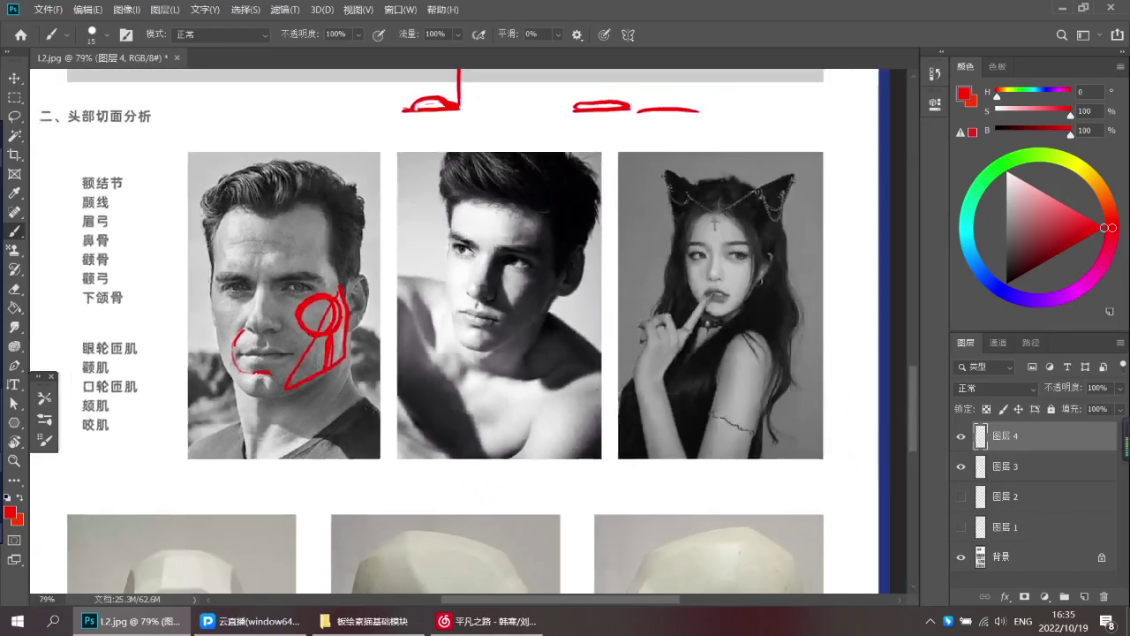
Try short red strokes on the muscle chart, undo them, and return to the first man's portrait
{"action": "left_click_drag", "start_coordinate": [737, 307], "coordinate": [802, 523]}
{"action": "mouse_move", "coordinate": [486, 154]}
{"action": "left_mouse_down"}
{"action": "mouse_move", "coordinate": [549, 159]}
{"action": "mouse_move", "coordinate": [551, 188]}
{"action": "mouse_move", "coordinate": [507, 158]}
{"action": "mouse_move", "coordinate": [523, 153]}
{"action": "left_mouse_up"}
{"action": "key", "text": "ctrl+z"}
{"action": "mouse_move", "coordinate": [547, 185]}
{"action": "left_mouse_down"}
{"action": "mouse_move", "coordinate": [535, 195]}
{"action": "mouse_move", "coordinate": [554, 184]}
{"action": "left_mouse_up"}
{"action": "mouse_move", "coordinate": [532, 259]}
{"action": "left_mouse_down"}
{"action": "mouse_move", "coordinate": [548, 212]}
{"action": "mouse_move", "coordinate": [525, 305]}
{"action": "mouse_move", "coordinate": [563, 243]}
{"action": "left_mouse_up"}
{"action": "key", "text": "ctrl+z"}
{"action": "key", "text": "ctrl+z"}
{"action": "left_click_drag", "start_coordinate": [446, 403], "coordinate": [500, 273]}
{"action": "scroll", "coordinate": [490, 311], "scroll_direction": "down", "scroll_amount": 2}
{"action": "left_click_drag", "start_coordinate": [463, 490], "coordinate": [487, 333]}
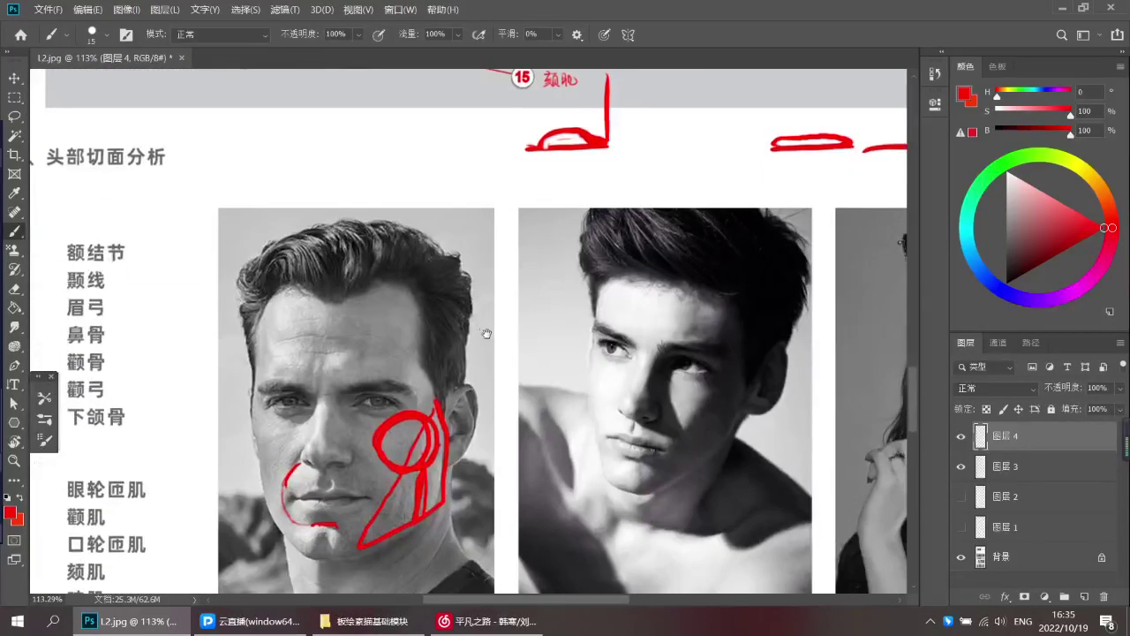
Lasso the red masseter outline and cheek circle on the first man's face, delete them and deselect
{"action": "scroll", "coordinate": [521, 296], "scroll_direction": "up", "scroll_amount": 5}
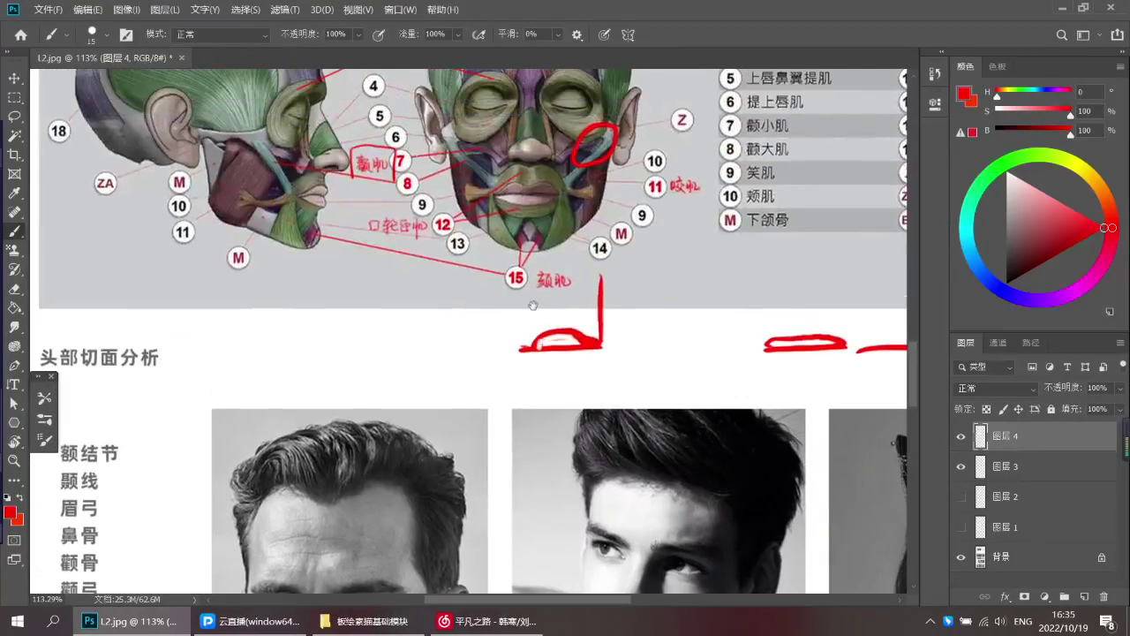
{"action": "scroll", "coordinate": [543, 262], "scroll_direction": "down", "scroll_amount": 1}
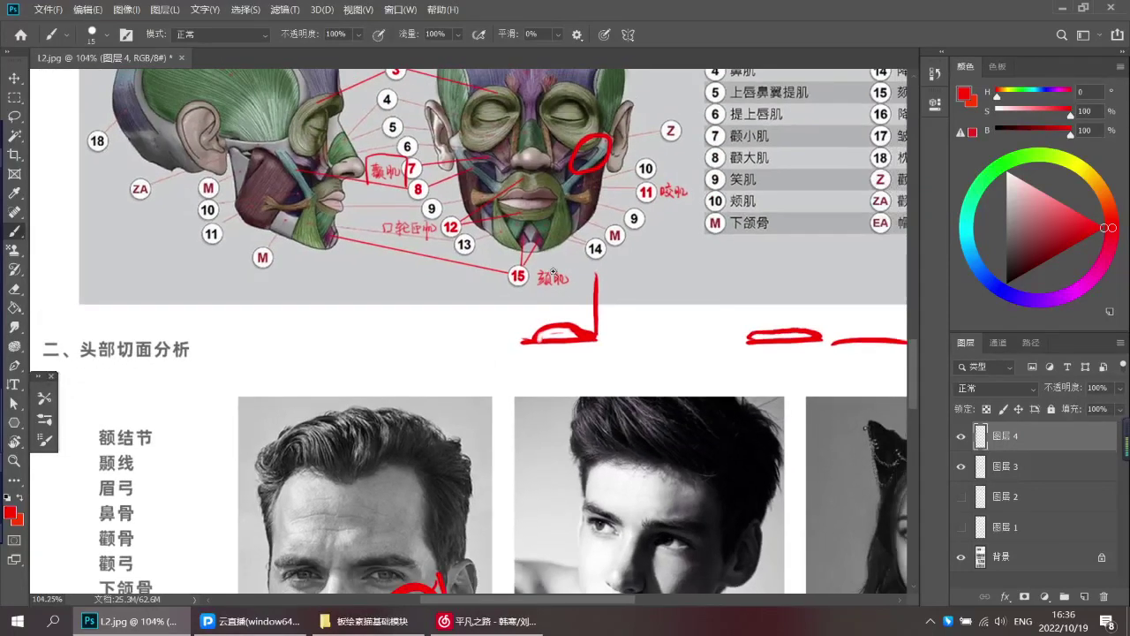
{"action": "scroll", "coordinate": [547, 293], "scroll_direction": "down", "scroll_amount": 2}
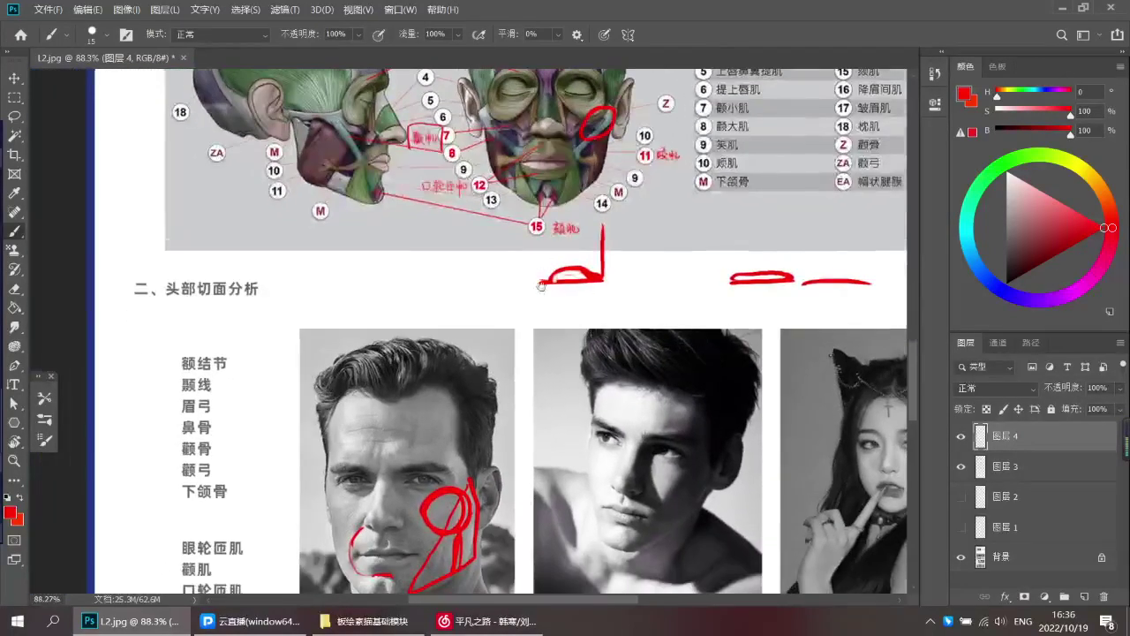
{"action": "scroll", "coordinate": [564, 225], "scroll_direction": "down", "scroll_amount": 1}
{"action": "key", "text": "l"}
{"action": "mouse_move", "coordinate": [325, 428]}
{"action": "left_mouse_down"}
{"action": "mouse_move", "coordinate": [508, 415]}
{"action": "mouse_move", "coordinate": [325, 429]}
{"action": "left_mouse_up"}
{"action": "key", "text": "Delete"}
{"action": "key", "text": "ctrl+d"}
Try a red curve under the first man's jaw with loops on the chin, and undo these strokes
{"action": "mouse_move", "coordinate": [511, 406]}
{"action": "left_mouse_down"}
{"action": "mouse_move", "coordinate": [528, 360]}
{"action": "mouse_move", "coordinate": [498, 375]}
{"action": "mouse_move", "coordinate": [547, 357]}
{"action": "mouse_move", "coordinate": [533, 336]}
{"action": "left_mouse_up"}
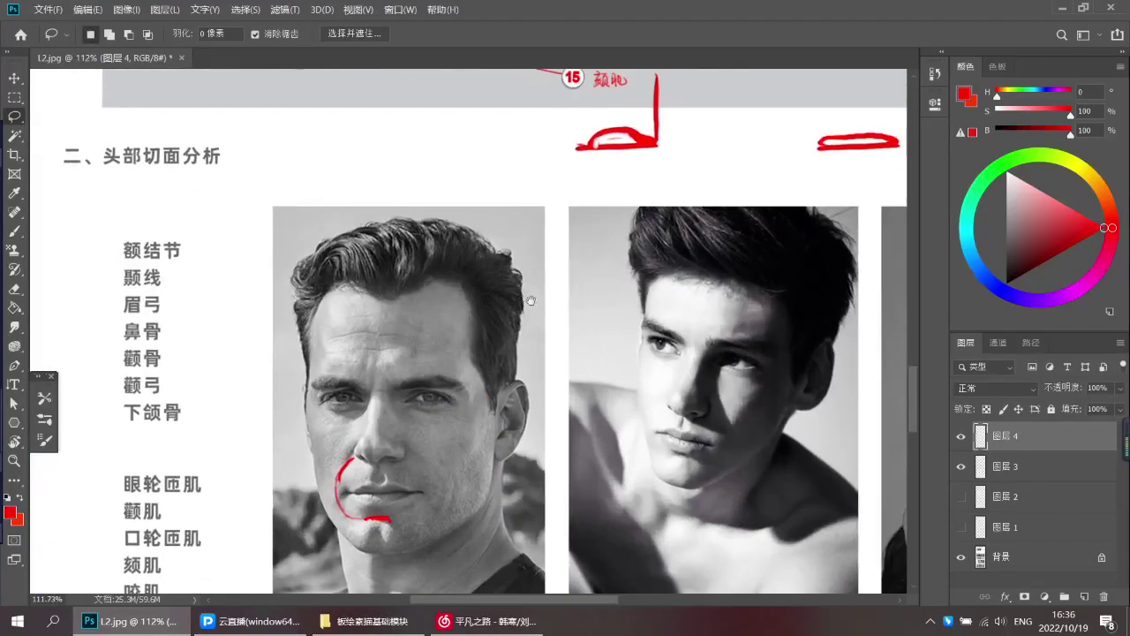
{"action": "left_click_drag", "start_coordinate": [551, 199], "coordinate": [545, 275]}
{"action": "mouse_move", "coordinate": [612, 179]}
{"action": "left_mouse_down"}
{"action": "mouse_move", "coordinate": [601, 179]}
{"action": "mouse_move", "coordinate": [638, 157]}
{"action": "mouse_move", "coordinate": [614, 168]}
{"action": "left_mouse_up"}
{"action": "left_click_drag", "start_coordinate": [526, 289], "coordinate": [554, 146]}
{"action": "mouse_move", "coordinate": [374, 456]}
{"action": "left_mouse_down"}
{"action": "mouse_move", "coordinate": [424, 450]}
{"action": "mouse_move", "coordinate": [422, 337]}
{"action": "left_mouse_up"}
{"action": "key", "text": "b"}
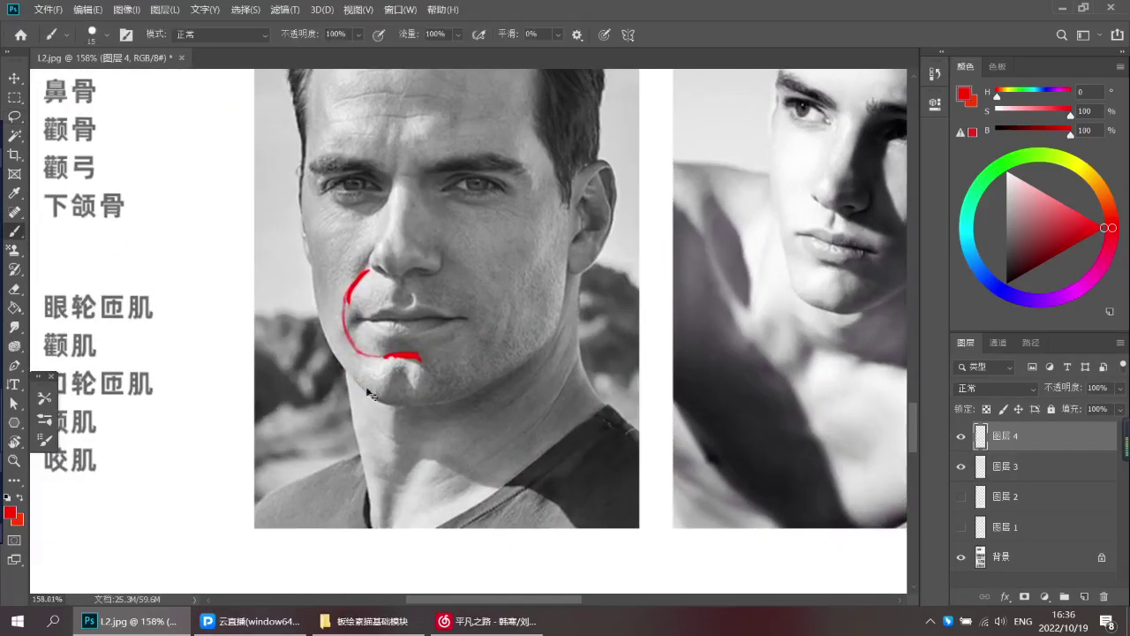
{"action": "mouse_move", "coordinate": [343, 369]}
{"action": "left_mouse_down"}
{"action": "mouse_move", "coordinate": [388, 404]}
{"action": "mouse_move", "coordinate": [437, 399]}
{"action": "mouse_move", "coordinate": [411, 384]}
{"action": "mouse_move", "coordinate": [407, 402]}
{"action": "mouse_move", "coordinate": [431, 393]}
{"action": "left_mouse_up"}
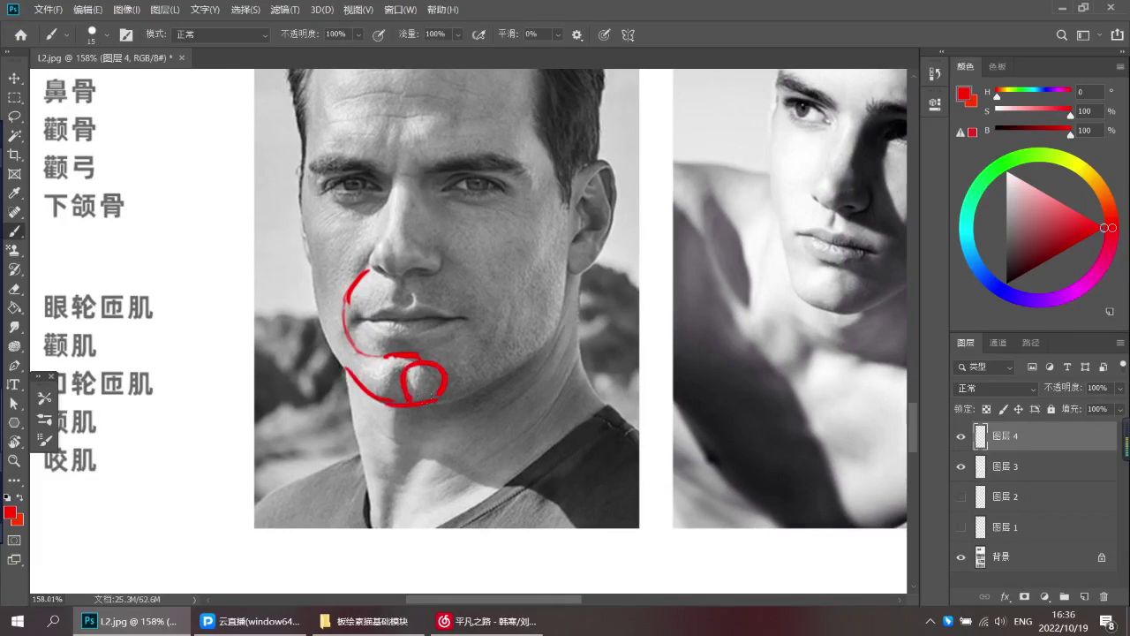
{"action": "left_click_drag", "start_coordinate": [381, 363], "coordinate": [394, 392]}
{"action": "key", "text": "ctrl+z"}
{"action": "key", "text": "ctrl+z"}
{"action": "key", "text": "ctrl+z"}
{"action": "key", "text": "ctrl+z"}
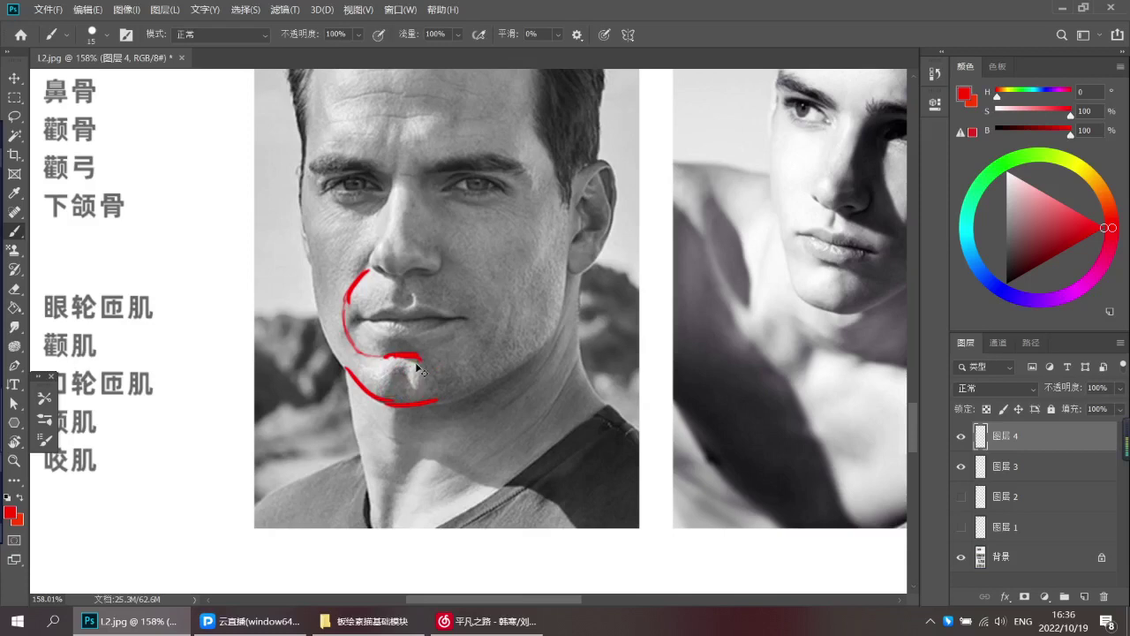
{"action": "key", "text": "ctrl+z"}
Try short red strokes on the chin muscle of the front-view muscle chart head, and undo them
{"action": "left_click_drag", "start_coordinate": [485, 326], "coordinate": [455, 328]}
{"action": "left_click_drag", "start_coordinate": [571, 194], "coordinate": [553, 406]}
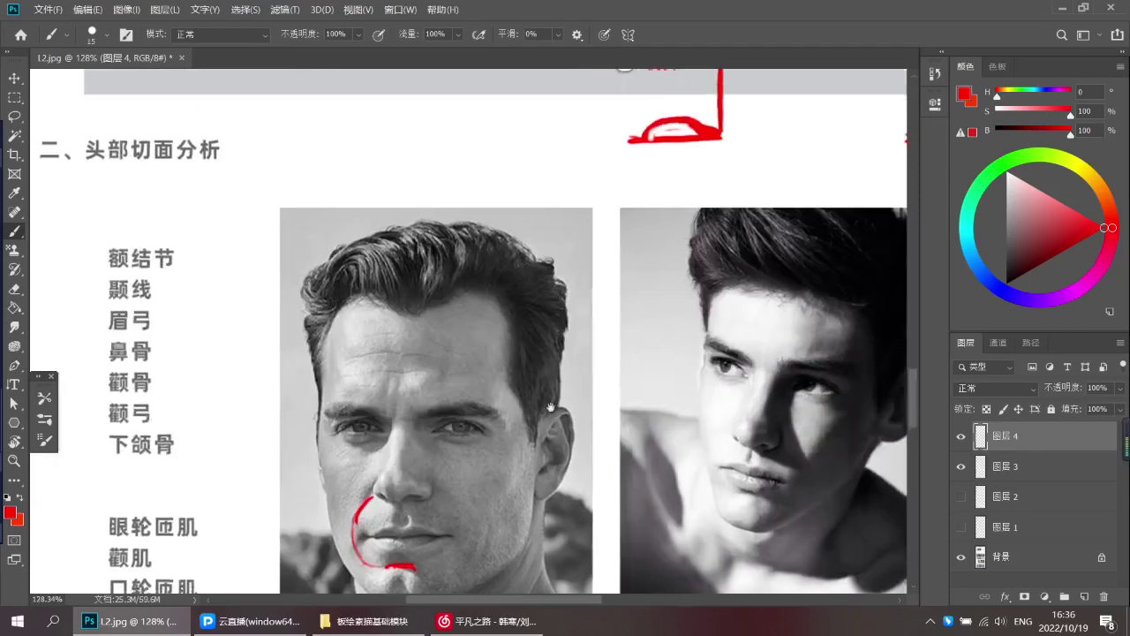
{"action": "left_click_drag", "start_coordinate": [576, 291], "coordinate": [532, 415]}
{"action": "scroll", "coordinate": [531, 415], "scroll_direction": "up", "scroll_amount": 1}
{"action": "scroll", "coordinate": [434, 206], "scroll_direction": "up", "scroll_amount": 2}
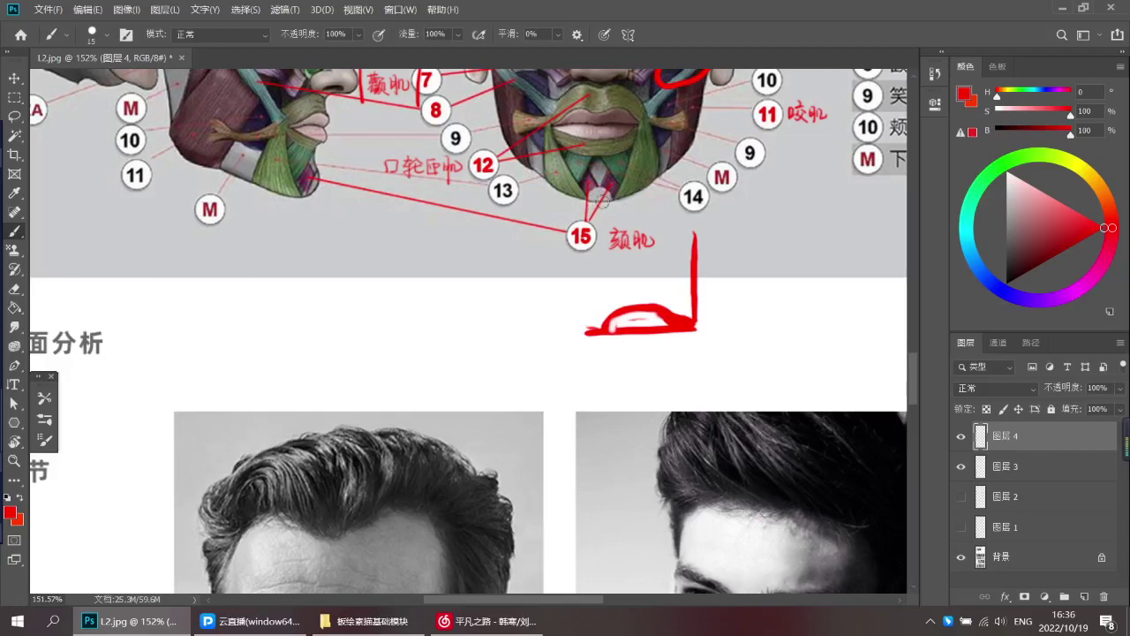
{"action": "left_click_drag", "start_coordinate": [609, 218], "coordinate": [591, 218]}
{"action": "left_click_drag", "start_coordinate": [601, 175], "coordinate": [601, 201]}
{"action": "key", "text": "ctrl+z"}
{"action": "key", "text": "ctrl+z"}
{"action": "key", "text": "ctrl+z"}
{"action": "key", "text": "ctrl+z"}
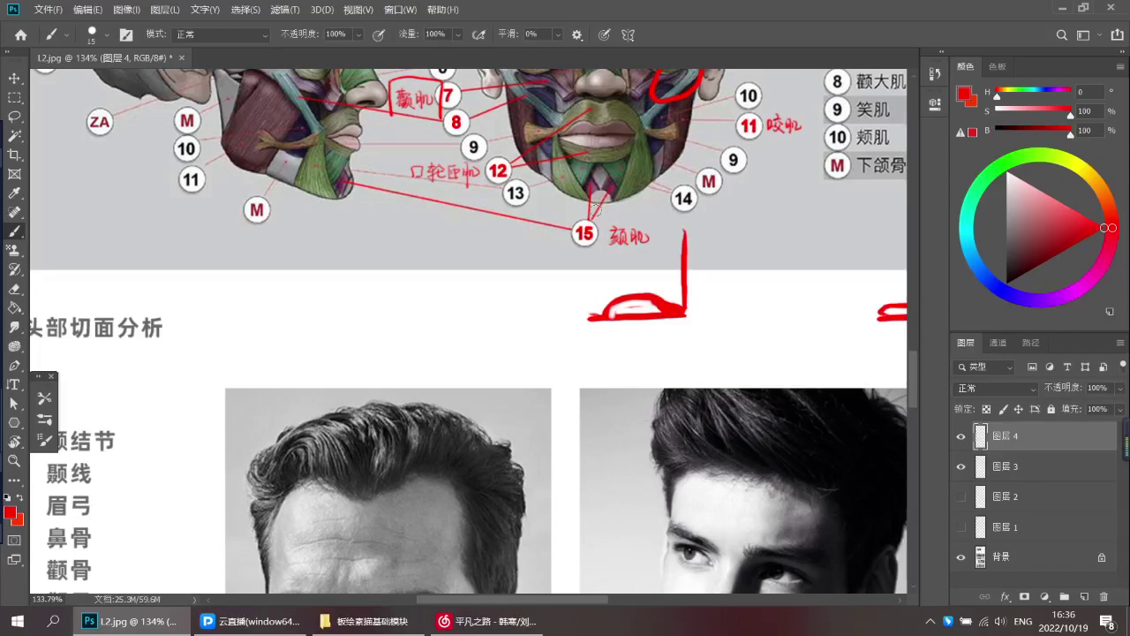
Try a short vertical red stroke on the first man's chin below the mouth curve, and undo it
{"action": "left_click_drag", "start_coordinate": [506, 389], "coordinate": [565, 105]}
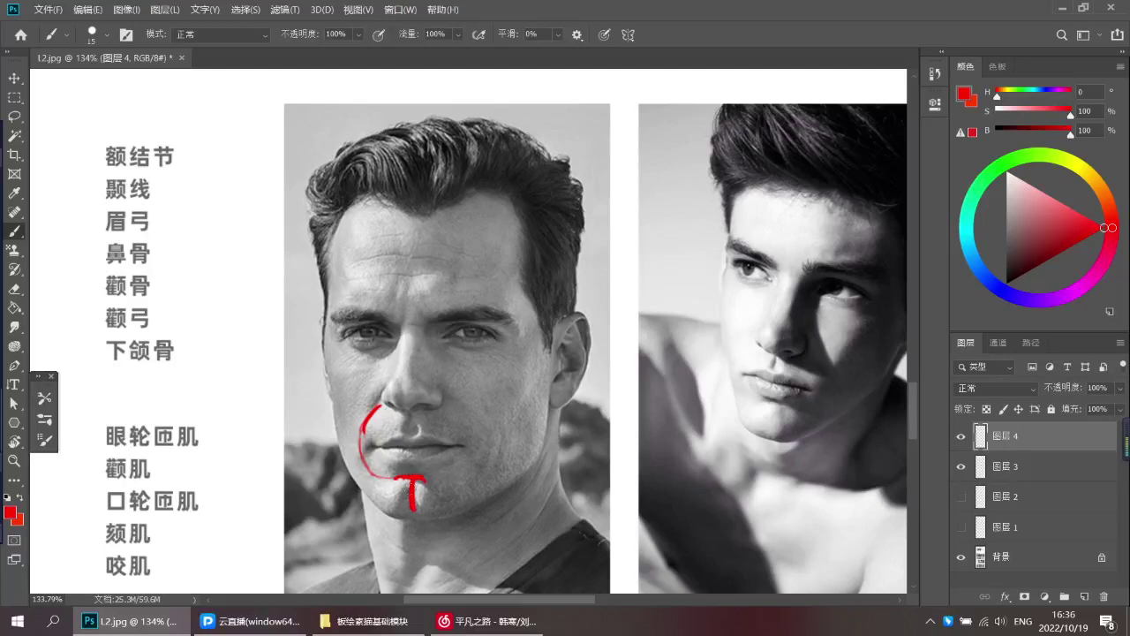
{"action": "key", "text": "ctrl+z"}
{"action": "left_click_drag", "start_coordinate": [422, 493], "coordinate": [379, 491]}
{"action": "left_click_drag", "start_coordinate": [428, 334], "coordinate": [482, 394]}
{"action": "key", "text": "ctrl+d"}
Examine the first man's face and move on to the second man's portrait
{"action": "scroll", "coordinate": [423, 242], "scroll_direction": "up", "scroll_amount": 2}
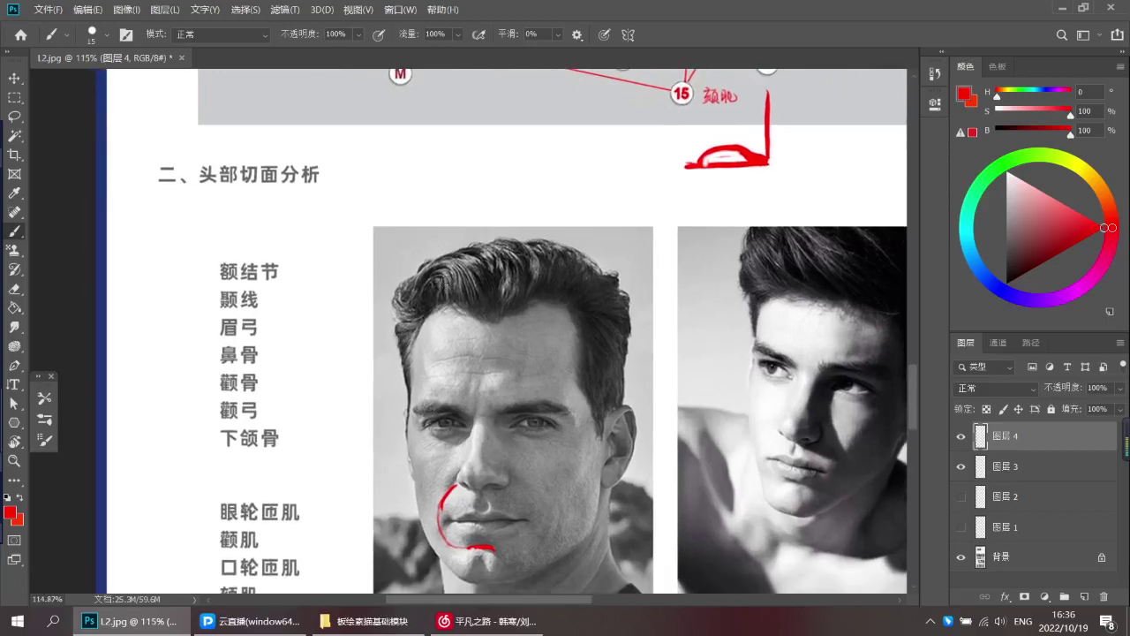
{"action": "left_click", "coordinate": [493, 271]}
{"action": "left_click_drag", "start_coordinate": [494, 271], "coordinate": [506, 325]}
{"action": "left_click_drag", "start_coordinate": [482, 301], "coordinate": [520, 311]}
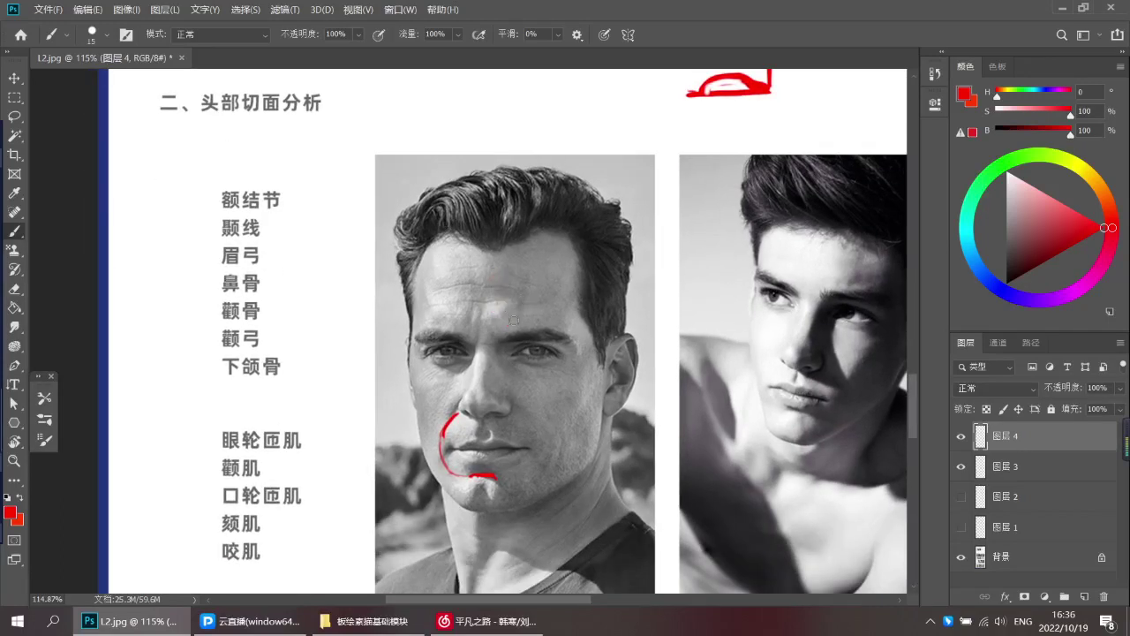
{"action": "scroll", "coordinate": [513, 319], "scroll_direction": "down", "scroll_amount": 1}
{"action": "scroll", "coordinate": [515, 331], "scroll_direction": "down", "scroll_amount": 1}
{"action": "left_click_drag", "start_coordinate": [515, 335], "coordinate": [517, 347]}
{"action": "left_click_drag", "start_coordinate": [522, 388], "coordinate": [546, 386]}
{"action": "left_click_drag", "start_coordinate": [554, 293], "coordinate": [532, 368]}
{"action": "left_click_drag", "start_coordinate": [587, 270], "coordinate": [447, 201]}
{"action": "scroll", "coordinate": [628, 462], "scroll_direction": "up", "scroll_amount": 3}
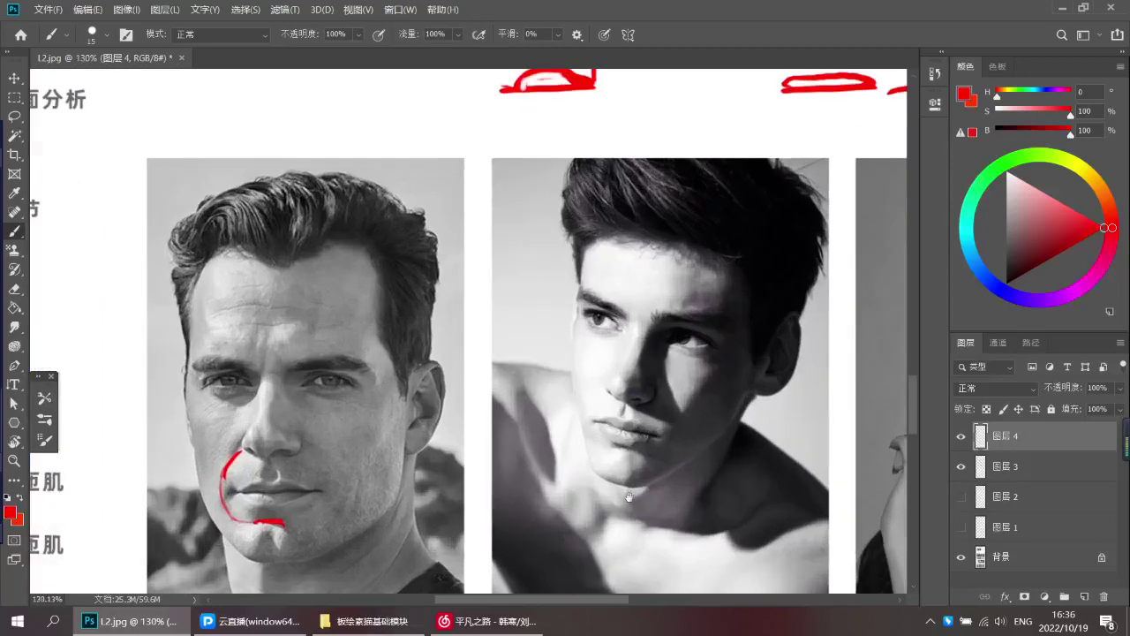
Try red marks around the chins in the portraits, undo them, and move to the woman's portrait
{"action": "mouse_move", "coordinate": [594, 470]}
{"action": "left_mouse_down"}
{"action": "mouse_move", "coordinate": [656, 484]}
{"action": "mouse_move", "coordinate": [637, 487]}
{"action": "mouse_move", "coordinate": [540, 440]}
{"action": "mouse_move", "coordinate": [232, 380]}
{"action": "left_mouse_up"}
{"action": "key", "text": "ctrl+z"}
{"action": "key", "text": "ctrl+z"}
{"action": "key", "text": "ctrl+z"}
{"action": "scroll", "coordinate": [638, 504], "scroll_direction": "up", "scroll_amount": 8}
{"action": "key", "text": "ctrl+z"}
{"action": "scroll", "coordinate": [648, 485], "scroll_direction": "down", "scroll_amount": 6}
{"action": "scroll", "coordinate": [676, 298], "scroll_direction": "up", "scroll_amount": 2}
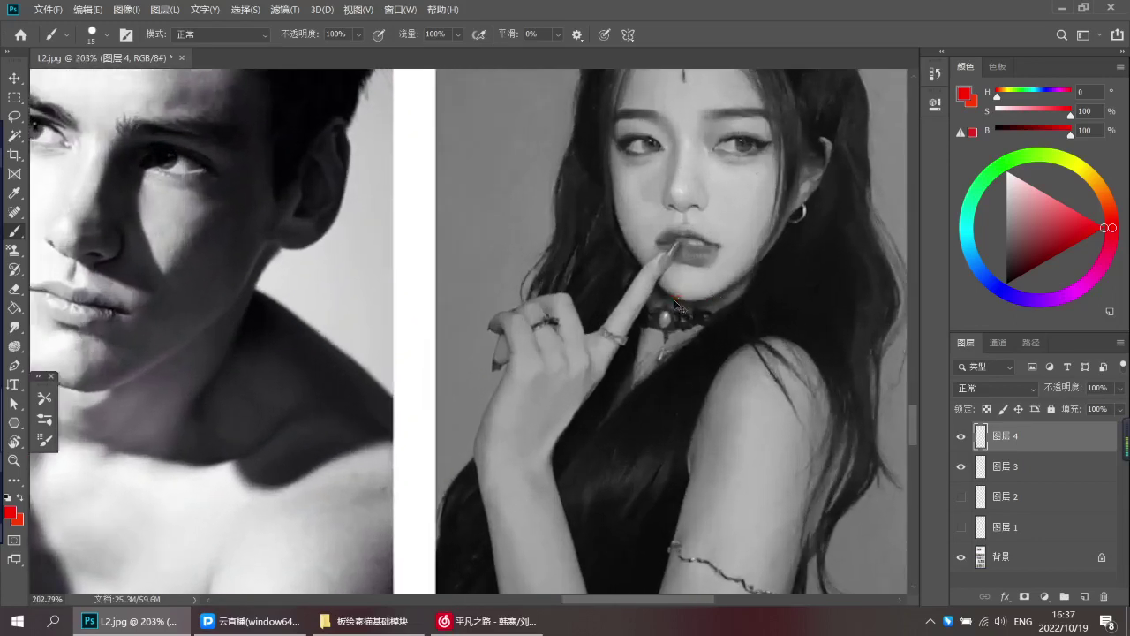
Review the skull and muscle references and the earlier head-drawing section, and return to the muscle chart above the portraits
{"action": "left_click_drag", "start_coordinate": [691, 344], "coordinate": [633, 380]}
{"action": "left_click_drag", "start_coordinate": [639, 386], "coordinate": [770, 147]}
{"action": "left_click_drag", "start_coordinate": [645, 188], "coordinate": [661, 353]}
{"action": "scroll", "coordinate": [662, 371], "scroll_direction": "up", "scroll_amount": 8}
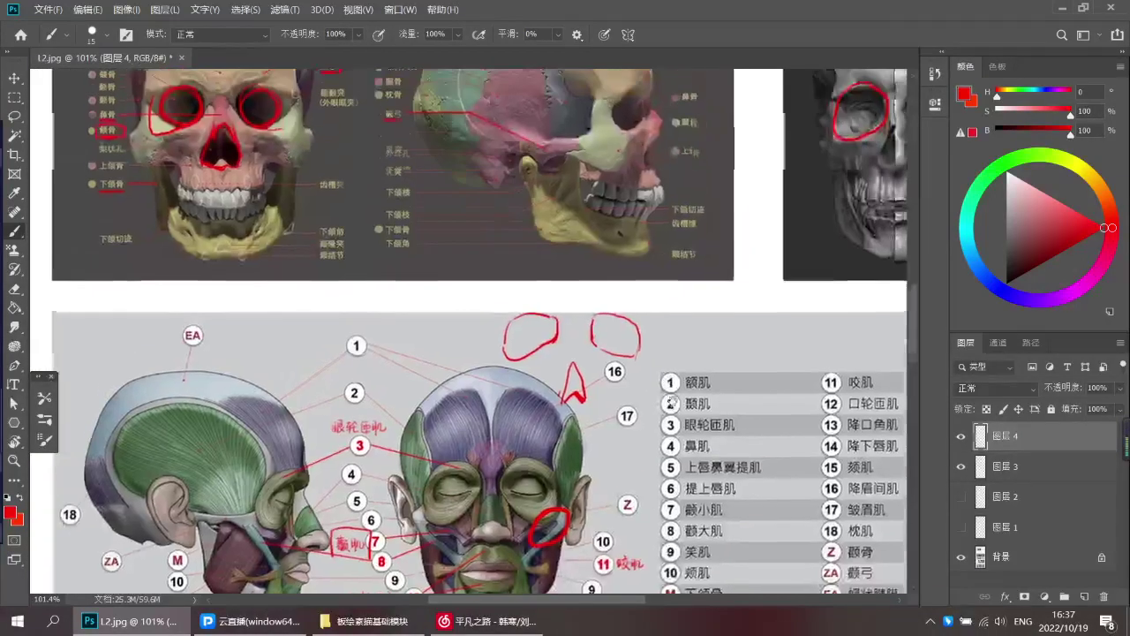
{"action": "scroll", "coordinate": [670, 403], "scroll_direction": "down", "scroll_amount": 4}
{"action": "mouse_move", "coordinate": [711, 324]}
{"action": "left_mouse_down"}
{"action": "mouse_move", "coordinate": [693, 386]}
{"action": "mouse_move", "coordinate": [711, 306]}
{"action": "mouse_move", "coordinate": [728, 377]}
{"action": "left_mouse_up"}
{"action": "left_click_drag", "start_coordinate": [686, 236], "coordinate": [684, 456]}
{"action": "left_click_drag", "start_coordinate": [461, 136], "coordinate": [574, 161]}
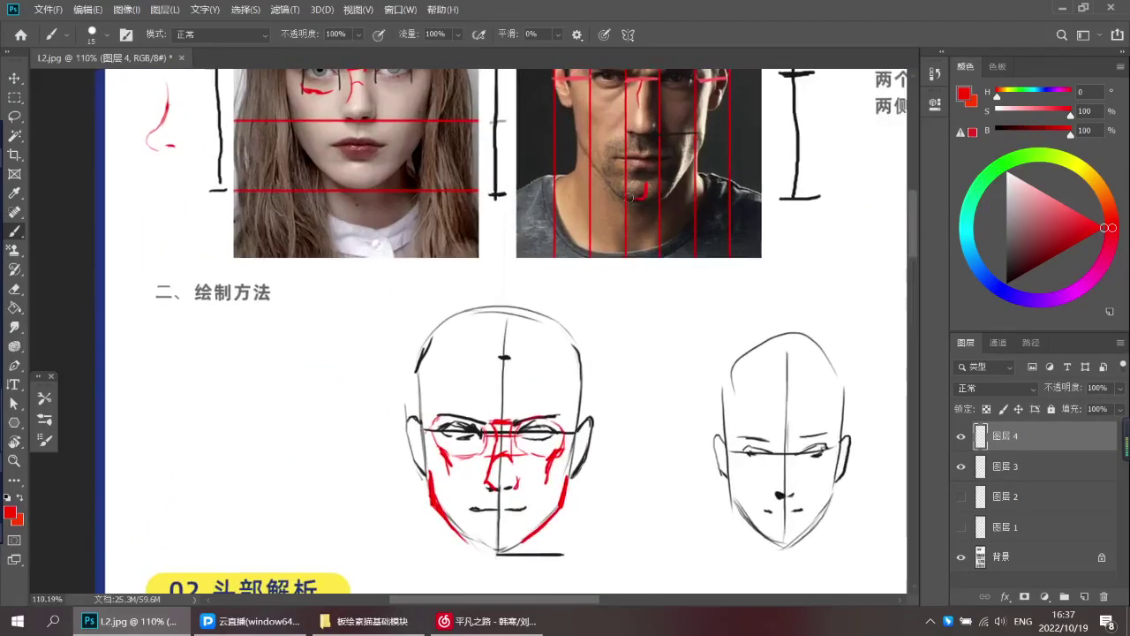
{"action": "left_click_drag", "start_coordinate": [664, 347], "coordinate": [603, 350]}
{"action": "left_click_drag", "start_coordinate": [637, 488], "coordinate": [643, 305]}
{"action": "left_click_drag", "start_coordinate": [652, 529], "coordinate": [613, 278]}
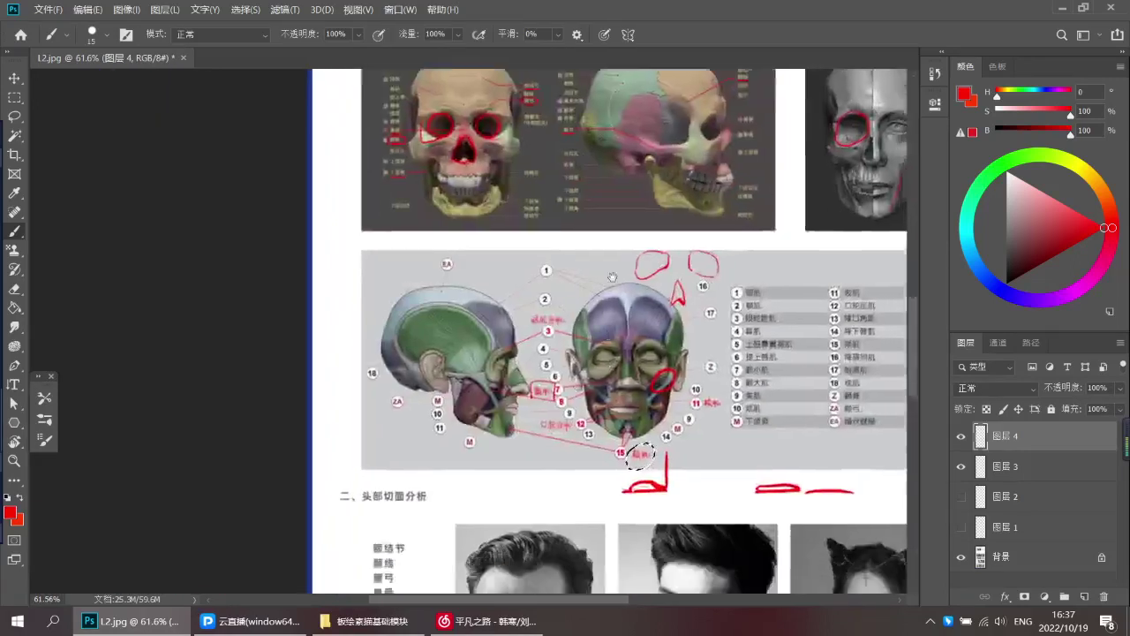
{"action": "left_click_drag", "start_coordinate": [601, 486], "coordinate": [589, 280]}
{"action": "left_click_drag", "start_coordinate": [625, 449], "coordinate": [603, 315]}
{"action": "left_click_drag", "start_coordinate": [453, 327], "coordinate": [550, 344]}
{"action": "left_click_drag", "start_coordinate": [554, 179], "coordinate": [484, 356]}
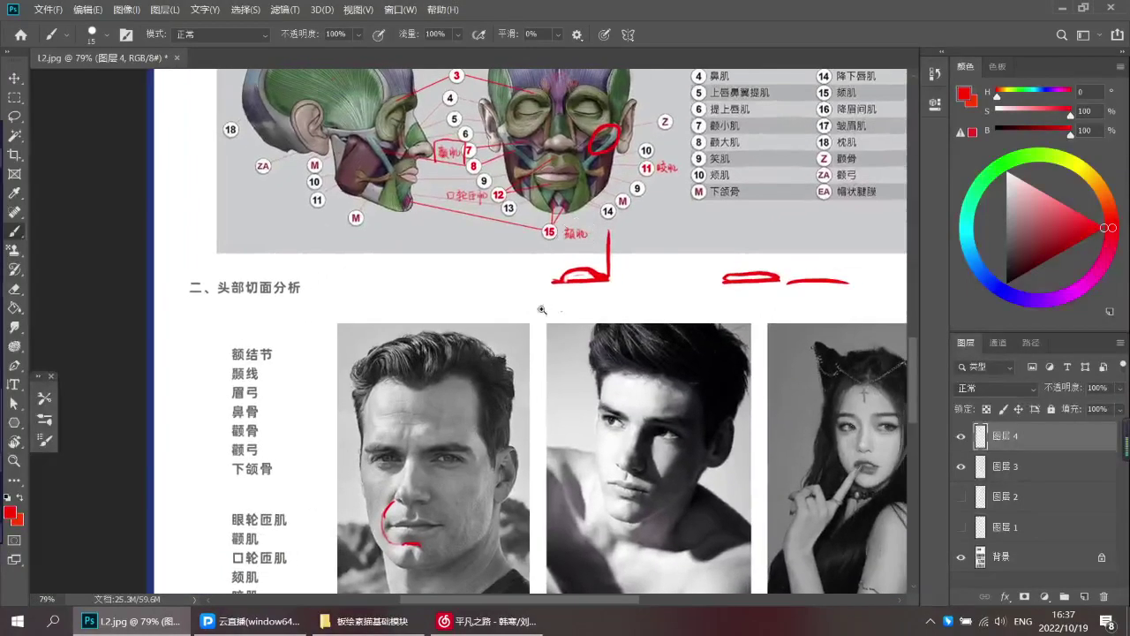
Add a short red line beside the 颏肌 label and write 柯基 in red next to it with a size 9 brush
{"action": "mouse_move", "coordinate": [605, 228]}
{"action": "left_mouse_down"}
{"action": "mouse_move", "coordinate": [620, 254]}
{"action": "mouse_move", "coordinate": [644, 256]}
{"action": "mouse_move", "coordinate": [628, 241]}
{"action": "mouse_move", "coordinate": [654, 260]}
{"action": "left_mouse_up"}
{"action": "key", "text": "bracketleft"}
{"action": "key", "text": "bracketleft"}
{"action": "key", "text": "ctrl+z"}
{"action": "left_click_drag", "start_coordinate": [654, 228], "coordinate": [645, 248]}
{"action": "left_click_drag", "start_coordinate": [657, 233], "coordinate": [674, 248]}
{"action": "left_click_drag", "start_coordinate": [661, 240], "coordinate": [671, 238]}
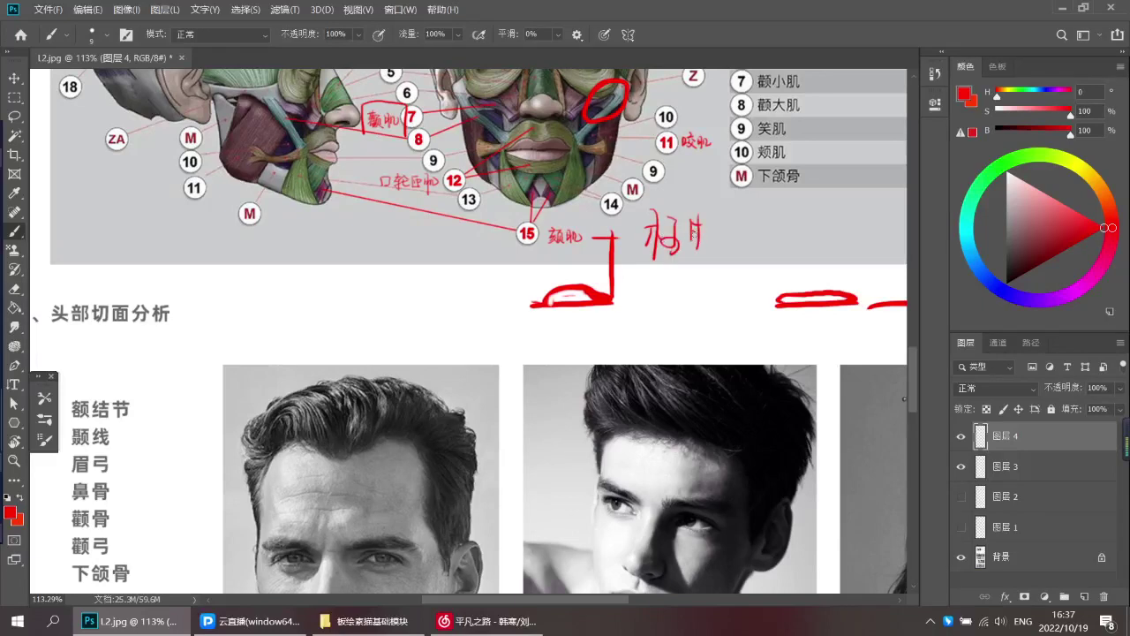
Doodle a small red corgi with pointed ears beside the handwritten 柯基
{"action": "mouse_move", "coordinate": [740, 228]}
{"action": "left_mouse_down"}
{"action": "mouse_move", "coordinate": [748, 243]}
{"action": "mouse_move", "coordinate": [726, 267]}
{"action": "left_mouse_up"}
{"action": "mouse_move", "coordinate": [747, 222]}
{"action": "left_mouse_down"}
{"action": "mouse_move", "coordinate": [721, 244]}
{"action": "mouse_move", "coordinate": [778, 270]}
{"action": "mouse_move", "coordinate": [751, 236]}
{"action": "left_mouse_up"}
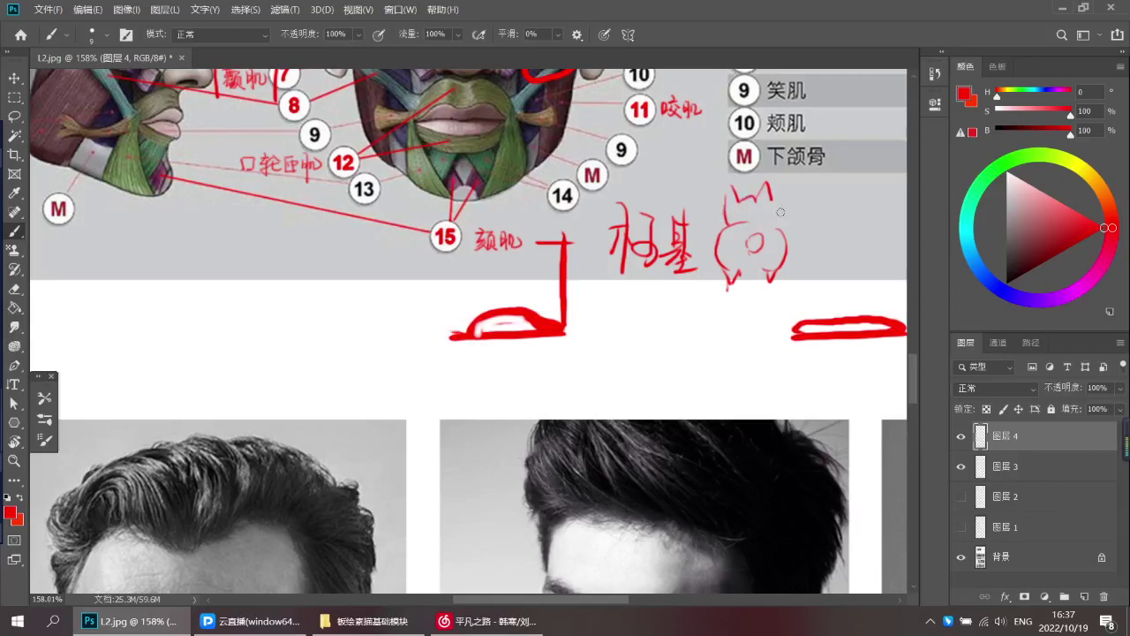
{"action": "scroll", "coordinate": [726, 235], "scroll_direction": "down", "scroll_amount": 1}
{"action": "left_click_drag", "start_coordinate": [726, 212], "coordinate": [728, 229]}
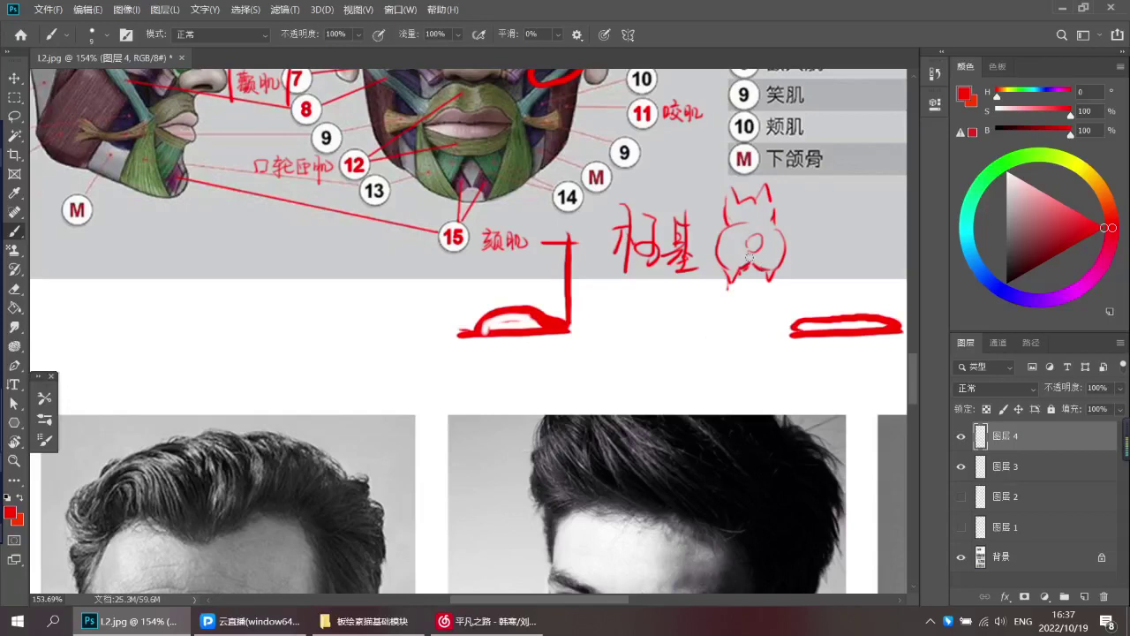
{"action": "mouse_move", "coordinate": [753, 247]}
{"action": "left_mouse_down"}
{"action": "mouse_move", "coordinate": [744, 265]}
{"action": "mouse_move", "coordinate": [662, 308]}
{"action": "left_mouse_up"}
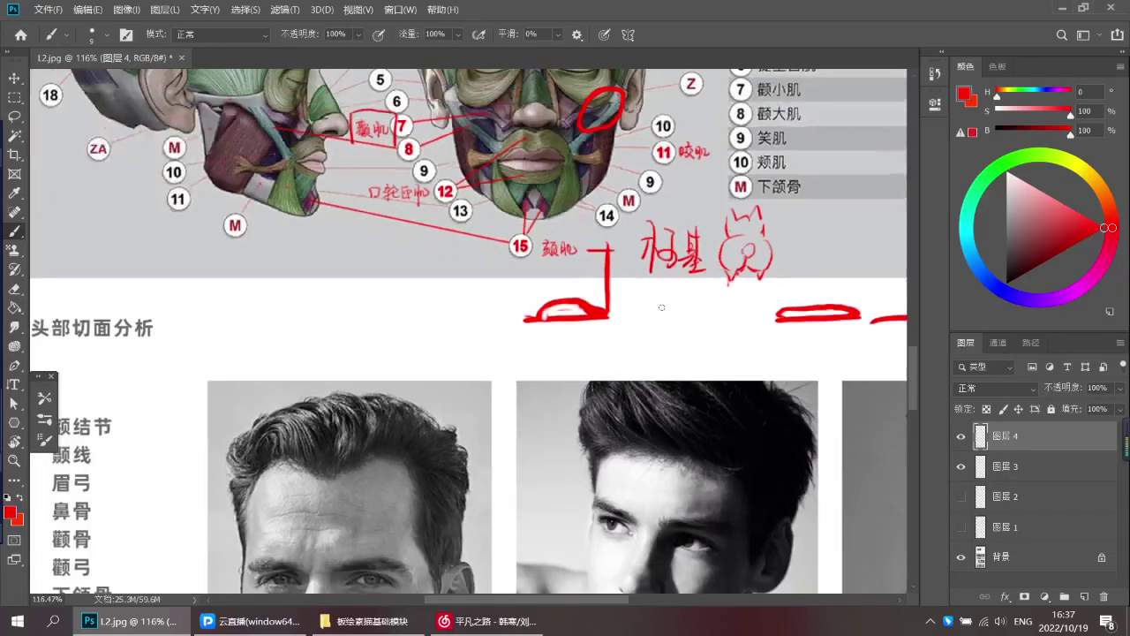
Review the three portraits and the list of facial bones and muscles beside the first man
{"action": "scroll", "coordinate": [661, 307], "scroll_direction": "down", "scroll_amount": 3}
{"action": "scroll", "coordinate": [618, 308], "scroll_direction": "down", "scroll_amount": 3}
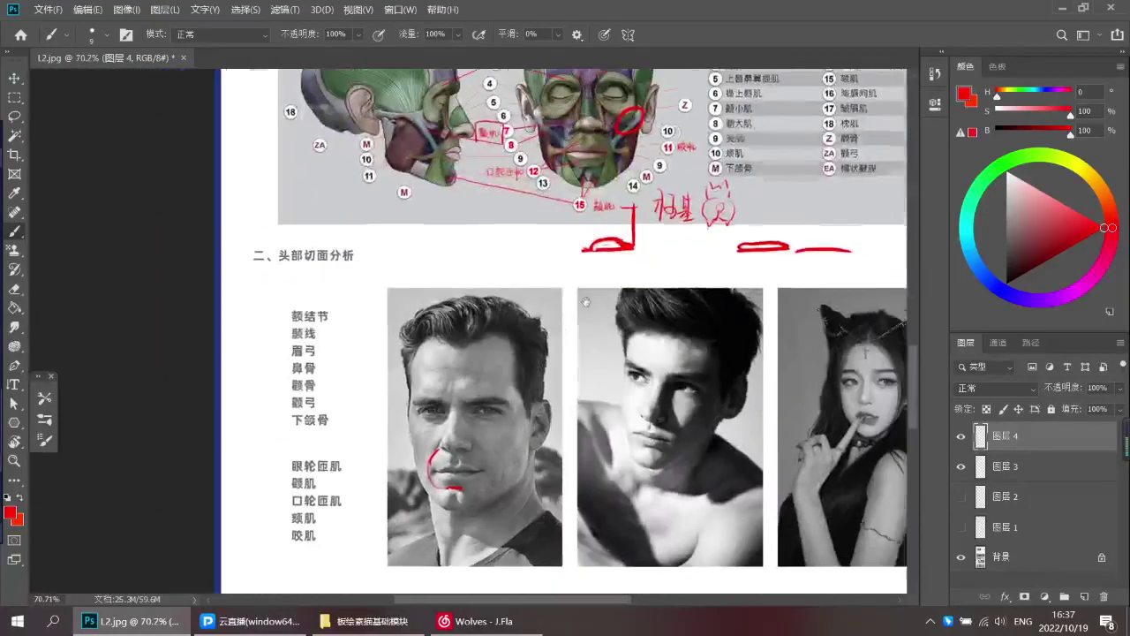
{"action": "scroll", "coordinate": [598, 308], "scroll_direction": "down", "scroll_amount": 2}
{"action": "scroll", "coordinate": [597, 330], "scroll_direction": "down", "scroll_amount": 2}
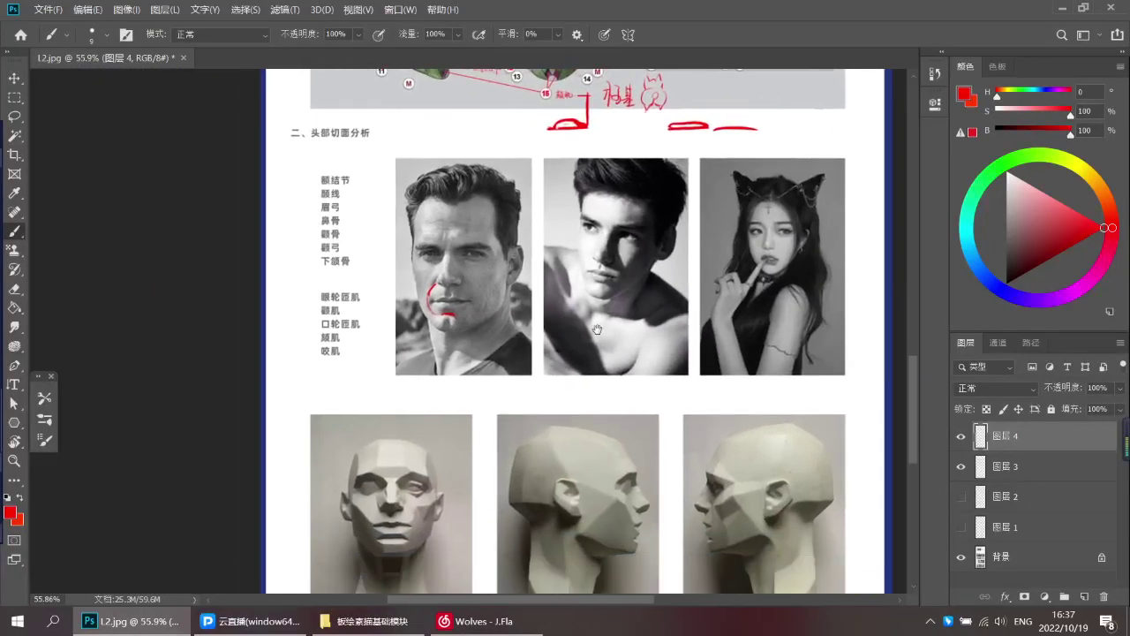
{"action": "scroll", "coordinate": [539, 286], "scroll_direction": "up", "scroll_amount": 1}
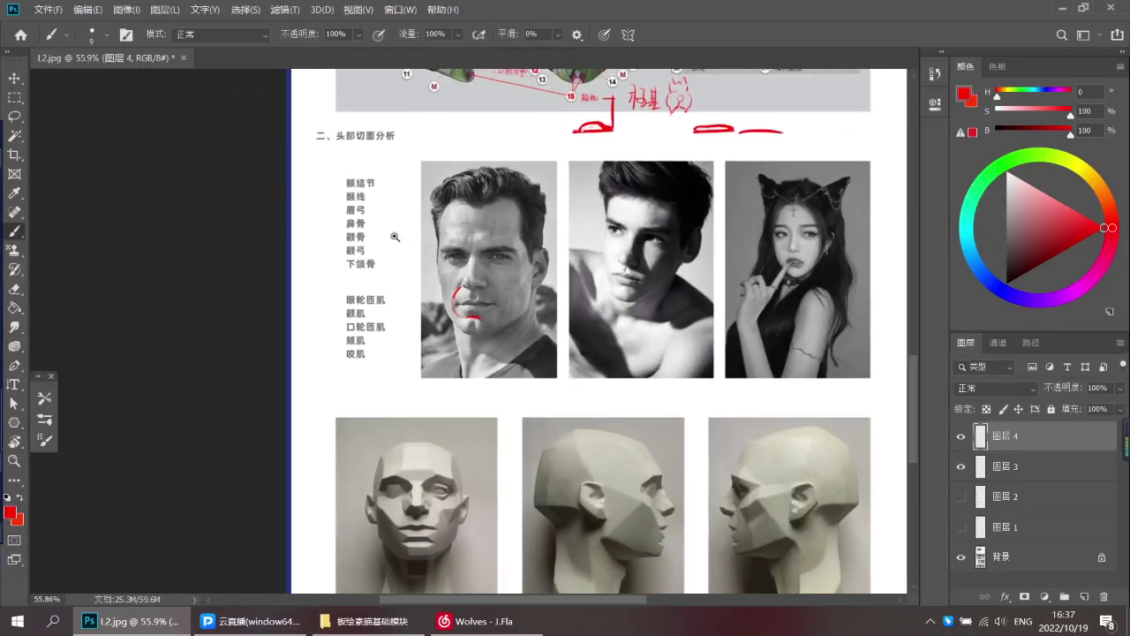
{"action": "scroll", "coordinate": [416, 267], "scroll_direction": "up", "scroll_amount": 2}
{"action": "left_click_drag", "start_coordinate": [416, 268], "coordinate": [429, 298]}
{"action": "left_click_drag", "start_coordinate": [444, 256], "coordinate": [448, 256]}
{"action": "left_click_drag", "start_coordinate": [448, 327], "coordinate": [434, 225]}
{"action": "left_click", "coordinate": [509, 221]}
{"action": "scroll", "coordinate": [488, 226], "scroll_direction": "up", "scroll_amount": 1}
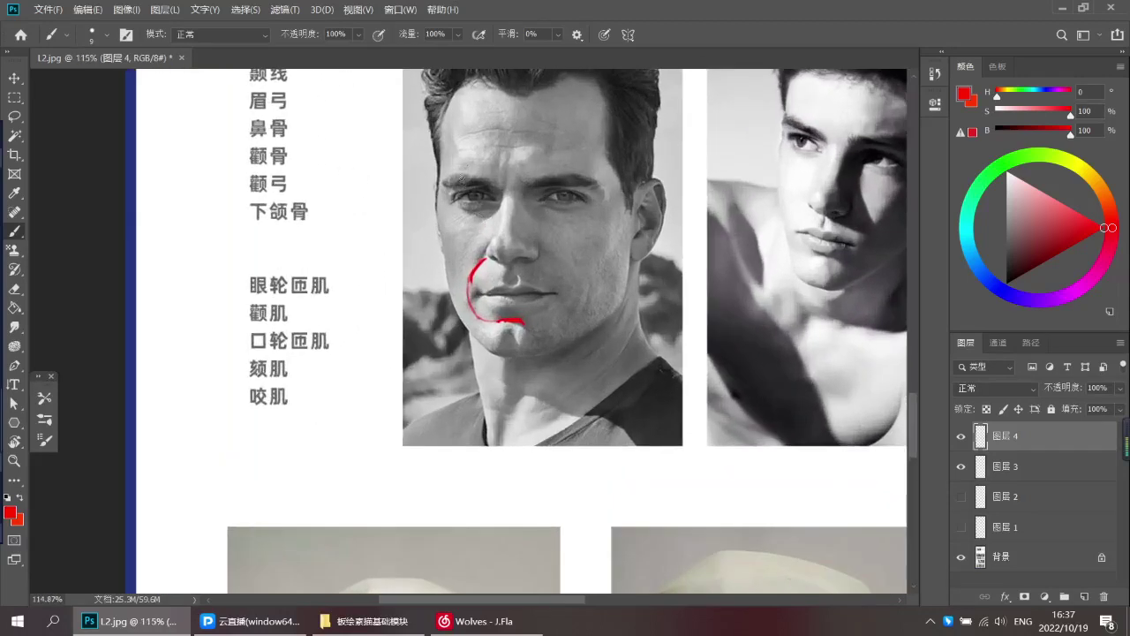
Try red circles around both of the first man's eyes, and undo them
{"action": "mouse_move", "coordinate": [450, 167]}
{"action": "left_mouse_down"}
{"action": "mouse_move", "coordinate": [440, 221]}
{"action": "mouse_move", "coordinate": [483, 227]}
{"action": "left_mouse_up"}
{"action": "key", "text": "ctrl+z"}
{"action": "mouse_move", "coordinate": [473, 166]}
{"action": "left_mouse_down"}
{"action": "mouse_move", "coordinate": [445, 235]}
{"action": "mouse_move", "coordinate": [496, 159]}
{"action": "left_mouse_up"}
{"action": "left_click_drag", "start_coordinate": [575, 230], "coordinate": [540, 166]}
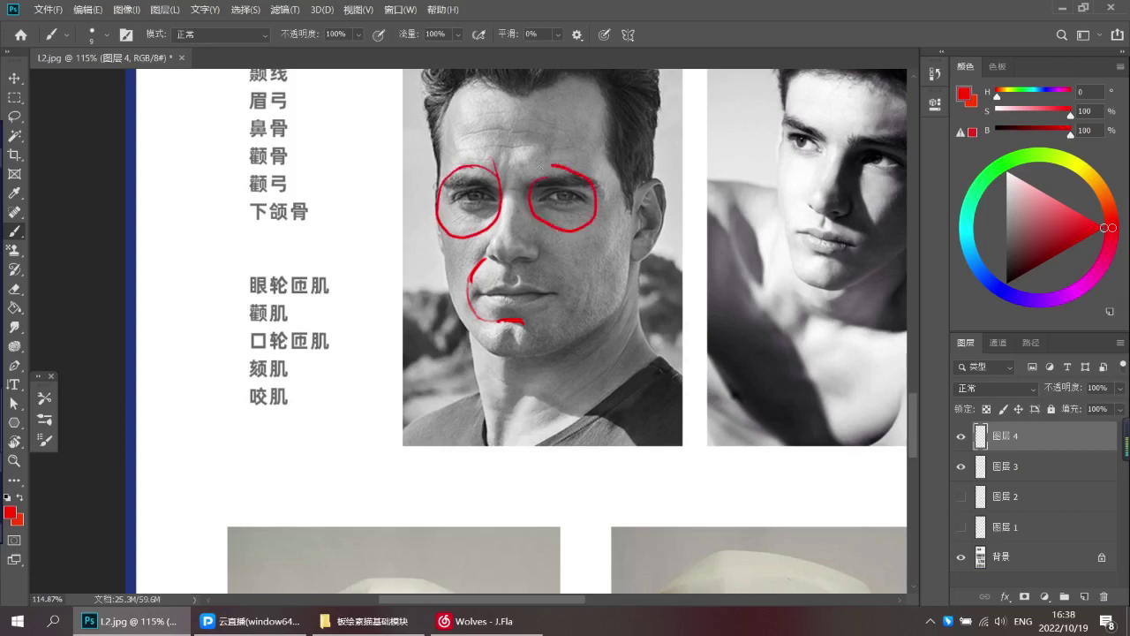
{"action": "key", "text": "ctrl+z"}
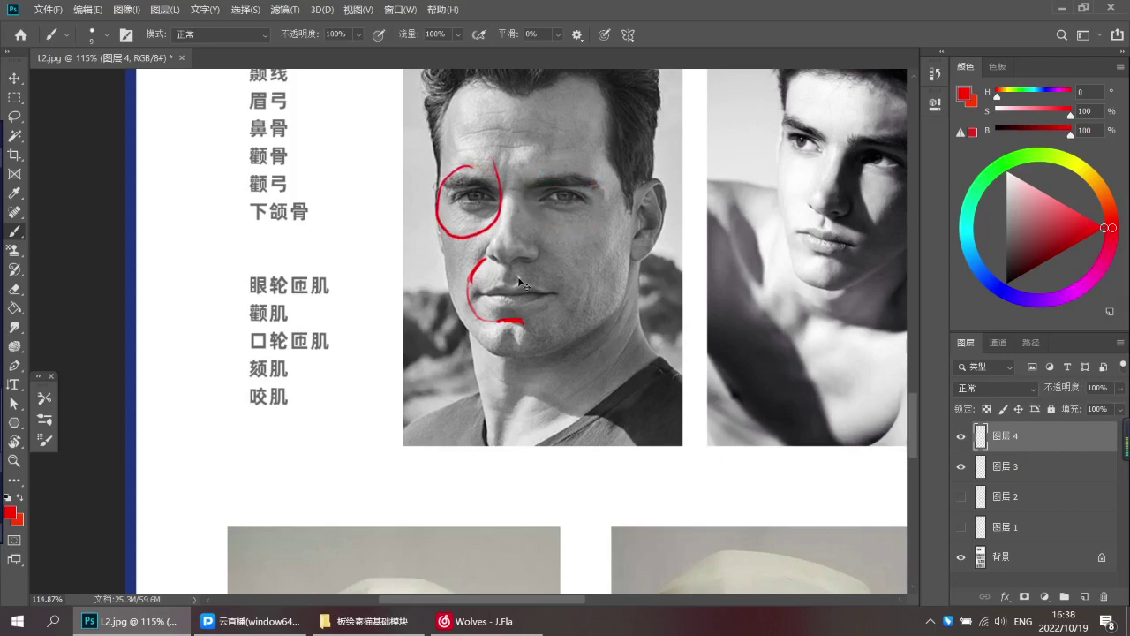
{"action": "key", "text": "ctrl+z"}
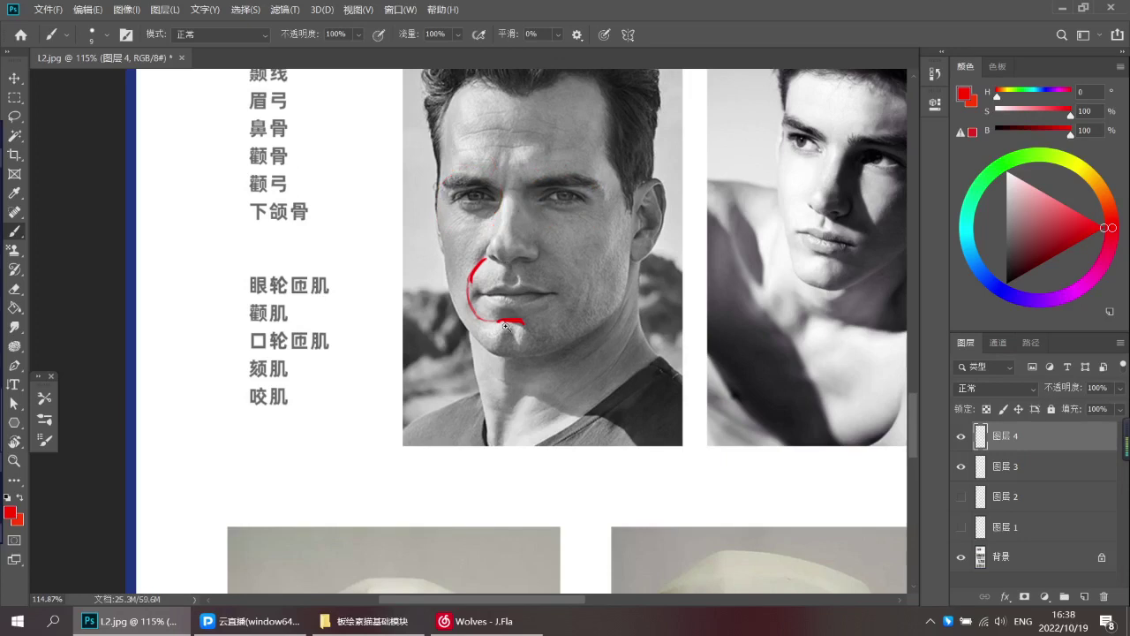
Thicken the existing red curve running from the first man's nose around the mouth corner to the chin
{"action": "scroll", "coordinate": [506, 325], "scroll_direction": "up", "scroll_amount": 2}
{"action": "left_click_drag", "start_coordinate": [461, 308], "coordinate": [471, 257]}
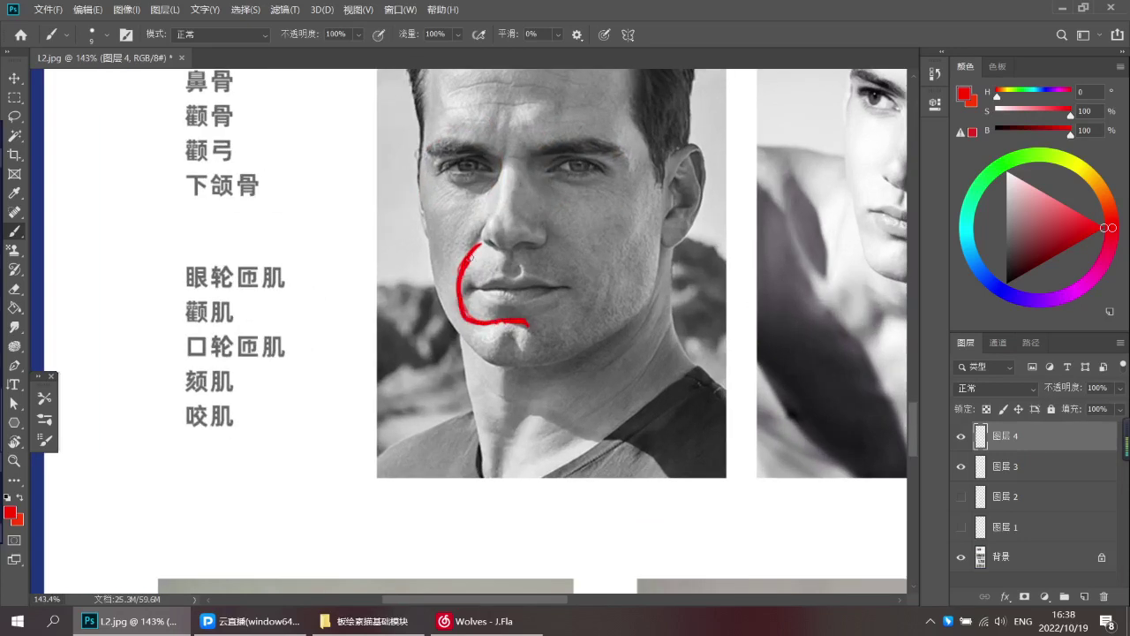
Try closing the red outline around the first man's mouth with a matching curve on the other side, and undo it
{"action": "left_click_drag", "start_coordinate": [552, 241], "coordinate": [577, 281]}
{"action": "key", "text": "ctrl+z"}
{"action": "left_click_drag", "start_coordinate": [549, 236], "coordinate": [579, 293]}
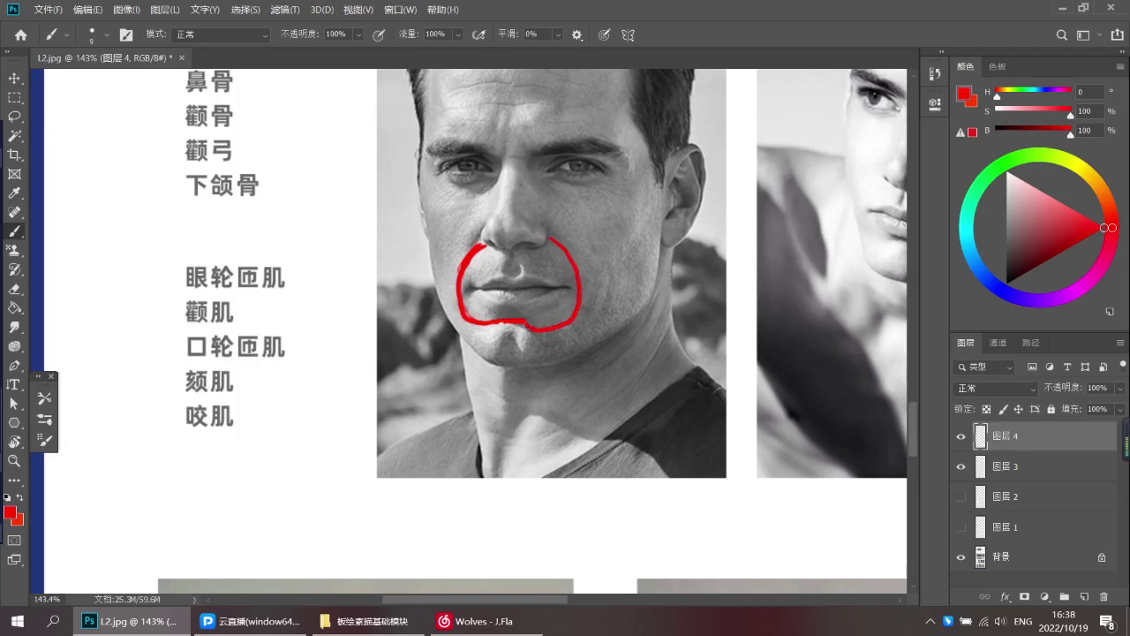
{"action": "scroll", "coordinate": [545, 294], "scroll_direction": "down", "scroll_amount": 2}
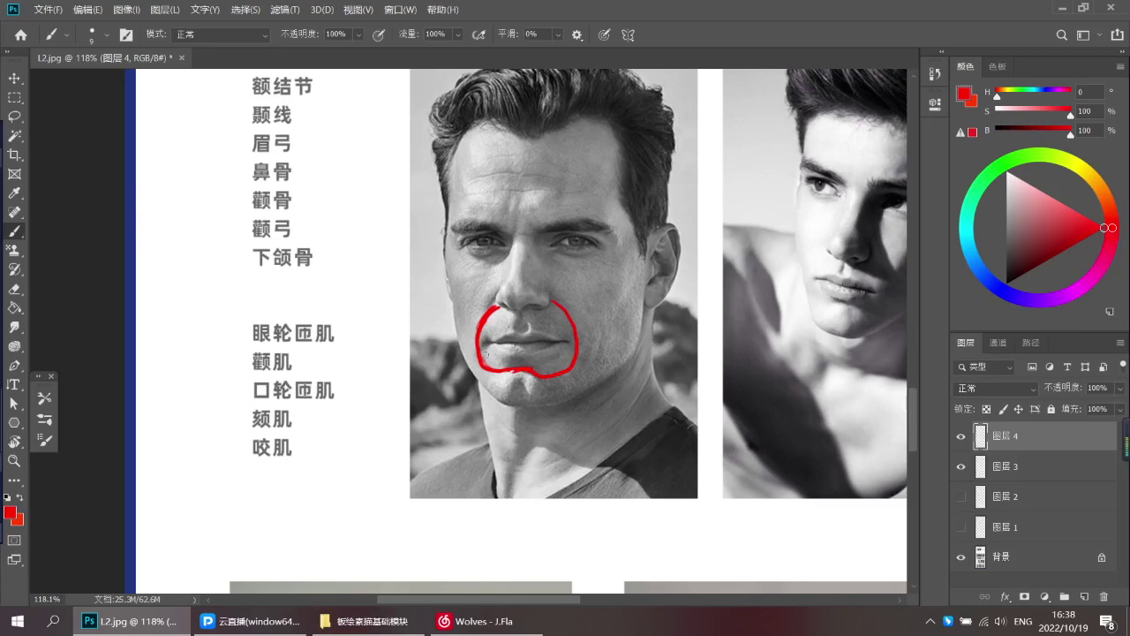
{"action": "key", "text": "ctrl+z"}
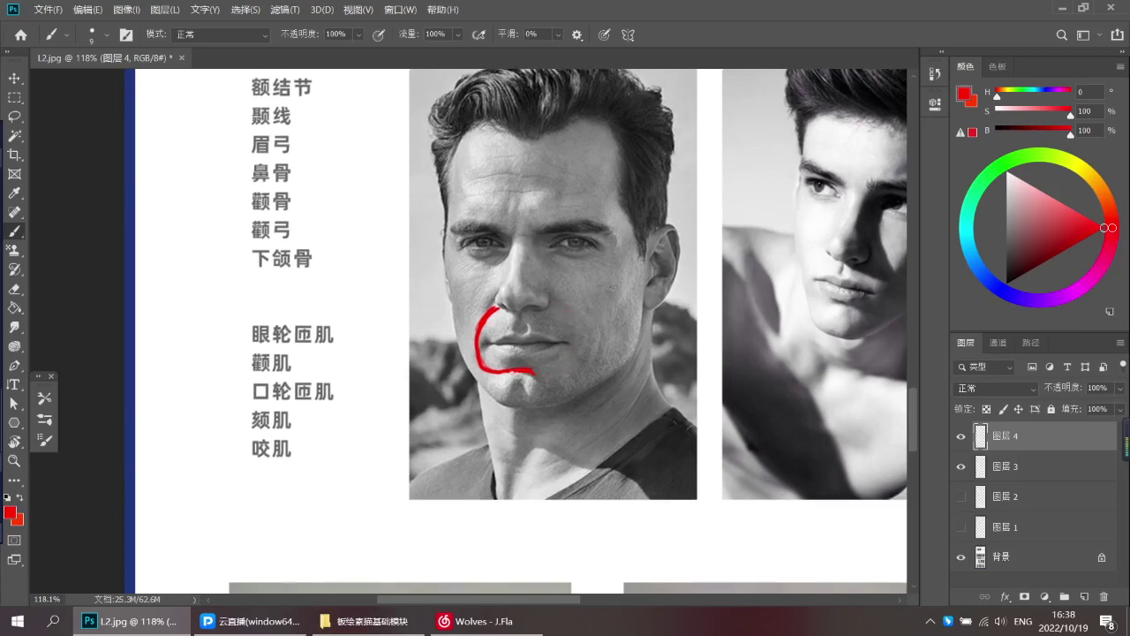
Try red strokes over the first man's cheek and jaw in front of the ear, and undo them
{"action": "left_click_drag", "start_coordinate": [632, 265], "coordinate": [609, 317]}
{"action": "key", "text": "ctrl+z"}
{"action": "key", "text": "ctrl+z"}
{"action": "scroll", "coordinate": [624, 291], "scroll_direction": "up", "scroll_amount": 3}
{"action": "mouse_move", "coordinate": [643, 270]}
{"action": "left_mouse_down"}
{"action": "mouse_move", "coordinate": [608, 336]}
{"action": "mouse_move", "coordinate": [636, 295]}
{"action": "mouse_move", "coordinate": [609, 291]}
{"action": "left_mouse_up"}
{"action": "key", "text": "ctrl+z"}
{"action": "key", "text": "ctrl+z"}
{"action": "key", "text": "ctrl+z"}
{"action": "scroll", "coordinate": [606, 309], "scroll_direction": "down", "scroll_amount": 2}
{"action": "scroll", "coordinate": [606, 310], "scroll_direction": "down", "scroll_amount": 1}
{"action": "scroll", "coordinate": [629, 277], "scroll_direction": "down", "scroll_amount": 1}
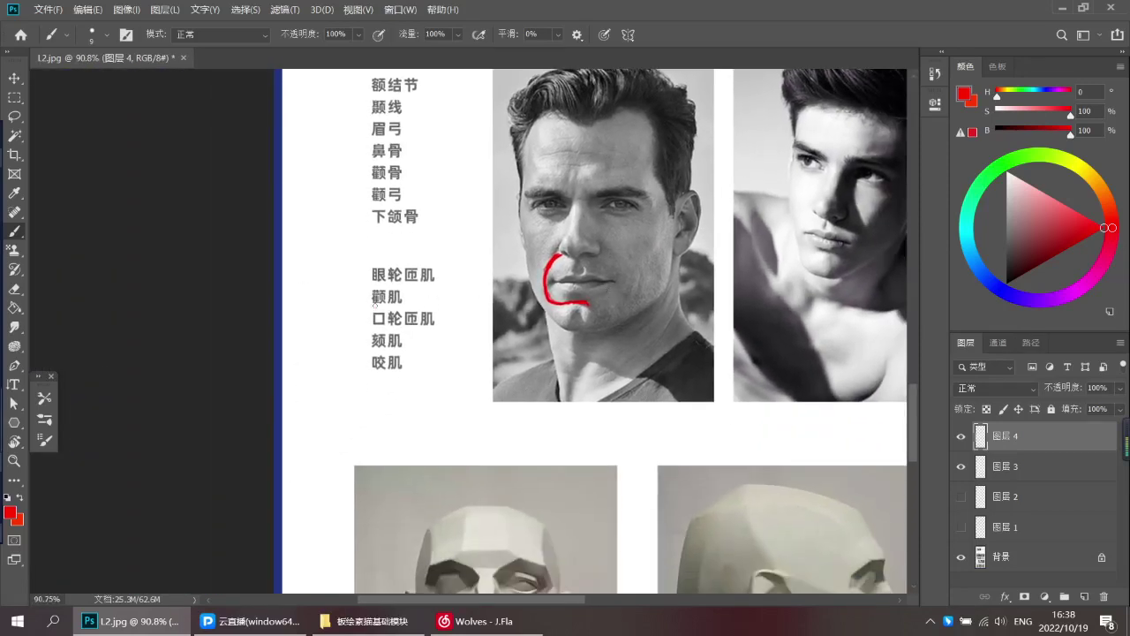
Try short red strokes near the first man's ear, chin and cheek, and underline the 颧肌 label in red
{"action": "left_click_drag", "start_coordinate": [658, 217], "coordinate": [667, 240]}
{"action": "key", "text": "ctrl+z"}
{"action": "left_click_drag", "start_coordinate": [578, 325], "coordinate": [585, 317]}
{"action": "left_click_drag", "start_coordinate": [504, 309], "coordinate": [539, 281]}
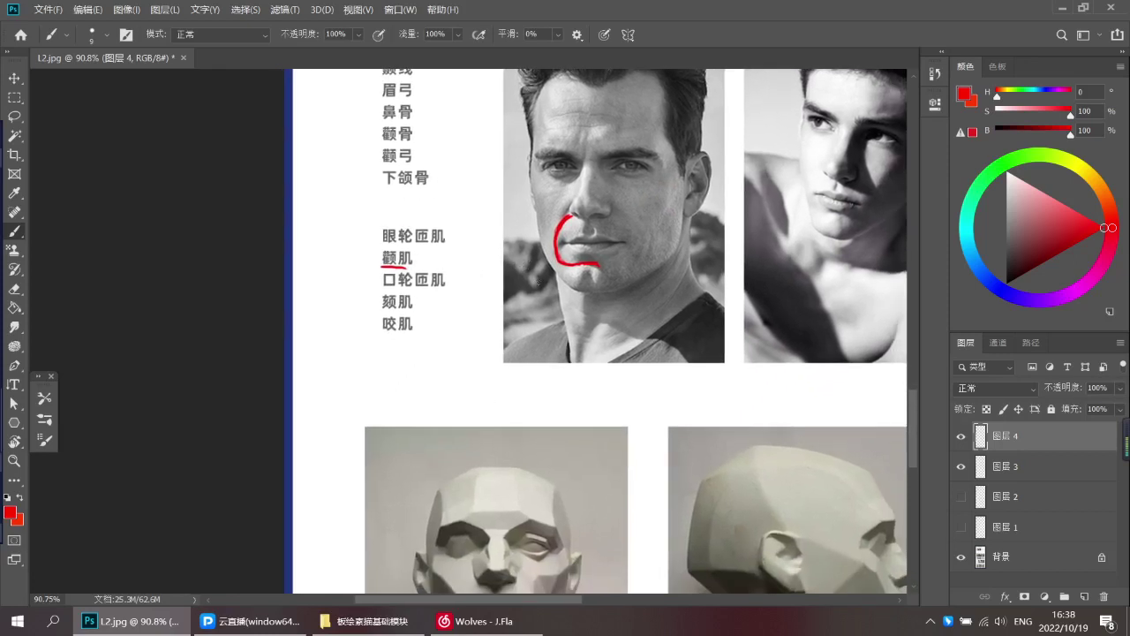
{"action": "mouse_move", "coordinate": [601, 296]}
{"action": "left_mouse_down"}
{"action": "mouse_move", "coordinate": [587, 288]}
{"action": "mouse_move", "coordinate": [608, 277]}
{"action": "left_mouse_up"}
{"action": "key", "text": "ctrl+z"}
Try red outlines from the first man's mouth corner up to the jaw in front of the ear, and undo them with the label underline
{"action": "left_click_drag", "start_coordinate": [668, 249], "coordinate": [632, 287]}
{"action": "scroll", "coordinate": [628, 250], "scroll_direction": "up", "scroll_amount": 1}
{"action": "mouse_move", "coordinate": [613, 234]}
{"action": "left_mouse_down"}
{"action": "mouse_move", "coordinate": [607, 294]}
{"action": "mouse_move", "coordinate": [636, 212]}
{"action": "left_mouse_up"}
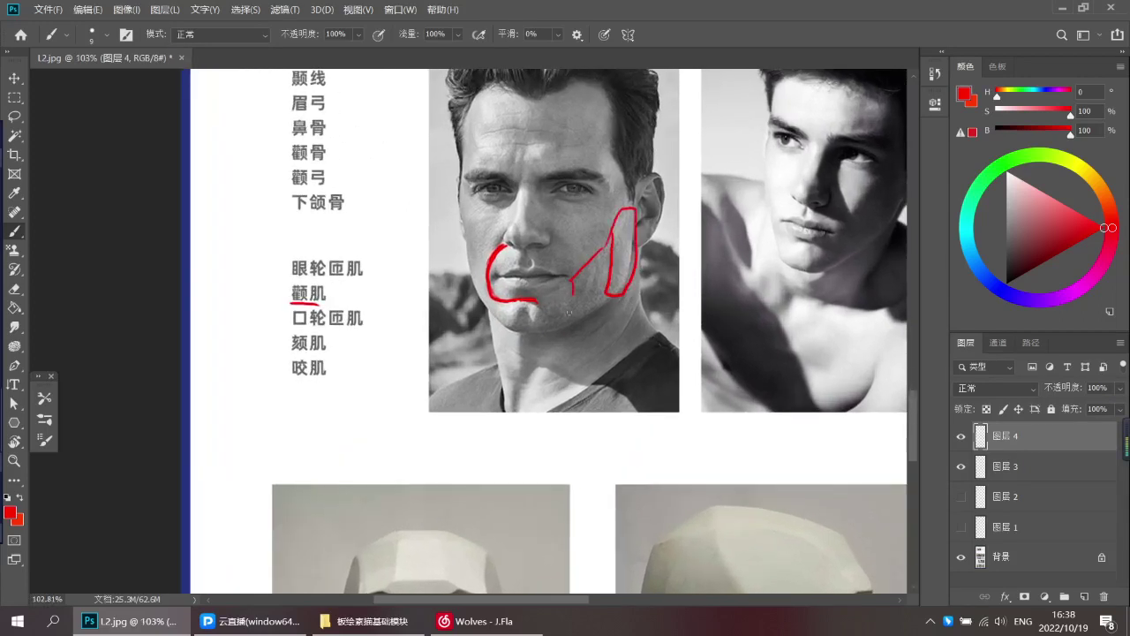
{"action": "key", "text": "ctrl+z"}
{"action": "key", "text": "ctrl+z"}
{"action": "key", "text": "ctrl+z"}
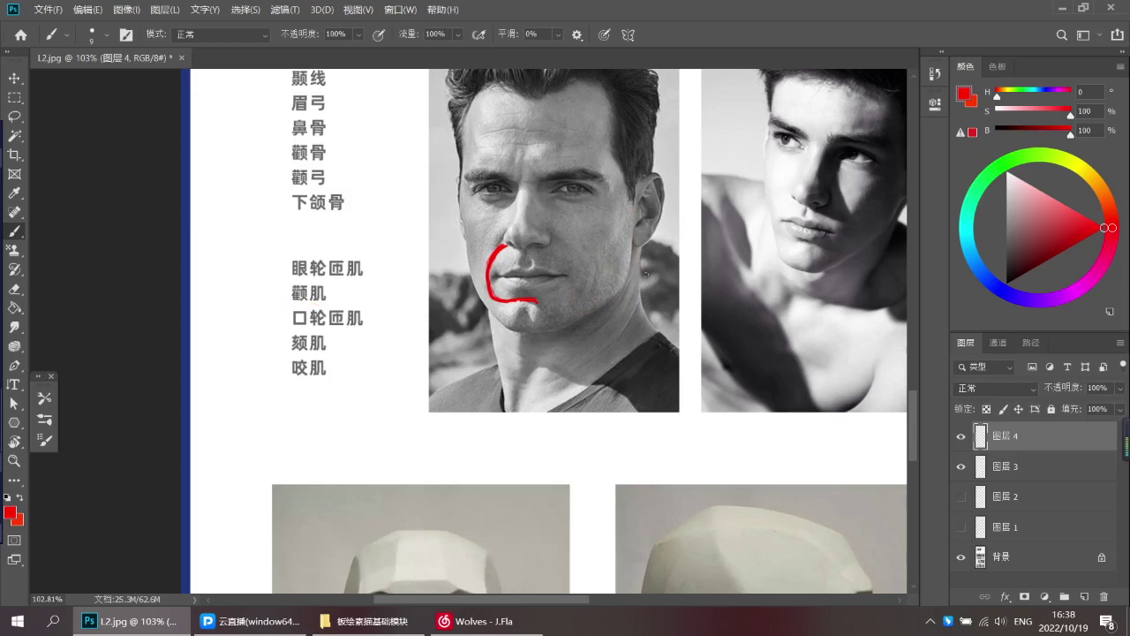
{"action": "scroll", "coordinate": [630, 278], "scroll_direction": "down", "scroll_amount": 1}
{"action": "scroll", "coordinate": [630, 278], "scroll_direction": "down", "scroll_amount": 1}
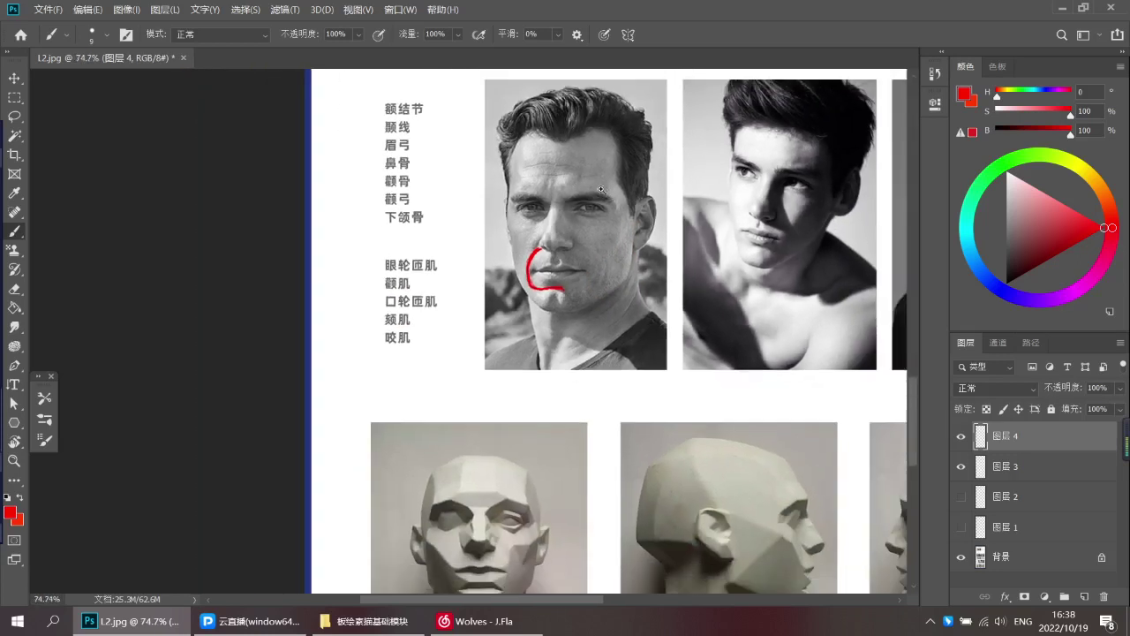
Draw a narrow vertical red loop just above the inner end of the first man's eyebrow, undoing the matching stroke beside it
{"action": "scroll", "coordinate": [552, 189], "scroll_direction": "up", "scroll_amount": 2}
{"action": "mouse_move", "coordinate": [547, 168]}
{"action": "left_mouse_down"}
{"action": "mouse_move", "coordinate": [542, 206]}
{"action": "mouse_move", "coordinate": [551, 169]}
{"action": "left_mouse_up"}
{"action": "mouse_move", "coordinate": [565, 177]}
{"action": "left_mouse_down"}
{"action": "mouse_move", "coordinate": [567, 191]}
{"action": "mouse_move", "coordinate": [575, 175]}
{"action": "mouse_move", "coordinate": [576, 203]}
{"action": "left_mouse_up"}
{"action": "key", "text": "ctrl+z"}
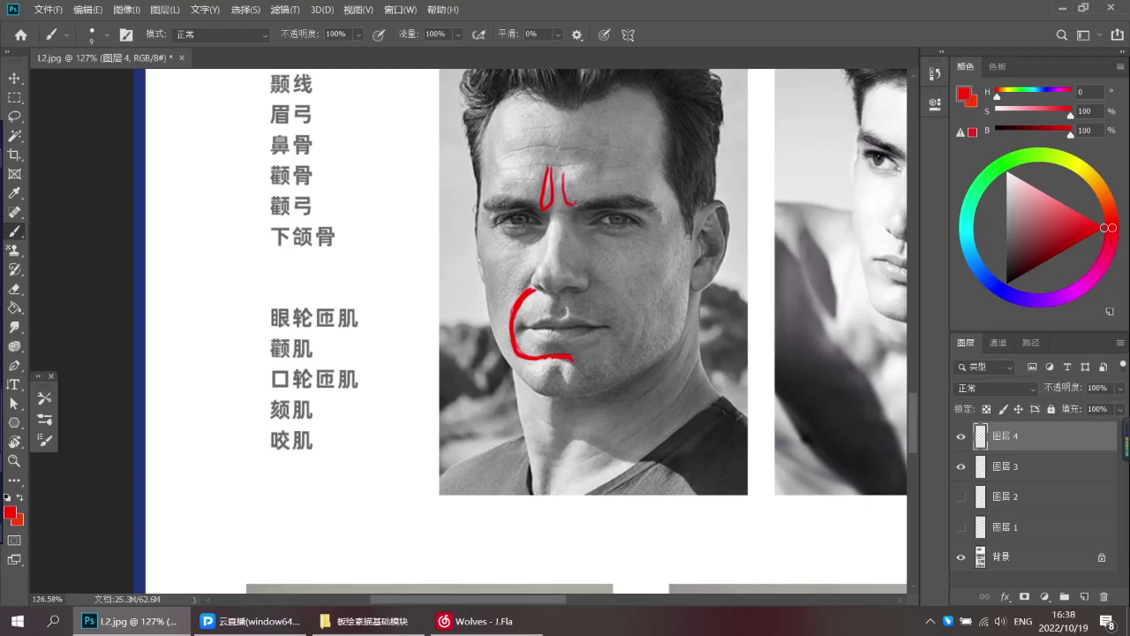
{"action": "key", "text": "ctrl+z"}
{"action": "key", "text": "ctrl+z"}
{"action": "scroll", "coordinate": [634, 239], "scroll_direction": "down", "scroll_amount": 3}
Try red strokes over the muscle chart's front face and beside the muscle name list, and undo them
{"action": "scroll", "coordinate": [631, 194], "scroll_direction": "up", "scroll_amount": 5}
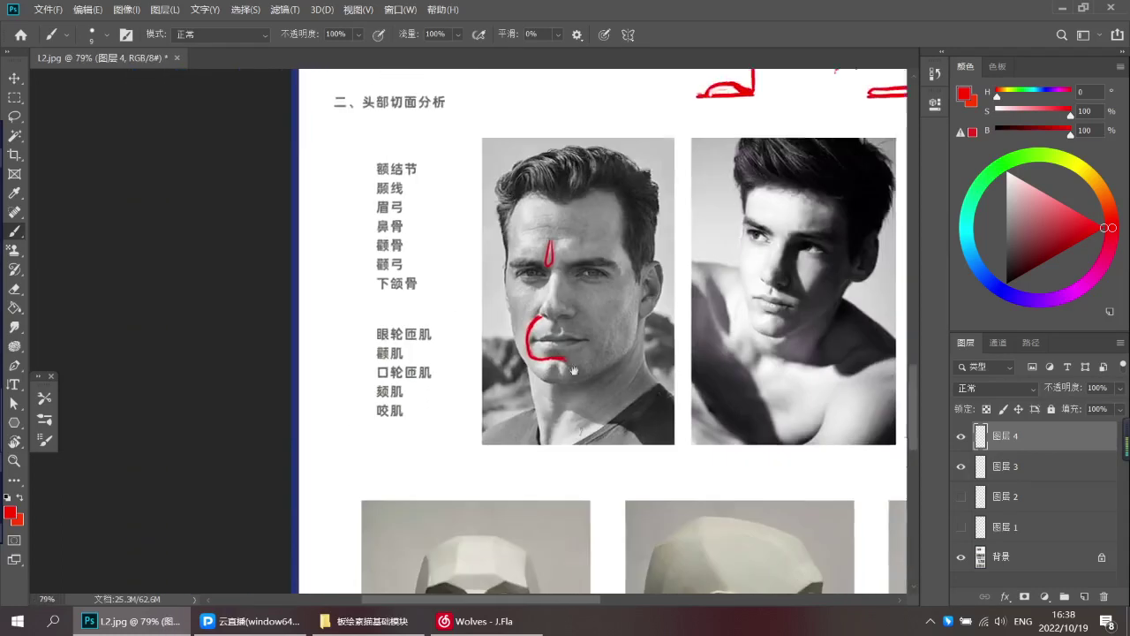
{"action": "scroll", "coordinate": [630, 155], "scroll_direction": "up", "scroll_amount": 1}
{"action": "left_click_drag", "start_coordinate": [610, 218], "coordinate": [583, 164]}
{"action": "key", "text": "ctrl+z"}
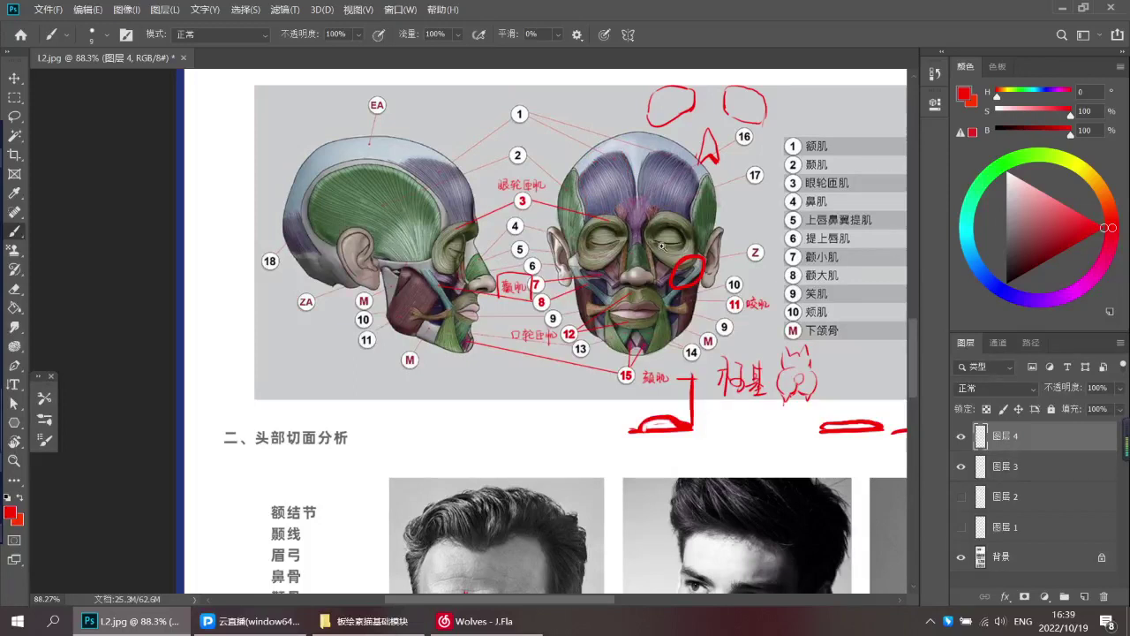
{"action": "scroll", "coordinate": [665, 267], "scroll_direction": "up", "scroll_amount": 2}
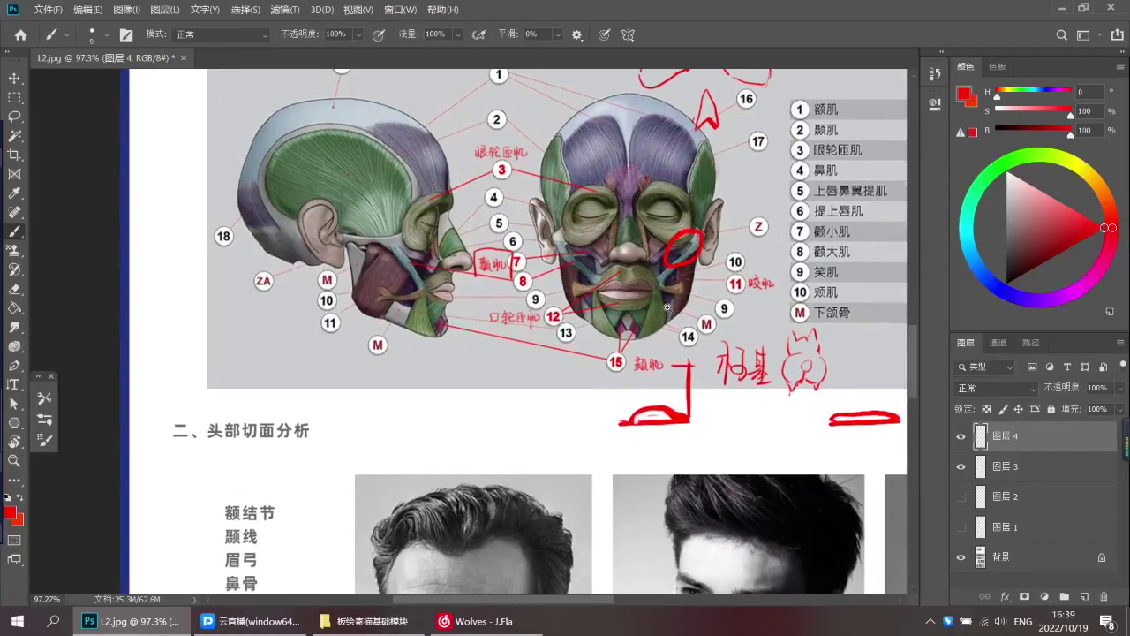
{"action": "left_click_drag", "start_coordinate": [658, 309], "coordinate": [630, 311]}
{"action": "left_click_drag", "start_coordinate": [539, 552], "coordinate": [627, 260]}
{"action": "scroll", "coordinate": [557, 351], "scroll_direction": "down", "scroll_amount": 5}
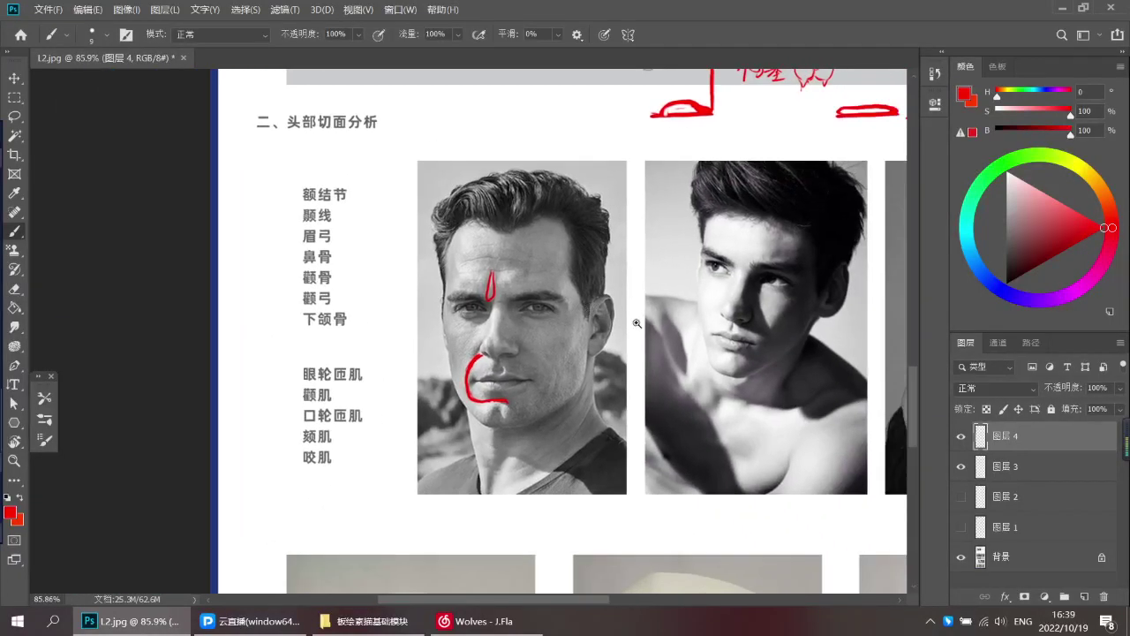
{"action": "left_click_drag", "start_coordinate": [279, 359], "coordinate": [281, 476]}
{"action": "key", "text": "ctrl+z"}
{"action": "key", "text": "ctrl+z"}
Hide the annotation layers 图层 4 and 图层 3 to clear the red marks from the references
{"action": "left_click", "coordinate": [961, 435]}
{"action": "left_click", "coordinate": [961, 466]}
{"action": "mouse_move", "coordinate": [653, 385]}
{"action": "left_mouse_down"}
{"action": "mouse_move", "coordinate": [513, 365]}
{"action": "mouse_move", "coordinate": [521, 498]}
{"action": "left_mouse_up"}
{"action": "left_click_drag", "start_coordinate": [523, 325], "coordinate": [526, 493]}
{"action": "left_click_drag", "start_coordinate": [530, 401], "coordinate": [548, 295]}
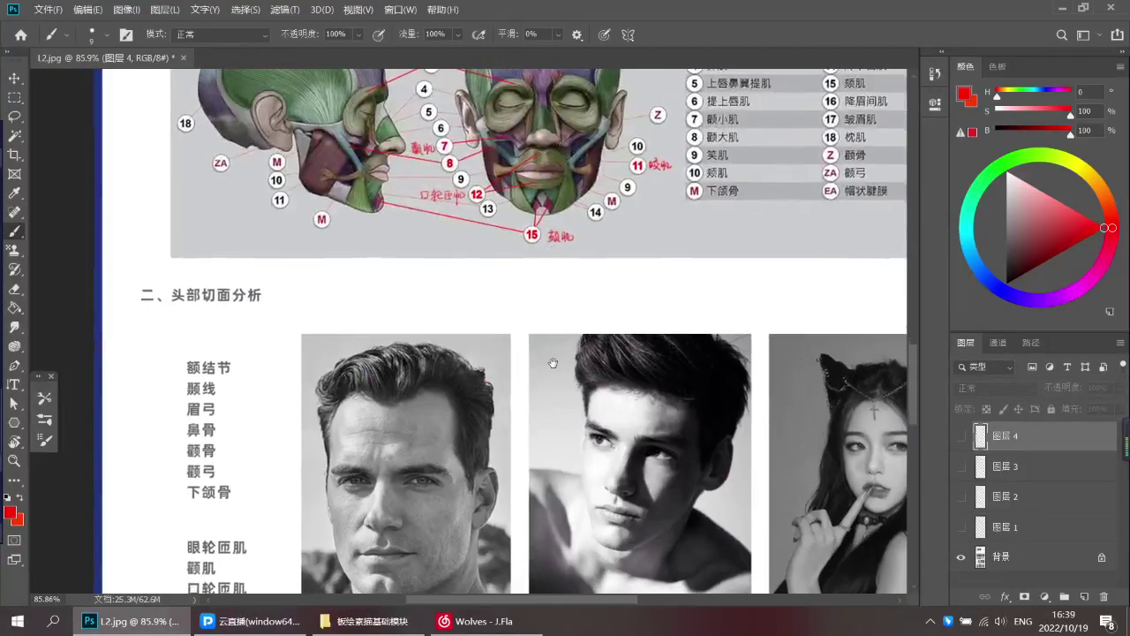
{"action": "left_click_drag", "start_coordinate": [553, 363], "coordinate": [597, 213]}
{"action": "left_click_drag", "start_coordinate": [478, 398], "coordinate": [337, 378]}
Dock the floating tool presets and brush panel group with the collapsed panels beside the canvas
{"action": "left_click", "coordinate": [44, 398]}
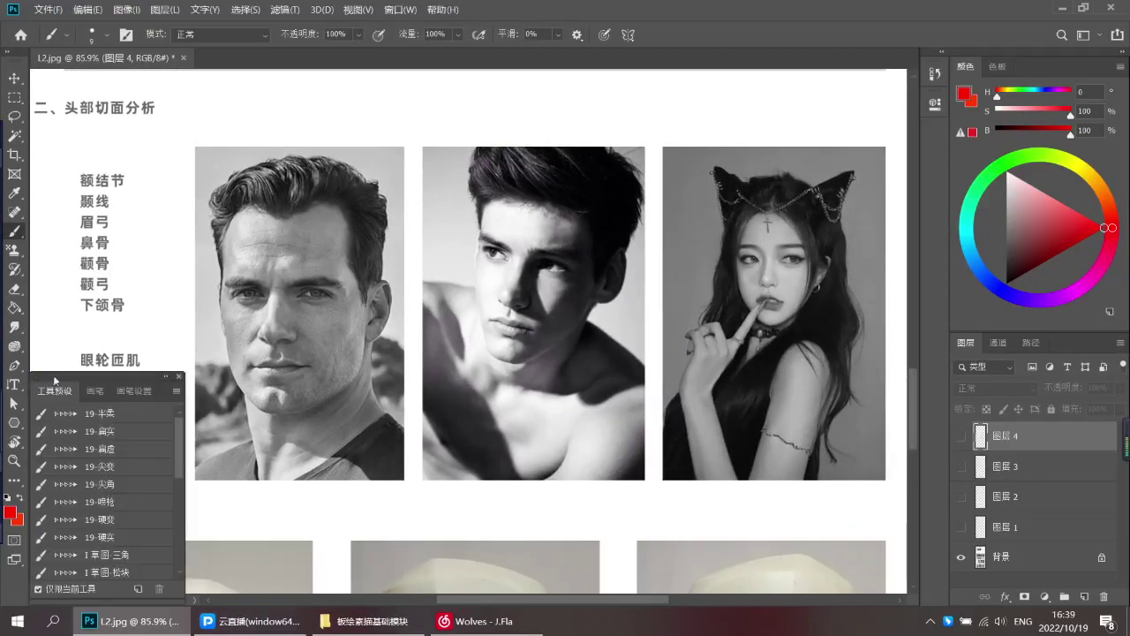
{"action": "left_click_drag", "start_coordinate": [89, 378], "coordinate": [935, 141]}
Add a new blank layer above 图层 4 for annotating the portraits
{"action": "scroll", "coordinate": [610, 282], "scroll_direction": "down", "scroll_amount": 1}
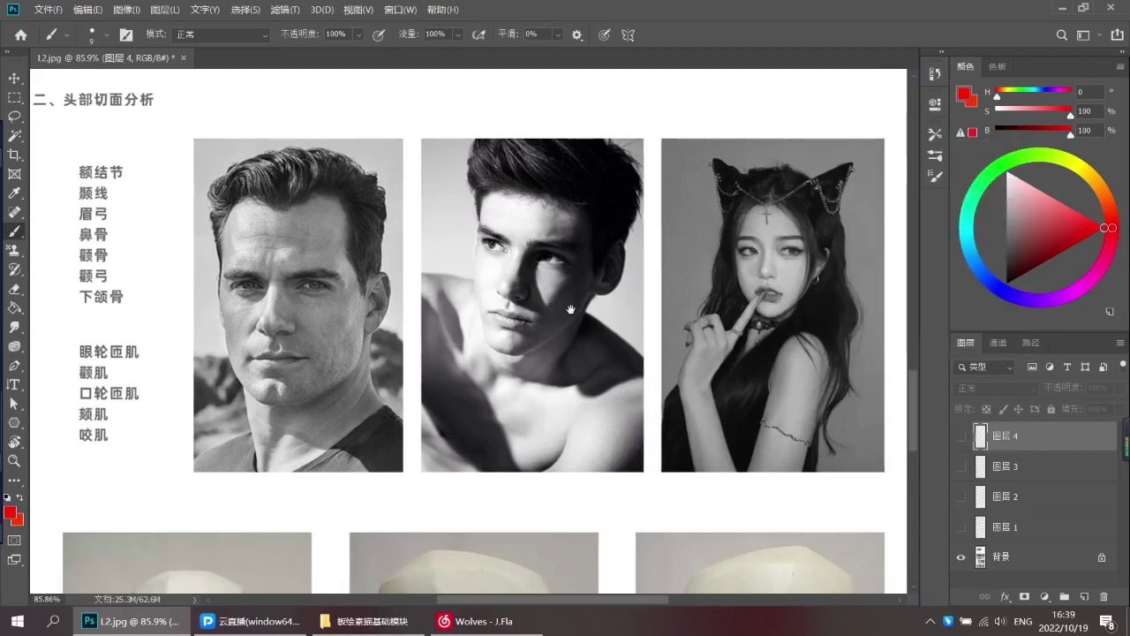
{"action": "left_click_drag", "start_coordinate": [572, 296], "coordinate": [566, 285]}
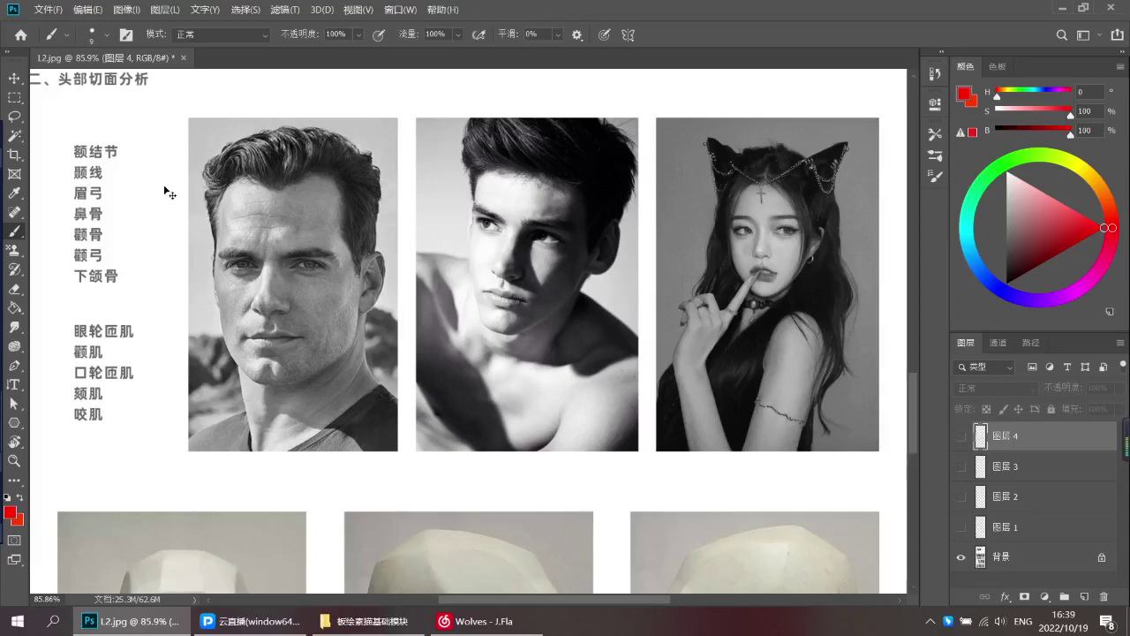
{"action": "key", "text": "ctrl+shift+alt+n"}
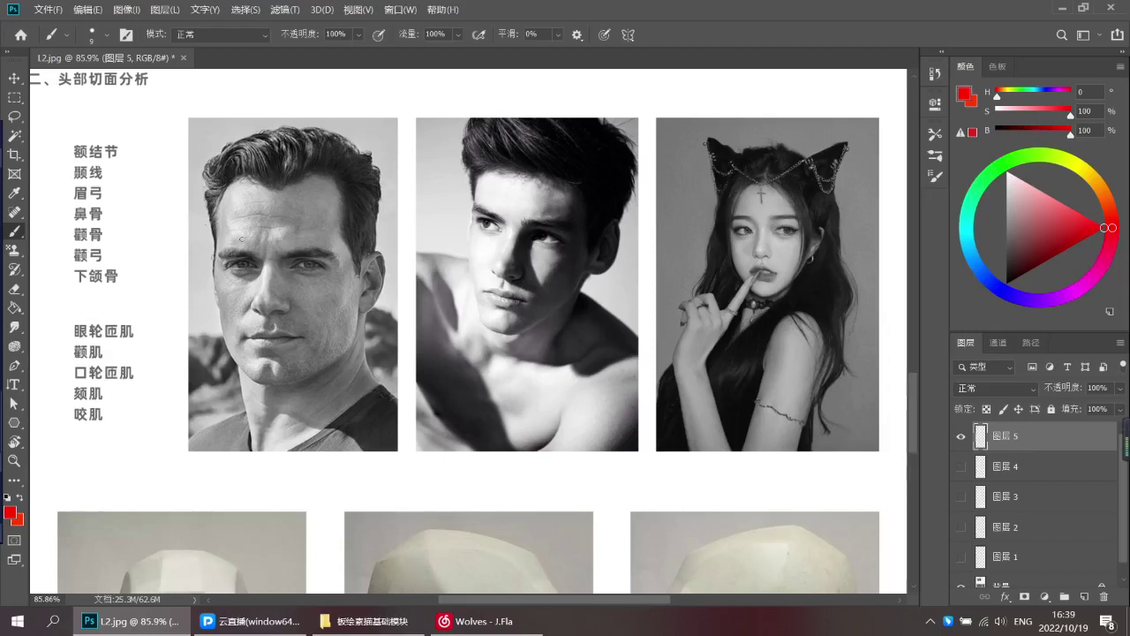
Try red marks on the first man's forehead, and undo them
{"action": "mouse_move", "coordinate": [231, 192]}
{"action": "left_mouse_down"}
{"action": "mouse_move", "coordinate": [243, 231]}
{"action": "mouse_move", "coordinate": [258, 219]}
{"action": "left_mouse_up"}
{"action": "key", "text": "ctrl+z"}
{"action": "key", "text": "ctrl+z"}
{"action": "scroll", "coordinate": [255, 191], "scroll_direction": "up", "scroll_amount": 3}
{"action": "key", "text": "ctrl+z"}
Try underlining the 颞线 label in red, and undo it
{"action": "mouse_move", "coordinate": [659, 218]}
{"action": "left_mouse_down"}
{"action": "mouse_move", "coordinate": [633, 207]}
{"action": "mouse_move", "coordinate": [654, 215]}
{"action": "left_mouse_up"}
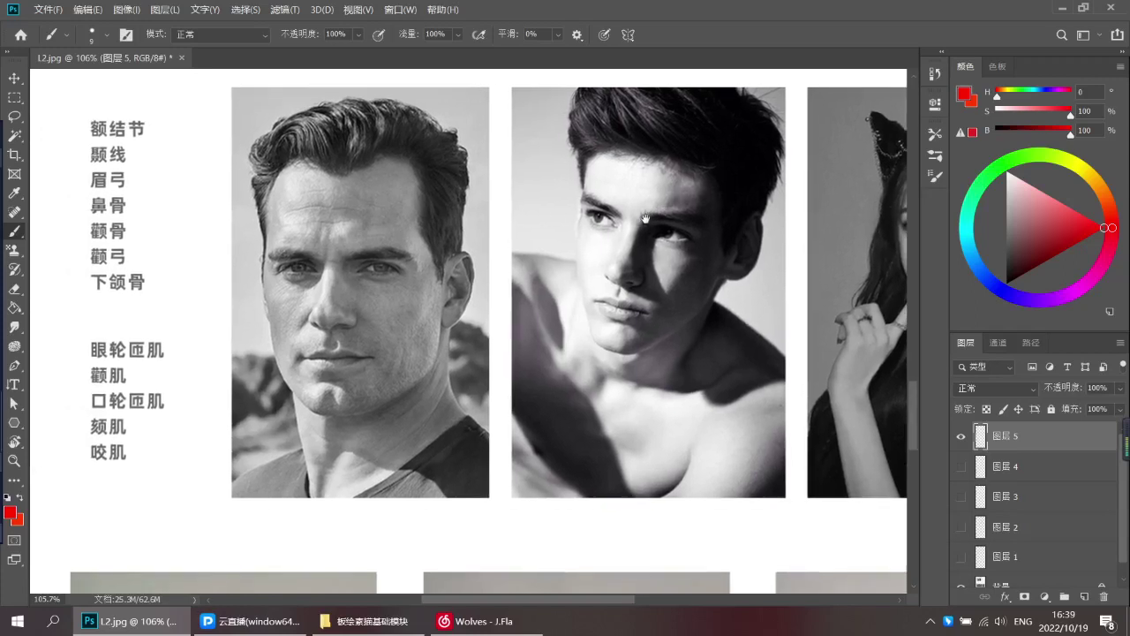
{"action": "left_click_drag", "start_coordinate": [432, 220], "coordinate": [425, 218]}
{"action": "scroll", "coordinate": [425, 218], "scroll_direction": "down", "scroll_amount": 1}
{"action": "left_click_drag", "start_coordinate": [112, 167], "coordinate": [159, 167]}
{"action": "key", "text": "ctrl+z"}
Try a red temporal line from the first man's hairline down past the eyebrow, and undo it
{"action": "mouse_move", "coordinate": [417, 170]}
{"action": "left_mouse_down"}
{"action": "mouse_move", "coordinate": [405, 235]}
{"action": "mouse_move", "coordinate": [405, 224]}
{"action": "mouse_move", "coordinate": [420, 256]}
{"action": "left_mouse_up"}
{"action": "key", "text": "ctrl+z"}
{"action": "key", "text": "ctrl+z"}
{"action": "left_click_drag", "start_coordinate": [418, 165], "coordinate": [409, 233]}
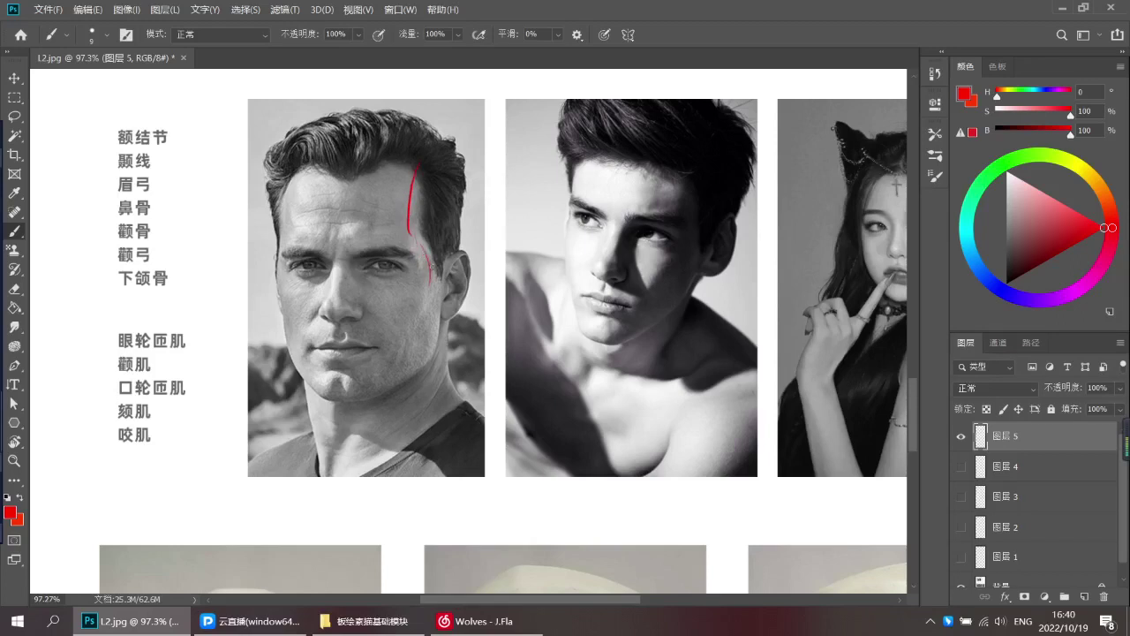
{"action": "key", "text": "ctrl+z"}
{"action": "key", "text": "ctrl+z"}
{"action": "key", "text": "ctrl+z"}
Draw a red line across the second man's forehead with a slanted stroke at the temple side, undoing the extra stroke
{"action": "mouse_move", "coordinate": [689, 173]}
{"action": "left_mouse_down"}
{"action": "mouse_move", "coordinate": [671, 211]}
{"action": "mouse_move", "coordinate": [676, 196]}
{"action": "mouse_move", "coordinate": [700, 205]}
{"action": "left_mouse_up"}
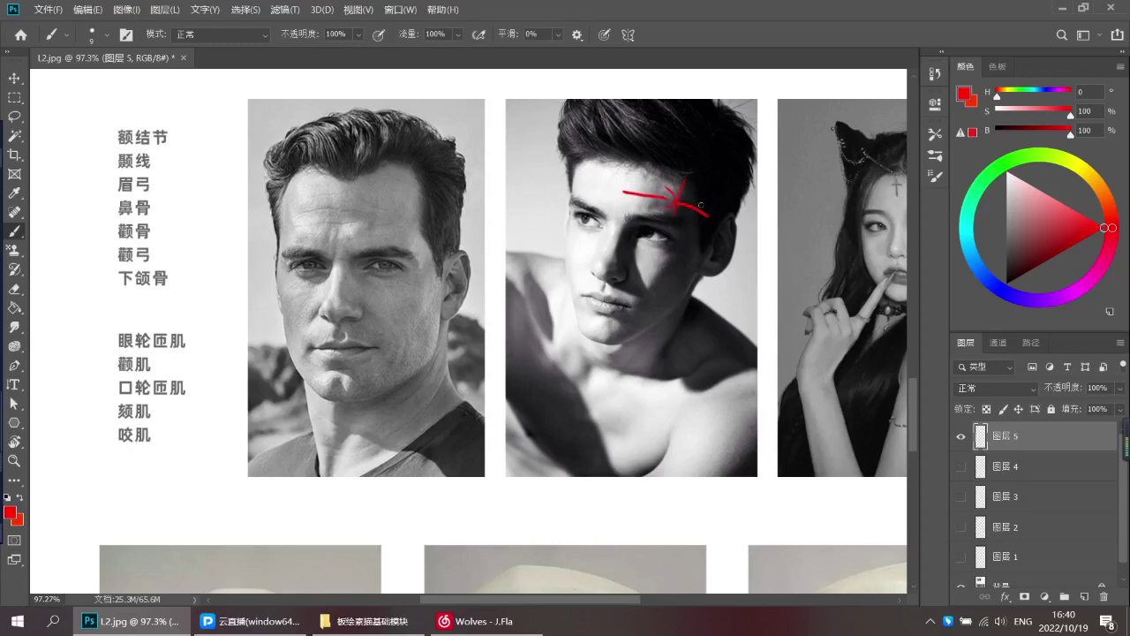
{"action": "key", "text": "ctrl+z"}
Try a red line along the first man's eyebrow ending in a dot at its outer end, and undo the marks
{"action": "mouse_move", "coordinate": [413, 178]}
{"action": "left_mouse_down"}
{"action": "mouse_move", "coordinate": [402, 250]}
{"action": "mouse_move", "coordinate": [421, 257]}
{"action": "mouse_move", "coordinate": [410, 245]}
{"action": "mouse_move", "coordinate": [340, 248]}
{"action": "left_mouse_up"}
{"action": "key", "text": "ctrl+z"}
{"action": "scroll", "coordinate": [406, 252], "scroll_direction": "up", "scroll_amount": 5}
{"action": "key", "text": "ctrl+z"}
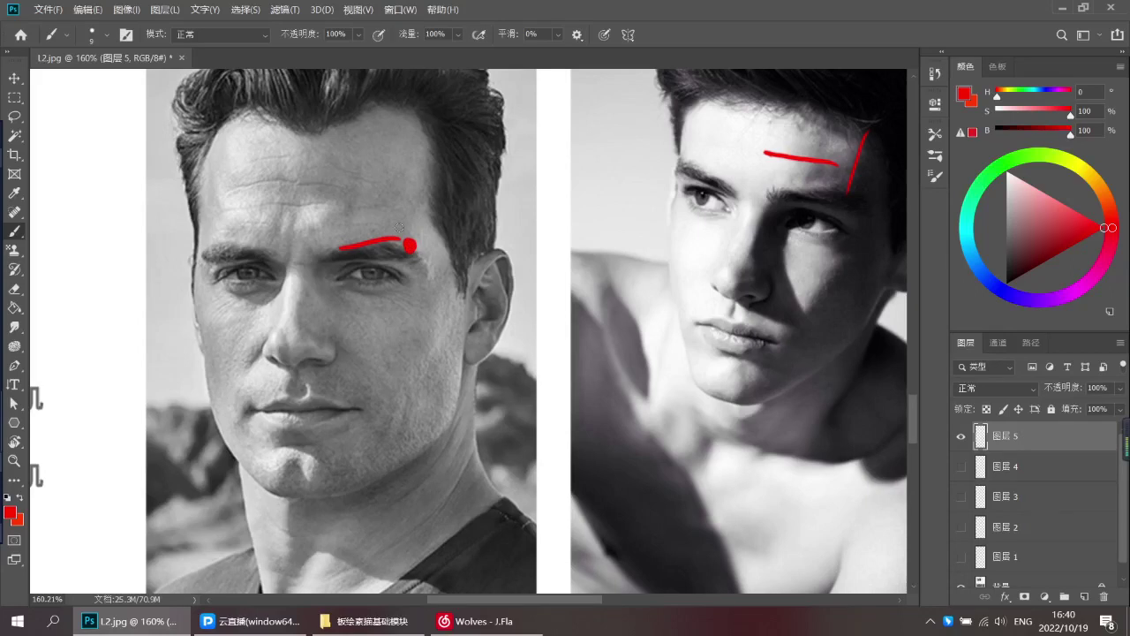
{"action": "key", "text": "ctrl+z"}
Try a red line from the first man's outer eyebrow up the temple to the hairline, and undo it
{"action": "scroll", "coordinate": [411, 248], "scroll_direction": "down", "scroll_amount": 2}
{"action": "right_click", "coordinate": [412, 215]}
{"action": "left_click_drag", "start_coordinate": [409, 246], "coordinate": [433, 166]}
{"action": "left_click", "coordinate": [442, 194]}
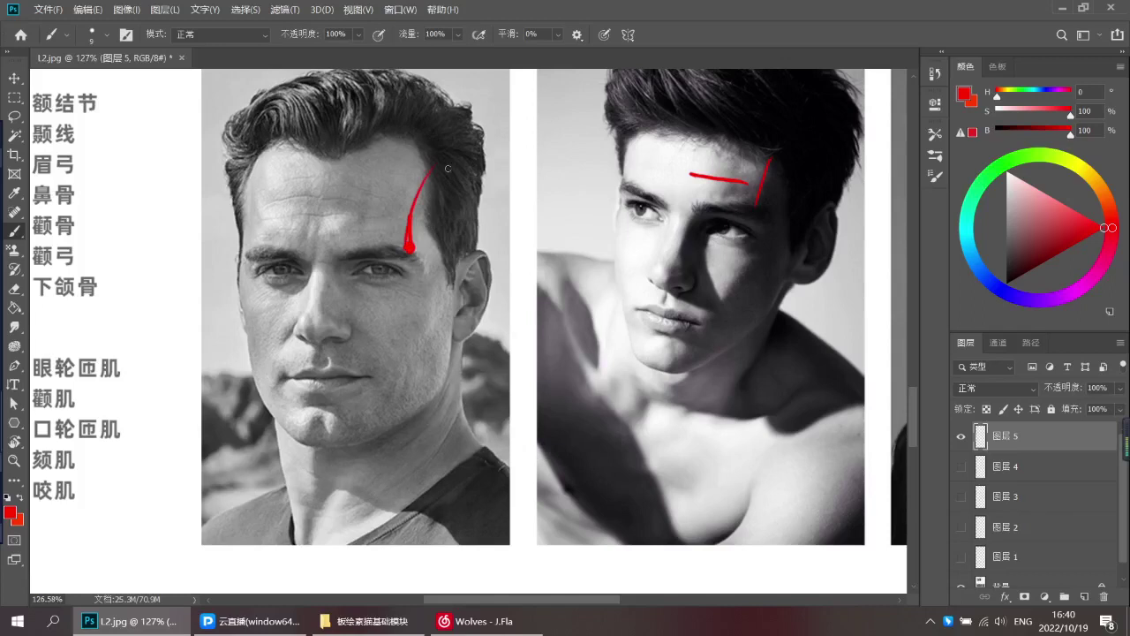
{"action": "key", "text": "ctrl+z"}
{"action": "scroll", "coordinate": [431, 232], "scroll_direction": "down", "scroll_amount": 3}
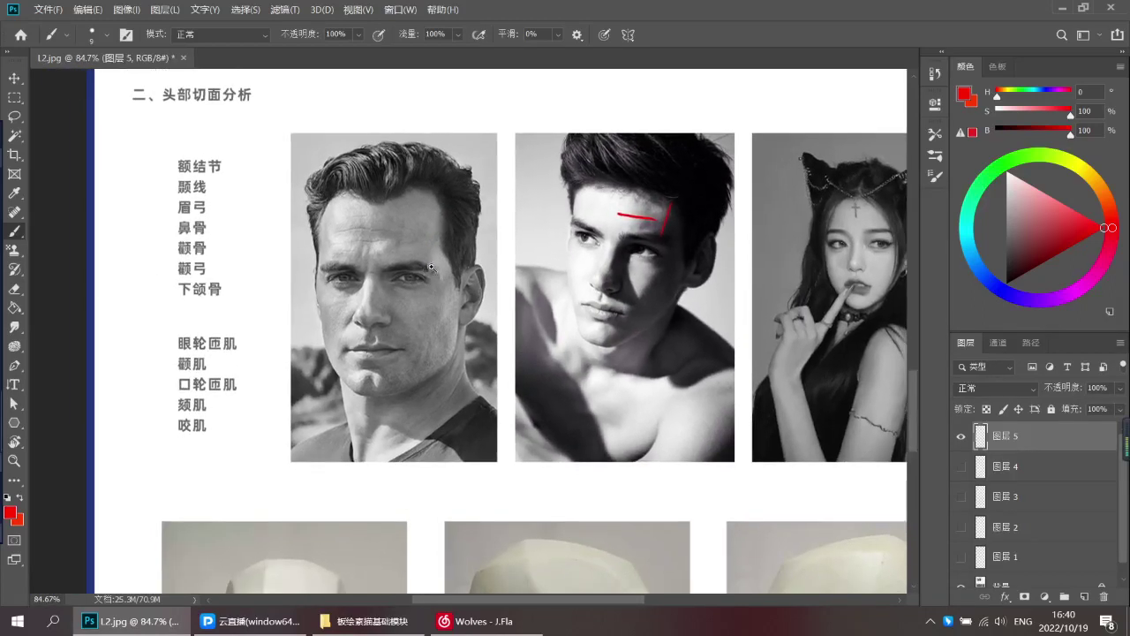
Try a red circle around one of the first man's eyes and a stroke above the other, and undo them
{"action": "scroll", "coordinate": [415, 287], "scroll_direction": "up", "scroll_amount": 2}
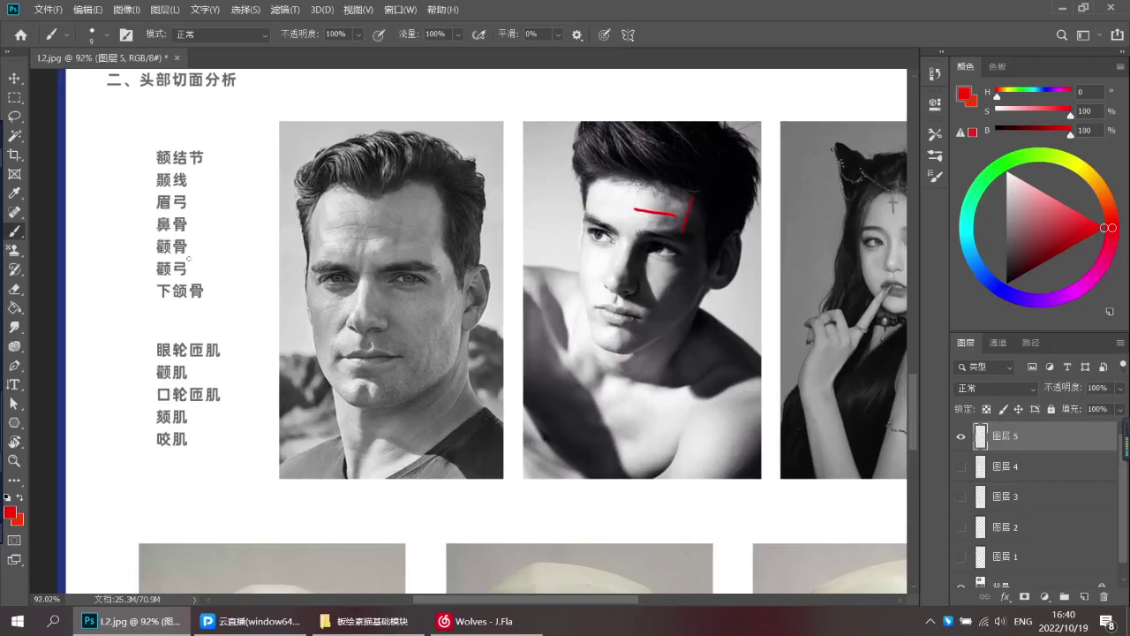
{"action": "scroll", "coordinate": [265, 247], "scroll_direction": "up", "scroll_amount": 2}
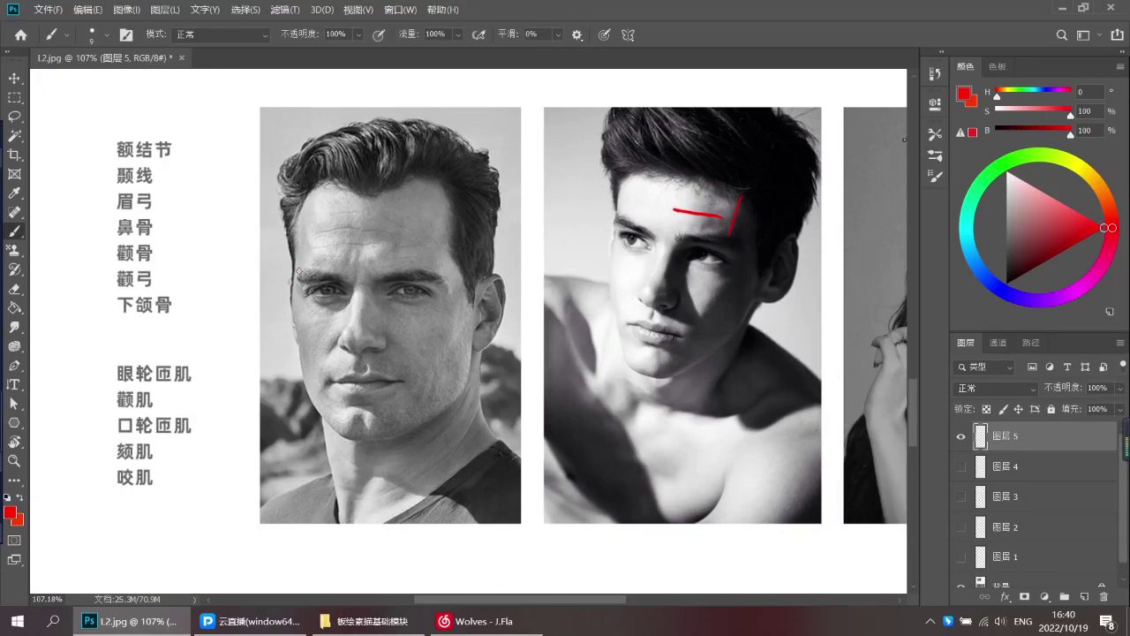
{"action": "mouse_move", "coordinate": [299, 271]}
{"action": "left_mouse_down"}
{"action": "mouse_move", "coordinate": [335, 264]}
{"action": "mouse_move", "coordinate": [358, 279]}
{"action": "left_mouse_up"}
{"action": "mouse_move", "coordinate": [338, 317]}
{"action": "left_mouse_down"}
{"action": "mouse_move", "coordinate": [298, 314]}
{"action": "mouse_move", "coordinate": [301, 275]}
{"action": "left_mouse_up"}
{"action": "left_click_drag", "start_coordinate": [375, 280], "coordinate": [422, 269]}
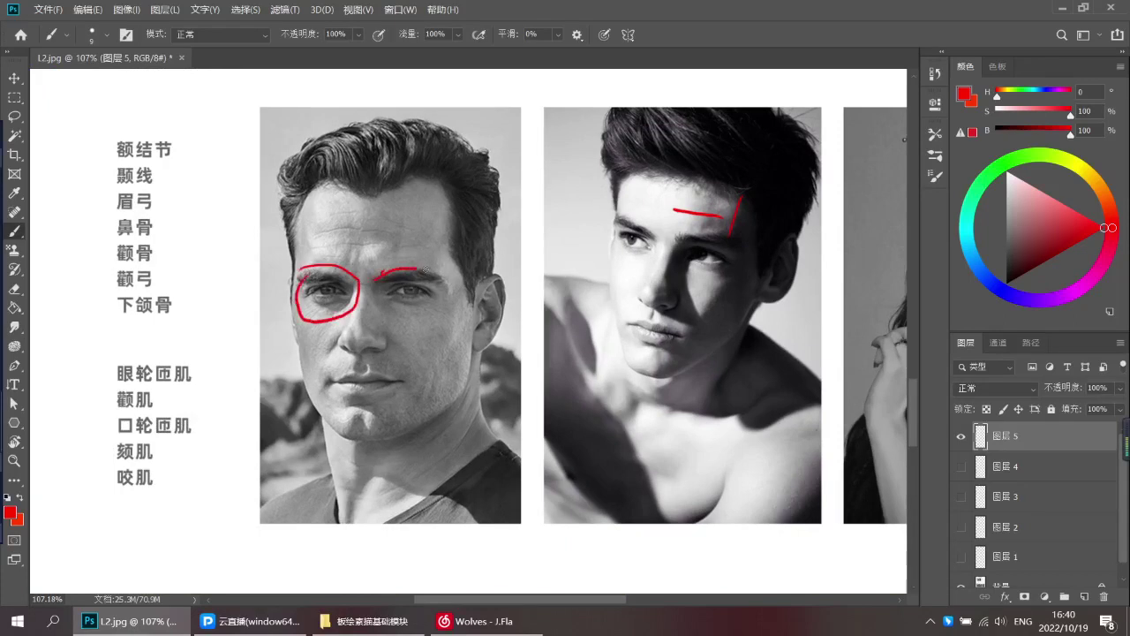
{"action": "key", "text": "ctrl+z"}
{"action": "scroll", "coordinate": [381, 308], "scroll_direction": "up", "scroll_amount": 2}
{"action": "key", "text": "ctrl+z"}
{"action": "scroll", "coordinate": [381, 308], "scroll_direction": "up", "scroll_amount": 3}
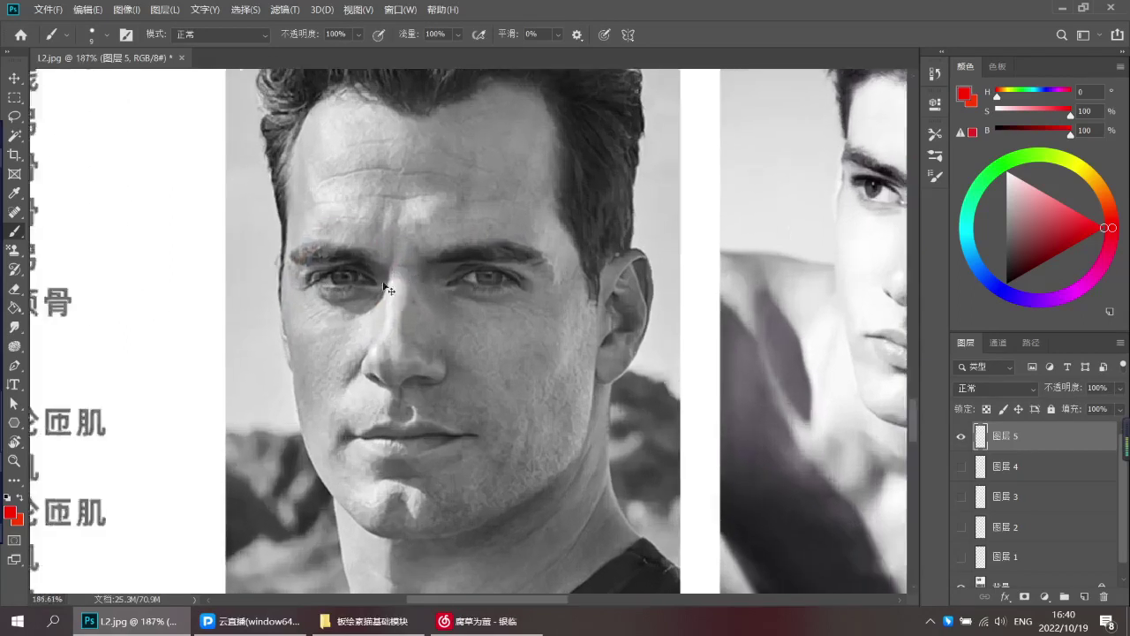
Try red outlines around both of the first man's eye sockets with a horizontal line through the eyes, and undo them
{"action": "mouse_move", "coordinate": [296, 250]}
{"action": "left_mouse_down"}
{"action": "mouse_move", "coordinate": [295, 322]}
{"action": "mouse_move", "coordinate": [349, 317]}
{"action": "mouse_move", "coordinate": [385, 274]}
{"action": "mouse_move", "coordinate": [311, 251]}
{"action": "left_mouse_up"}
{"action": "mouse_move", "coordinate": [437, 302]}
{"action": "left_mouse_down"}
{"action": "mouse_move", "coordinate": [531, 312]}
{"action": "mouse_move", "coordinate": [535, 262]}
{"action": "mouse_move", "coordinate": [436, 257]}
{"action": "left_mouse_up"}
{"action": "left_click_drag", "start_coordinate": [297, 284], "coordinate": [597, 283]}
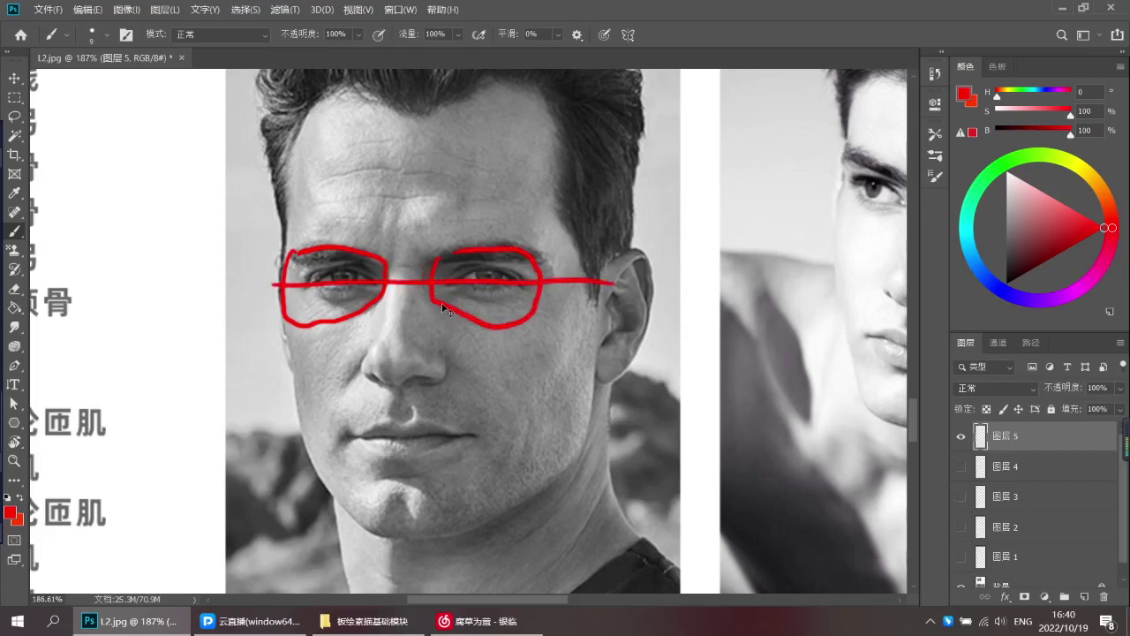
{"action": "key", "text": "ctrl+z"}
{"action": "key", "text": "ctrl+z"}
{"action": "key", "text": "ctrl+z"}
{"action": "scroll", "coordinate": [420, 304], "scroll_direction": "down", "scroll_amount": 3}
{"action": "key", "text": "ctrl+z"}
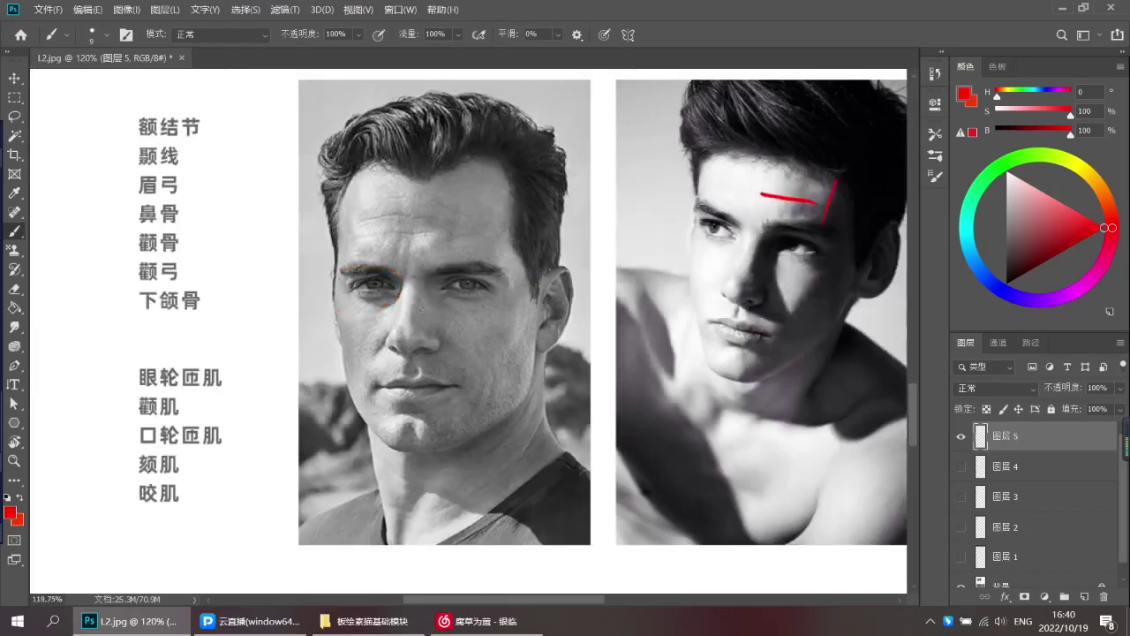
Try a red line down the first man's nose bridge with short crossbars at the brow and nose base, and undo it
{"action": "scroll", "coordinate": [419, 301], "scroll_direction": "up", "scroll_amount": 2}
{"action": "scroll", "coordinate": [445, 287], "scroll_direction": "down", "scroll_amount": 3}
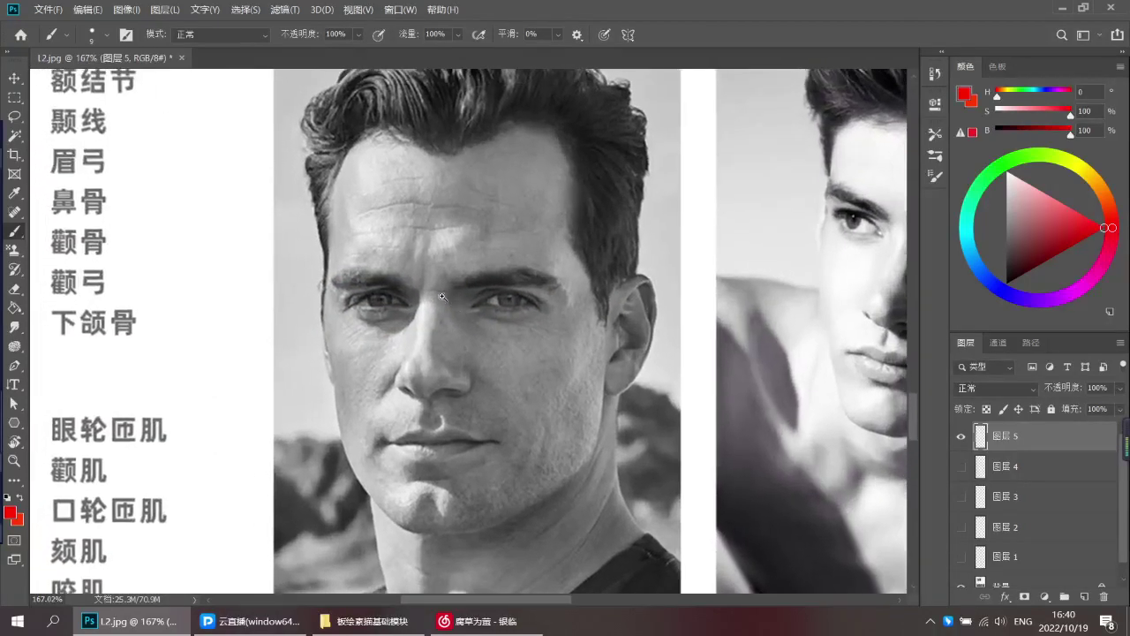
{"action": "mouse_move", "coordinate": [442, 259]}
{"action": "left_mouse_down"}
{"action": "mouse_move", "coordinate": [438, 307]}
{"action": "mouse_move", "coordinate": [461, 253]}
{"action": "left_mouse_up"}
{"action": "key", "text": "ctrl+z"}
{"action": "key", "text": "ctrl+z"}
{"action": "key", "text": "ctrl+z"}
{"action": "left_click_drag", "start_coordinate": [456, 310], "coordinate": [455, 341]}
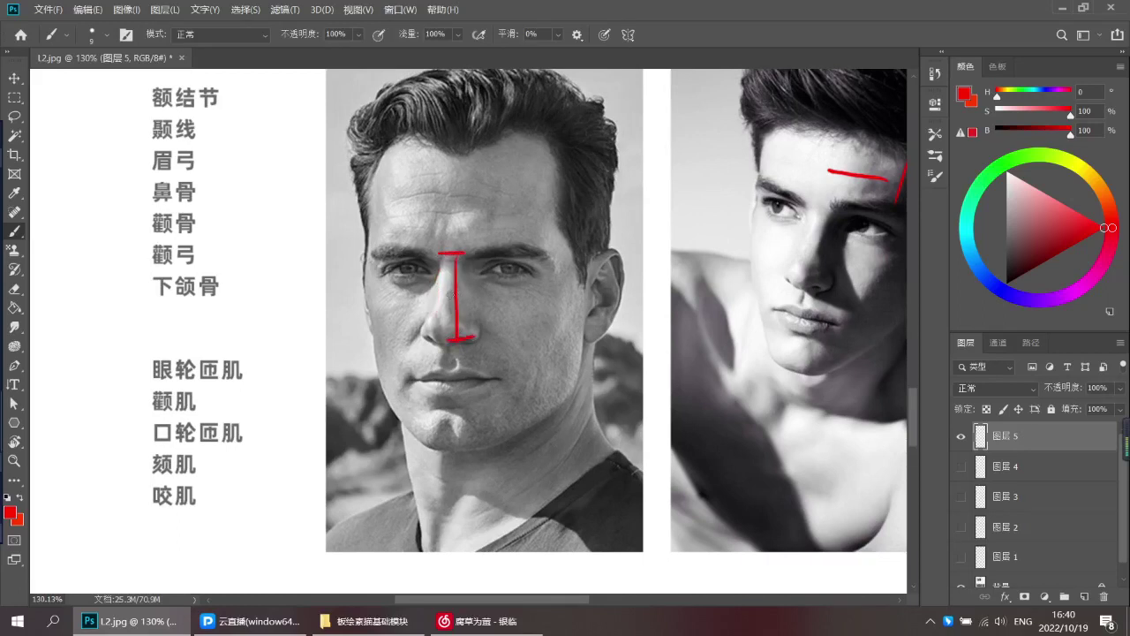
{"action": "key", "text": "ctrl+z"}
{"action": "key", "text": "ctrl+z"}
{"action": "key", "text": "ctrl+z"}
{"action": "key", "text": "ctrl+z"}
{"action": "key", "text": "ctrl+z"}
Try underlining the 鼻骨 and 颧骨 labels in red, undoing each line
{"action": "left_click_drag", "start_coordinate": [155, 204], "coordinate": [215, 206]}
{"action": "key", "text": "ctrl+z"}
{"action": "left_click_drag", "start_coordinate": [160, 237], "coordinate": [205, 237]}
{"action": "key", "text": "ctrl+z"}
Draw a red curve from beside the first man's outer eye at the face edge down onto the cheekbone
{"action": "left_click_drag", "start_coordinate": [541, 294], "coordinate": [539, 295]}
{"action": "key", "text": "ctrl+z"}
{"action": "mouse_move", "coordinate": [368, 258]}
{"action": "left_mouse_down"}
{"action": "mouse_move", "coordinate": [370, 299]}
{"action": "mouse_move", "coordinate": [391, 326]}
{"action": "left_mouse_up"}
{"action": "key", "text": "ctrl+z"}
{"action": "mouse_move", "coordinate": [368, 261]}
{"action": "left_mouse_down"}
{"action": "mouse_move", "coordinate": [370, 293]}
{"action": "mouse_move", "coordinate": [394, 307]}
{"action": "left_mouse_up"}
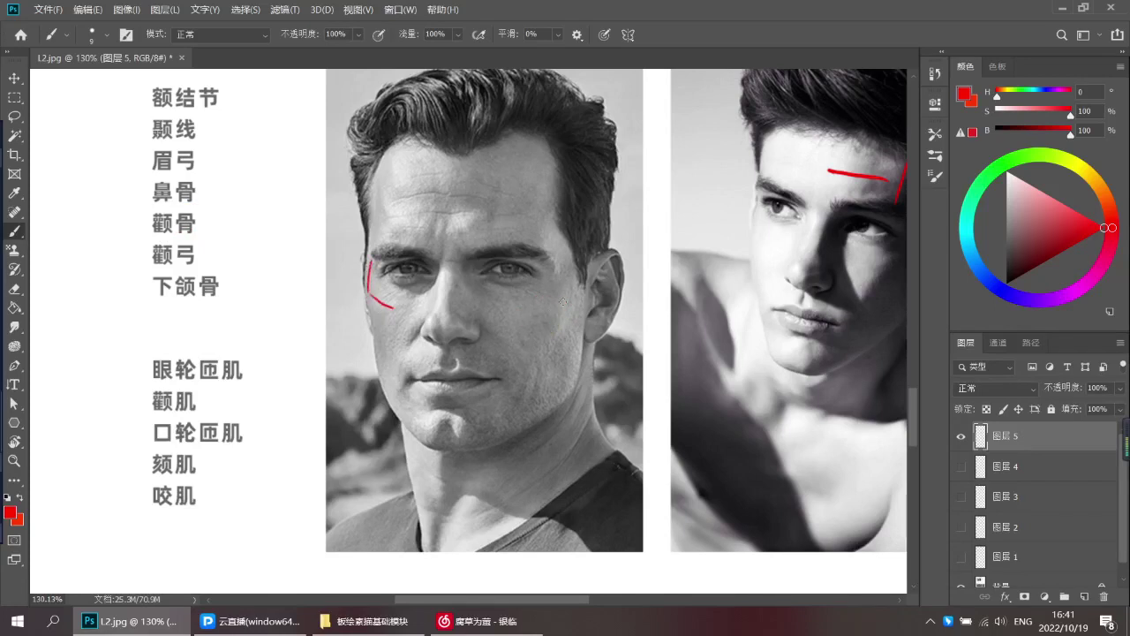
Try red outlines around the first man's cheekbone on the ear side and a stroke at the opposite face edge, and undo them
{"action": "left_click_drag", "start_coordinate": [533, 318], "coordinate": [579, 275]}
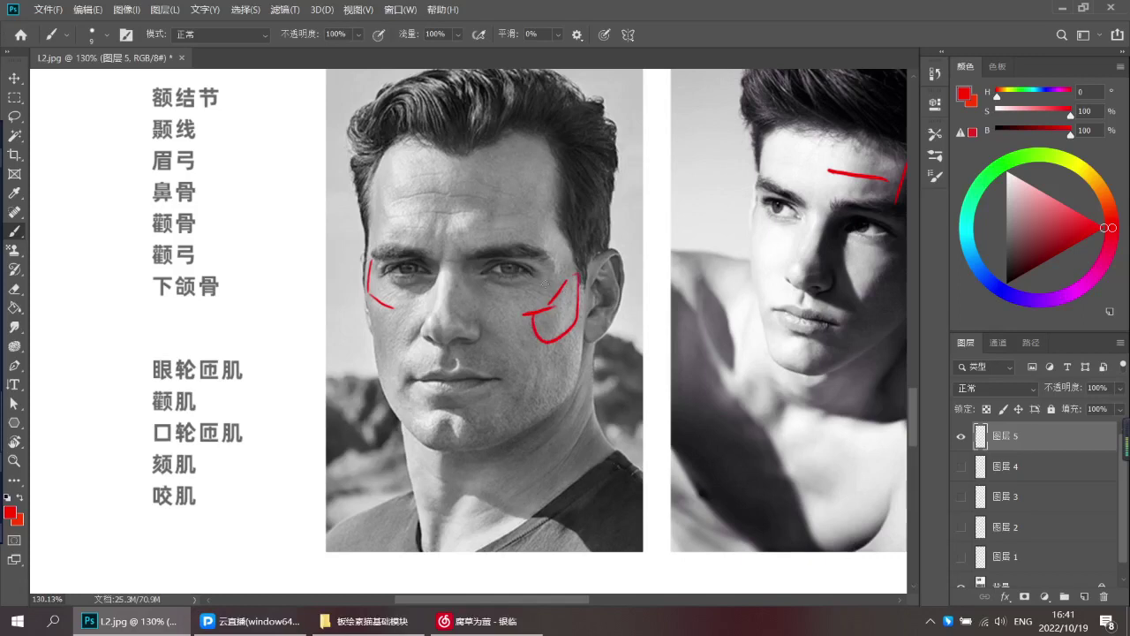
{"action": "left_click_drag", "start_coordinate": [363, 290], "coordinate": [386, 333]}
{"action": "key", "text": "ctrl+z"}
{"action": "key", "text": "ctrl+z"}
{"action": "key", "text": "ctrl+z"}
{"action": "scroll", "coordinate": [600, 272], "scroll_direction": "up", "scroll_amount": 2}
{"action": "key", "text": "ctrl+z"}
{"action": "key", "text": "ctrl+z"}
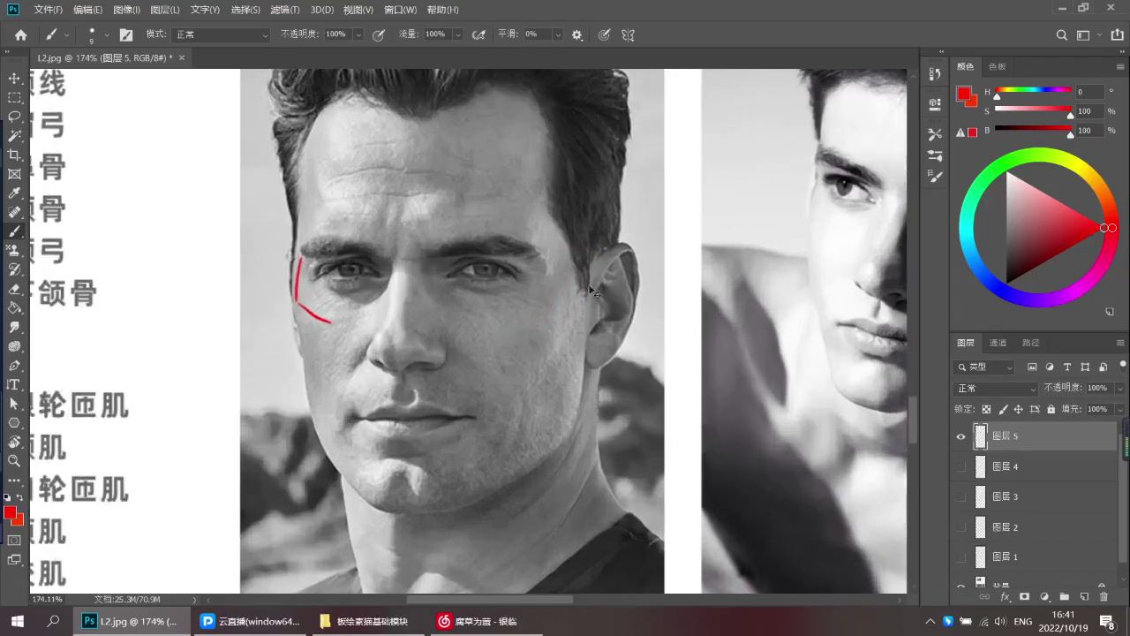
Try a red mark between the first man's outer eye and ear, and undo it
{"action": "mouse_move", "coordinate": [556, 273]}
{"action": "left_mouse_down"}
{"action": "mouse_move", "coordinate": [587, 228]}
{"action": "mouse_move", "coordinate": [581, 276]}
{"action": "left_mouse_up"}
{"action": "key", "text": "ctrl+z"}
{"action": "scroll", "coordinate": [594, 313], "scroll_direction": "down", "scroll_amount": 4}
{"action": "key", "text": "ctrl+z"}
Outline the first man's zygomatic arch in red as a narrow slanted band in front of the ear
{"action": "scroll", "coordinate": [583, 292], "scroll_direction": "up", "scroll_amount": 1}
{"action": "left_click_drag", "start_coordinate": [565, 299], "coordinate": [568, 293]}
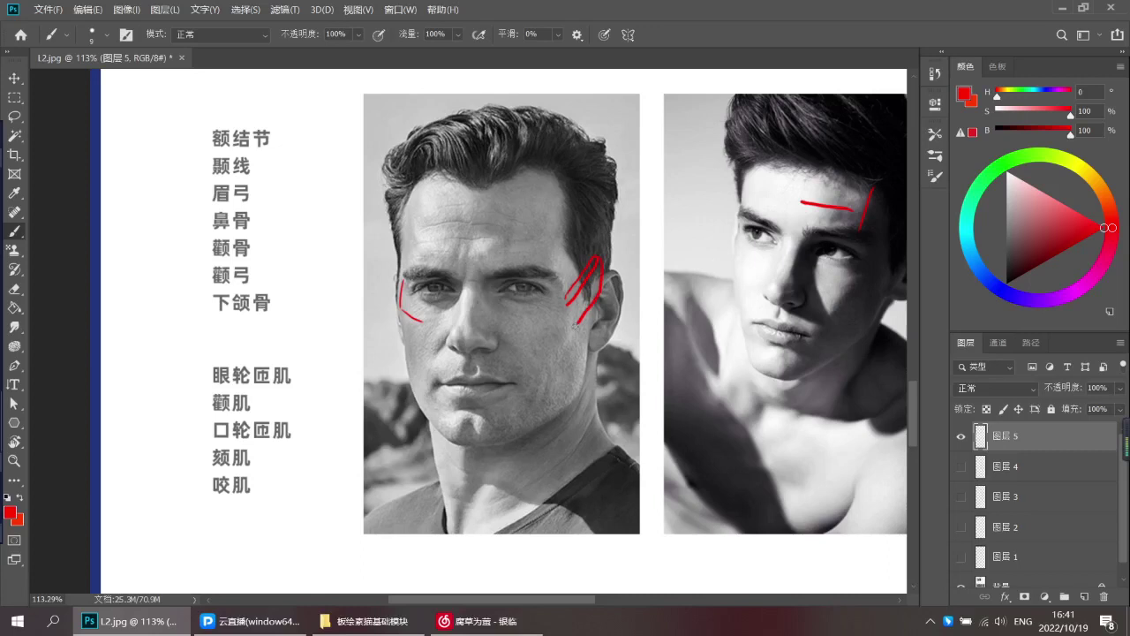
{"action": "left_click_drag", "start_coordinate": [568, 324], "coordinate": [583, 324]}
{"action": "scroll", "coordinate": [581, 332], "scroll_direction": "down", "scroll_amount": 3}
{"action": "scroll", "coordinate": [581, 334], "scroll_direction": "up", "scroll_amount": 1}
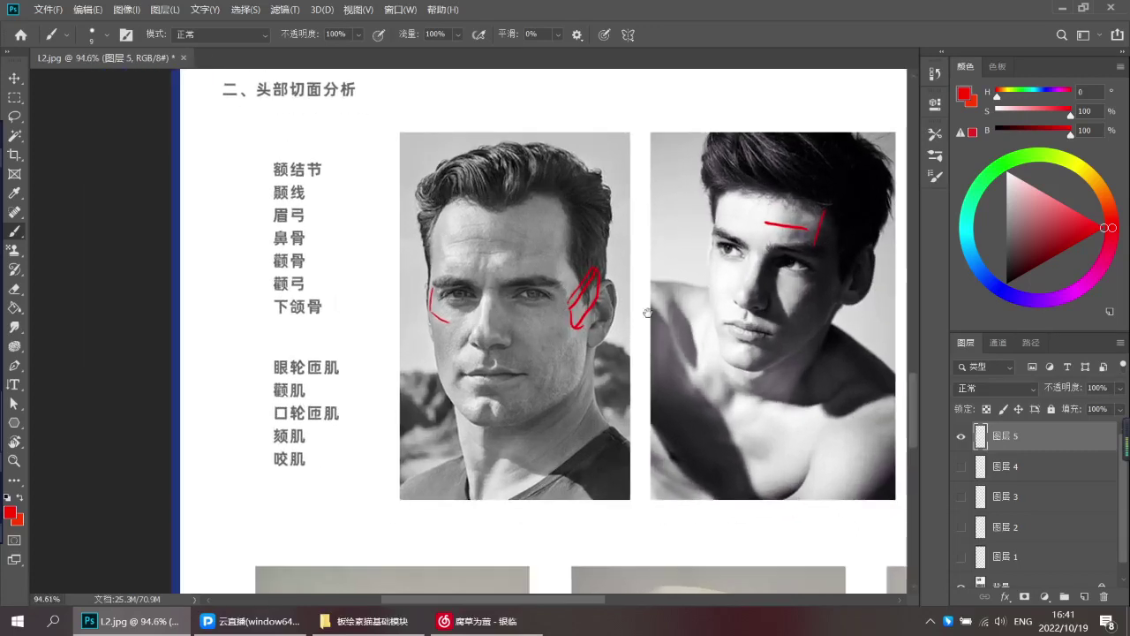
{"action": "left_click_drag", "start_coordinate": [650, 312], "coordinate": [562, 334]}
{"action": "scroll", "coordinate": [562, 334], "scroll_direction": "down", "scroll_amount": 3}
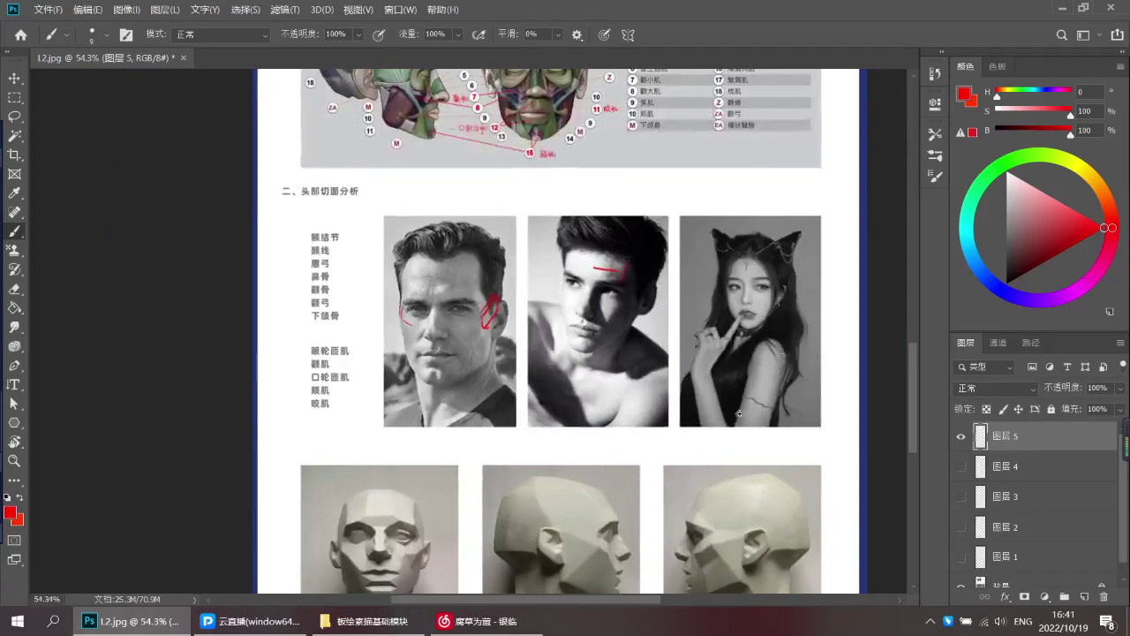
{"action": "scroll", "coordinate": [616, 298], "scroll_direction": "up", "scroll_amount": 5}
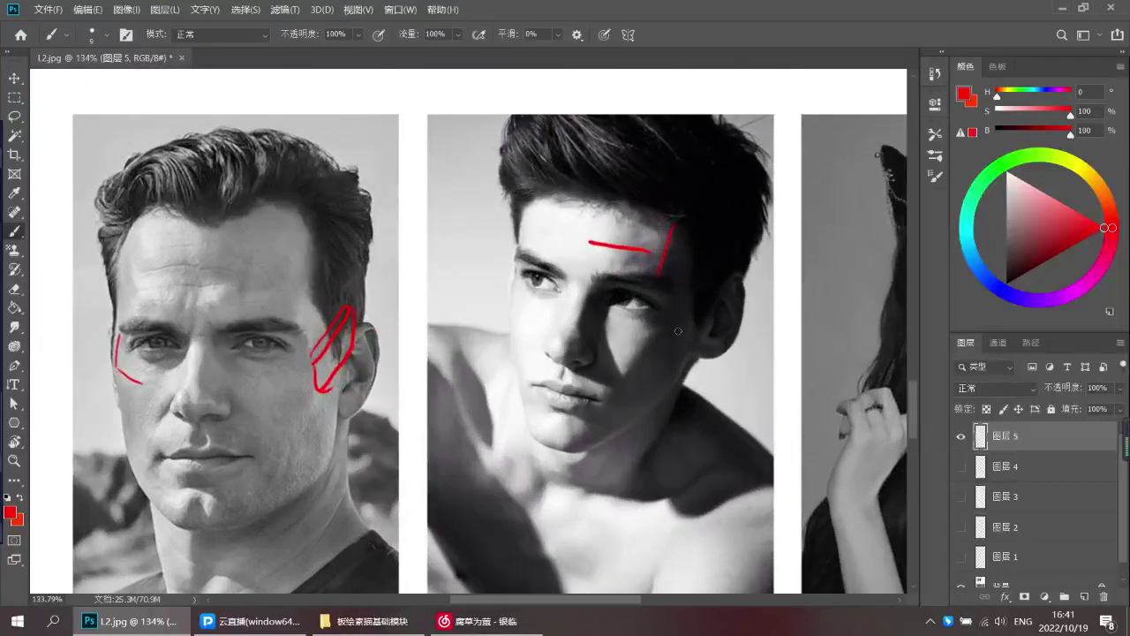
Try a red stroke between the second man's outer eye and ear, and undo it
{"action": "scroll", "coordinate": [733, 357], "scroll_direction": "up", "scroll_amount": 3}
{"action": "scroll", "coordinate": [753, 368], "scroll_direction": "down", "scroll_amount": 4}
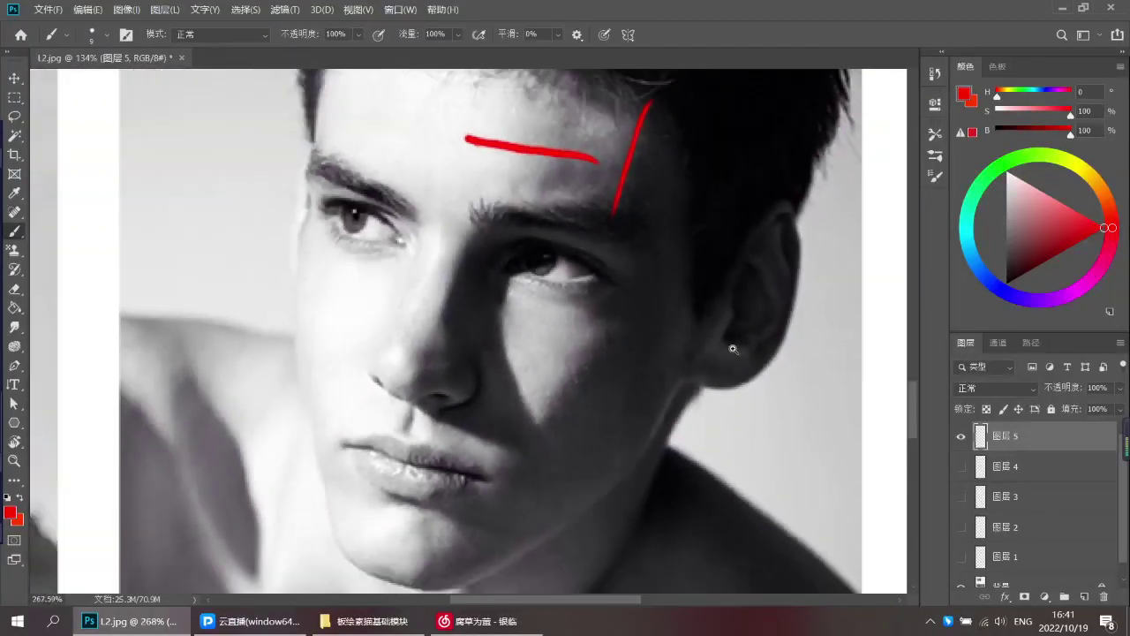
{"action": "scroll", "coordinate": [698, 333], "scroll_direction": "up", "scroll_amount": 4}
{"action": "mouse_move", "coordinate": [691, 320]}
{"action": "left_mouse_down"}
{"action": "mouse_move", "coordinate": [671, 375]}
{"action": "mouse_move", "coordinate": [687, 272]}
{"action": "left_mouse_up"}
{"action": "key", "text": "ctrl+z"}
{"action": "scroll", "coordinate": [664, 224], "scroll_direction": "down", "scroll_amount": 3}
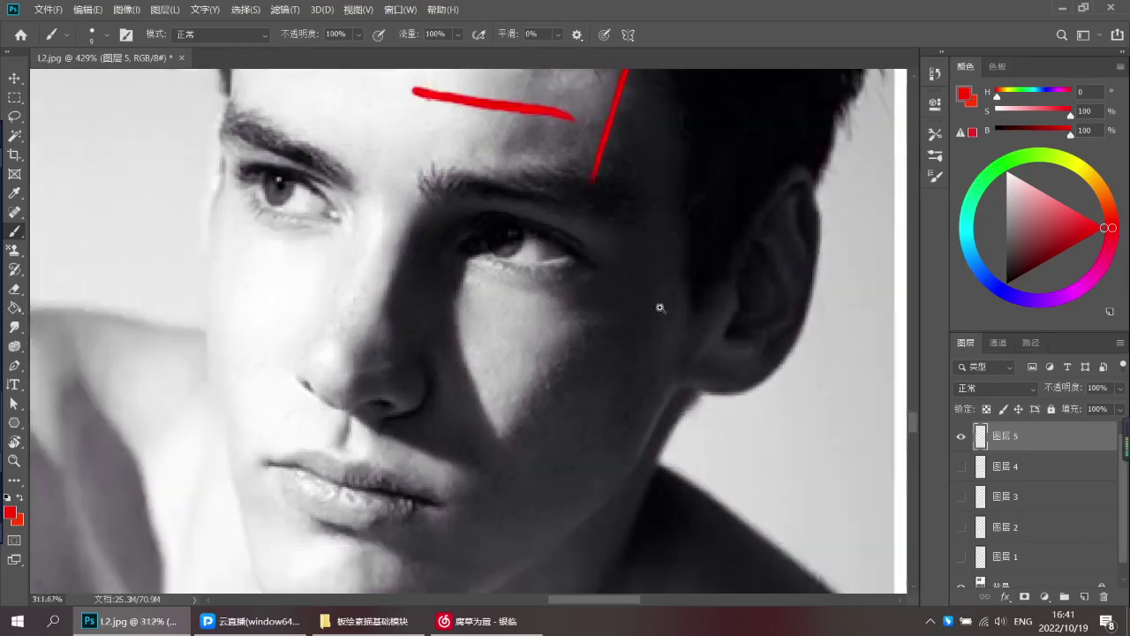
Outline the second man's zygomatic arch in red as a slanted band running from the cheek towards the ear
{"action": "mouse_move", "coordinate": [630, 213]}
{"action": "left_mouse_down"}
{"action": "mouse_move", "coordinate": [619, 292]}
{"action": "mouse_move", "coordinate": [680, 296]}
{"action": "mouse_move", "coordinate": [606, 307]}
{"action": "mouse_move", "coordinate": [669, 277]}
{"action": "mouse_move", "coordinate": [682, 299]}
{"action": "mouse_move", "coordinate": [580, 387]}
{"action": "mouse_move", "coordinate": [687, 305]}
{"action": "left_mouse_up"}
{"action": "key", "text": "ctrl+z"}
{"action": "key", "text": "ctrl+z"}
{"action": "mouse_move", "coordinate": [600, 309]}
{"action": "left_mouse_down"}
{"action": "mouse_move", "coordinate": [603, 366]}
{"action": "mouse_move", "coordinate": [609, 299]}
{"action": "left_mouse_up"}
{"action": "mouse_move", "coordinate": [523, 300]}
{"action": "left_mouse_down"}
{"action": "mouse_move", "coordinate": [540, 312]}
{"action": "mouse_move", "coordinate": [464, 328]}
{"action": "left_mouse_up"}
{"action": "key", "text": "ctrl+z"}
{"action": "key", "text": "ctrl+z"}
{"action": "key", "text": "ctrl+z"}
{"action": "left_click_drag", "start_coordinate": [393, 372], "coordinate": [673, 286]}
{"action": "left_click_drag", "start_coordinate": [409, 291], "coordinate": [472, 332]}
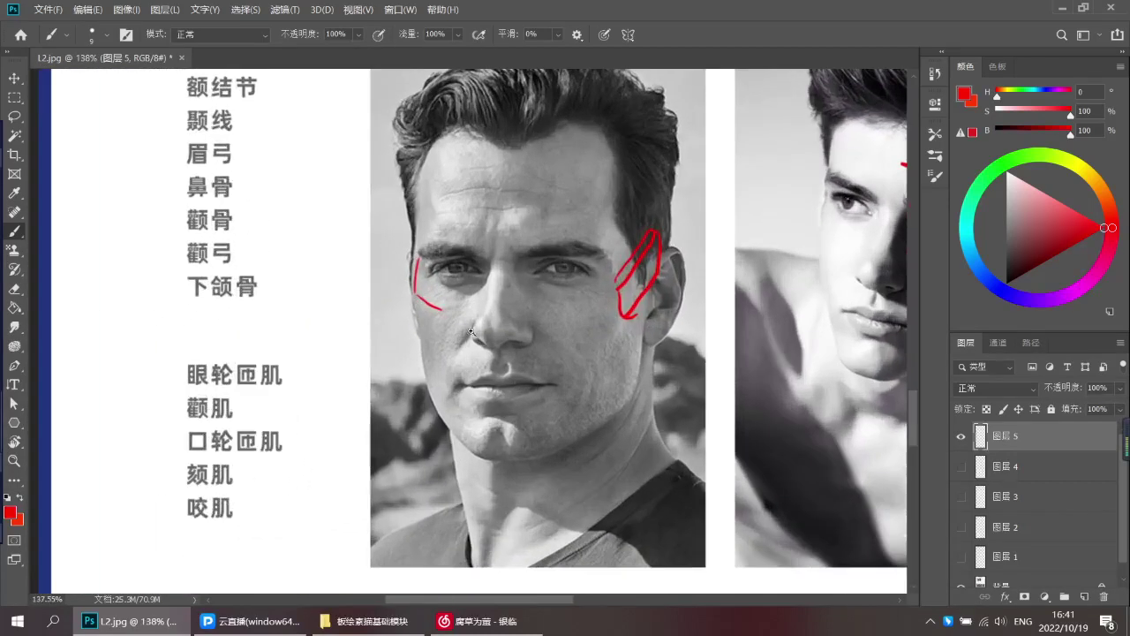
Draw a short red line along the first man's jaw edge below the ear
{"action": "left_click_drag", "start_coordinate": [647, 333], "coordinate": [636, 394]}
{"action": "key", "text": "ctrl+z"}
{"action": "key", "text": "ctrl+z"}
{"action": "mouse_move", "coordinate": [421, 325]}
{"action": "left_mouse_down"}
{"action": "mouse_move", "coordinate": [423, 392]}
{"action": "mouse_move", "coordinate": [443, 407]}
{"action": "left_mouse_up"}
{"action": "key", "text": "ctrl+z"}
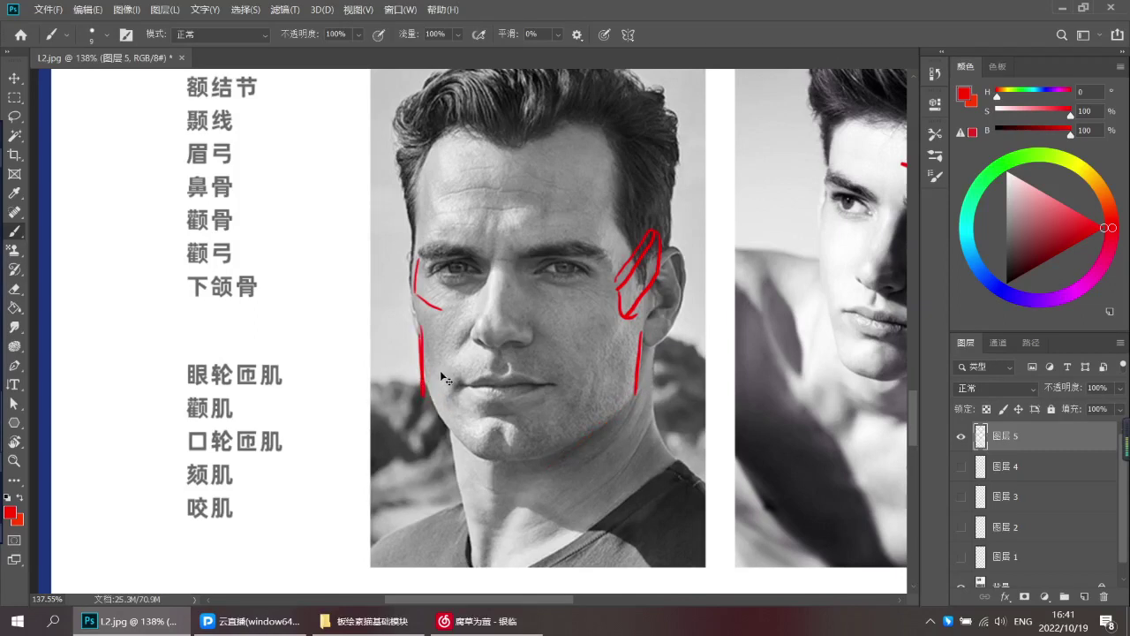
Redraw the red line along the first man's opposite face edge, from below the cheekbone down beside the mouth
{"action": "key", "text": "ctrl+z"}
{"action": "left_click_drag", "start_coordinate": [420, 324], "coordinate": [426, 386]}
{"action": "key", "text": "ctrl+z"}
{"action": "left_click_drag", "start_coordinate": [420, 325], "coordinate": [427, 385]}
{"action": "key", "text": "ctrl+z"}
{"action": "left_click_drag", "start_coordinate": [420, 326], "coordinate": [426, 385]}
{"action": "key", "text": "ctrl+z"}
{"action": "key", "text": "ctrl+z"}
{"action": "key", "text": "ctrl+z"}
{"action": "mouse_move", "coordinate": [419, 331]}
{"action": "left_mouse_down"}
{"action": "mouse_move", "coordinate": [441, 407]}
{"action": "mouse_move", "coordinate": [426, 385]}
{"action": "left_mouse_up"}
{"action": "left_click_drag", "start_coordinate": [426, 385], "coordinate": [469, 454]}
{"action": "key", "text": "ctrl+z"}
{"action": "key", "text": "ctrl+z"}
{"action": "left_click_drag", "start_coordinate": [587, 387], "coordinate": [423, 364]}
Try red lines along both jaw edges of the second man's face, and undo them
{"action": "left_click_drag", "start_coordinate": [658, 198], "coordinate": [653, 256]}
{"action": "key", "text": "ctrl+z"}
{"action": "key", "text": "ctrl+z"}
{"action": "left_click_drag", "start_coordinate": [655, 209], "coordinate": [670, 328]}
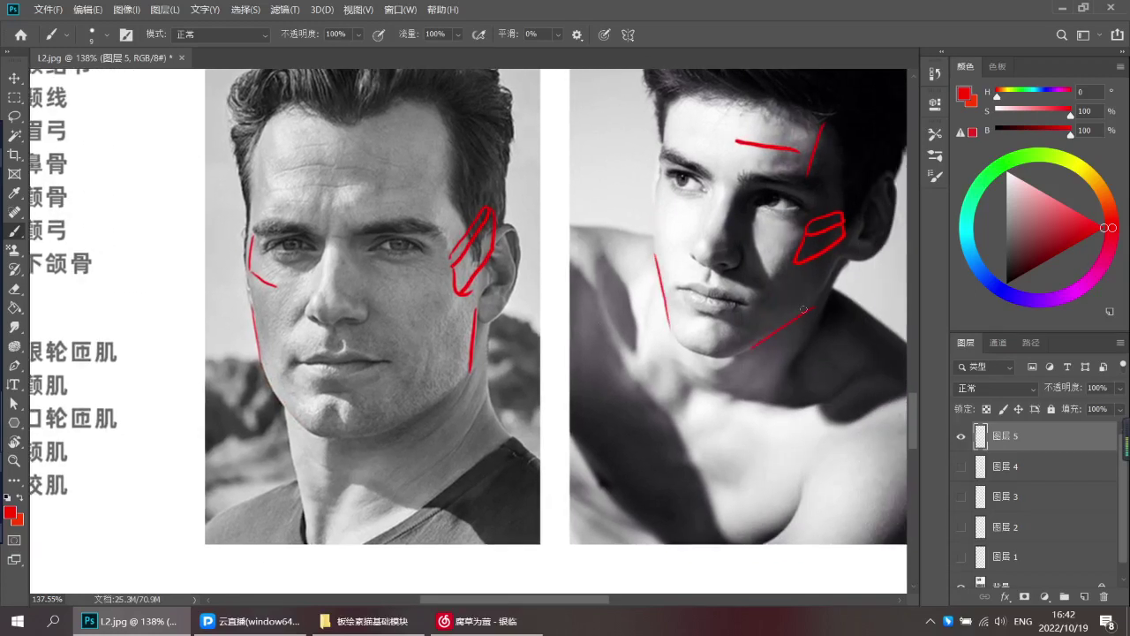
{"action": "key", "text": "r"}
{"action": "mouse_move", "coordinate": [825, 289]}
{"action": "left_mouse_down"}
{"action": "mouse_move", "coordinate": [798, 188]}
{"action": "mouse_move", "coordinate": [714, 196]}
{"action": "left_mouse_up"}
{"action": "scroll", "coordinate": [713, 196], "scroll_direction": "up", "scroll_amount": 5}
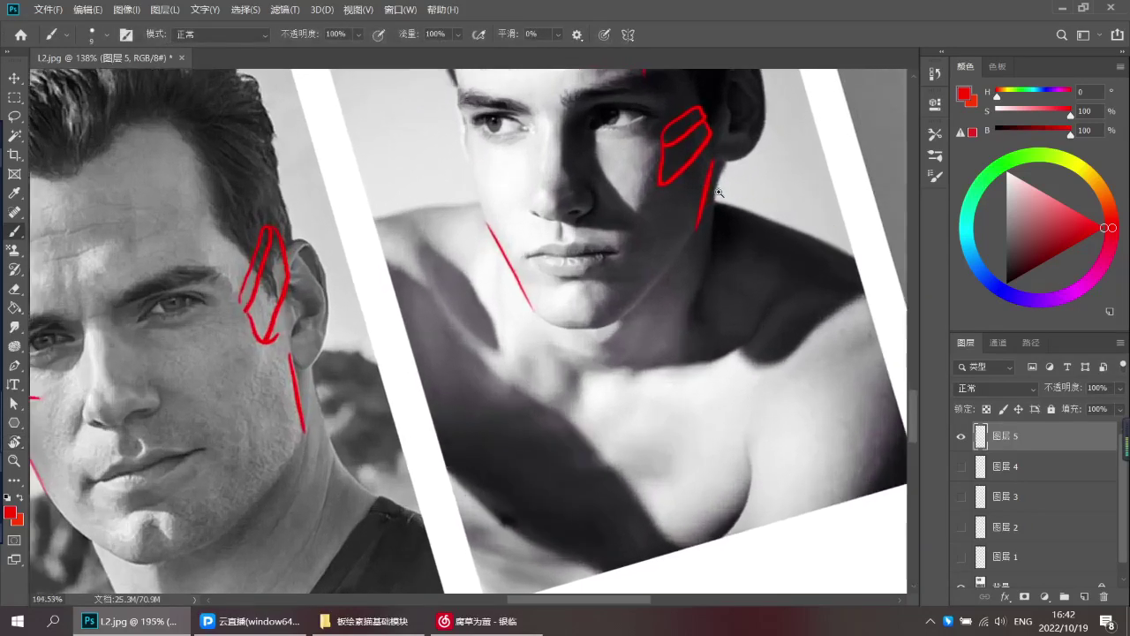
{"action": "key", "text": "ctrl+z"}
{"action": "key", "text": "ctrl+z"}
{"action": "key", "text": "Escape"}
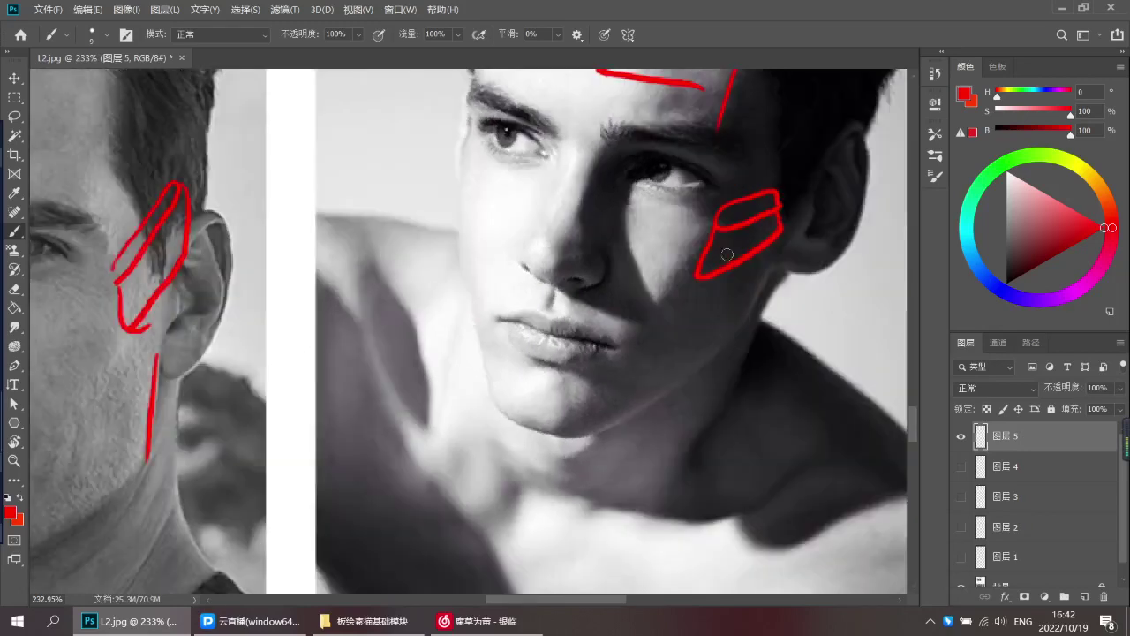
Try short red marks around the cheek areas of the face references, and undo them
{"action": "left_click_drag", "start_coordinate": [719, 273], "coordinate": [774, 232]}
{"action": "left_click_drag", "start_coordinate": [627, 267], "coordinate": [652, 281]}
{"action": "left_click_drag", "start_coordinate": [364, 359], "coordinate": [380, 356]}
{"action": "left_click_drag", "start_coordinate": [453, 334], "coordinate": [427, 332]}
{"action": "left_click_drag", "start_coordinate": [564, 257], "coordinate": [583, 256]}
{"action": "mouse_move", "coordinate": [517, 244]}
{"action": "left_mouse_down"}
{"action": "mouse_move", "coordinate": [576, 230]}
{"action": "mouse_move", "coordinate": [540, 261]}
{"action": "mouse_move", "coordinate": [576, 223]}
{"action": "left_mouse_up"}
{"action": "key", "text": "ctrl+z"}
{"action": "key", "text": "ctrl+z"}
{"action": "left_click_drag", "start_coordinate": [673, 237], "coordinate": [671, 279]}
{"action": "key", "text": "ctrl+z"}
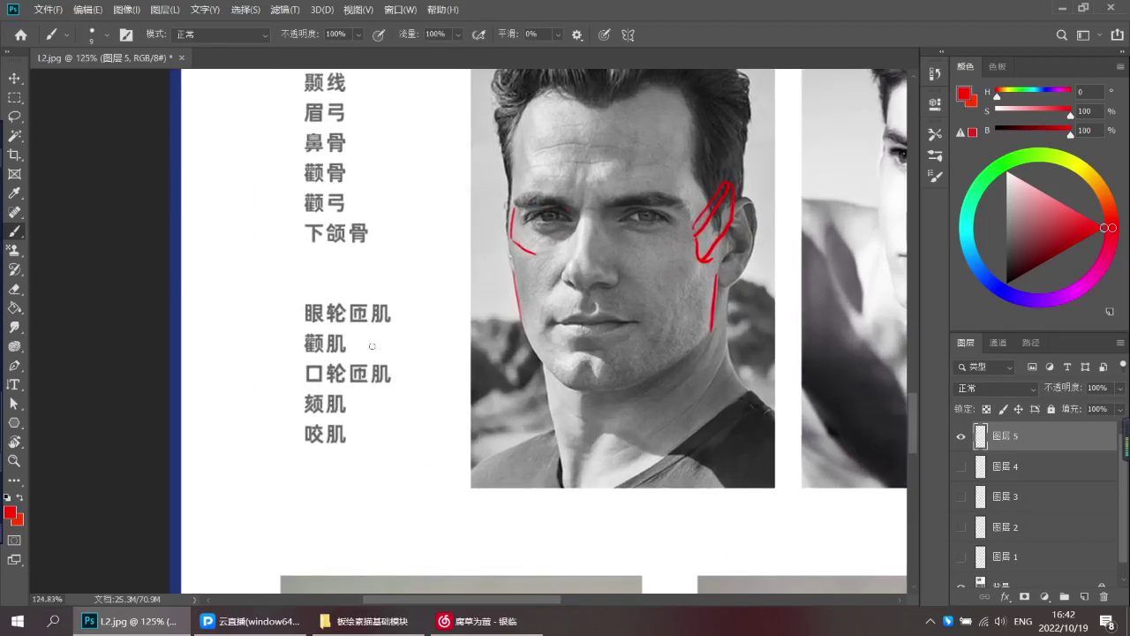
Try red marks around the first man's nose and mouth, and undo them
{"action": "mouse_move", "coordinate": [560, 285]}
{"action": "left_mouse_down"}
{"action": "mouse_move", "coordinate": [538, 325]}
{"action": "mouse_move", "coordinate": [577, 351]}
{"action": "mouse_move", "coordinate": [652, 325]}
{"action": "mouse_move", "coordinate": [617, 288]}
{"action": "mouse_move", "coordinate": [631, 334]}
{"action": "left_mouse_up"}
{"action": "key", "text": "ctrl+z"}
{"action": "key", "text": "ctrl+z"}
{"action": "left_click_drag", "start_coordinate": [441, 224], "coordinate": [442, 242]}
{"action": "left_click_drag", "start_coordinate": [638, 157], "coordinate": [645, 433]}
{"action": "mouse_move", "coordinate": [598, 346]}
{"action": "left_mouse_down"}
{"action": "mouse_move", "coordinate": [626, 394]}
{"action": "mouse_move", "coordinate": [666, 320]}
{"action": "left_mouse_up"}
{"action": "key", "text": "ctrl+z"}
{"action": "key", "text": "ctrl+z"}
Try red marks on the first man's upper face around the eye, and undo them
{"action": "mouse_move", "coordinate": [599, 145]}
{"action": "left_mouse_down"}
{"action": "mouse_move", "coordinate": [548, 231]}
{"action": "mouse_move", "coordinate": [627, 212]}
{"action": "left_mouse_up"}
{"action": "key", "text": "ctrl+z"}
{"action": "mouse_move", "coordinate": [538, 250]}
{"action": "left_mouse_down"}
{"action": "mouse_move", "coordinate": [560, 300]}
{"action": "mouse_move", "coordinate": [602, 289]}
{"action": "mouse_move", "coordinate": [545, 249]}
{"action": "mouse_move", "coordinate": [606, 339]}
{"action": "mouse_move", "coordinate": [618, 263]}
{"action": "left_mouse_up"}
{"action": "key", "text": "ctrl+z"}
{"action": "key", "text": "ctrl+z"}
Try red marks beside the first man's nose, at the mouth and on the chin, and undo them
{"action": "left_click_drag", "start_coordinate": [570, 341], "coordinate": [585, 328]}
{"action": "mouse_move", "coordinate": [563, 368]}
{"action": "left_mouse_down"}
{"action": "mouse_move", "coordinate": [651, 394]}
{"action": "mouse_move", "coordinate": [602, 347]}
{"action": "left_mouse_up"}
{"action": "left_click_drag", "start_coordinate": [586, 407], "coordinate": [594, 393]}
{"action": "key", "text": "ctrl+z"}
{"action": "key", "text": "ctrl+z"}
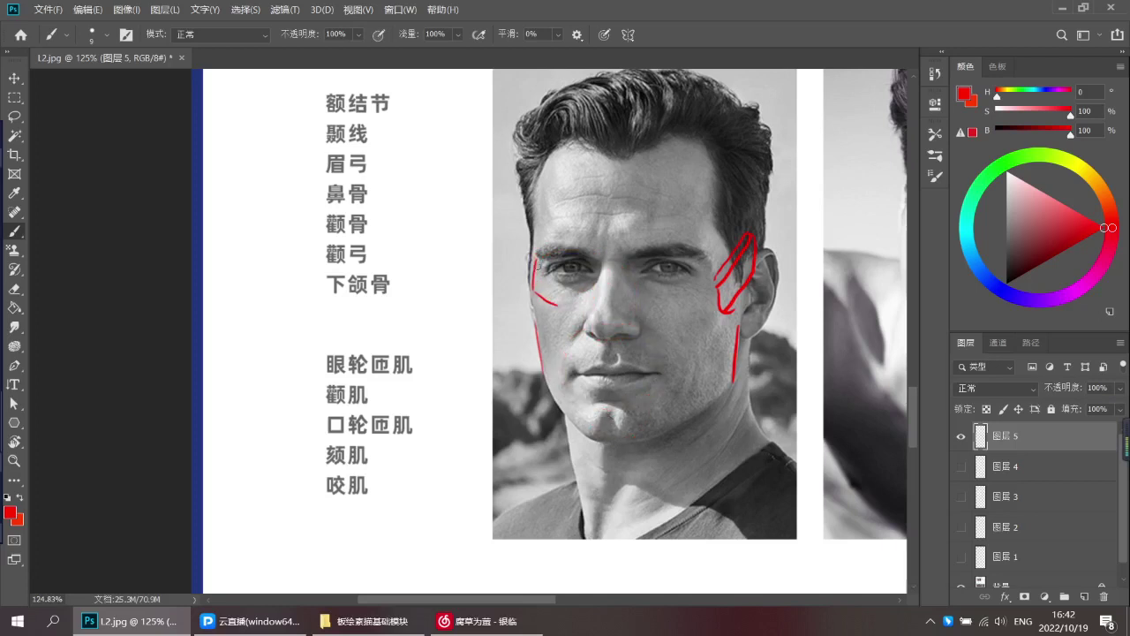
Outline the masseters in red on both sides of the first man's jaw and draw ovals over both cheekbones
{"action": "mouse_move", "coordinate": [740, 318]}
{"action": "left_mouse_down"}
{"action": "mouse_move", "coordinate": [707, 397]}
{"action": "mouse_move", "coordinate": [733, 336]}
{"action": "left_mouse_up"}
{"action": "key", "text": "ctrl+z"}
{"action": "mouse_move", "coordinate": [526, 321]}
{"action": "left_mouse_down"}
{"action": "mouse_move", "coordinate": [514, 369]}
{"action": "mouse_move", "coordinate": [546, 414]}
{"action": "left_mouse_up"}
{"action": "key", "text": "ctrl+z"}
{"action": "left_click_drag", "start_coordinate": [558, 376], "coordinate": [546, 309]}
{"action": "left_click_drag", "start_coordinate": [713, 401], "coordinate": [728, 402]}
{"action": "left_click_drag", "start_coordinate": [678, 340], "coordinate": [723, 340]}
{"action": "left_click_drag", "start_coordinate": [534, 285], "coordinate": [575, 324]}
{"action": "key", "text": "ctrl+z"}
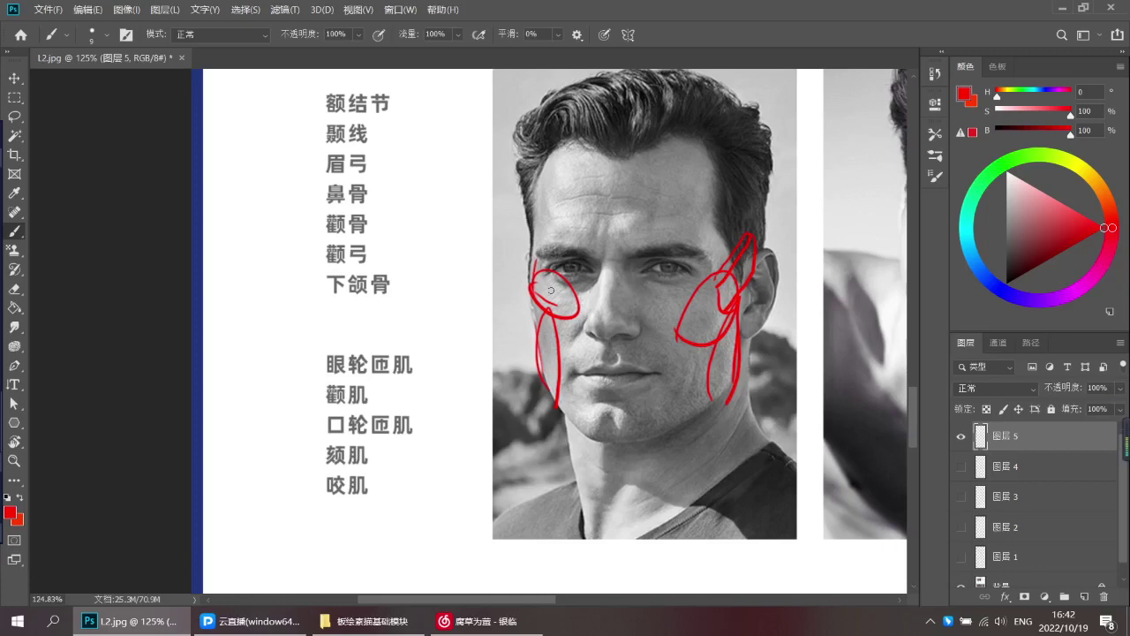
Undo the red cheekbone ovals, masseter outlines and jaw lines on the first man's face
{"action": "key", "text": "ctrl+z"}
{"action": "key", "text": "ctrl+z"}
{"action": "key", "text": "ctrl+z"}
{"action": "key", "text": "ctrl+z"}
{"action": "key", "text": "ctrl+z"}
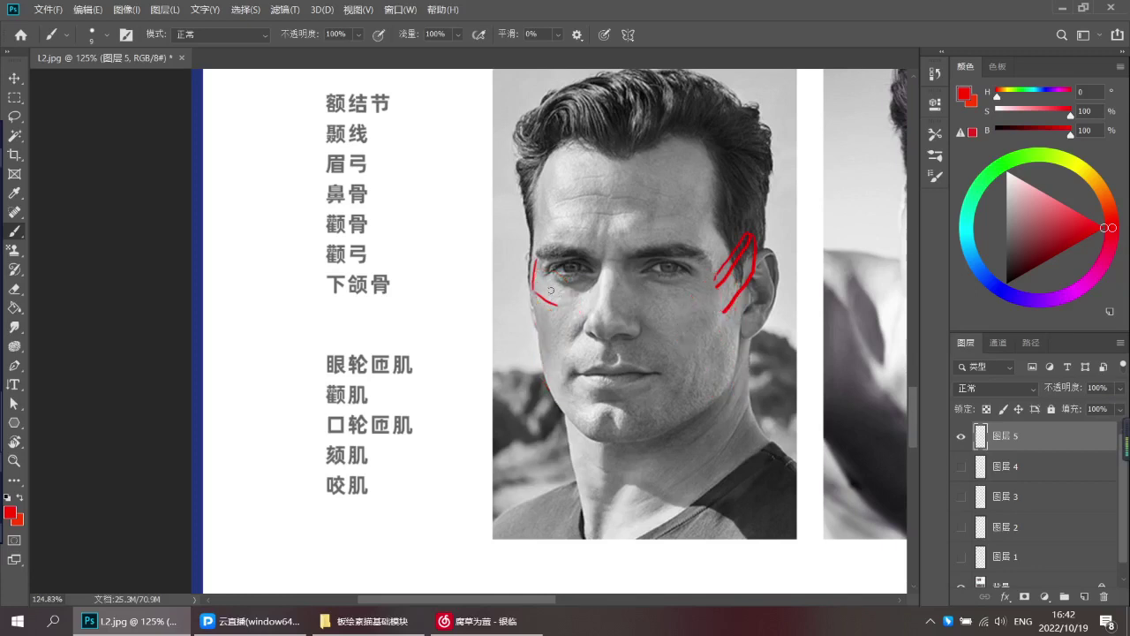
Lasso and delete the remaining red marks on the first man's face and the second man's forehead, and reactivate the Brush tool
{"action": "left_click_drag", "start_coordinate": [697, 364], "coordinate": [629, 357]}
{"action": "left_click_drag", "start_coordinate": [631, 351], "coordinate": [412, 326]}
{"action": "left_click", "coordinate": [507, 298], "text": "ctrl"}
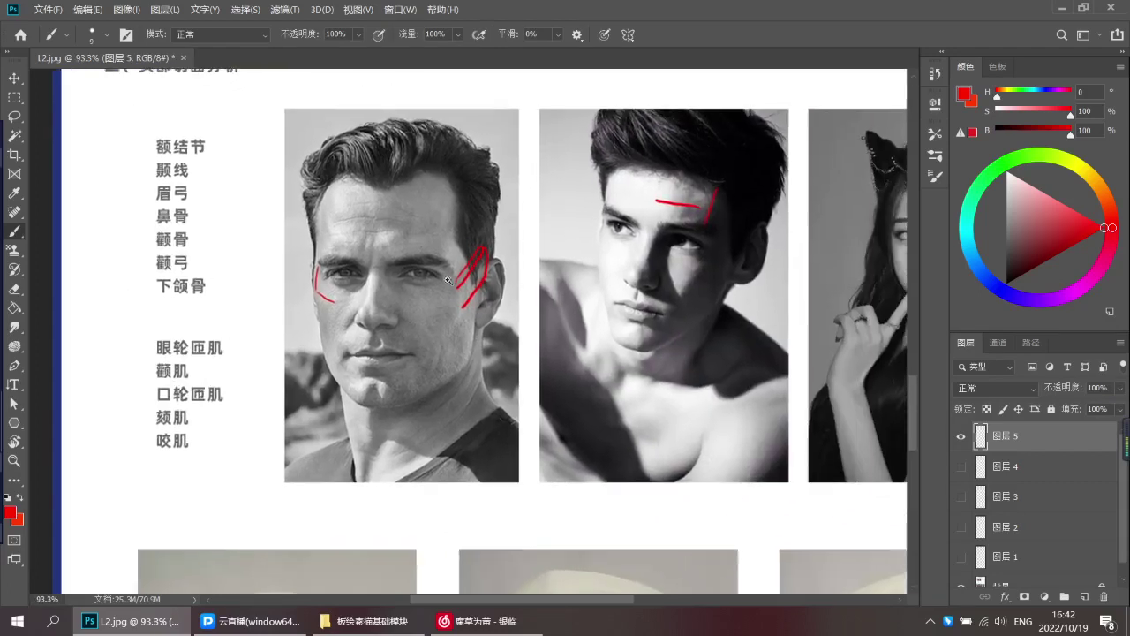
{"action": "key", "text": "l"}
{"action": "mouse_move", "coordinate": [292, 231]}
{"action": "left_mouse_down"}
{"action": "mouse_move", "coordinate": [340, 358]}
{"action": "mouse_move", "coordinate": [296, 228]}
{"action": "left_mouse_up"}
{"action": "key", "text": "Delete"}
{"action": "key", "text": "ctrl+d"}
{"action": "mouse_move", "coordinate": [656, 212]}
{"action": "left_mouse_down"}
{"action": "mouse_move", "coordinate": [756, 208]}
{"action": "mouse_move", "coordinate": [629, 221]}
{"action": "left_mouse_up"}
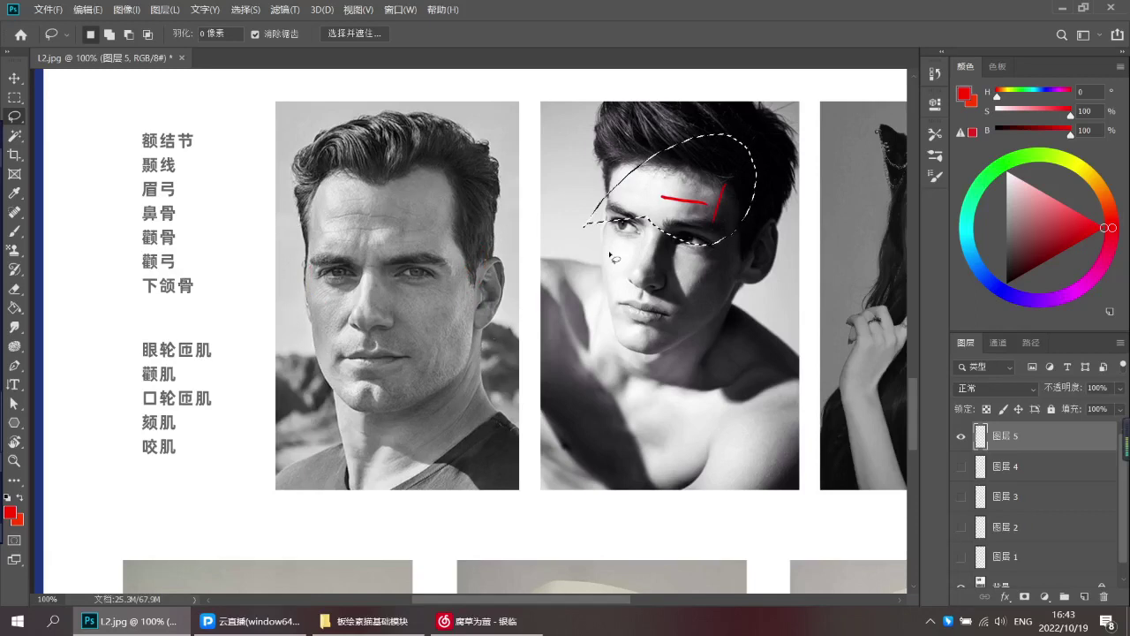
{"action": "key", "text": "Delete"}
{"action": "key", "text": "ctrl+d"}
{"action": "key", "text": "b"}
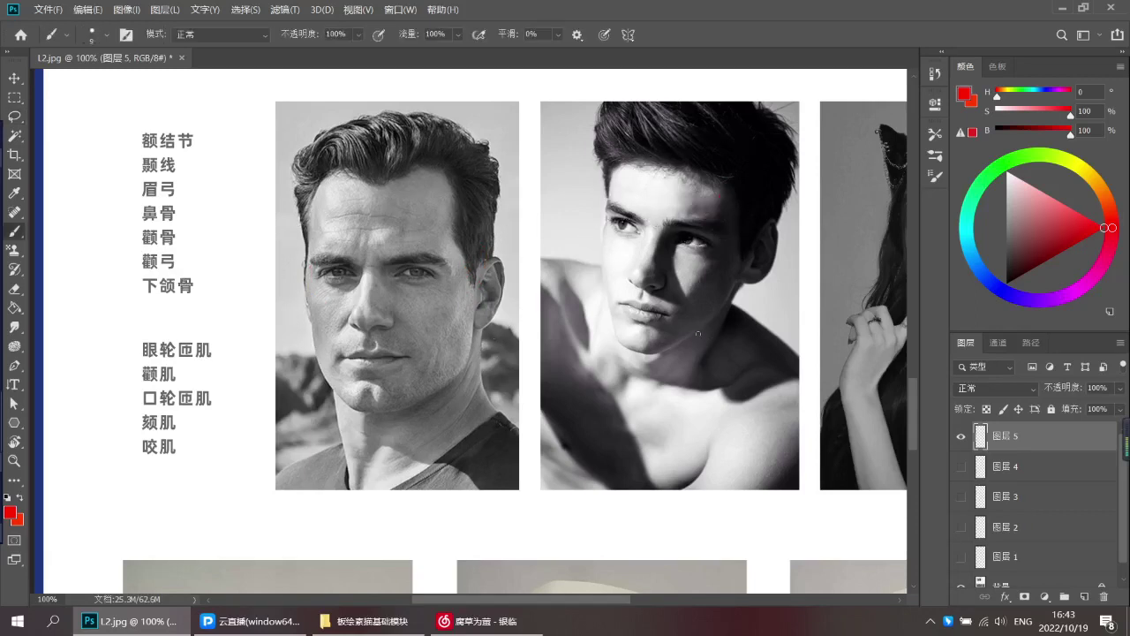
Try a red loop around the whole list of bone and muscle terms beside the portraits, and undo it
{"action": "left_click_drag", "start_coordinate": [692, 335], "coordinate": [703, 343]}
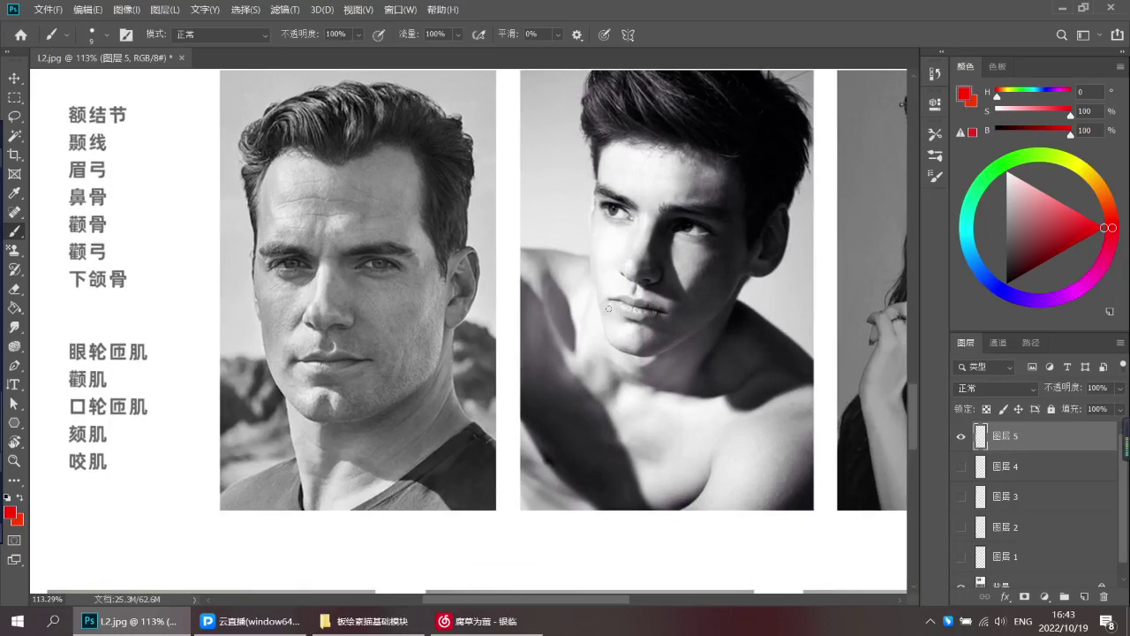
{"action": "left_click_drag", "start_coordinate": [630, 317], "coordinate": [589, 350]}
{"action": "left_click_drag", "start_coordinate": [621, 414], "coordinate": [632, 316]}
{"action": "mouse_move", "coordinate": [686, 281]}
{"action": "left_mouse_down"}
{"action": "mouse_move", "coordinate": [579, 358]}
{"action": "mouse_move", "coordinate": [590, 322]}
{"action": "mouse_move", "coordinate": [592, 387]}
{"action": "mouse_move", "coordinate": [616, 291]}
{"action": "mouse_move", "coordinate": [655, 247]}
{"action": "left_mouse_up"}
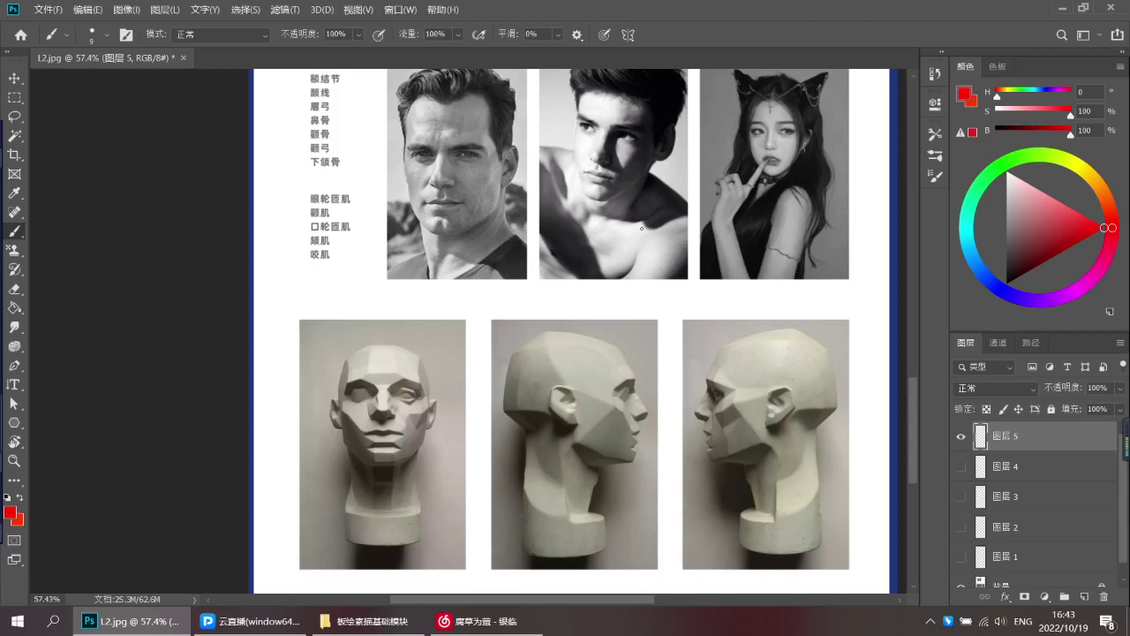
{"action": "left_click_drag", "start_coordinate": [520, 267], "coordinate": [522, 288]}
{"action": "left_click_drag", "start_coordinate": [606, 207], "coordinate": [598, 265]}
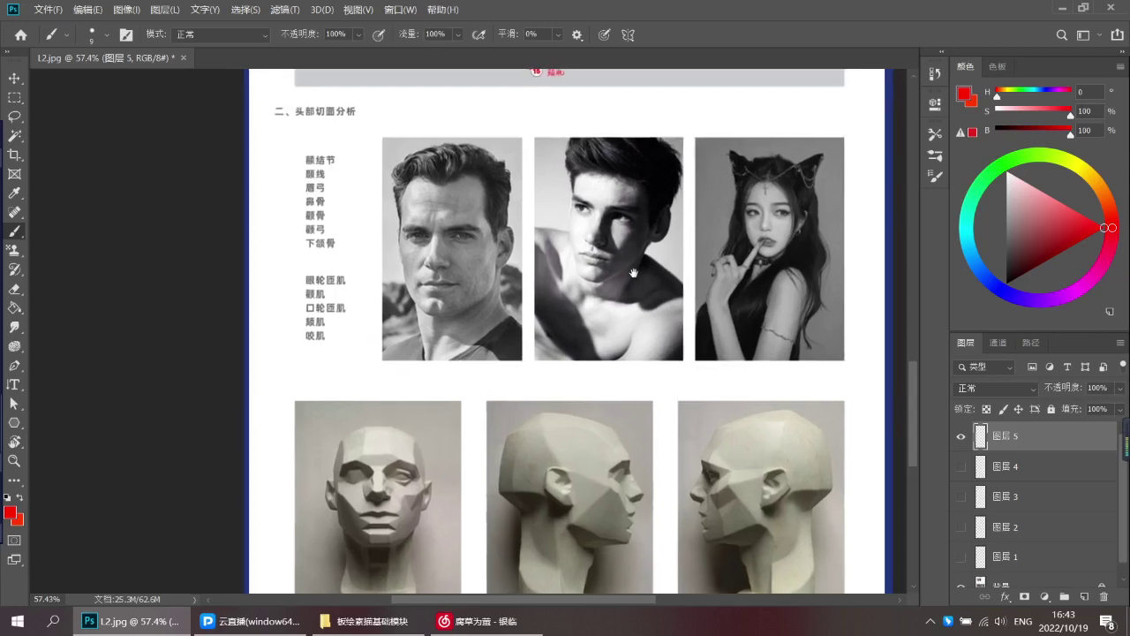
{"action": "mouse_move", "coordinate": [298, 151]}
{"action": "left_mouse_down"}
{"action": "mouse_move", "coordinate": [299, 341]}
{"action": "mouse_move", "coordinate": [346, 344]}
{"action": "mouse_move", "coordinate": [358, 163]}
{"action": "mouse_move", "coordinate": [328, 146]}
{"action": "left_mouse_up"}
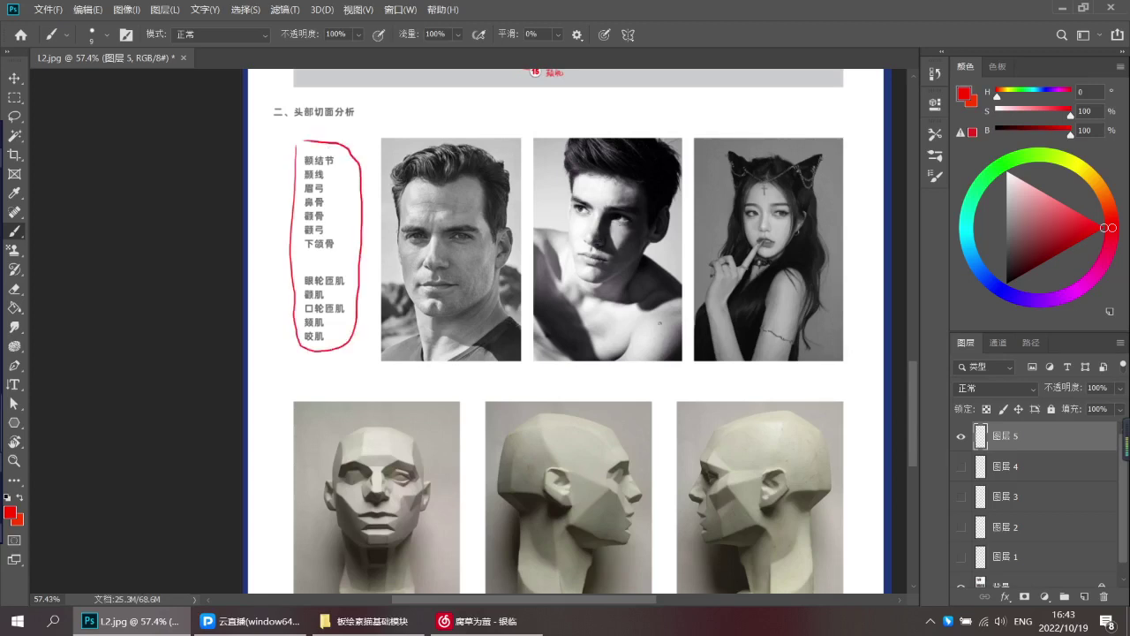
{"action": "key", "text": "ctrl+z"}
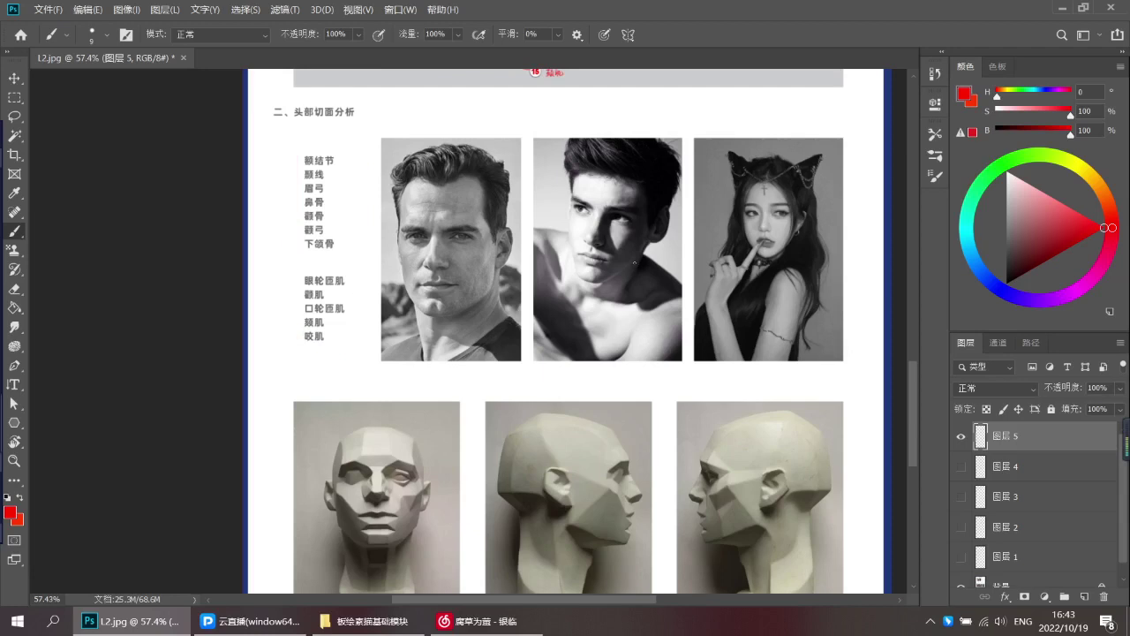
Try red marks on the bone terms and the first man's forehead, and undo them
{"action": "left_click_drag", "start_coordinate": [637, 180], "coordinate": [624, 200]}
{"action": "left_click_drag", "start_coordinate": [627, 239], "coordinate": [632, 211]}
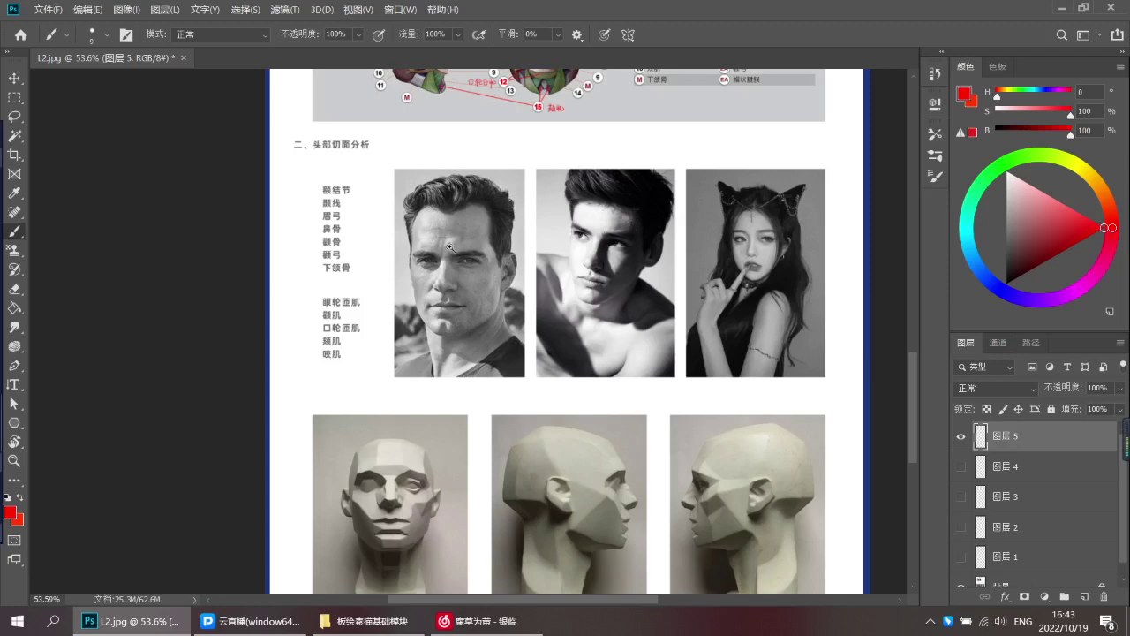
{"action": "mouse_move", "coordinate": [332, 166]}
{"action": "left_mouse_down"}
{"action": "mouse_move", "coordinate": [297, 295]}
{"action": "mouse_move", "coordinate": [327, 382]}
{"action": "mouse_move", "coordinate": [378, 239]}
{"action": "mouse_move", "coordinate": [334, 166]}
{"action": "left_mouse_up"}
{"action": "left_click_drag", "start_coordinate": [438, 210], "coordinate": [458, 214]}
{"action": "key", "text": "ctrl+z"}
{"action": "key", "text": "ctrl+z"}
{"action": "key", "text": "ctrl+z"}
{"action": "left_click_drag", "start_coordinate": [641, 255], "coordinate": [648, 280]}
{"action": "left_click_drag", "start_coordinate": [543, 273], "coordinate": [590, 283]}
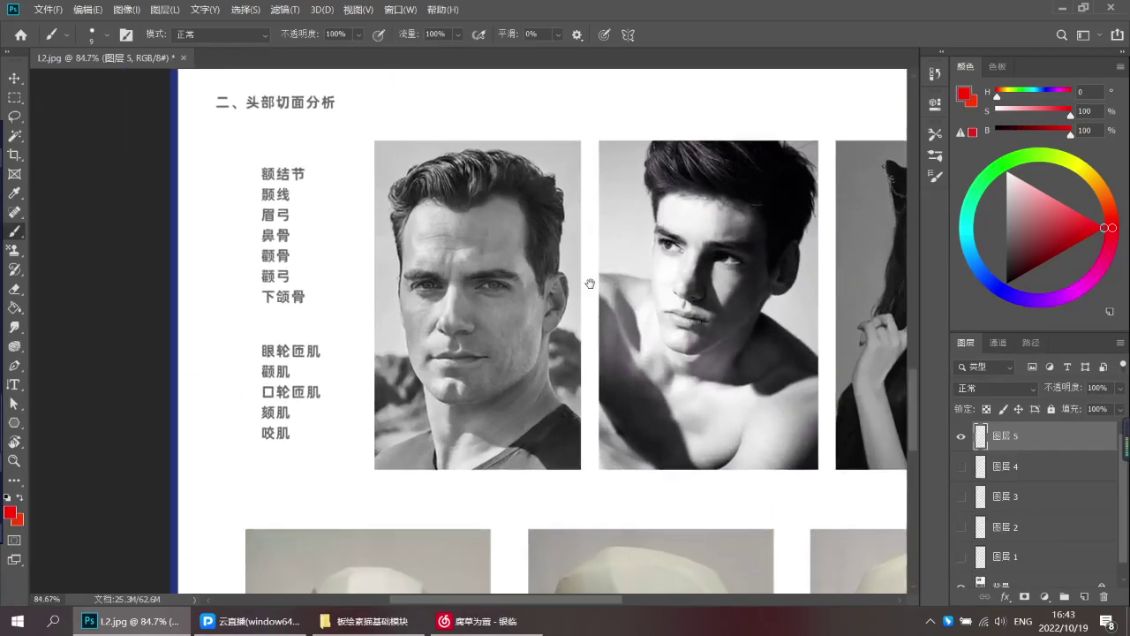
Try a tall red oval on the side of the first man's forehead above the eyebrow, and undo it
{"action": "left_click_drag", "start_coordinate": [554, 208], "coordinate": [577, 250]}
{"action": "scroll", "coordinate": [567, 267], "scroll_direction": "down", "scroll_amount": 1}
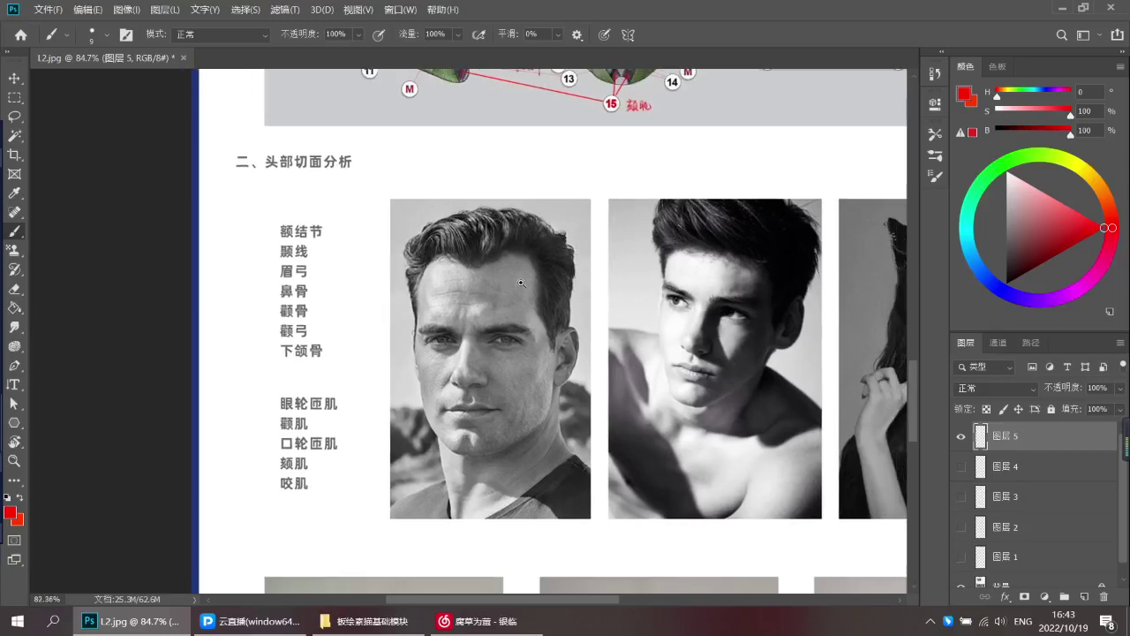
{"action": "left_click_drag", "start_coordinate": [424, 266], "coordinate": [454, 288]}
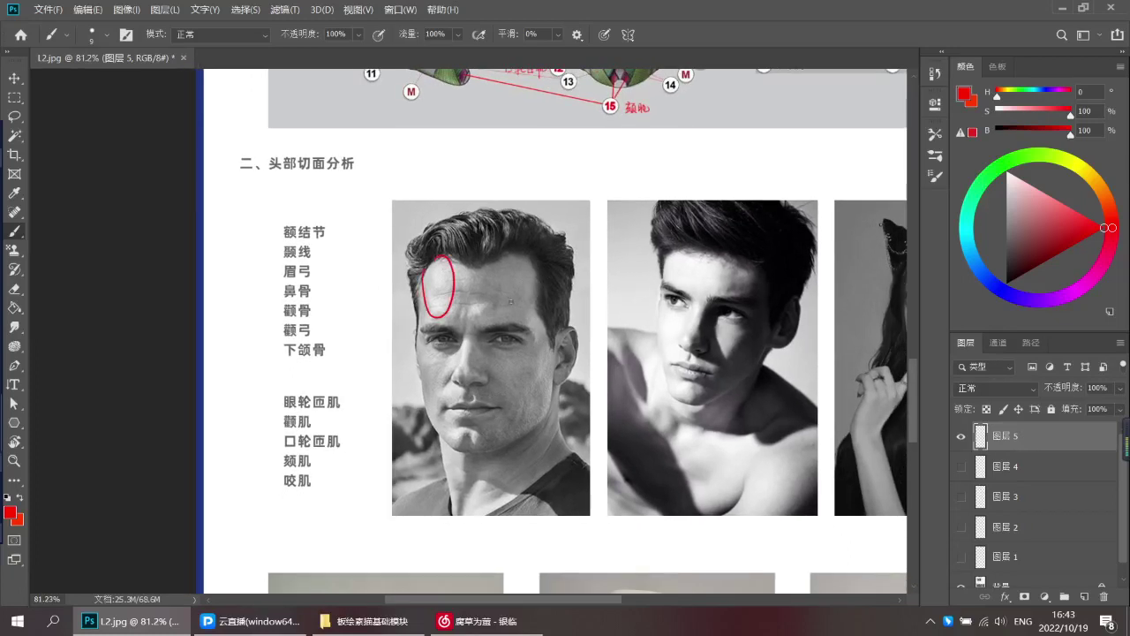
{"action": "key", "text": "ctrl+z"}
{"action": "scroll", "coordinate": [497, 318], "scroll_direction": "up", "scroll_amount": 3}
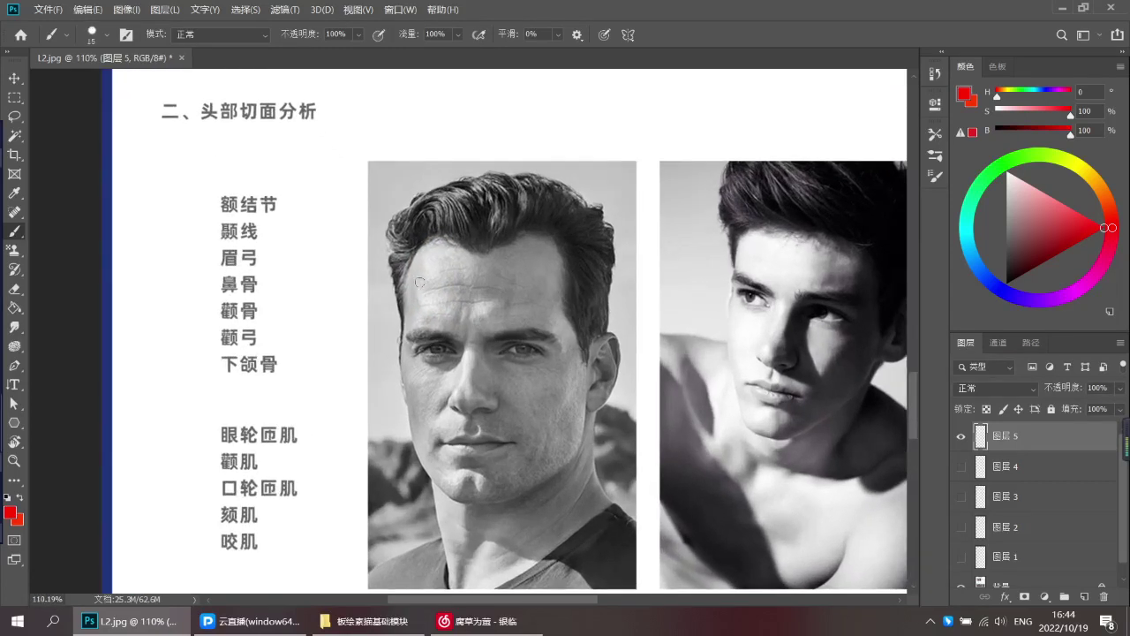
Try thicker red strokes along the side edge of the first man's forehead, and undo them
{"action": "left_click_drag", "start_coordinate": [411, 253], "coordinate": [412, 326]}
{"action": "key", "text": "ctrl+z"}
{"action": "mouse_move", "coordinate": [404, 263]}
{"action": "left_mouse_down"}
{"action": "mouse_move", "coordinate": [431, 318]}
{"action": "mouse_move", "coordinate": [449, 318]}
{"action": "mouse_move", "coordinate": [439, 336]}
{"action": "left_mouse_up"}
{"action": "key", "text": "ctrl+z"}
Examine the portraits and the faceted plaster head references below them
{"action": "left_click_drag", "start_coordinate": [473, 405], "coordinate": [466, 353]}
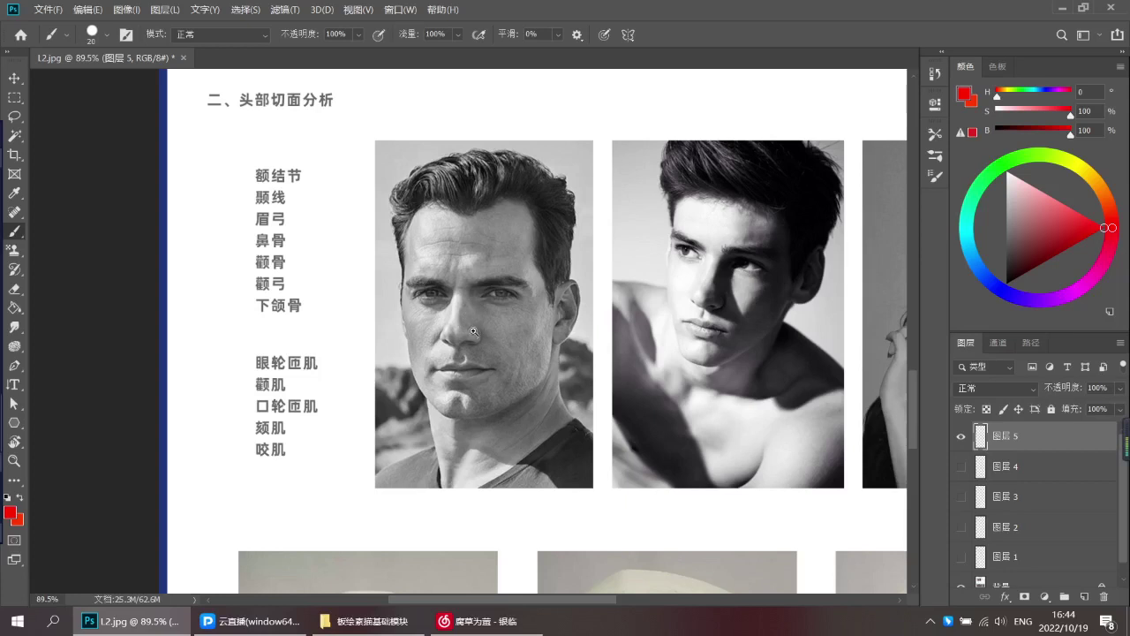
{"action": "left_click_drag", "start_coordinate": [478, 318], "coordinate": [503, 319]}
{"action": "mouse_move", "coordinate": [503, 327]}
{"action": "left_mouse_down"}
{"action": "mouse_move", "coordinate": [502, 277]}
{"action": "mouse_move", "coordinate": [495, 338]}
{"action": "left_mouse_up"}
{"action": "left_click_drag", "start_coordinate": [636, 398], "coordinate": [623, 332]}
{"action": "left_click_drag", "start_coordinate": [606, 389], "coordinate": [568, 339]}
{"action": "left_click_drag", "start_coordinate": [595, 271], "coordinate": [611, 363]}
{"action": "left_click_drag", "start_coordinate": [606, 297], "coordinate": [608, 267]}
{"action": "left_click_drag", "start_coordinate": [542, 371], "coordinate": [606, 331]}
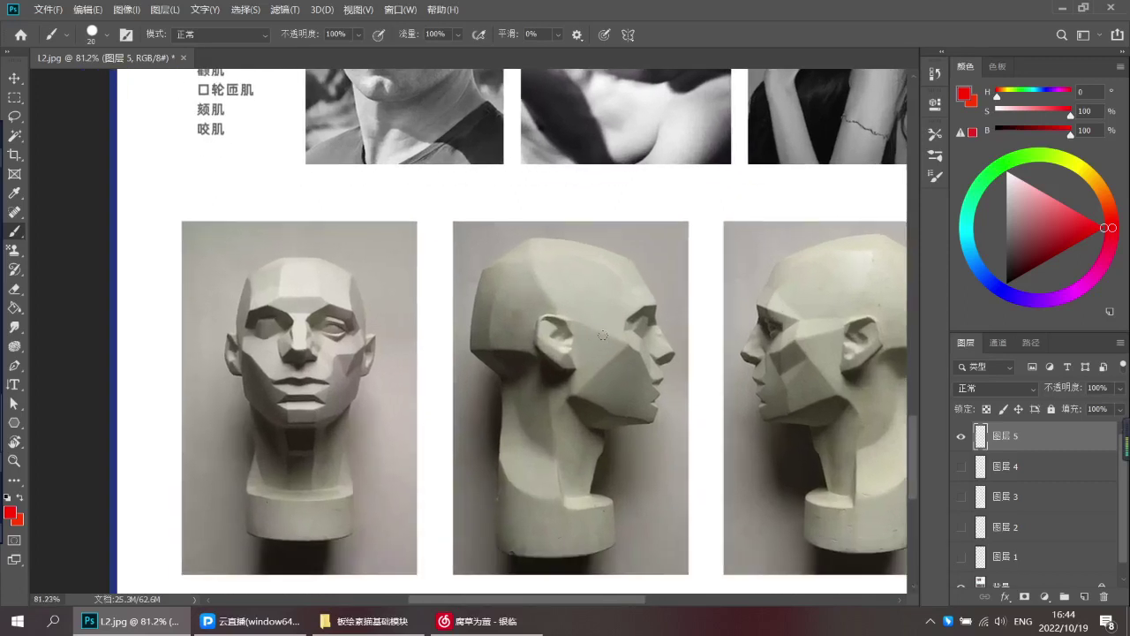
Switch to File Explorer and open the image 头部切块 from the folder 8.头部切面分析与绘制
{"action": "left_click", "coordinate": [1063, 8]}
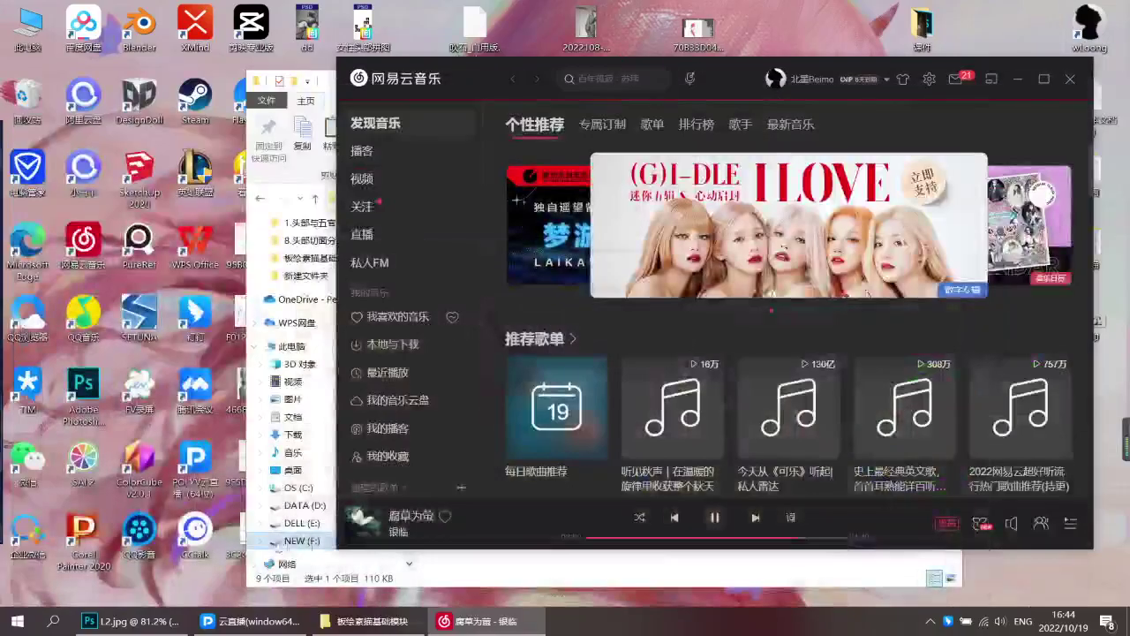
{"action": "left_click", "coordinate": [358, 621]}
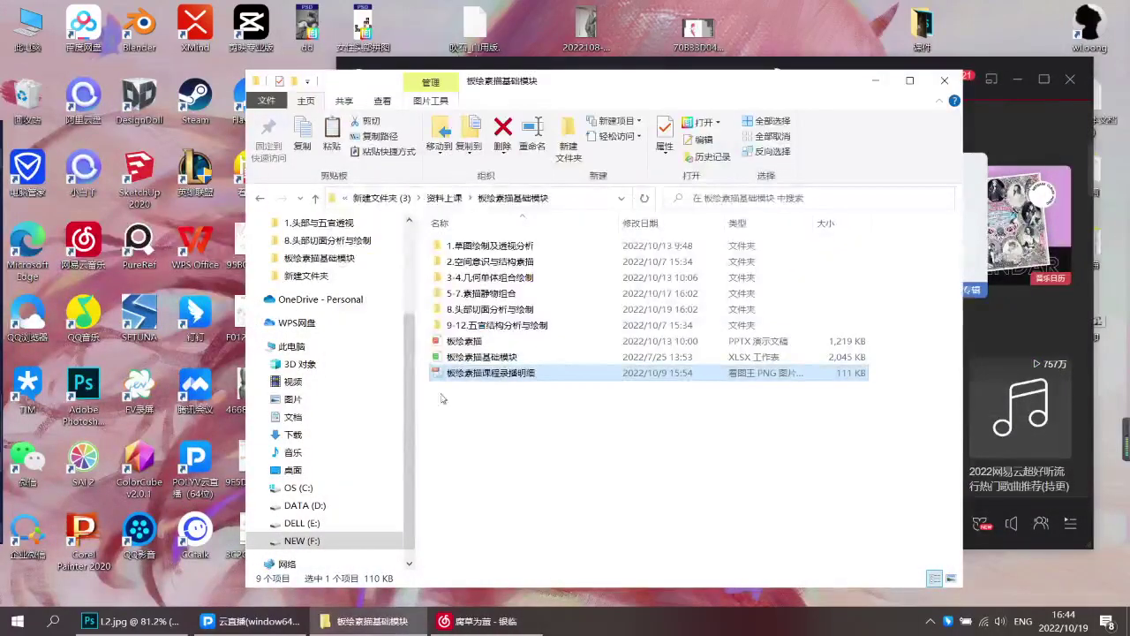
{"action": "double_click", "coordinate": [491, 309]}
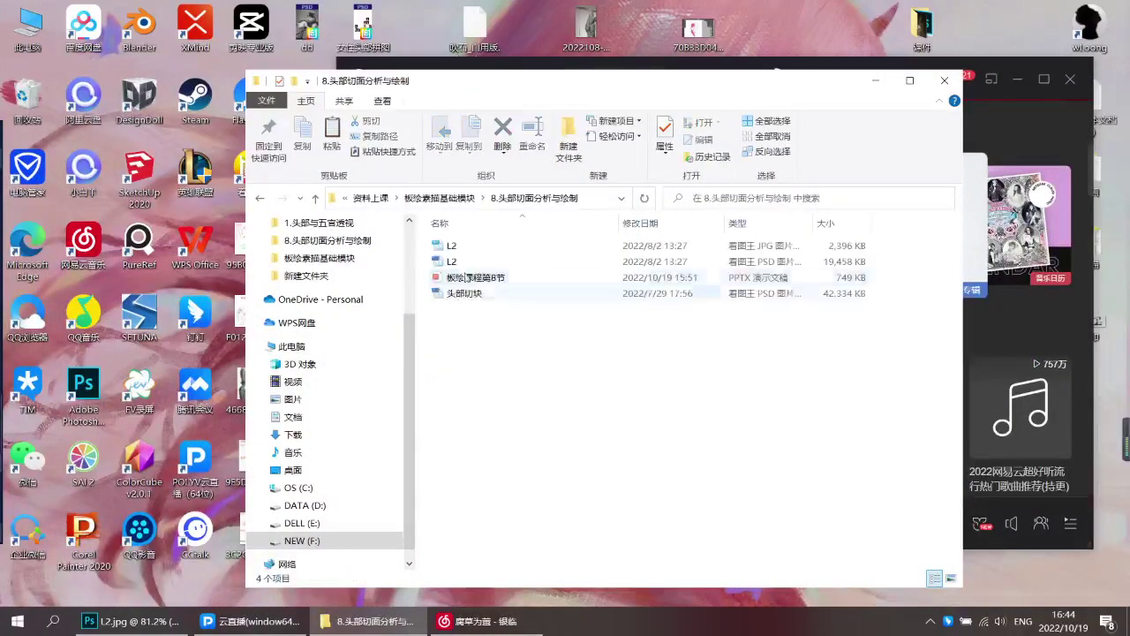
{"action": "left_click", "coordinate": [482, 292]}
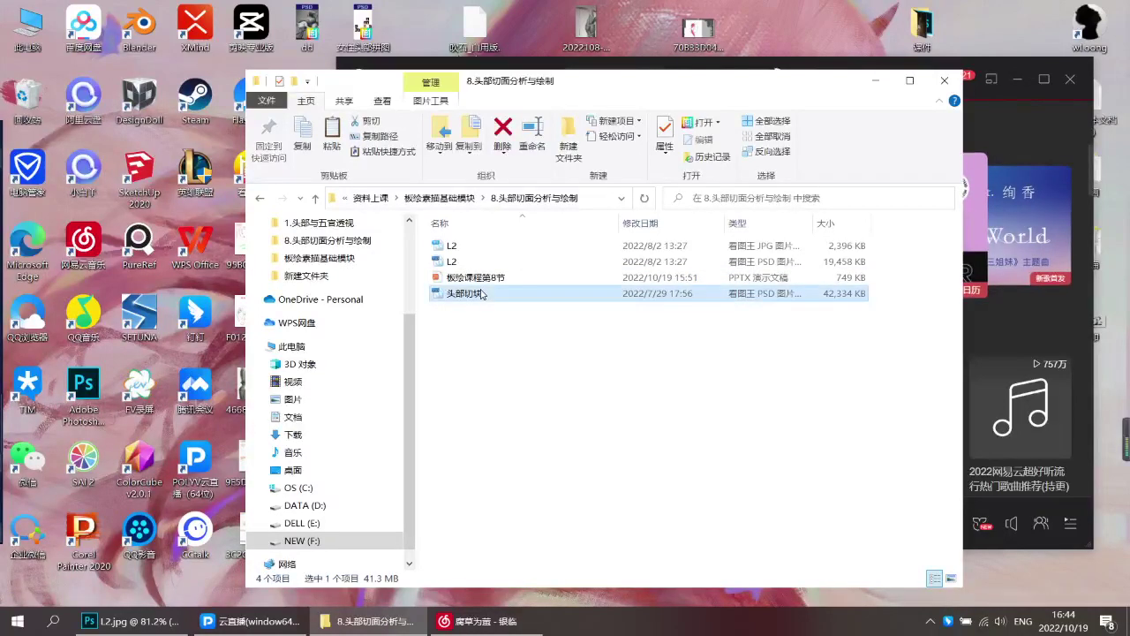
{"action": "left_click", "coordinate": [482, 291]}
{"action": "double_click", "coordinate": [510, 300]}
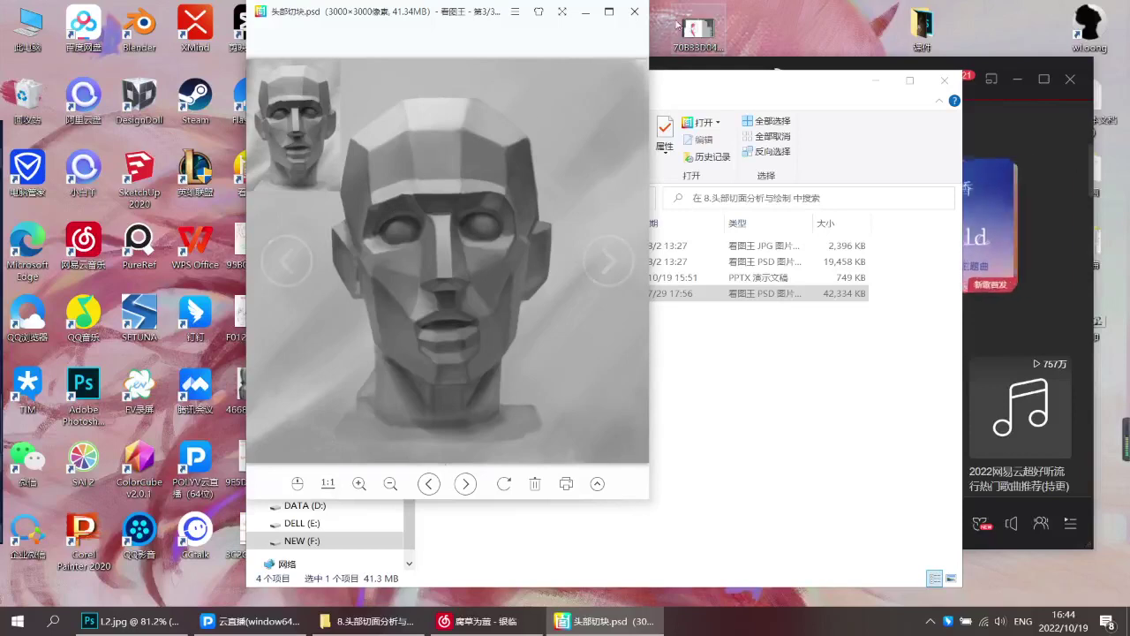
Close and reopen 头部切块.psd in the image viewer and examine the painted faceted head
{"action": "left_click", "coordinate": [633, 12]}
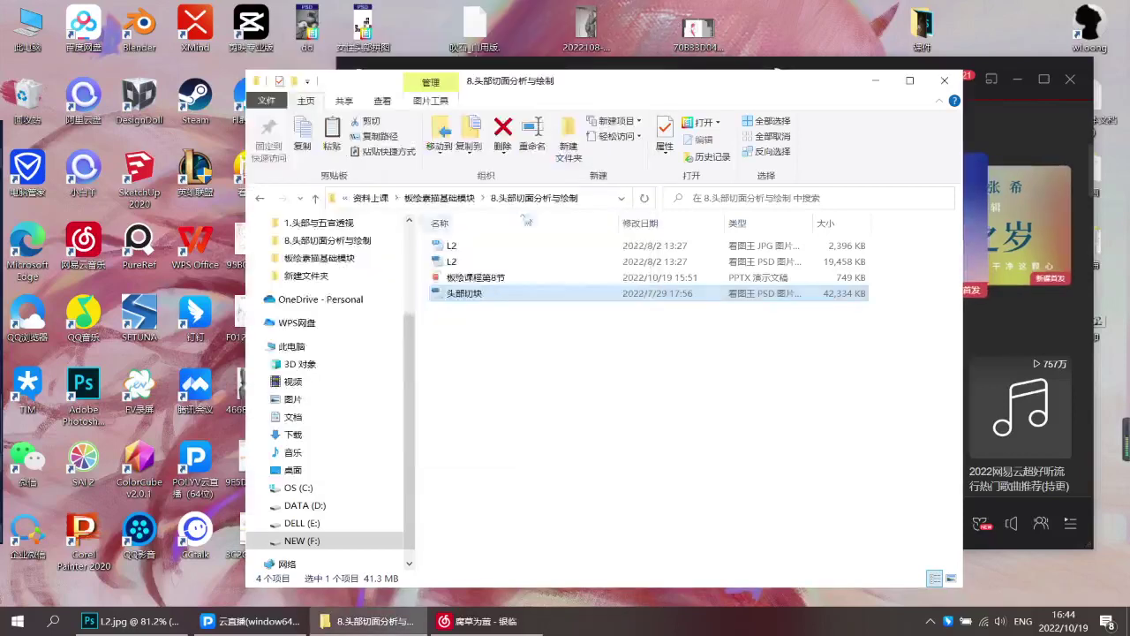
{"action": "double_click", "coordinate": [474, 294]}
{"action": "scroll", "coordinate": [455, 155], "scroll_direction": "down", "scroll_amount": 2}
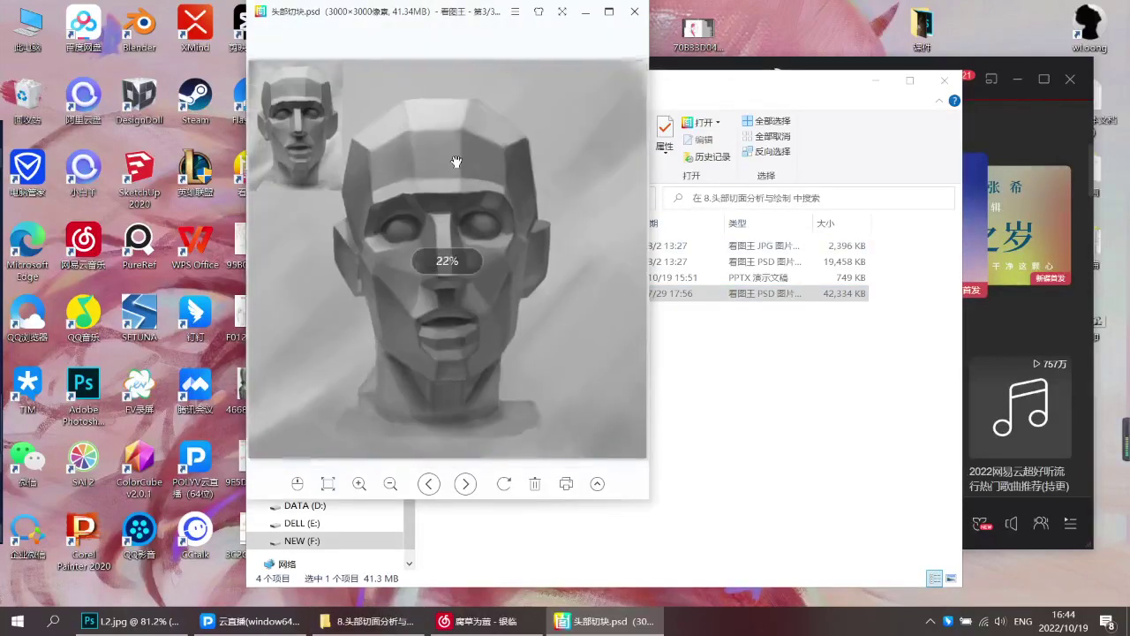
{"action": "left_click_drag", "start_coordinate": [316, 178], "coordinate": [406, 181]}
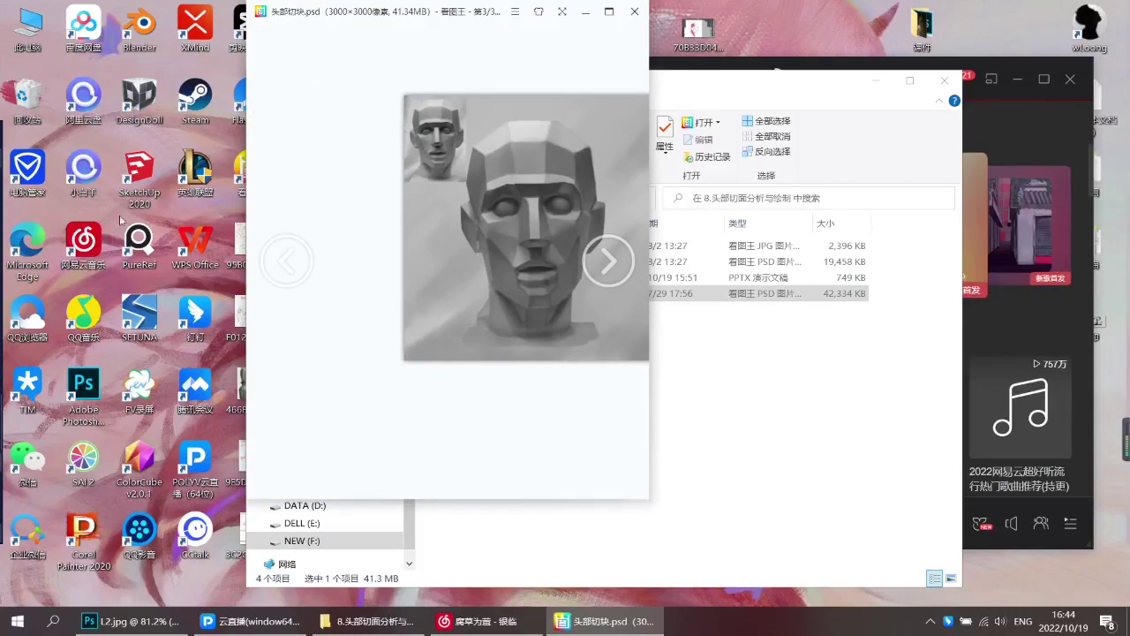
Switch to QQ Browser and open the bookmarked Huaban site (花瓣网), ready to search its images
{"action": "double_click", "coordinate": [26, 314]}
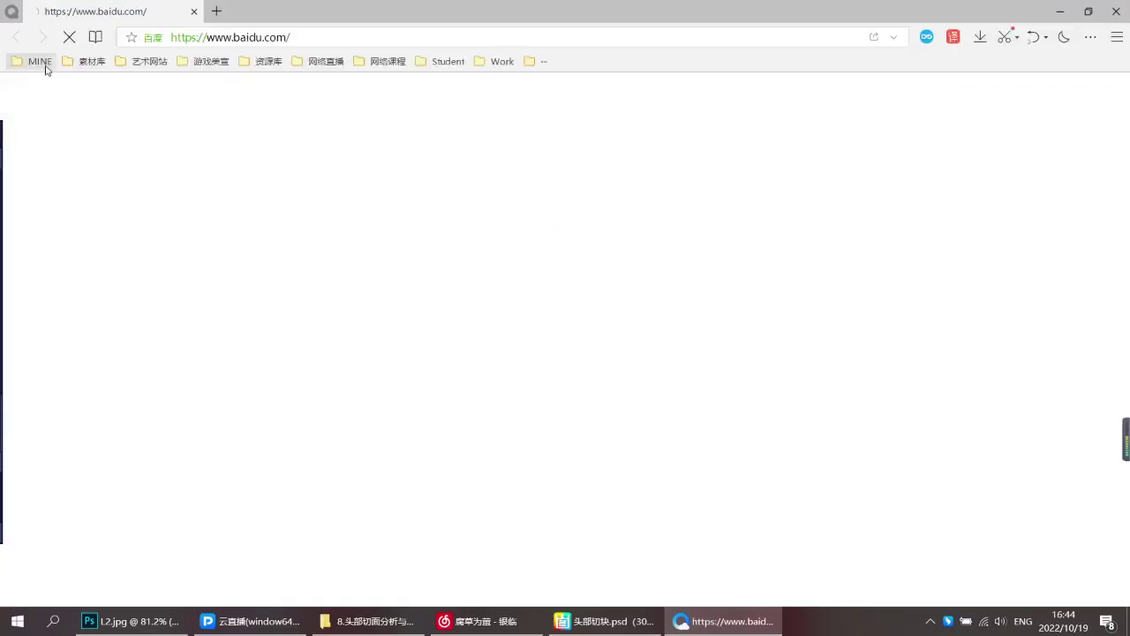
{"action": "left_click", "coordinate": [42, 63]}
{"action": "left_click", "coordinate": [97, 76]}
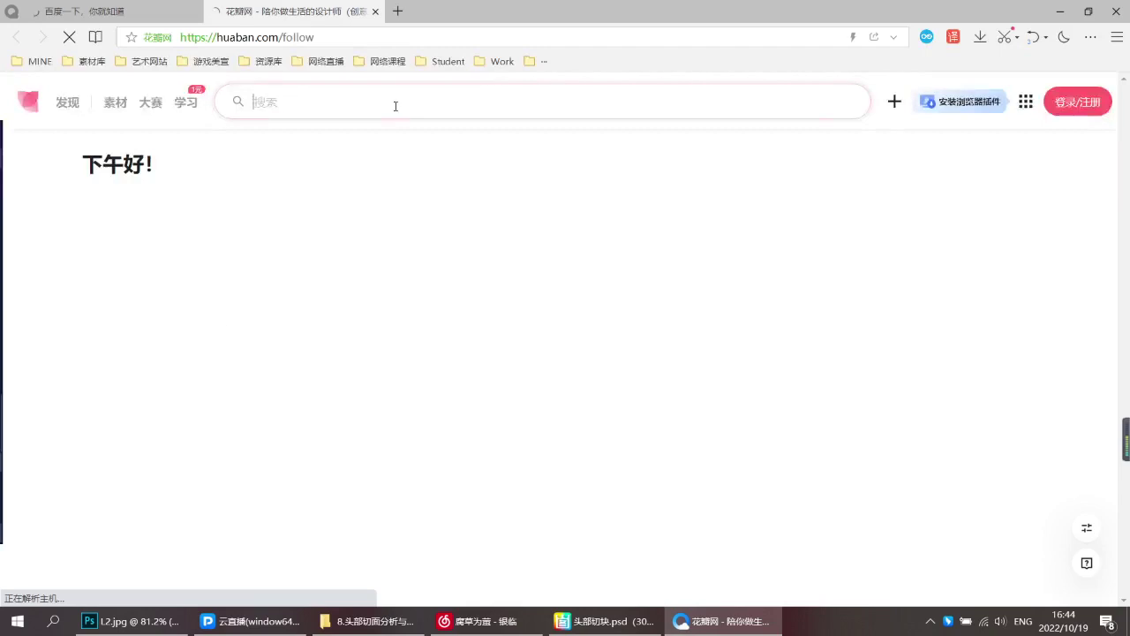
{"action": "left_click", "coordinate": [396, 106]}
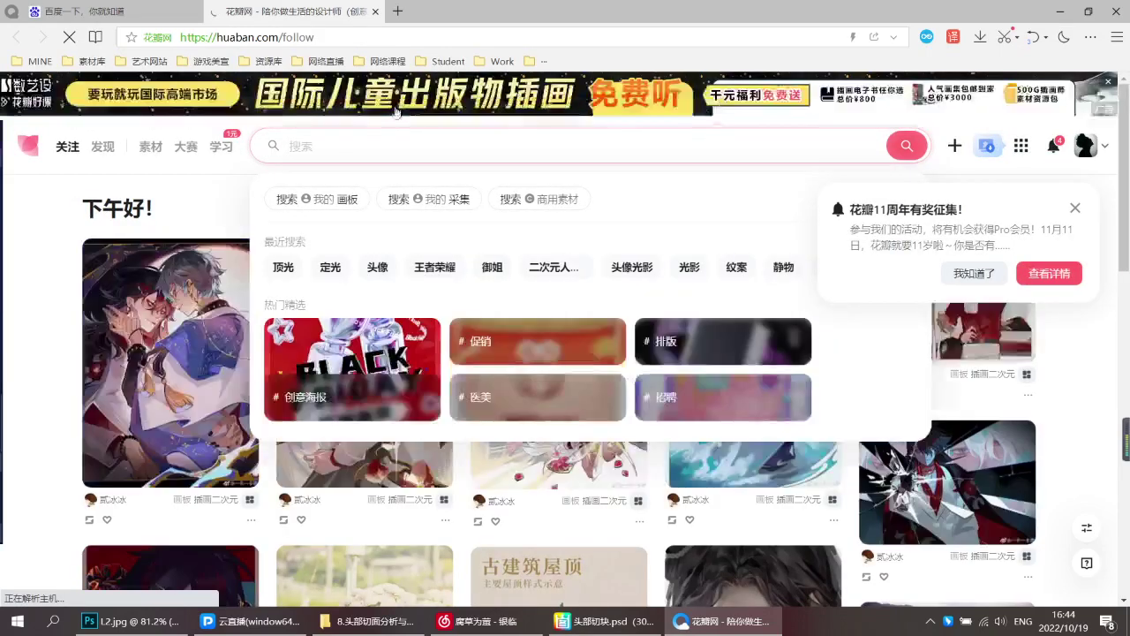
{"action": "type", "text": "sh"}
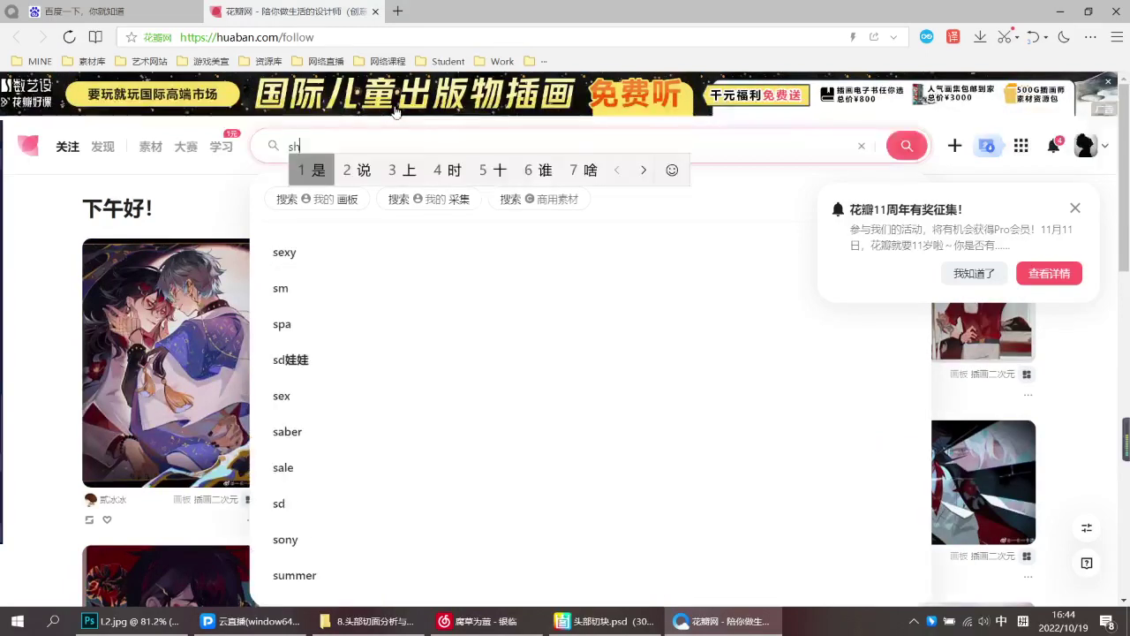
{"action": "key", "text": "BackSpace"}
{"action": "key", "text": "BackSpace"}
{"action": "type", "text": "shi"}
{"action": "key", "text": "BackSpace"}
{"action": "key", "text": "BackSpace"}
{"action": "key", "text": "BackSpace"}
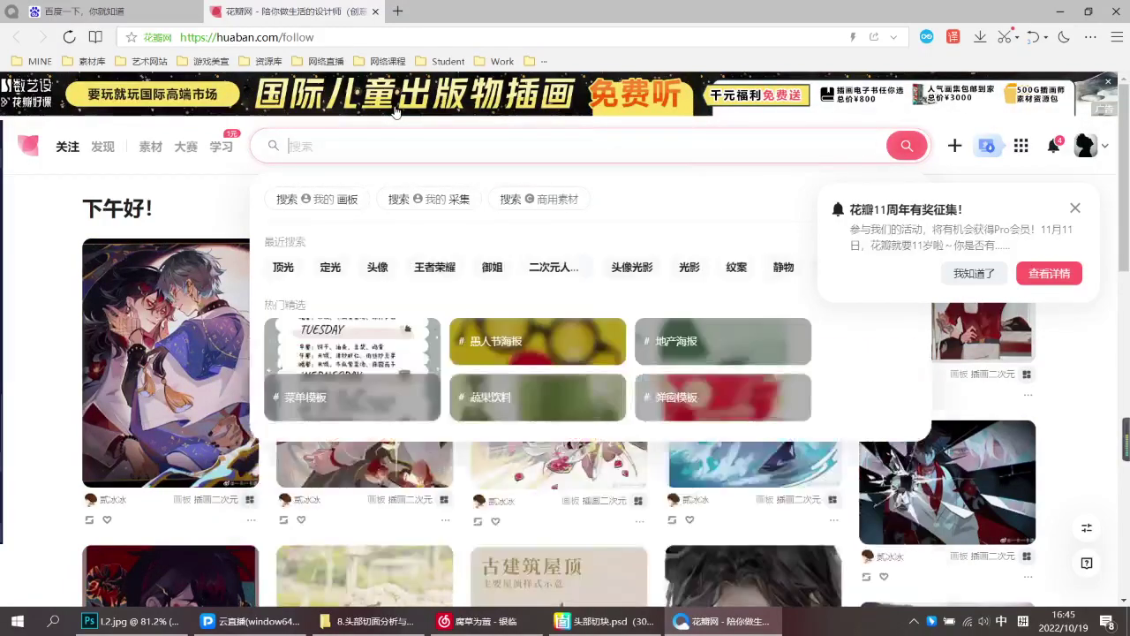
{"action": "type", "text": "sh"}
{"action": "key", "text": "BackSpace"}
{"action": "key", "text": "BackSpace"}
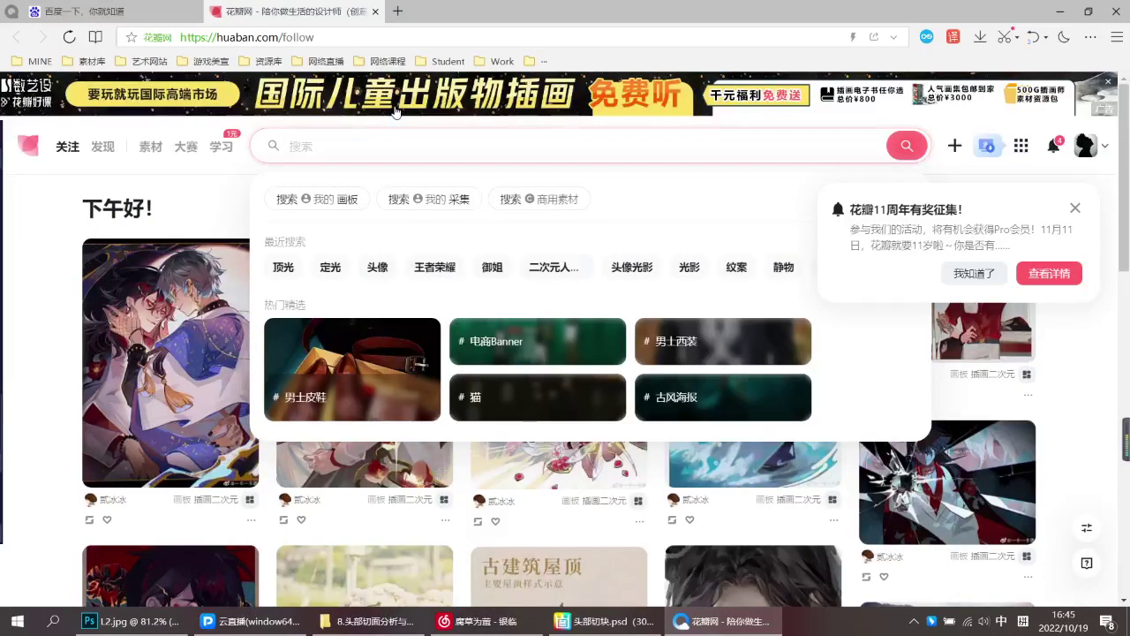
Search Huaban for 头像石膏切面
{"action": "type", "text": "touxiangshigao"}
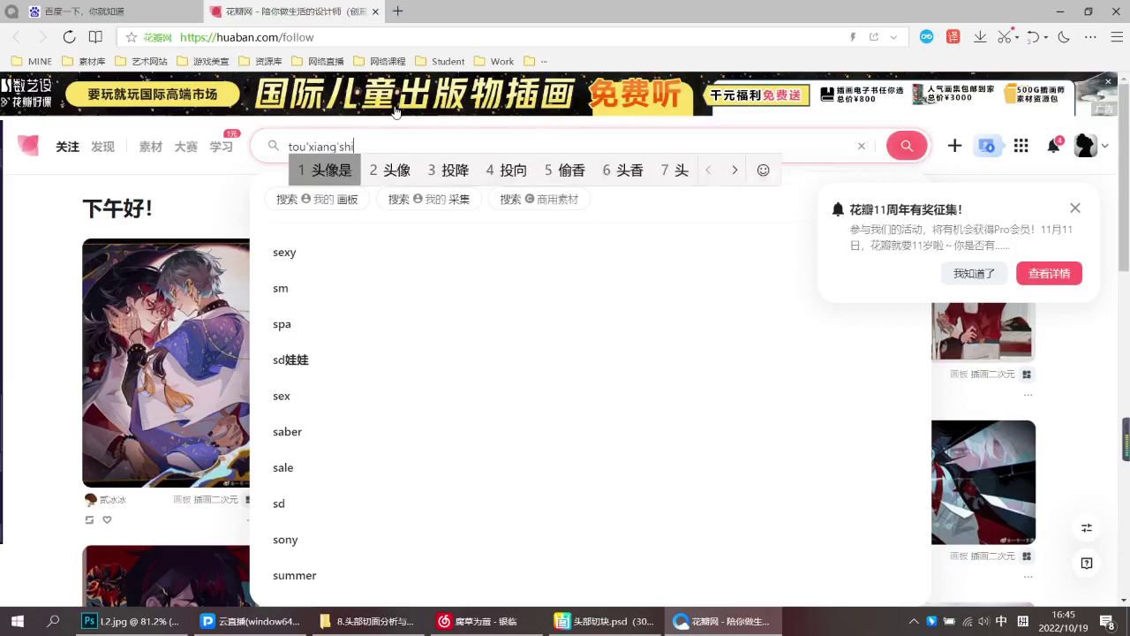
{"action": "type", "text": "qiemian"}
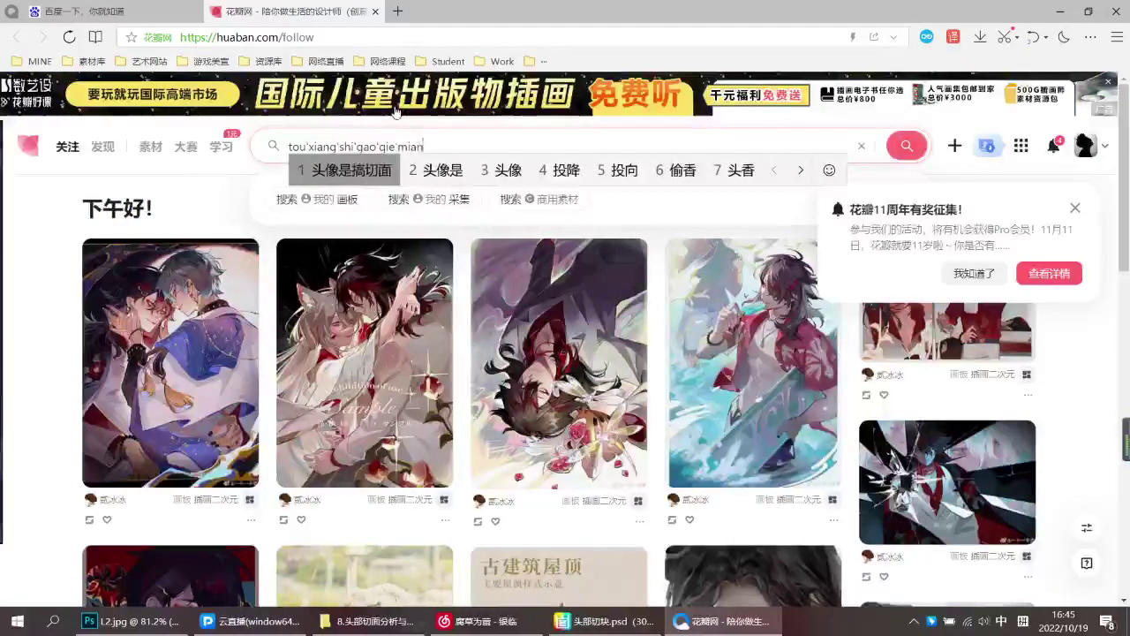
{"action": "type", "text": "3"}
{"action": "key", "text": "space"}
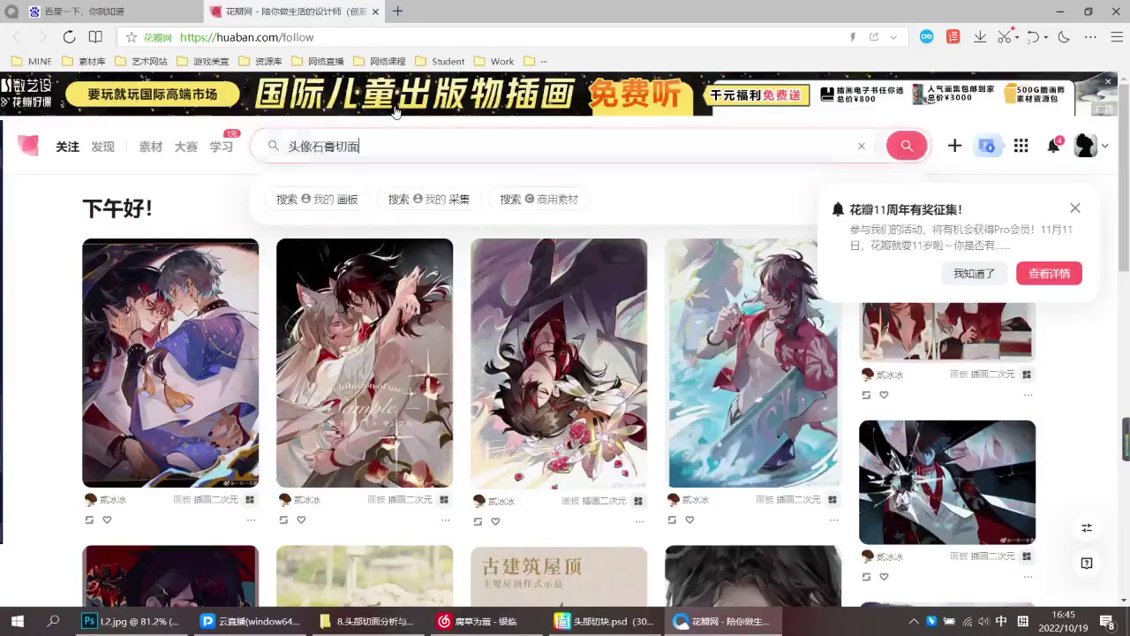
{"action": "key", "text": "Return"}
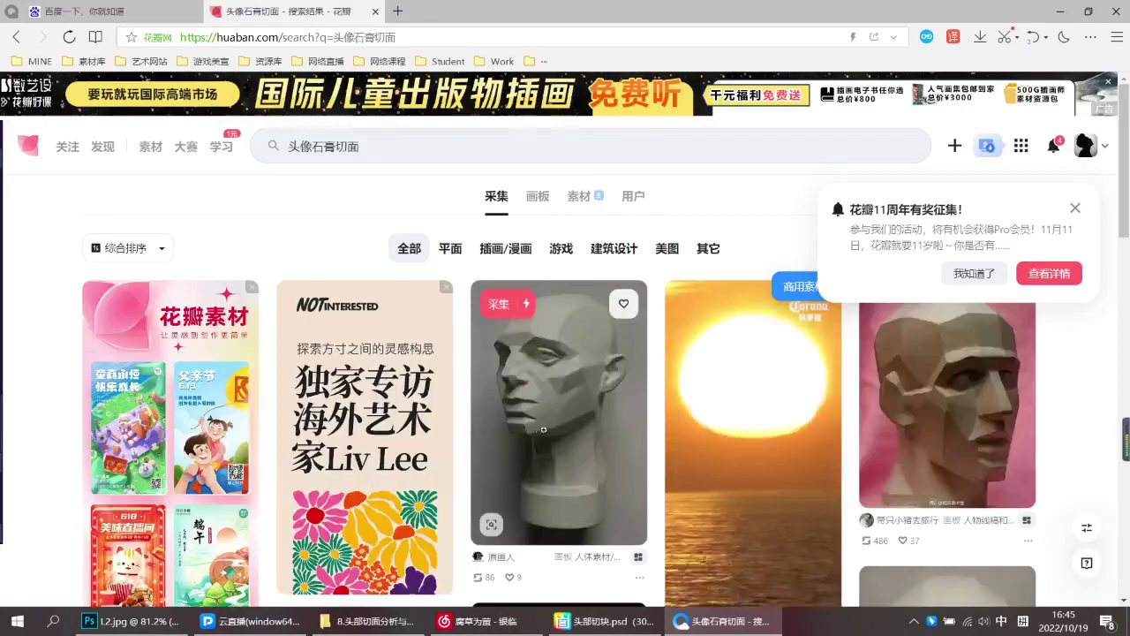
Look through the search results for faceted plaster head photos and drawings from different angles
{"action": "scroll", "coordinate": [857, 425], "scroll_direction": "down", "scroll_amount": 3}
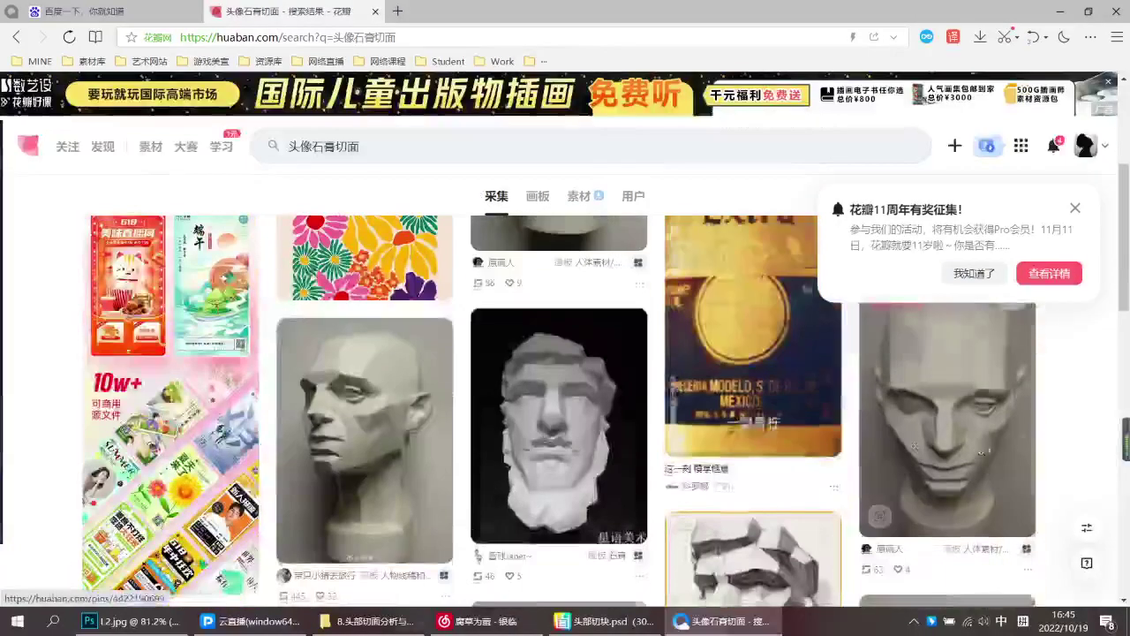
{"action": "scroll", "coordinate": [489, 451], "scroll_direction": "up", "scroll_amount": 2}
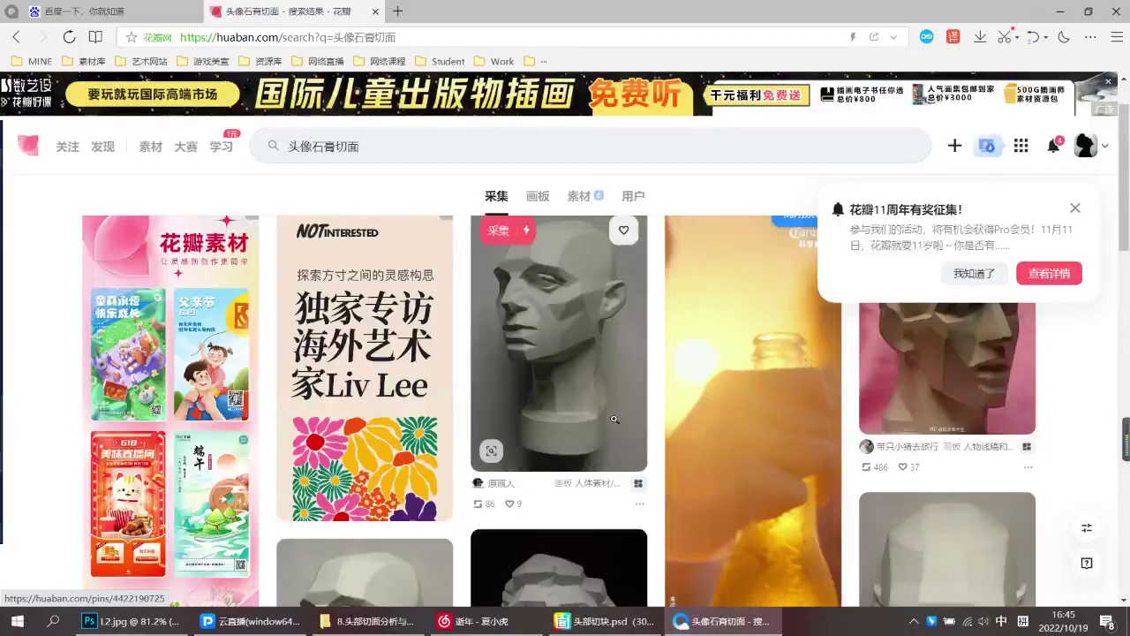
{"action": "scroll", "coordinate": [608, 354], "scroll_direction": "down", "scroll_amount": 6}
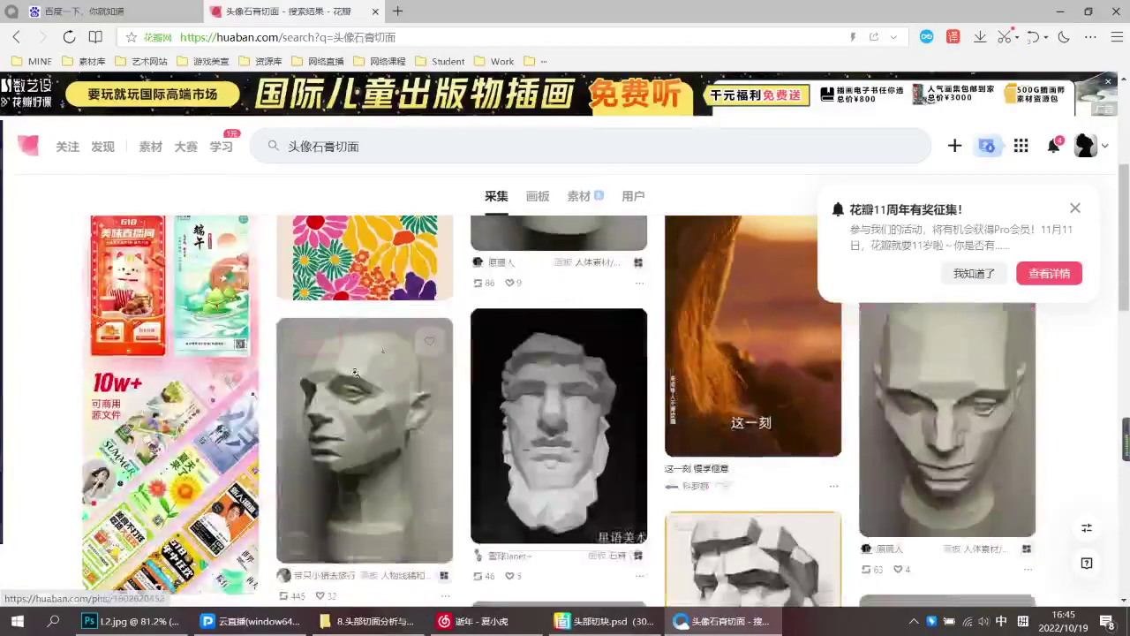
{"action": "scroll", "coordinate": [207, 378], "scroll_direction": "down", "scroll_amount": 2}
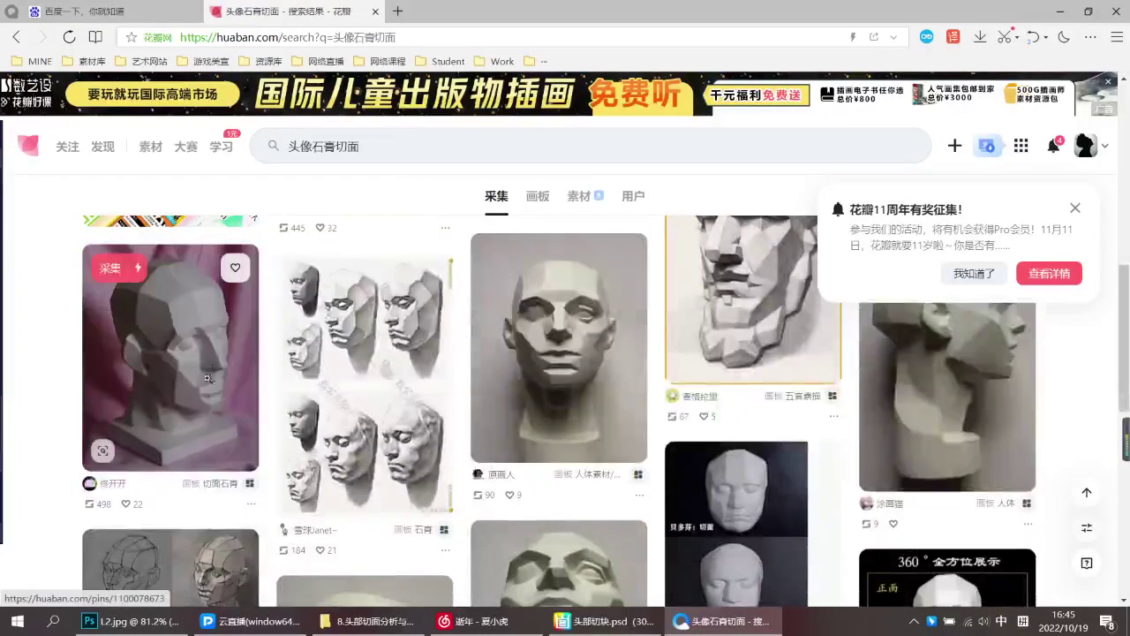
{"action": "scroll", "coordinate": [371, 415], "scroll_direction": "down", "scroll_amount": 3}
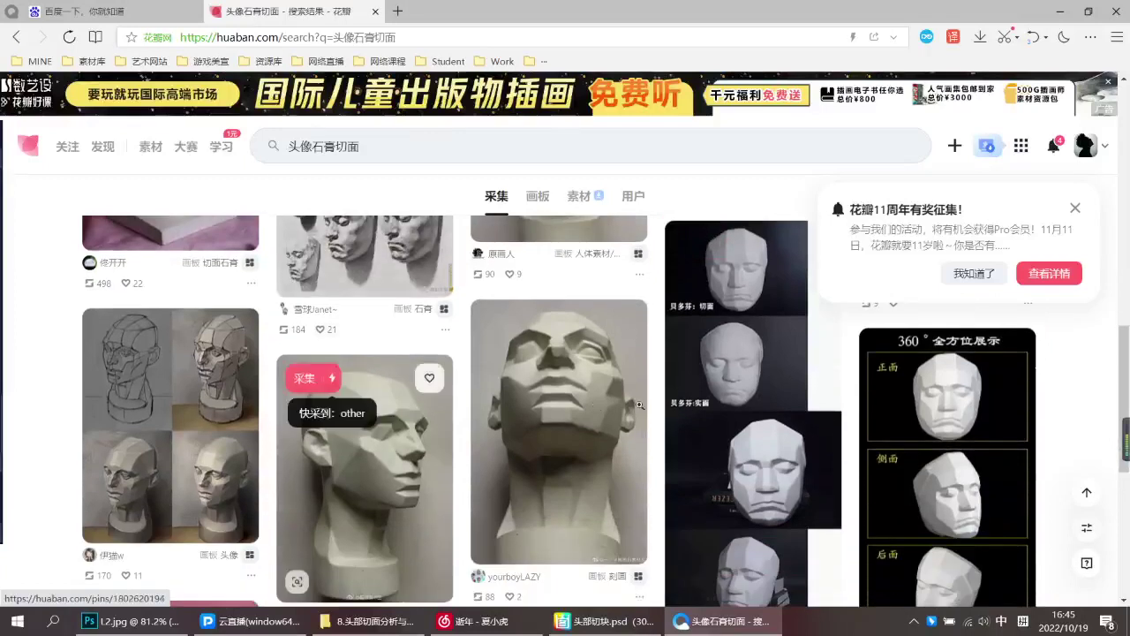
{"action": "scroll", "coordinate": [465, 442], "scroll_direction": "down", "scroll_amount": 4}
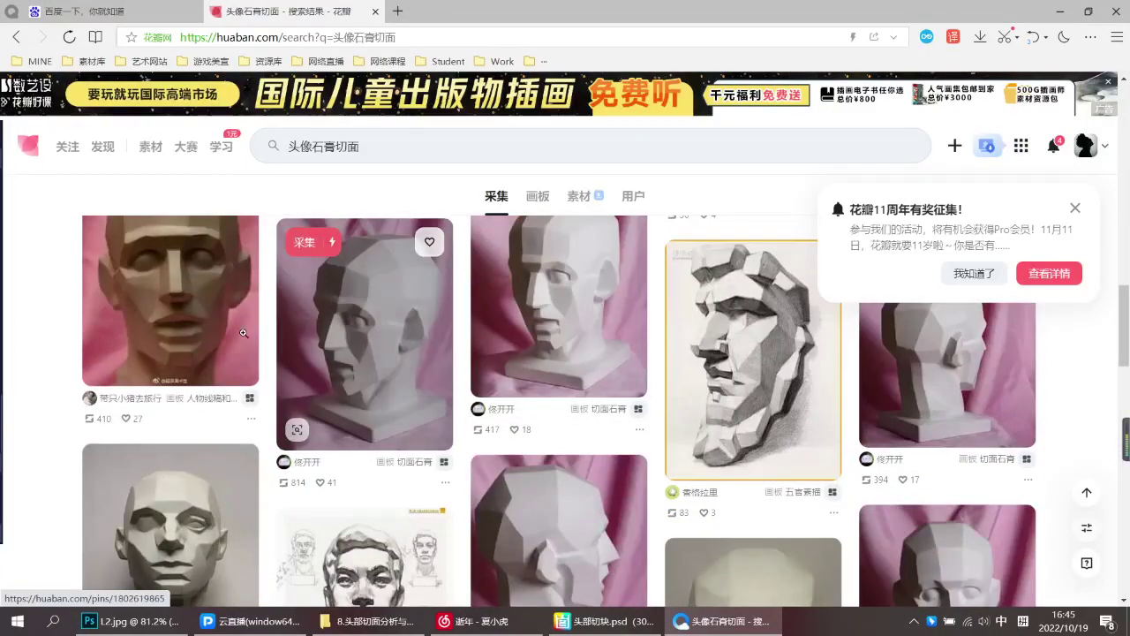
{"action": "scroll", "coordinate": [969, 477], "scroll_direction": "down", "scroll_amount": 2}
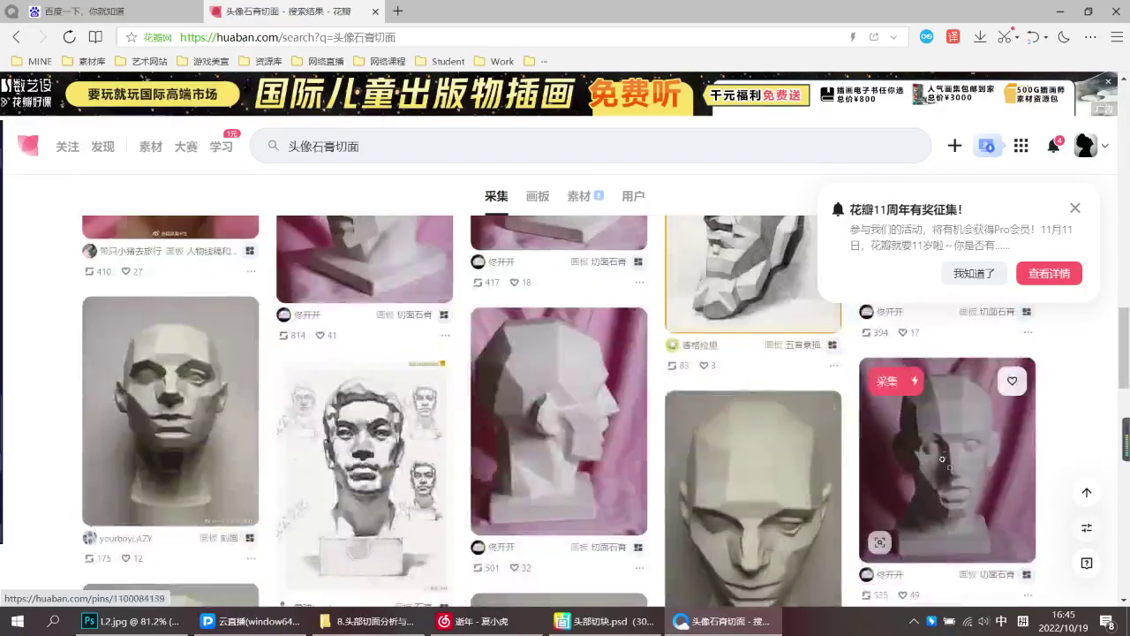
{"action": "scroll", "coordinate": [969, 478], "scroll_direction": "down", "scroll_amount": 2}
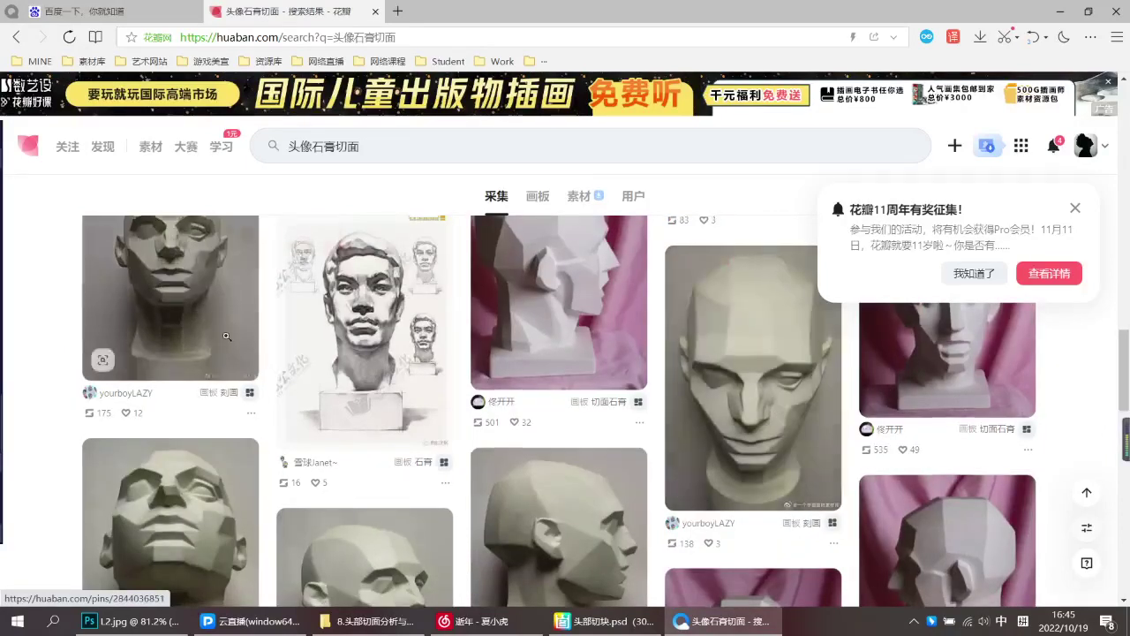
{"action": "scroll", "coordinate": [331, 348], "scroll_direction": "down", "scroll_amount": 2}
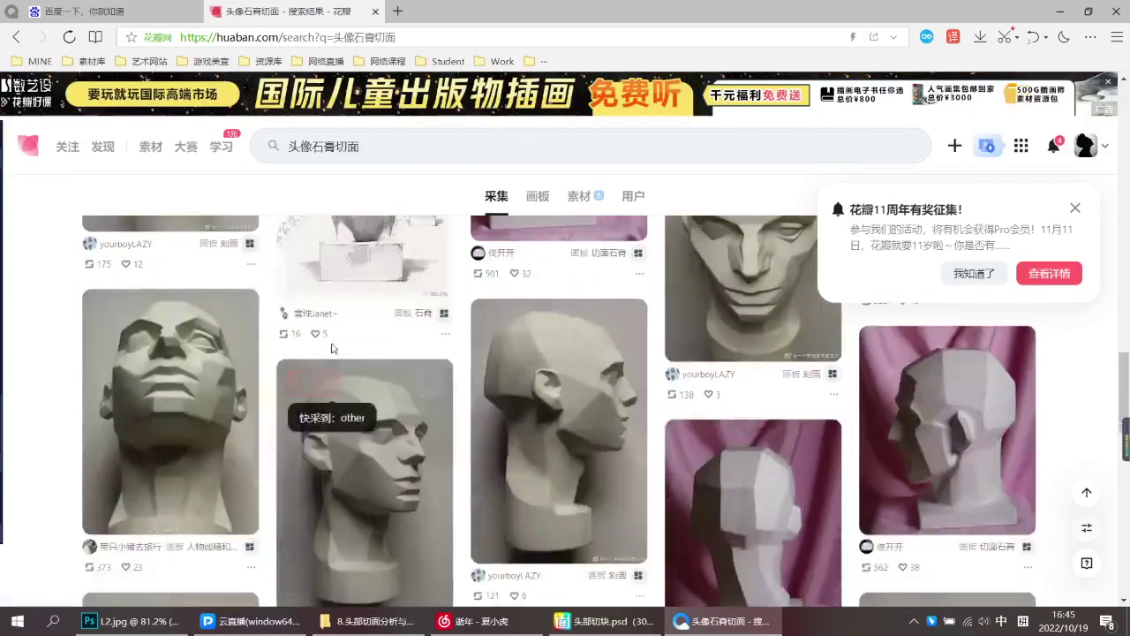
{"action": "scroll", "coordinate": [331, 350], "scroll_direction": "down", "scroll_amount": 3}
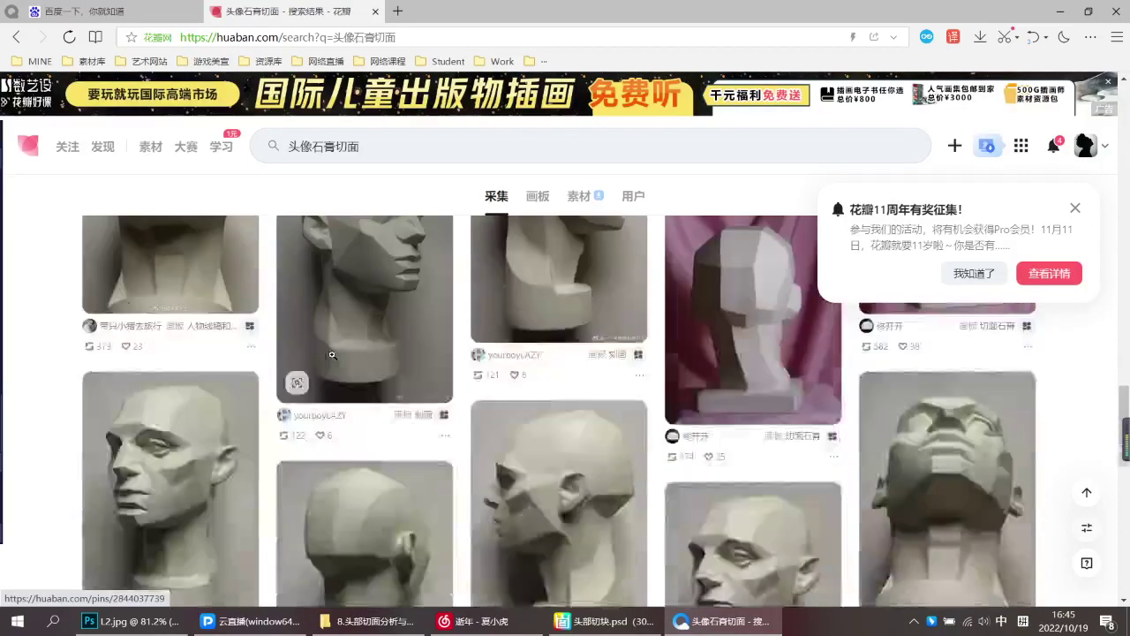
{"action": "scroll", "coordinate": [331, 355], "scroll_direction": "down", "scroll_amount": 5}
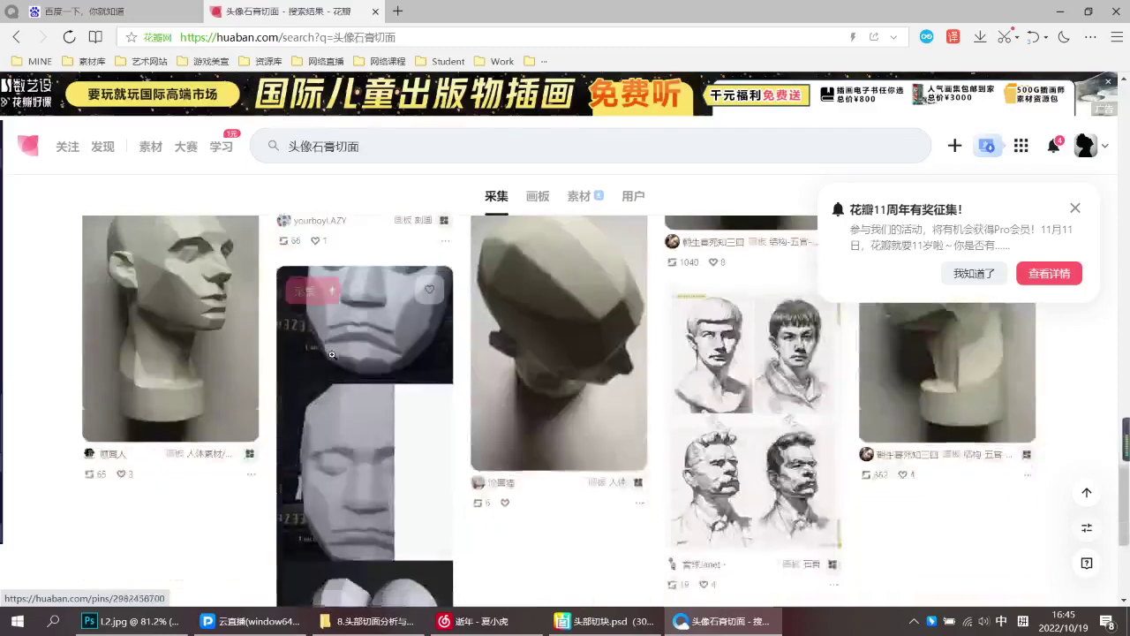
{"action": "scroll", "coordinate": [331, 354], "scroll_direction": "down", "scroll_amount": 6}
{"action": "scroll", "coordinate": [332, 354], "scroll_direction": "down", "scroll_amount": 5}
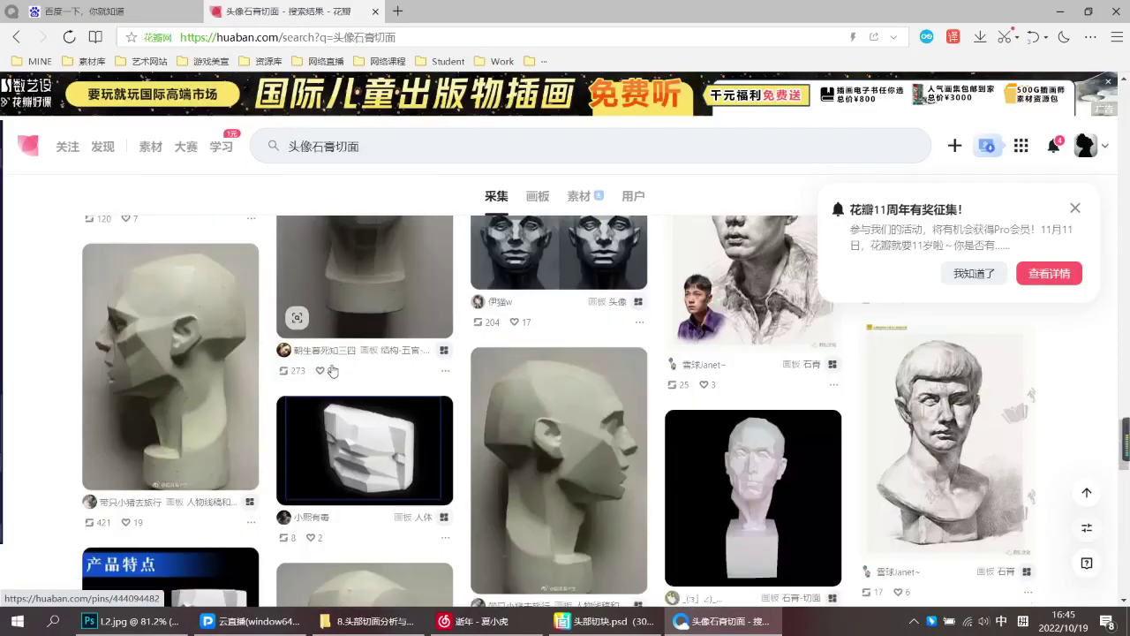
{"action": "scroll", "coordinate": [332, 370], "scroll_direction": "down", "scroll_amount": 6}
{"action": "scroll", "coordinate": [330, 362], "scroll_direction": "up", "scroll_amount": 5}
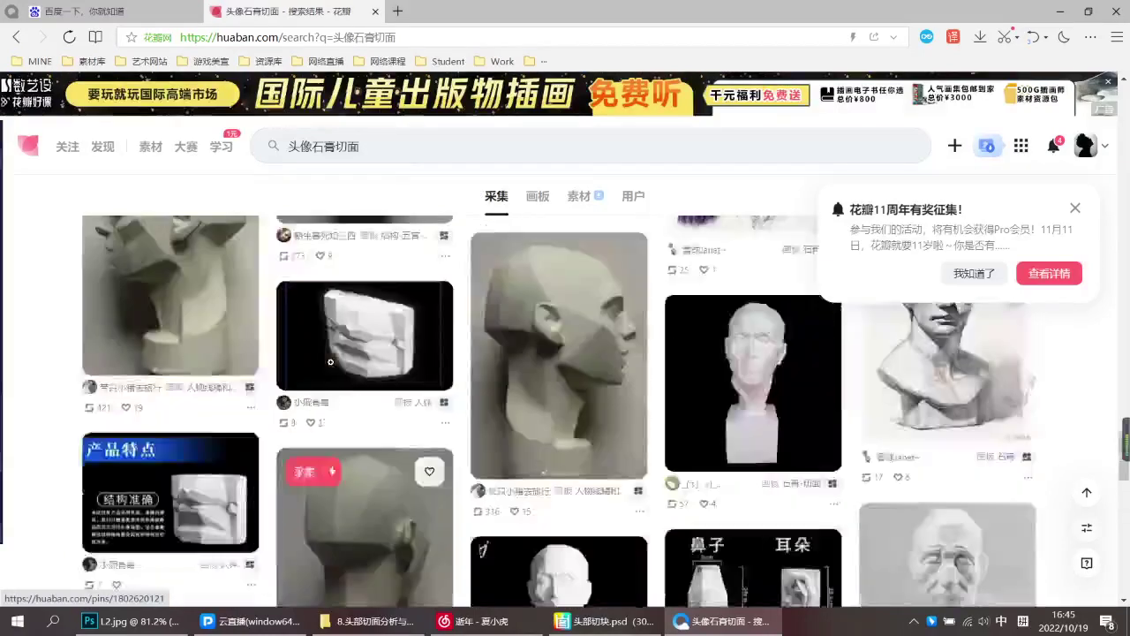
View the front-facing faceted plaster head on the pink background at full size and return to the search results
{"action": "scroll", "coordinate": [330, 362], "scroll_direction": "up", "scroll_amount": 20}
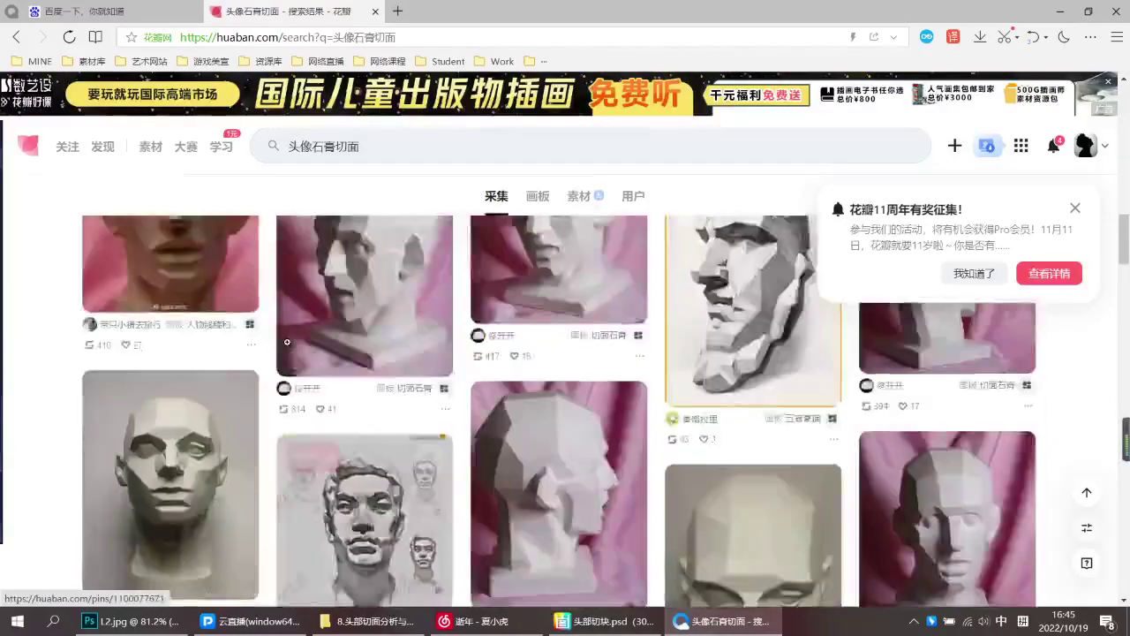
{"action": "scroll", "coordinate": [287, 342], "scroll_direction": "up", "scroll_amount": 3}
{"action": "left_click", "coordinate": [222, 387]}
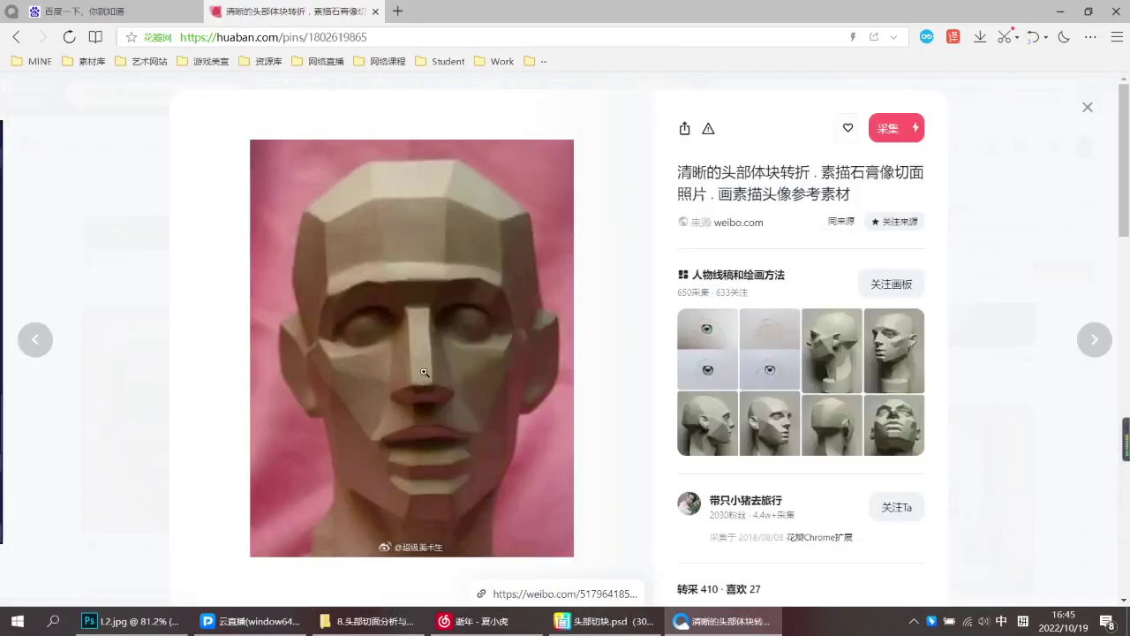
{"action": "left_click", "coordinate": [424, 373]}
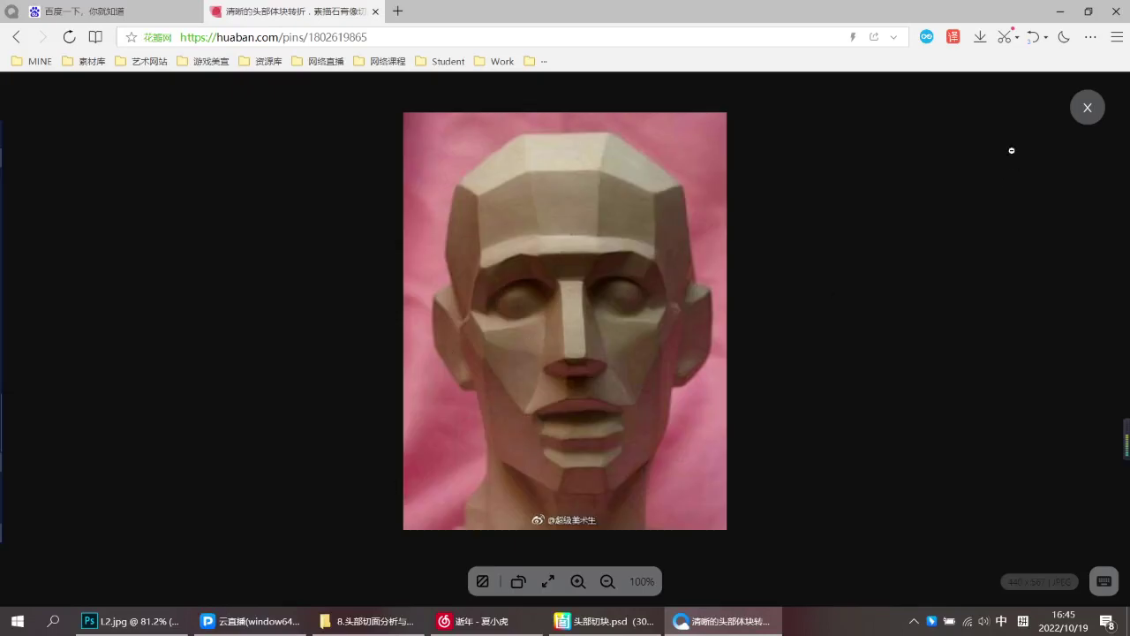
{"action": "left_click", "coordinate": [1092, 107]}
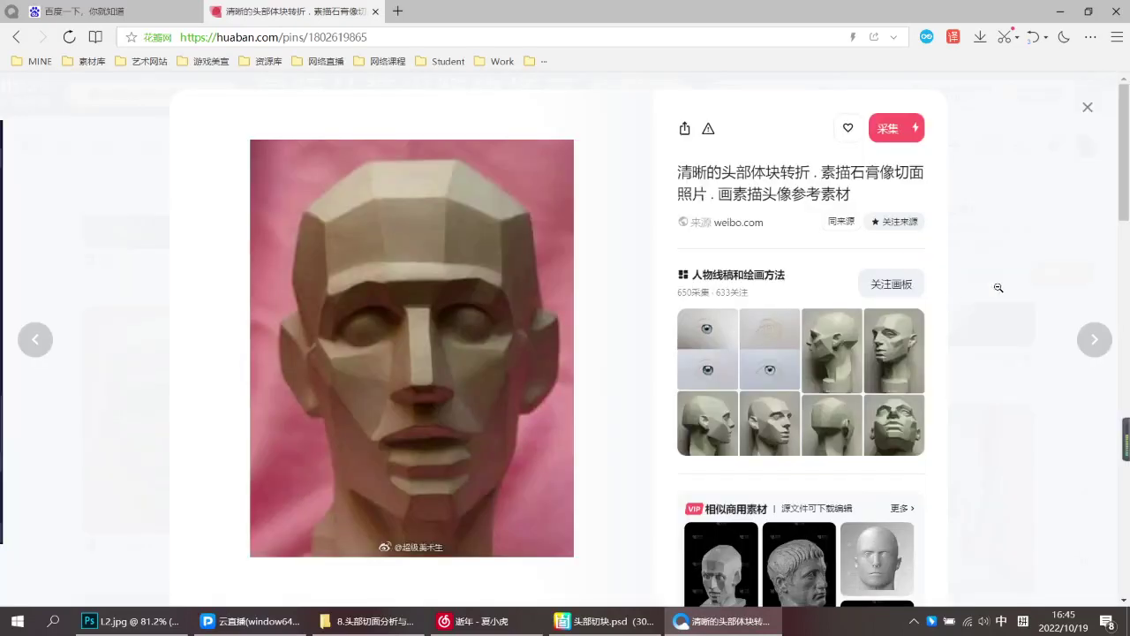
{"action": "left_click", "coordinate": [1088, 107]}
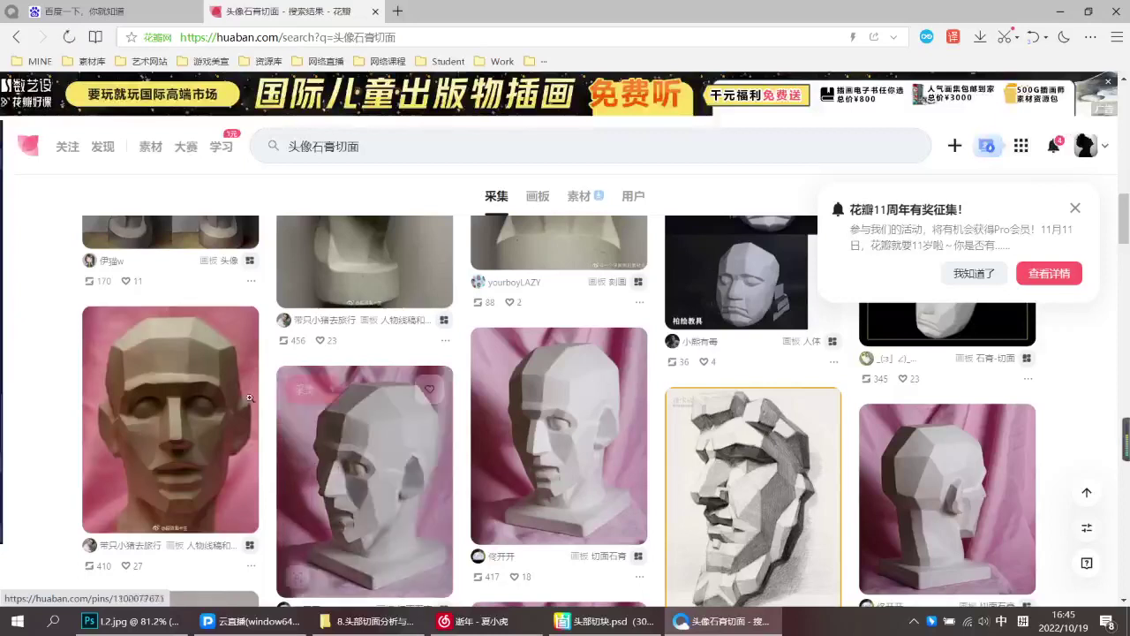
Open the front-facing plaster head on the pink background at full size and copy the image
{"action": "left_click", "coordinate": [152, 429]}
{"action": "left_click", "coordinate": [411, 327]}
{"action": "right_click", "coordinate": [605, 317]}
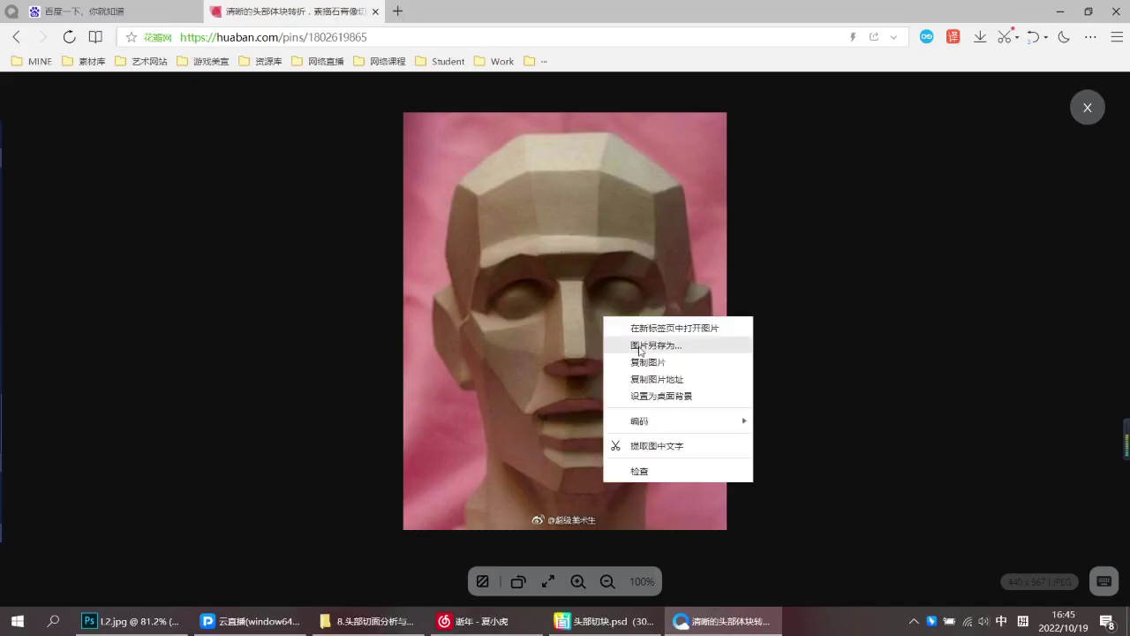
{"action": "left_click", "coordinate": [638, 363]}
Switch to Photoshop, create a new document with the offered settings and paste the copied plaster head photo into it
{"action": "left_click", "coordinate": [128, 619]}
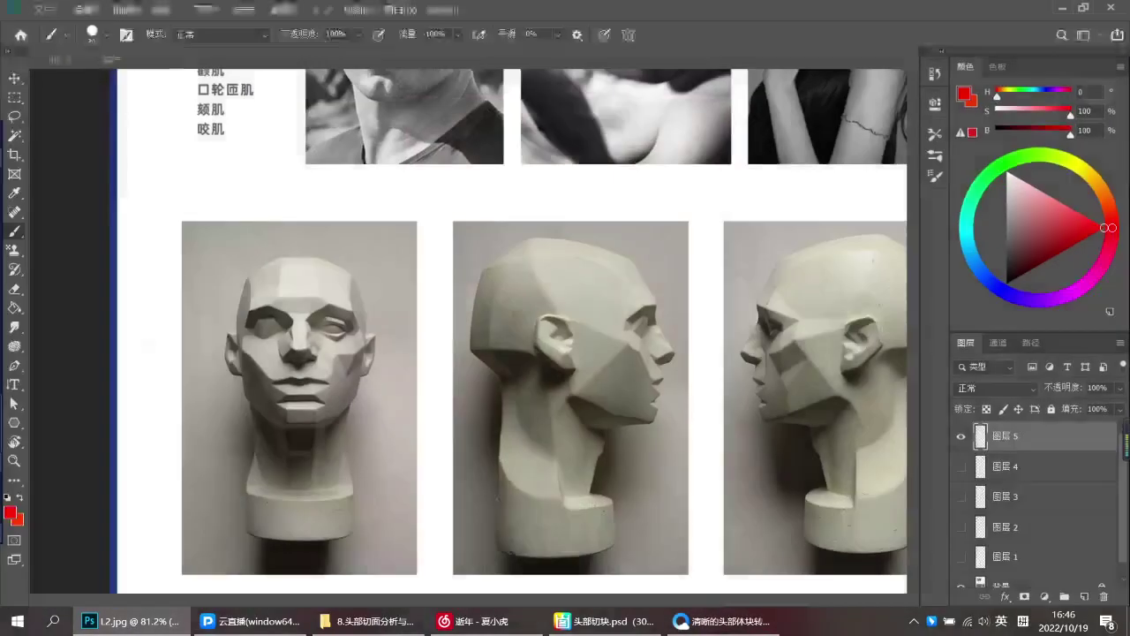
{"action": "left_click", "coordinate": [80, 10]}
{"action": "left_click", "coordinate": [49, 12]}
{"action": "left_click", "coordinate": [49, 12]}
{"action": "left_click", "coordinate": [88, 27]}
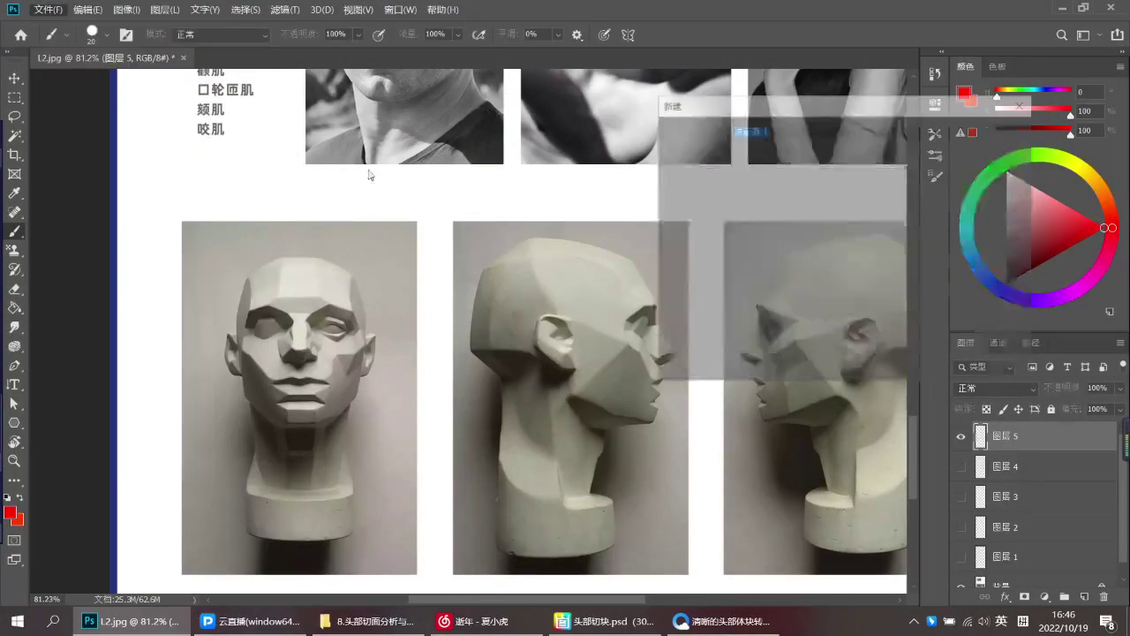
{"action": "left_click", "coordinate": [997, 137]}
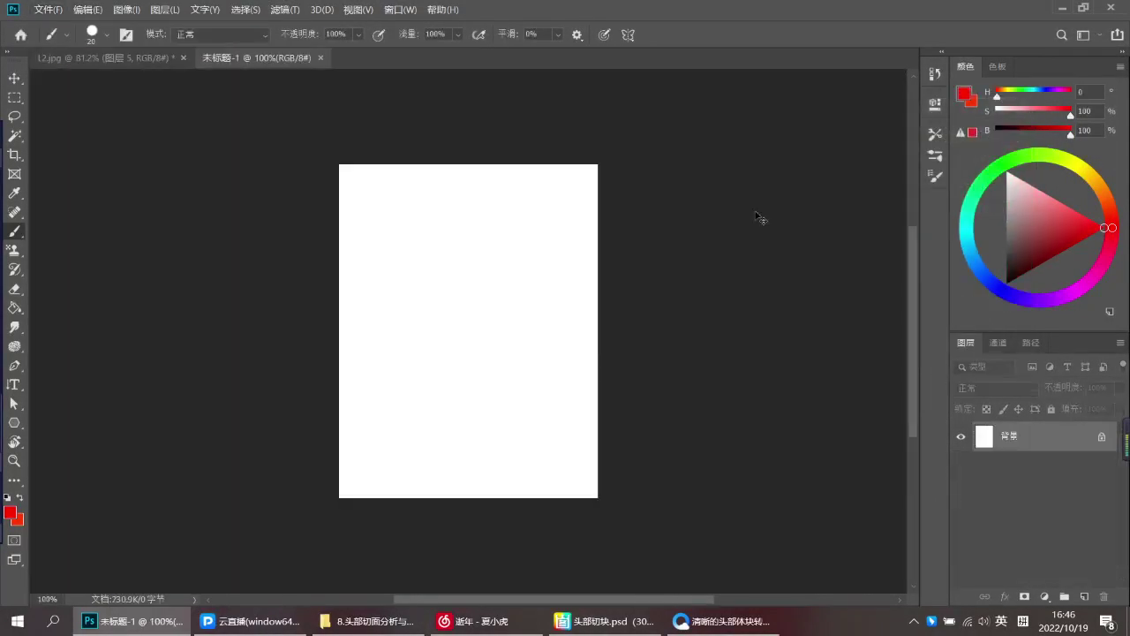
{"action": "key", "text": "ctrl+v"}
Return to the L2.jpg document and bring its row of three faceted plaster heads into view
{"action": "left_click", "coordinate": [132, 58]}
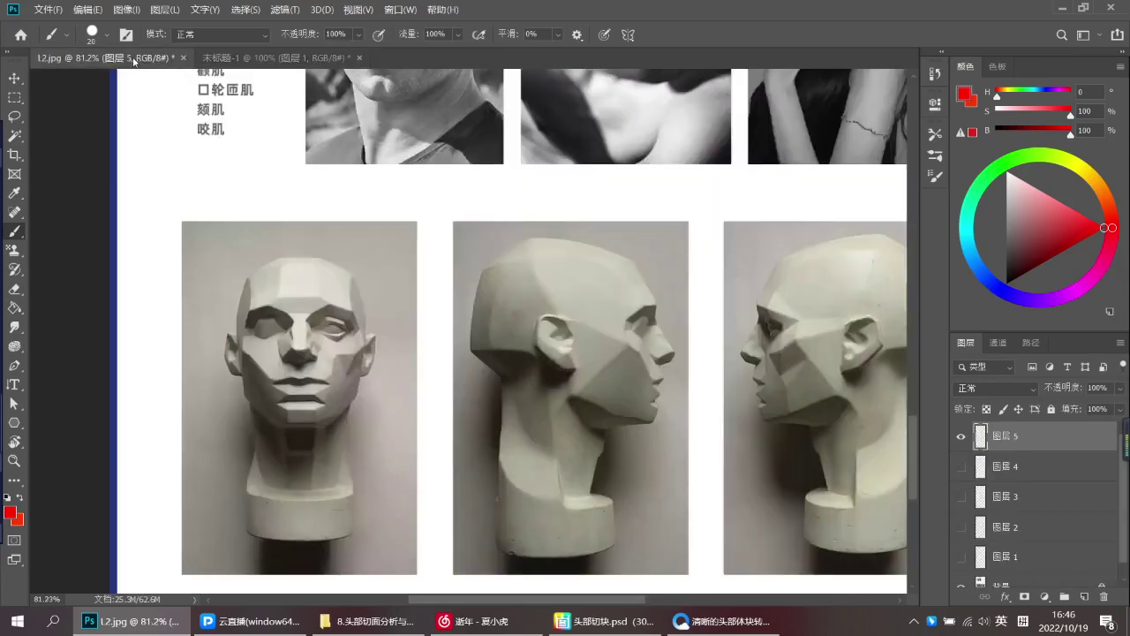
{"action": "scroll", "coordinate": [610, 351], "scroll_direction": "down", "scroll_amount": 3}
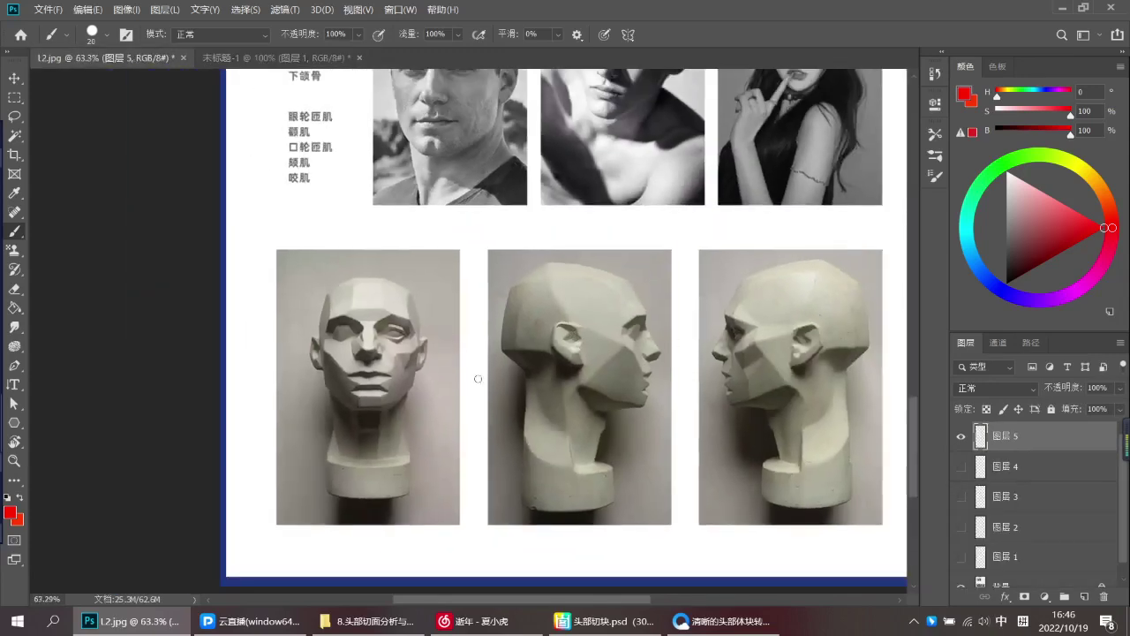
{"action": "left_click_drag", "start_coordinate": [434, 365], "coordinate": [457, 340]}
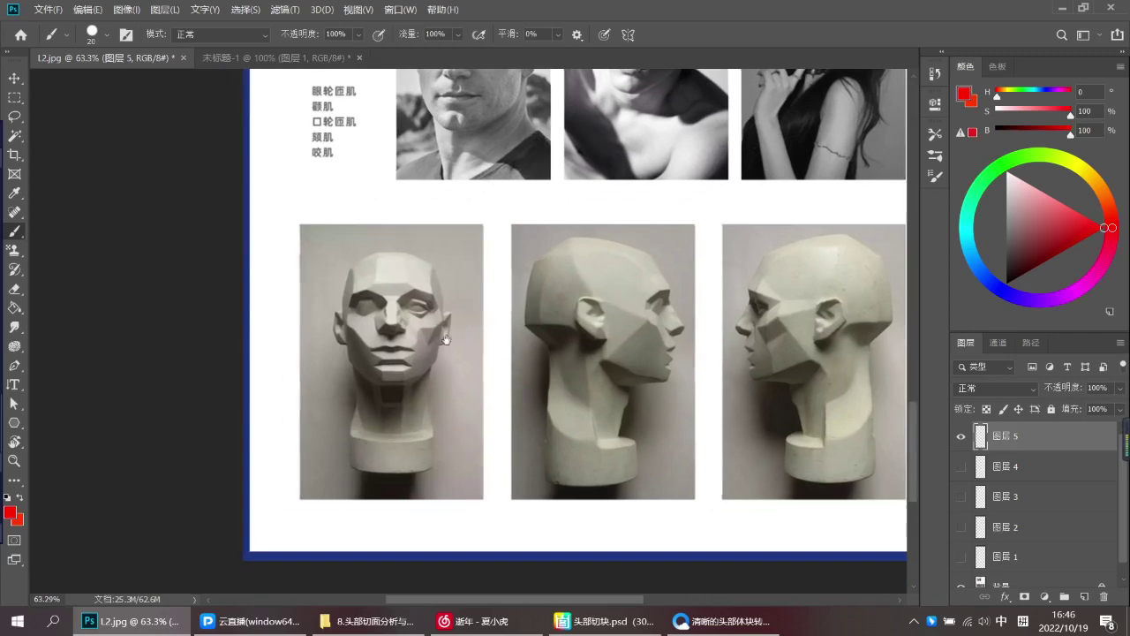
Handwrite the note 三凸两凹一侧面 in red in the white gap above the faceted plaster heads
{"action": "scroll", "coordinate": [444, 355], "scroll_direction": "up", "scroll_amount": 3}
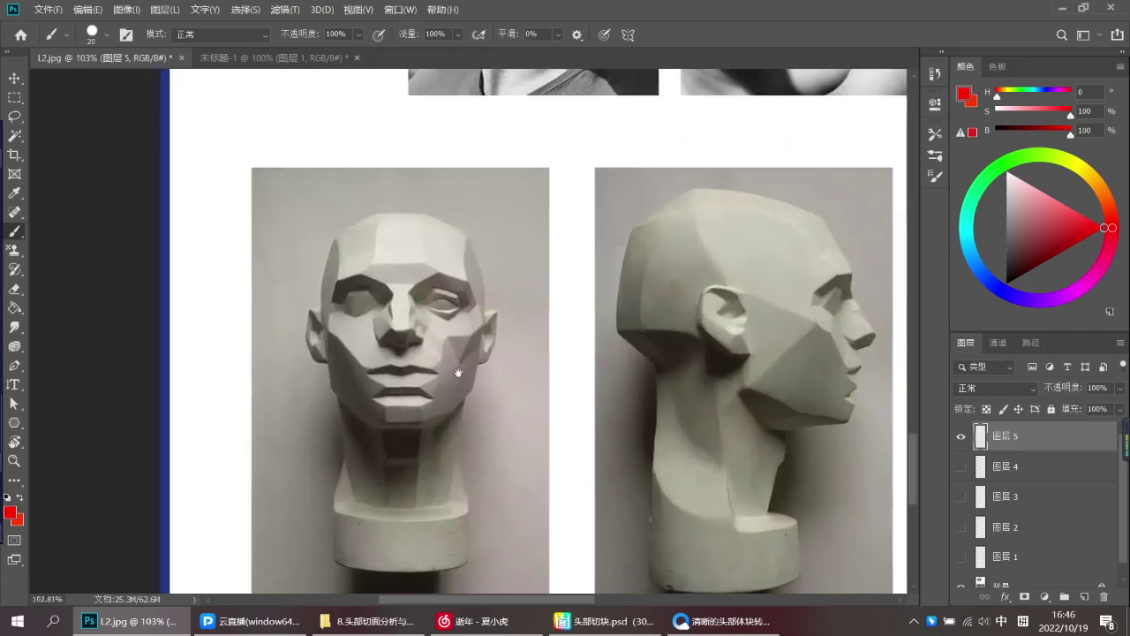
{"action": "scroll", "coordinate": [445, 355], "scroll_direction": "down", "scroll_amount": 1}
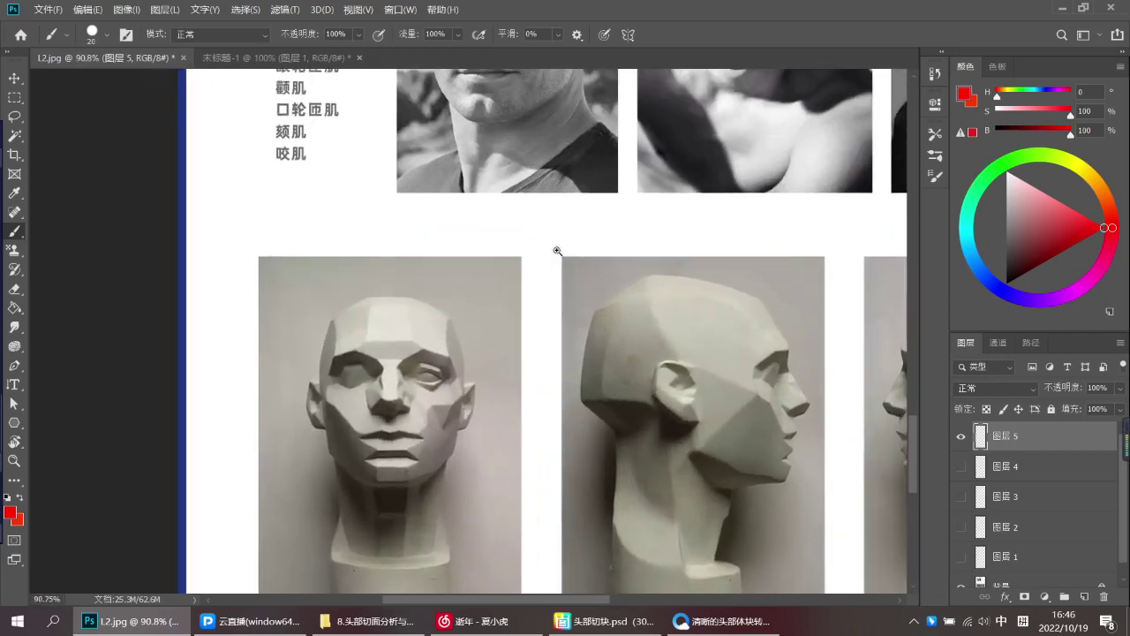
{"action": "scroll", "coordinate": [542, 246], "scroll_direction": "down", "scroll_amount": 2}
{"action": "scroll", "coordinate": [540, 260], "scroll_direction": "up", "scroll_amount": 2}
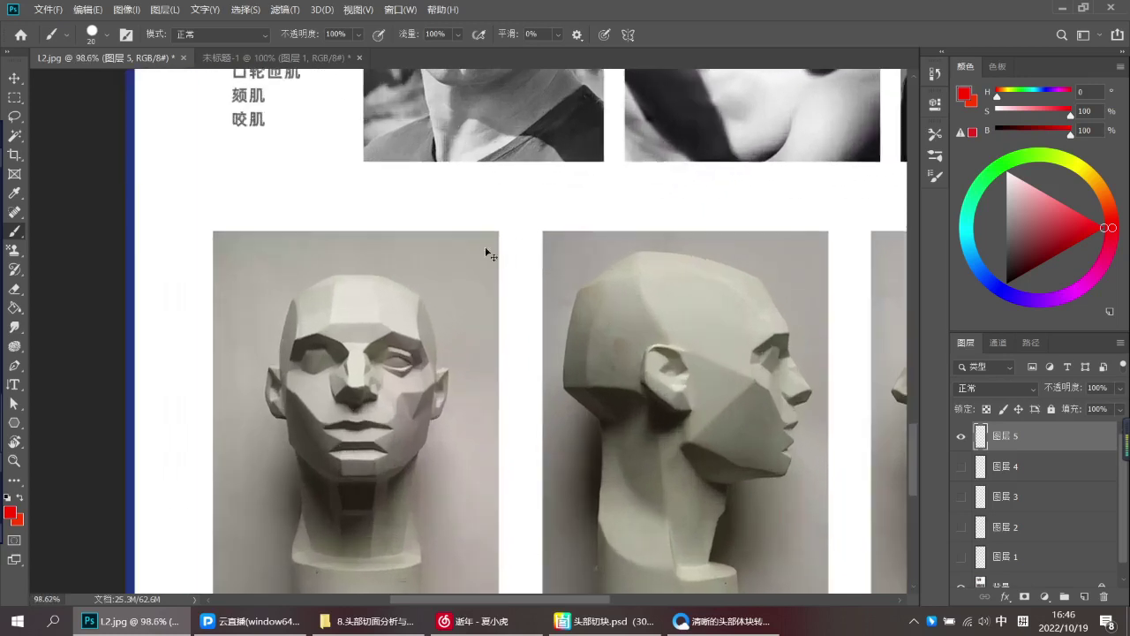
{"action": "type", "text": "qg"}
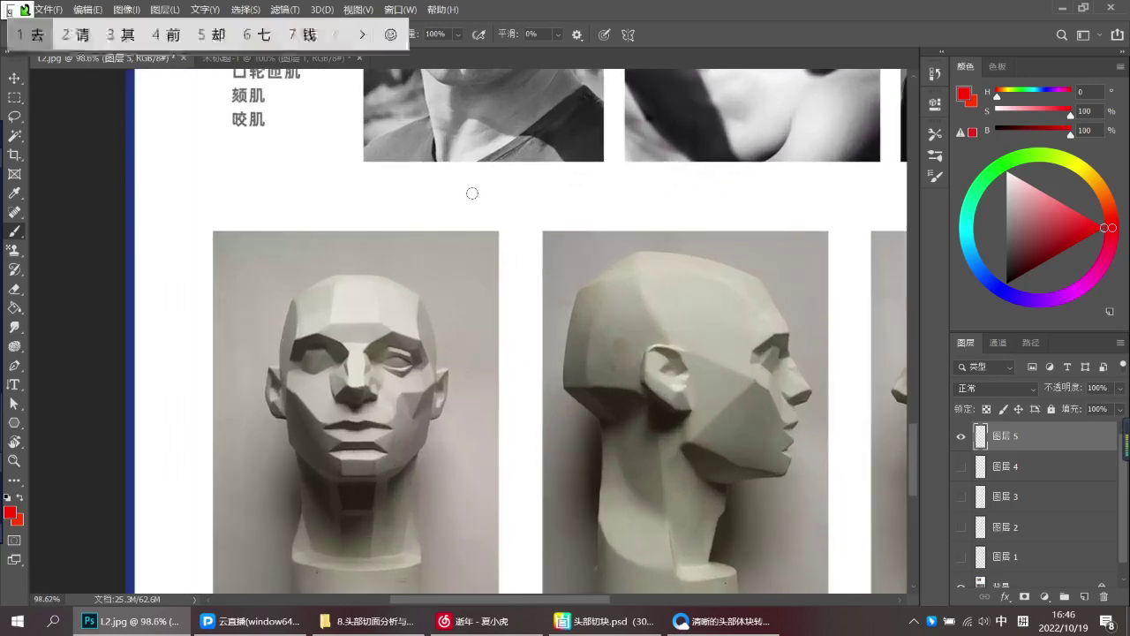
{"action": "key", "text": "ctrl+shift"}
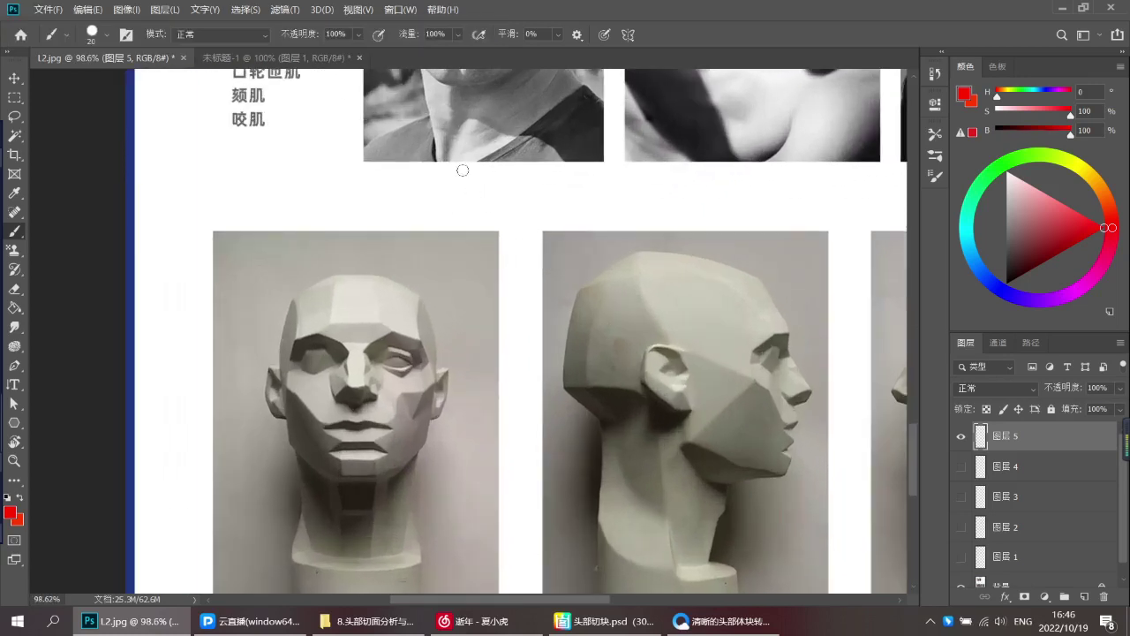
{"action": "left_click_drag", "start_coordinate": [477, 193], "coordinate": [495, 193]}
{"action": "mouse_move", "coordinate": [483, 205]}
{"action": "left_mouse_down"}
{"action": "mouse_move", "coordinate": [512, 188]}
{"action": "mouse_move", "coordinate": [515, 201]}
{"action": "left_mouse_up"}
{"action": "key", "text": "ctrl+z"}
{"action": "key", "text": "ctrl+z"}
{"action": "left_click_drag", "start_coordinate": [498, 210], "coordinate": [541, 210]}
{"action": "key", "text": "ctrl+z"}
{"action": "mouse_move", "coordinate": [540, 190]}
{"action": "left_mouse_down"}
{"action": "mouse_move", "coordinate": [549, 207]}
{"action": "mouse_move", "coordinate": [607, 184]}
{"action": "left_mouse_up"}
{"action": "mouse_move", "coordinate": [589, 196]}
{"action": "left_mouse_down"}
{"action": "mouse_move", "coordinate": [587, 208]}
{"action": "mouse_move", "coordinate": [610, 214]}
{"action": "mouse_move", "coordinate": [589, 211]}
{"action": "left_mouse_up"}
{"action": "left_click_drag", "start_coordinate": [597, 194], "coordinate": [638, 211]}
{"action": "mouse_move", "coordinate": [632, 185]}
{"action": "left_mouse_down"}
{"action": "mouse_move", "coordinate": [654, 182]}
{"action": "mouse_move", "coordinate": [671, 212]}
{"action": "mouse_move", "coordinate": [710, 194]}
{"action": "left_mouse_up"}
{"action": "left_click_drag", "start_coordinate": [730, 181], "coordinate": [723, 208]}
{"action": "mouse_move", "coordinate": [729, 180]}
{"action": "left_mouse_down"}
{"action": "mouse_move", "coordinate": [749, 209]}
{"action": "mouse_move", "coordinate": [752, 198]}
{"action": "left_mouse_up"}
{"action": "left_click_drag", "start_coordinate": [757, 173], "coordinate": [758, 212]}
{"action": "mouse_move", "coordinate": [772, 182]}
{"action": "left_mouse_down"}
{"action": "mouse_move", "coordinate": [798, 181]}
{"action": "mouse_move", "coordinate": [779, 191]}
{"action": "left_mouse_up"}
{"action": "mouse_move", "coordinate": [774, 193]}
{"action": "left_mouse_down"}
{"action": "mouse_move", "coordinate": [774, 212]}
{"action": "mouse_move", "coordinate": [799, 211]}
{"action": "left_mouse_up"}
{"action": "left_click_drag", "start_coordinate": [783, 195], "coordinate": [797, 211]}
Try outlining the lower cheek's side plane in red on the front-facing plaster head and undo the marks
{"action": "left_click_drag", "start_coordinate": [452, 319], "coordinate": [550, 282]}
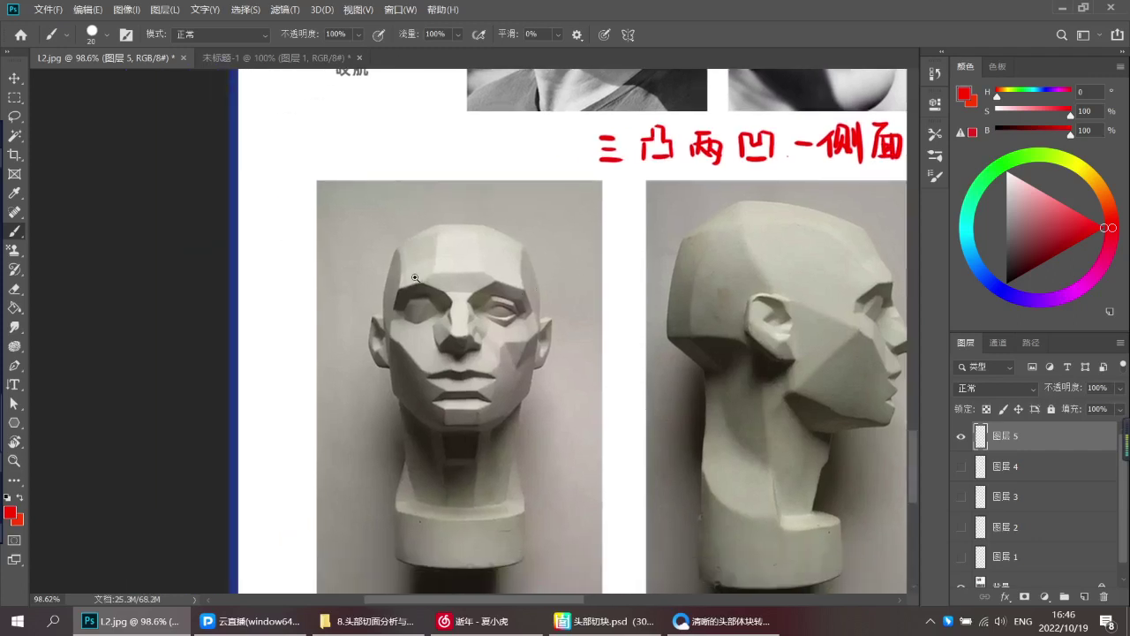
{"action": "scroll", "coordinate": [417, 277], "scroll_direction": "up", "scroll_amount": 2}
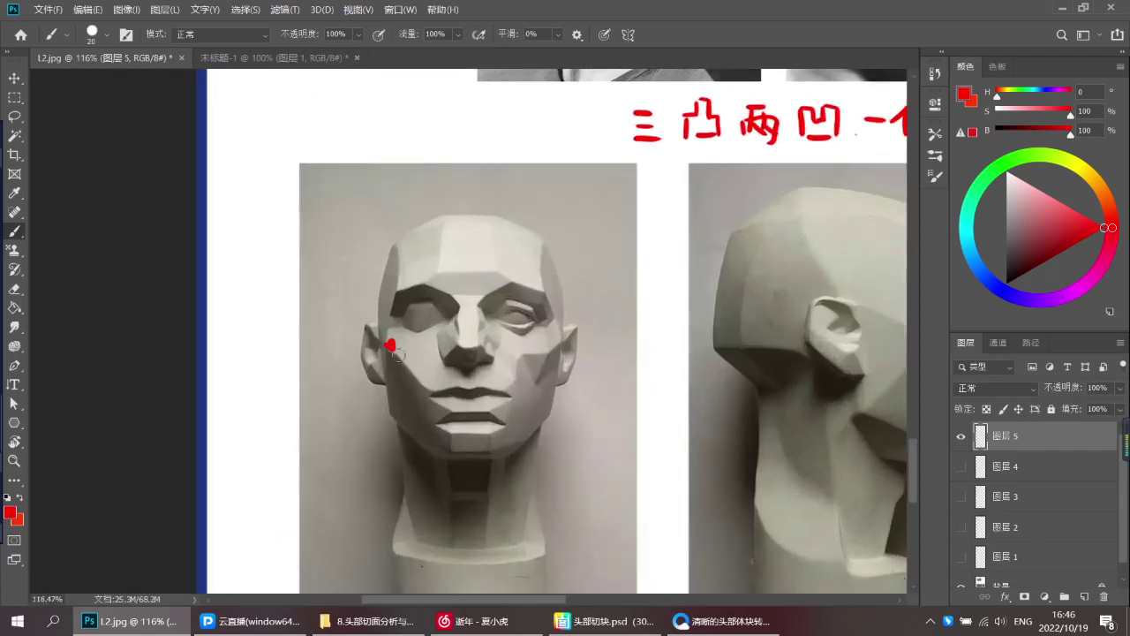
{"action": "left_click_drag", "start_coordinate": [390, 345], "coordinate": [454, 447]}
{"action": "key", "text": "ctrl+z"}
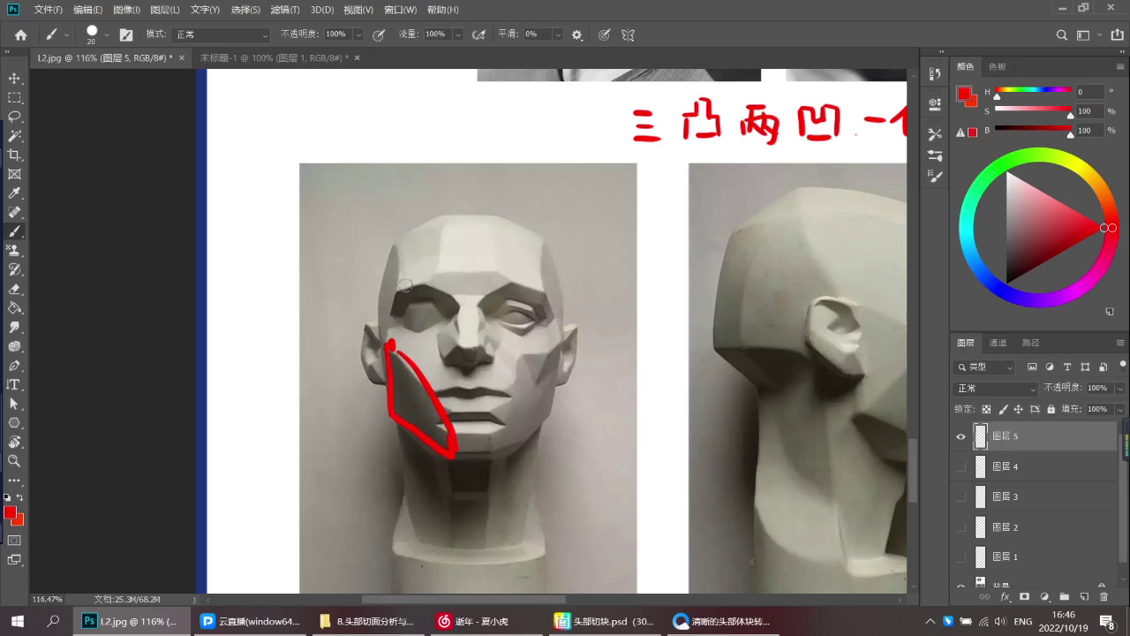
{"action": "mouse_move", "coordinate": [392, 249]}
{"action": "left_mouse_down"}
{"action": "mouse_move", "coordinate": [380, 346]}
{"action": "mouse_move", "coordinate": [373, 294]}
{"action": "mouse_move", "coordinate": [395, 249]}
{"action": "left_mouse_up"}
{"action": "key", "text": "ctrl+z"}
{"action": "key", "text": "ctrl+z"}
{"action": "key", "text": "ctrl+z"}
{"action": "left_click_drag", "start_coordinate": [714, 272], "coordinate": [582, 290]}
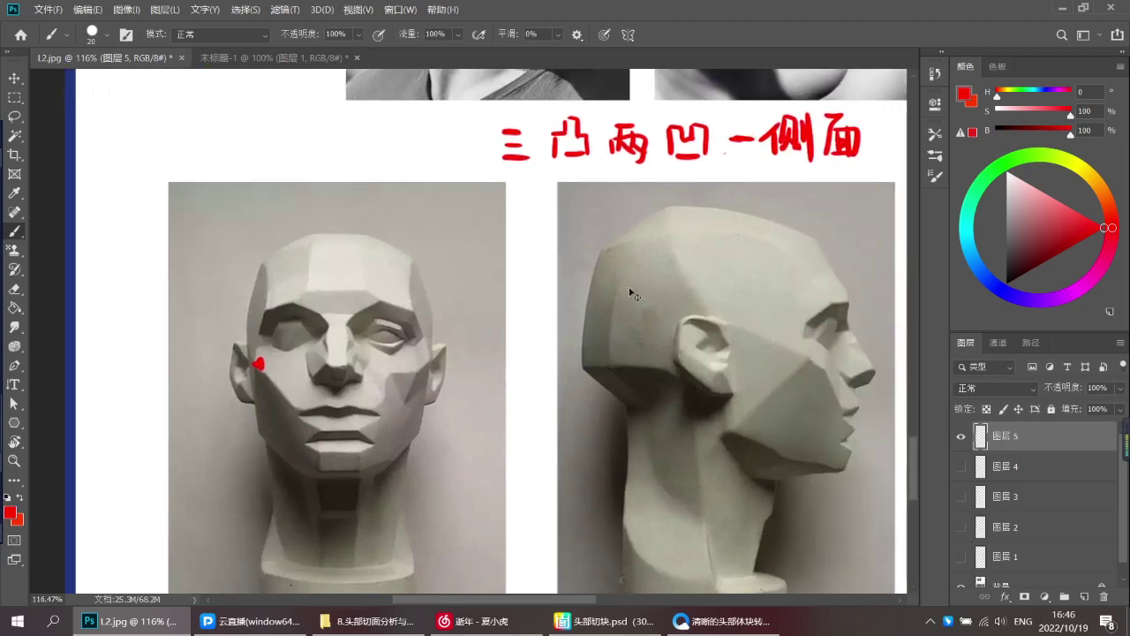
{"action": "key", "text": "ctrl+z"}
Draw red side-plane lines from the cheekbones down to the chin on both sides of the first male portrait
{"action": "left_click_drag", "start_coordinate": [680, 333], "coordinate": [634, 333]}
{"action": "mouse_move", "coordinate": [900, 147]}
{"action": "left_mouse_down"}
{"action": "mouse_move", "coordinate": [704, 185]}
{"action": "mouse_move", "coordinate": [676, 215]}
{"action": "mouse_move", "coordinate": [723, 351]}
{"action": "left_mouse_up"}
{"action": "left_click_drag", "start_coordinate": [294, 208], "coordinate": [329, 298]}
{"action": "key", "text": "ctrl+z"}
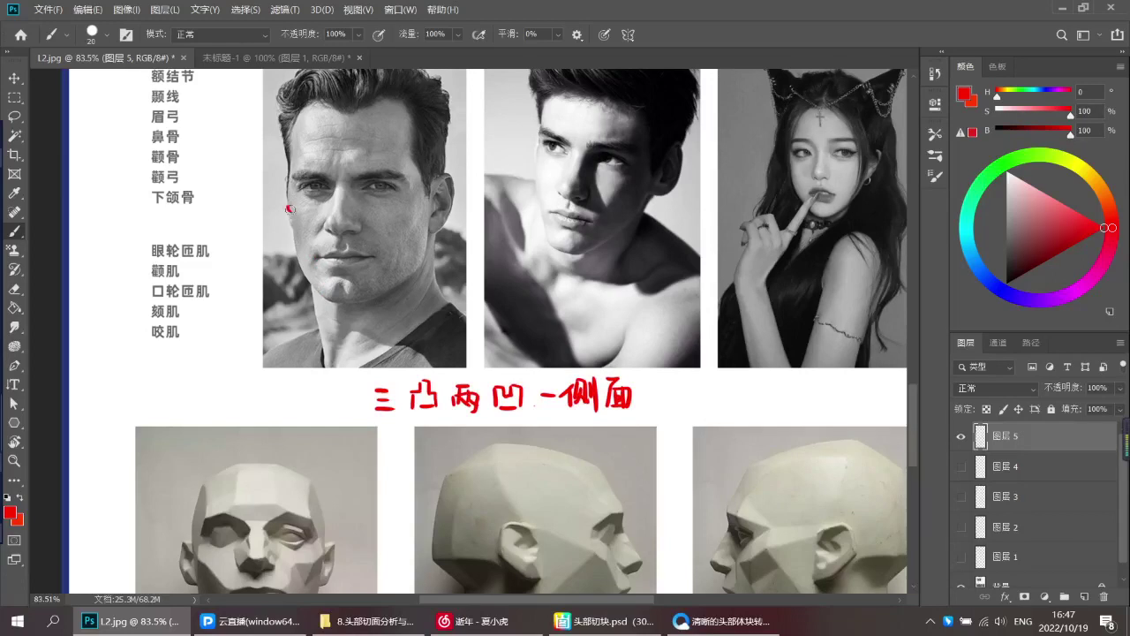
{"action": "left_click_drag", "start_coordinate": [289, 207], "coordinate": [328, 296]}
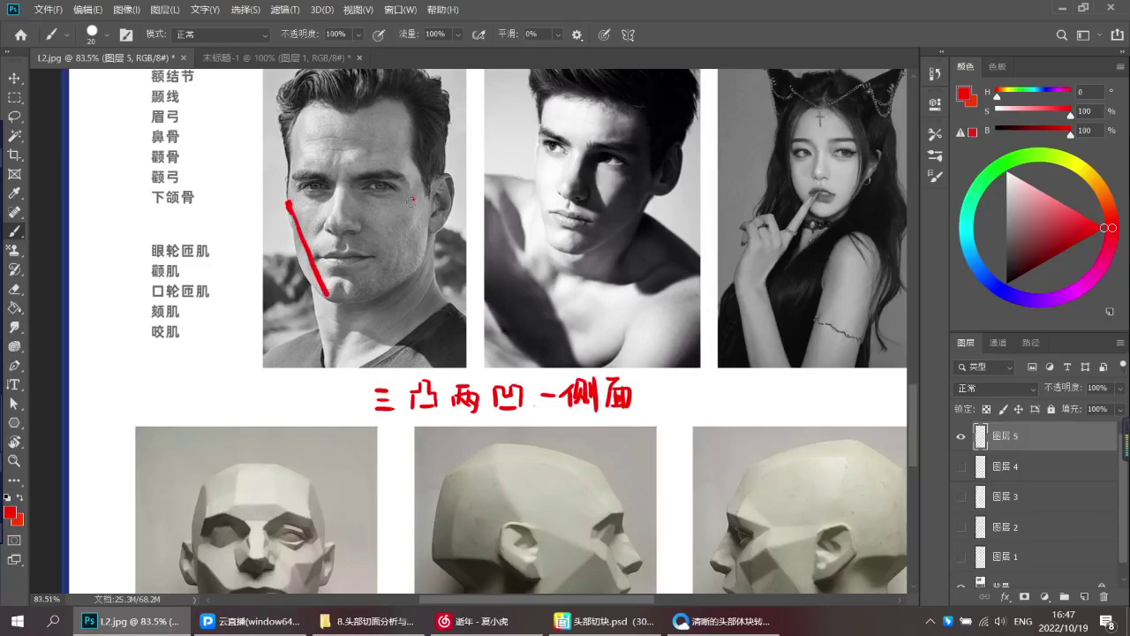
{"action": "left_click_drag", "start_coordinate": [387, 231], "coordinate": [349, 301]}
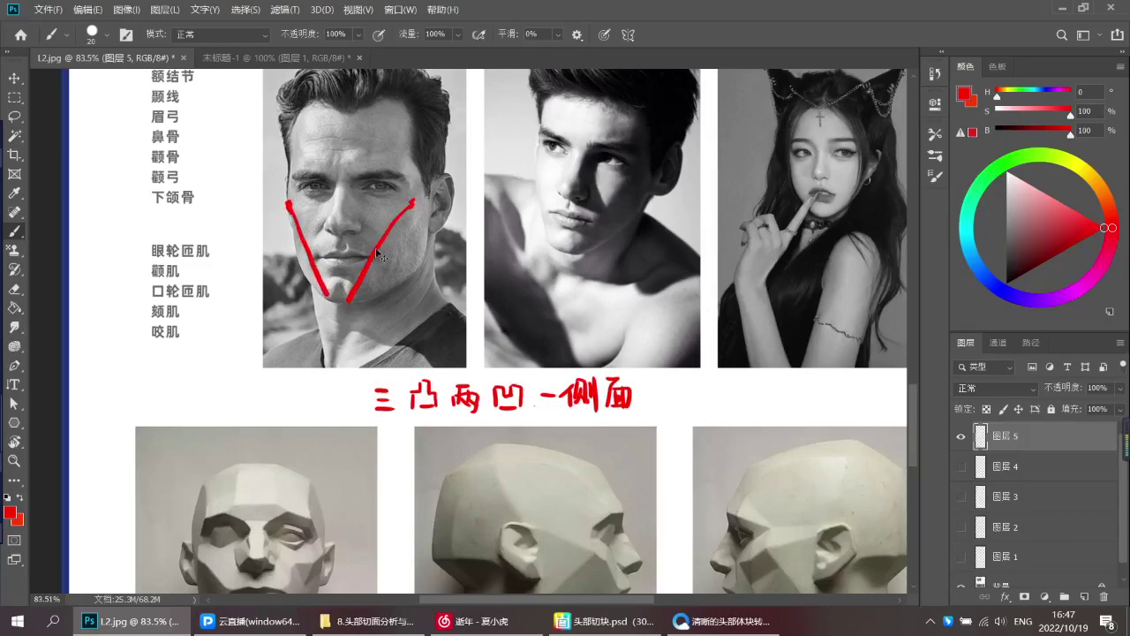
{"action": "key", "text": "ctrl+z"}
{"action": "key", "text": "ctrl+z"}
{"action": "key", "text": "ctrl+z"}
{"action": "mouse_move", "coordinate": [288, 209]}
{"action": "left_mouse_down"}
{"action": "mouse_move", "coordinate": [332, 296]}
{"action": "mouse_move", "coordinate": [412, 204]}
{"action": "mouse_move", "coordinate": [366, 290]}
{"action": "left_mouse_up"}
{"action": "key", "text": "ctrl+z"}
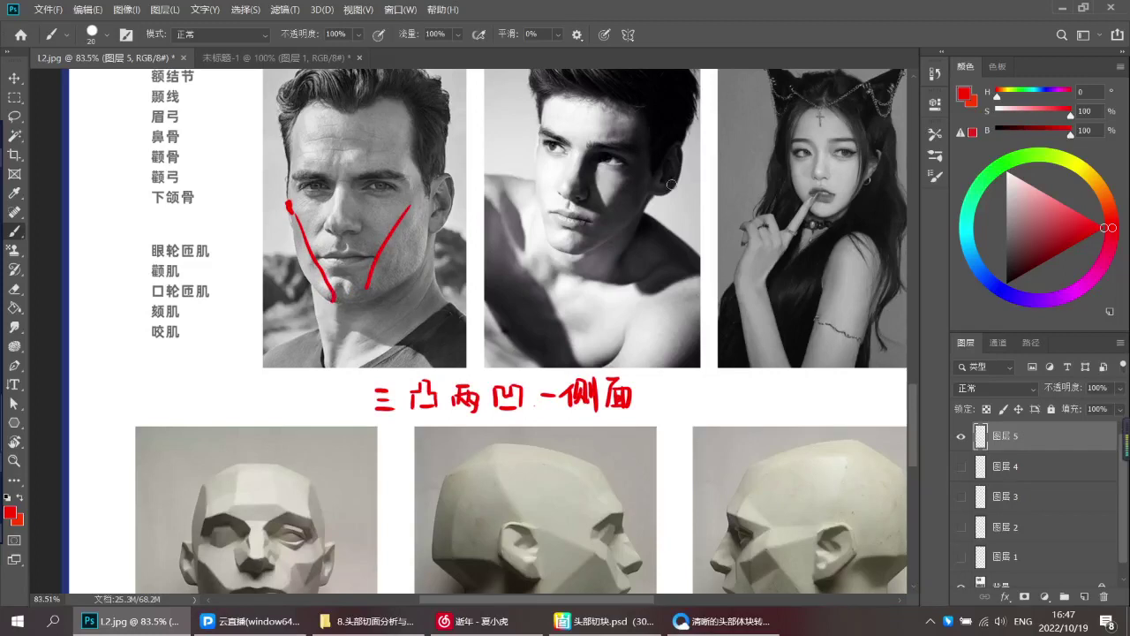
Try red cheekbone-to-chin lines on the middle male portrait, and undo them along with the right-hand line on the first portrait
{"action": "key", "text": "ctrl+z"}
{"action": "left_click_drag", "start_coordinate": [538, 164], "coordinate": [551, 233]}
{"action": "left_click_drag", "start_coordinate": [537, 172], "coordinate": [549, 243]}
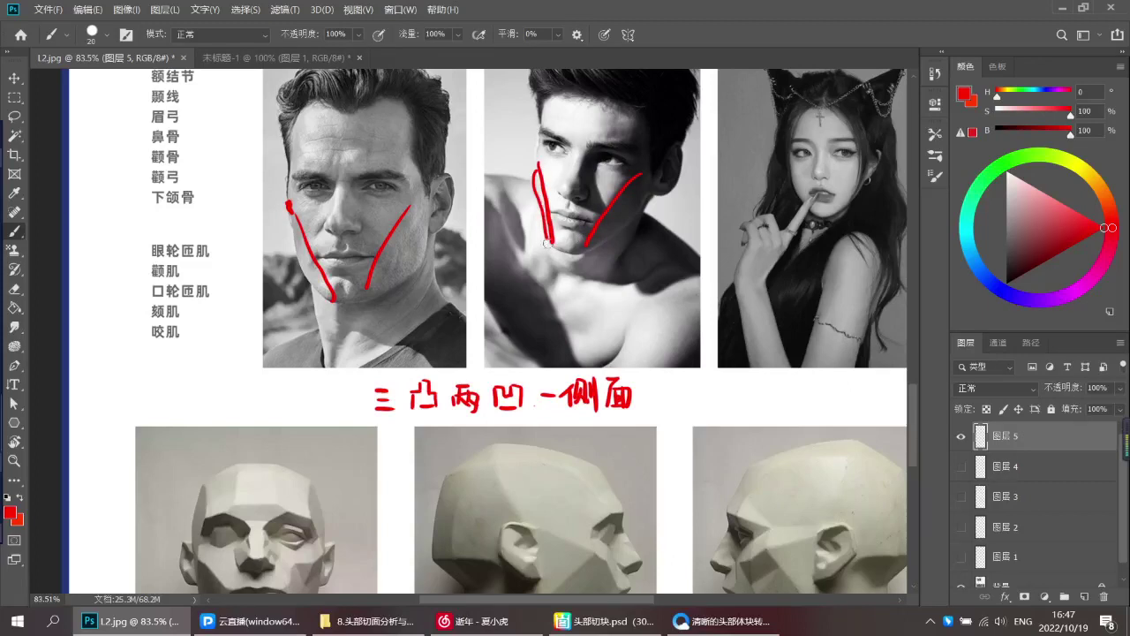
{"action": "key", "text": "ctrl+z"}
{"action": "key", "text": "ctrl+z"}
{"action": "left_click_drag", "start_coordinate": [632, 171], "coordinate": [595, 216]}
{"action": "key", "text": "ctrl+z"}
{"action": "key", "text": "ctrl+z"}
{"action": "key", "text": "ctrl+z"}
{"action": "key", "text": "ctrl+z"}
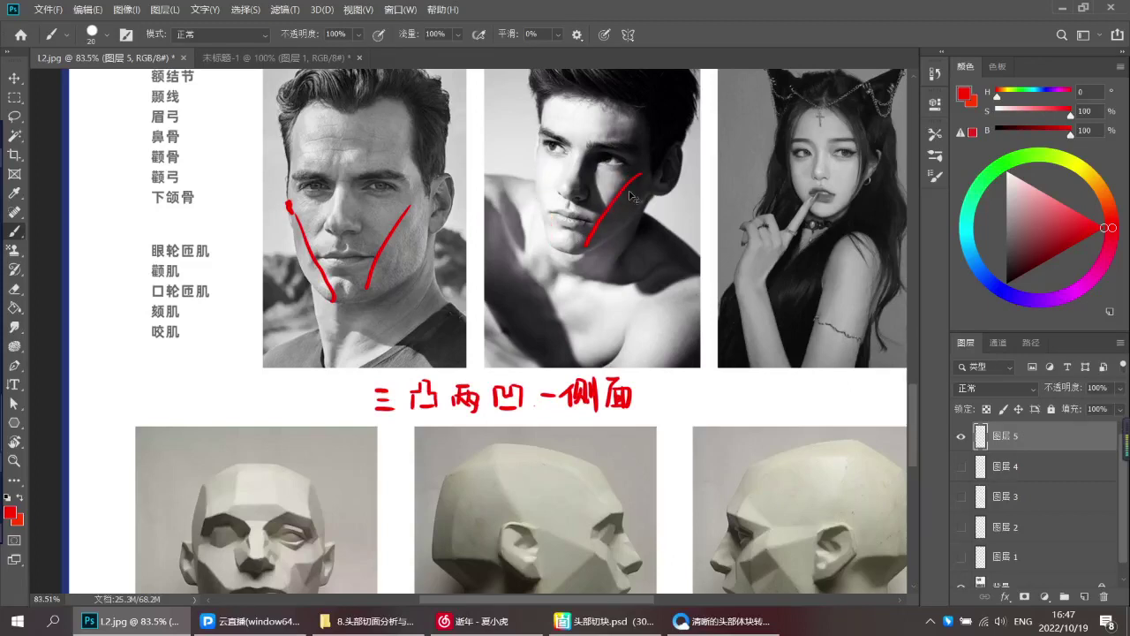
{"action": "scroll", "coordinate": [630, 201], "scroll_direction": "down", "scroll_amount": 4}
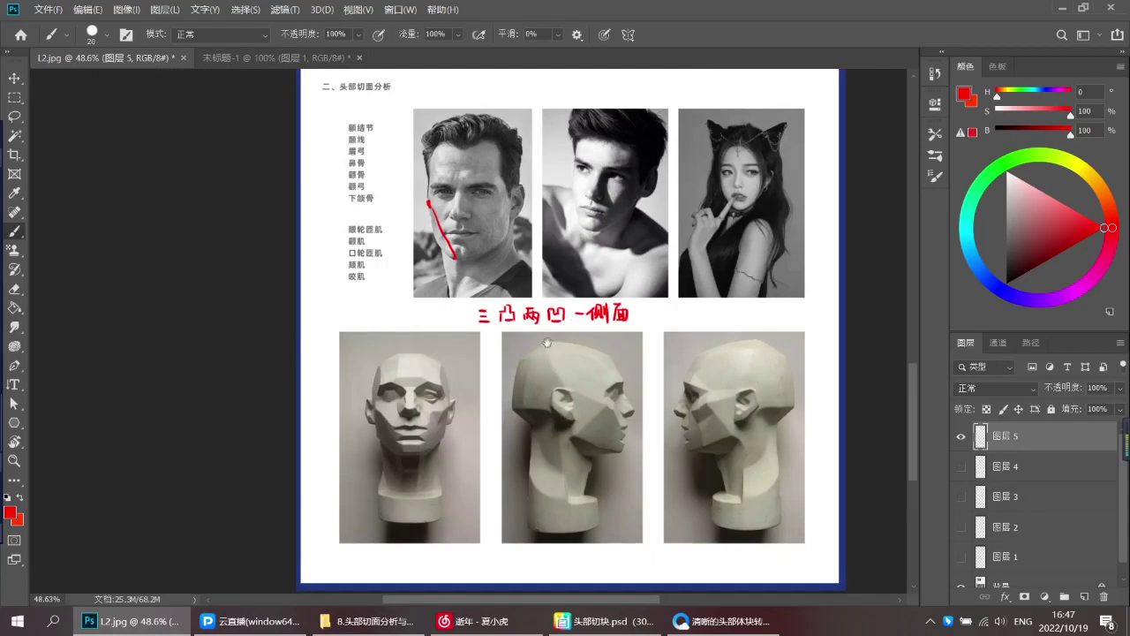
Draw a red box around the forehead and eye region of the front-view plaster head
{"action": "scroll", "coordinate": [624, 302], "scroll_direction": "up", "scroll_amount": 3}
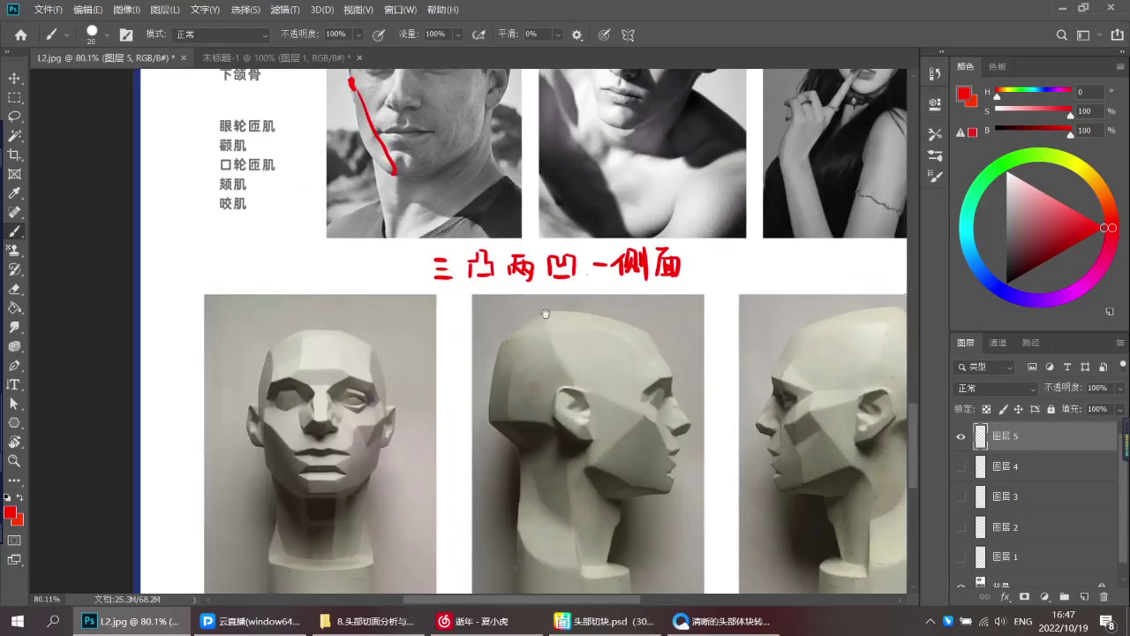
{"action": "scroll", "coordinate": [357, 296], "scroll_direction": "up", "scroll_amount": 2}
{"action": "mouse_move", "coordinate": [270, 344]}
{"action": "left_mouse_down"}
{"action": "mouse_move", "coordinate": [274, 397]}
{"action": "mouse_move", "coordinate": [377, 393]}
{"action": "mouse_move", "coordinate": [384, 374]}
{"action": "mouse_move", "coordinate": [377, 321]}
{"action": "mouse_move", "coordinate": [266, 324]}
{"action": "left_mouse_up"}
Try outlining the nose and the mouth area on the front-view plaster head
{"action": "mouse_move", "coordinate": [319, 365]}
{"action": "left_mouse_down"}
{"action": "mouse_move", "coordinate": [323, 421]}
{"action": "mouse_move", "coordinate": [359, 412]}
{"action": "mouse_move", "coordinate": [335, 357]}
{"action": "left_mouse_up"}
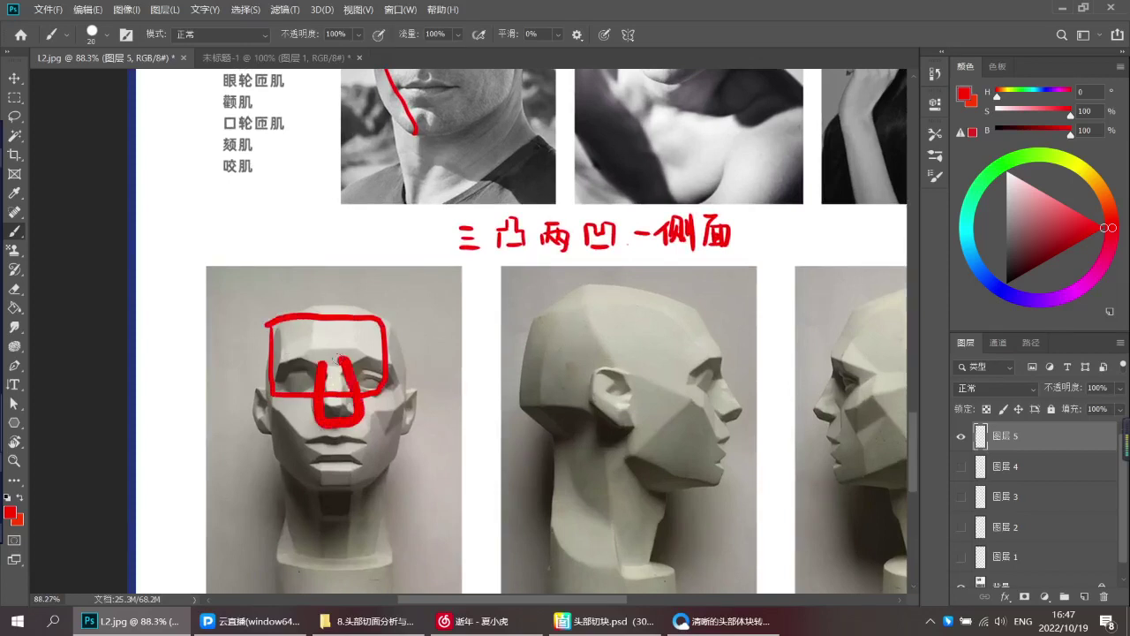
{"action": "key", "text": "ctrl+z"}
{"action": "mouse_move", "coordinate": [308, 431]}
{"action": "left_mouse_down"}
{"action": "mouse_move", "coordinate": [306, 458]}
{"action": "mouse_move", "coordinate": [351, 464]}
{"action": "left_mouse_up"}
{"action": "key", "text": "ctrl+z"}
Try out red construction marks over the first man's portrait
{"action": "left_click_drag", "start_coordinate": [523, 270], "coordinate": [546, 395]}
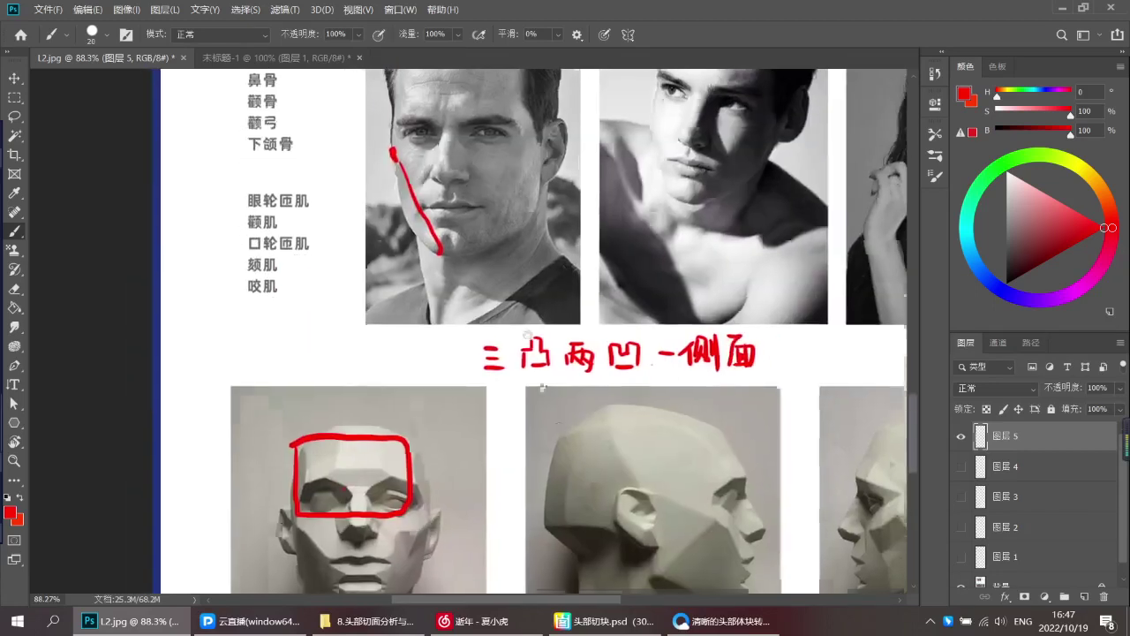
{"action": "scroll", "coordinate": [431, 179], "scroll_direction": "up", "scroll_amount": 2}
{"action": "mouse_move", "coordinate": [402, 138]}
{"action": "left_mouse_down"}
{"action": "mouse_move", "coordinate": [440, 274]}
{"action": "mouse_move", "coordinate": [559, 168]}
{"action": "mouse_move", "coordinate": [429, 132]}
{"action": "left_mouse_up"}
{"action": "mouse_move", "coordinate": [432, 188]}
{"action": "left_mouse_down"}
{"action": "mouse_move", "coordinate": [419, 247]}
{"action": "mouse_move", "coordinate": [500, 212]}
{"action": "mouse_move", "coordinate": [412, 205]}
{"action": "mouse_move", "coordinate": [450, 256]}
{"action": "mouse_move", "coordinate": [503, 225]}
{"action": "mouse_move", "coordinate": [460, 184]}
{"action": "mouse_move", "coordinate": [448, 245]}
{"action": "left_mouse_up"}
{"action": "key", "text": "ctrl+z"}
{"action": "key", "text": "ctrl+z"}
{"action": "key", "text": "ctrl+z"}
{"action": "scroll", "coordinate": [448, 244], "scroll_direction": "down", "scroll_amount": 3}
{"action": "key", "text": "ctrl+z"}
{"action": "left_click_drag", "start_coordinate": [495, 383], "coordinate": [514, 347]}
{"action": "mouse_move", "coordinate": [553, 253]}
{"action": "left_mouse_down"}
{"action": "mouse_move", "coordinate": [568, 271]}
{"action": "mouse_move", "coordinate": [567, 310]}
{"action": "mouse_move", "coordinate": [498, 319]}
{"action": "mouse_move", "coordinate": [567, 302]}
{"action": "left_mouse_up"}
{"action": "key", "text": "ctrl+z"}
Circle the shaded eye socket inside the red box on the front-view plaster head
{"action": "left_click_drag", "start_coordinate": [465, 361], "coordinate": [516, 319]}
{"action": "mouse_move", "coordinate": [292, 388]}
{"action": "left_mouse_down"}
{"action": "mouse_move", "coordinate": [343, 402]}
{"action": "mouse_move", "coordinate": [303, 380]}
{"action": "mouse_move", "coordinate": [274, 414]}
{"action": "mouse_move", "coordinate": [313, 389]}
{"action": "mouse_move", "coordinate": [290, 388]}
{"action": "left_mouse_up"}
{"action": "key", "text": "ctrl+z"}
{"action": "key", "text": "ctrl+z"}
{"action": "mouse_move", "coordinate": [321, 476]}
{"action": "left_mouse_down"}
{"action": "mouse_move", "coordinate": [358, 477]}
{"action": "mouse_move", "coordinate": [311, 478]}
{"action": "left_mouse_up"}
{"action": "key", "text": "ctrl+z"}
Try marking the mouth on the first man's portrait with a red stroke
{"action": "left_click_drag", "start_coordinate": [439, 251], "coordinate": [437, 380]}
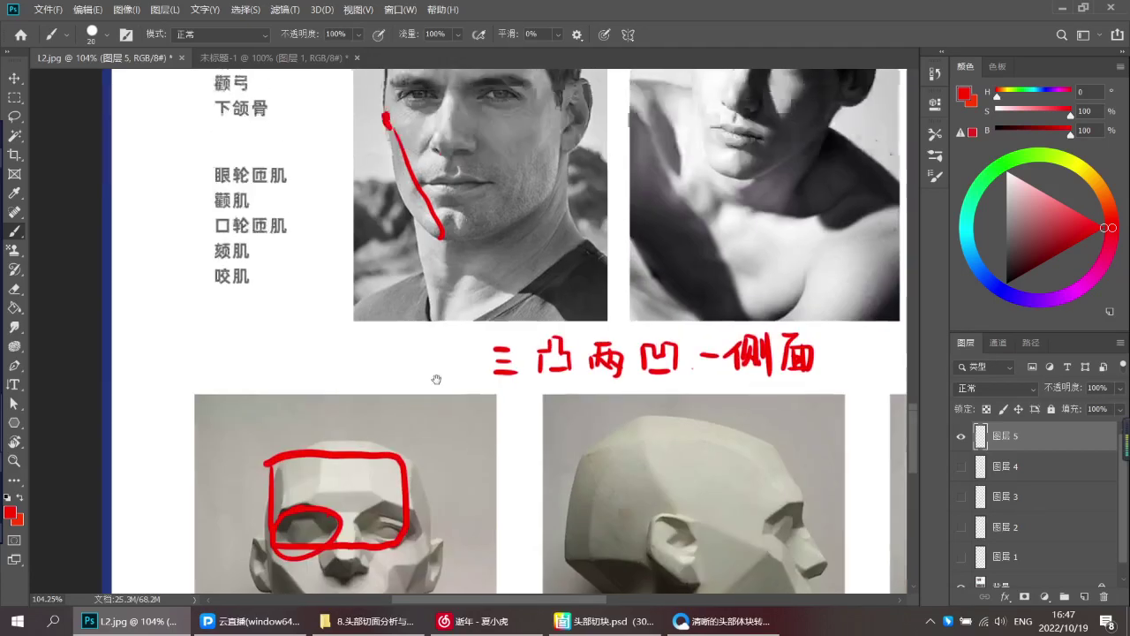
{"action": "left_click_drag", "start_coordinate": [430, 187], "coordinate": [497, 183]}
{"action": "key", "text": "ctrl+z"}
{"action": "key", "text": "ctrl+z"}
{"action": "key", "text": "ctrl+z"}
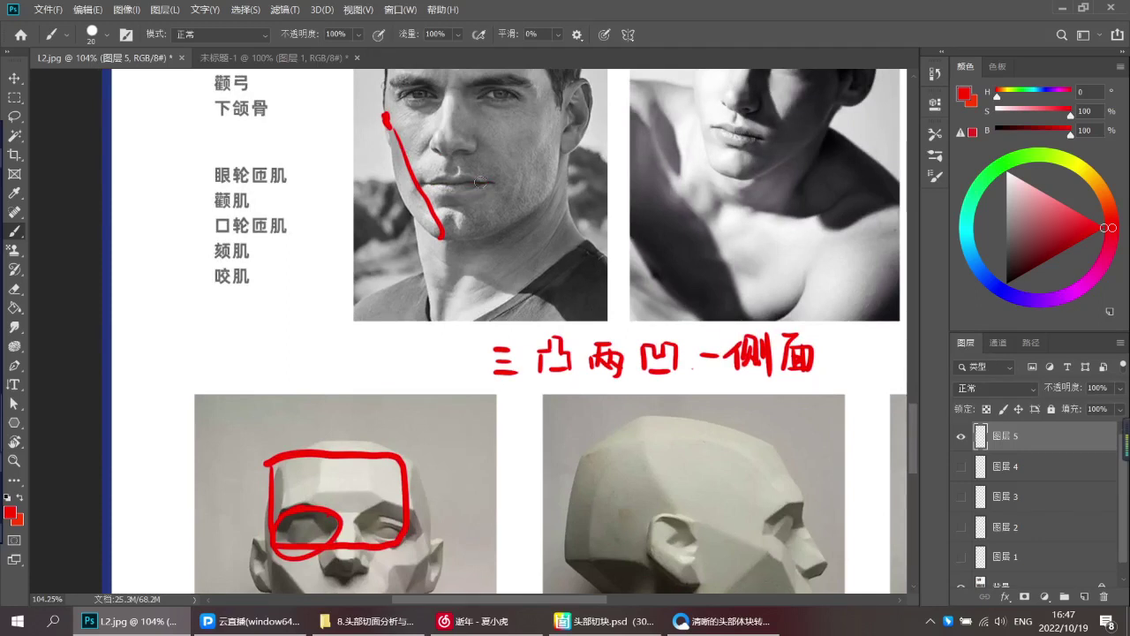
{"action": "scroll", "coordinate": [479, 202], "scroll_direction": "up", "scroll_amount": 2}
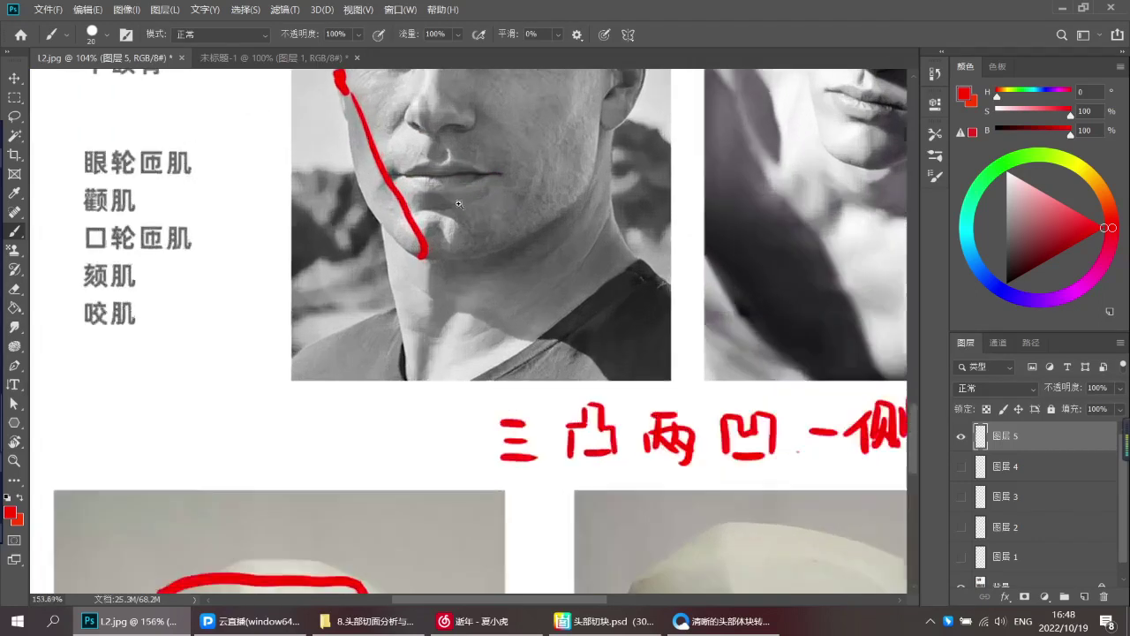
{"action": "key", "text": "ctrl+z"}
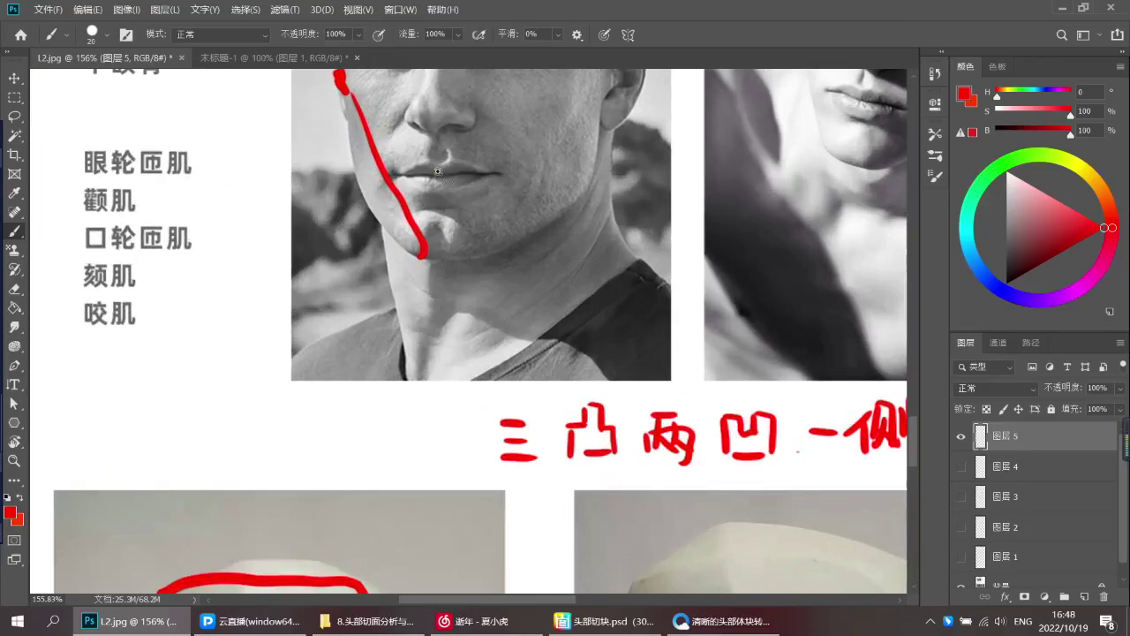
Trace the lips in red and draw a ring around the mouth area on the first man's portrait
{"action": "scroll", "coordinate": [439, 171], "scroll_direction": "up", "scroll_amount": 1}
{"action": "mouse_move", "coordinate": [413, 170]}
{"action": "left_mouse_down"}
{"action": "mouse_move", "coordinate": [386, 201]}
{"action": "mouse_move", "coordinate": [387, 239]}
{"action": "mouse_move", "coordinate": [418, 264]}
{"action": "mouse_move", "coordinate": [490, 272]}
{"action": "mouse_move", "coordinate": [531, 231]}
{"action": "mouse_move", "coordinate": [506, 177]}
{"action": "mouse_move", "coordinate": [425, 161]}
{"action": "left_mouse_up"}
{"action": "mouse_move", "coordinate": [394, 224]}
{"action": "left_mouse_down"}
{"action": "mouse_move", "coordinate": [450, 198]}
{"action": "mouse_move", "coordinate": [515, 216]}
{"action": "left_mouse_up"}
{"action": "mouse_move", "coordinate": [380, 225]}
{"action": "left_mouse_down"}
{"action": "mouse_move", "coordinate": [436, 246]}
{"action": "mouse_move", "coordinate": [519, 226]}
{"action": "mouse_move", "coordinate": [453, 251]}
{"action": "mouse_move", "coordinate": [399, 228]}
{"action": "left_mouse_up"}
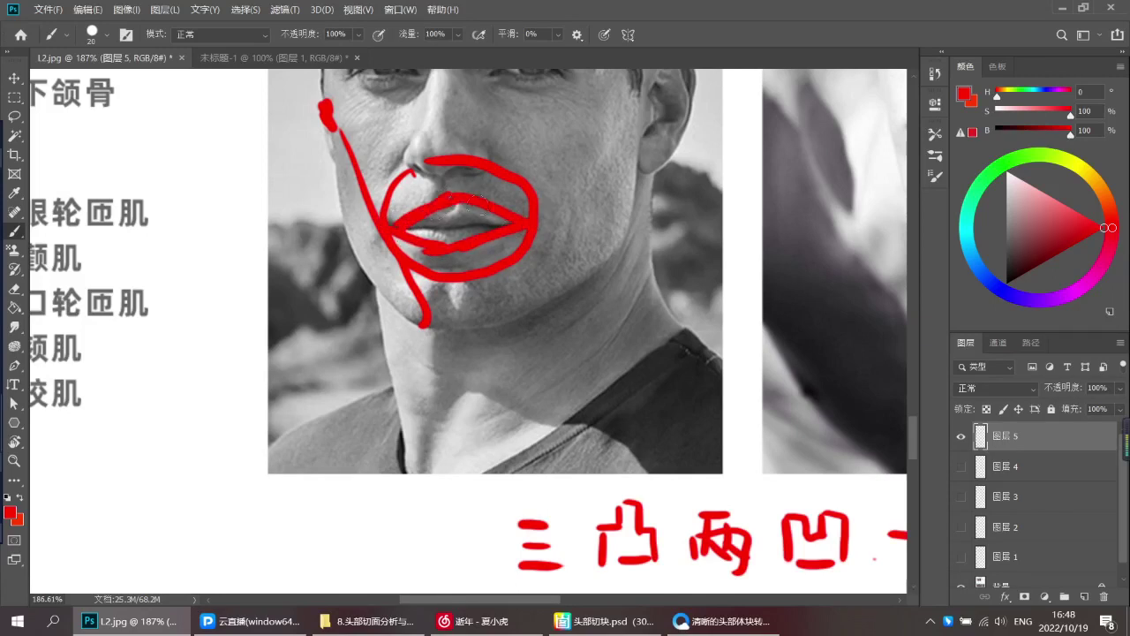
Draw a red side-profile line of the forehead, brow, nose and upper lip in the blank space beside the muscle list
{"action": "scroll", "coordinate": [509, 280], "scroll_direction": "down", "scroll_amount": 5}
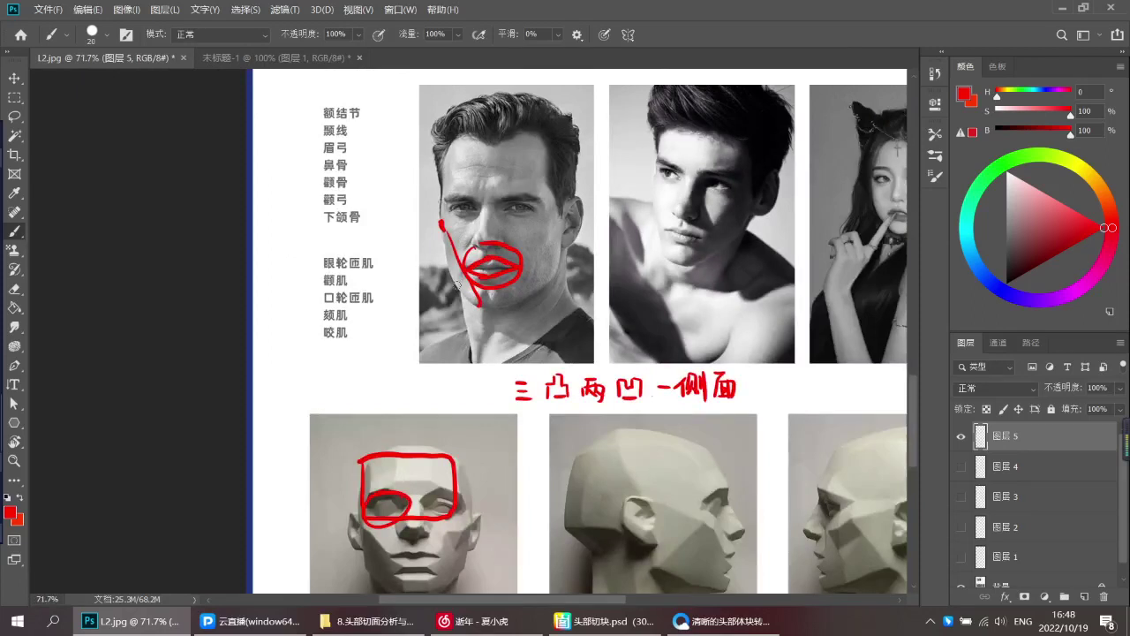
{"action": "scroll", "coordinate": [458, 284], "scroll_direction": "up", "scroll_amount": 1}
{"action": "scroll", "coordinate": [549, 285], "scroll_direction": "up", "scroll_amount": 5}
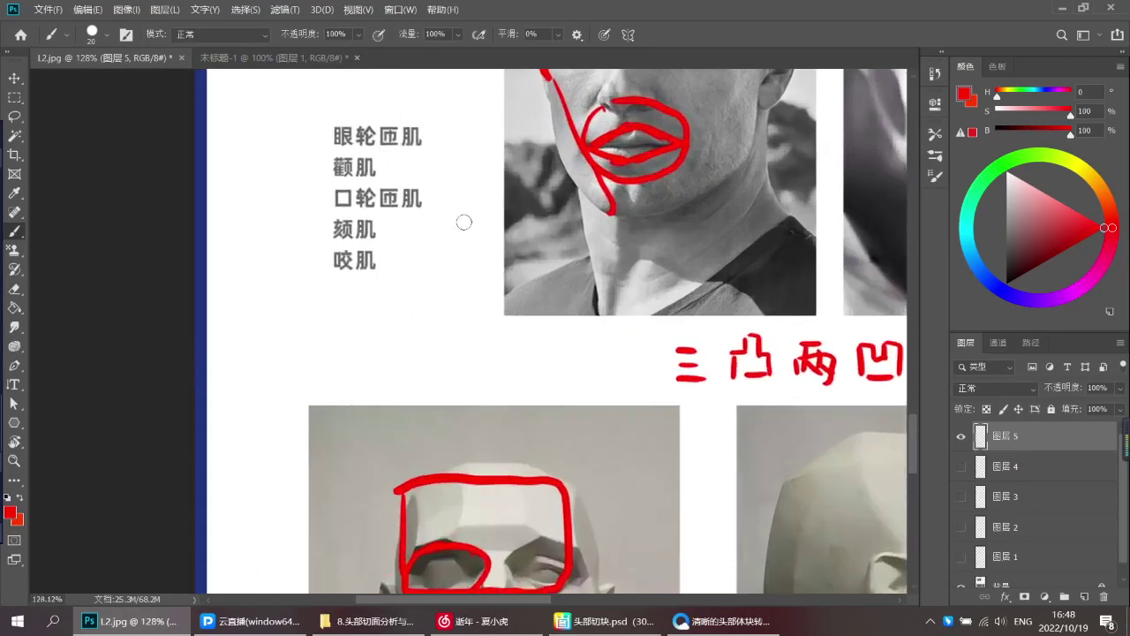
{"action": "mouse_move", "coordinate": [460, 202]}
{"action": "left_mouse_down"}
{"action": "mouse_move", "coordinate": [454, 276]}
{"action": "mouse_move", "coordinate": [473, 296]}
{"action": "mouse_move", "coordinate": [462, 282]}
{"action": "mouse_move", "coordinate": [464, 313]}
{"action": "mouse_move", "coordinate": [446, 354]}
{"action": "left_mouse_up"}
{"action": "scroll", "coordinate": [446, 354], "scroll_direction": "down", "scroll_amount": 2}
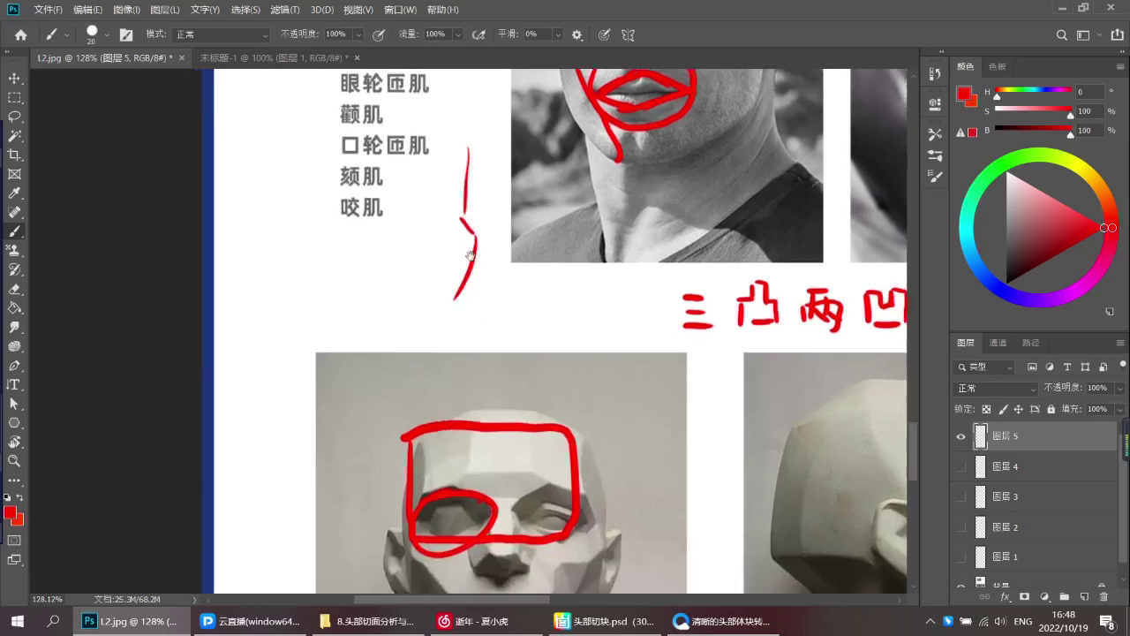
{"action": "left_click_drag", "start_coordinate": [441, 281], "coordinate": [459, 300]}
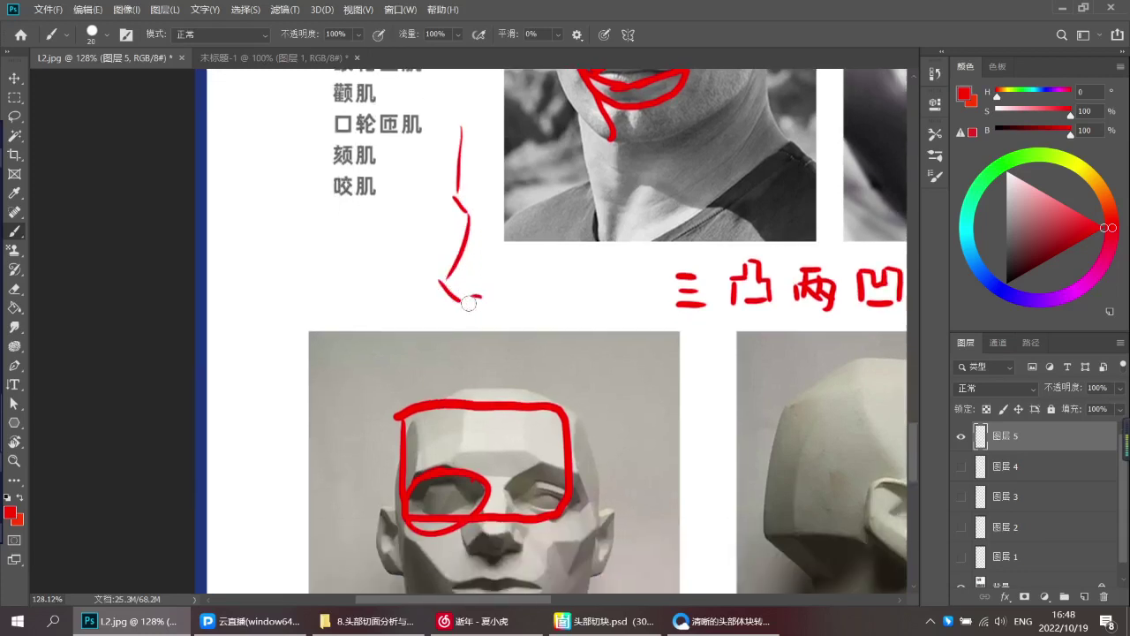
{"action": "scroll", "coordinate": [469, 303], "scroll_direction": "down", "scroll_amount": 1}
{"action": "left_click_drag", "start_coordinate": [476, 248], "coordinate": [469, 265]}
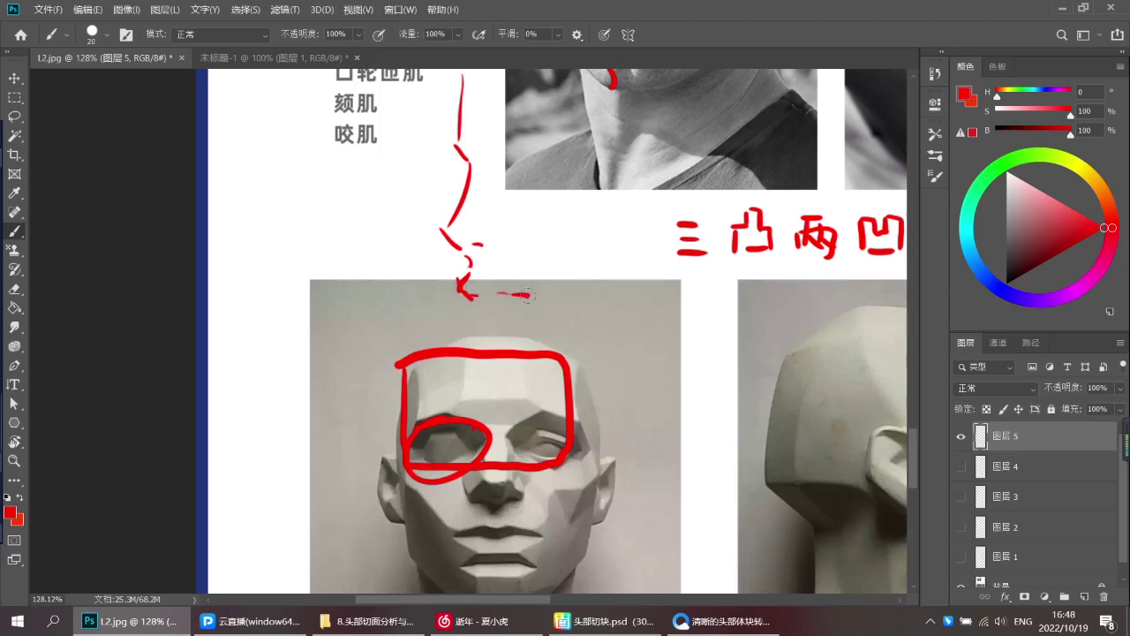
Redraw the profile's lower lip and extend the contour down through the chin
{"action": "key", "text": "ctrl+z"}
{"action": "key", "text": "ctrl+z"}
{"action": "key", "text": "ctrl+z"}
{"action": "left_click_drag", "start_coordinate": [490, 282], "coordinate": [540, 286]}
{"action": "key", "text": "ctrl+z"}
{"action": "key", "text": "ctrl+z"}
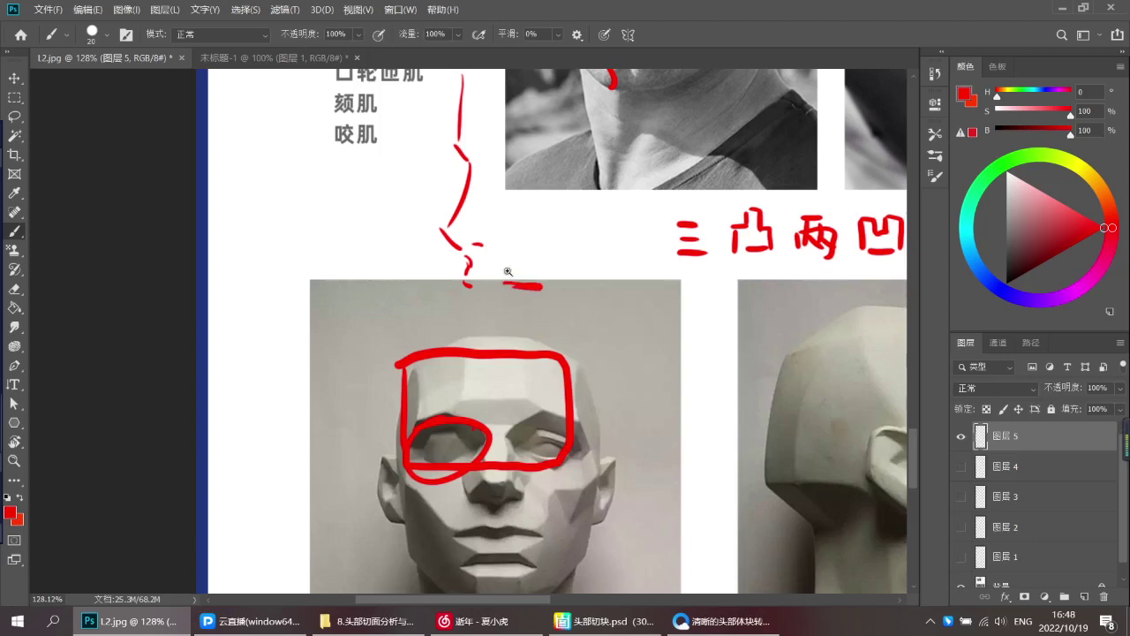
{"action": "scroll", "coordinate": [508, 271], "scroll_direction": "down", "scroll_amount": 2}
{"action": "left_click_drag", "start_coordinate": [505, 238], "coordinate": [518, 263]}
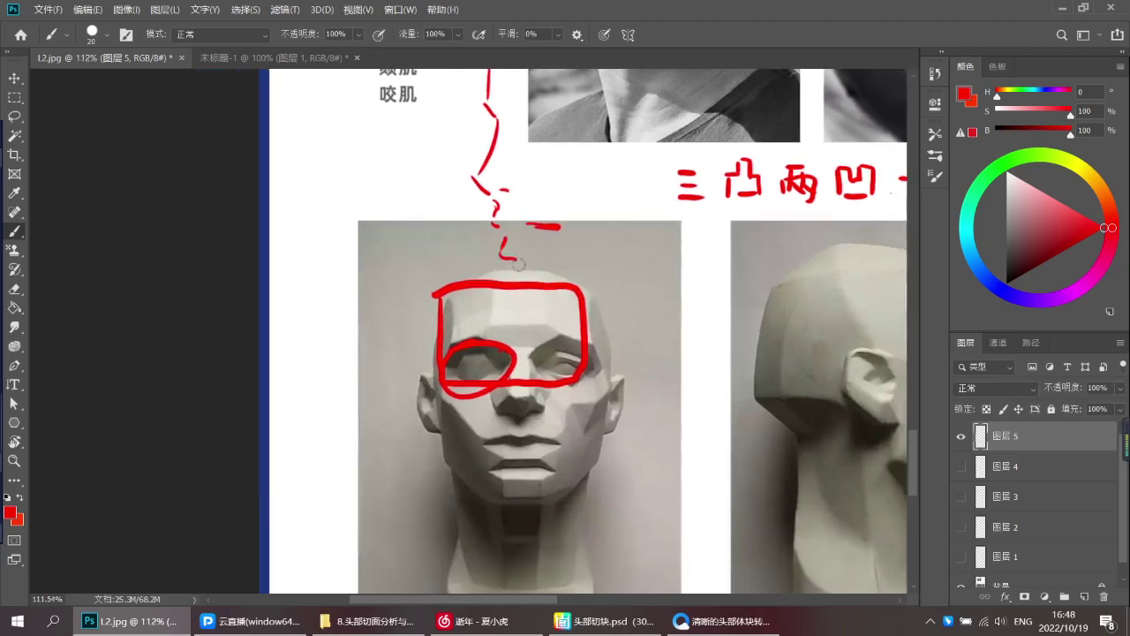
{"action": "key", "text": "ctrl+z"}
{"action": "key", "text": "ctrl+z"}
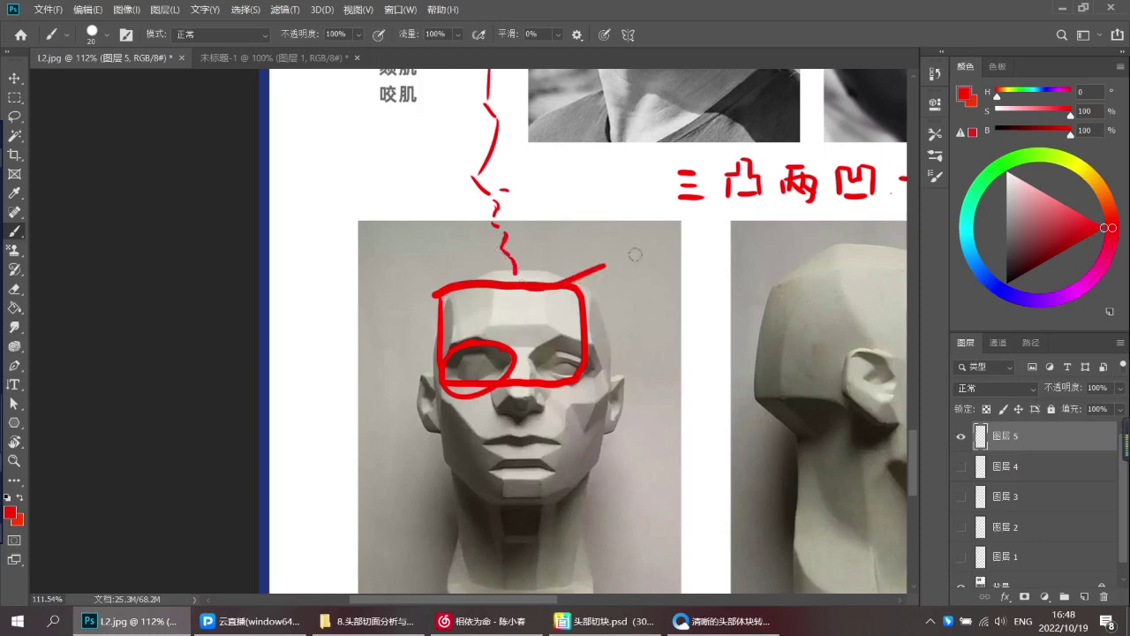
Redraw the slanted jaw line beneath the profile's chin as a thinner stroke
{"action": "scroll", "coordinate": [583, 249], "scroll_direction": "down", "scroll_amount": 1}
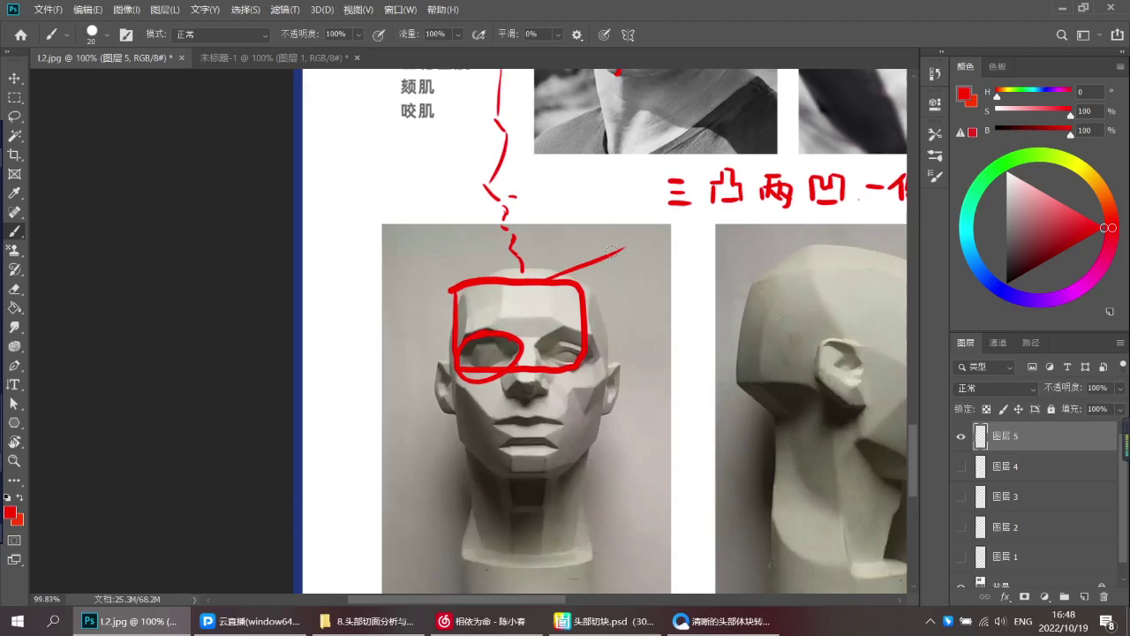
{"action": "mouse_move", "coordinate": [541, 282]}
{"action": "left_mouse_down"}
{"action": "mouse_move", "coordinate": [618, 243]}
{"action": "mouse_move", "coordinate": [599, 253]}
{"action": "left_mouse_up"}
{"action": "key", "text": "ctrl+z"}
{"action": "key", "text": "ctrl+z"}
{"action": "key", "text": "ctrl+z"}
Rework the profile's lips and add a short horizontal mouth line between them
{"action": "scroll", "coordinate": [531, 226], "scroll_direction": "up", "scroll_amount": 4}
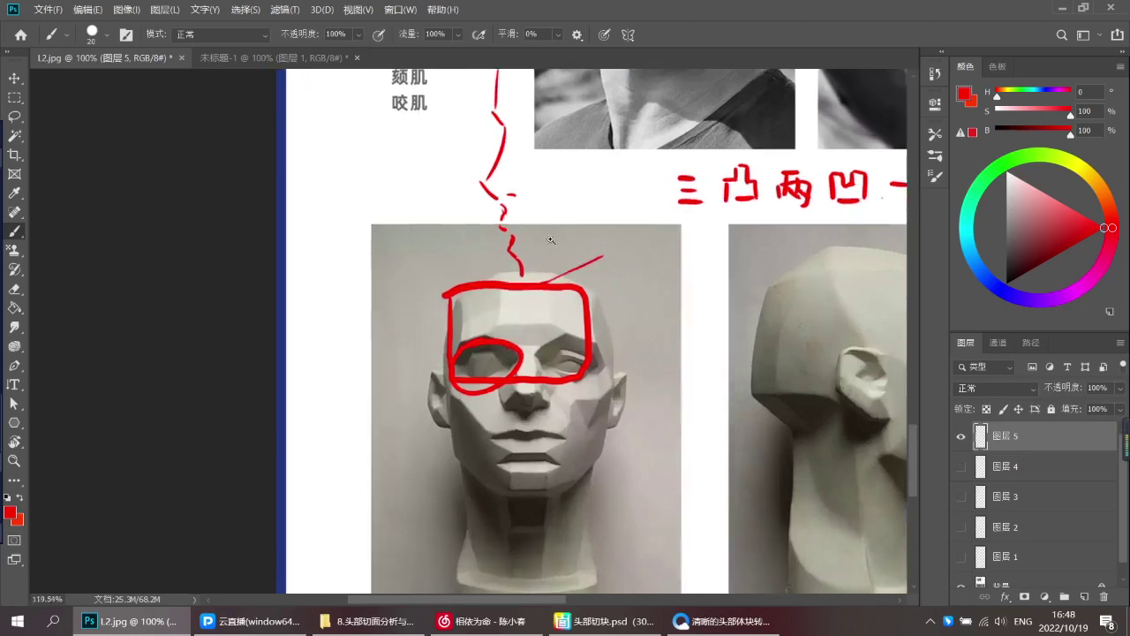
{"action": "mouse_move", "coordinate": [492, 210]}
{"action": "left_mouse_down"}
{"action": "mouse_move", "coordinate": [484, 245]}
{"action": "mouse_move", "coordinate": [501, 263]}
{"action": "left_mouse_up"}
{"action": "key", "text": "ctrl+z"}
{"action": "mouse_move", "coordinate": [495, 204]}
{"action": "left_mouse_down"}
{"action": "mouse_move", "coordinate": [487, 249]}
{"action": "mouse_move", "coordinate": [501, 262]}
{"action": "mouse_move", "coordinate": [504, 252]}
{"action": "left_mouse_up"}
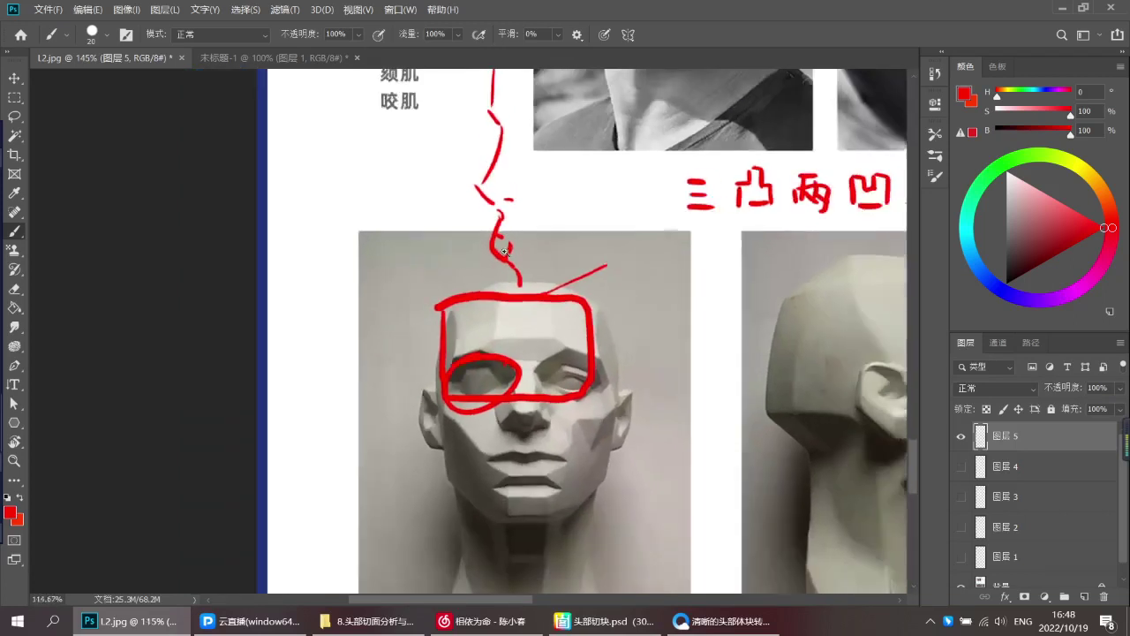
{"action": "scroll", "coordinate": [505, 252], "scroll_direction": "up", "scroll_amount": 2}
{"action": "key", "text": "e"}
{"action": "left_click_drag", "start_coordinate": [524, 249], "coordinate": [556, 236]}
{"action": "key", "text": "b"}
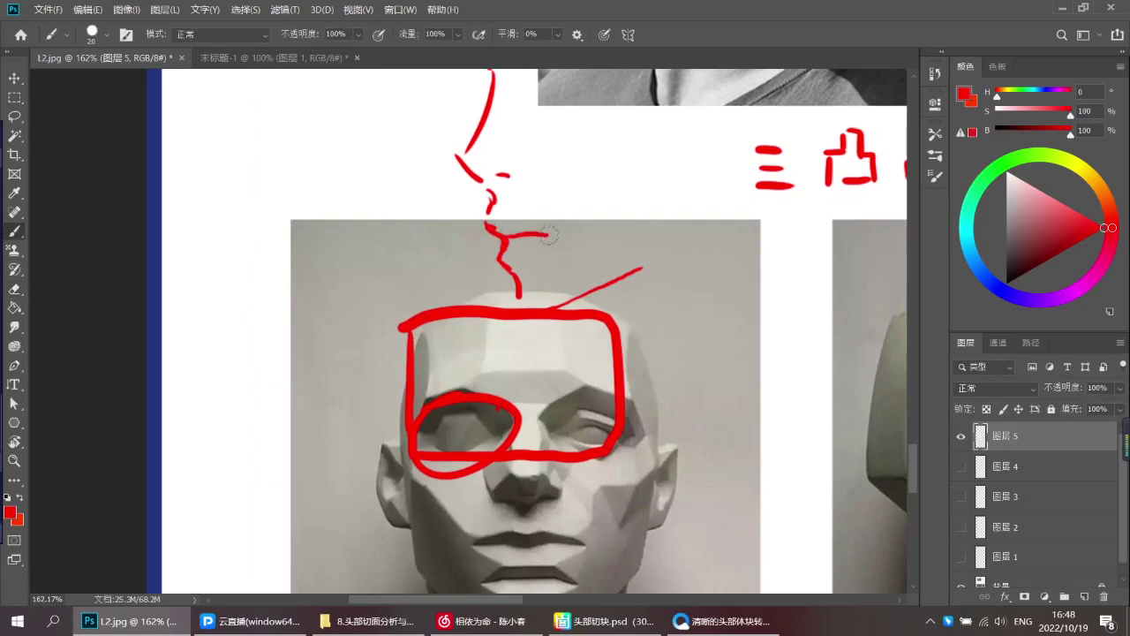
Refine the profile's upper lip with a smaller brush and sketch an arrow beside the base of its nose
{"action": "scroll", "coordinate": [531, 250], "scroll_direction": "down", "scroll_amount": 2}
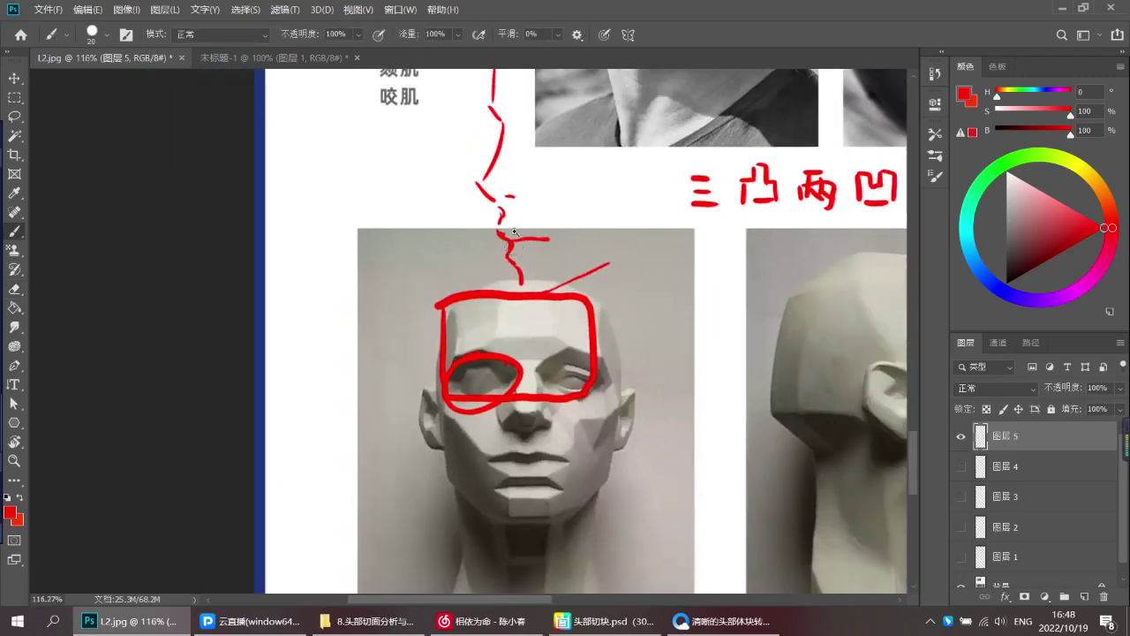
{"action": "scroll", "coordinate": [514, 233], "scroll_direction": "up", "scroll_amount": 2}
{"action": "key", "text": "e"}
{"action": "key", "text": "b"}
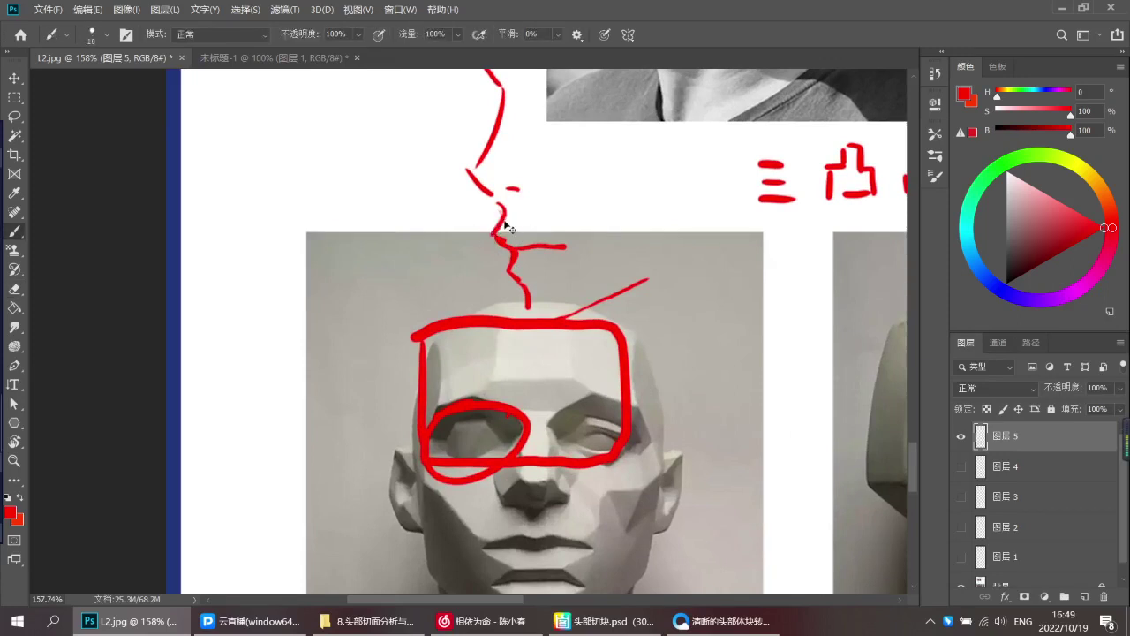
{"action": "scroll", "coordinate": [497, 236], "scroll_direction": "down", "scroll_amount": 1}
{"action": "left_click_drag", "start_coordinate": [498, 238], "coordinate": [504, 240]}
{"action": "left_click_drag", "start_coordinate": [505, 241], "coordinate": [497, 185]}
{"action": "mouse_move", "coordinate": [425, 104]}
{"action": "left_mouse_down"}
{"action": "mouse_move", "coordinate": [489, 189]}
{"action": "mouse_move", "coordinate": [491, 173]}
{"action": "left_mouse_up"}
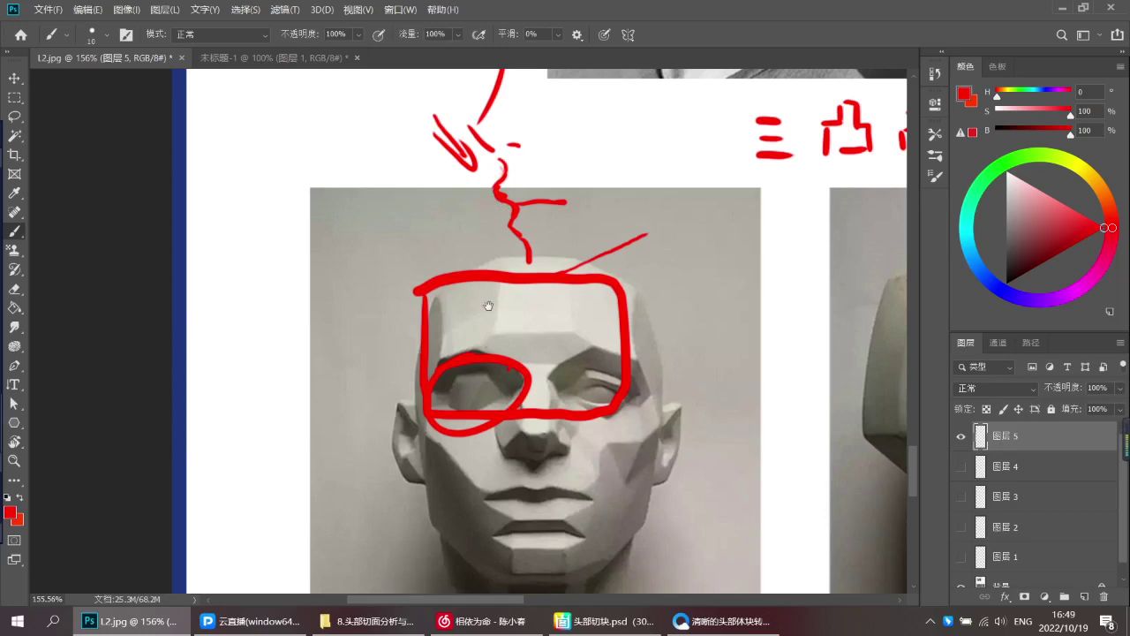
Try adding strokes at the plaster head's mouth and beside the profile's lips
{"action": "left_click_drag", "start_coordinate": [533, 402], "coordinate": [525, 365]}
{"action": "mouse_move", "coordinate": [558, 424]}
{"action": "left_mouse_down"}
{"action": "mouse_move", "coordinate": [549, 462]}
{"action": "mouse_move", "coordinate": [512, 460]}
{"action": "mouse_move", "coordinate": [556, 467]}
{"action": "left_mouse_up"}
{"action": "key", "text": "ctrl+z"}
{"action": "key", "text": "ctrl+z"}
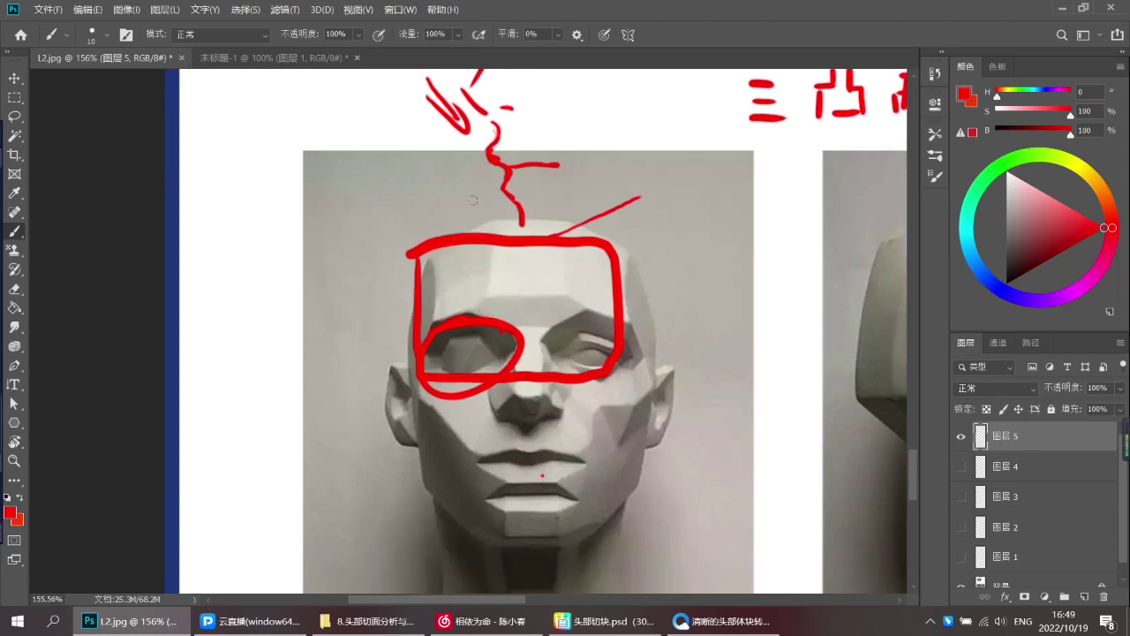
{"action": "left_click_drag", "start_coordinate": [477, 160], "coordinate": [472, 162]}
{"action": "key", "text": "ctrl+z"}
{"action": "key", "text": "ctrl+z"}
Try circling the eye and tracing the mouth line on the front-view plaster head
{"action": "scroll", "coordinate": [519, 208], "scroll_direction": "down", "scroll_amount": 2}
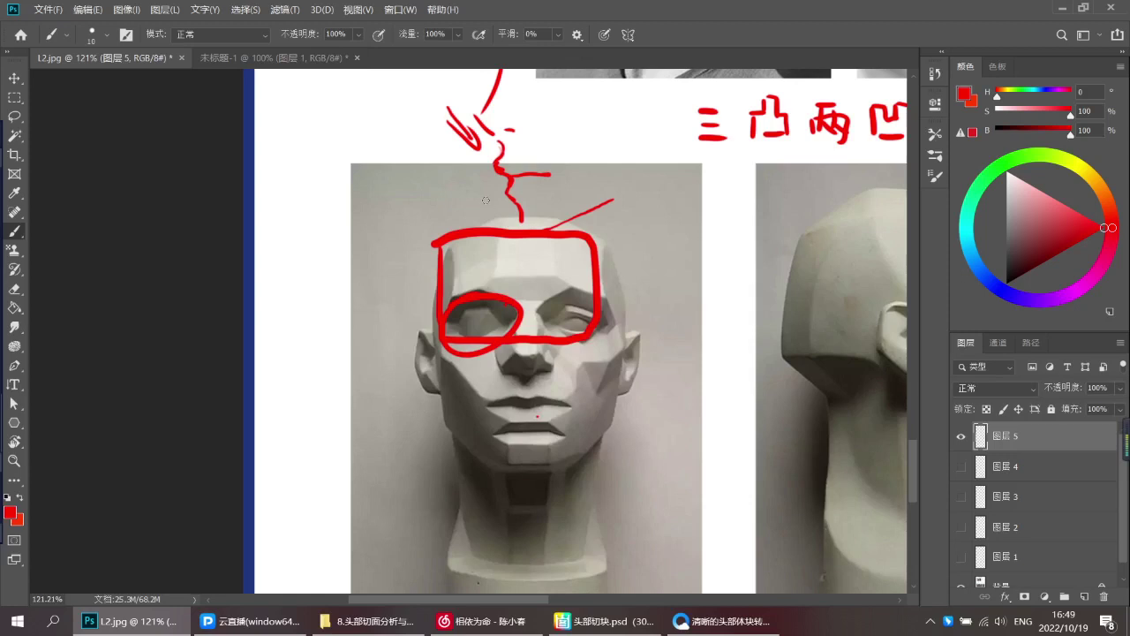
{"action": "scroll", "coordinate": [623, 247], "scroll_direction": "down", "scroll_amount": 2}
{"action": "key", "text": "e"}
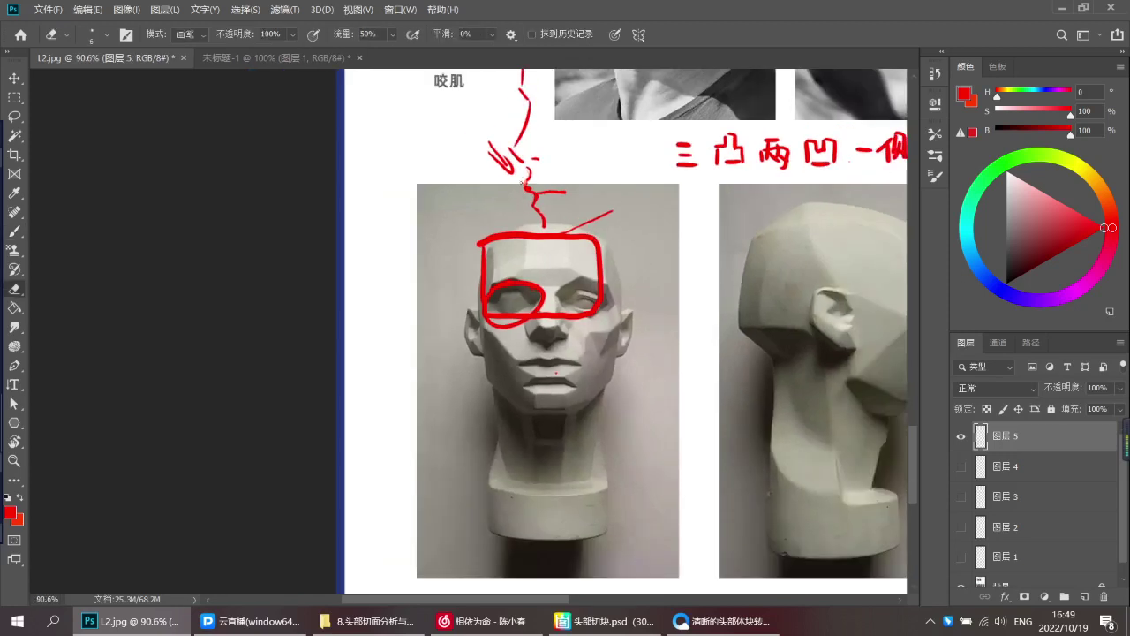
{"action": "key", "text": "b"}
{"action": "left_click_drag", "start_coordinate": [508, 347], "coordinate": [528, 309]}
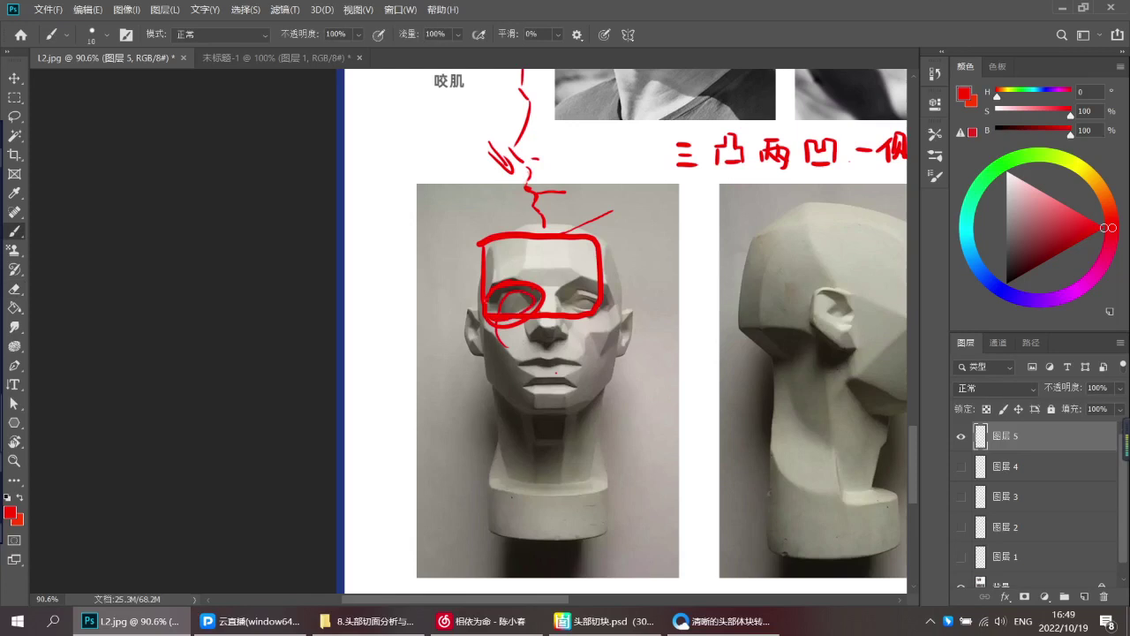
{"action": "key", "text": "ctrl+z"}
{"action": "left_click_drag", "start_coordinate": [527, 362], "coordinate": [576, 371]}
{"action": "scroll", "coordinate": [574, 371], "scroll_direction": "down", "scroll_amount": 3}
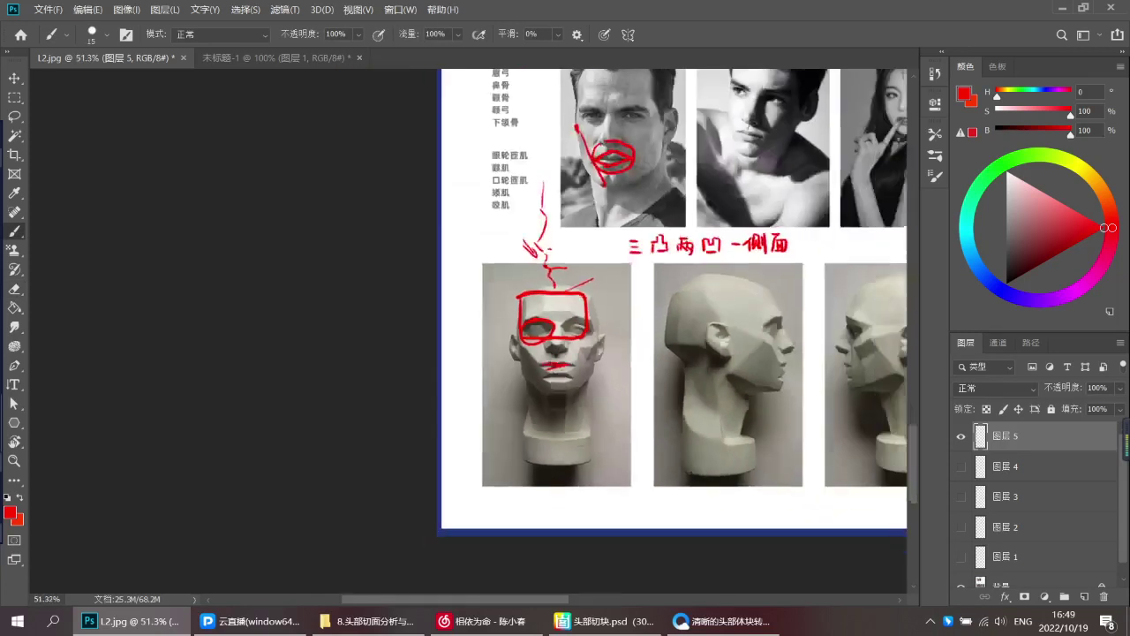
Try tracing the lips on the second man's portrait with a fine red brush
{"action": "left_click_drag", "start_coordinate": [722, 384], "coordinate": [670, 395]}
{"action": "scroll", "coordinate": [732, 130], "scroll_direction": "up", "scroll_amount": 4}
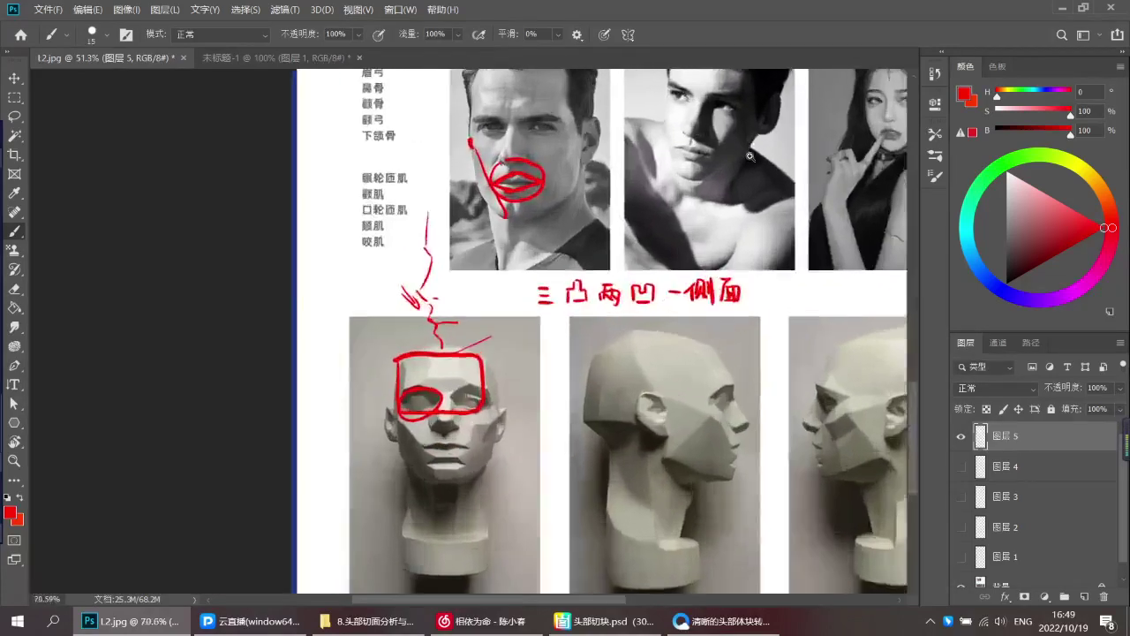
{"action": "scroll", "coordinate": [713, 209], "scroll_direction": "up", "scroll_amount": 2}
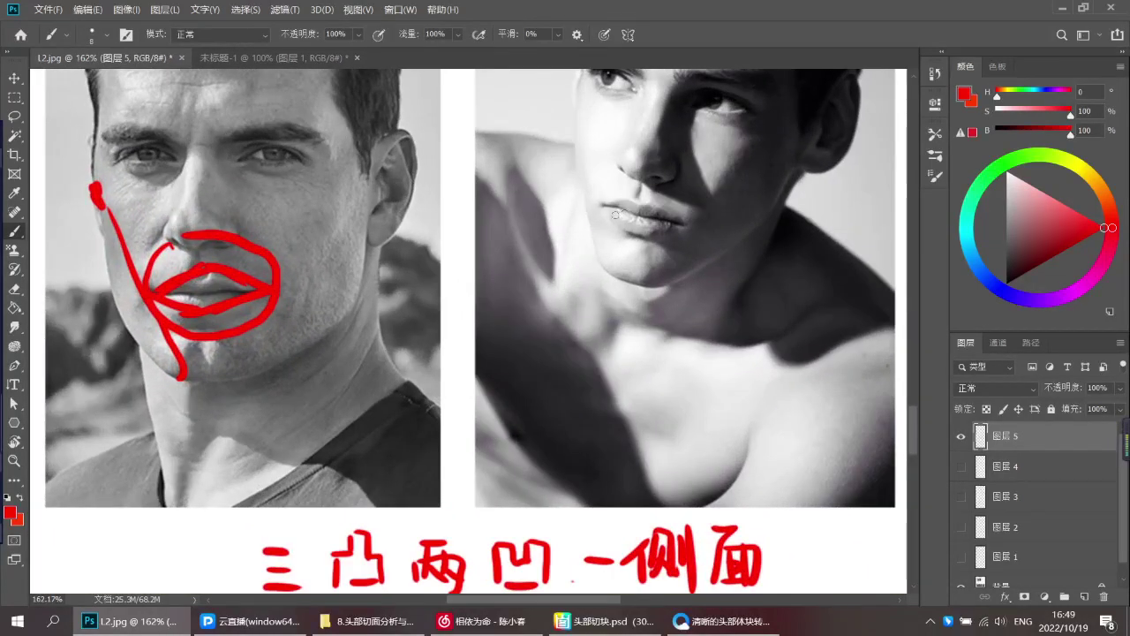
{"action": "scroll", "coordinate": [640, 203], "scroll_direction": "up", "scroll_amount": 2}
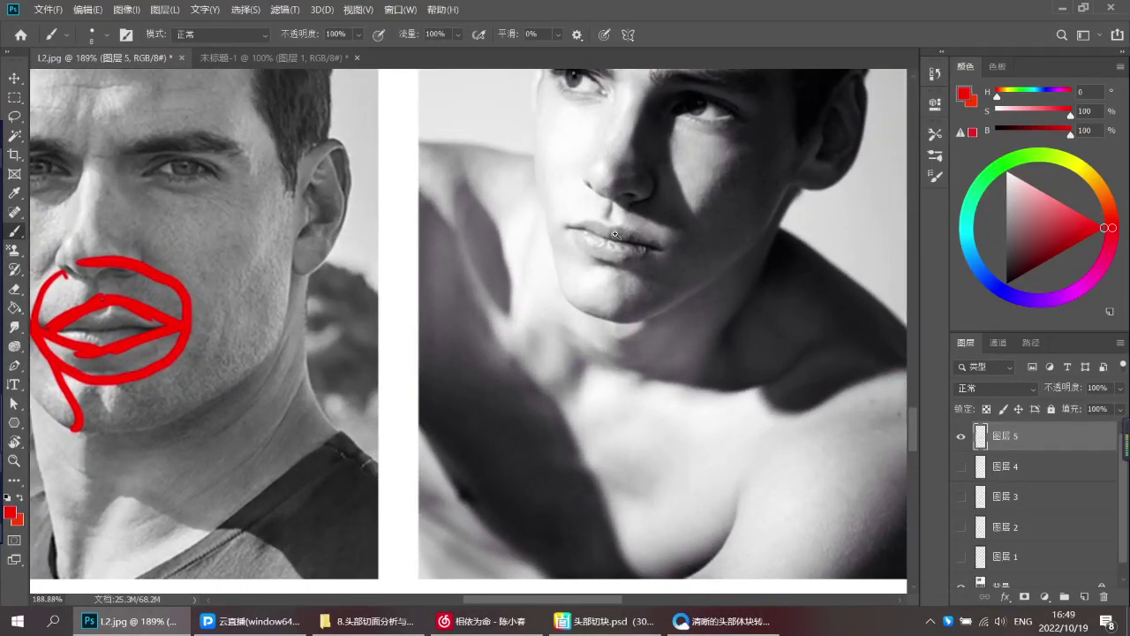
{"action": "scroll", "coordinate": [607, 245], "scroll_direction": "down", "scroll_amount": 1}
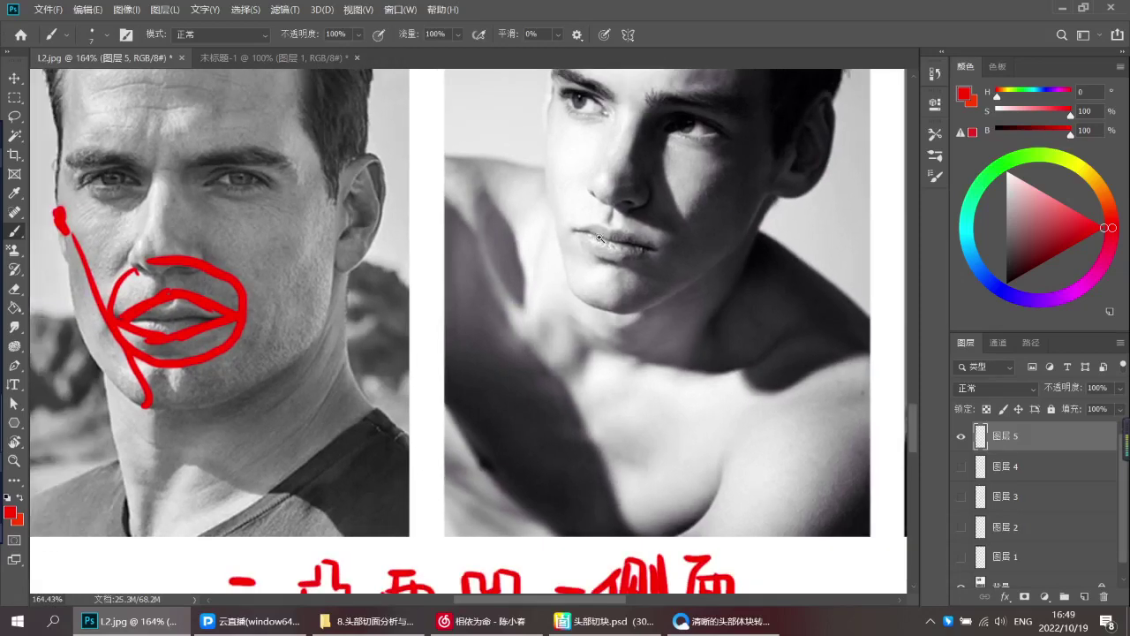
{"action": "scroll", "coordinate": [598, 238], "scroll_direction": "up", "scroll_amount": 1}
{"action": "mouse_move", "coordinate": [662, 251]}
{"action": "left_mouse_down"}
{"action": "mouse_move", "coordinate": [596, 237]}
{"action": "mouse_move", "coordinate": [637, 243]}
{"action": "left_mouse_up"}
{"action": "key", "text": "ctrl+z"}
{"action": "key", "text": "ctrl+z"}
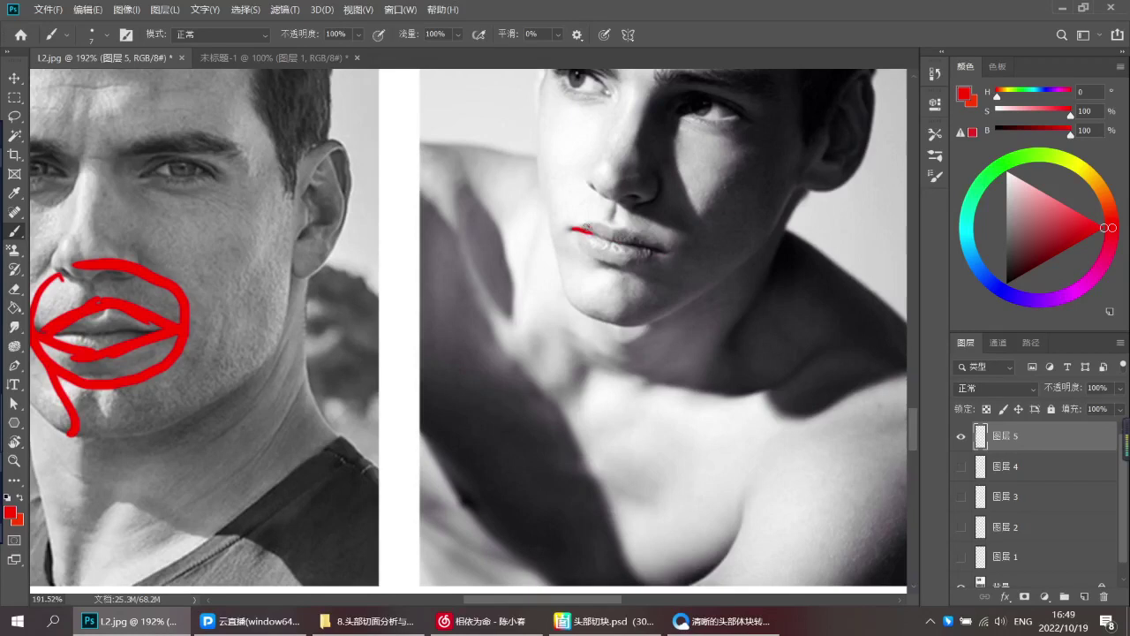
{"action": "key", "text": "ctrl+z"}
{"action": "key", "text": "ctrl+z"}
Mark the shaded end of the lips on the second man's portrait in red
{"action": "left_click_drag", "start_coordinate": [636, 233], "coordinate": [655, 254]}
{"action": "left_click_drag", "start_coordinate": [548, 264], "coordinate": [590, 252]}
{"action": "key", "text": "ctrl+z"}
Hide the red annotation layer 图层 5 to show the first man's portrait unmarked
{"action": "left_click_drag", "start_coordinate": [640, 279], "coordinate": [574, 279]}
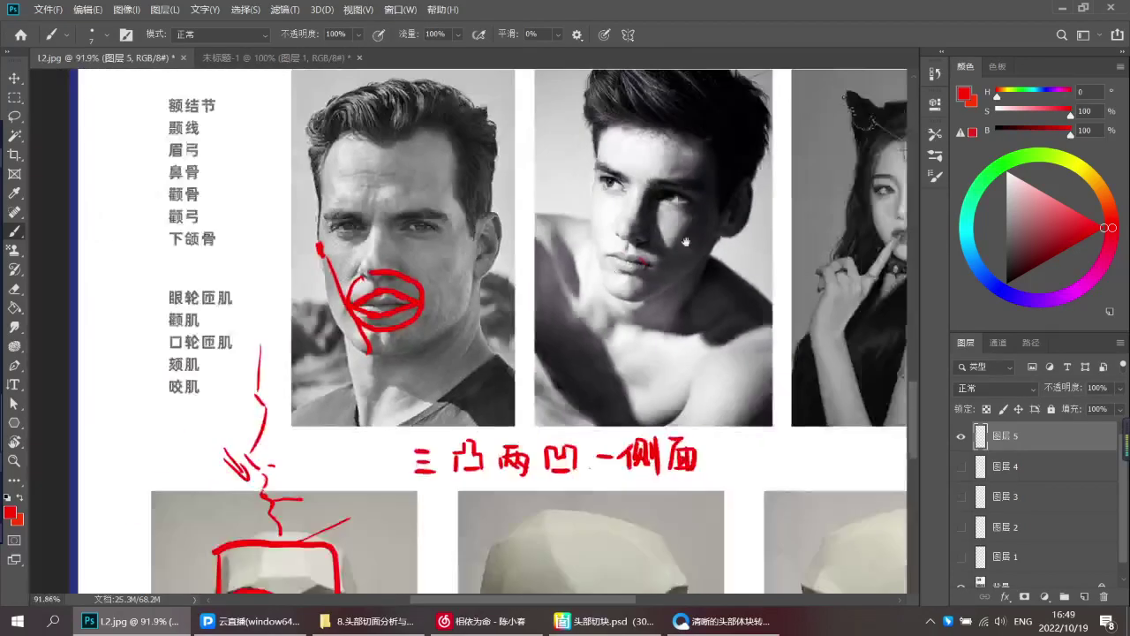
{"action": "left_click_drag", "start_coordinate": [804, 231], "coordinate": [691, 235]}
{"action": "left_click_drag", "start_coordinate": [501, 310], "coordinate": [565, 287]}
{"action": "left_click_drag", "start_coordinate": [344, 301], "coordinate": [402, 308]}
{"action": "left_click", "coordinate": [961, 437]}
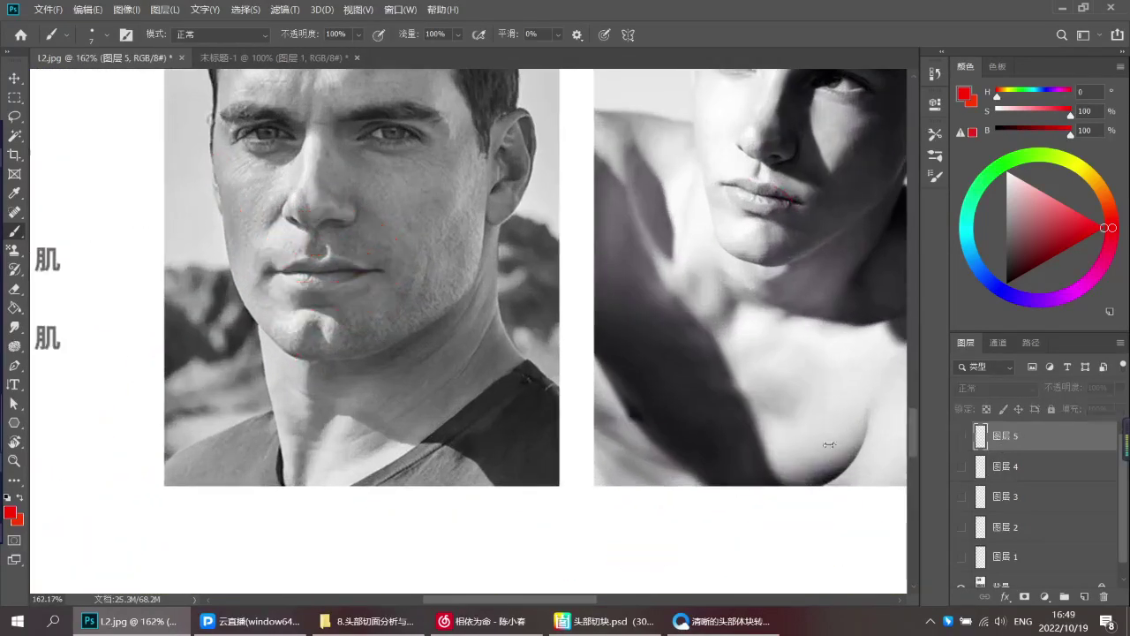
Add a new empty layer above the hidden annotation layers for drawing with the brush
{"action": "left_click_drag", "start_coordinate": [303, 283], "coordinate": [328, 278]}
{"action": "left_click", "coordinate": [328, 278]}
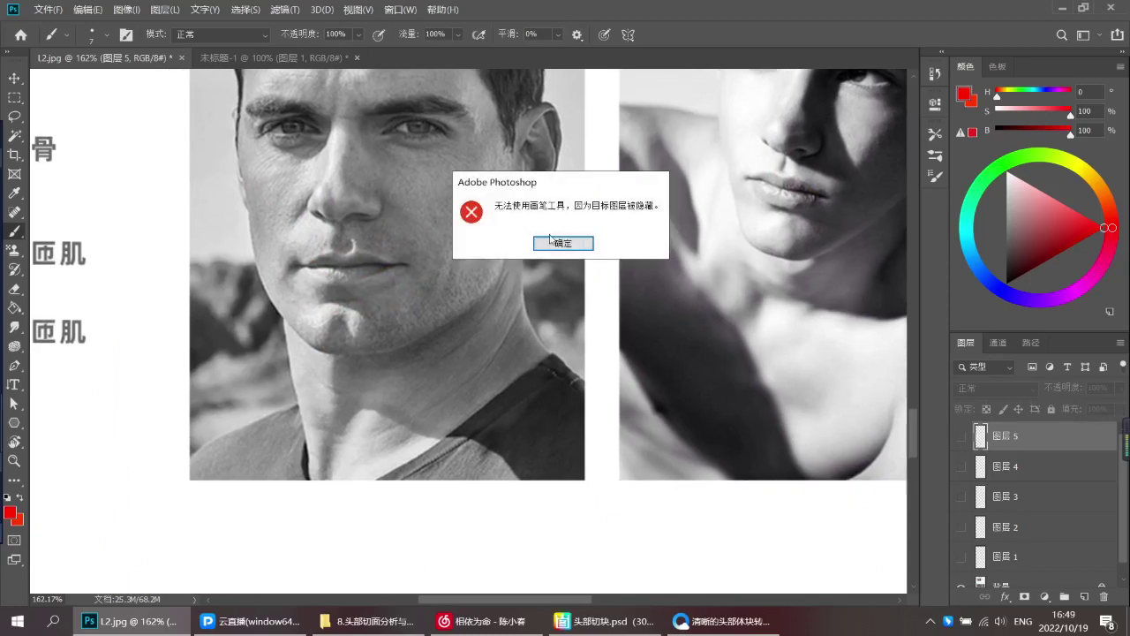
{"action": "left_click", "coordinate": [554, 240]}
{"action": "left_click", "coordinate": [326, 277]}
{"action": "left_click", "coordinate": [571, 243]}
{"action": "key", "text": "ctrl+shift+alt+n"}
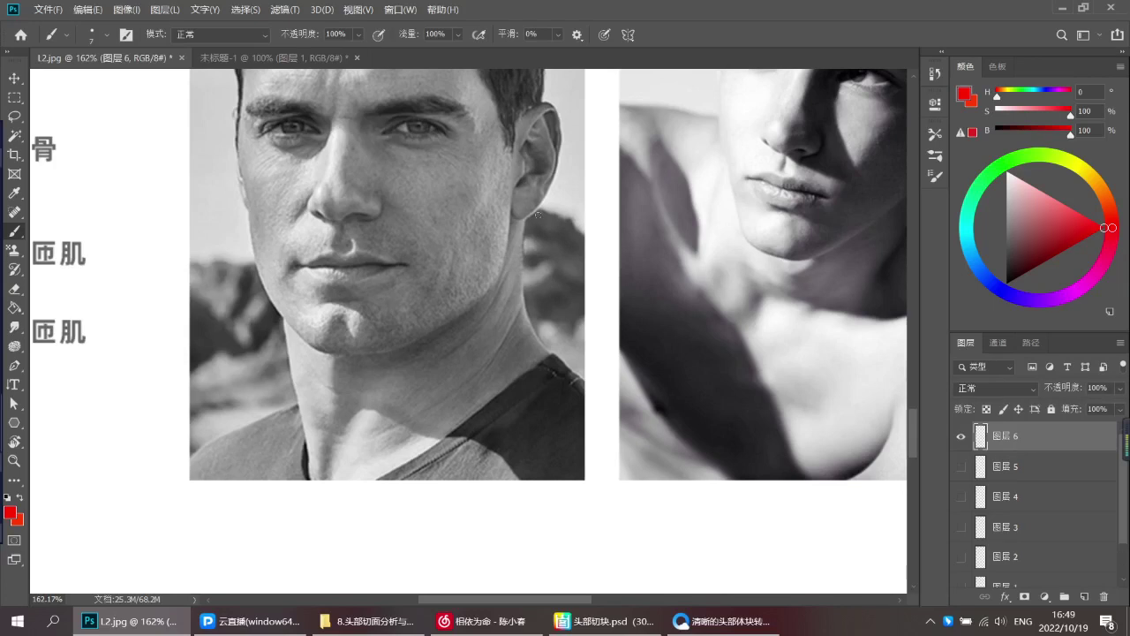
Show the red annotation layer 图层 5 again over the portraits and plaster heads
{"action": "left_click_drag", "start_coordinate": [595, 363], "coordinate": [557, 327]}
{"action": "scroll", "coordinate": [572, 353], "scroll_direction": "down", "scroll_amount": 2}
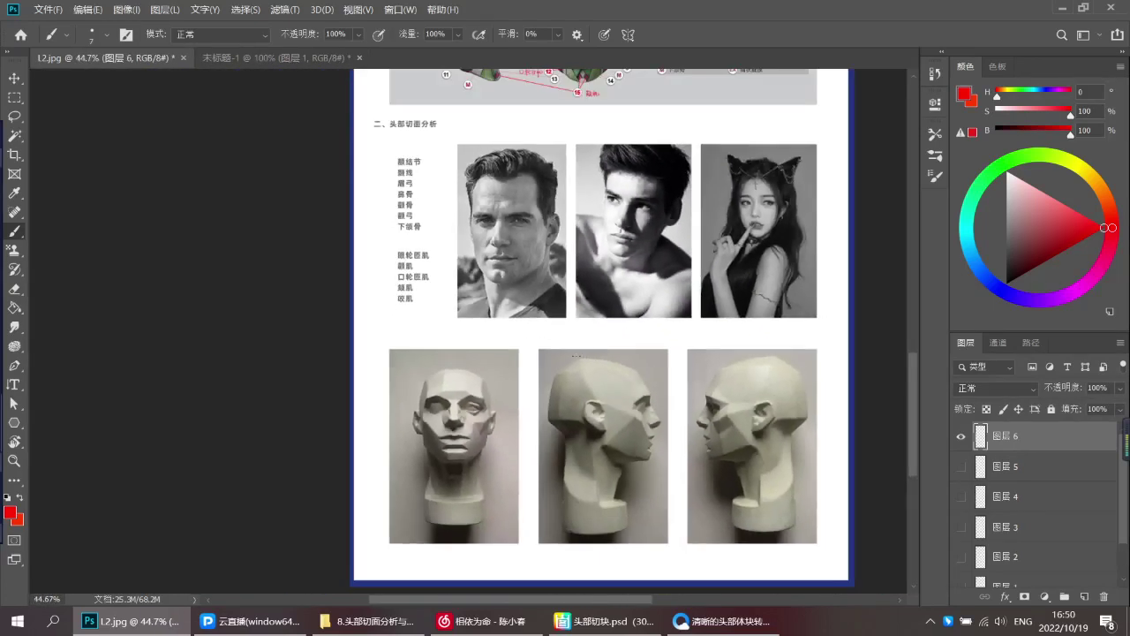
{"action": "mouse_move", "coordinate": [722, 340]}
{"action": "left_mouse_down"}
{"action": "mouse_move", "coordinate": [694, 330]}
{"action": "mouse_move", "coordinate": [691, 316]}
{"action": "left_mouse_up"}
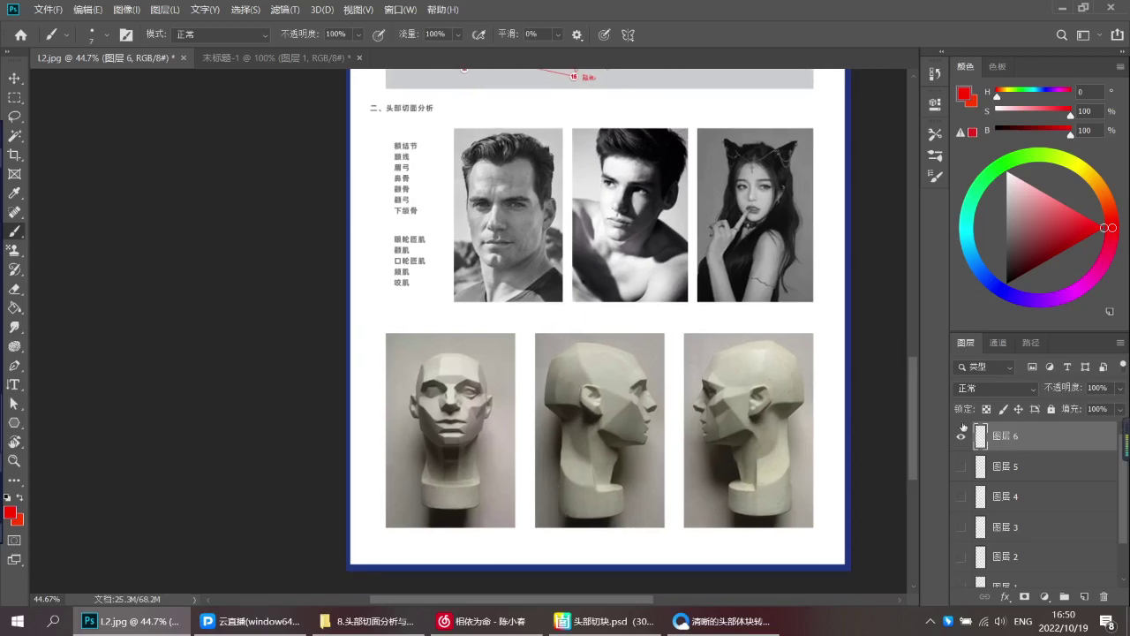
{"action": "left_click", "coordinate": [962, 467]}
{"action": "scroll", "coordinate": [477, 409], "scroll_direction": "up", "scroll_amount": 4}
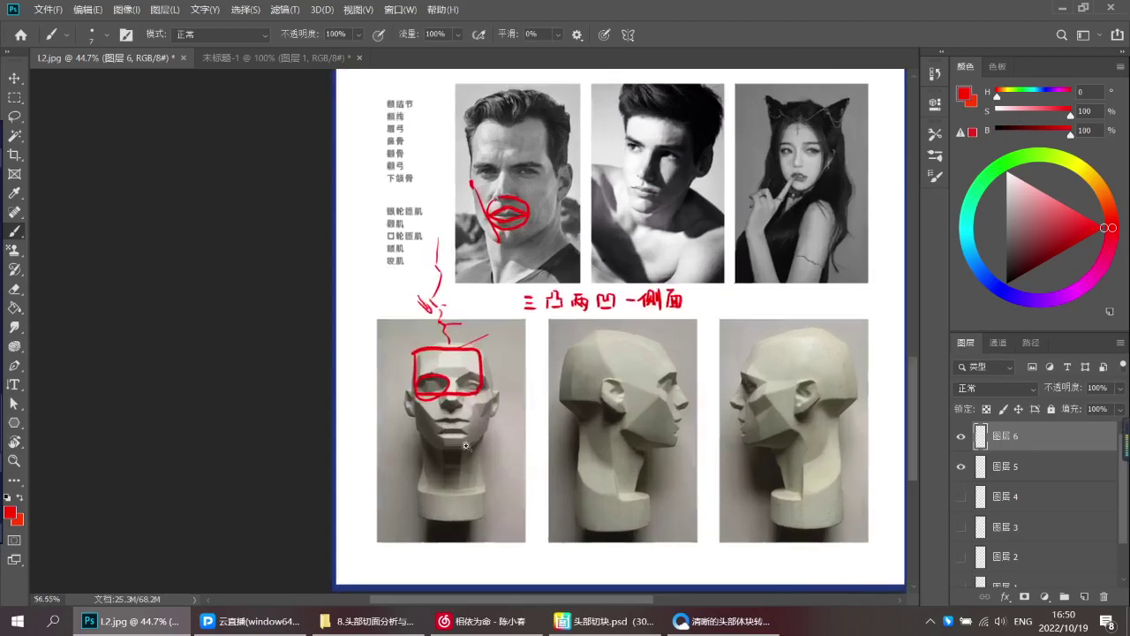
{"action": "left_click_drag", "start_coordinate": [514, 370], "coordinate": [519, 391]}
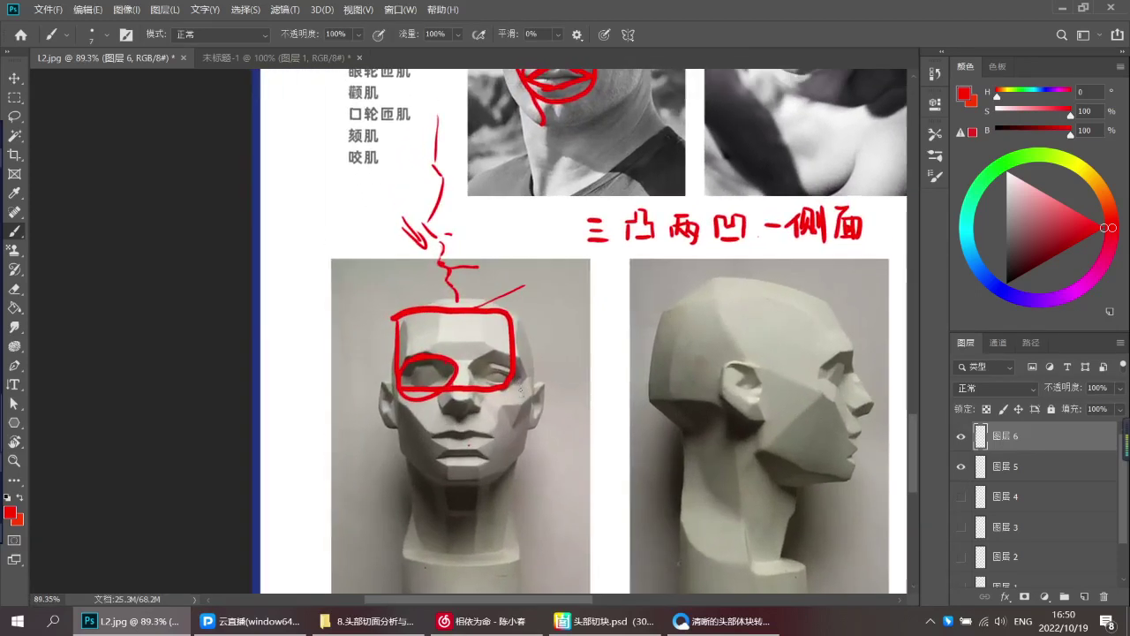
{"action": "scroll", "coordinate": [461, 373], "scroll_direction": "down", "scroll_amount": 2}
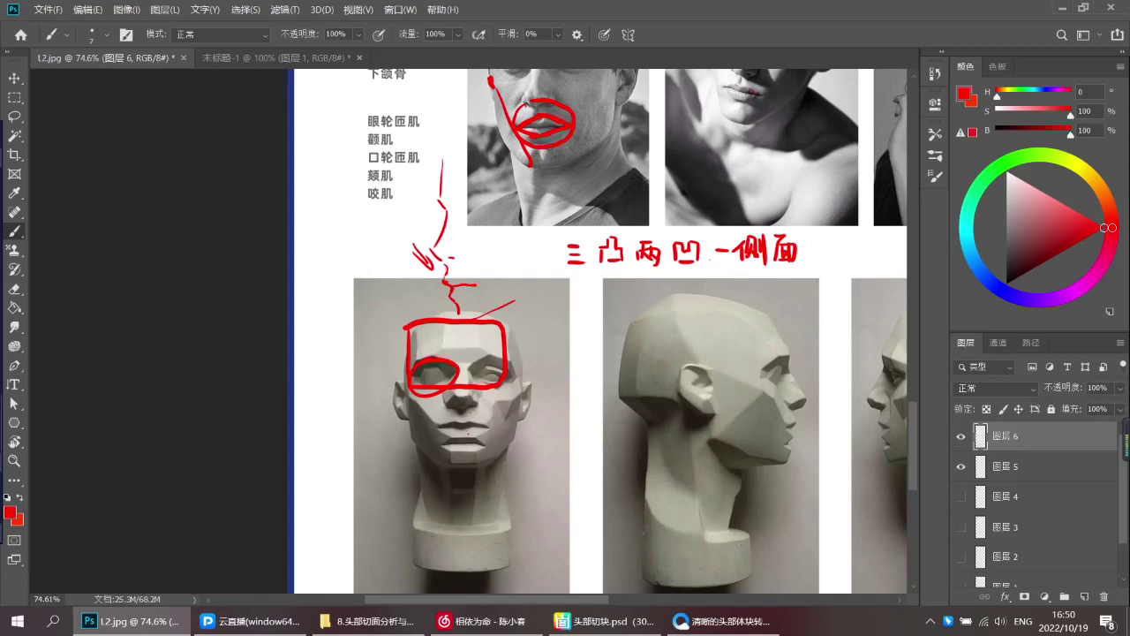
Try tracing the temple's lower edge from the ear to the eye socket on the middle plaster head in red
{"action": "left_click_drag", "start_coordinate": [684, 360], "coordinate": [593, 333]}
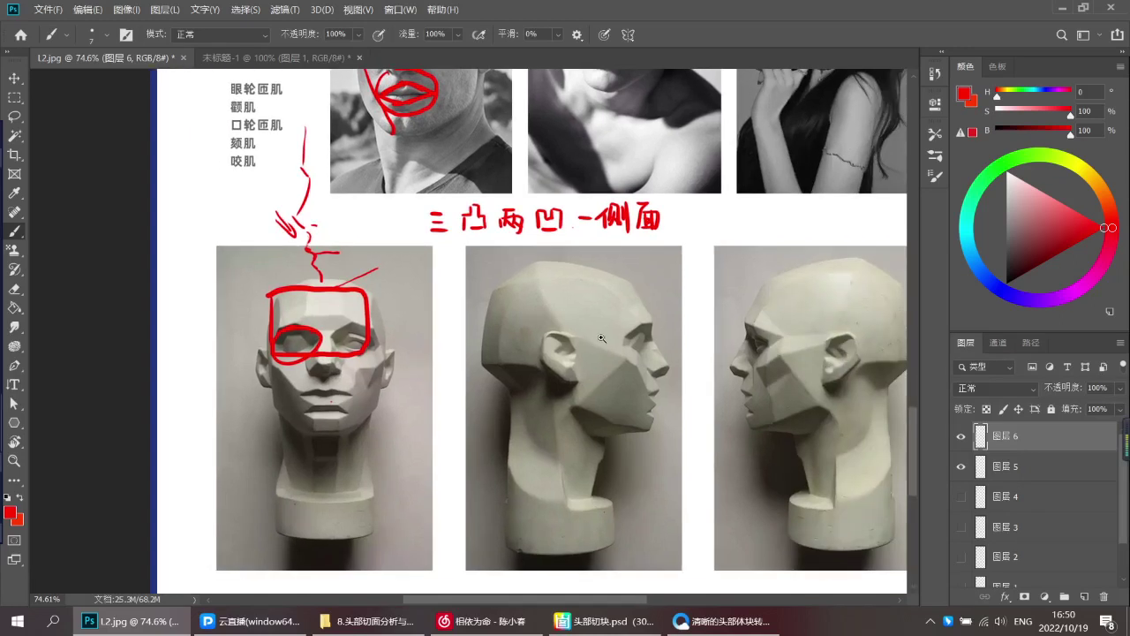
{"action": "scroll", "coordinate": [606, 342], "scroll_direction": "up", "scroll_amount": 2}
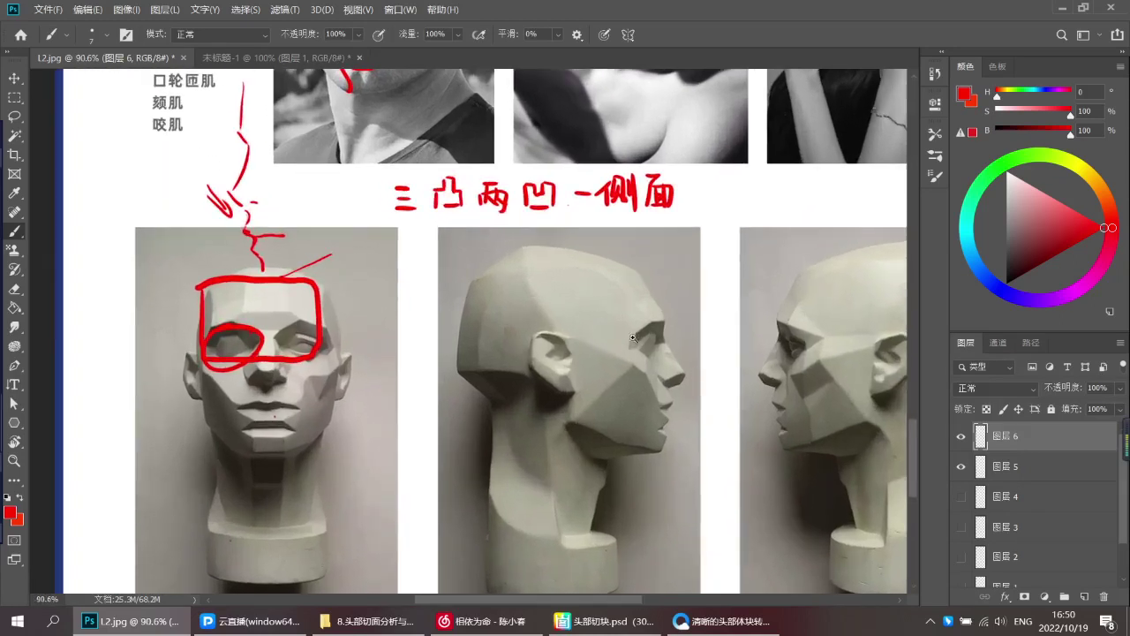
{"action": "scroll", "coordinate": [633, 337], "scroll_direction": "up", "scroll_amount": 1}
{"action": "left_click_drag", "start_coordinate": [557, 331], "coordinate": [623, 344]}
{"action": "key", "text": "ctrl+z"}
{"action": "key", "text": "ctrl+z"}
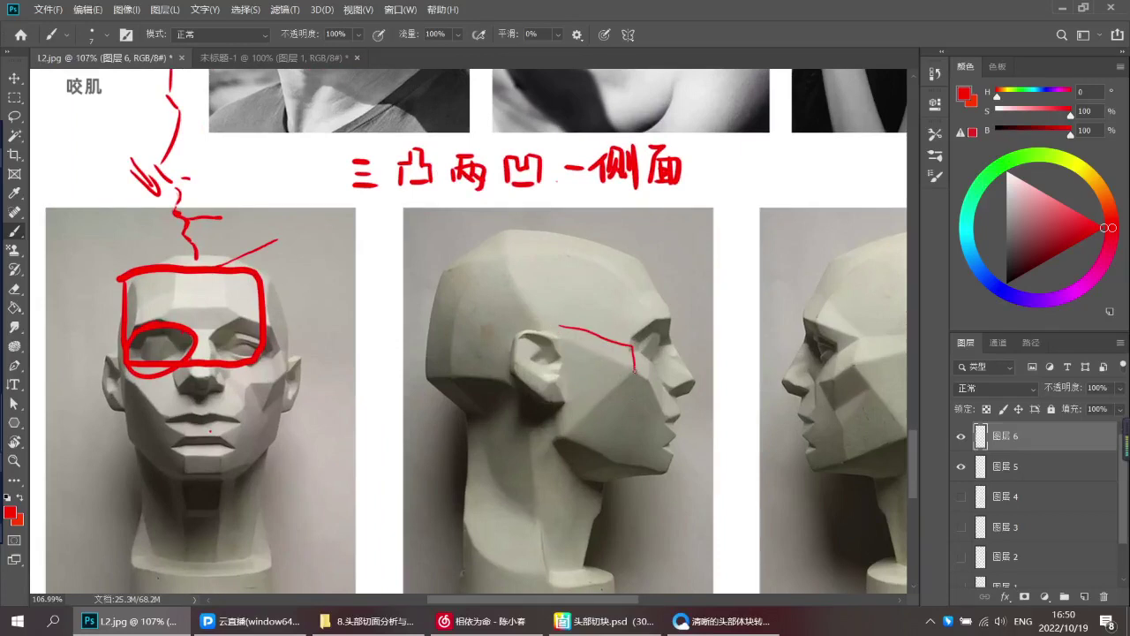
{"action": "key", "text": "ctrl+z"}
Outline the narrow cheekbone plane between the eye and the ear on the third plaster head in red
{"action": "left_click_drag", "start_coordinate": [711, 378], "coordinate": [546, 367]}
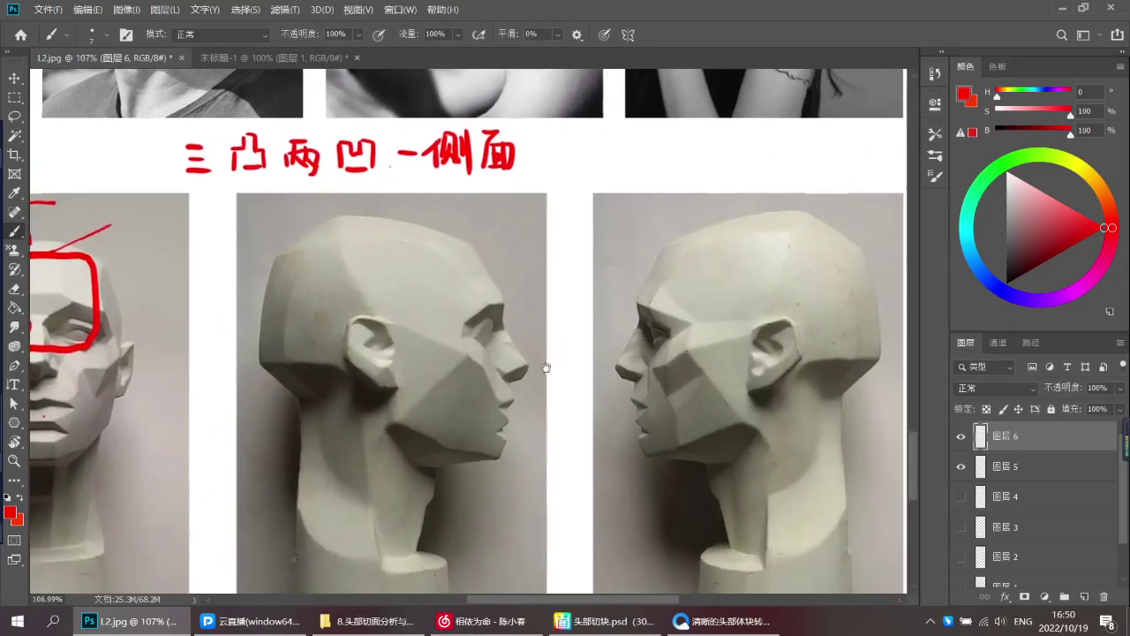
{"action": "scroll", "coordinate": [617, 344], "scroll_direction": "up", "scroll_amount": 1}
{"action": "mouse_move", "coordinate": [751, 348]}
{"action": "left_mouse_down"}
{"action": "mouse_move", "coordinate": [748, 303]}
{"action": "mouse_move", "coordinate": [704, 315]}
{"action": "mouse_move", "coordinate": [707, 284]}
{"action": "mouse_move", "coordinate": [712, 314]}
{"action": "mouse_move", "coordinate": [786, 286]}
{"action": "mouse_move", "coordinate": [718, 285]}
{"action": "left_mouse_up"}
{"action": "key", "text": "ctrl+z"}
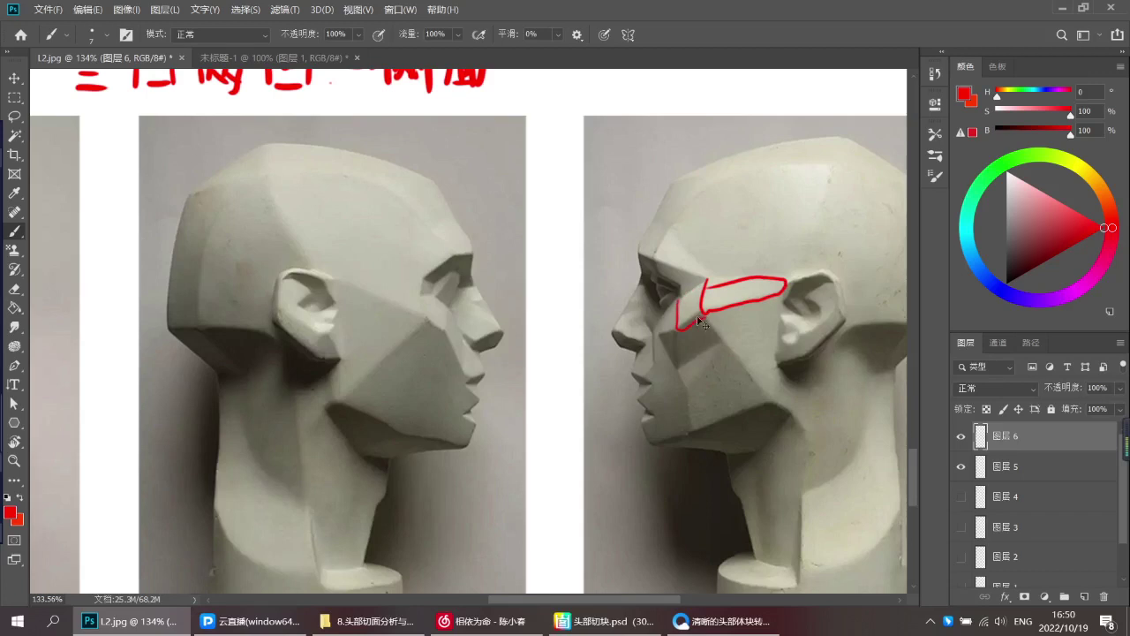
{"action": "left_click_drag", "start_coordinate": [693, 264], "coordinate": [702, 361]}
Sketch the top face and outer sides of a small red box above the third plaster head
{"action": "mouse_move", "coordinate": [698, 197]}
{"action": "left_mouse_down"}
{"action": "mouse_move", "coordinate": [677, 189]}
{"action": "mouse_move", "coordinate": [668, 220]}
{"action": "left_mouse_up"}
{"action": "mouse_move", "coordinate": [673, 180]}
{"action": "left_mouse_down"}
{"action": "mouse_move", "coordinate": [714, 218]}
{"action": "mouse_move", "coordinate": [677, 184]}
{"action": "mouse_move", "coordinate": [679, 215]}
{"action": "mouse_move", "coordinate": [721, 186]}
{"action": "mouse_move", "coordinate": [703, 219]}
{"action": "left_mouse_up"}
{"action": "key", "text": "ctrl+z"}
{"action": "key", "text": "ctrl+z"}
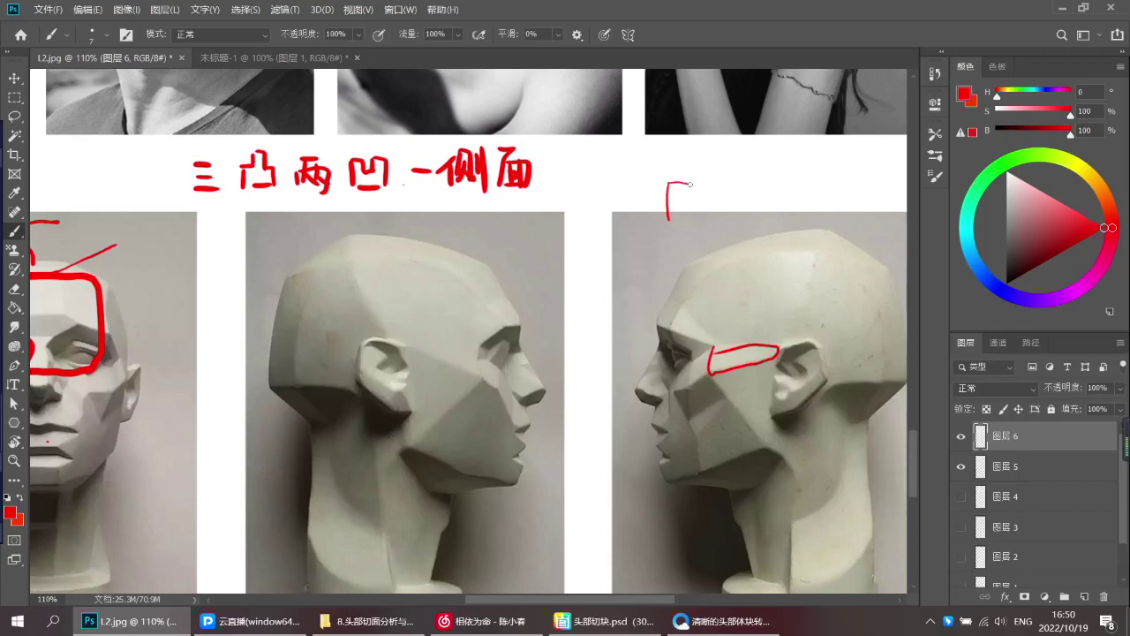
{"action": "left_click_drag", "start_coordinate": [671, 183], "coordinate": [715, 179]}
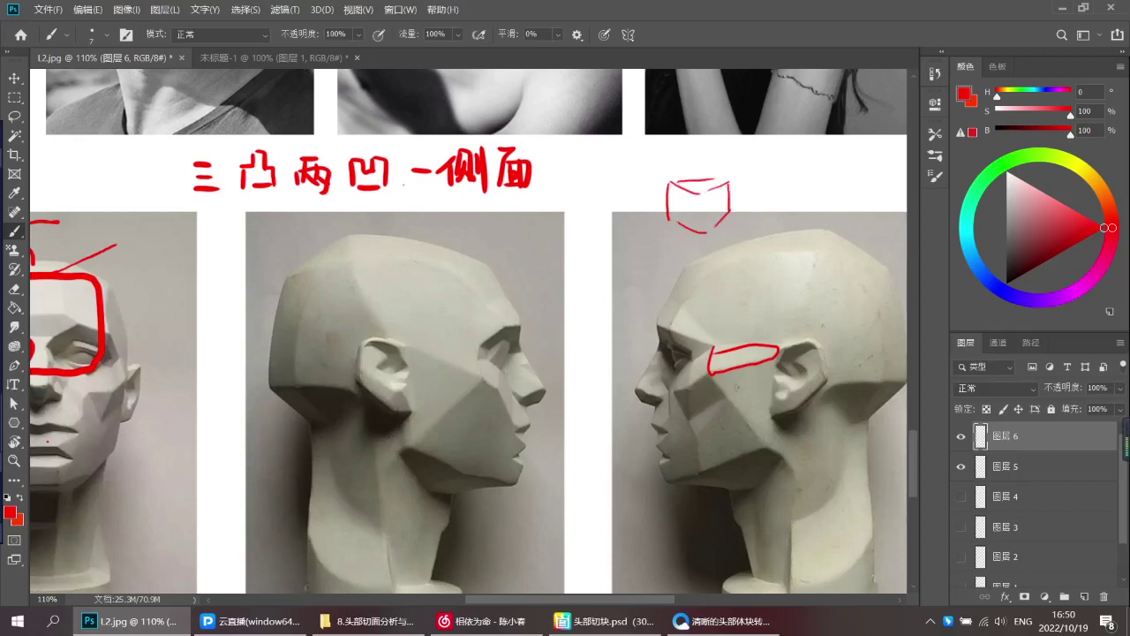
Add the front vertical edge and the doubled lower edges to the small red box sketch
{"action": "scroll", "coordinate": [693, 188], "scroll_direction": "up", "scroll_amount": 3}
{"action": "mouse_move", "coordinate": [656, 203]}
{"action": "left_mouse_down"}
{"action": "mouse_move", "coordinate": [706, 244]}
{"action": "mouse_move", "coordinate": [746, 210]}
{"action": "mouse_move", "coordinate": [710, 232]}
{"action": "mouse_move", "coordinate": [722, 251]}
{"action": "left_mouse_up"}
{"action": "key", "text": "ctrl+z"}
{"action": "key", "text": "ctrl+z"}
{"action": "key", "text": "ctrl+z"}
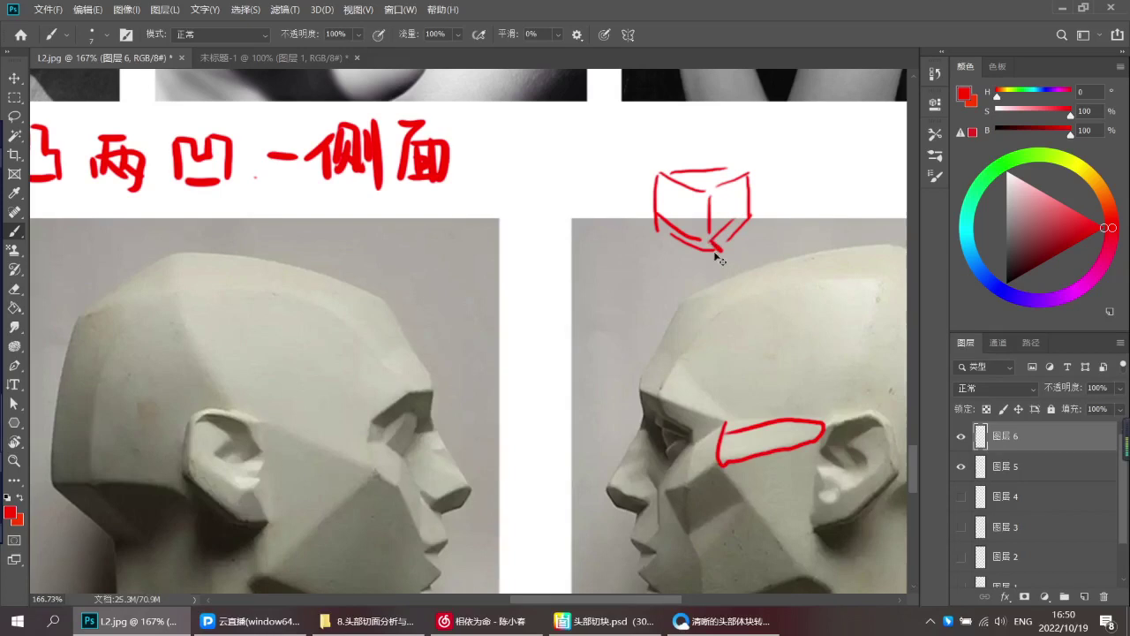
{"action": "scroll", "coordinate": [717, 257], "scroll_direction": "down", "scroll_amount": 3}
{"action": "scroll", "coordinate": [717, 256], "scroll_direction": "up", "scroll_amount": 2}
{"action": "key", "text": "e"}
{"action": "key", "text": "b"}
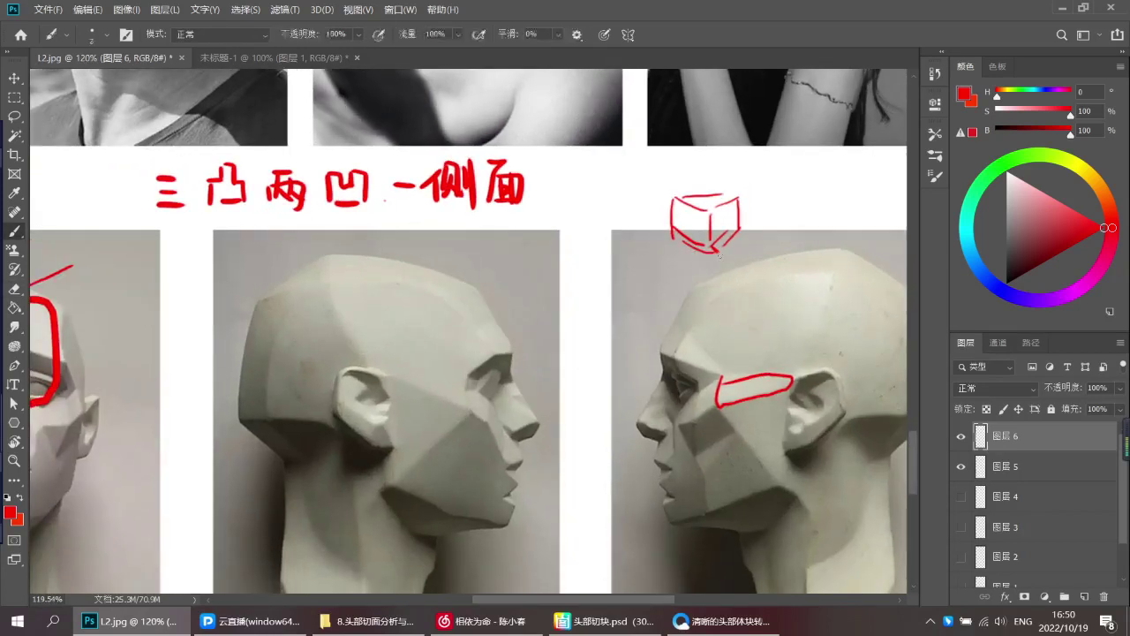
{"action": "scroll", "coordinate": [715, 258], "scroll_direction": "up", "scroll_amount": 2}
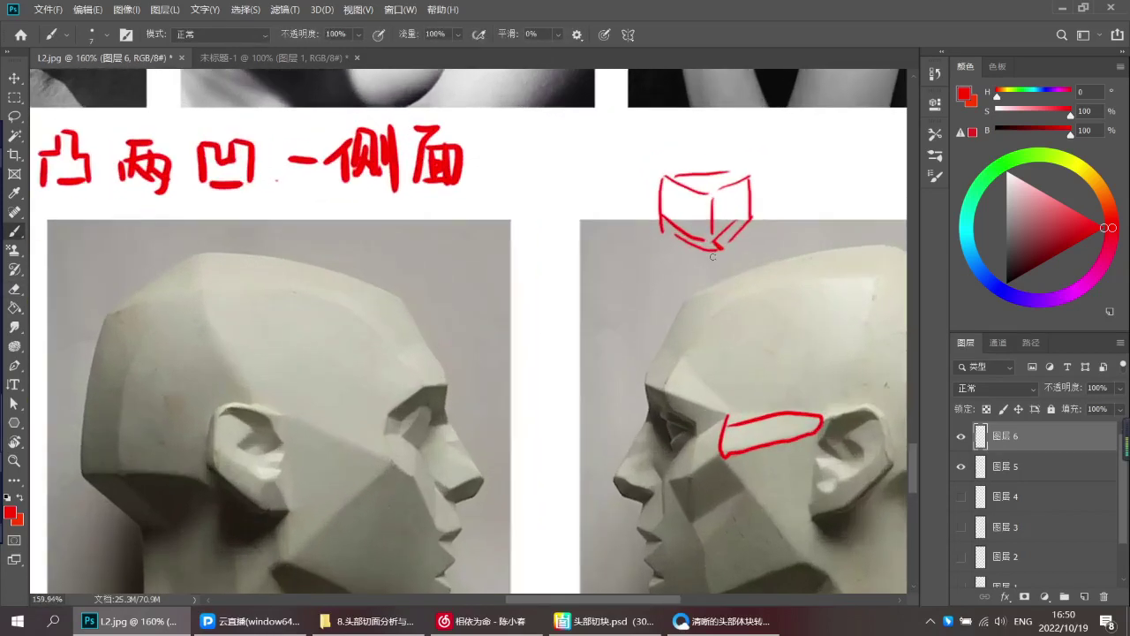
Erase the box sketch's straight side edges and redraw them bulging outward to angular corners
{"action": "key", "text": "e"}
{"action": "mouse_move", "coordinate": [661, 184]}
{"action": "left_mouse_down"}
{"action": "mouse_move", "coordinate": [651, 208]}
{"action": "mouse_move", "coordinate": [668, 216]}
{"action": "mouse_move", "coordinate": [657, 218]}
{"action": "mouse_move", "coordinate": [731, 233]}
{"action": "left_mouse_up"}
{"action": "key", "text": "b"}
{"action": "key", "text": "ctrl+z"}
{"action": "key", "text": "e"}
{"action": "key", "text": "b"}
{"action": "mouse_move", "coordinate": [751, 180]}
{"action": "left_mouse_down"}
{"action": "mouse_move", "coordinate": [761, 204]}
{"action": "mouse_move", "coordinate": [718, 239]}
{"action": "mouse_move", "coordinate": [749, 228]}
{"action": "left_mouse_up"}
{"action": "key", "text": "e"}
{"action": "key", "text": "b"}
{"action": "key", "text": "e"}
{"action": "key", "text": "b"}
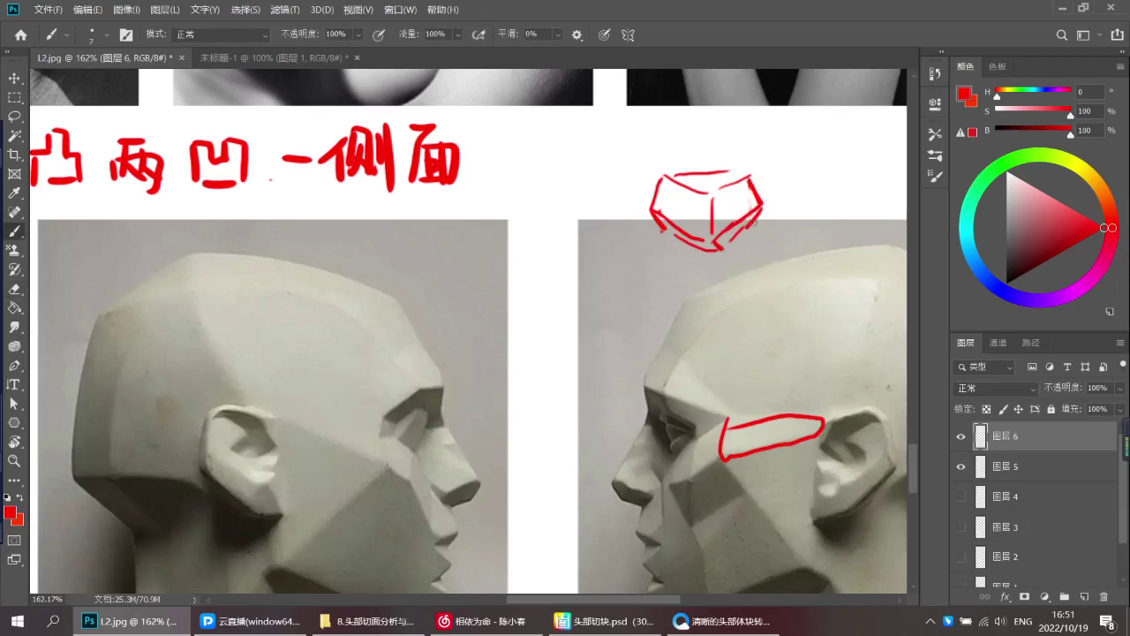
Try marking the cheek planes below the cheekbone on the third plaster head in red
{"action": "left_click_drag", "start_coordinate": [708, 262], "coordinate": [675, 265]}
{"action": "left_click_drag", "start_coordinate": [694, 353], "coordinate": [685, 292]}
{"action": "left_click_drag", "start_coordinate": [669, 368], "coordinate": [687, 367]}
{"action": "mouse_move", "coordinate": [677, 343]}
{"action": "left_mouse_down"}
{"action": "mouse_move", "coordinate": [681, 378]}
{"action": "mouse_move", "coordinate": [725, 320]}
{"action": "left_mouse_up"}
{"action": "key", "text": "ctrl+z"}
{"action": "scroll", "coordinate": [688, 386], "scroll_direction": "up", "scroll_amount": 1}
{"action": "scroll", "coordinate": [702, 384], "scroll_direction": "down", "scroll_amount": 2}
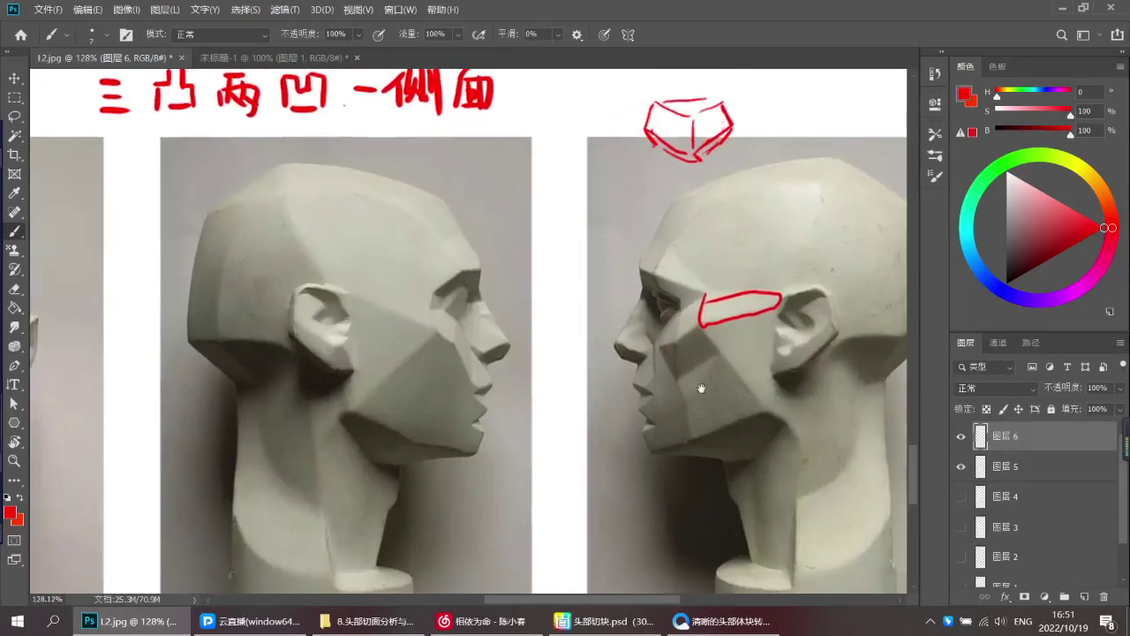
{"action": "mouse_move", "coordinate": [726, 327]}
{"action": "left_mouse_down"}
{"action": "mouse_move", "coordinate": [688, 366]}
{"action": "mouse_move", "coordinate": [675, 428]}
{"action": "mouse_move", "coordinate": [768, 423]}
{"action": "left_mouse_up"}
{"action": "key", "text": "ctrl+z"}
{"action": "left_click_drag", "start_coordinate": [696, 382], "coordinate": [779, 397]}
Outline the temple plane, the triangular lower cheek plane and the ear-to-jaw edge on the middle plaster head in red
{"action": "scroll", "coordinate": [514, 382], "scroll_direction": "down", "scroll_amount": 2}
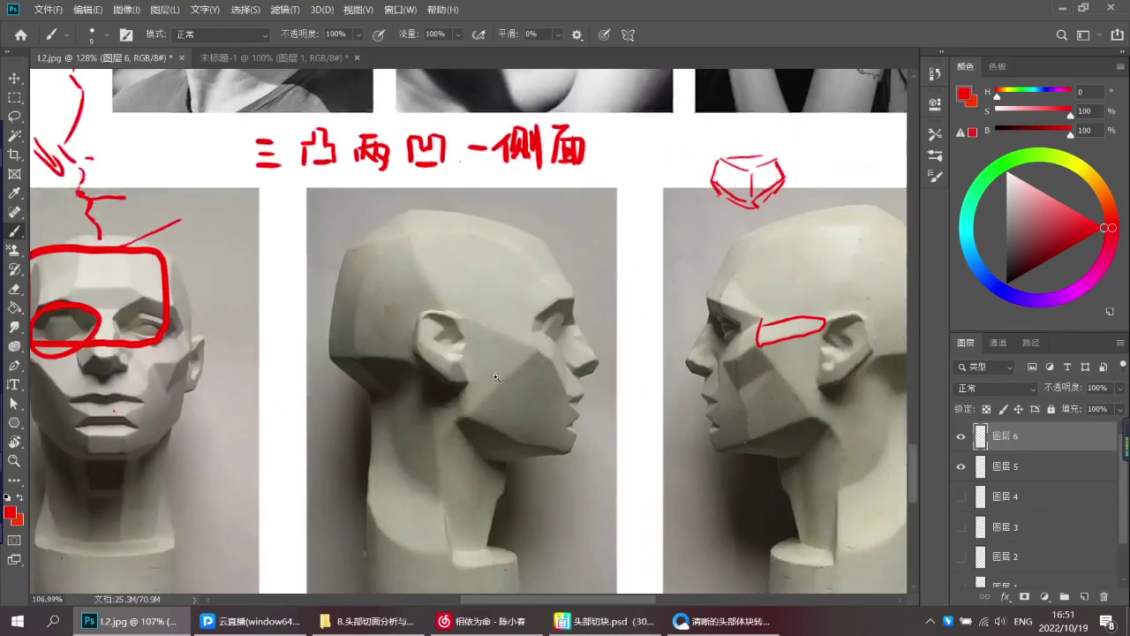
{"action": "mouse_move", "coordinate": [413, 251]}
{"action": "left_mouse_down"}
{"action": "mouse_move", "coordinate": [451, 316]}
{"action": "mouse_move", "coordinate": [535, 349]}
{"action": "mouse_move", "coordinate": [555, 297]}
{"action": "mouse_move", "coordinate": [533, 275]}
{"action": "mouse_move", "coordinate": [487, 250]}
{"action": "mouse_move", "coordinate": [419, 242]}
{"action": "mouse_move", "coordinate": [518, 251]}
{"action": "mouse_move", "coordinate": [553, 300]}
{"action": "left_mouse_up"}
{"action": "mouse_move", "coordinate": [534, 356]}
{"action": "left_mouse_down"}
{"action": "mouse_move", "coordinate": [481, 418]}
{"action": "mouse_move", "coordinate": [570, 442]}
{"action": "mouse_move", "coordinate": [576, 416]}
{"action": "mouse_move", "coordinate": [556, 372]}
{"action": "left_mouse_up"}
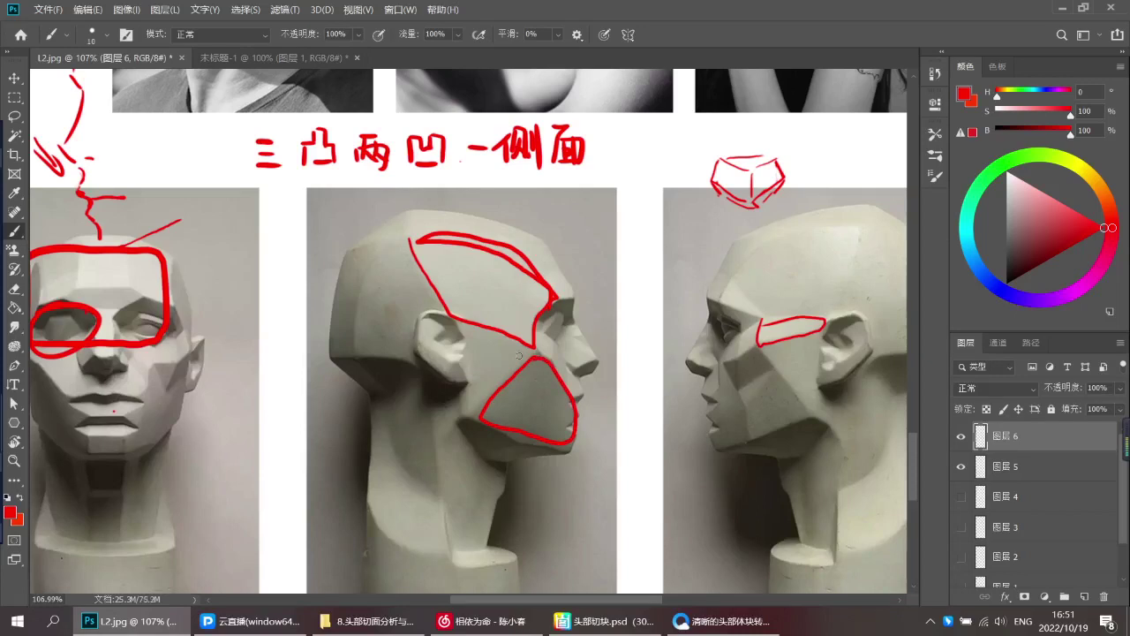
{"action": "left_click_drag", "start_coordinate": [601, 297], "coordinate": [636, 281]}
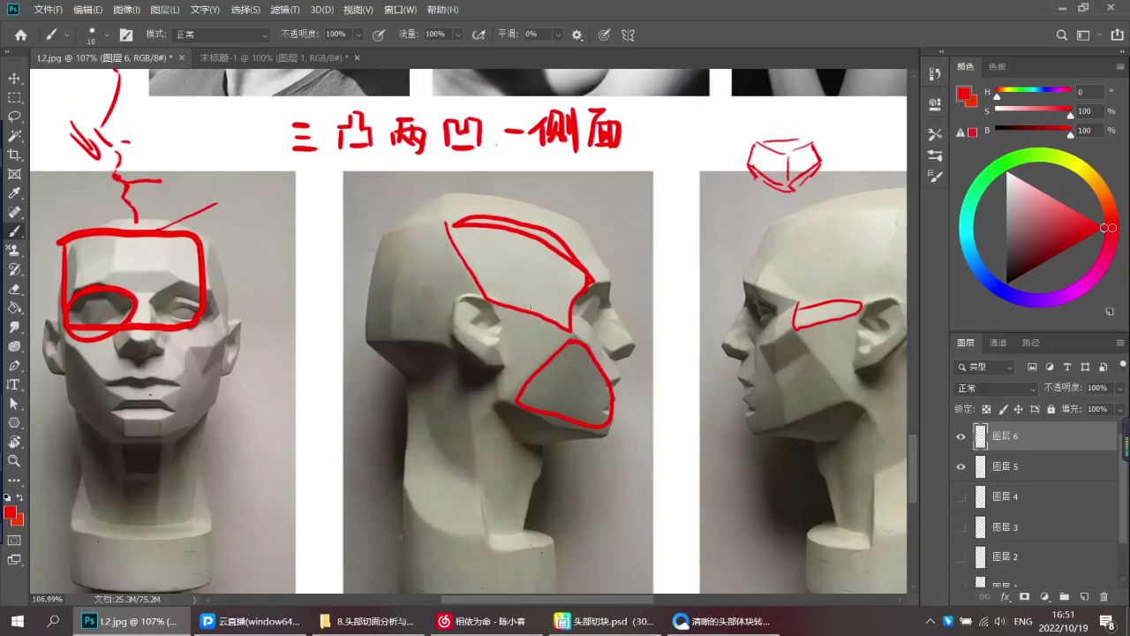
{"action": "left_click_drag", "start_coordinate": [497, 300], "coordinate": [511, 398]}
Try marking the side edge of the face beside the ear on the front-view plaster head
{"action": "left_click_drag", "start_coordinate": [264, 380], "coordinate": [321, 333]}
{"action": "left_click_drag", "start_coordinate": [183, 310], "coordinate": [184, 341]}
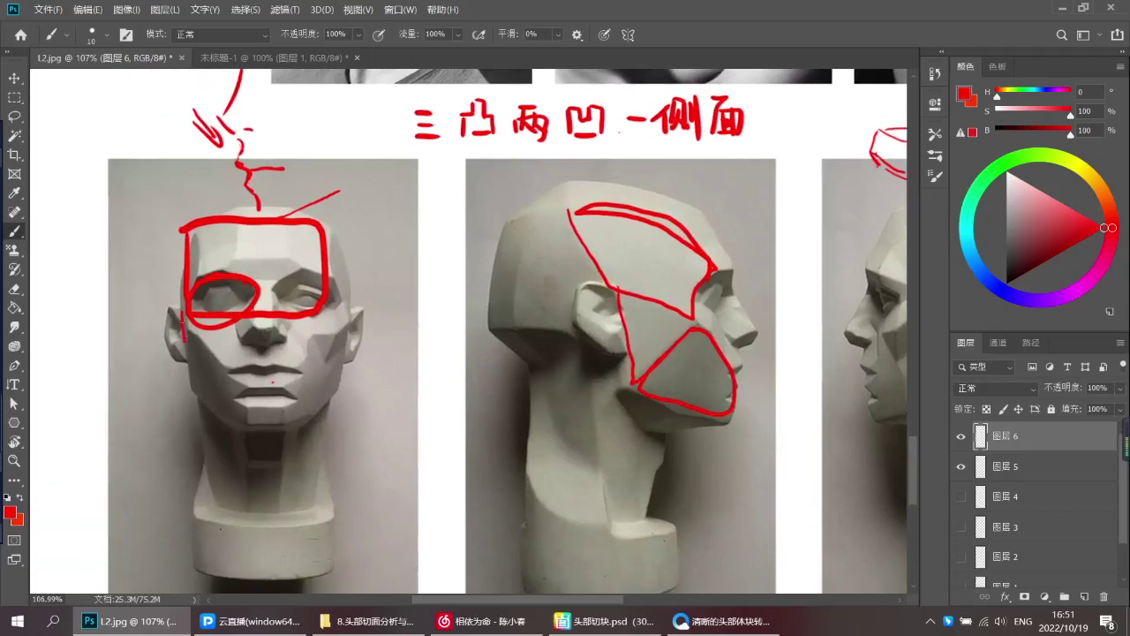
{"action": "key", "text": "ctrl+z"}
Draw a thin vertical red line through the temple plane on the middle plaster head
{"action": "scroll", "coordinate": [727, 351], "scroll_direction": "down", "scroll_amount": 2}
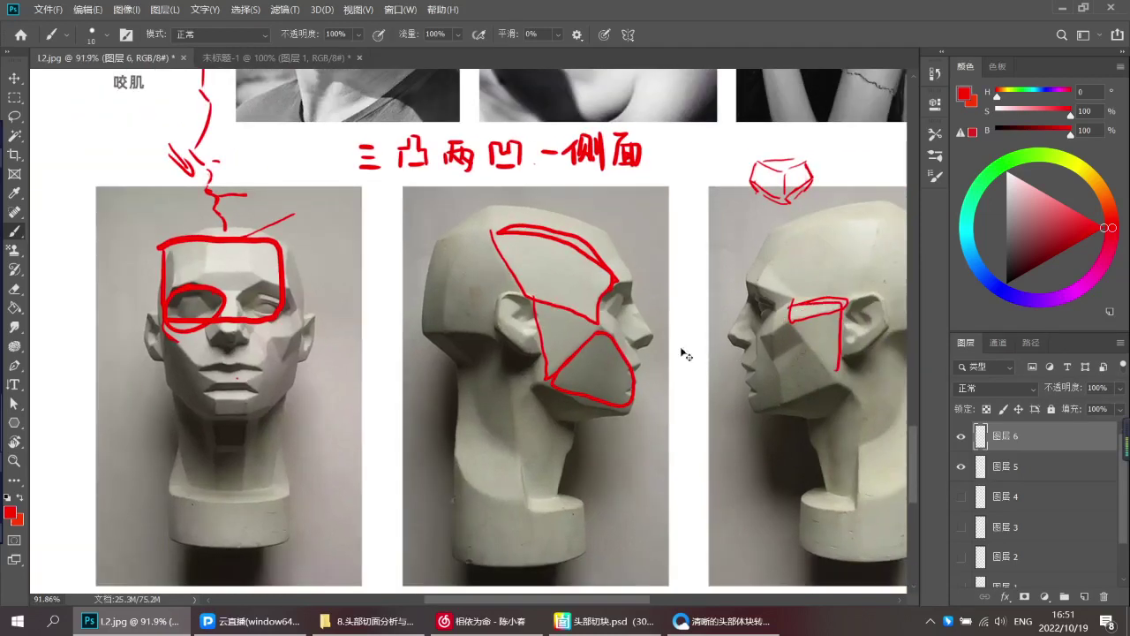
{"action": "left_click_drag", "start_coordinate": [609, 352], "coordinate": [557, 342]}
{"action": "left_click_drag", "start_coordinate": [694, 350], "coordinate": [693, 372]}
{"action": "left_click_drag", "start_coordinate": [517, 262], "coordinate": [513, 330]}
Try tracing the forehead, nose and mouth profile of the third plaster head with a size 15 red brush
{"action": "left_click_drag", "start_coordinate": [761, 373], "coordinate": [706, 378]}
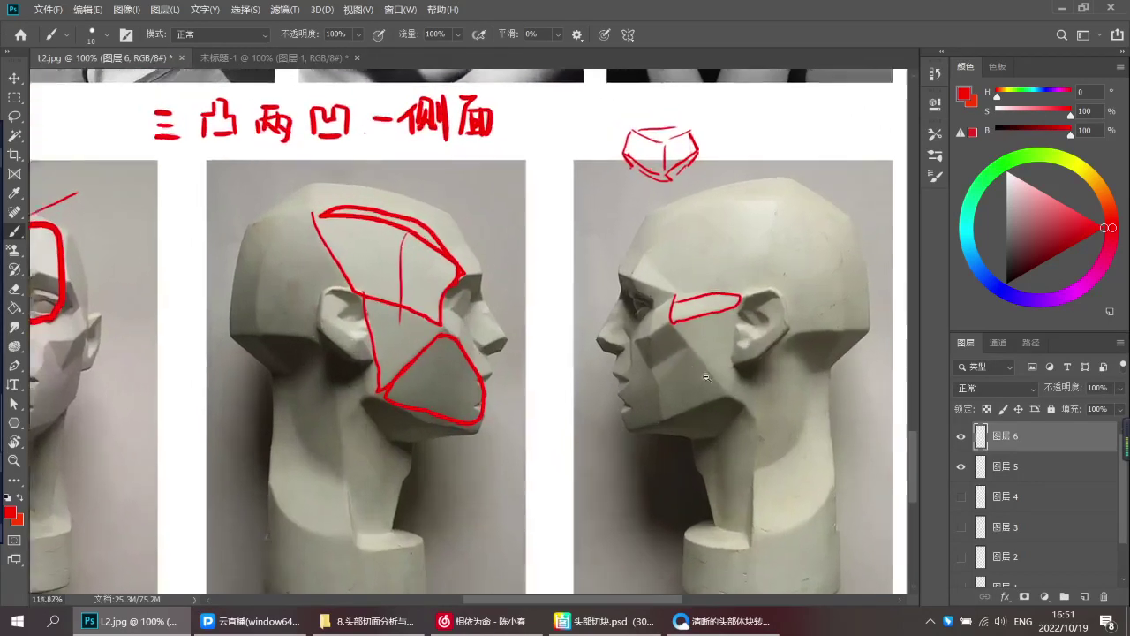
{"action": "scroll", "coordinate": [698, 373], "scroll_direction": "up", "scroll_amount": 1}
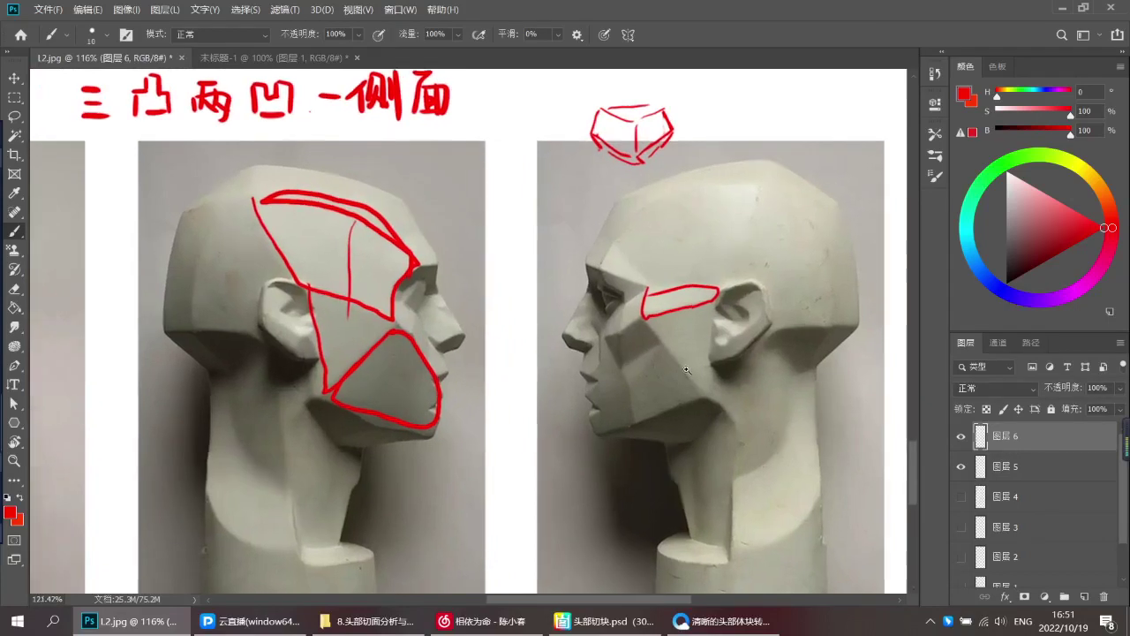
{"action": "scroll", "coordinate": [687, 369], "scroll_direction": "down", "scroll_amount": 2}
{"action": "scroll", "coordinate": [697, 344], "scroll_direction": "up", "scroll_amount": 2}
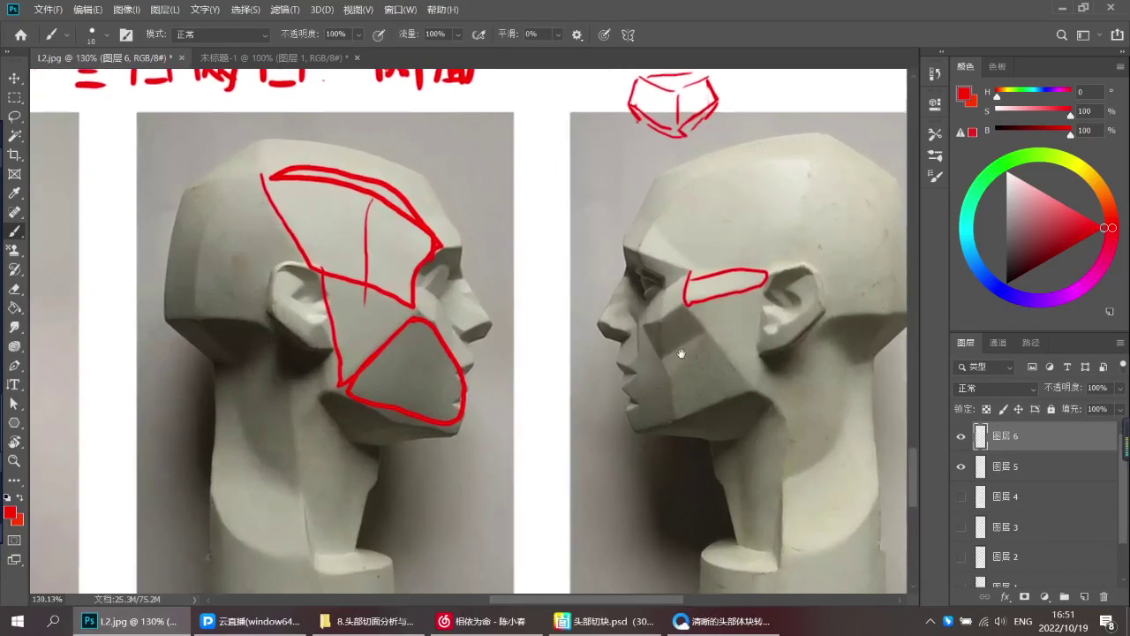
{"action": "scroll", "coordinate": [681, 353], "scroll_direction": "up", "scroll_amount": 1}
{"action": "left_click_drag", "start_coordinate": [677, 148], "coordinate": [632, 232]}
{"action": "key", "text": "ctrl+z"}
{"action": "mouse_move", "coordinate": [678, 145]}
{"action": "left_mouse_down"}
{"action": "mouse_move", "coordinate": [635, 228]}
{"action": "mouse_move", "coordinate": [646, 258]}
{"action": "left_mouse_up"}
{"action": "key", "text": "ctrl+z"}
{"action": "mouse_move", "coordinate": [671, 152]}
{"action": "left_mouse_down"}
{"action": "mouse_move", "coordinate": [642, 251]}
{"action": "mouse_move", "coordinate": [642, 395]}
{"action": "left_mouse_up"}
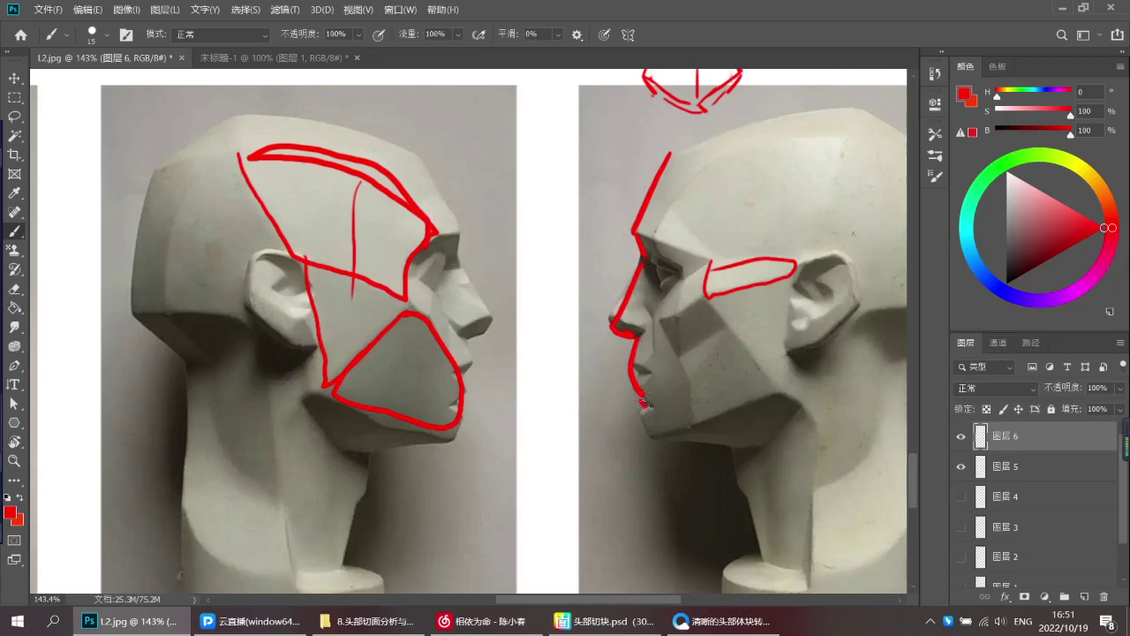
{"action": "key", "text": "ctrl+z"}
{"action": "key", "text": "ctrl+z"}
Try tracing the third plaster head's profile from below the nose to the chin as one curve
{"action": "left_click_drag", "start_coordinate": [636, 346], "coordinate": [637, 399]}
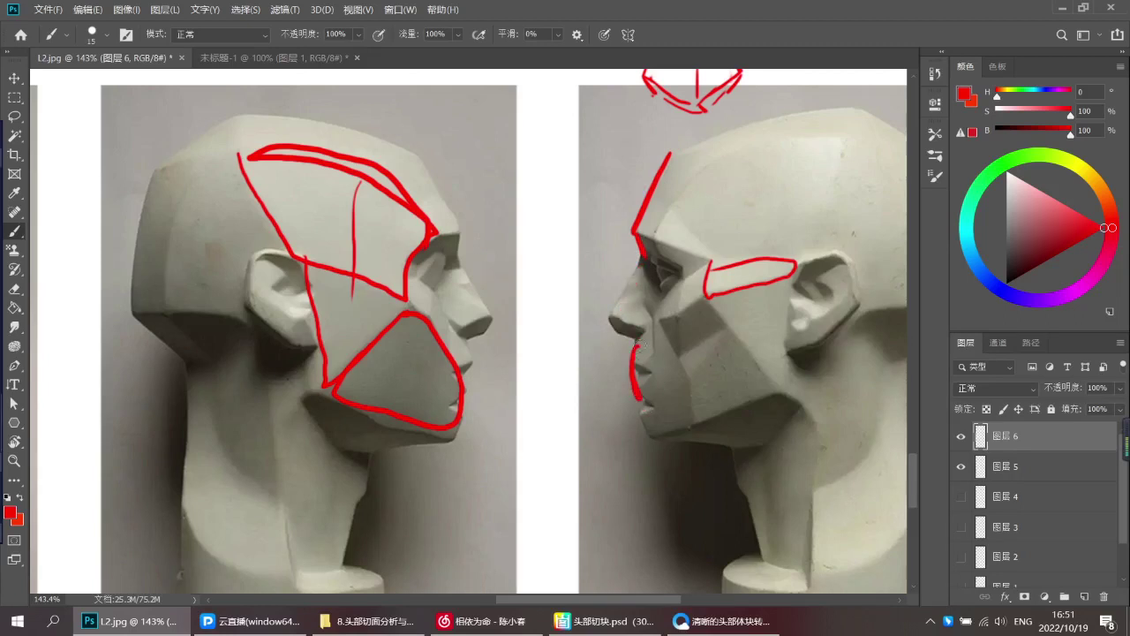
{"action": "key", "text": "ctrl+z"}
{"action": "key", "text": "ctrl+z"}
{"action": "left_click_drag", "start_coordinate": [634, 346], "coordinate": [645, 408]}
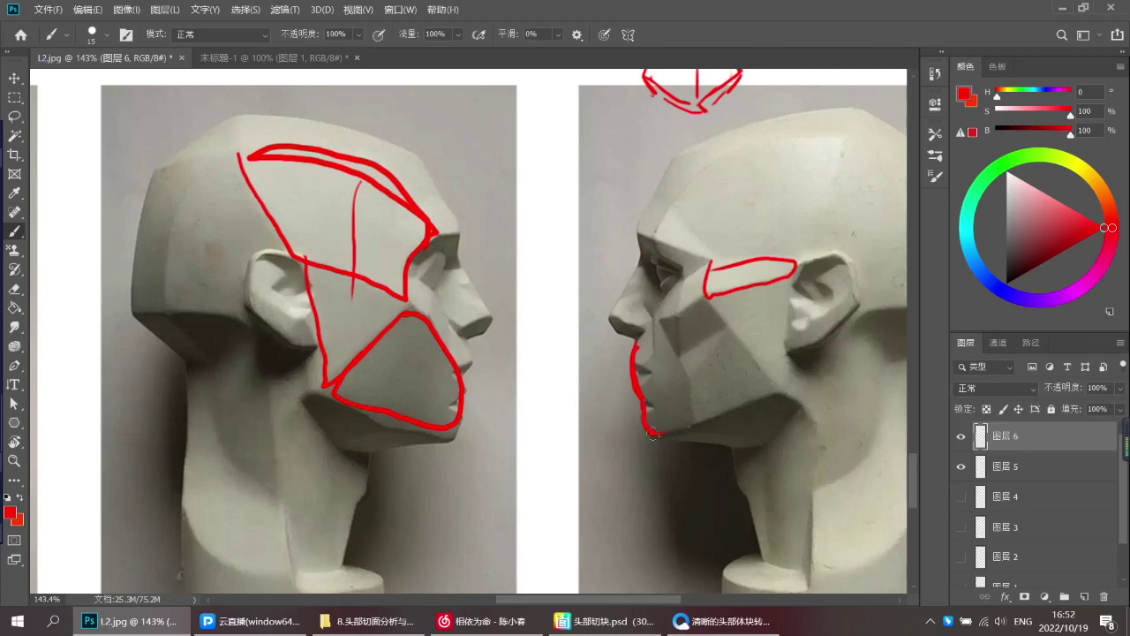
{"action": "key", "text": "ctrl+z"}
{"action": "key", "text": "ctrl+z"}
{"action": "key", "text": "ctrl+z"}
Try marking the lower lip's profile on the third plaster head with a size 9 brush, and erase the stray stroke
{"action": "scroll", "coordinate": [654, 389], "scroll_direction": "up", "scroll_amount": 3}
{"action": "left_click_drag", "start_coordinate": [637, 385], "coordinate": [649, 443]}
{"action": "key", "text": "ctrl+z"}
{"action": "key", "text": "ctrl+z"}
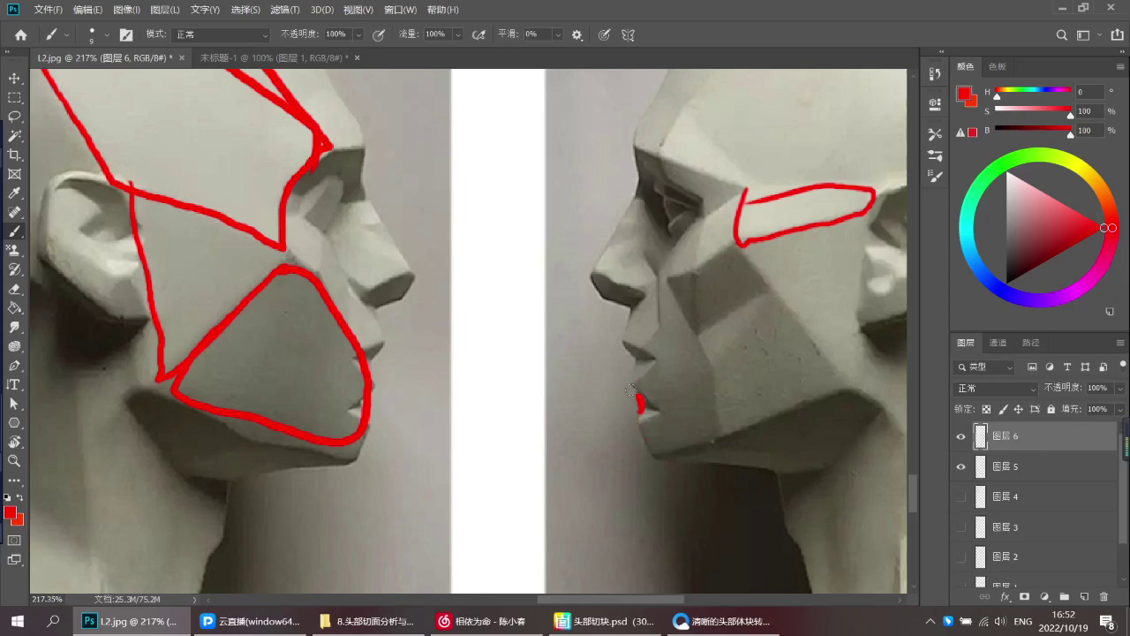
{"action": "key", "text": "e"}
{"action": "left_click_drag", "start_coordinate": [640, 398], "coordinate": [649, 425]}
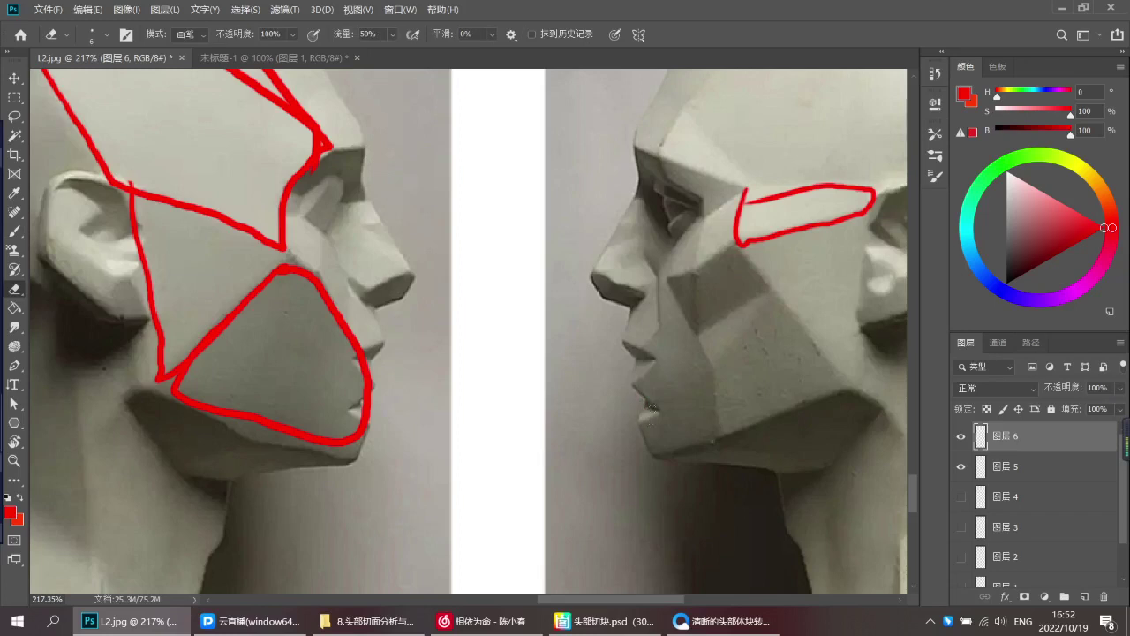
{"action": "key", "text": "b"}
{"action": "left_click_drag", "start_coordinate": [642, 427], "coordinate": [648, 440]}
{"action": "key", "text": "ctrl+z"}
Trace the stepped profile of the lips and chin on the third plaster head in red
{"action": "left_click_drag", "start_coordinate": [634, 387], "coordinate": [647, 439]}
{"action": "mouse_move", "coordinate": [632, 310]}
{"action": "left_mouse_down"}
{"action": "mouse_move", "coordinate": [625, 345]}
{"action": "mouse_move", "coordinate": [653, 359]}
{"action": "mouse_move", "coordinate": [629, 382]}
{"action": "mouse_move", "coordinate": [651, 445]}
{"action": "left_mouse_up"}
{"action": "mouse_move", "coordinate": [655, 406]}
{"action": "left_mouse_down"}
{"action": "mouse_move", "coordinate": [646, 422]}
{"action": "mouse_move", "coordinate": [696, 380]}
{"action": "mouse_move", "coordinate": [763, 369]}
{"action": "left_mouse_up"}
{"action": "key", "text": "ctrl+z"}
Switch to the 未标题-1 document with the planar head on a pink background
{"action": "left_click_drag", "start_coordinate": [636, 385], "coordinate": [600, 396]}
{"action": "left_click_drag", "start_coordinate": [625, 406], "coordinate": [714, 374]}
{"action": "left_click_drag", "start_coordinate": [250, 332], "coordinate": [259, 325]}
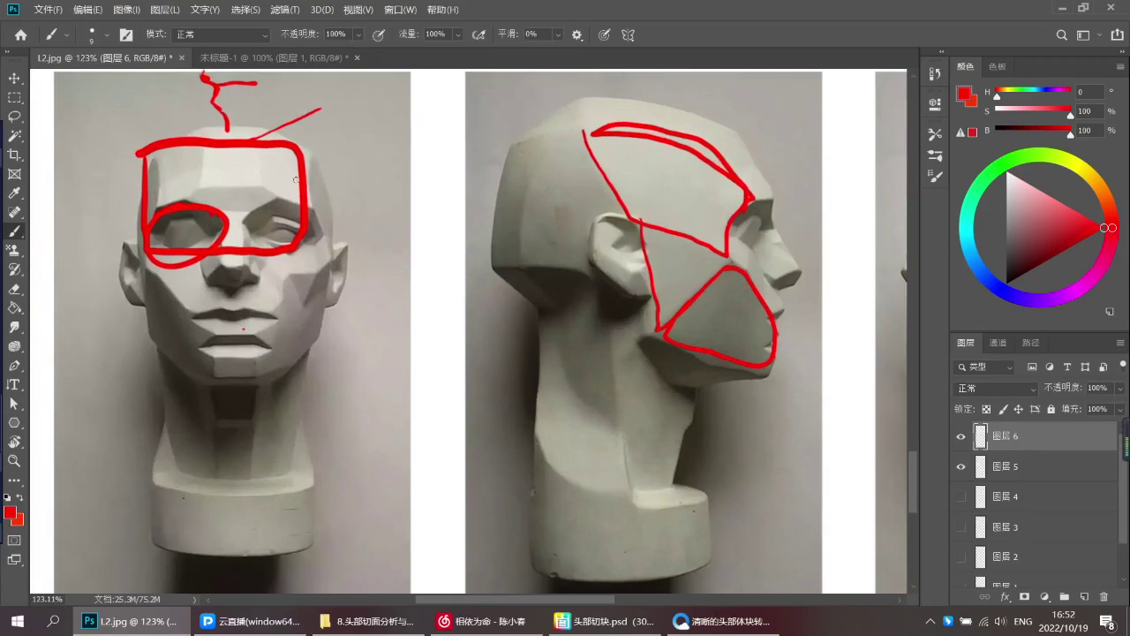
{"action": "scroll", "coordinate": [472, 132], "scroll_direction": "down", "scroll_amount": 5}
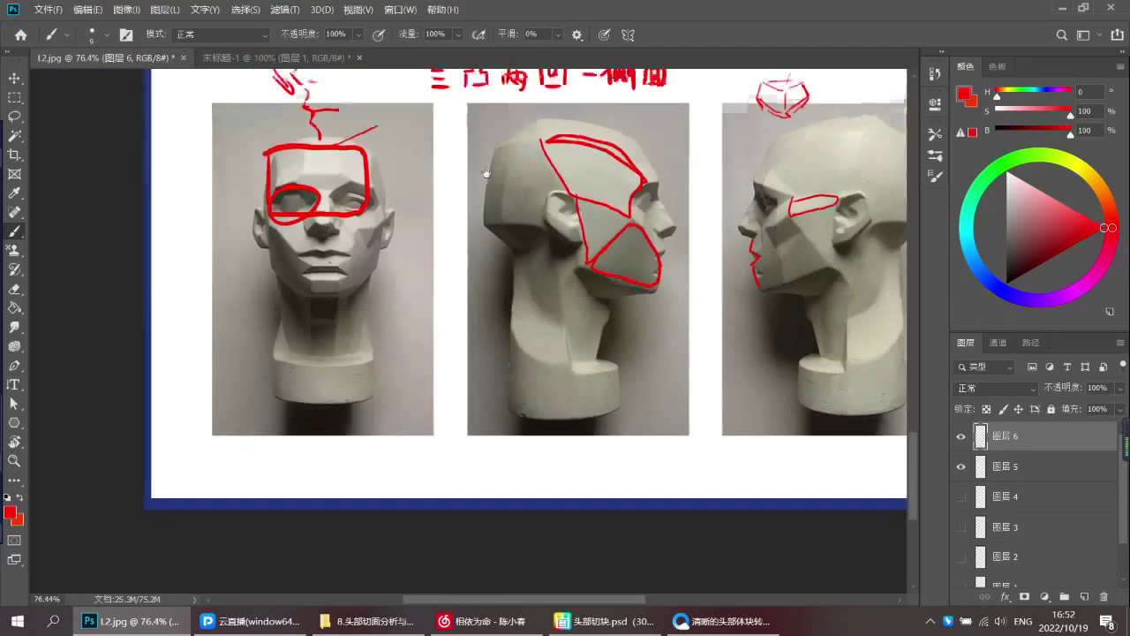
{"action": "left_click_drag", "start_coordinate": [514, 142], "coordinate": [511, 177]}
{"action": "left_click", "coordinate": [292, 59]}
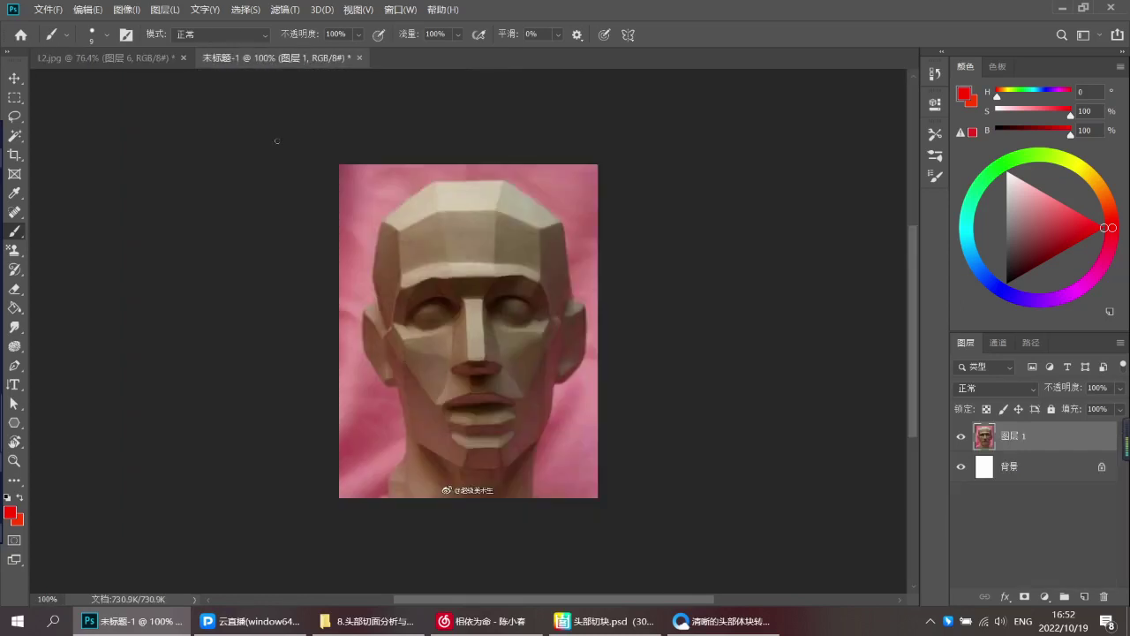
Create a new 440 × 567 pixel document at 72 pixels per inch with a white background
{"action": "left_click", "coordinate": [48, 10]}
{"action": "left_click", "coordinate": [62, 27]}
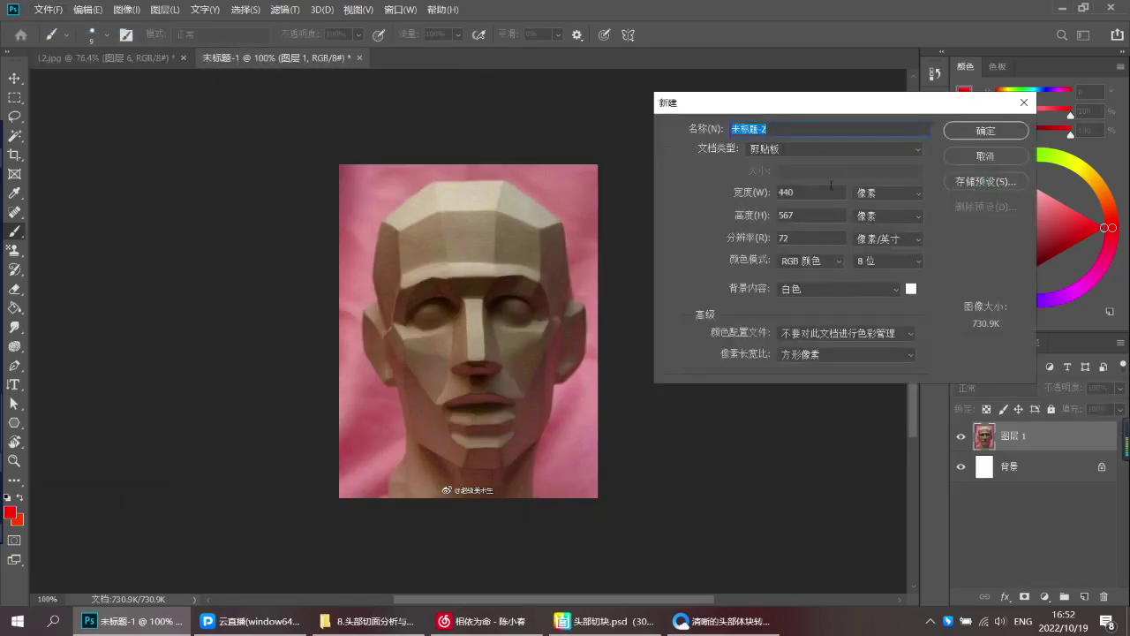
{"action": "left_click", "coordinate": [985, 131]}
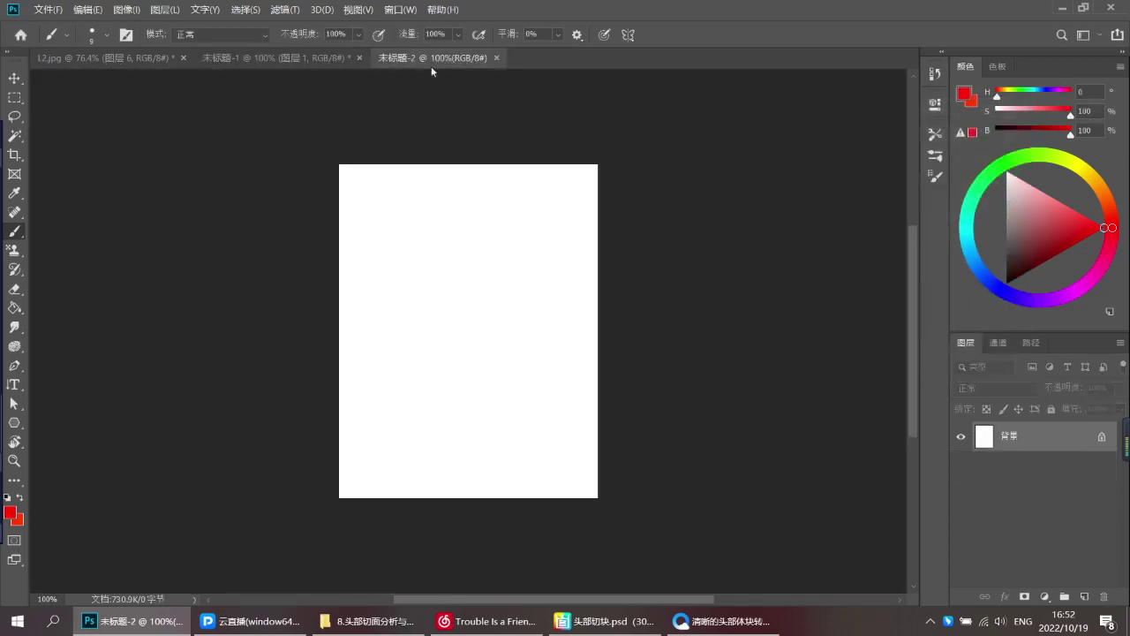
Float the blank document in its own window beside the planar head reference, enlarge the window and fit the canvas at about 110%
{"action": "left_click_drag", "start_coordinate": [431, 67], "coordinate": [448, 150]}
{"action": "left_click", "coordinate": [338, 177]}
{"action": "left_click_drag", "start_coordinate": [368, 222], "coordinate": [121, 141]}
{"action": "left_click_drag", "start_coordinate": [594, 133], "coordinate": [550, 95]}
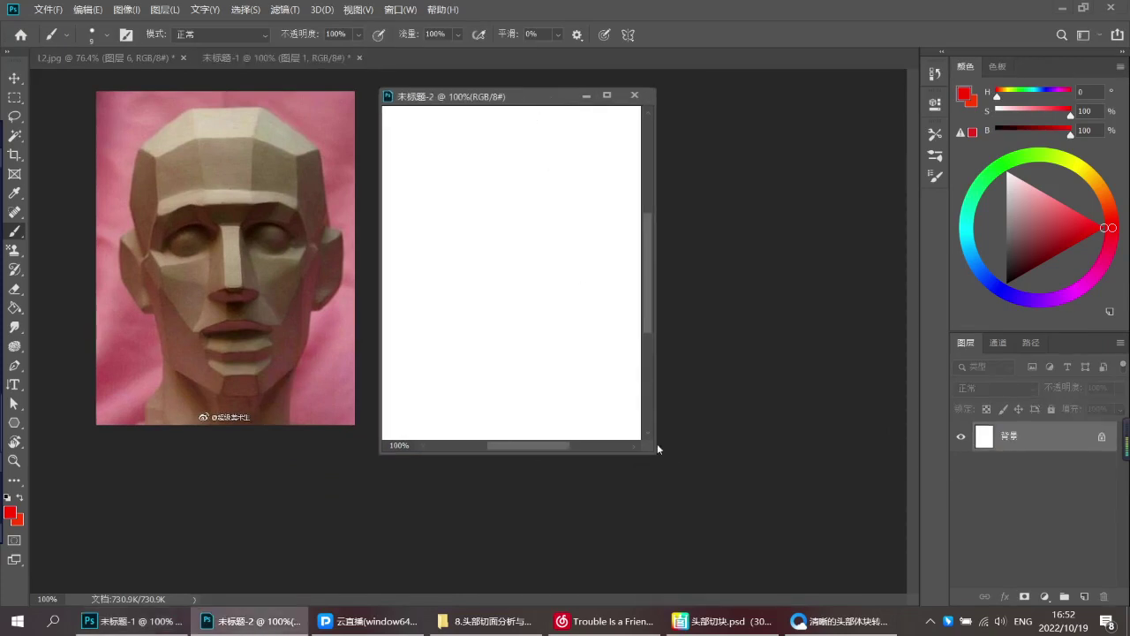
{"action": "left_click_drag", "start_coordinate": [658, 454], "coordinate": [863, 559]}
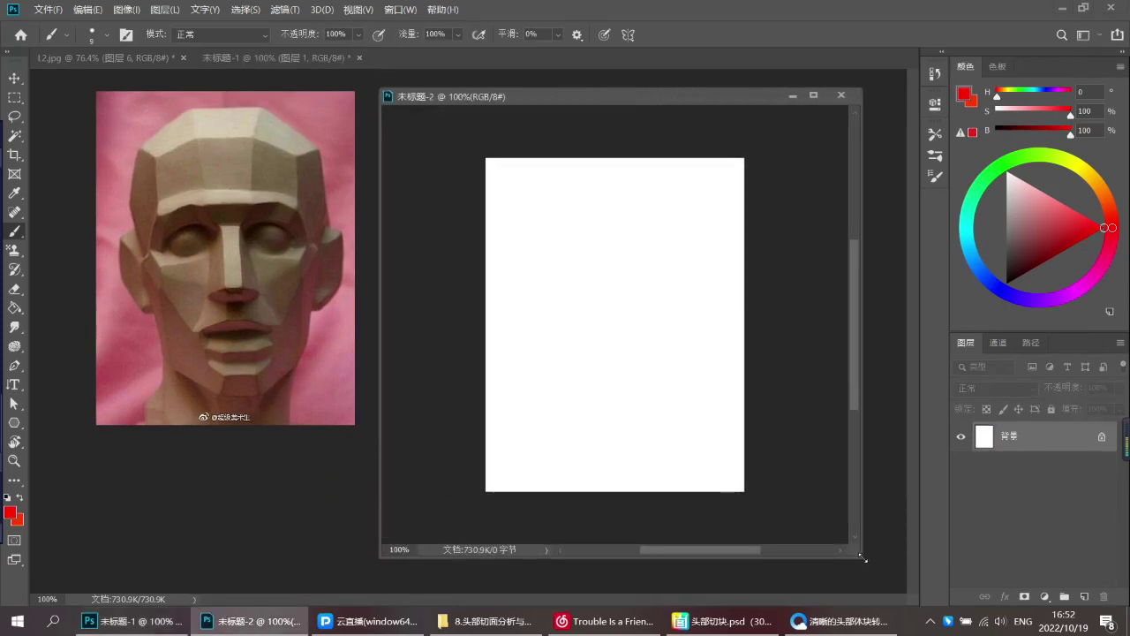
{"action": "left_click_drag", "start_coordinate": [676, 297], "coordinate": [647, 273]}
{"action": "left_click_drag", "start_coordinate": [618, 339], "coordinate": [622, 315]}
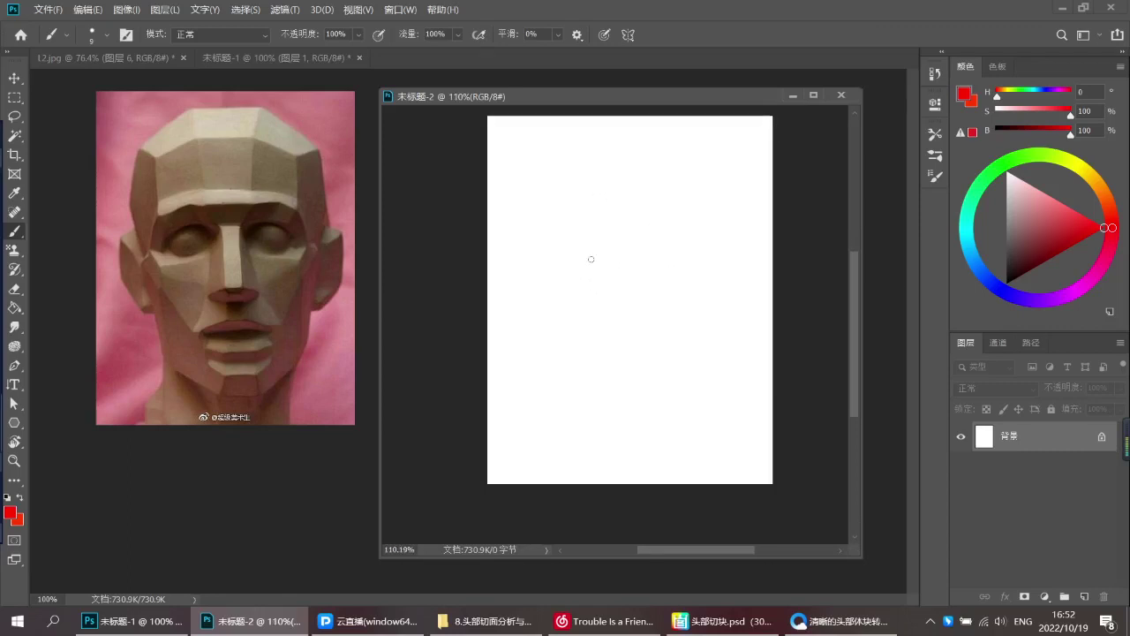
Add a new layer to the blank document, enlarge the brush to 15 and test a stroke, then undo it
{"action": "key", "text": "ctrl+shift+alt+n"}
{"action": "key", "text": "bracketright"}
{"action": "key", "text": "ctrl+z"}
{"action": "left_click_drag", "start_coordinate": [570, 221], "coordinate": [577, 339]}
{"action": "key", "text": "ctrl+z"}
{"action": "key", "text": "ctrl+z"}
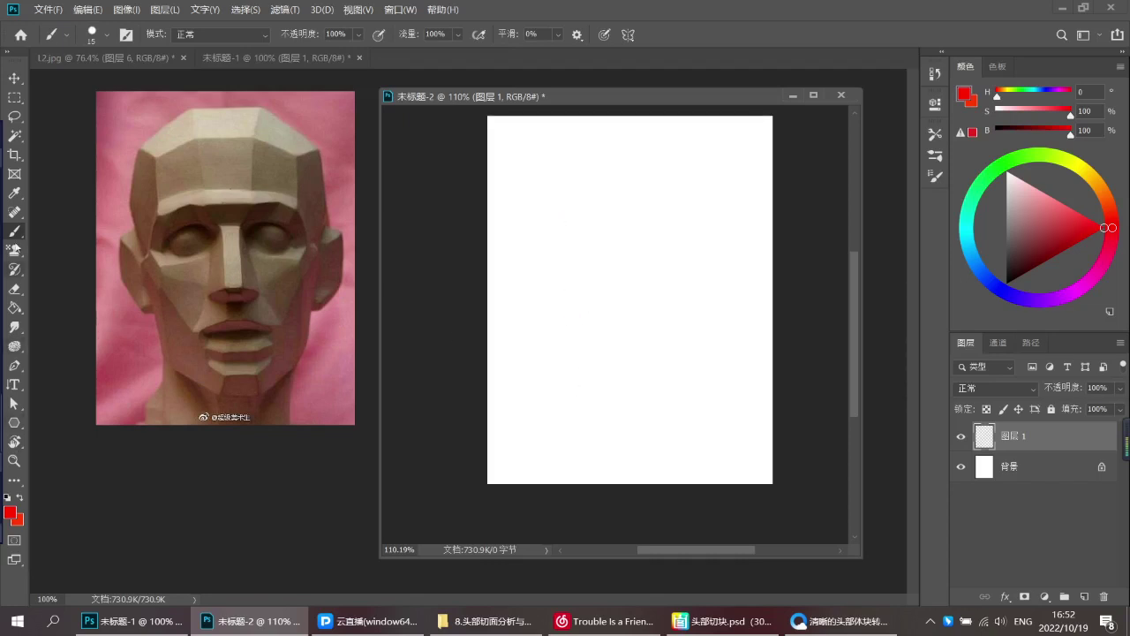
Load the 铅笔 (pencil) brush preset and test a stroke on the blank canvas, then undo it
{"action": "left_click", "coordinate": [937, 133]}
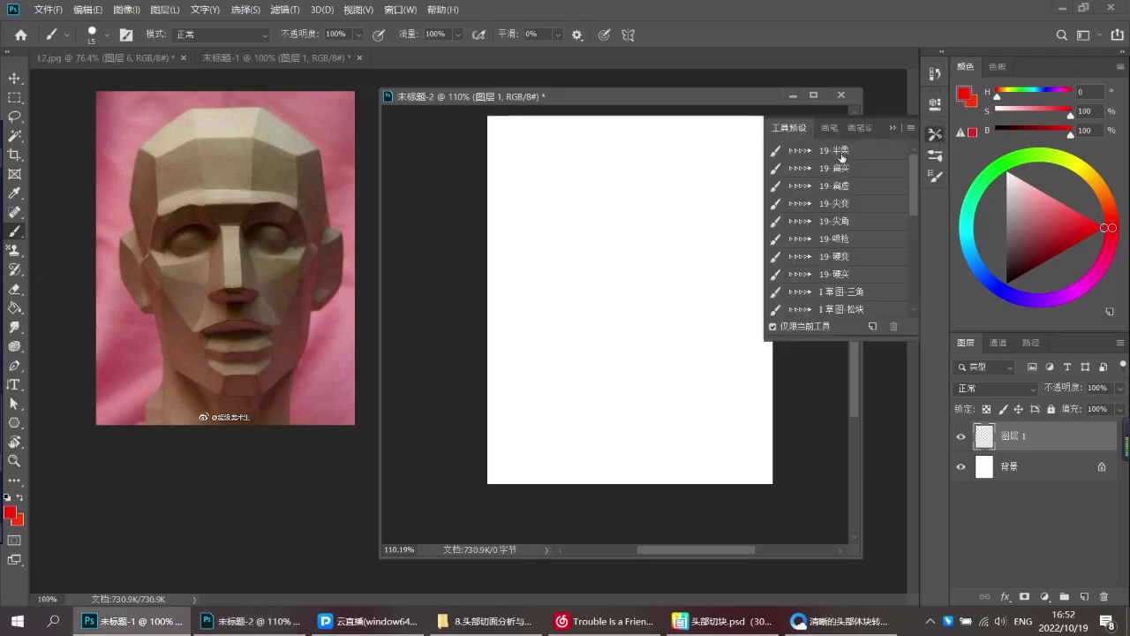
{"action": "left_click_drag", "start_coordinate": [911, 198], "coordinate": [919, 230]}
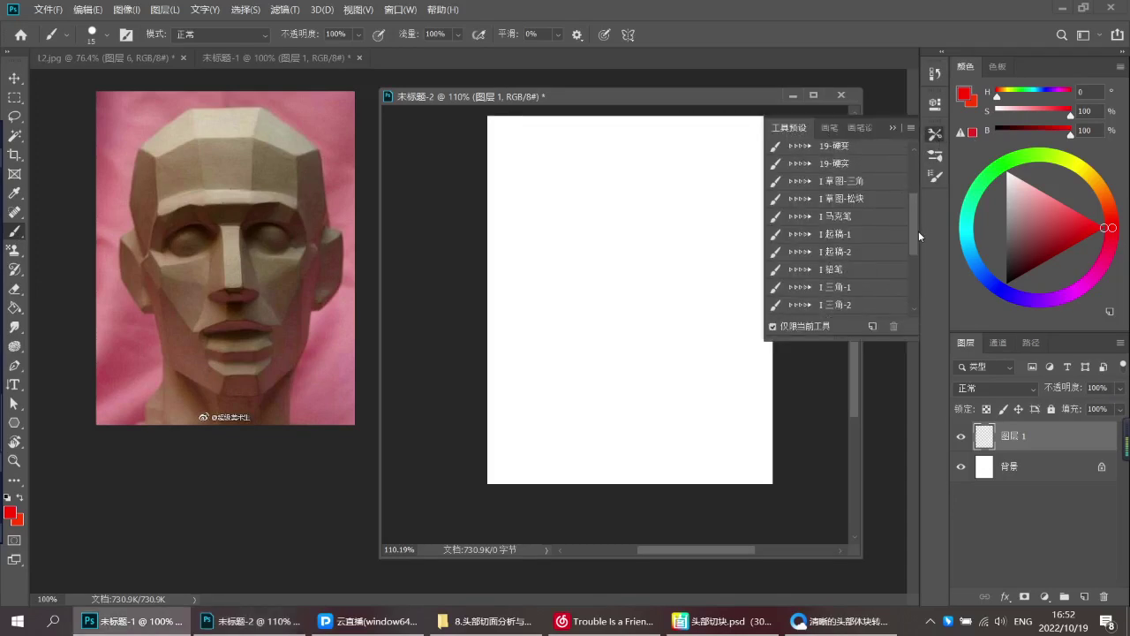
{"action": "left_click", "coordinate": [874, 267]}
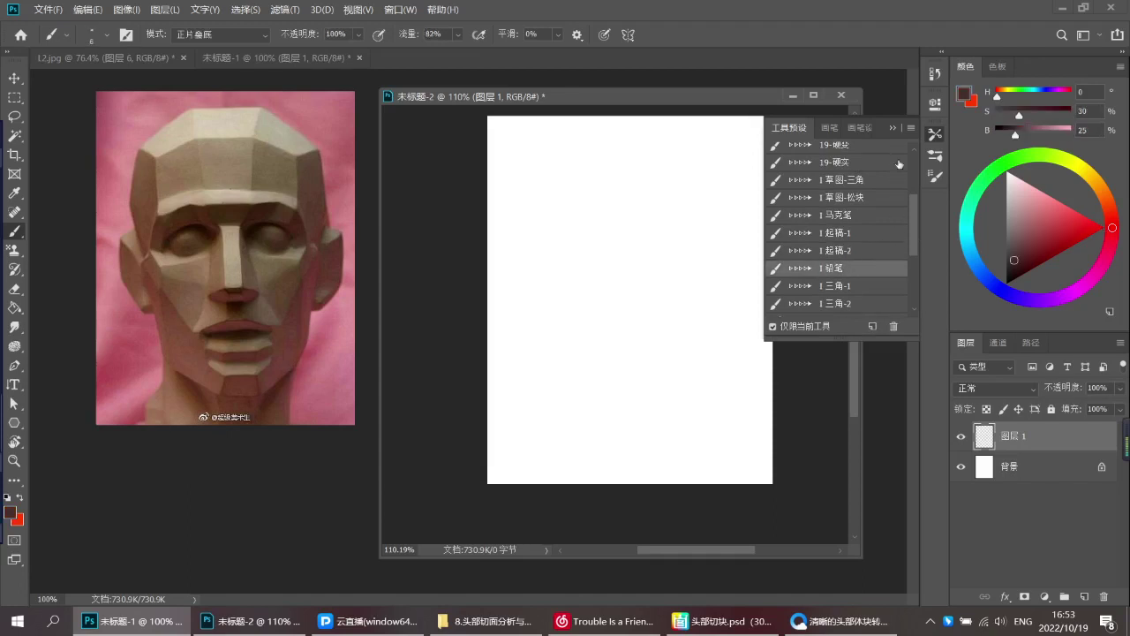
{"action": "left_click", "coordinate": [897, 128]}
{"action": "left_click_drag", "start_coordinate": [752, 191], "coordinate": [753, 327]}
{"action": "key", "text": "ctrl+z"}
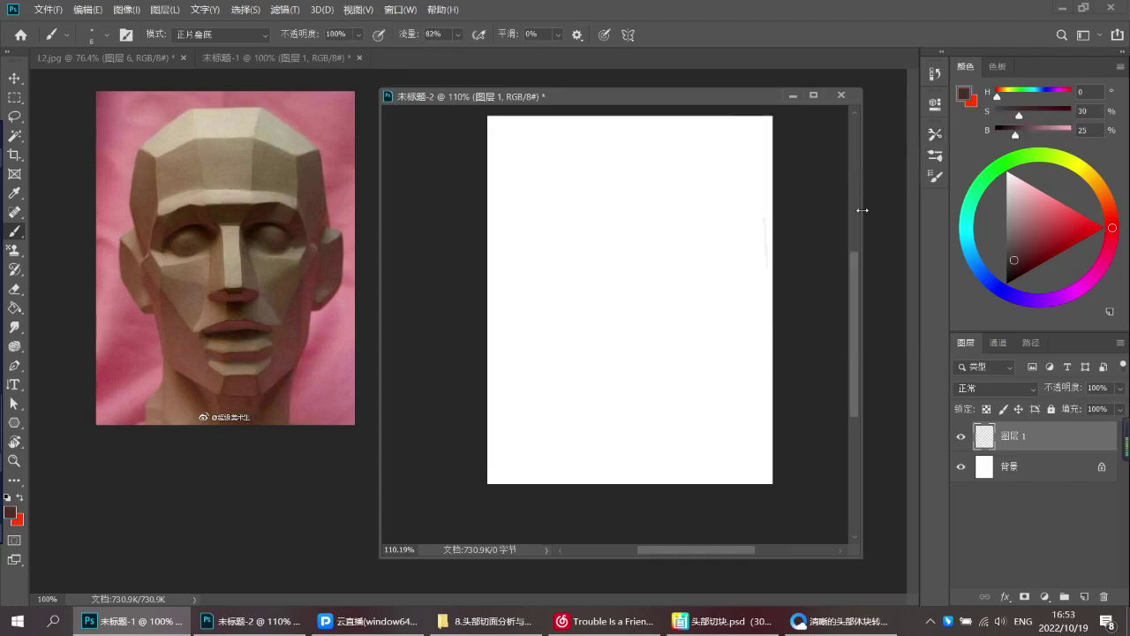
Set the drawing colour to black, enlarge the pencil brush to 15 and test a vertical stroke, then undo it
{"action": "left_click_drag", "start_coordinate": [1033, 244], "coordinate": [1007, 283]}
{"action": "key", "text": "bracketright"}
{"action": "key", "text": "bracketright"}
{"action": "key", "text": "bracketright"}
{"action": "left_click_drag", "start_coordinate": [552, 189], "coordinate": [551, 262]}
{"action": "key", "text": "ctrl+z"}
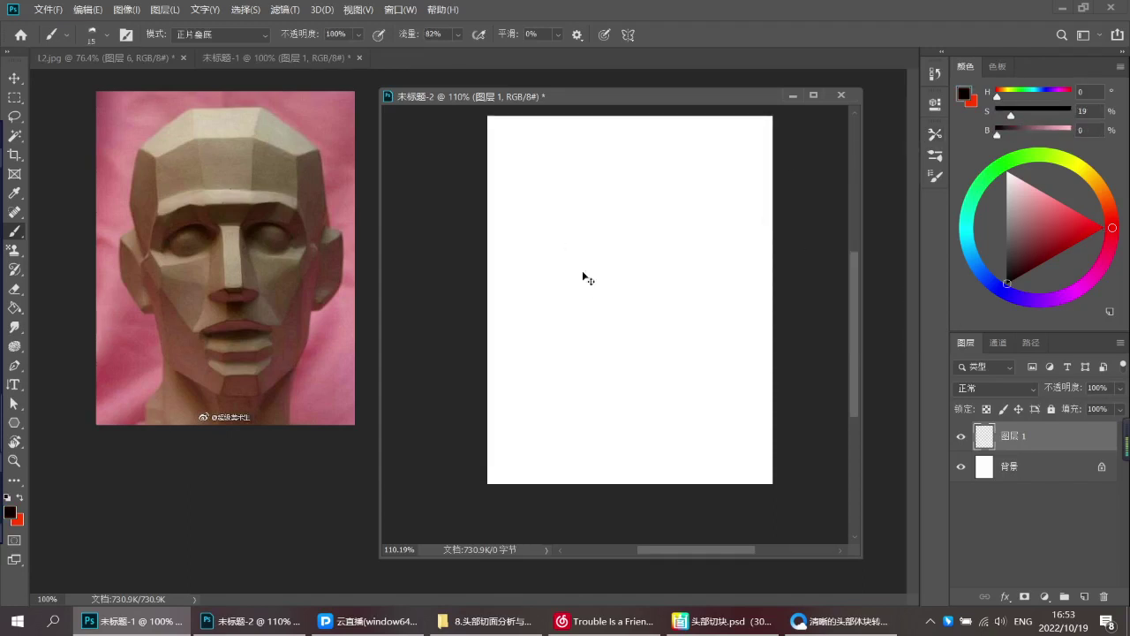
Sketch the left side of the head and the arched top of the skull with a size 9 pencil brush
{"action": "key", "text": "bracketleft"}
{"action": "left_click_drag", "start_coordinate": [562, 223], "coordinate": [566, 331]}
{"action": "key", "text": "ctrl+z"}
{"action": "key", "text": "ctrl+z"}
{"action": "left_click_drag", "start_coordinate": [553, 221], "coordinate": [563, 335]}
{"action": "key", "text": "ctrl+z"}
{"action": "left_click_drag", "start_coordinate": [554, 212], "coordinate": [562, 338]}
{"action": "mouse_move", "coordinate": [555, 216]}
{"action": "left_mouse_down"}
{"action": "mouse_move", "coordinate": [645, 181]}
{"action": "mouse_move", "coordinate": [662, 199]}
{"action": "left_mouse_up"}
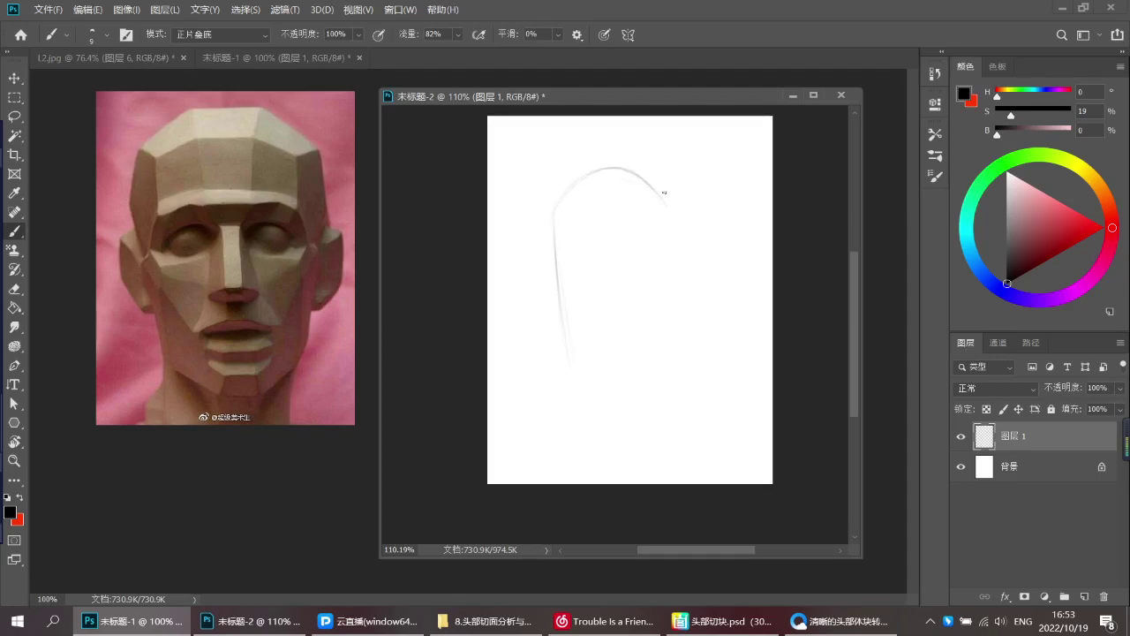
Sketch the right side of the head from the skull arc down to the jaw, redoing the stroke until it fits
{"action": "mouse_move", "coordinate": [636, 176]}
{"action": "left_mouse_down"}
{"action": "mouse_move", "coordinate": [664, 195]}
{"action": "mouse_move", "coordinate": [668, 300]}
{"action": "left_mouse_up"}
{"action": "key", "text": "ctrl+z"}
{"action": "left_click_drag", "start_coordinate": [672, 212], "coordinate": [669, 309]}
{"action": "key", "text": "ctrl+z"}
{"action": "left_click_drag", "start_coordinate": [673, 221], "coordinate": [665, 318]}
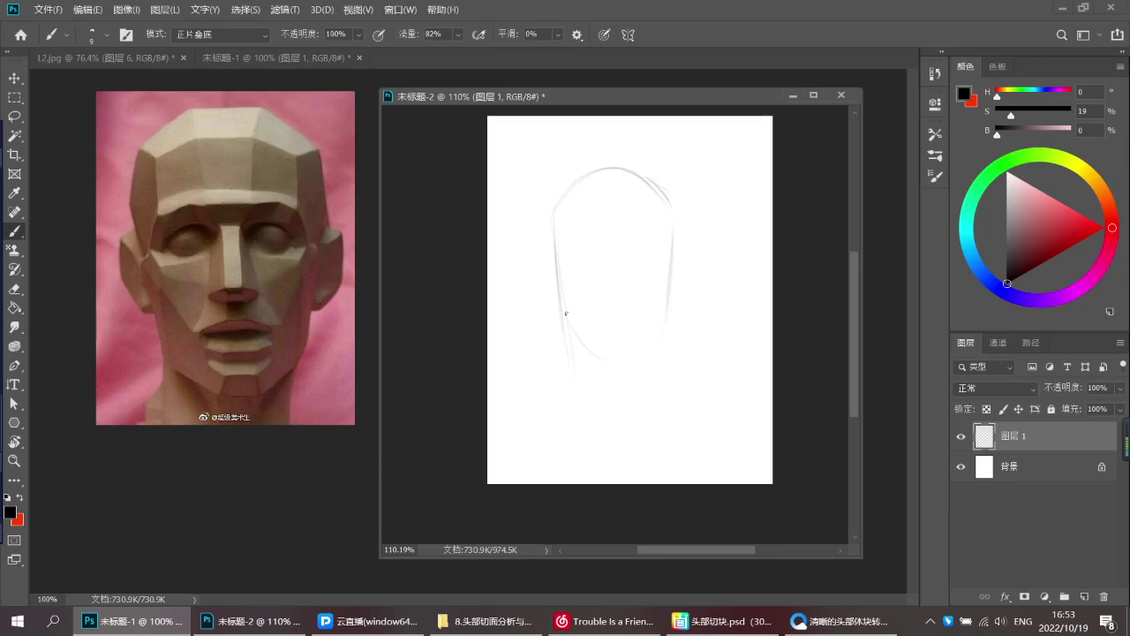
Sketch the left jaw curve down to the chin and adjust the lassoed jaw strokes with Free Transform
{"action": "left_click_drag", "start_coordinate": [571, 320], "coordinate": [617, 358]}
{"action": "key", "text": "l"}
{"action": "mouse_move", "coordinate": [556, 357]}
{"action": "left_mouse_down"}
{"action": "mouse_move", "coordinate": [671, 394]}
{"action": "mouse_move", "coordinate": [507, 310]}
{"action": "left_mouse_up"}
{"action": "key", "text": "ctrl+t"}
{"action": "mouse_move", "coordinate": [654, 318]}
{"action": "left_mouse_down"}
{"action": "mouse_move", "coordinate": [664, 354]}
{"action": "mouse_move", "coordinate": [655, 301]}
{"action": "left_mouse_up"}
{"action": "key", "text": "ctrl+z"}
{"action": "key", "text": "Return"}
{"action": "key", "text": "ctrl+d"}
Sketch the right jaw line from the chin up to the side of the face
{"action": "key", "text": "b"}
{"action": "left_click_drag", "start_coordinate": [651, 337], "coordinate": [663, 309]}
{"action": "left_click_drag", "start_coordinate": [628, 354], "coordinate": [661, 315]}
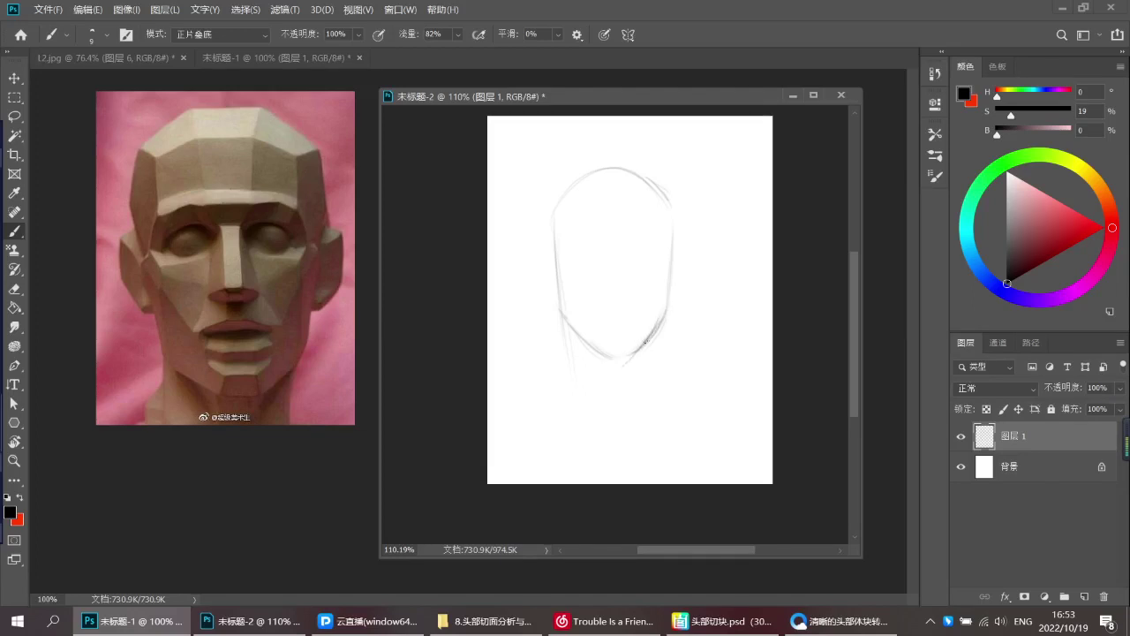
Darken the chin and jaw outline, erasing excess marks around the chin's lower edge
{"action": "key", "text": "e"}
{"action": "key", "text": "b"}
{"action": "scroll", "coordinate": [630, 335], "scroll_direction": "up", "scroll_amount": 2}
{"action": "key", "text": "e"}
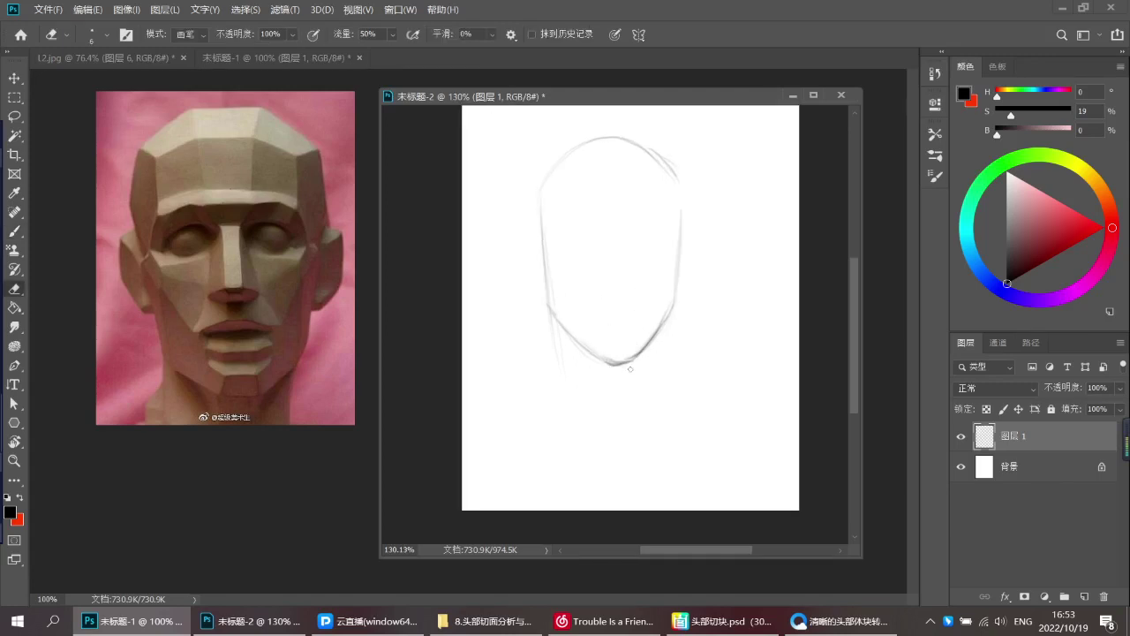
{"action": "key", "text": "b"}
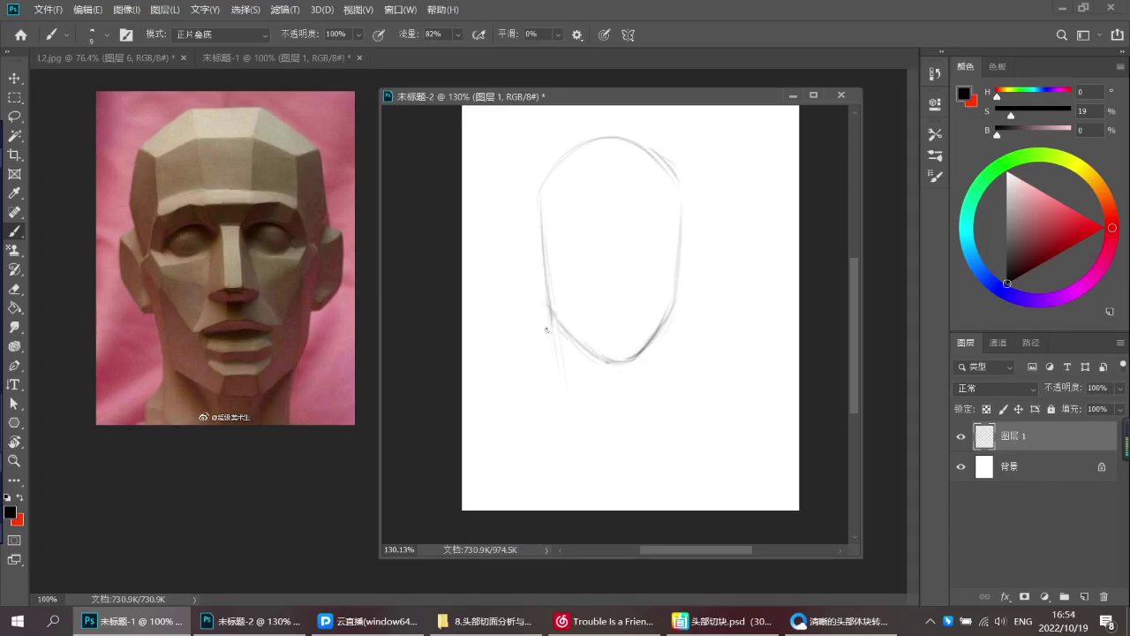
Erase and redraw the upper right part of the skull arc
{"action": "left_click_drag", "start_coordinate": [583, 318], "coordinate": [623, 196]}
{"action": "key", "text": "e"}
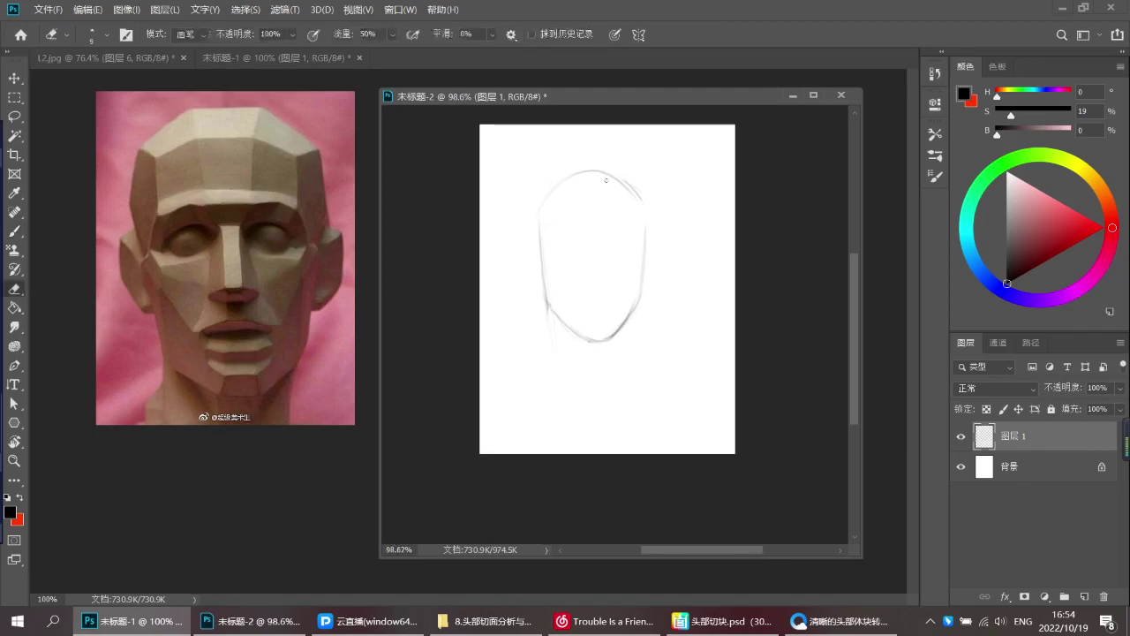
{"action": "key", "text": "b"}
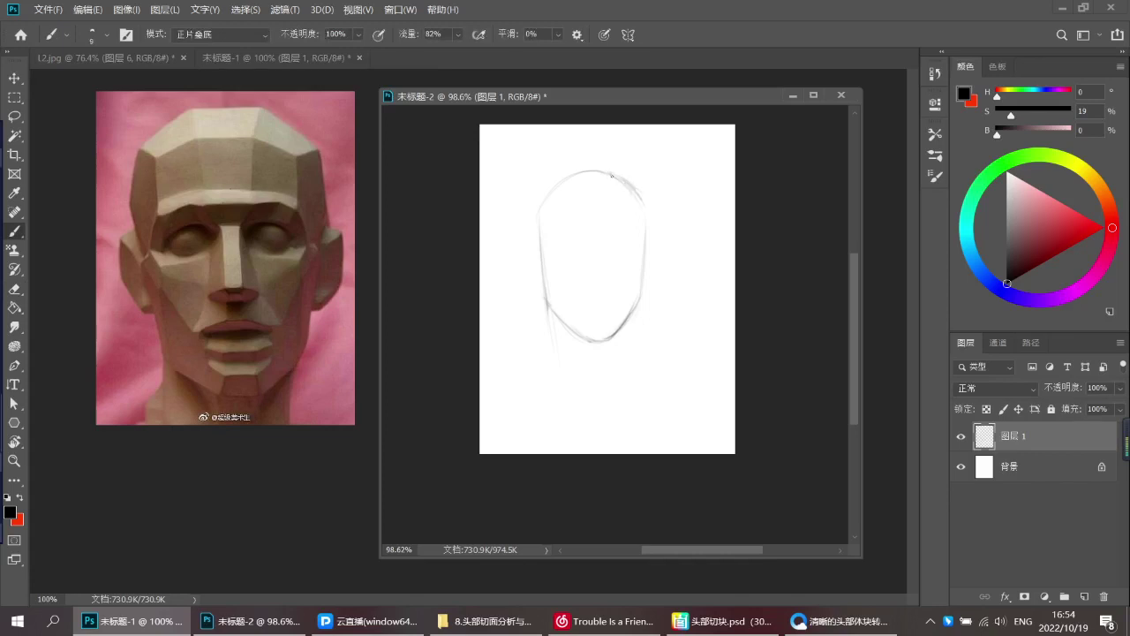
Erase the curved upper left corner of the skull and redraw it with straight angular segments
{"action": "mouse_move", "coordinate": [583, 248]}
{"action": "left_mouse_down"}
{"action": "mouse_move", "coordinate": [550, 260]}
{"action": "mouse_move", "coordinate": [575, 256]}
{"action": "mouse_move", "coordinate": [568, 269]}
{"action": "mouse_move", "coordinate": [585, 227]}
{"action": "left_mouse_up"}
{"action": "key", "text": "e"}
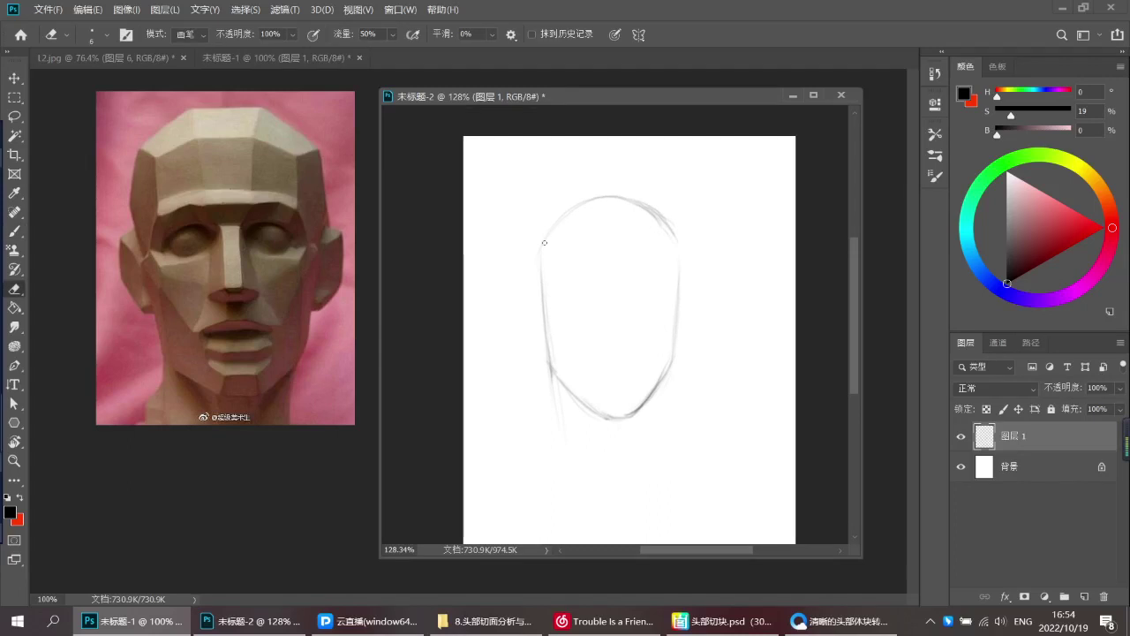
{"action": "key", "text": "b"}
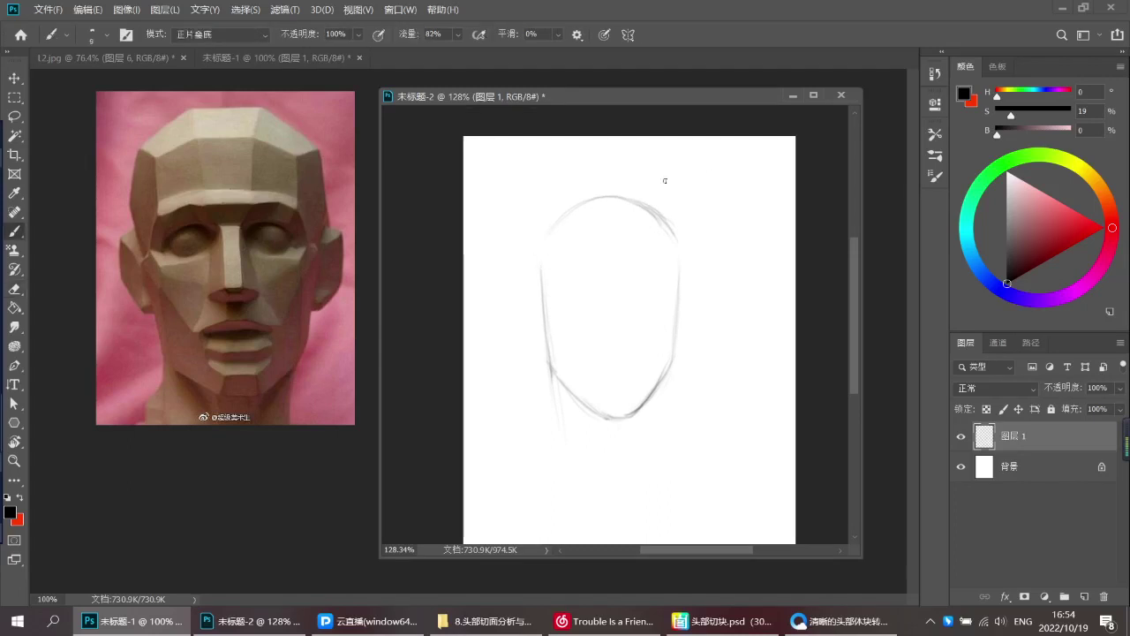
{"action": "key", "text": "ctrl+z"}
{"action": "left_click_drag", "start_coordinate": [556, 228], "coordinate": [540, 268]}
{"action": "left_click_drag", "start_coordinate": [583, 203], "coordinate": [545, 235]}
{"action": "key", "text": "ctrl+z"}
{"action": "mouse_move", "coordinate": [592, 196]}
{"action": "left_mouse_down"}
{"action": "mouse_move", "coordinate": [544, 231]}
{"action": "mouse_move", "coordinate": [655, 195]}
{"action": "left_mouse_up"}
{"action": "key", "text": "ctrl+z"}
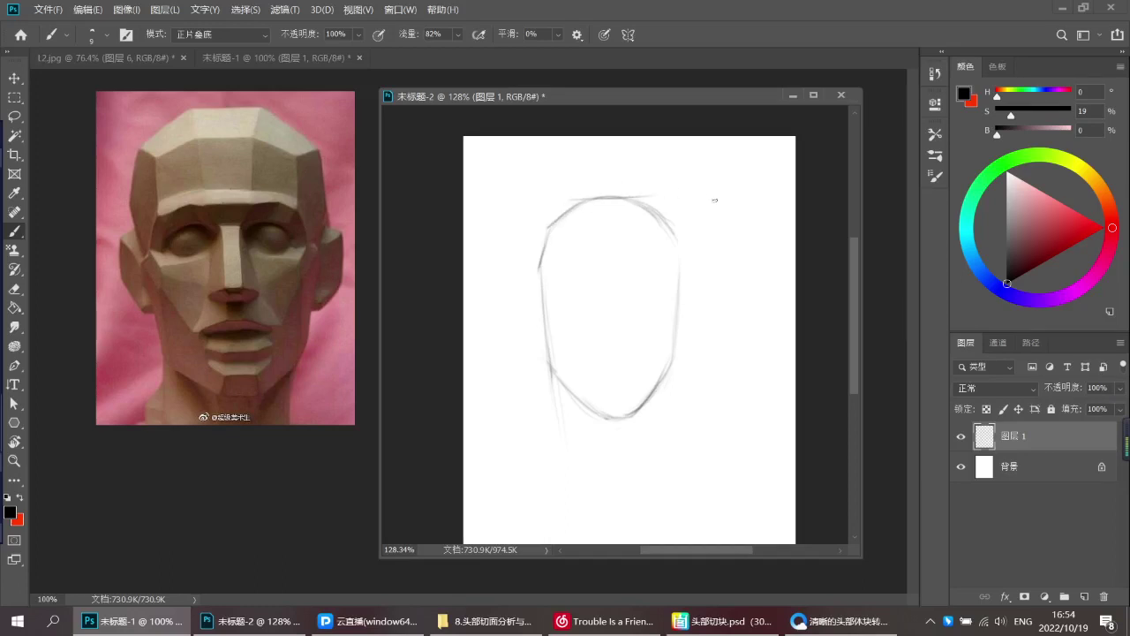
Rework the flat horizontal line across the crown of the head, undoing the strokes that miss
{"action": "key", "text": "ctrl+z"}
{"action": "key", "text": "ctrl+z"}
{"action": "left_click_drag", "start_coordinate": [585, 197], "coordinate": [645, 197]}
{"action": "key", "text": "ctrl+z"}
{"action": "mouse_move", "coordinate": [560, 197]}
{"action": "left_mouse_down"}
{"action": "mouse_move", "coordinate": [650, 194]}
{"action": "mouse_move", "coordinate": [675, 232]}
{"action": "left_mouse_up"}
{"action": "key", "text": "ctrl+z"}
Block in the slanted edge from the crown to the right temple with straight strokes, redoing the misplaced ones
{"action": "left_click_drag", "start_coordinate": [633, 195], "coordinate": [680, 235]}
{"action": "left_click_drag", "start_coordinate": [638, 198], "coordinate": [673, 224]}
{"action": "key", "text": "ctrl+z"}
{"action": "key", "text": "ctrl+z"}
{"action": "left_click_drag", "start_coordinate": [614, 192], "coordinate": [673, 215]}
{"action": "left_click_drag", "start_coordinate": [612, 190], "coordinate": [667, 223]}
{"action": "left_click_drag", "start_coordinate": [612, 191], "coordinate": [665, 217]}
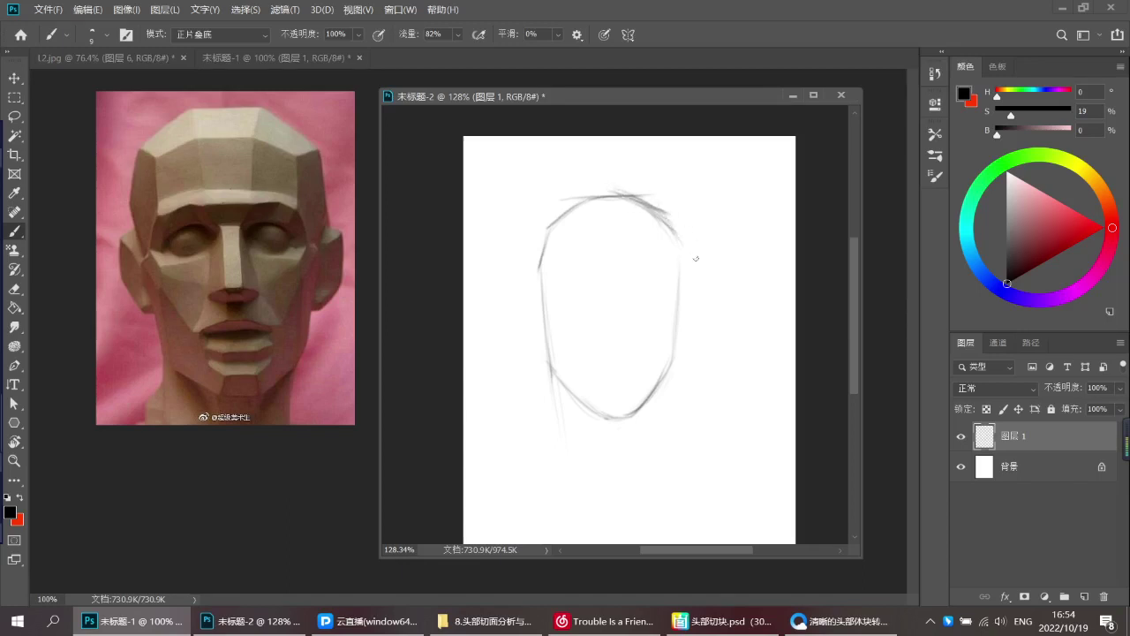
{"action": "key", "text": "ctrl+z"}
{"action": "left_click_drag", "start_coordinate": [619, 195], "coordinate": [674, 223]}
{"action": "left_click_drag", "start_coordinate": [630, 192], "coordinate": [689, 239]}
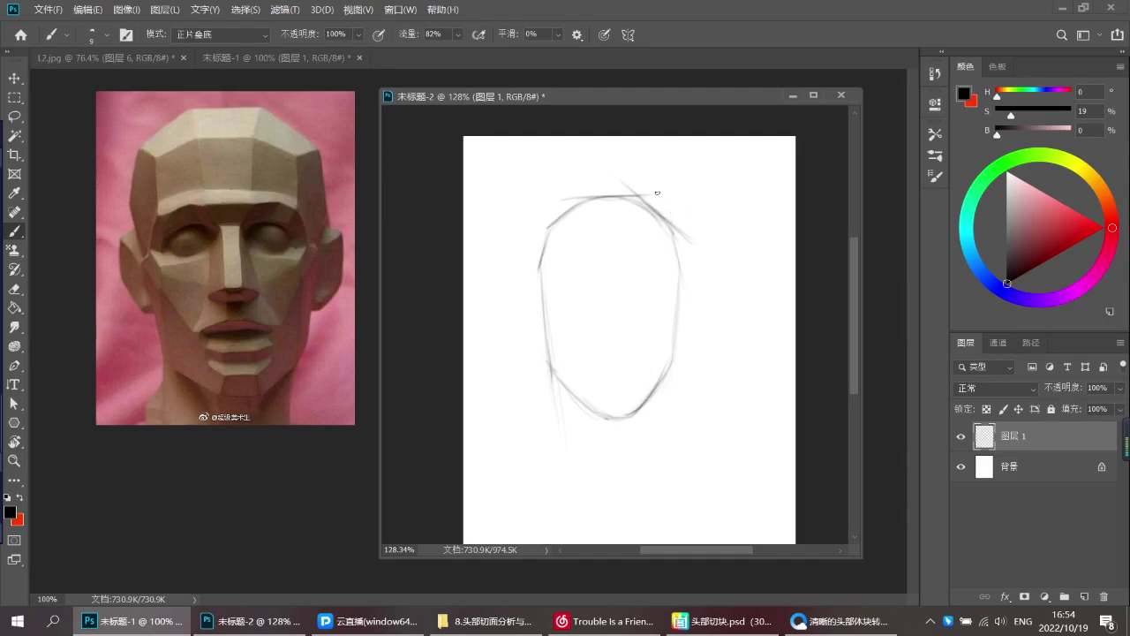
Redraw the left temple edge as a straight stroke from the crown corner to the side of the head
{"action": "key", "text": "e"}
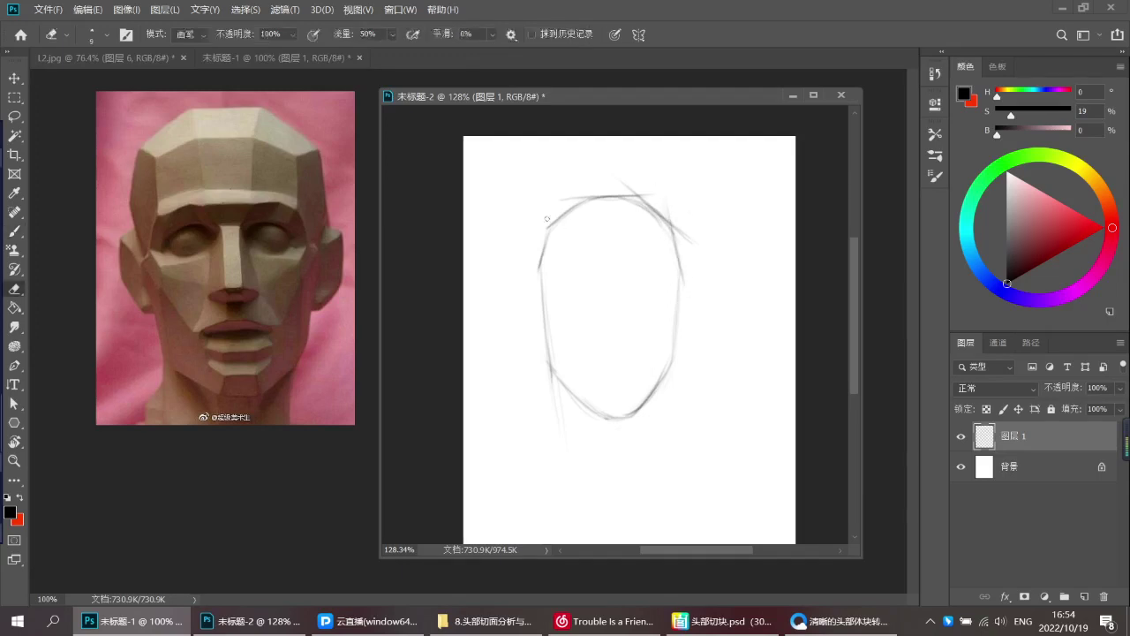
{"action": "key", "text": "b"}
{"action": "key", "text": "ctrl+z"}
{"action": "left_click_drag", "start_coordinate": [549, 219], "coordinate": [540, 280]}
{"action": "key", "text": "ctrl+z"}
{"action": "left_click_drag", "start_coordinate": [553, 203], "coordinate": [542, 274]}
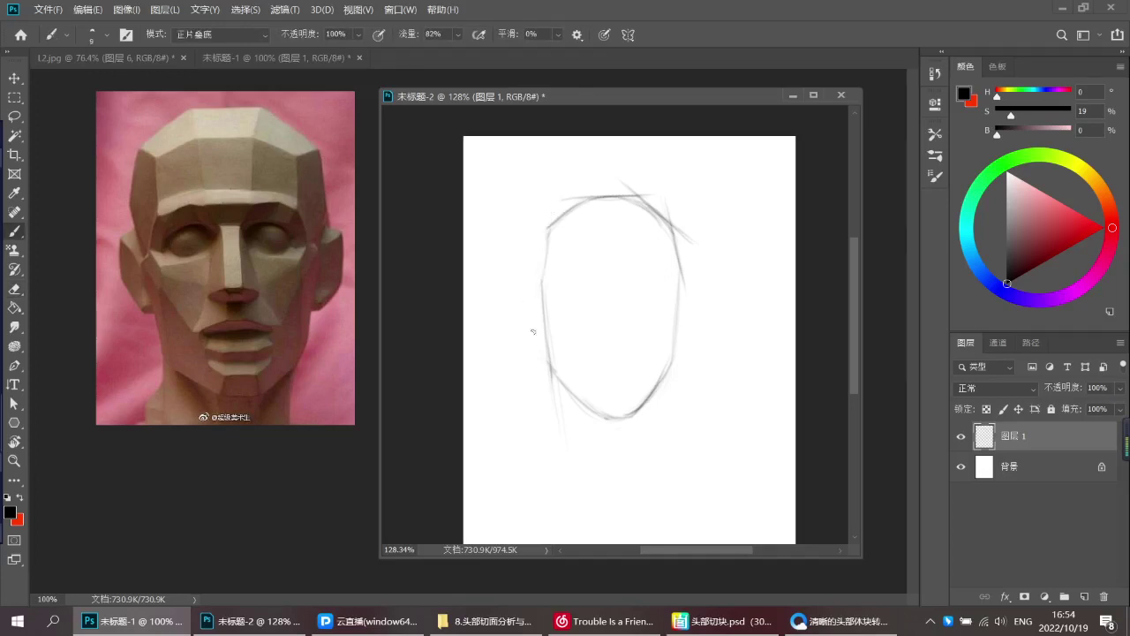
{"action": "left_click_drag", "start_coordinate": [552, 208], "coordinate": [541, 280]}
{"action": "key", "text": "ctrl+z"}
{"action": "key", "text": "ctrl+z"}
{"action": "left_click_drag", "start_coordinate": [557, 199], "coordinate": [542, 277]}
{"action": "key", "text": "ctrl+z"}
{"action": "left_click_drag", "start_coordinate": [550, 217], "coordinate": [541, 279]}
{"action": "key", "text": "ctrl+z"}
Lighten the left cheek and jaw lines with the eraser and redraw the left jaw edge more firmly
{"action": "key", "text": "space"}
{"action": "left_click_drag", "start_coordinate": [565, 264], "coordinate": [551, 261]}
{"action": "mouse_move", "coordinate": [574, 317]}
{"action": "left_mouse_down"}
{"action": "mouse_move", "coordinate": [586, 277]}
{"action": "mouse_move", "coordinate": [572, 260]}
{"action": "mouse_move", "coordinate": [558, 265]}
{"action": "mouse_move", "coordinate": [590, 285]}
{"action": "mouse_move", "coordinate": [544, 291]}
{"action": "mouse_move", "coordinate": [555, 284]}
{"action": "left_mouse_up"}
{"action": "key", "text": "e"}
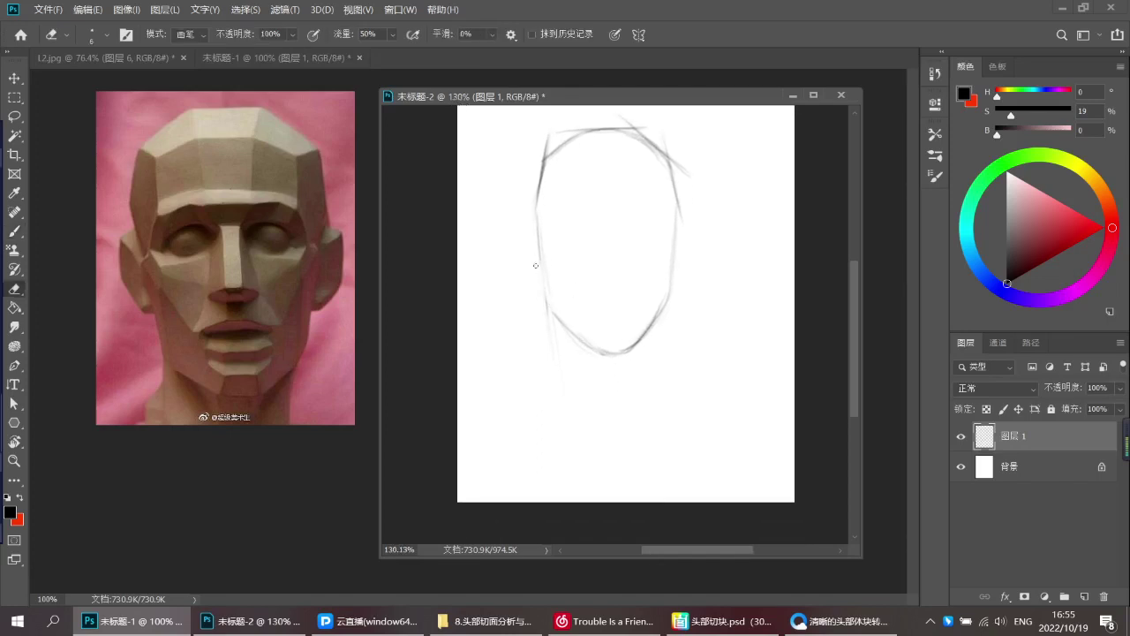
{"action": "key", "text": "b"}
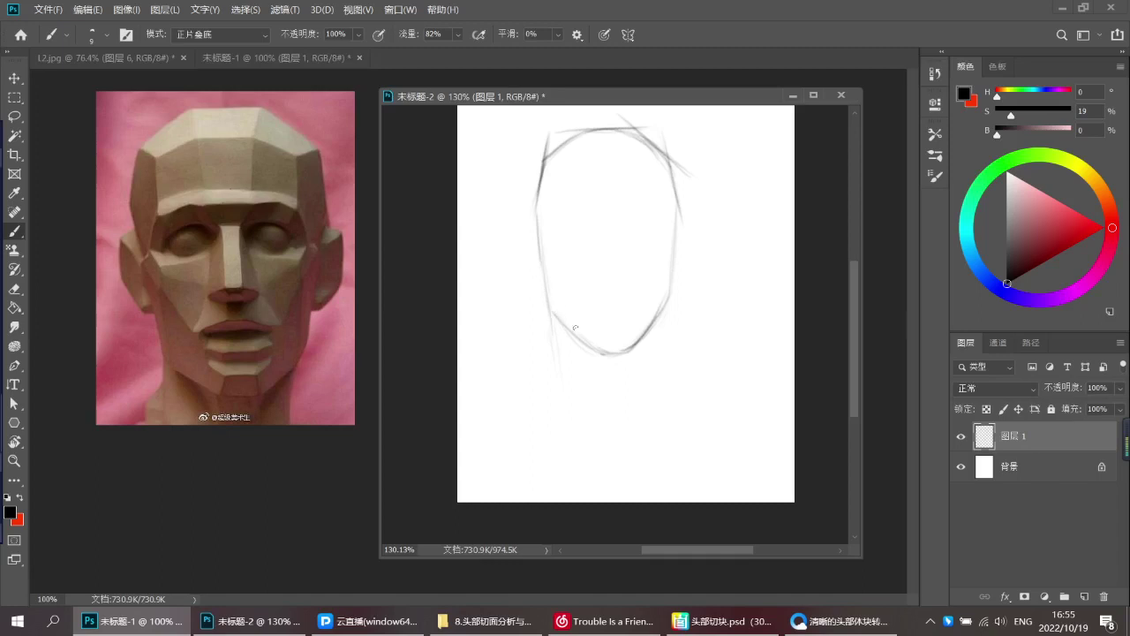
{"action": "key", "text": "e"}
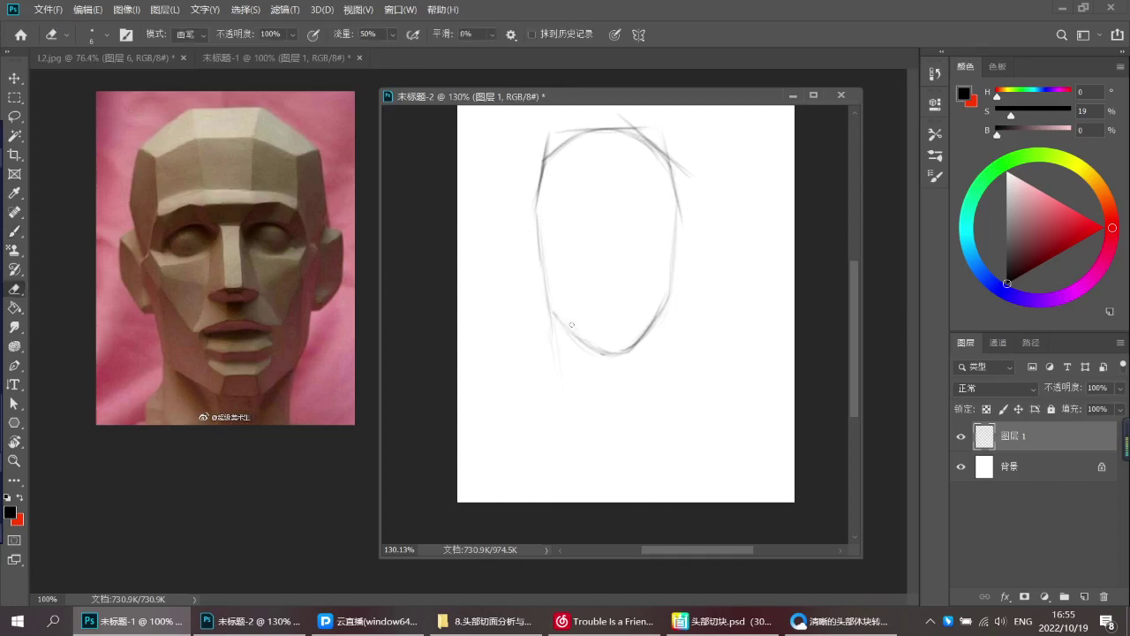
{"action": "key", "text": "b"}
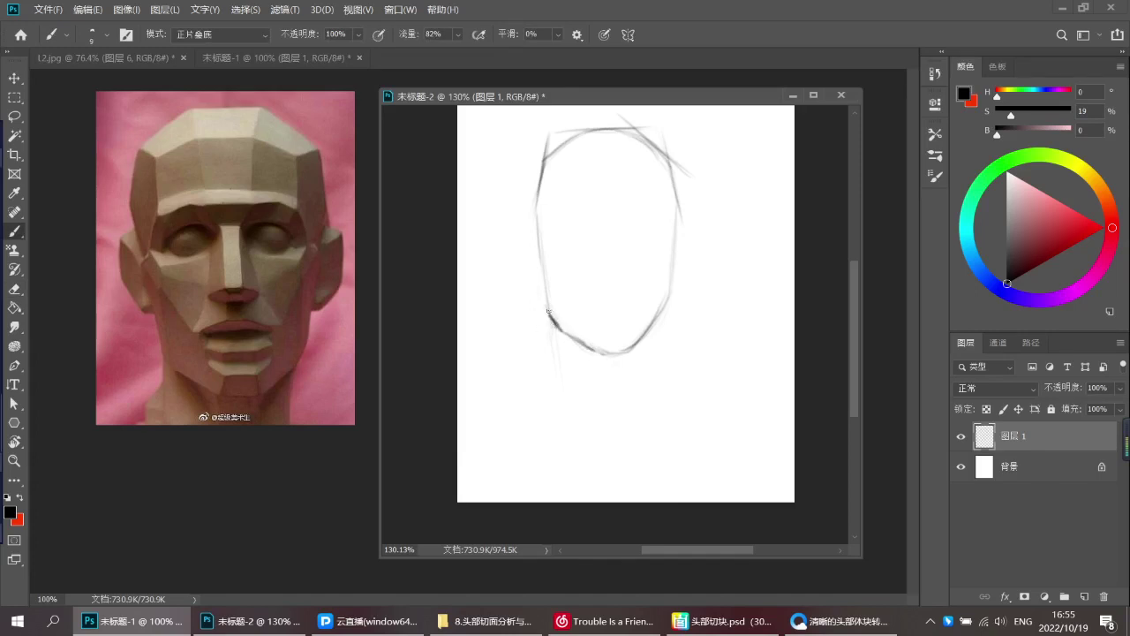
Redraw the left jaw corner more crisply and lighten the excess strokes along both jaw edges with the eraser
{"action": "key", "text": "e"}
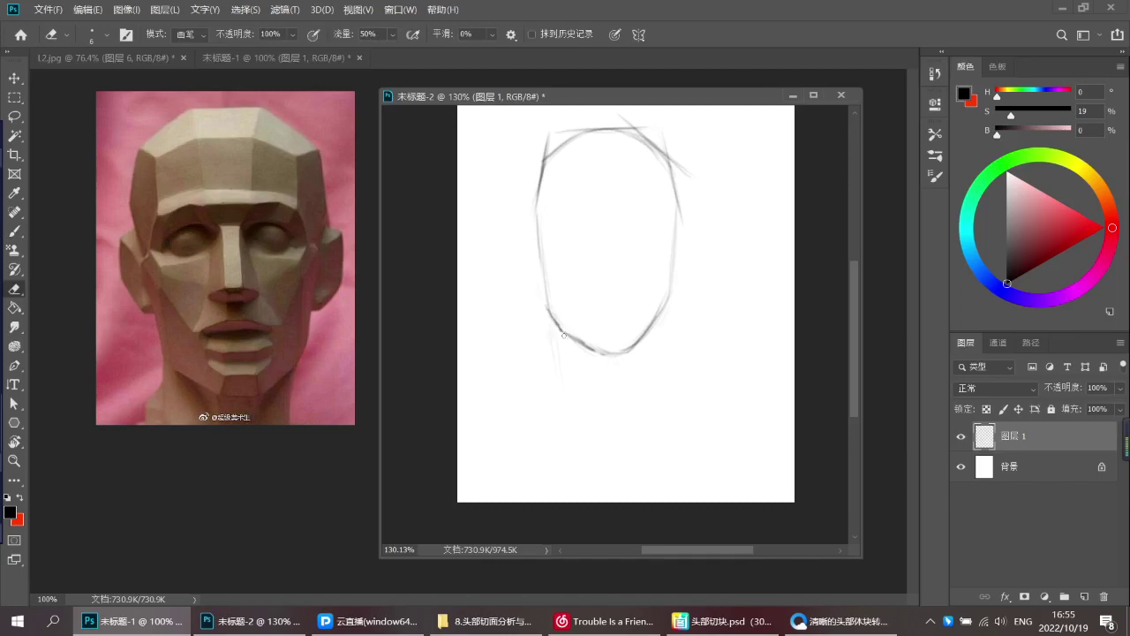
{"action": "key", "text": "b"}
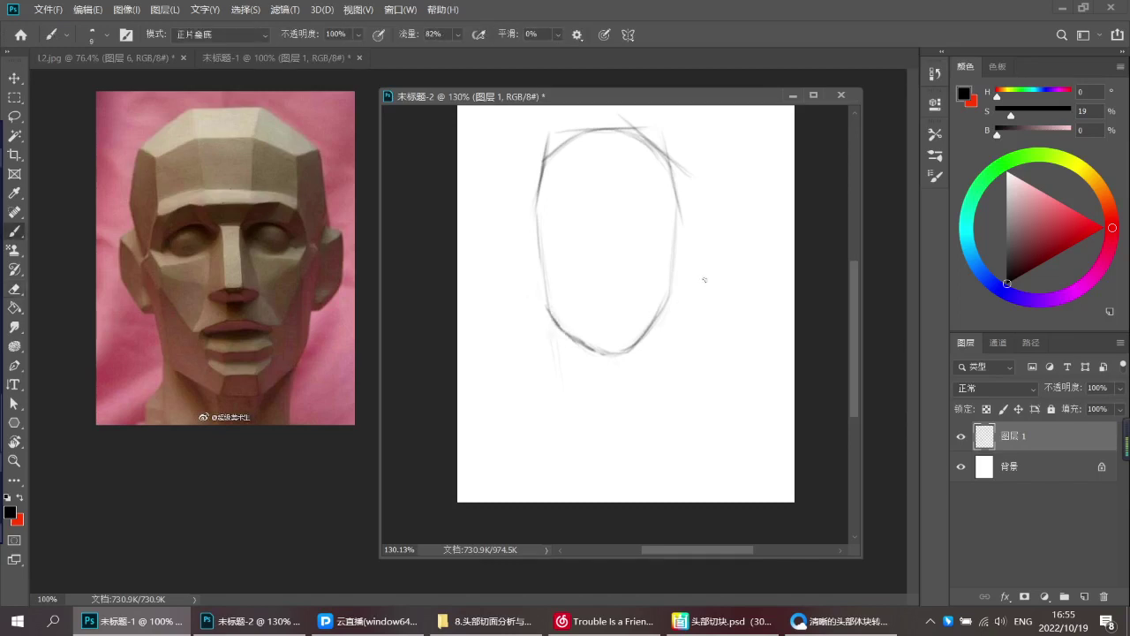
{"action": "key", "text": "e"}
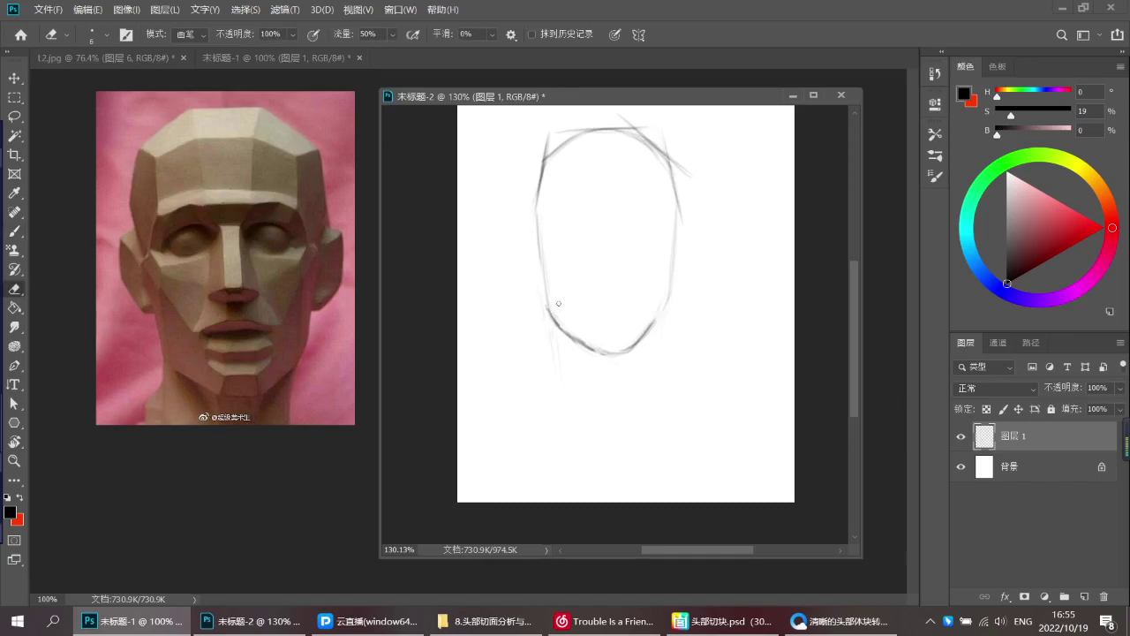
{"action": "key", "text": "b"}
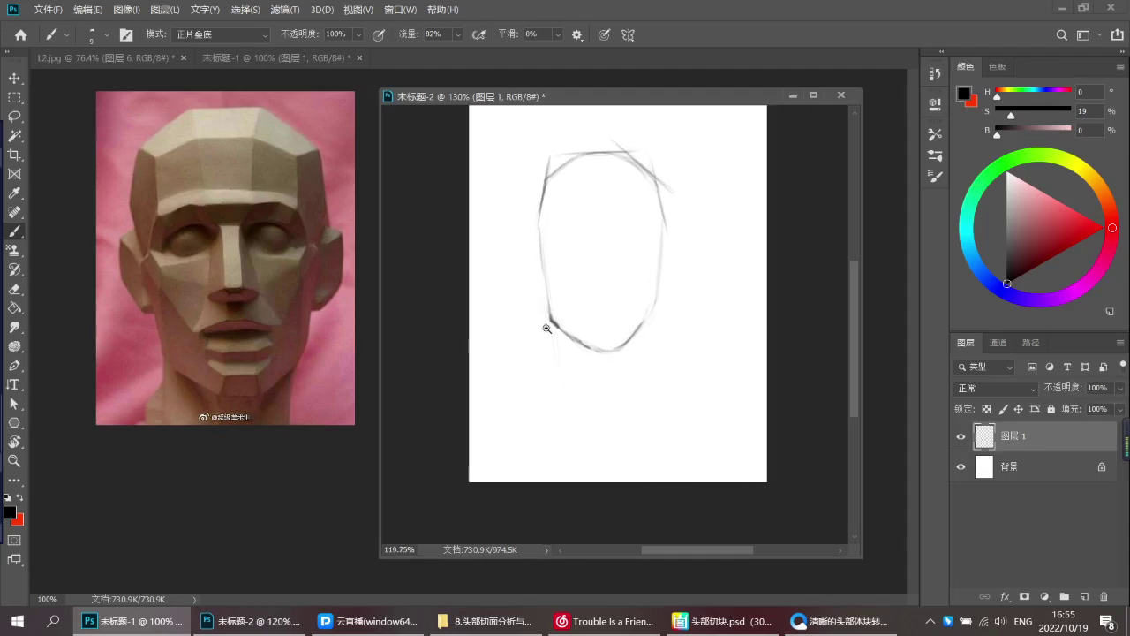
{"action": "key", "text": "e"}
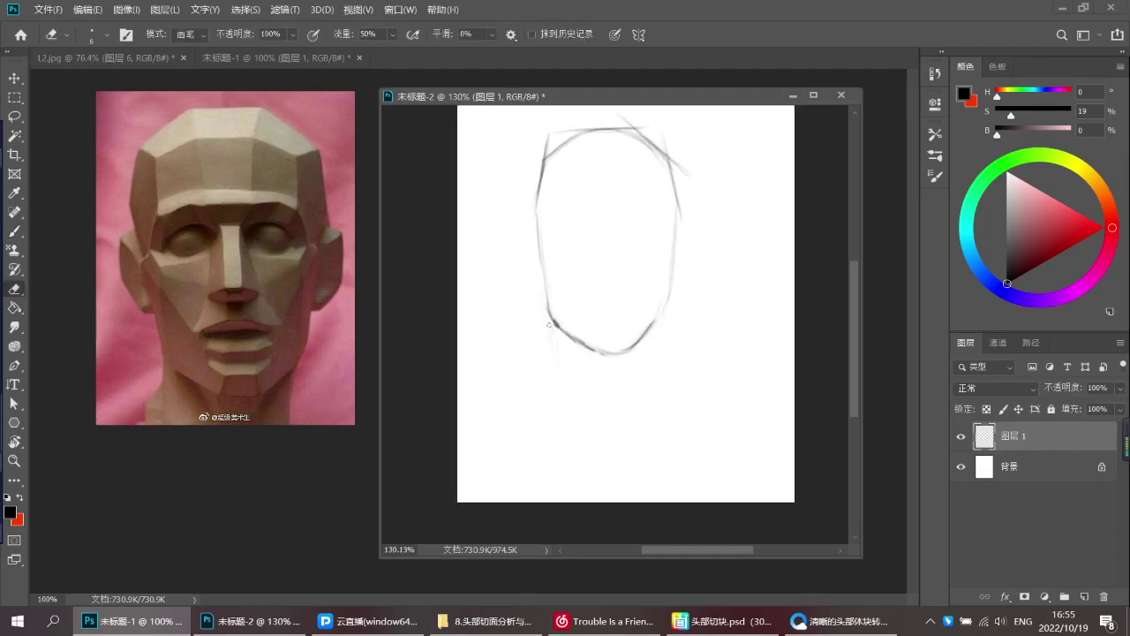
{"action": "key", "text": "b"}
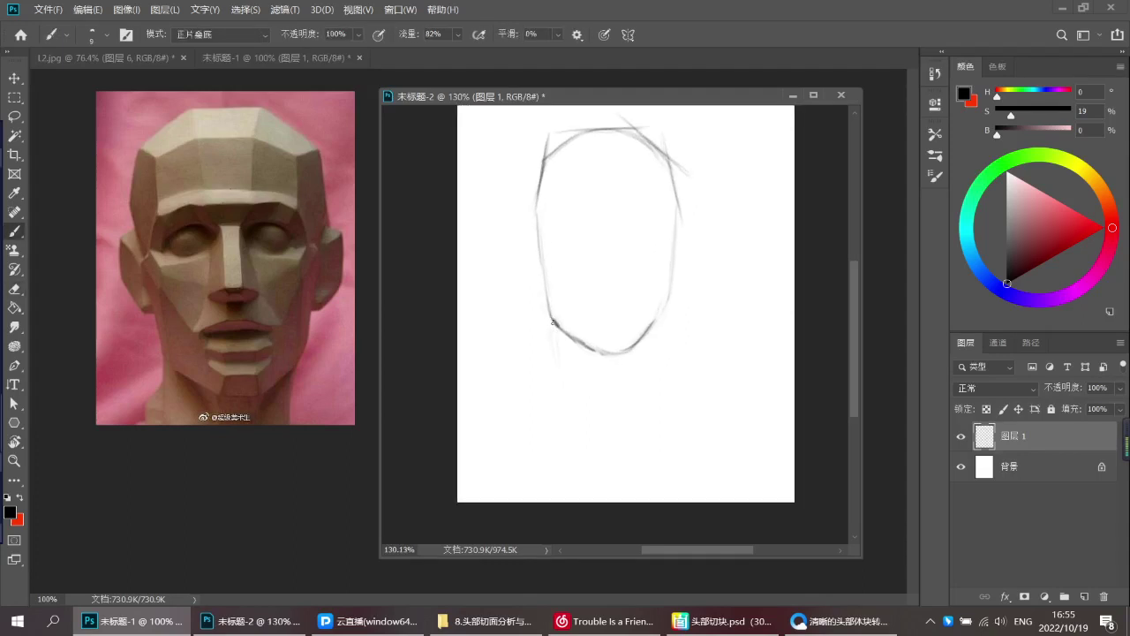
Darken the right cheek-to-jaw corner with the brush and fade the stray lines below the left jaw corner
{"action": "scroll", "coordinate": [701, 293], "scroll_direction": "down", "scroll_amount": 1}
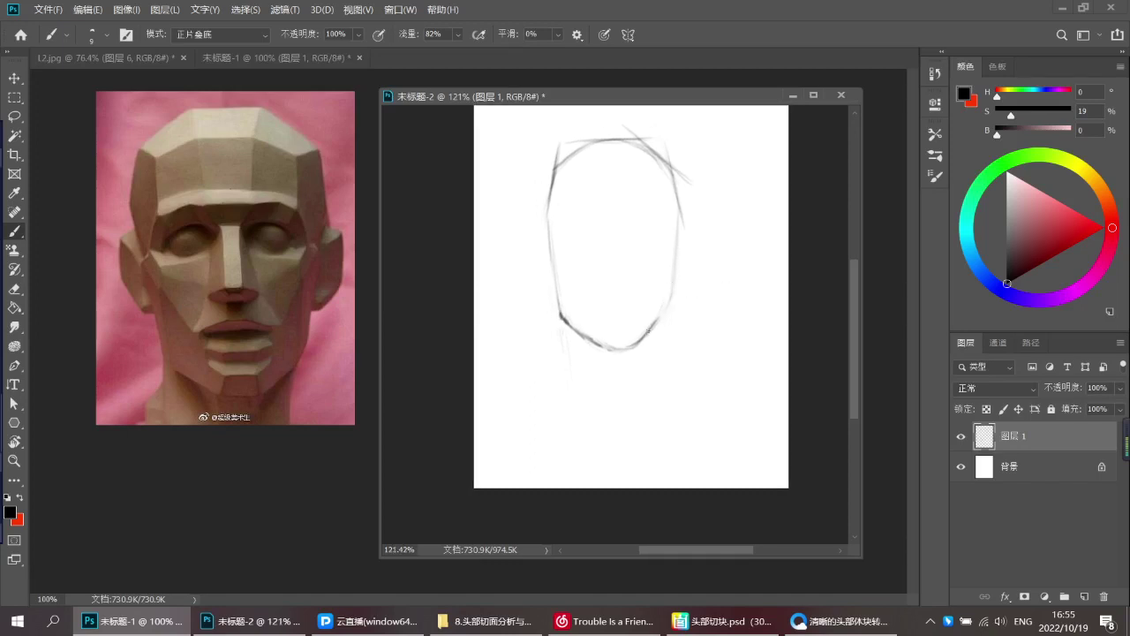
{"action": "left_click_drag", "start_coordinate": [671, 292], "coordinate": [656, 328]}
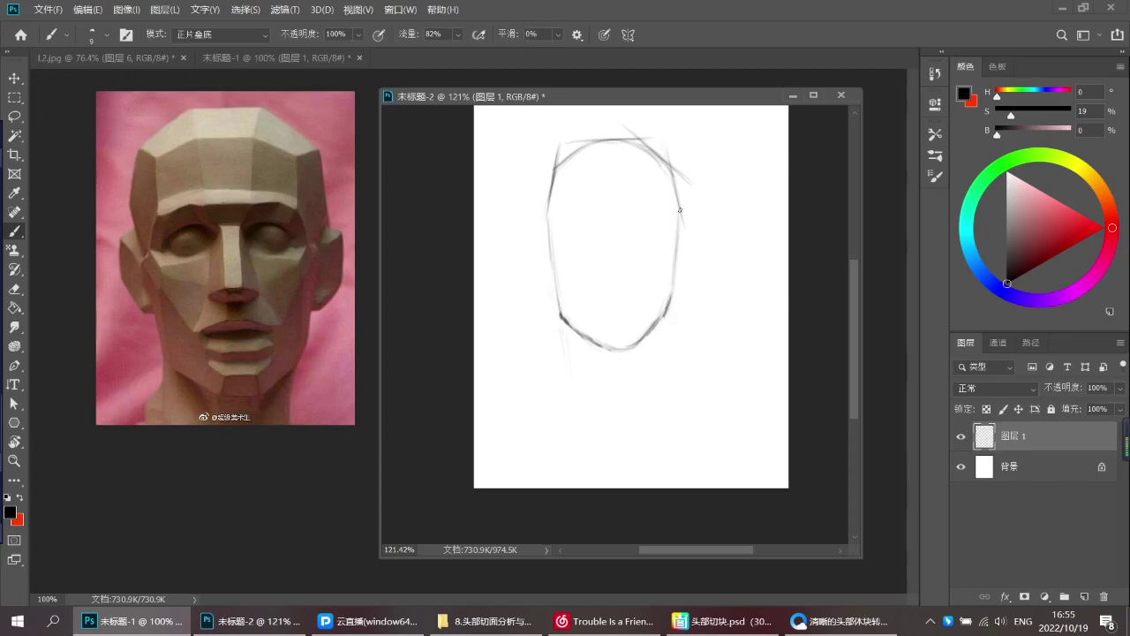
{"action": "scroll", "coordinate": [613, 244], "scroll_direction": "down", "scroll_amount": 2}
{"action": "key", "text": "e"}
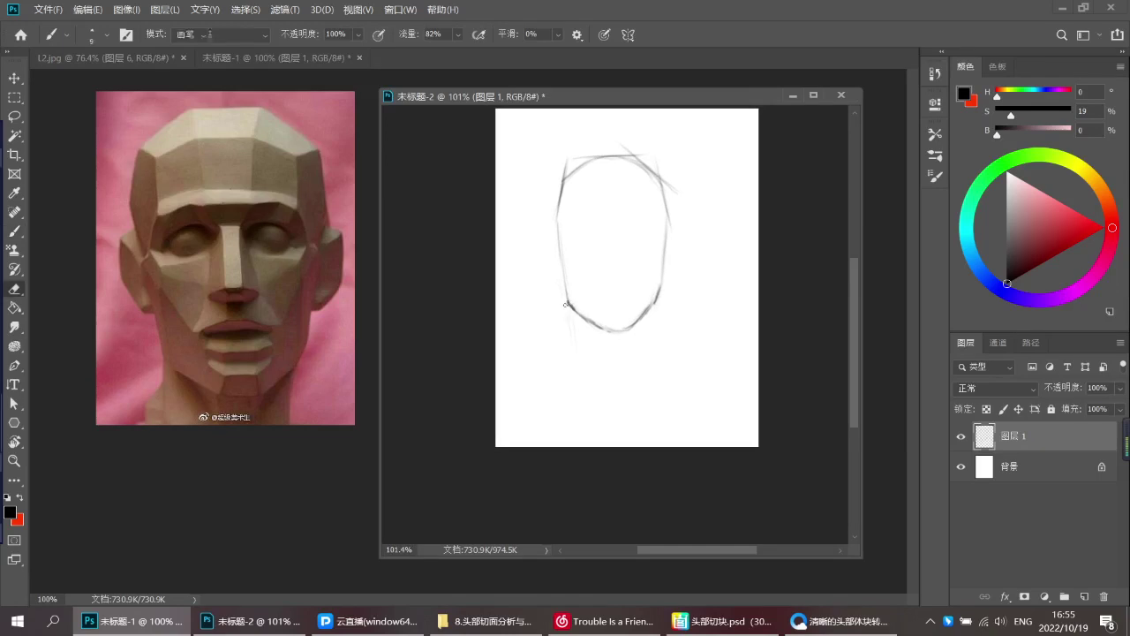
{"action": "left_click_drag", "start_coordinate": [567, 313], "coordinate": [576, 348]}
Try out a horizontal eye line across the middle of the head outline, undoing each stroke
{"action": "key", "text": "b"}
{"action": "mouse_move", "coordinate": [595, 230]}
{"action": "left_mouse_down"}
{"action": "mouse_move", "coordinate": [580, 236]}
{"action": "mouse_move", "coordinate": [657, 234]}
{"action": "left_mouse_up"}
{"action": "key", "text": "ctrl+z"}
{"action": "left_click_drag", "start_coordinate": [566, 247], "coordinate": [659, 241]}
{"action": "key", "text": "ctrl+z"}
{"action": "key", "text": "ctrl+z"}
{"action": "key", "text": "ctrl+z"}
{"action": "left_click_drag", "start_coordinate": [566, 239], "coordinate": [651, 237]}
{"action": "key", "text": "ctrl+z"}
{"action": "left_click_drag", "start_coordinate": [568, 245], "coordinate": [663, 243]}
{"action": "key", "text": "ctrl+z"}
{"action": "left_click", "coordinate": [290, 378]}
{"action": "key", "text": "ctrl+z"}
{"action": "left_click_drag", "start_coordinate": [237, 388], "coordinate": [303, 382]}
{"action": "key", "text": "ctrl+z"}
{"action": "key", "text": "ctrl+z"}
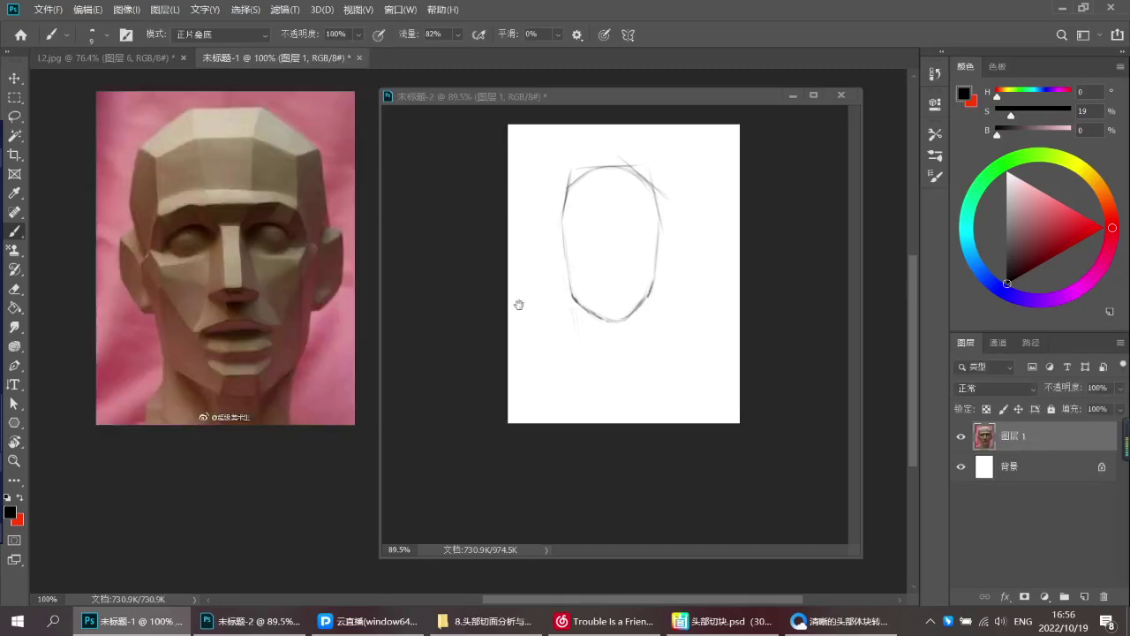
On a new layer over the plaster reference, draw the eye line and a vertical measuring line from crown to chin
{"action": "key", "text": "ctrl+shift+alt+n"}
{"action": "mouse_move", "coordinate": [161, 254]}
{"action": "left_mouse_down"}
{"action": "mouse_move", "coordinate": [318, 250]}
{"action": "mouse_move", "coordinate": [314, 239]}
{"action": "mouse_move", "coordinate": [349, 239]}
{"action": "left_mouse_up"}
{"action": "key", "text": "ctrl+z"}
{"action": "mouse_move", "coordinate": [316, 112]}
{"action": "left_mouse_down"}
{"action": "mouse_move", "coordinate": [353, 113]}
{"action": "mouse_move", "coordinate": [353, 390]}
{"action": "left_mouse_up"}
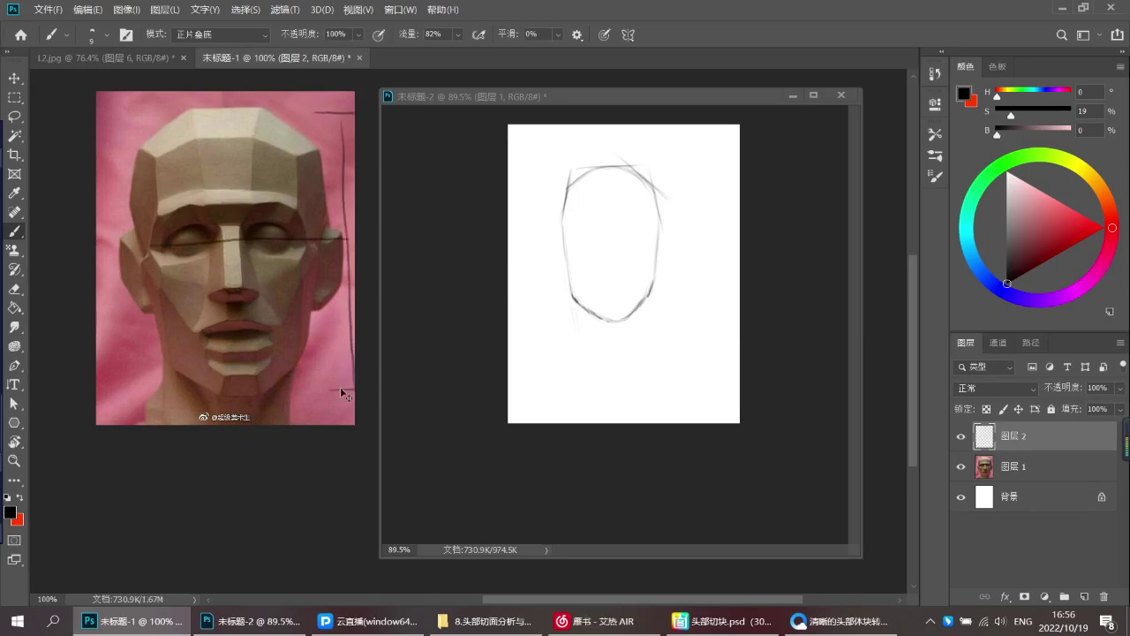
Draw an arc for the hair volume above the reference head and extend the vertical measuring line upward
{"action": "scroll", "coordinate": [308, 207], "scroll_direction": "down", "scroll_amount": 2}
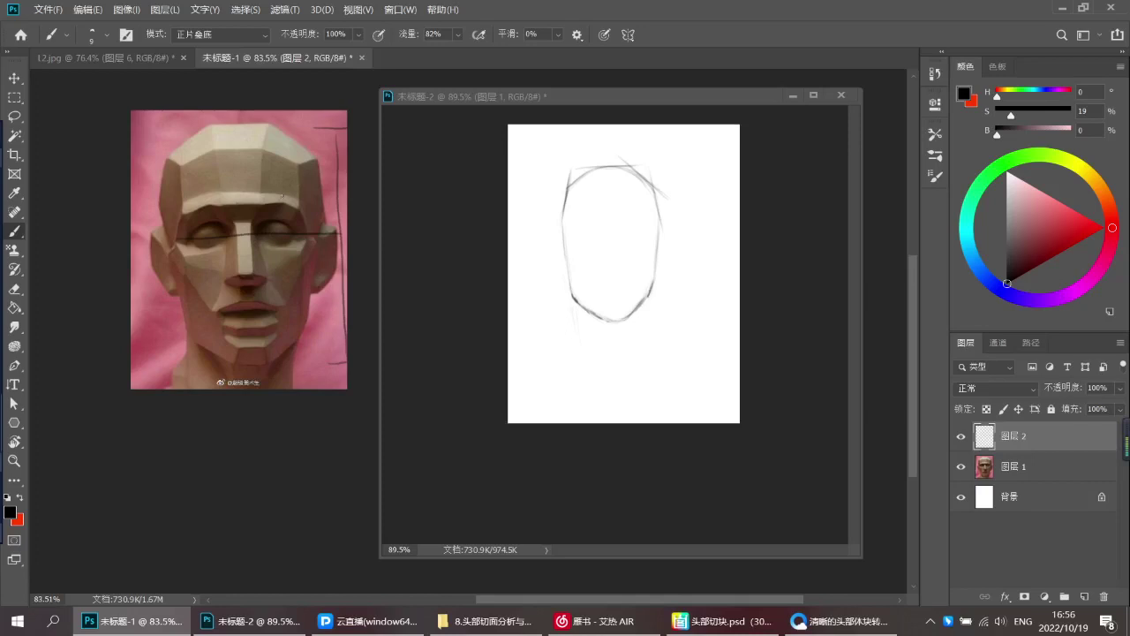
{"action": "mouse_move", "coordinate": [165, 155]}
{"action": "left_mouse_down"}
{"action": "mouse_move", "coordinate": [176, 129]}
{"action": "mouse_move", "coordinate": [255, 112]}
{"action": "mouse_move", "coordinate": [313, 140]}
{"action": "mouse_move", "coordinate": [347, 112]}
{"action": "mouse_move", "coordinate": [333, 187]}
{"action": "left_mouse_up"}
{"action": "key", "text": "ctrl+z"}
{"action": "left_click_drag", "start_coordinate": [335, 114], "coordinate": [336, 131]}
Switch to L2.jpg, minimise the floating sketch window and set the brush colour to pure red for annotating the portraits
{"action": "left_click", "coordinate": [143, 58]}
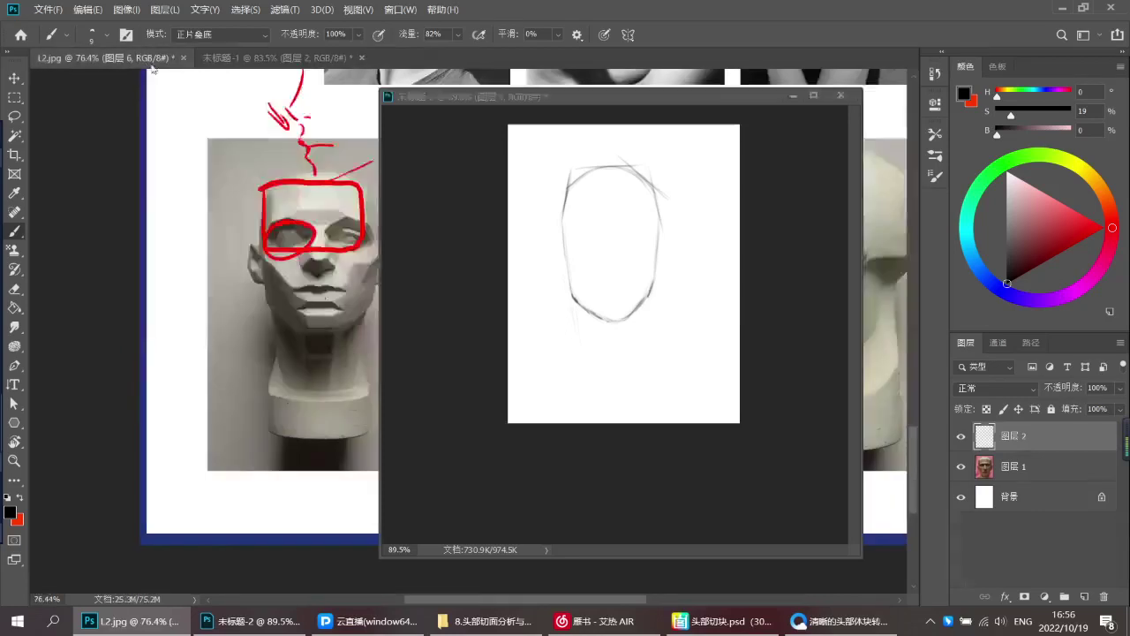
{"action": "left_click", "coordinate": [793, 95]}
{"action": "left_click_drag", "start_coordinate": [751, 125], "coordinate": [725, 284]}
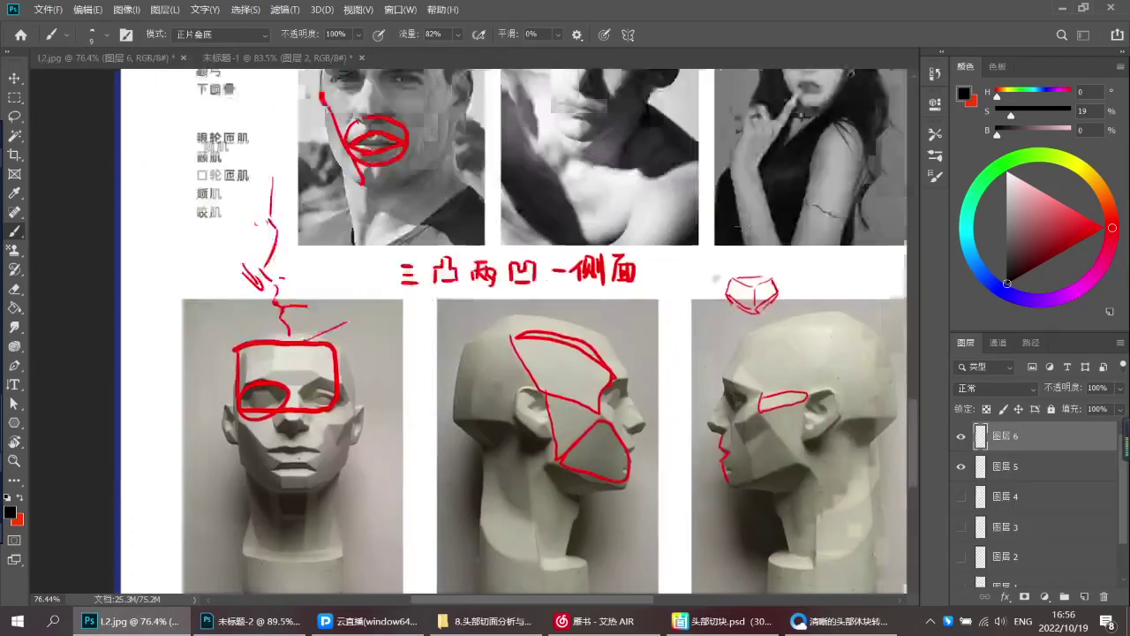
{"action": "left_click_drag", "start_coordinate": [729, 230], "coordinate": [652, 221]}
{"action": "left_click_drag", "start_coordinate": [646, 167], "coordinate": [671, 188]}
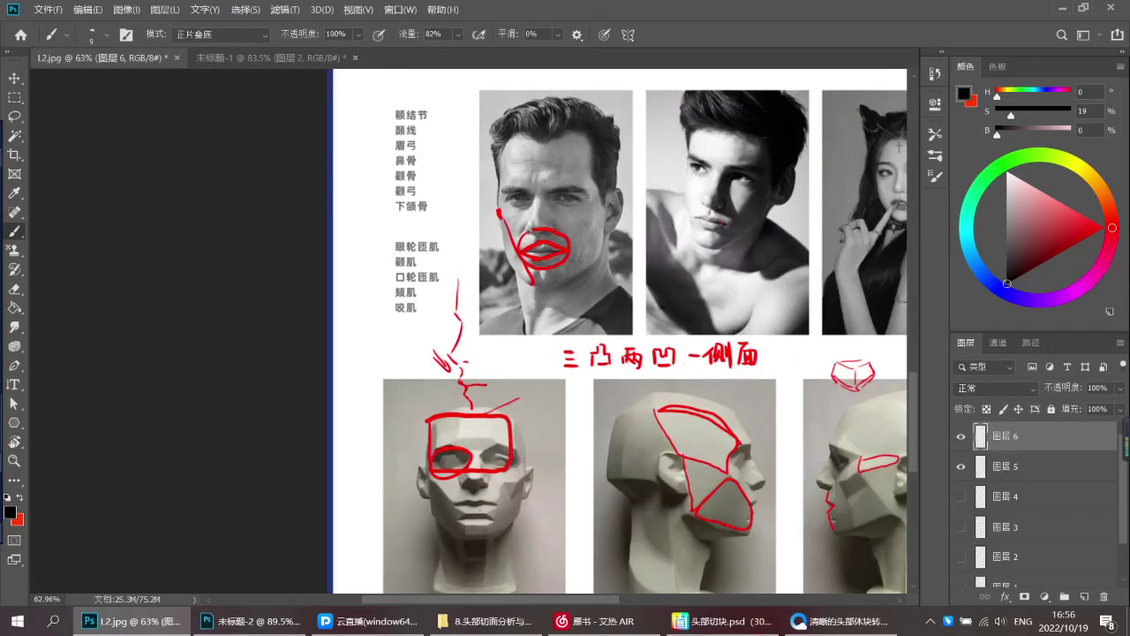
{"action": "left_click", "coordinate": [1081, 233]}
{"action": "left_click_drag", "start_coordinate": [1092, 233], "coordinate": [1106, 227]}
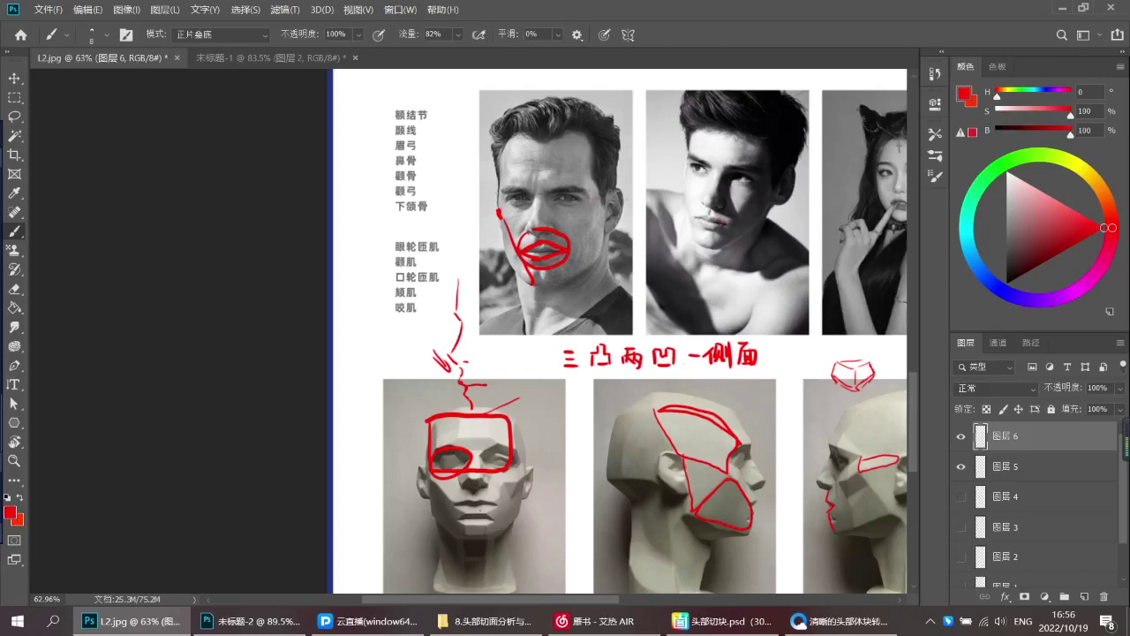
With a larger red brush, mark the hair top, eye line and chin along a vertical line on the first male portrait
{"action": "key", "text": "bracketright"}
{"action": "left_click_drag", "start_coordinate": [567, 200], "coordinate": [611, 200]}
{"action": "mouse_move", "coordinate": [593, 118]}
{"action": "left_mouse_down"}
{"action": "mouse_move", "coordinate": [625, 118]}
{"action": "mouse_move", "coordinate": [606, 191]}
{"action": "mouse_move", "coordinate": [605, 272]}
{"action": "mouse_move", "coordinate": [622, 276]}
{"action": "left_mouse_up"}
{"action": "key", "text": "ctrl+z"}
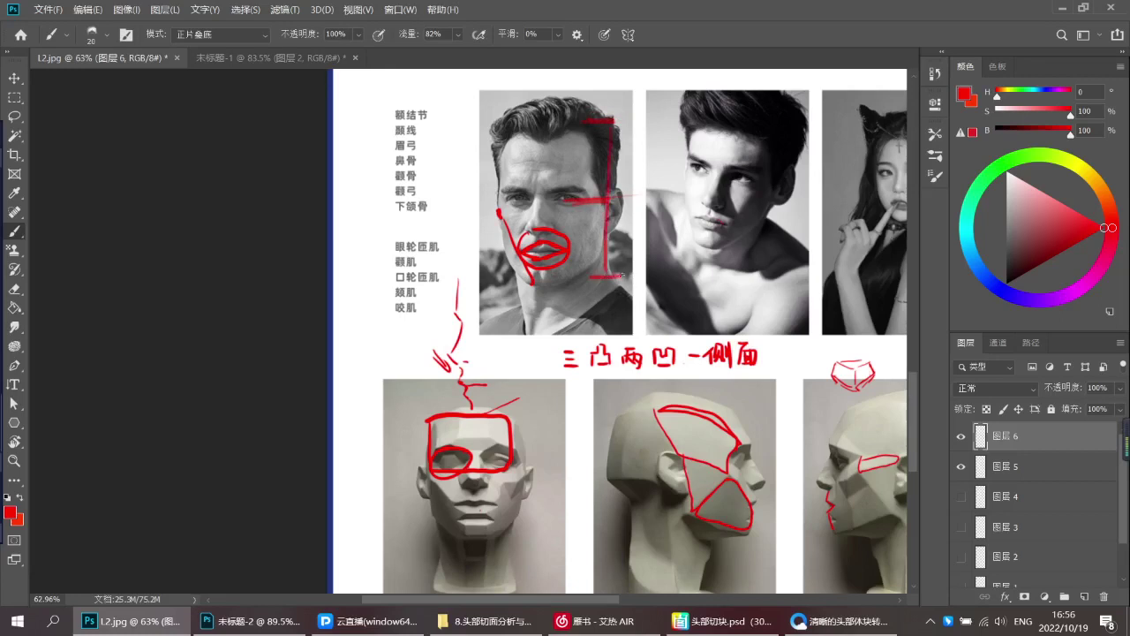
{"action": "key", "text": "ctrl+z"}
{"action": "key", "text": "ctrl+z"}
{"action": "mouse_move", "coordinate": [606, 120]}
{"action": "left_mouse_down"}
{"action": "mouse_move", "coordinate": [604, 281]}
{"action": "mouse_move", "coordinate": [622, 283]}
{"action": "left_mouse_up"}
{"action": "left_click_drag", "start_coordinate": [643, 217], "coordinate": [585, 222]}
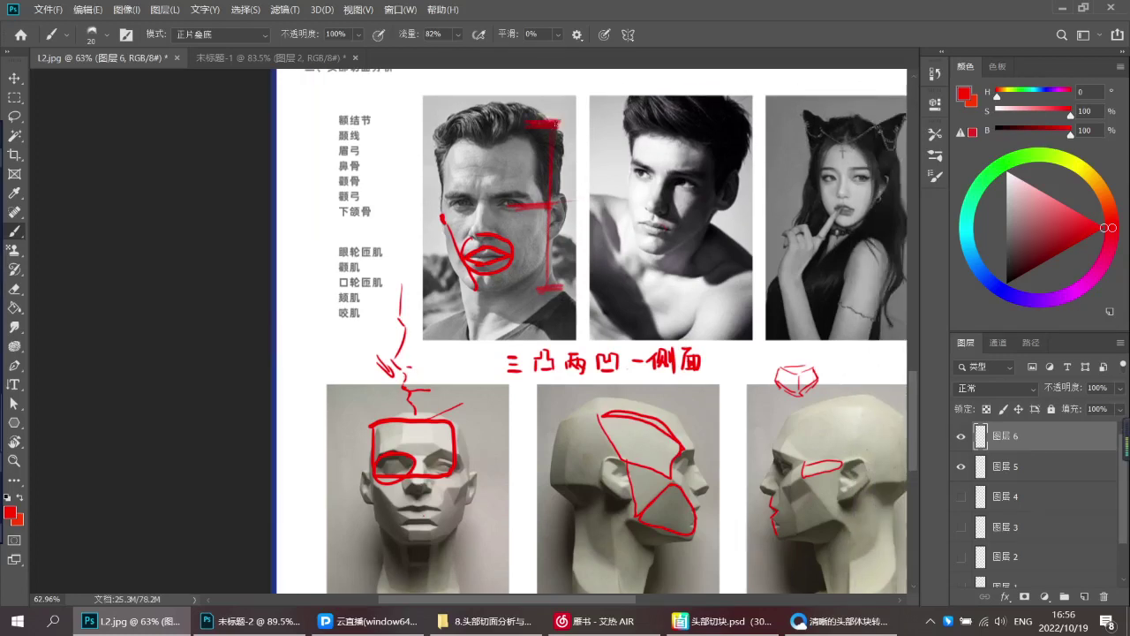
Mark the head top, eye line and chin along a vertical red line beside the woman's face in the third portrait
{"action": "key", "text": "e"}
{"action": "key", "text": "b"}
{"action": "left_click_drag", "start_coordinate": [562, 189], "coordinate": [548, 216]}
{"action": "left_click_drag", "start_coordinate": [770, 233], "coordinate": [742, 228]}
{"action": "left_click_drag", "start_coordinate": [855, 169], "coordinate": [825, 184]}
{"action": "left_click_drag", "start_coordinate": [752, 175], "coordinate": [762, 159]}
{"action": "mouse_move", "coordinate": [747, 120]}
{"action": "left_mouse_down"}
{"action": "mouse_move", "coordinate": [783, 116]}
{"action": "mouse_move", "coordinate": [769, 219]}
{"action": "mouse_move", "coordinate": [749, 257]}
{"action": "mouse_move", "coordinate": [782, 262]}
{"action": "left_mouse_up"}
{"action": "left_click_drag", "start_coordinate": [767, 199], "coordinate": [777, 195]}
{"action": "key", "text": "ctrl+z"}
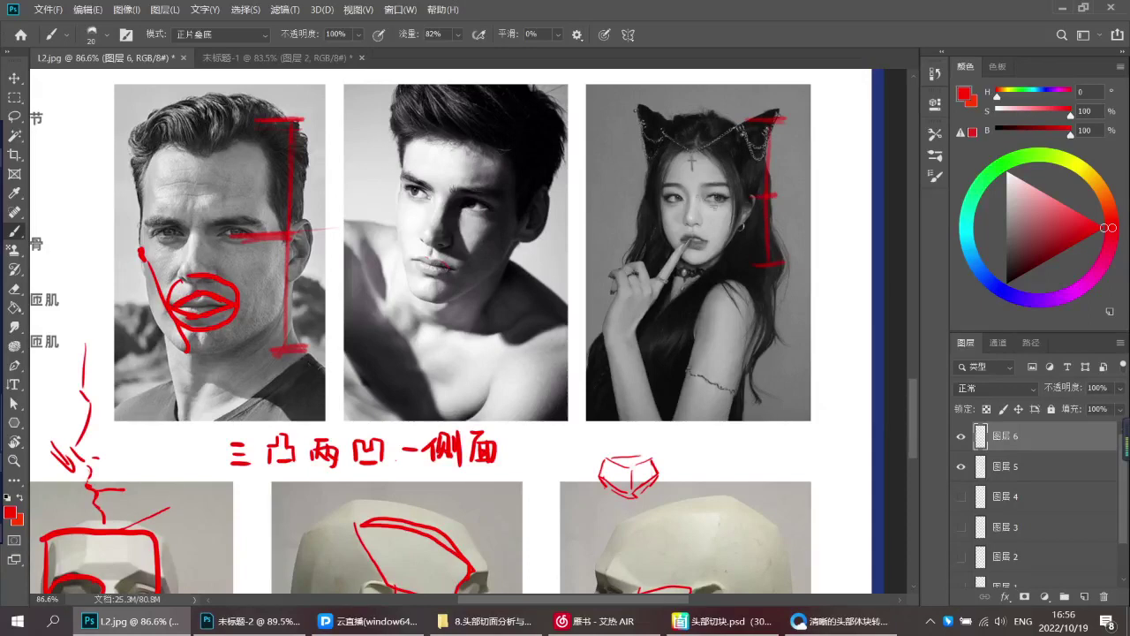
Trace a thin red arc around the forehead and hairline of the woman's portrait
{"action": "scroll", "coordinate": [610, 276], "scroll_direction": "up", "scroll_amount": 4}
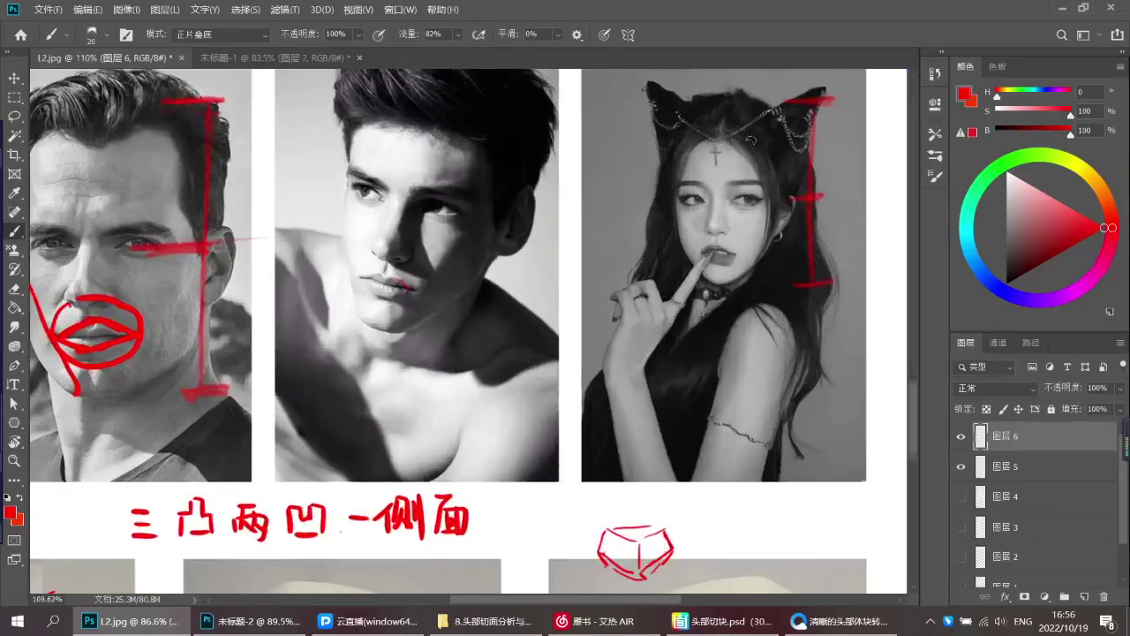
{"action": "key", "text": "ctrl+z"}
{"action": "left_click_drag", "start_coordinate": [694, 139], "coordinate": [740, 136]}
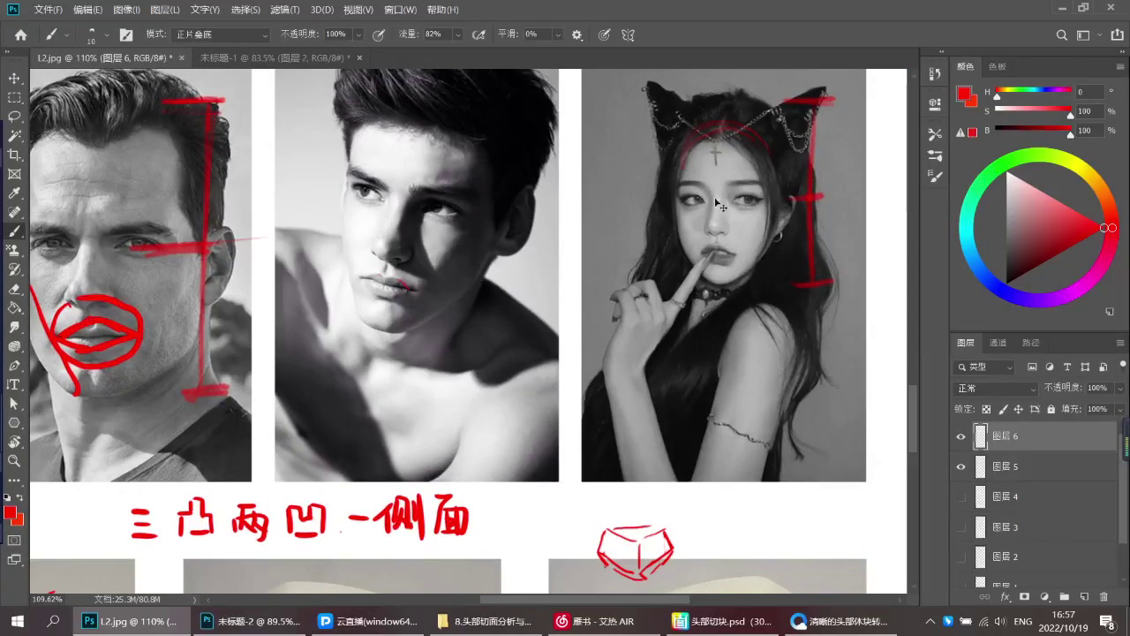
Return to the plaster reference, restore the floating sketch window and shift it to uncover more of the reference head
{"action": "left_click", "coordinate": [278, 58]}
{"action": "left_click_drag", "start_coordinate": [490, 237], "coordinate": [477, 250]}
{"action": "left_click_drag", "start_coordinate": [478, 252], "coordinate": [555, 238]}
{"action": "left_click", "coordinate": [106, 57]}
{"action": "scroll", "coordinate": [545, 397], "scroll_direction": "down", "scroll_amount": 1}
{"action": "left_click", "coordinate": [274, 58]}
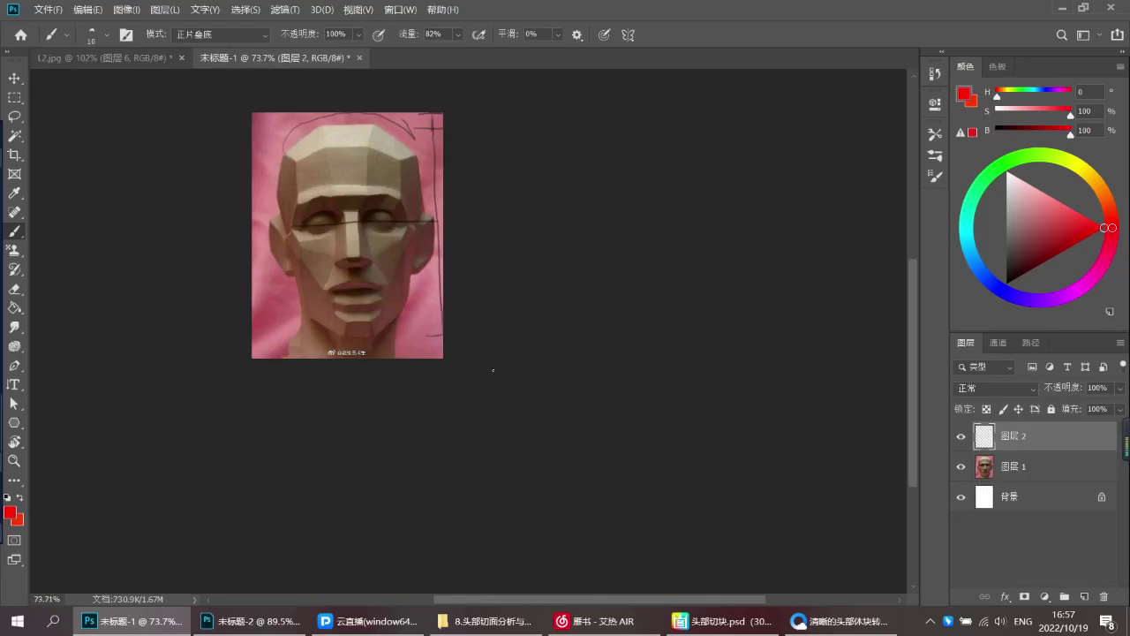
{"action": "left_click", "coordinate": [265, 618]}
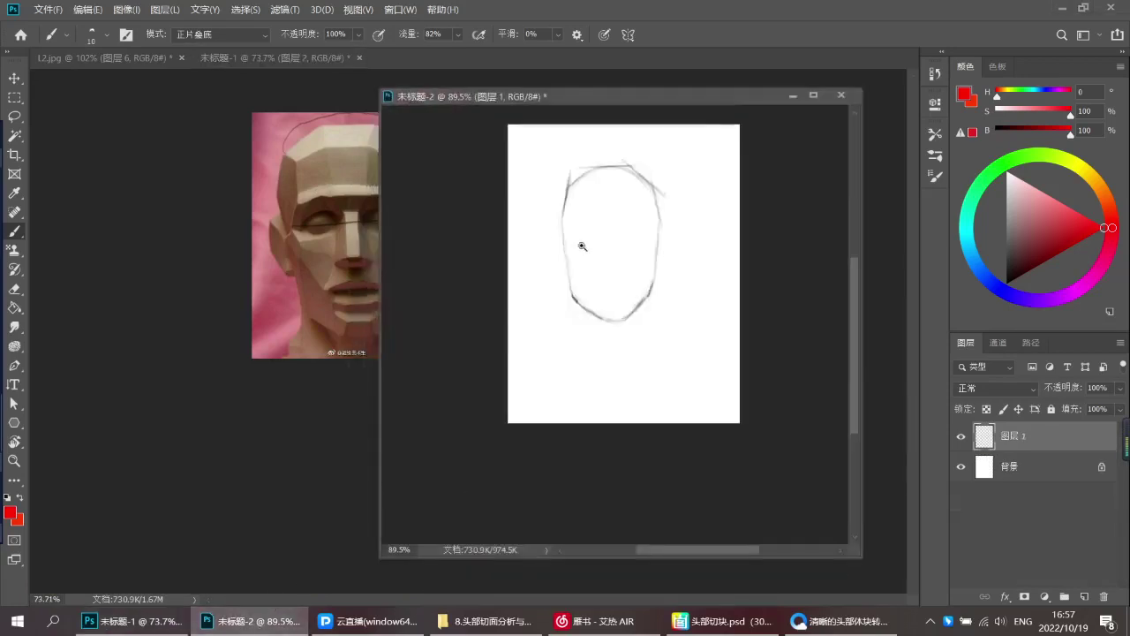
{"action": "left_click_drag", "start_coordinate": [571, 104], "coordinate": [614, 103]}
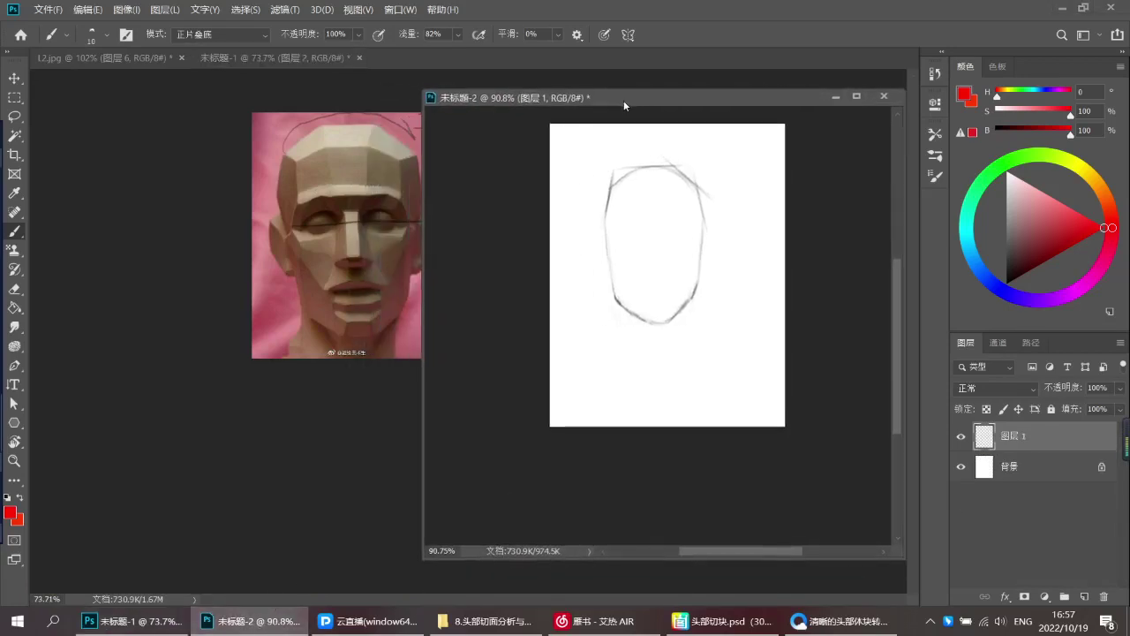
Set the brush colour to black and draw a horizontal eye line across the middle of the sketched head
{"action": "mouse_move", "coordinate": [607, 235]}
{"action": "left_mouse_down"}
{"action": "mouse_move", "coordinate": [694, 231]}
{"action": "mouse_move", "coordinate": [694, 243]}
{"action": "left_mouse_up"}
{"action": "key", "text": "ctrl+z"}
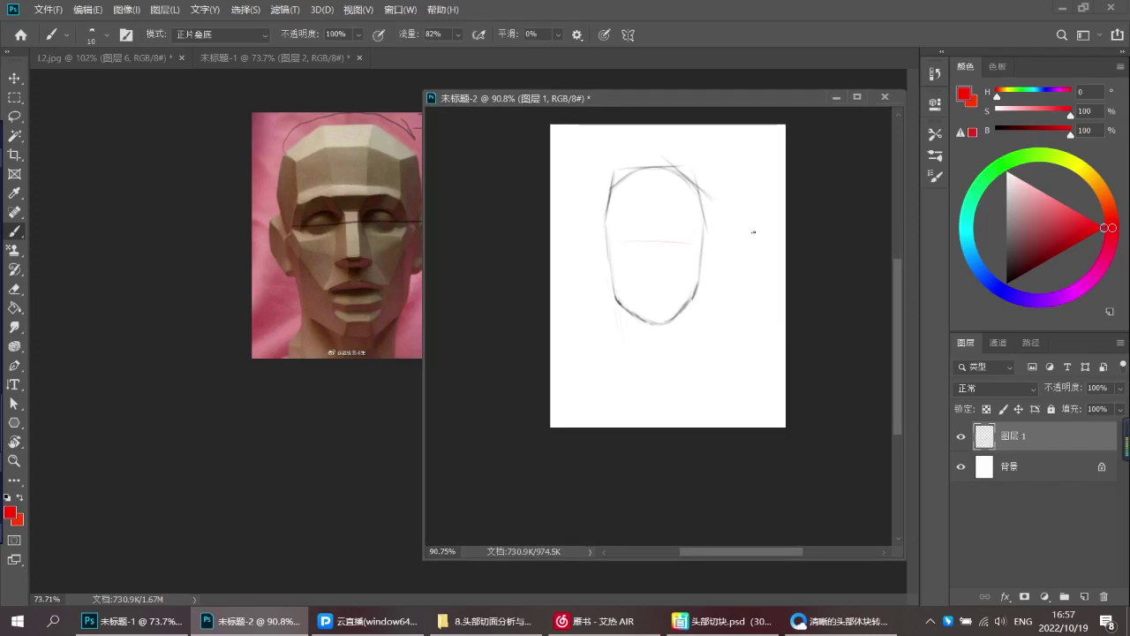
{"action": "left_click", "coordinate": [1007, 283]}
{"action": "key", "text": "ctrl+z"}
{"action": "left_click_drag", "start_coordinate": [611, 237], "coordinate": [685, 240]}
{"action": "mouse_move", "coordinate": [608, 245]}
{"action": "left_mouse_down"}
{"action": "mouse_move", "coordinate": [697, 239]}
{"action": "mouse_move", "coordinate": [598, 249]}
{"action": "mouse_move", "coordinate": [714, 242]}
{"action": "mouse_move", "coordinate": [600, 245]}
{"action": "mouse_move", "coordinate": [701, 235]}
{"action": "mouse_move", "coordinate": [653, 234]}
{"action": "mouse_move", "coordinate": [679, 239]}
{"action": "mouse_move", "coordinate": [609, 241]}
{"action": "mouse_move", "coordinate": [703, 243]}
{"action": "mouse_move", "coordinate": [602, 244]}
{"action": "mouse_move", "coordinate": [708, 231]}
{"action": "left_mouse_up"}
{"action": "key", "text": "ctrl+z"}
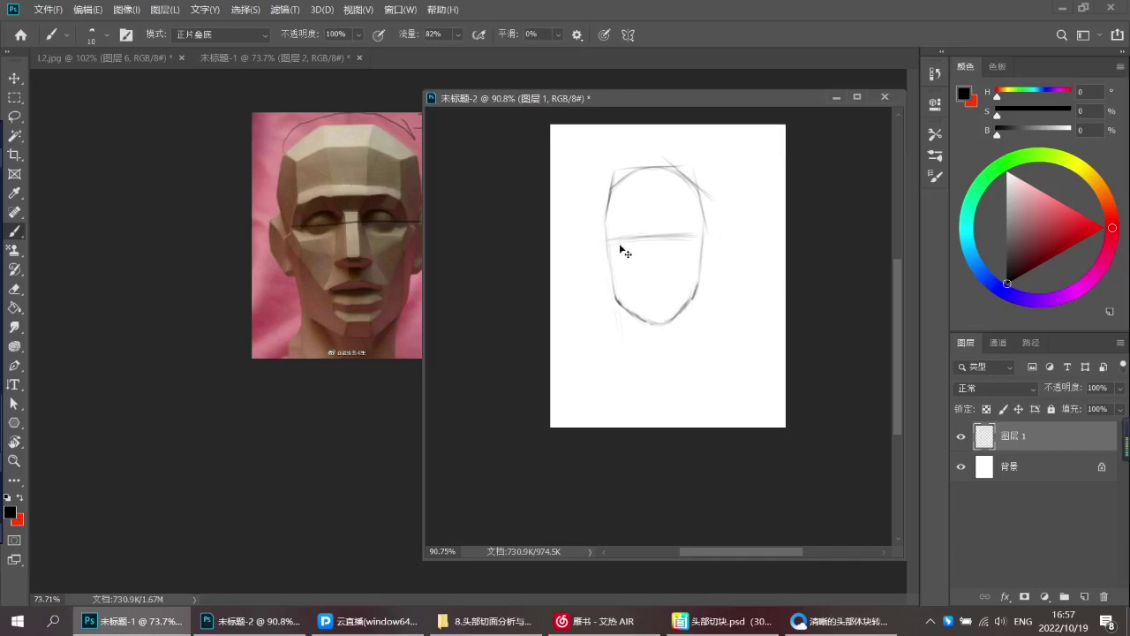
Sketch circles for both eyes on the eye line and a light brow line above them
{"action": "scroll", "coordinate": [658, 220], "scroll_direction": "up", "scroll_amount": 2}
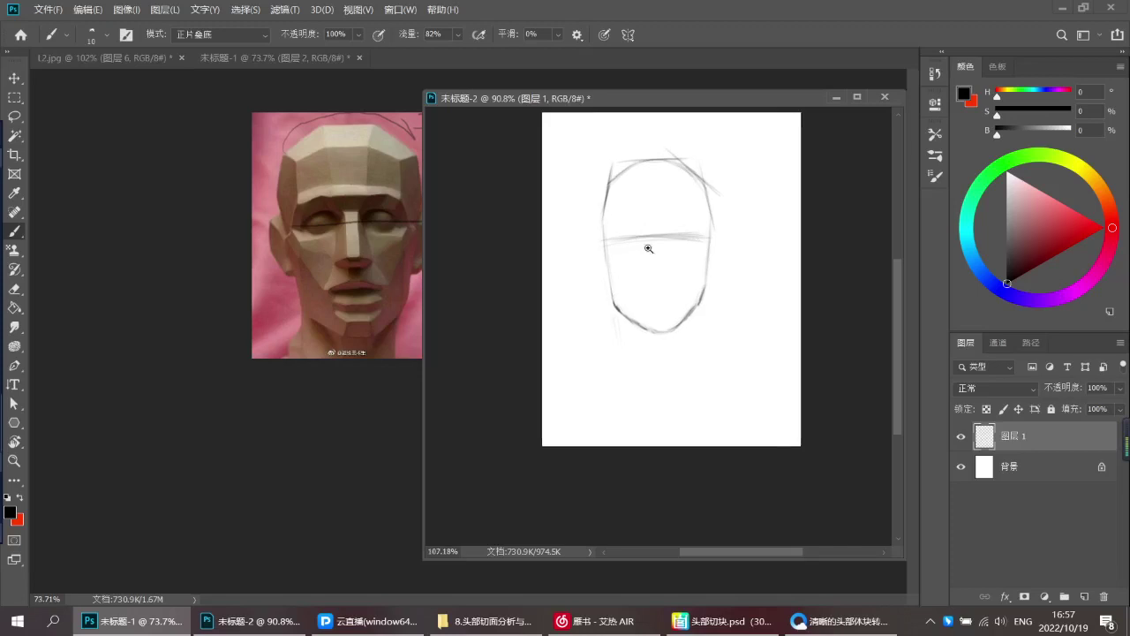
{"action": "left_click_drag", "start_coordinate": [668, 222], "coordinate": [710, 220]}
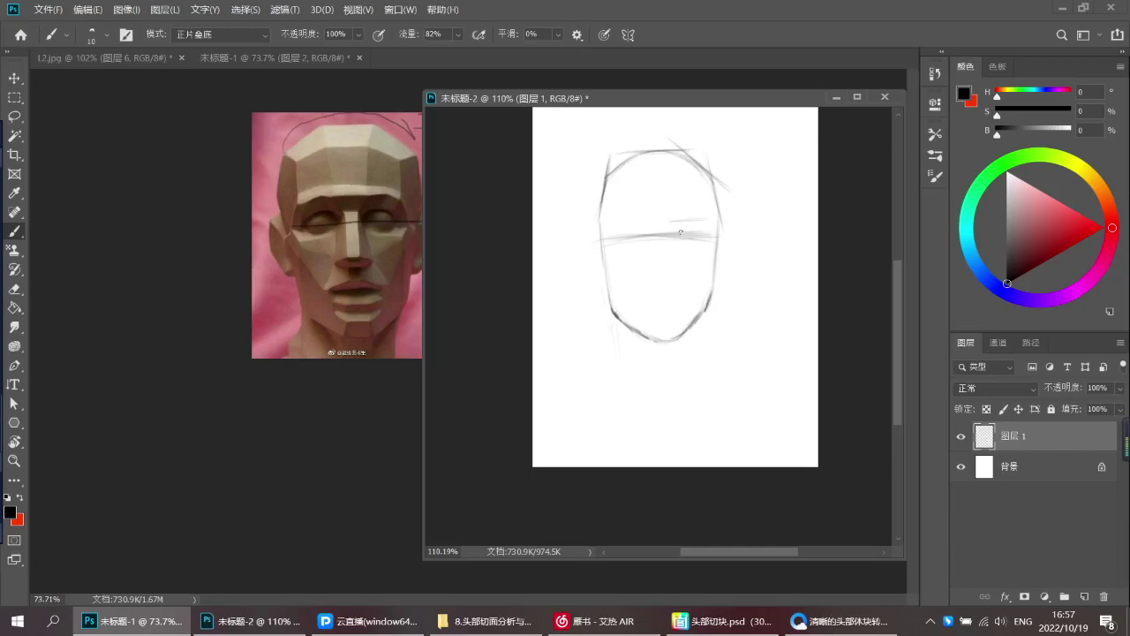
{"action": "key", "text": "e"}
{"action": "mouse_move", "coordinate": [664, 234]}
{"action": "left_mouse_down"}
{"action": "mouse_move", "coordinate": [707, 234]}
{"action": "mouse_move", "coordinate": [668, 218]}
{"action": "mouse_move", "coordinate": [622, 232]}
{"action": "mouse_move", "coordinate": [696, 231]}
{"action": "mouse_move", "coordinate": [601, 239]}
{"action": "mouse_move", "coordinate": [693, 244]}
{"action": "mouse_move", "coordinate": [678, 253]}
{"action": "mouse_move", "coordinate": [689, 223]}
{"action": "mouse_move", "coordinate": [670, 229]}
{"action": "mouse_move", "coordinate": [691, 247]}
{"action": "left_mouse_up"}
{"action": "key", "text": "b"}
{"action": "key", "text": "ctrl+z"}
{"action": "left_click_drag", "start_coordinate": [674, 214], "coordinate": [693, 214]}
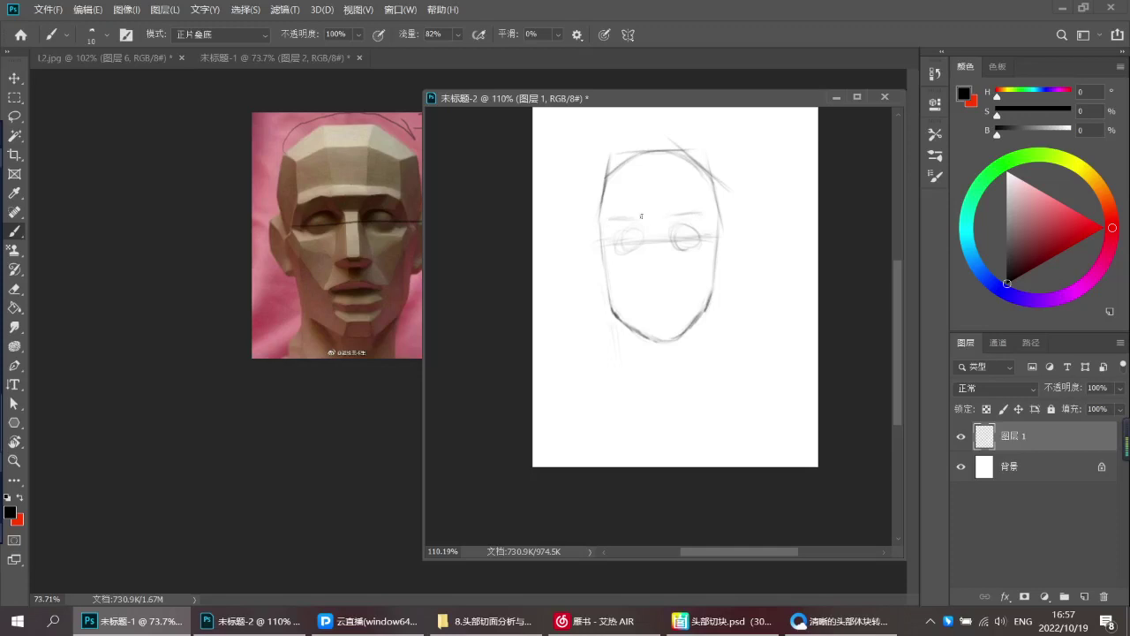
{"action": "left_click_drag", "start_coordinate": [629, 220], "coordinate": [671, 213]}
Mark the brow centre and a short horizontal line for the nose base, checking against the plaster reference
{"action": "left_click_drag", "start_coordinate": [653, 259], "coordinate": [656, 249]}
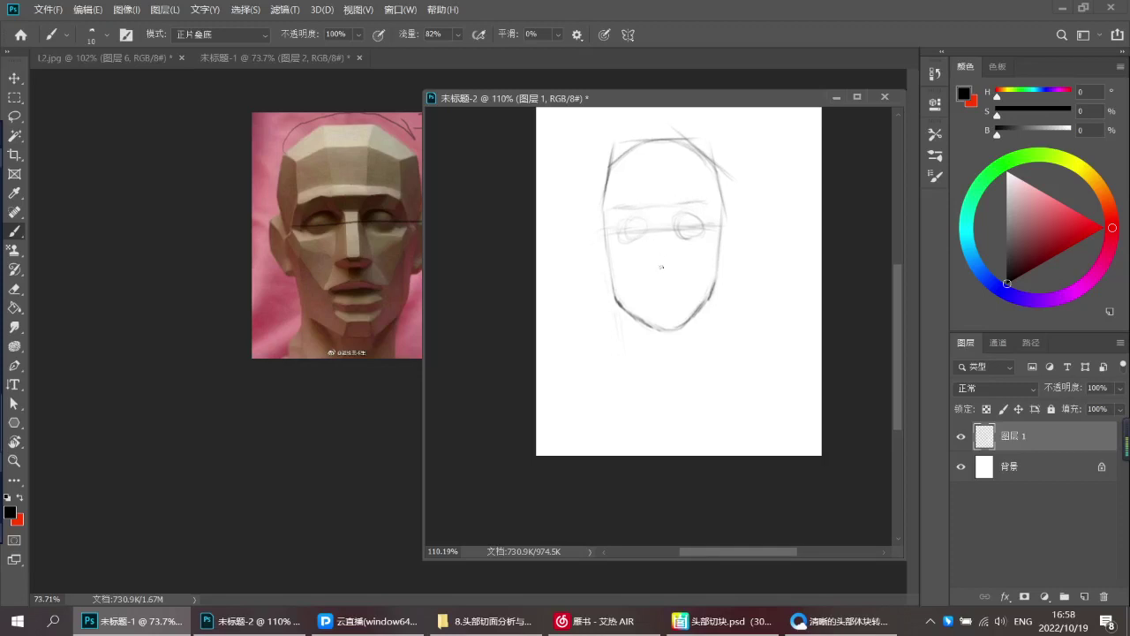
{"action": "left_click_drag", "start_coordinate": [658, 209], "coordinate": [663, 210]}
{"action": "mouse_move", "coordinate": [658, 273]}
{"action": "left_mouse_down"}
{"action": "mouse_move", "coordinate": [671, 271]}
{"action": "mouse_move", "coordinate": [656, 274]}
{"action": "left_mouse_up"}
{"action": "key", "text": "ctrl+z"}
{"action": "left_click", "coordinate": [349, 191]}
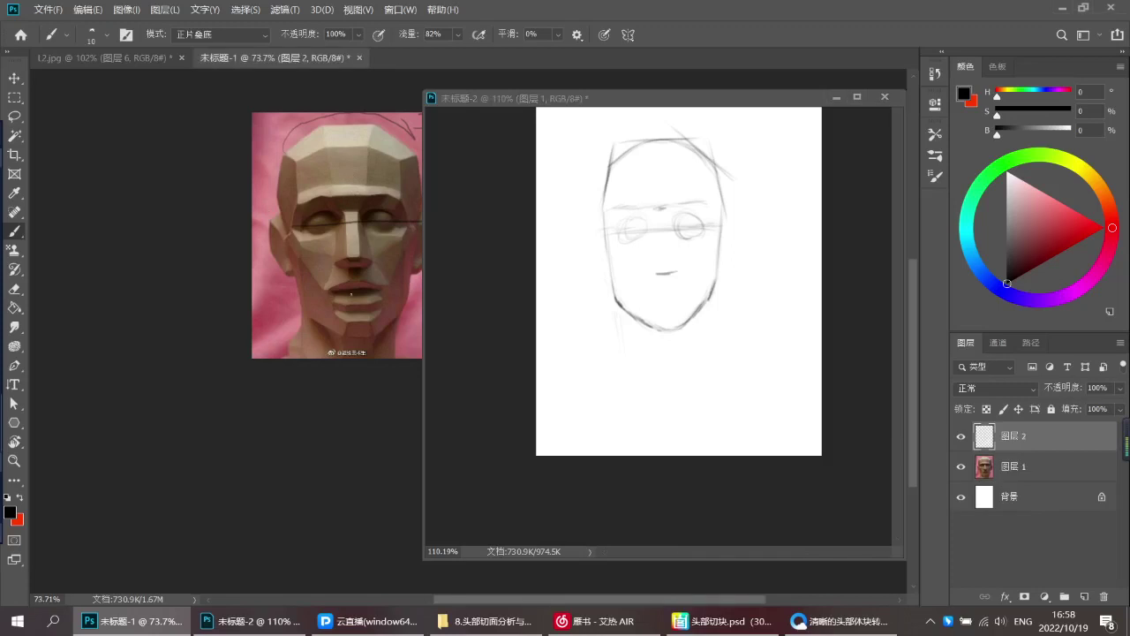
{"action": "left_click", "coordinate": [663, 309]}
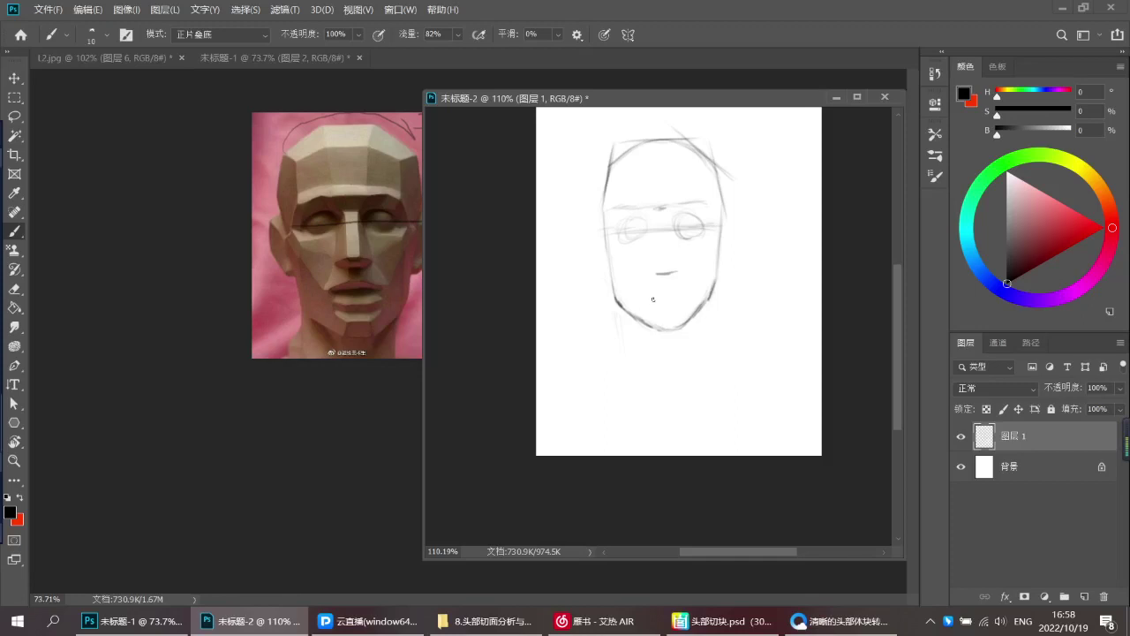
Draw the horizontal mouth line between the nose base and the chin, reinforcing it with repeated strokes
{"action": "left_click_drag", "start_coordinate": [645, 292], "coordinate": [671, 291]}
{"action": "left_click_drag", "start_coordinate": [691, 291], "coordinate": [634, 292]}
{"action": "left_click_drag", "start_coordinate": [652, 314], "coordinate": [659, 336]}
{"action": "left_click_drag", "start_coordinate": [665, 221], "coordinate": [666, 222]}
{"action": "mouse_move", "coordinate": [662, 271]}
{"action": "left_mouse_down"}
{"action": "mouse_move", "coordinate": [666, 302]}
{"action": "mouse_move", "coordinate": [643, 271]}
{"action": "left_mouse_up"}
{"action": "scroll", "coordinate": [611, 266], "scroll_direction": "up", "scroll_amount": 6}
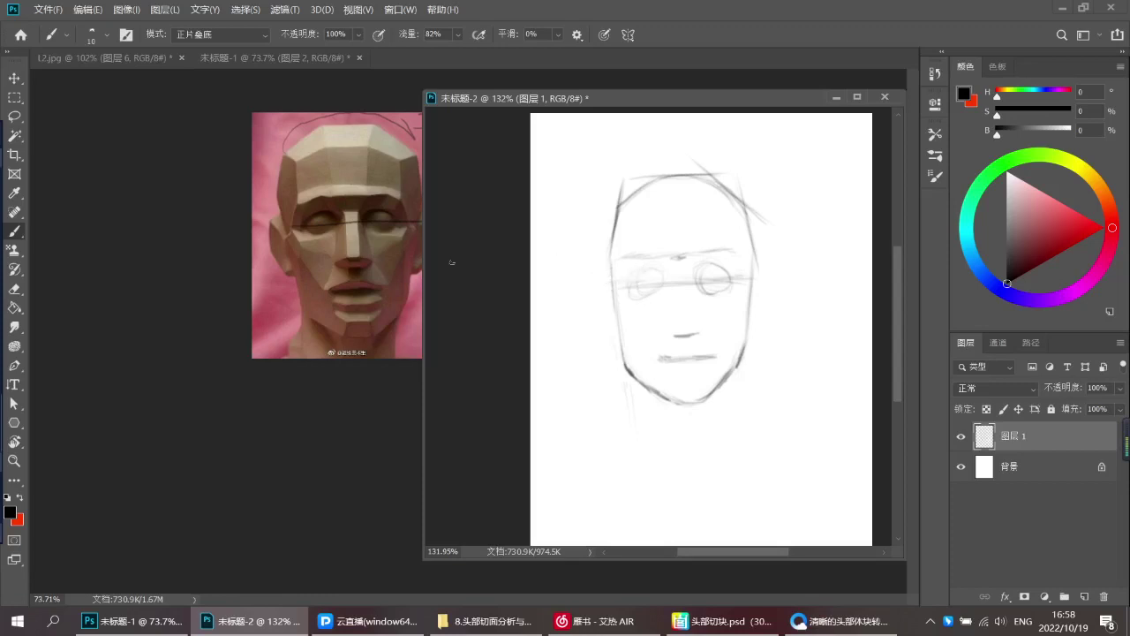
Try marking the top of the left ear on the plaster reference, then undo the mark
{"action": "left_click", "coordinate": [343, 199]}
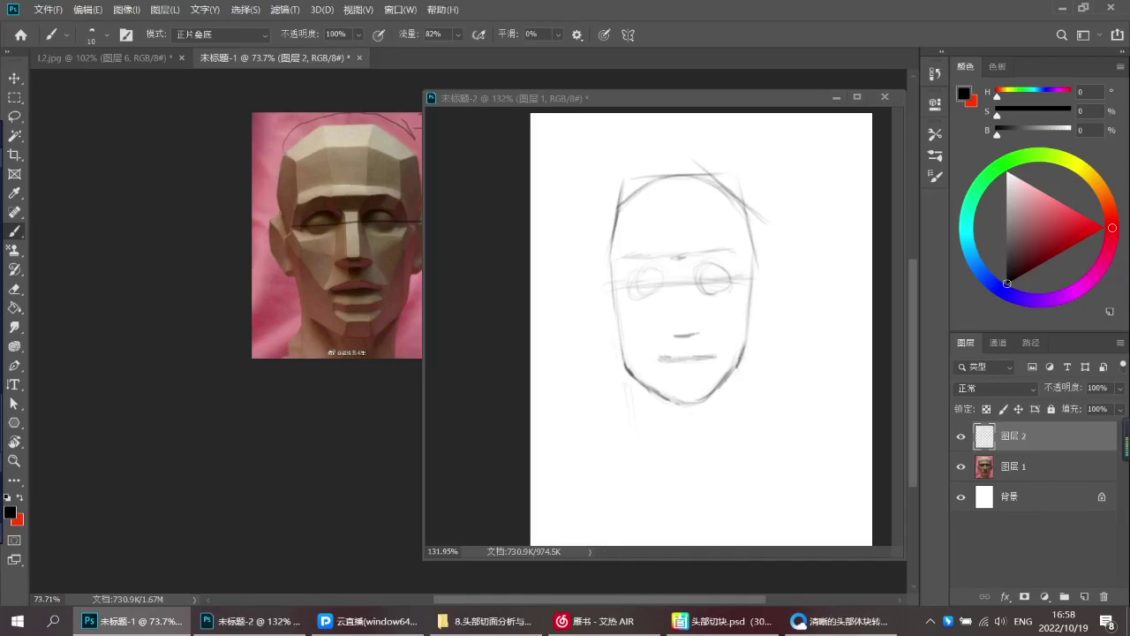
{"action": "left_click_drag", "start_coordinate": [267, 211], "coordinate": [284, 208]}
{"action": "key", "text": "ctrl+z"}
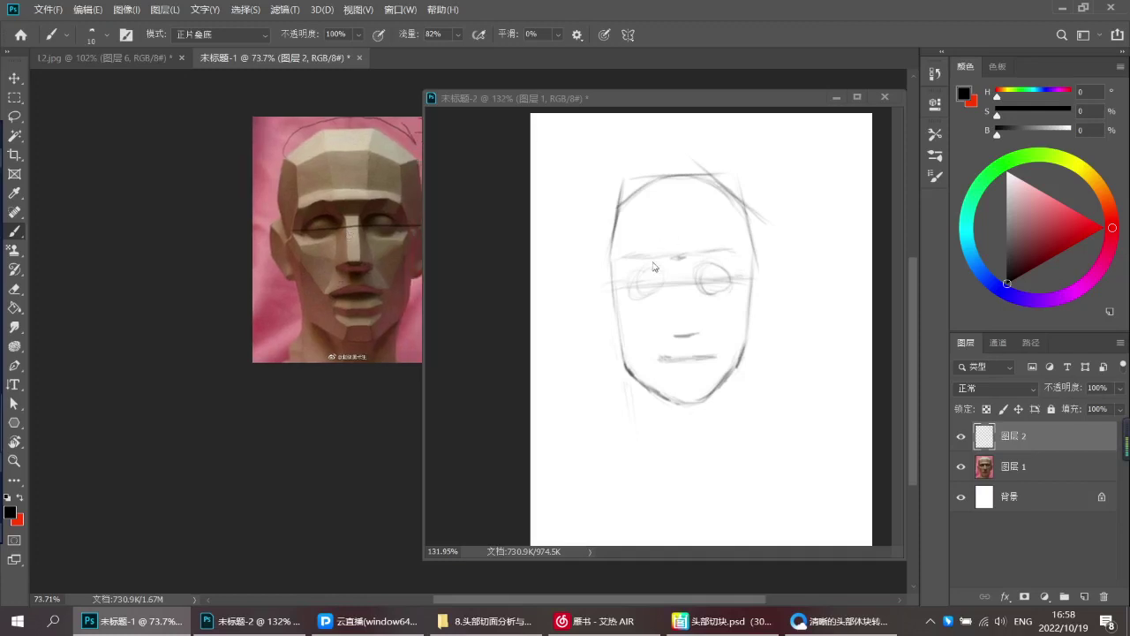
On the new canvas, sketch the outer contour of the ear beside the head's left edge, from the eye line downward
{"action": "left_click", "coordinate": [618, 281]}
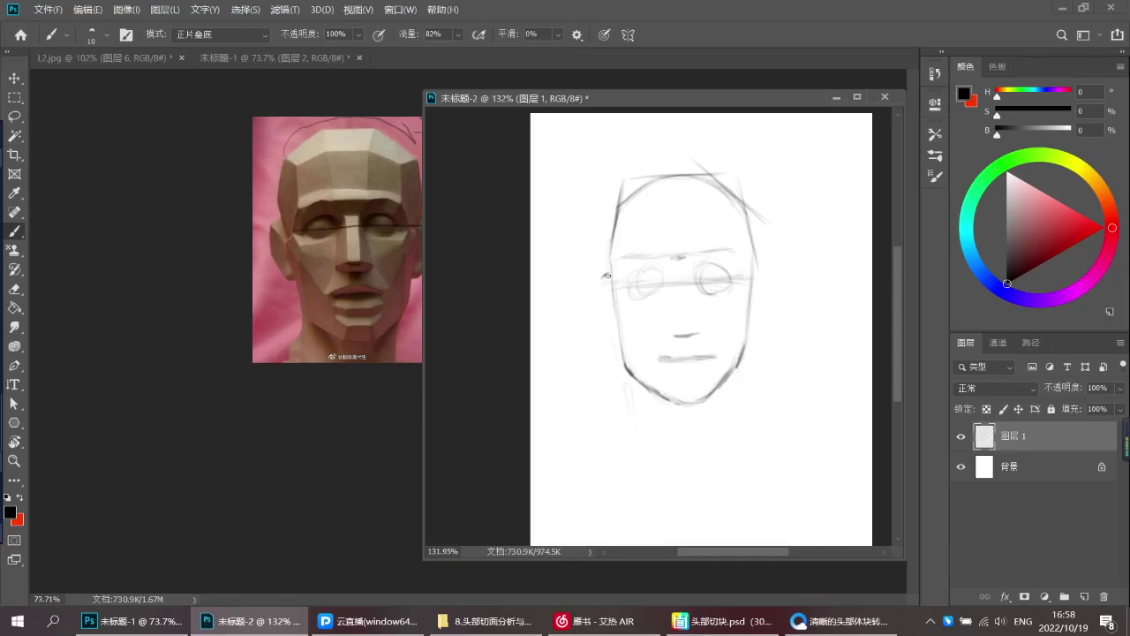
{"action": "left_click_drag", "start_coordinate": [603, 275], "coordinate": [608, 330]}
{"action": "key", "text": "ctrl+z"}
{"action": "key", "text": "e"}
{"action": "key", "text": "b"}
{"action": "left_click_drag", "start_coordinate": [598, 292], "coordinate": [595, 325]}
Move the nose-base mark slightly higher by erasing and redrawing it, and draw a vertical centre line from the brow to the chin
{"action": "key", "text": "e"}
{"action": "left_click_drag", "start_coordinate": [676, 336], "coordinate": [691, 331]}
{"action": "key", "text": "b"}
{"action": "key", "text": "ctrl+z"}
{"action": "left_click_drag", "start_coordinate": [680, 265], "coordinate": [688, 404]}
{"action": "key", "text": "ctrl+z"}
Lasso the mouth line, nudge it slightly upward with Free Transform, and deselect it
{"action": "key", "text": "l"}
{"action": "mouse_move", "coordinate": [666, 355]}
{"action": "left_mouse_down"}
{"action": "mouse_move", "coordinate": [708, 378]}
{"action": "mouse_move", "coordinate": [642, 361]}
{"action": "left_mouse_up"}
{"action": "key", "text": "ctrl+t"}
{"action": "left_click_drag", "start_coordinate": [722, 364], "coordinate": [713, 356]}
{"action": "key", "text": "Up"}
{"action": "key", "text": "Up"}
{"action": "key", "text": "Up"}
{"action": "key", "text": "Up"}
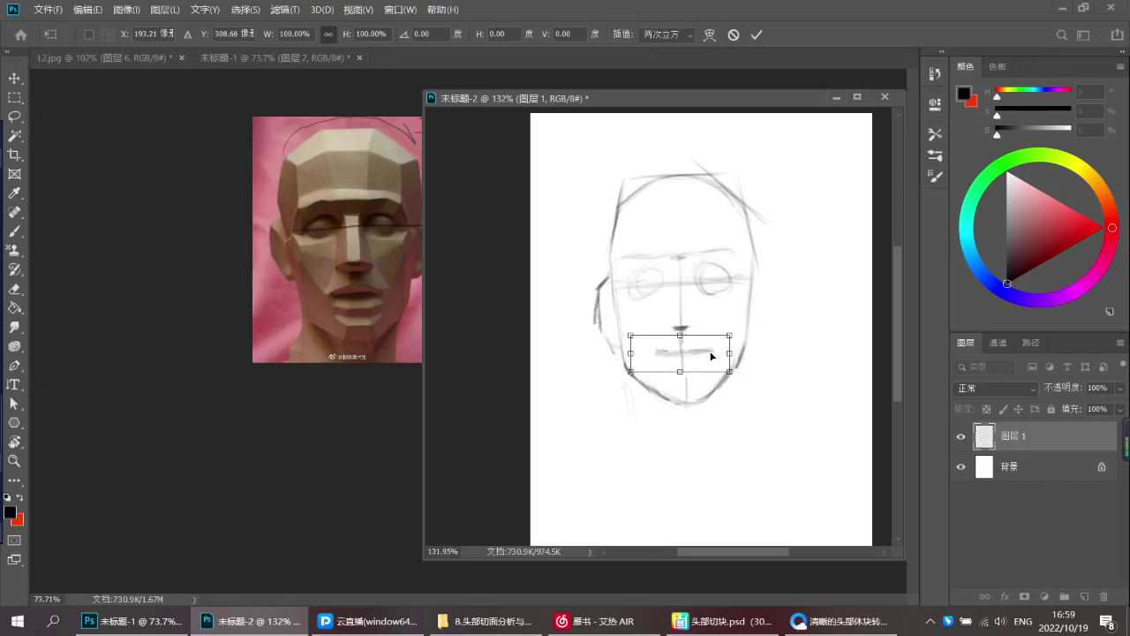
{"action": "key", "text": "Down"}
{"action": "key", "text": "Return"}
{"action": "key", "text": "ctrl+d"}
Finish the lower part of the left ear and sketch a matching ear on the right side of the head
{"action": "mouse_move", "coordinate": [621, 338]}
{"action": "left_mouse_down"}
{"action": "mouse_move", "coordinate": [606, 328]}
{"action": "mouse_move", "coordinate": [593, 342]}
{"action": "left_mouse_up"}
{"action": "key", "text": "e"}
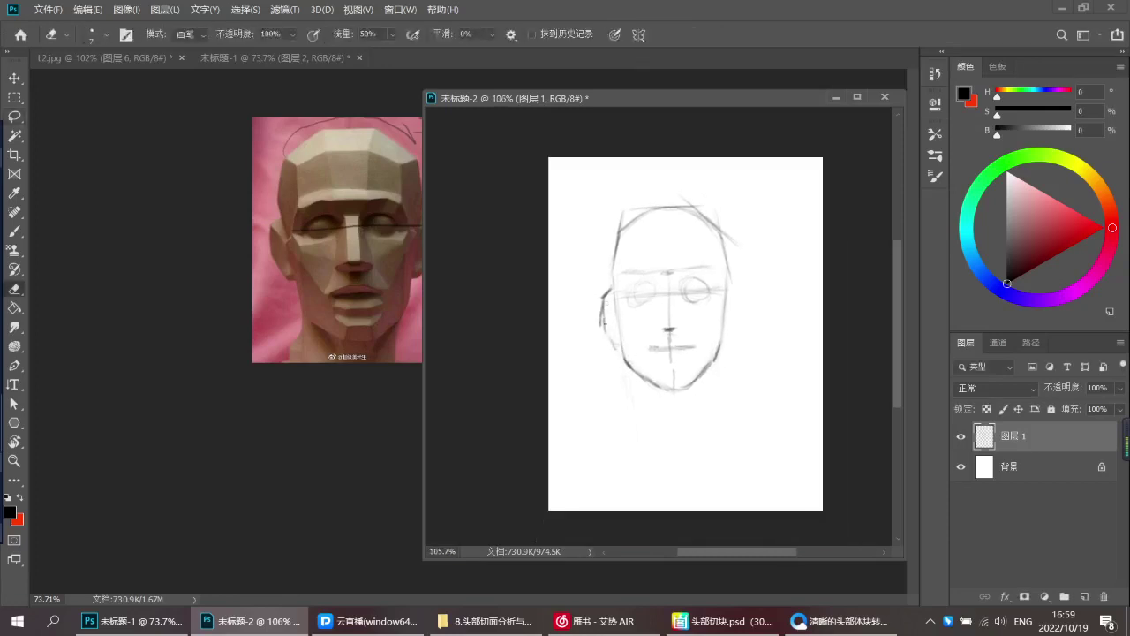
{"action": "key", "text": "b"}
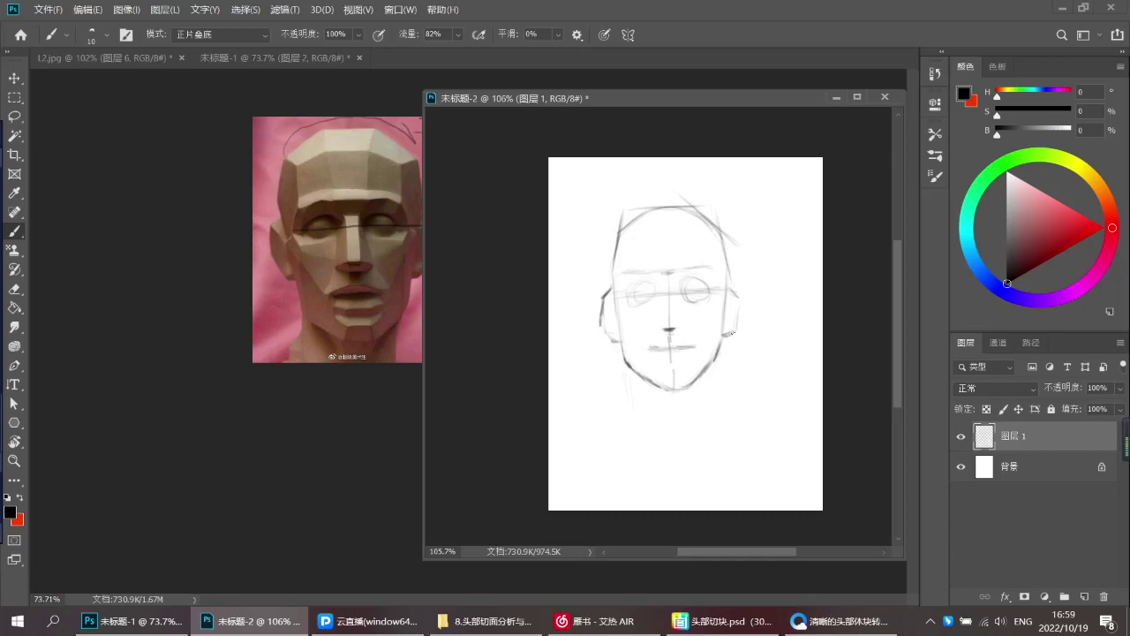
{"action": "key", "text": "ctrl+space"}
{"action": "left_click_drag", "start_coordinate": [683, 285], "coordinate": [663, 275]}
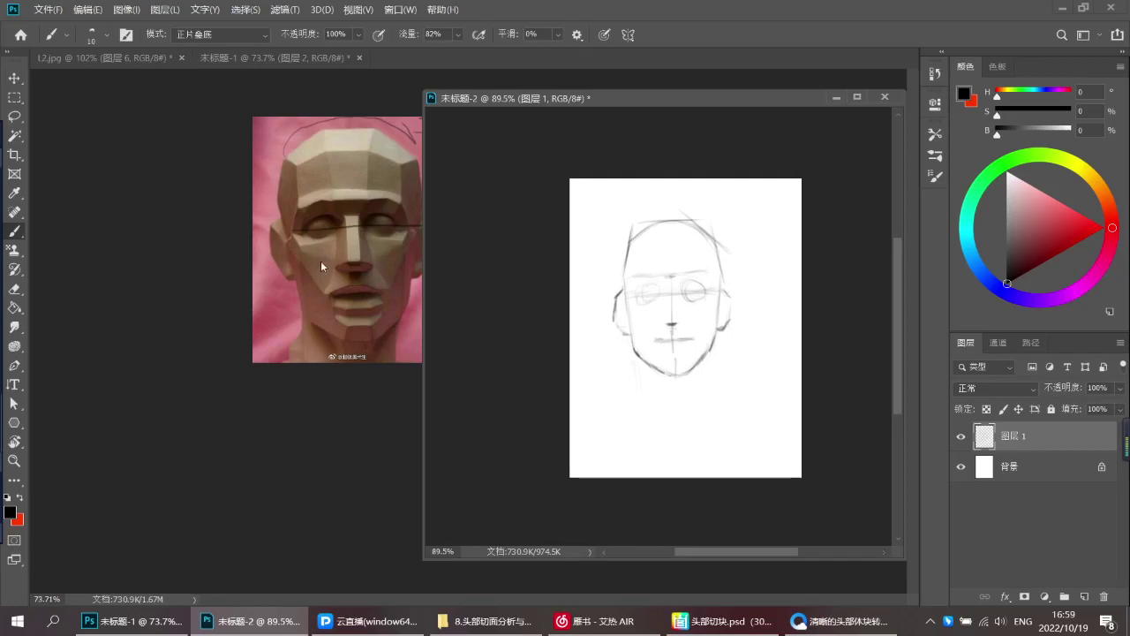
{"action": "mouse_move", "coordinate": [637, 330]}
{"action": "left_mouse_down"}
{"action": "mouse_move", "coordinate": [651, 355]}
{"action": "mouse_move", "coordinate": [638, 361]}
{"action": "mouse_move", "coordinate": [640, 351]}
{"action": "left_mouse_up"}
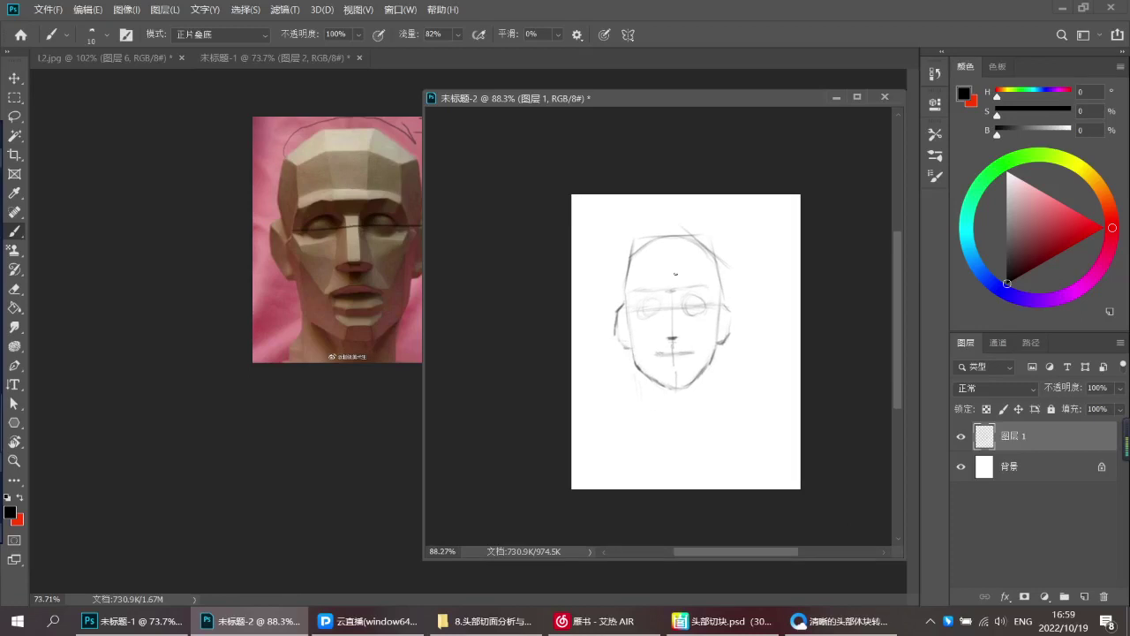
Distort the whole head sketch with Free Transform so the skull widens at the top and the jaw tapers
{"action": "key", "text": "ctrl+1"}
{"action": "key", "text": "ctrl+t"}
{"action": "left_click_drag", "start_coordinate": [613, 216], "coordinate": [595, 213]}
{"action": "left_click_drag", "start_coordinate": [745, 210], "coordinate": [751, 213]}
{"action": "left_click_drag", "start_coordinate": [609, 436], "coordinate": [614, 433]}
{"action": "mouse_move", "coordinate": [746, 436]}
{"action": "left_mouse_down"}
{"action": "mouse_move", "coordinate": [674, 423]}
{"action": "mouse_move", "coordinate": [732, 433]}
{"action": "left_mouse_up"}
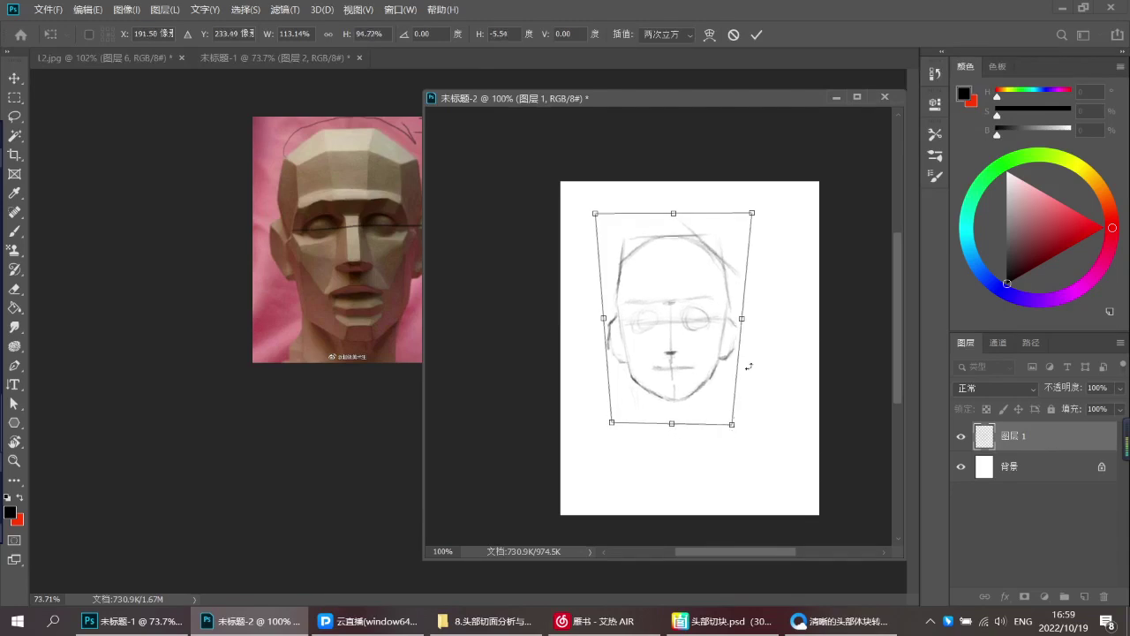
{"action": "left_click_drag", "start_coordinate": [757, 214], "coordinate": [760, 217]}
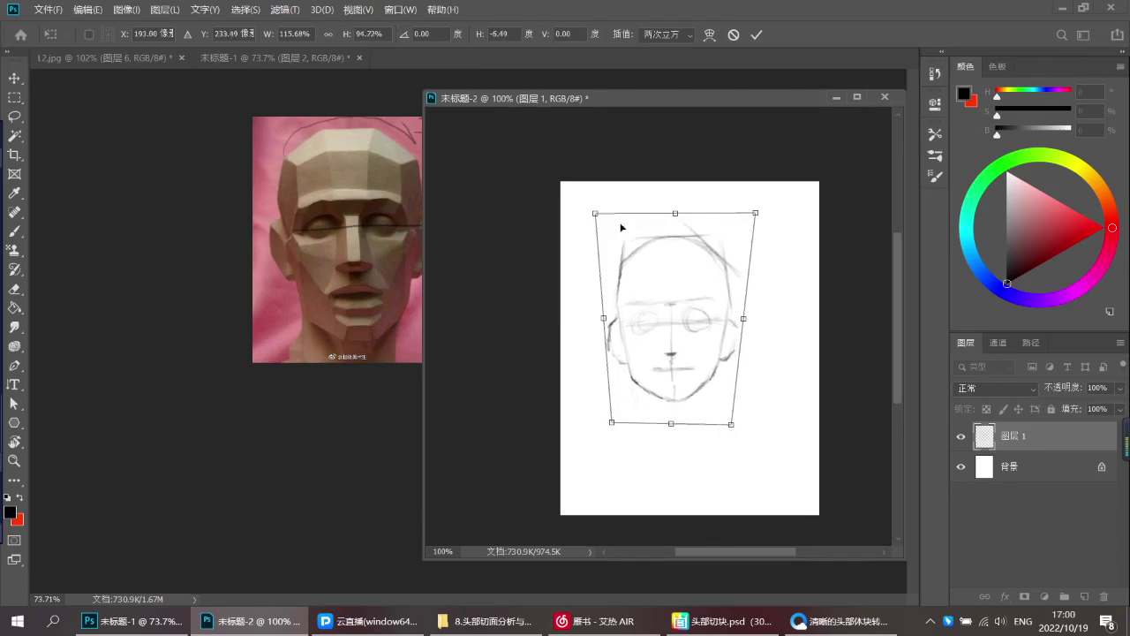
{"action": "left_click_drag", "start_coordinate": [596, 216], "coordinate": [589, 215]}
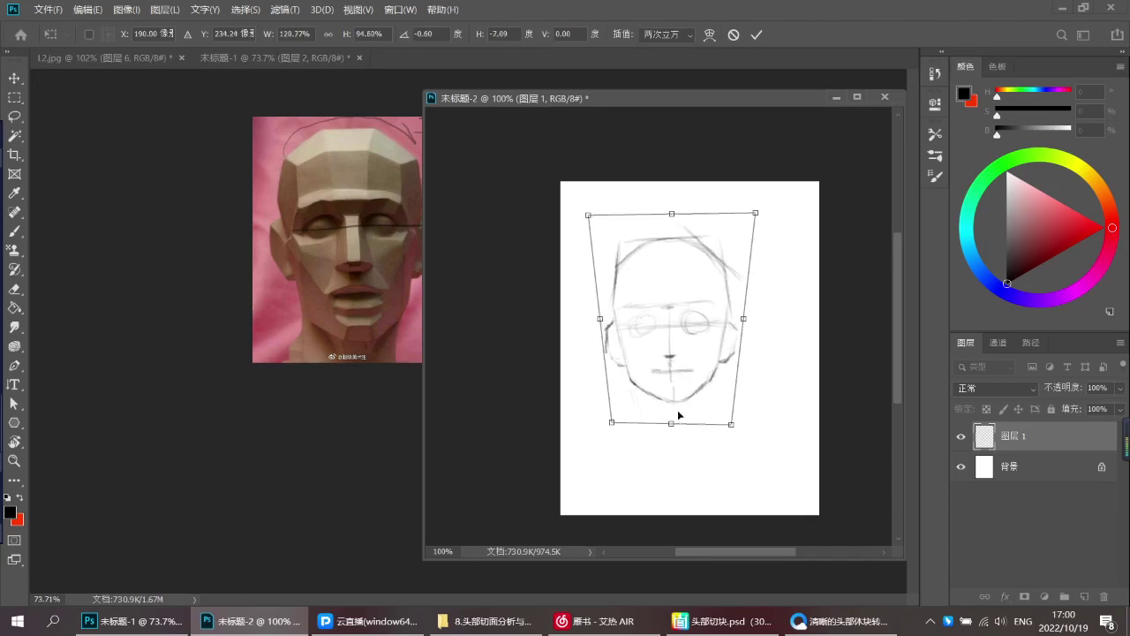
{"action": "left_click_drag", "start_coordinate": [671, 429], "coordinate": [671, 433]}
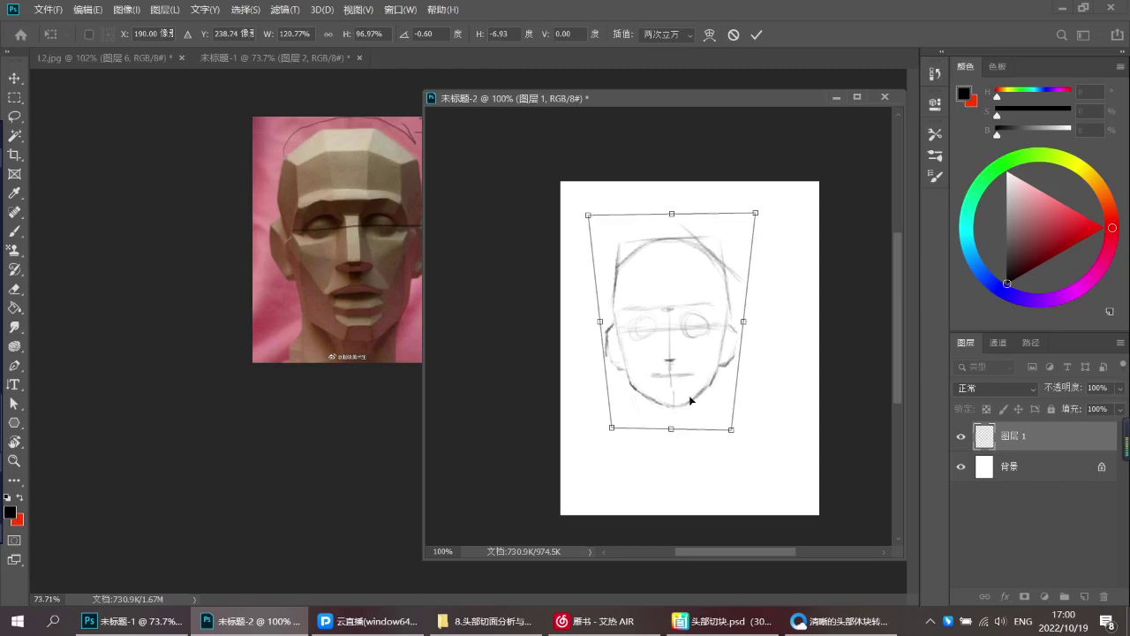
{"action": "key", "text": "Return"}
Narrow the head sketch horizontally to 95.55% with Free Transform, keeping its full height
{"action": "left_click", "coordinate": [659, 389], "text": "ctrl"}
{"action": "left_click", "coordinate": [640, 339]}
{"action": "key", "text": "Return"}
{"action": "left_click", "coordinate": [1009, 445]}
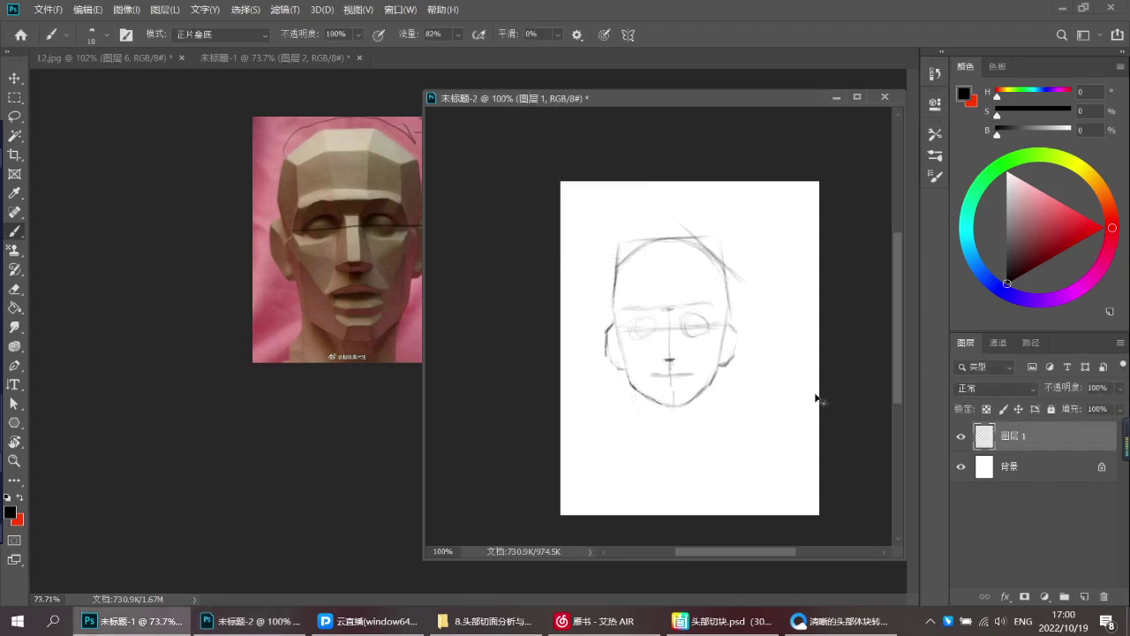
{"action": "key", "text": "ctrl+t"}
{"action": "left_click_drag", "start_coordinate": [604, 322], "coordinate": [609, 321]}
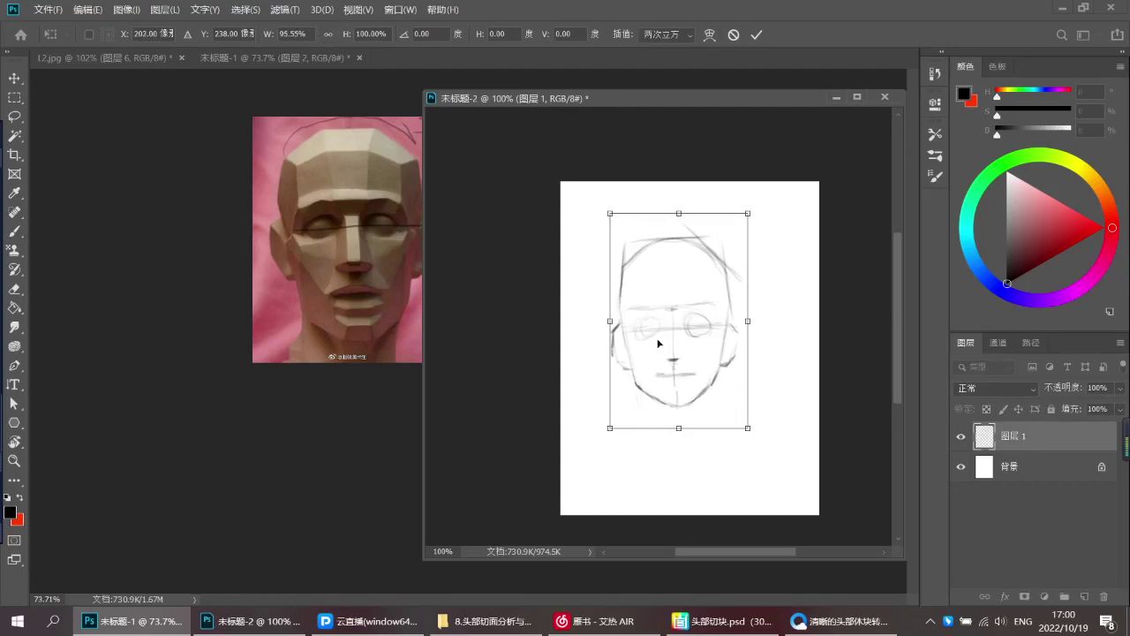
{"action": "key", "text": "Return"}
{"action": "key", "text": "b"}
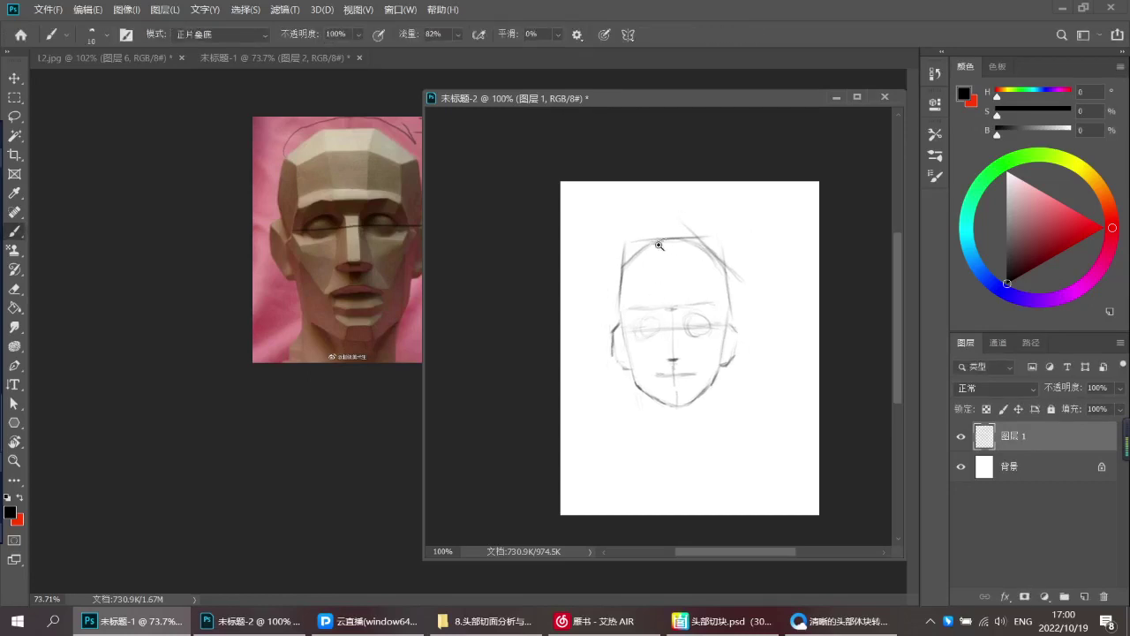
Erase the stray construction lines around the skull and sharpen its outline into angular segments
{"action": "scroll", "coordinate": [661, 246], "scroll_direction": "up", "scroll_amount": 1}
{"action": "key", "text": "e"}
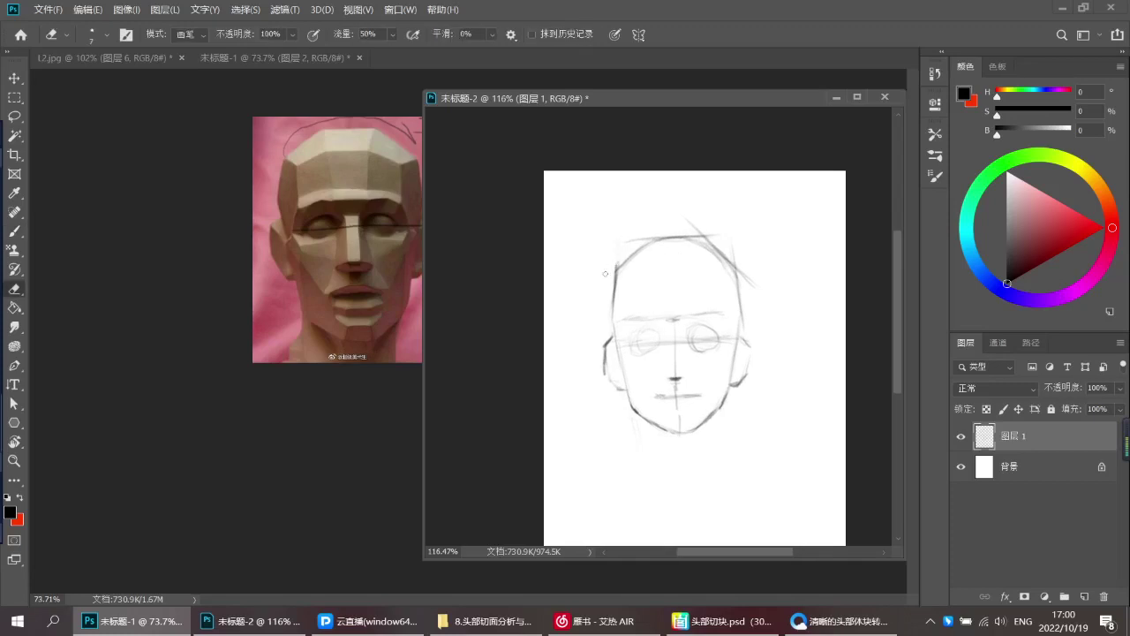
{"action": "scroll", "coordinate": [645, 242], "scroll_direction": "up", "scroll_amount": 1}
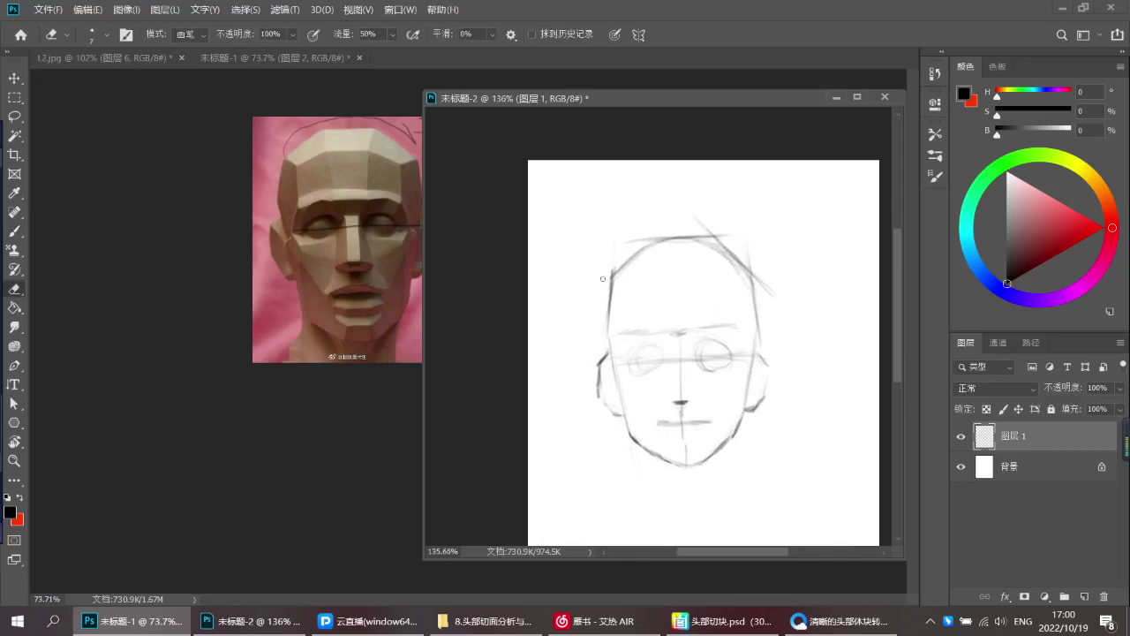
{"action": "scroll", "coordinate": [622, 289], "scroll_direction": "down", "scroll_amount": 1}
{"action": "mouse_move", "coordinate": [630, 278]}
{"action": "left_mouse_down"}
{"action": "mouse_move", "coordinate": [633, 245]}
{"action": "mouse_move", "coordinate": [626, 274]}
{"action": "mouse_move", "coordinate": [634, 246]}
{"action": "mouse_move", "coordinate": [642, 277]}
{"action": "left_mouse_up"}
{"action": "scroll", "coordinate": [616, 257], "scroll_direction": "down", "scroll_amount": 1}
{"action": "scroll", "coordinate": [643, 264], "scroll_direction": "down", "scroll_amount": 1}
{"action": "scroll", "coordinate": [643, 267], "scroll_direction": "up", "scroll_amount": 1}
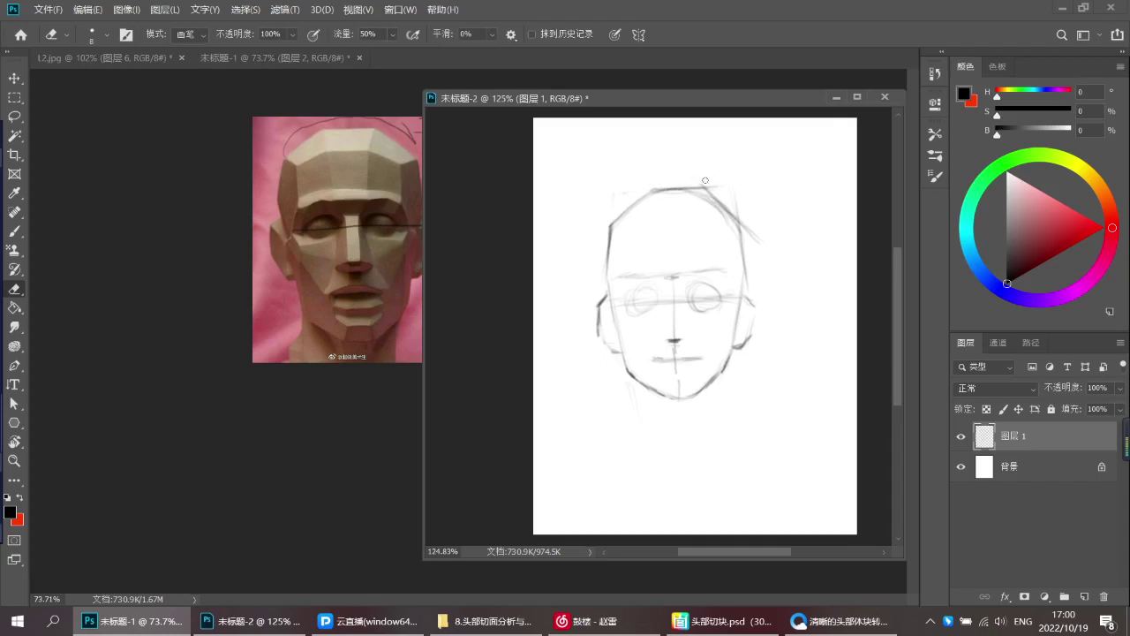
{"action": "left_click_drag", "start_coordinate": [704, 179], "coordinate": [768, 254]}
{"action": "mouse_move", "coordinate": [690, 285]}
{"action": "left_mouse_down"}
{"action": "mouse_move", "coordinate": [676, 274]}
{"action": "mouse_move", "coordinate": [694, 285]}
{"action": "left_mouse_up"}
{"action": "mouse_move", "coordinate": [662, 324]}
{"action": "left_mouse_down"}
{"action": "mouse_move", "coordinate": [671, 344]}
{"action": "mouse_move", "coordinate": [689, 331]}
{"action": "left_mouse_up"}
Draw the inner edge of the cranium's top planes, with short lines joining it to the skull's corners
{"action": "key", "text": "b"}
{"action": "left_click_drag", "start_coordinate": [652, 285], "coordinate": [633, 273]}
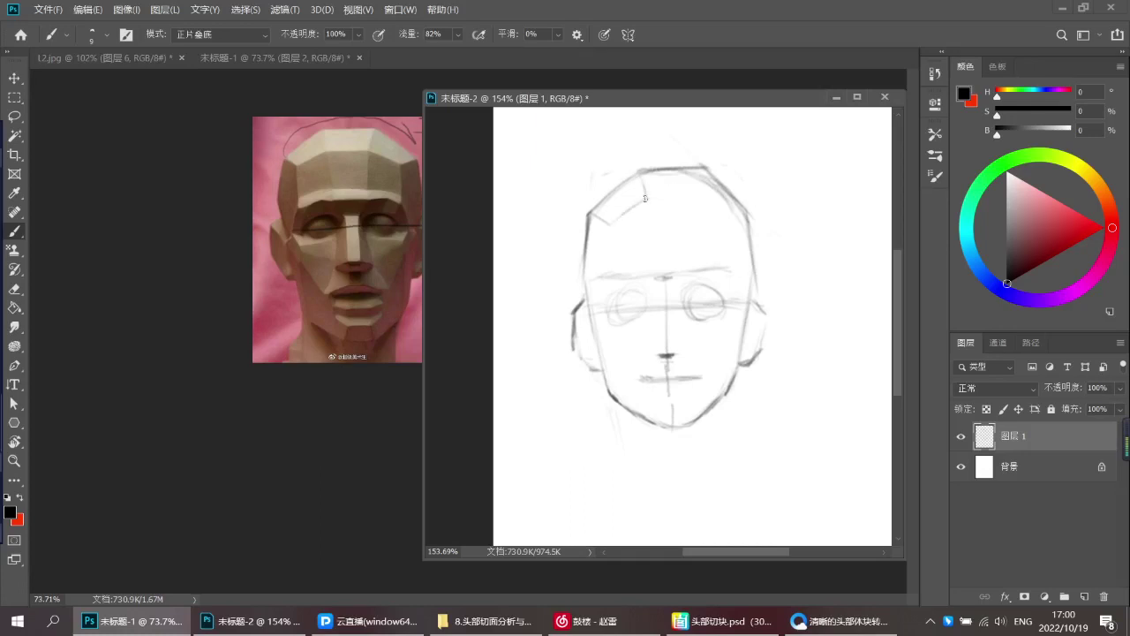
{"action": "left_click_drag", "start_coordinate": [650, 197], "coordinate": [691, 196]}
{"action": "left_click_drag", "start_coordinate": [608, 251], "coordinate": [628, 232]}
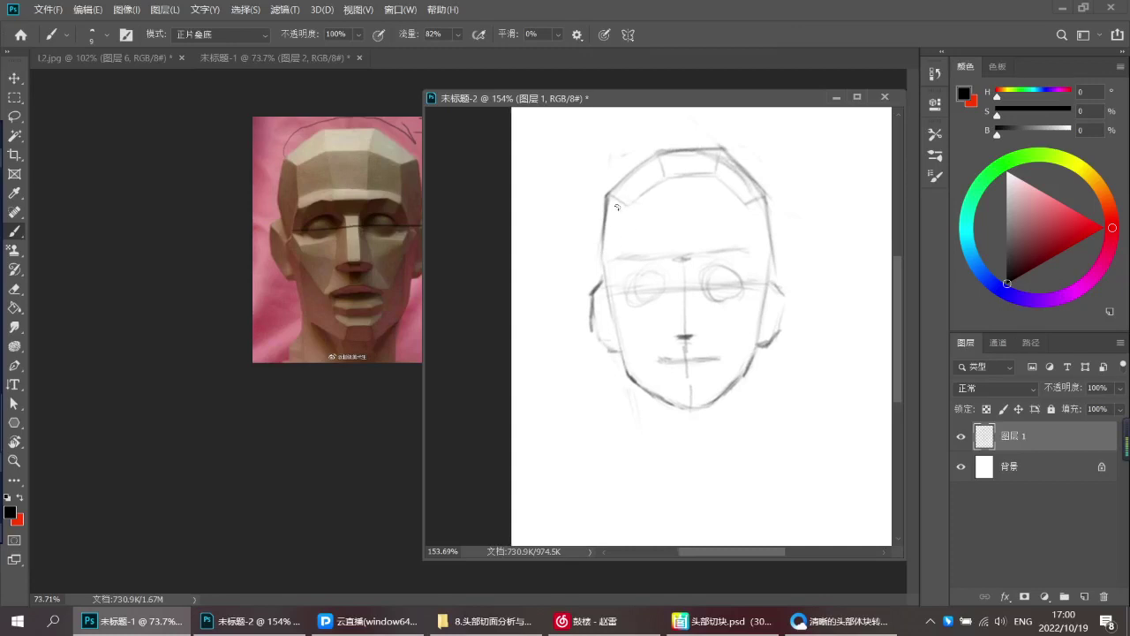
Draw the vertical side edges of the forehead plane on both sides, down to the brow line
{"action": "key", "text": "ctrl+z"}
{"action": "left_click_drag", "start_coordinate": [621, 214], "coordinate": [621, 256]}
{"action": "key", "text": "ctrl+z"}
{"action": "left_click_drag", "start_coordinate": [620, 214], "coordinate": [622, 248]}
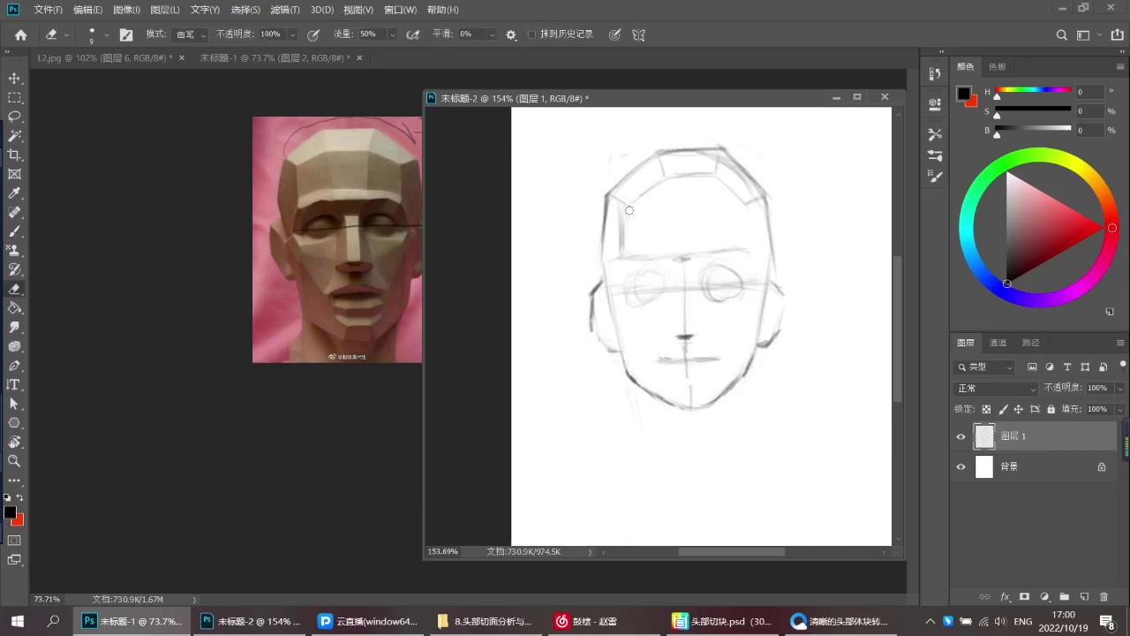
{"action": "left_click_drag", "start_coordinate": [623, 213], "coordinate": [624, 255]}
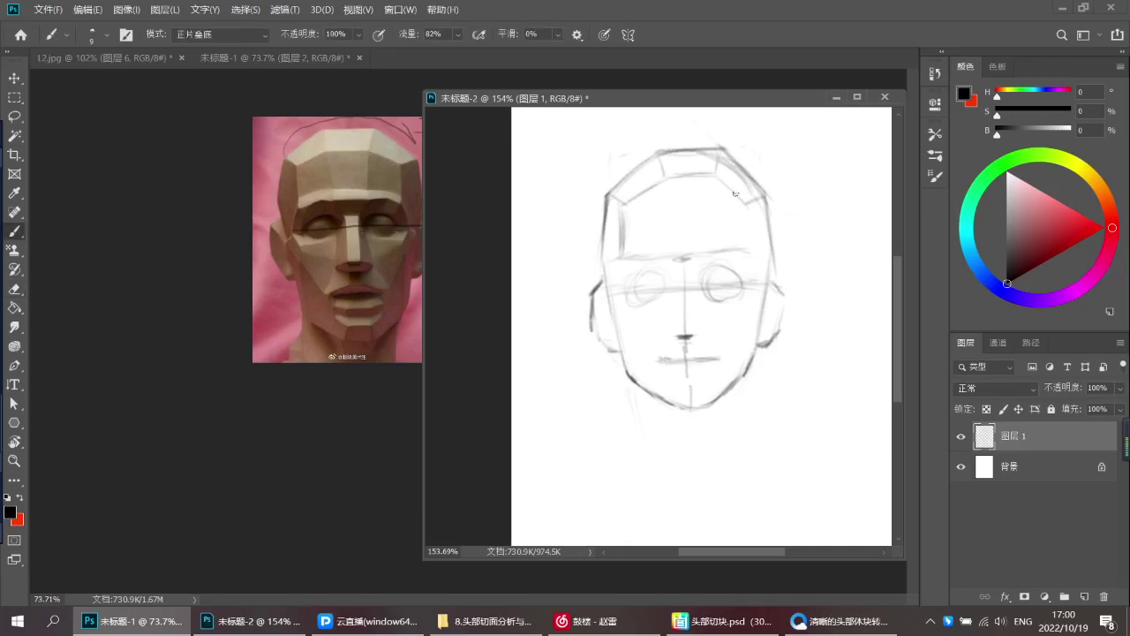
{"action": "key", "text": "ctrl+z"}
{"action": "mouse_move", "coordinate": [752, 209]}
{"action": "left_mouse_down"}
{"action": "mouse_move", "coordinate": [763, 251]}
{"action": "mouse_move", "coordinate": [749, 251]}
{"action": "left_mouse_up"}
{"action": "left_click_drag", "start_coordinate": [629, 307], "coordinate": [661, 270]}
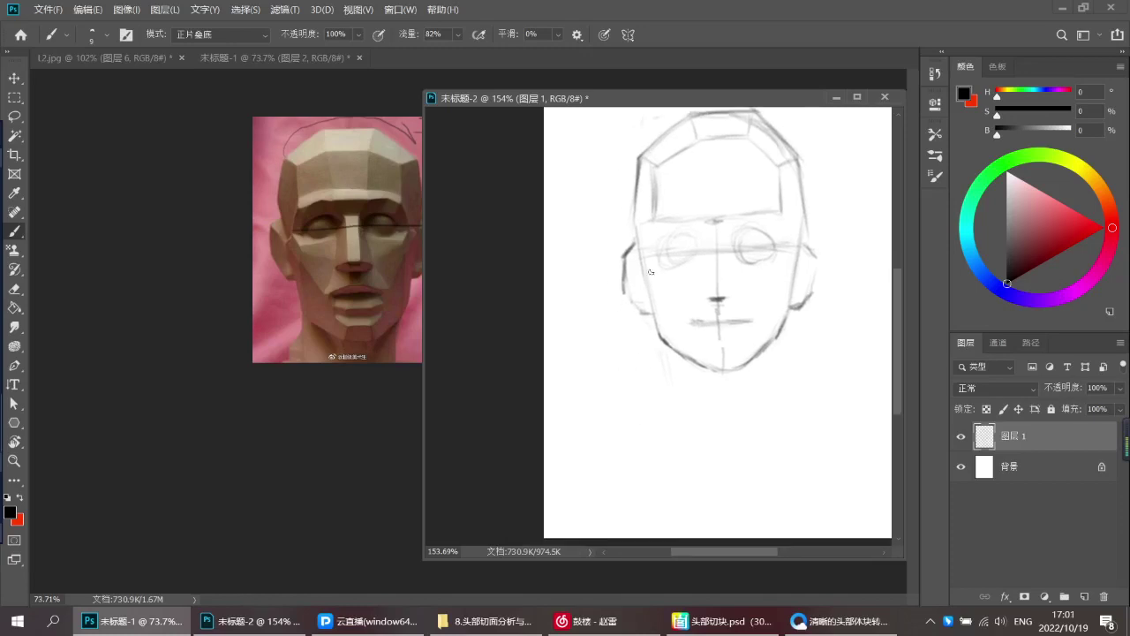
Draw the cheek plane edges on both sides, running from the cheekbones diagonally down to the chin
{"action": "left_click_drag", "start_coordinate": [646, 261], "coordinate": [663, 280]}
{"action": "left_click_drag", "start_coordinate": [675, 295], "coordinate": [713, 362]}
{"action": "left_click_drag", "start_coordinate": [763, 299], "coordinate": [747, 348]}
{"action": "key", "text": "ctrl+z"}
{"action": "left_click_drag", "start_coordinate": [767, 282], "coordinate": [749, 362]}
{"action": "left_click_drag", "start_coordinate": [745, 310], "coordinate": [727, 289]}
{"action": "left_click_drag", "start_coordinate": [727, 288], "coordinate": [736, 305]}
Draw the arched upper edge of the brow ridge across the forehead, between its two side edges
{"action": "mouse_move", "coordinate": [712, 239]}
{"action": "left_mouse_down"}
{"action": "mouse_move", "coordinate": [722, 242]}
{"action": "mouse_move", "coordinate": [686, 250]}
{"action": "left_mouse_up"}
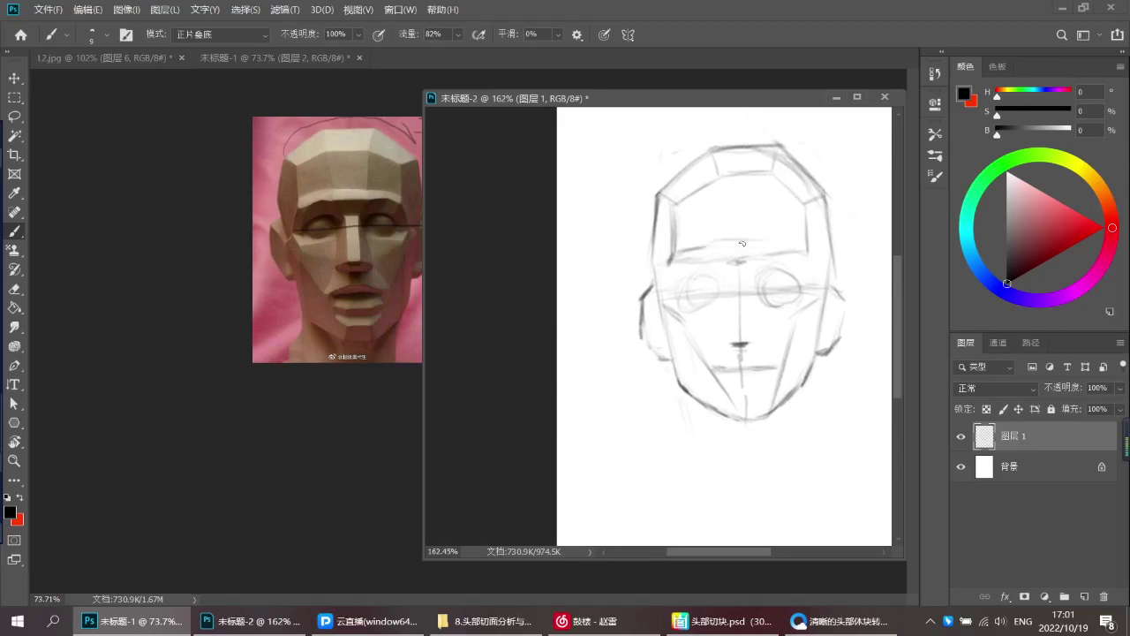
{"action": "key", "text": "ctrl+z"}
{"action": "mouse_move", "coordinate": [678, 245]}
{"action": "left_mouse_down"}
{"action": "mouse_move", "coordinate": [707, 235]}
{"action": "mouse_move", "coordinate": [770, 226]}
{"action": "mouse_move", "coordinate": [716, 231]}
{"action": "mouse_move", "coordinate": [780, 234]}
{"action": "mouse_move", "coordinate": [801, 248]}
{"action": "mouse_move", "coordinate": [769, 237]}
{"action": "mouse_move", "coordinate": [802, 249]}
{"action": "left_mouse_up"}
{"action": "key", "text": "e"}
{"action": "key", "text": "b"}
{"action": "key", "text": "ctrl+z"}
{"action": "key", "text": "ctrl+z"}
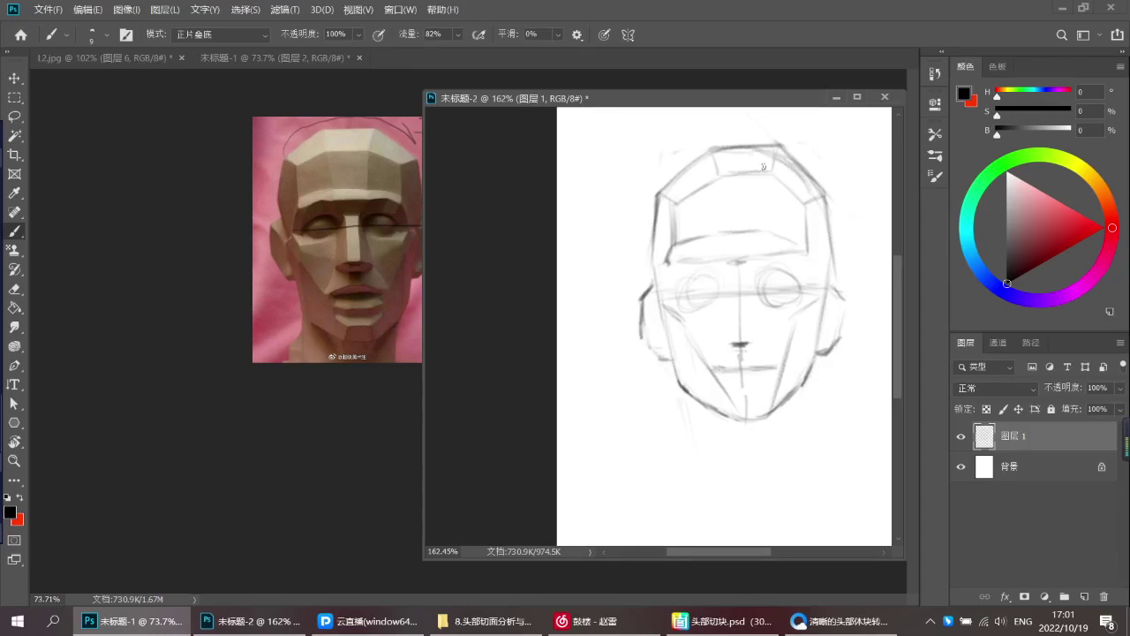
Erase and redraw the horizontal line separating the forehead from the skull's top plane
{"action": "scroll", "coordinate": [764, 187], "scroll_direction": "down", "scroll_amount": 1}
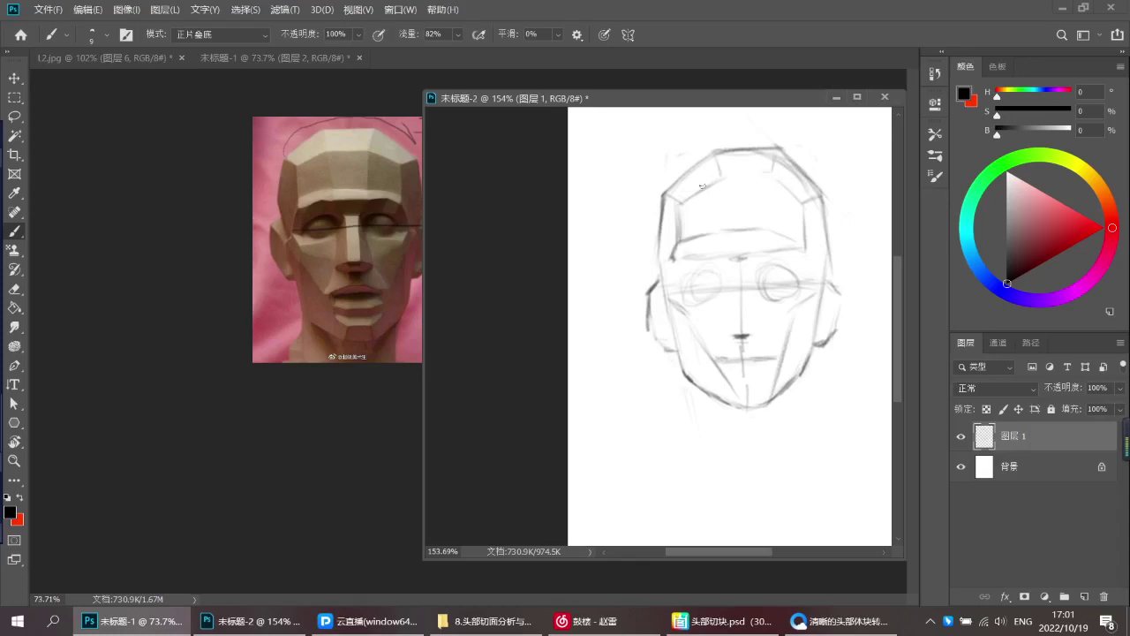
{"action": "key", "text": "e"}
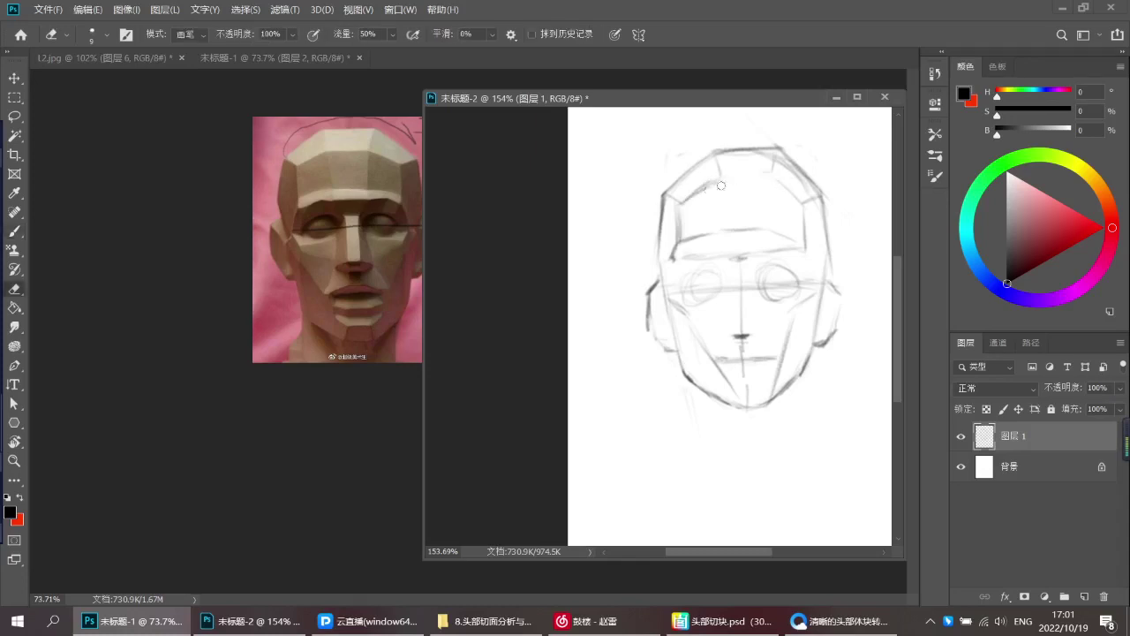
{"action": "key", "text": "b"}
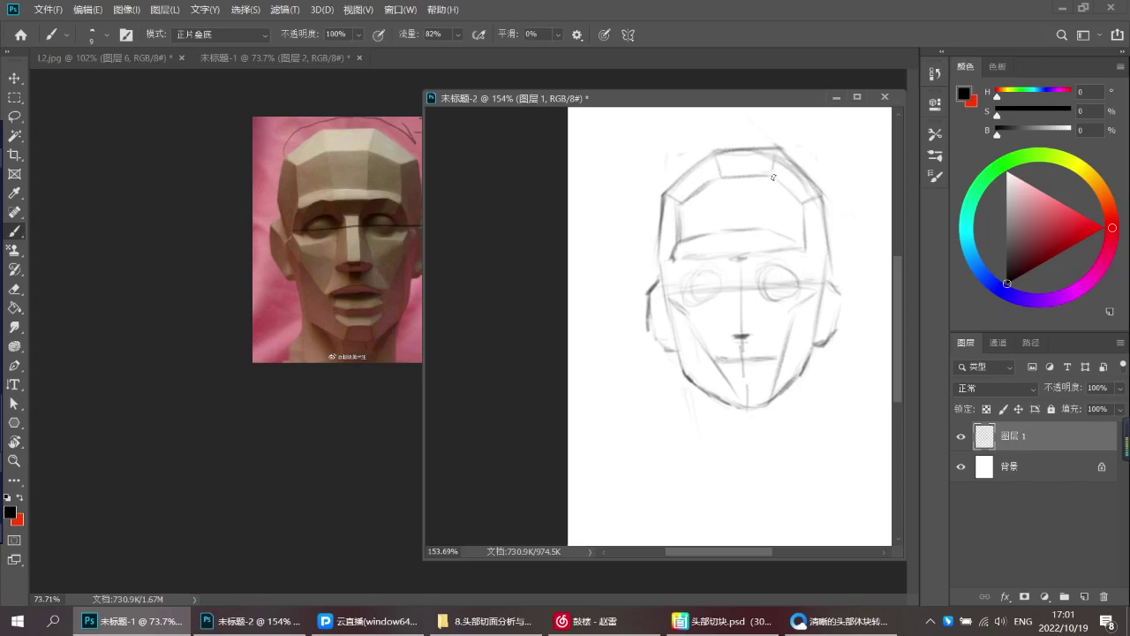
Draw two vertical lines dividing the forehead into a central plane and two side planes
{"action": "mouse_move", "coordinate": [735, 208]}
{"action": "left_mouse_down"}
{"action": "mouse_move", "coordinate": [712, 207]}
{"action": "mouse_move", "coordinate": [737, 217]}
{"action": "left_mouse_up"}
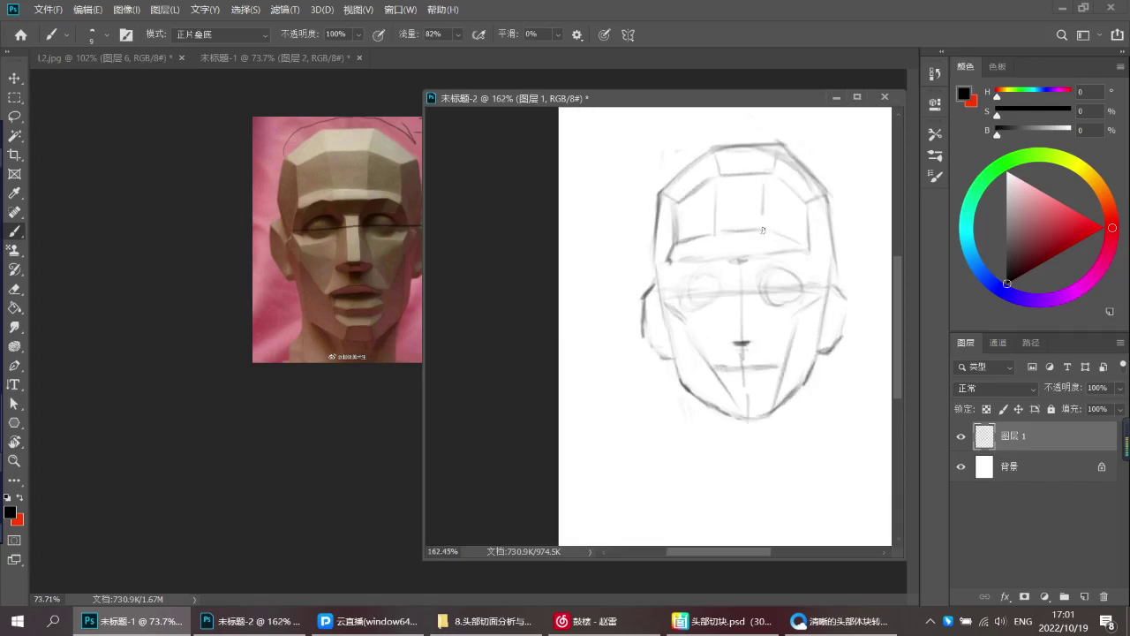
{"action": "left_click_drag", "start_coordinate": [769, 179], "coordinate": [764, 230]}
{"action": "mouse_move", "coordinate": [724, 185]}
{"action": "left_mouse_down"}
{"action": "mouse_move", "coordinate": [724, 235]}
{"action": "mouse_move", "coordinate": [804, 239]}
{"action": "left_mouse_up"}
{"action": "key", "text": "e"}
{"action": "key", "text": "b"}
{"action": "key", "text": "ctrl+z"}
Soften the plane lines across the skull and forehead with a smaller Smudge brush
{"action": "scroll", "coordinate": [778, 220], "scroll_direction": "down", "scroll_amount": 2}
{"action": "key", "text": "r"}
{"action": "key", "text": "bracketleft"}
{"action": "key", "text": "bracketleft"}
{"action": "key", "text": "bracketleft"}
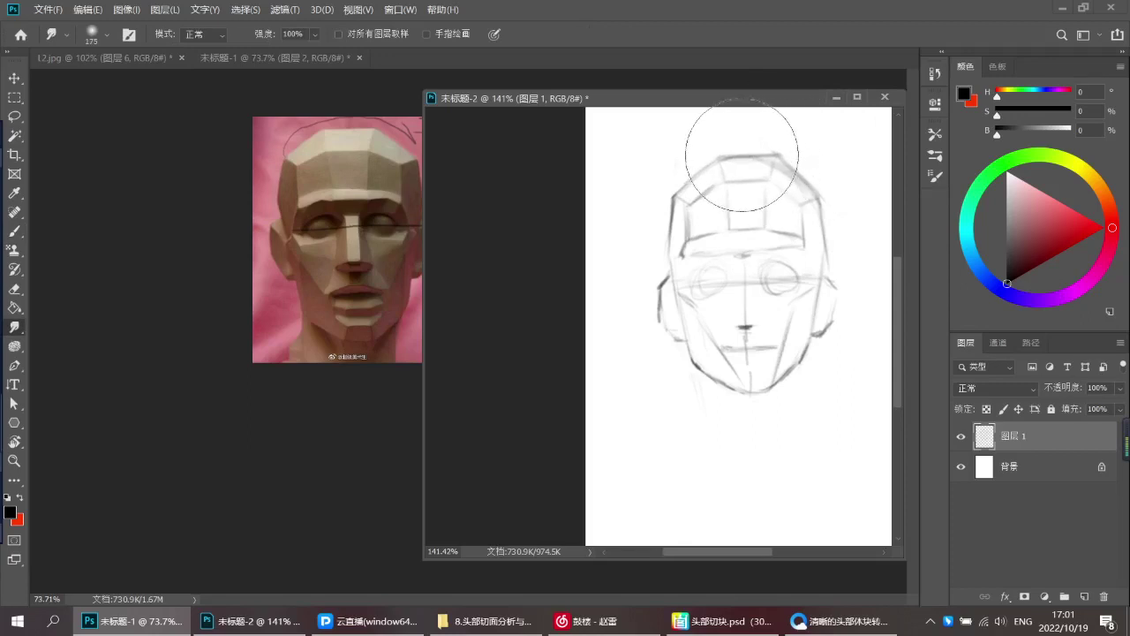
{"action": "key", "text": "bracketleft"}
{"action": "key", "text": "bracketleft"}
{"action": "key", "text": "bracketleft"}
{"action": "key", "text": "bracketleft"}
{"action": "left_click_drag", "start_coordinate": [751, 164], "coordinate": [695, 193]}
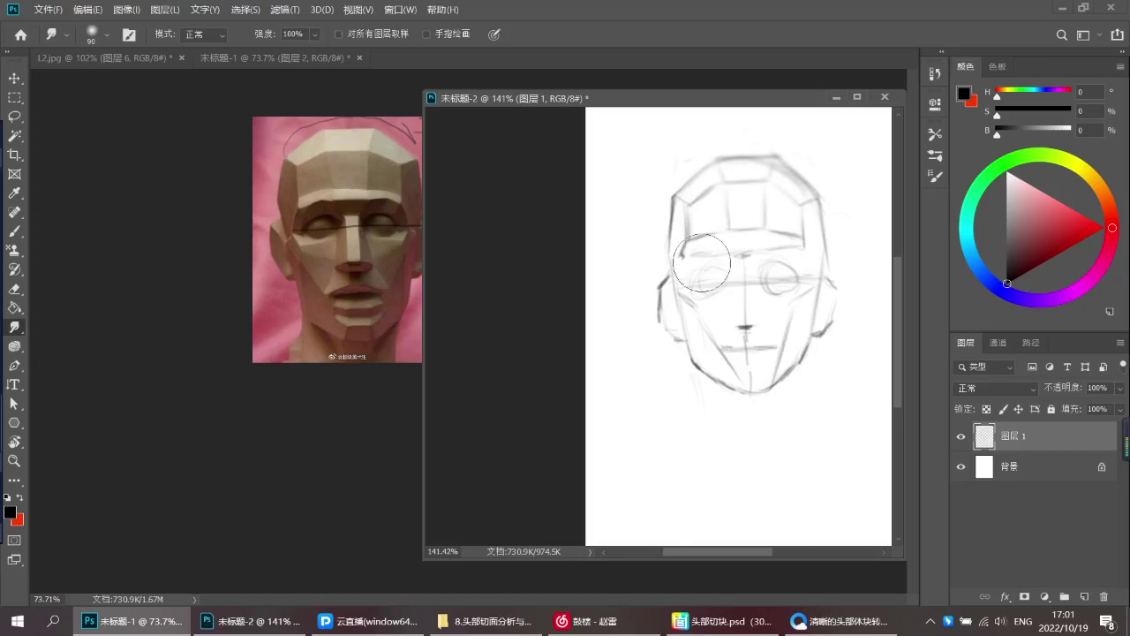
Darken the lower edge of the brow ridge and angle its ends down toward the outer eye corners
{"action": "key", "text": "b"}
{"action": "scroll", "coordinate": [664, 249], "scroll_direction": "up", "scroll_amount": 3}
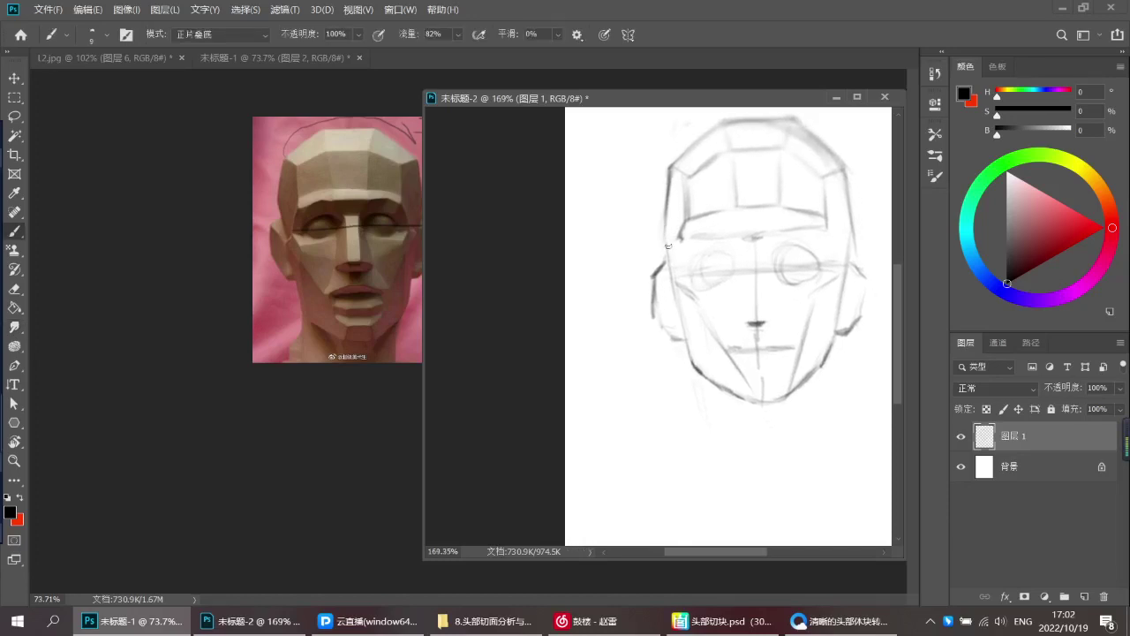
{"action": "scroll", "coordinate": [670, 263], "scroll_direction": "up", "scroll_amount": 3}
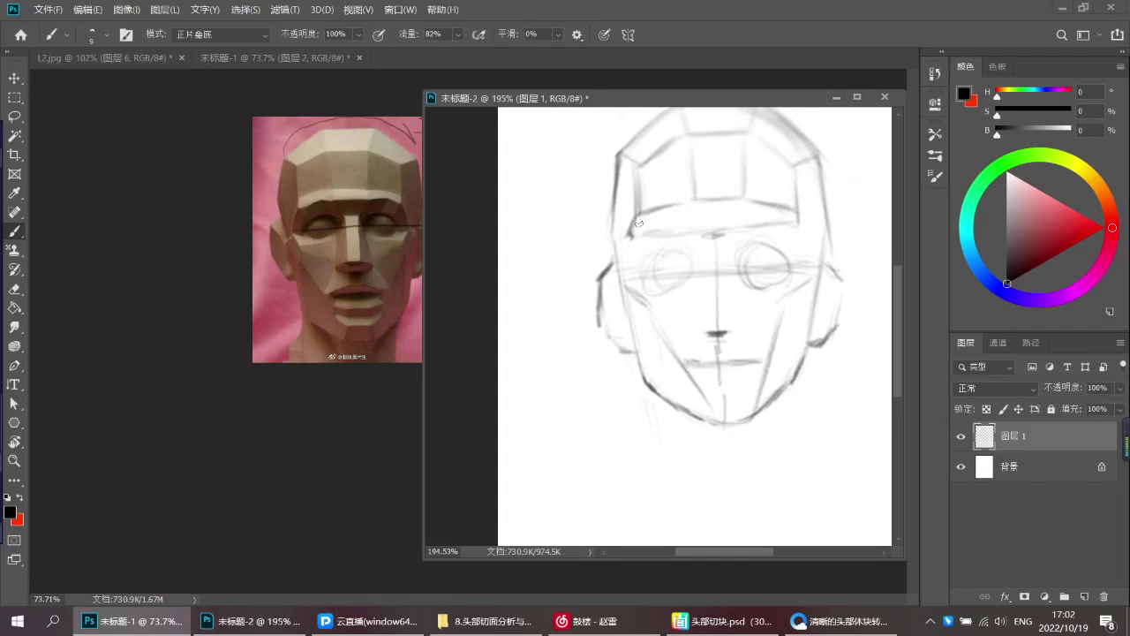
{"action": "left_click_drag", "start_coordinate": [641, 234], "coordinate": [689, 230]}
{"action": "left_click_drag", "start_coordinate": [690, 231], "coordinate": [784, 220]}
{"action": "key", "text": "ctrl+z"}
{"action": "left_click_drag", "start_coordinate": [771, 223], "coordinate": [793, 227]}
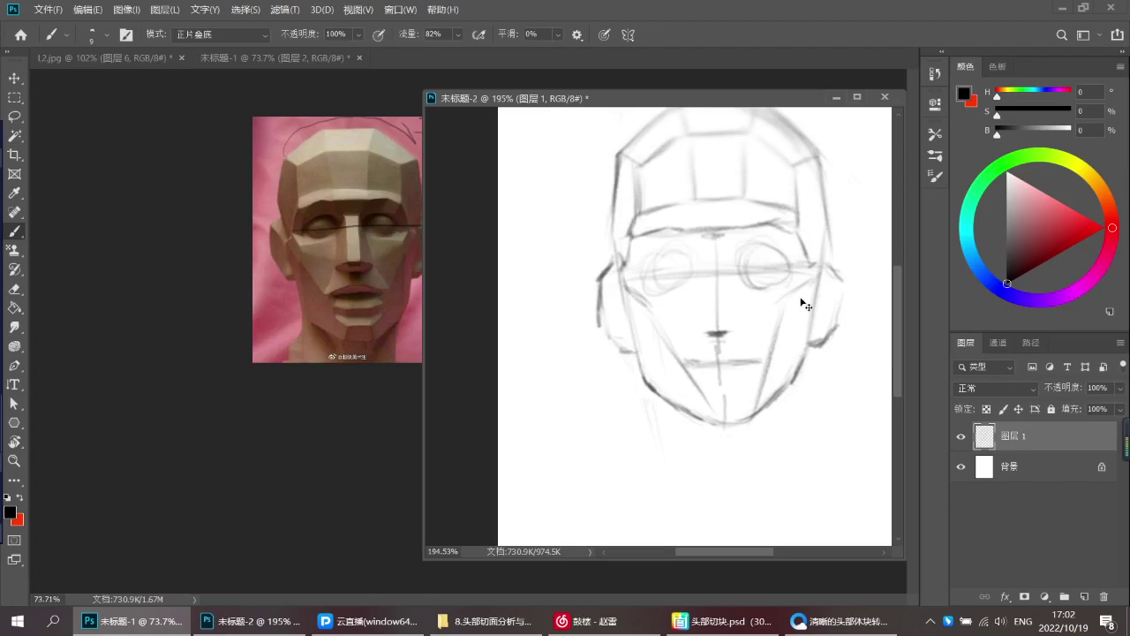
Darken the left temple outline down to the top of the ear and trim it with the Eraser
{"action": "scroll", "coordinate": [786, 309], "scroll_direction": "down", "scroll_amount": 3}
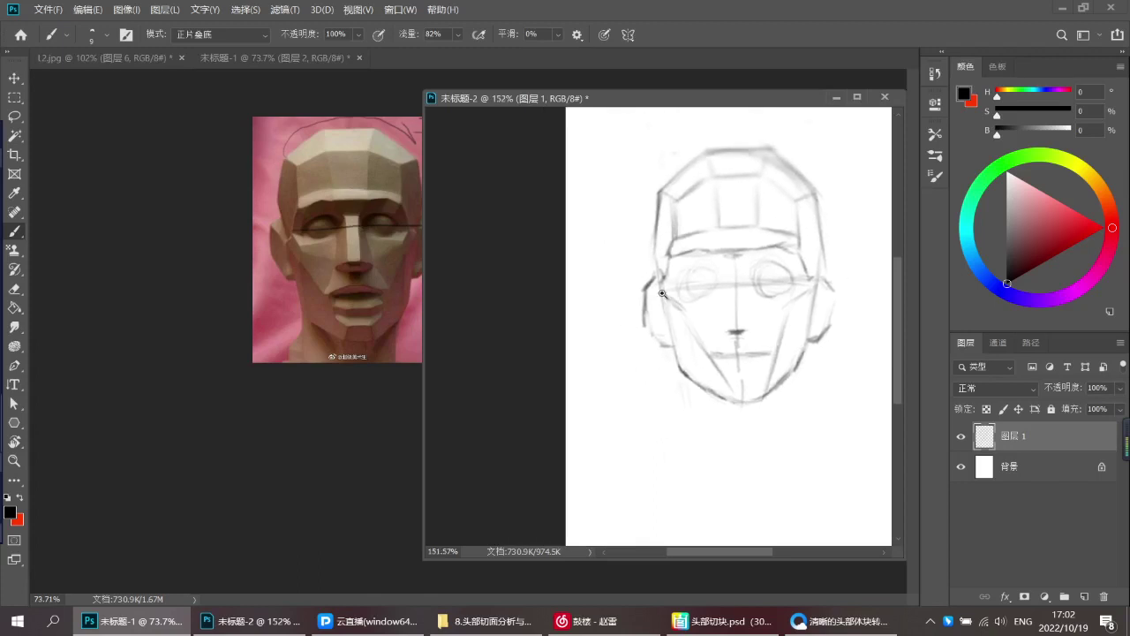
{"action": "scroll", "coordinate": [662, 293], "scroll_direction": "up", "scroll_amount": 4}
{"action": "left_click_drag", "start_coordinate": [677, 250], "coordinate": [680, 264]}
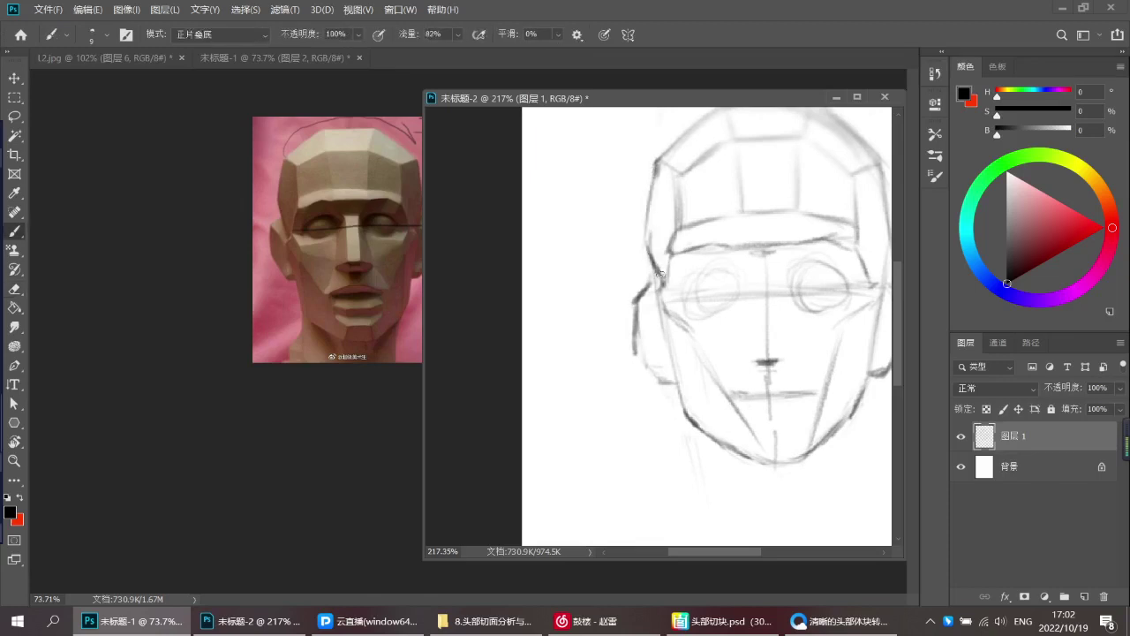
{"action": "scroll", "coordinate": [646, 256], "scroll_direction": "down", "scroll_amount": 1}
{"action": "scroll", "coordinate": [646, 256], "scroll_direction": "down", "scroll_amount": 1}
{"action": "key", "text": "e"}
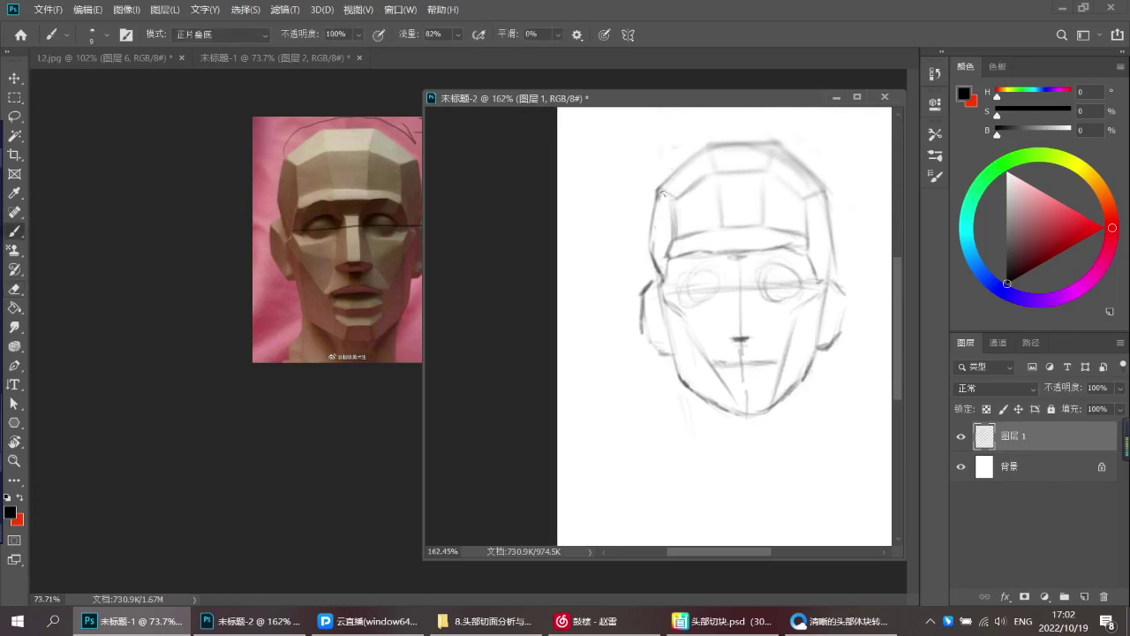
{"action": "key", "text": "b"}
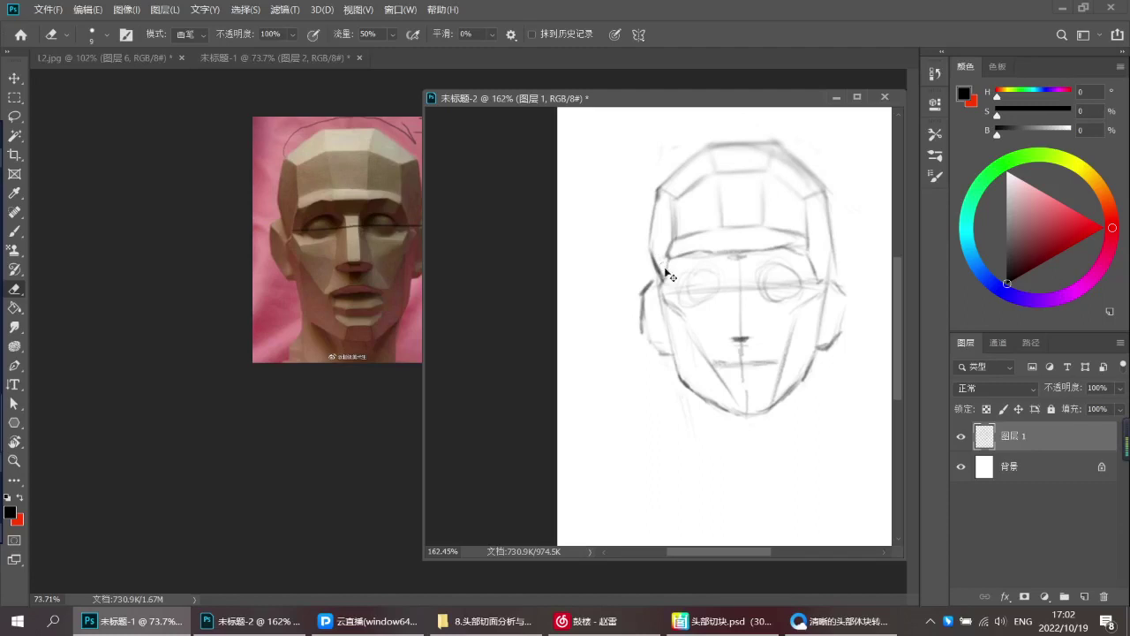
Sketch a small circle beside the head with a larger brush, then undo the jaw lines tried beneath it
{"action": "scroll", "coordinate": [673, 279], "scroll_direction": "down", "scroll_amount": 1}
{"action": "left_click_drag", "start_coordinate": [705, 330], "coordinate": [678, 331]}
{"action": "key", "text": "bracketright"}
{"action": "key", "text": "bracketright"}
{"action": "key", "text": "bracketright"}
{"action": "mouse_move", "coordinate": [822, 170]}
{"action": "left_mouse_down"}
{"action": "mouse_move", "coordinate": [860, 161]}
{"action": "mouse_move", "coordinate": [817, 224]}
{"action": "mouse_move", "coordinate": [846, 189]}
{"action": "mouse_move", "coordinate": [873, 214]}
{"action": "mouse_move", "coordinate": [816, 251]}
{"action": "mouse_move", "coordinate": [845, 276]}
{"action": "left_mouse_up"}
{"action": "key", "text": "ctrl+z"}
{"action": "left_click_drag", "start_coordinate": [873, 232], "coordinate": [857, 265]}
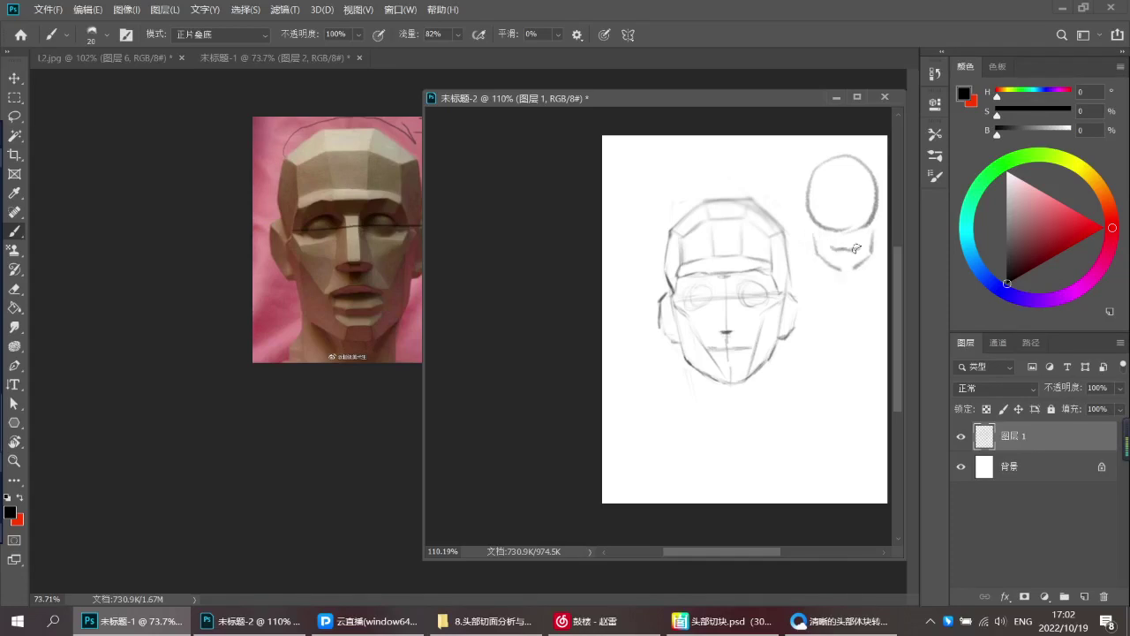
{"action": "key", "text": "ctrl+z"}
{"action": "key", "text": "ctrl+z"}
Clean up and darken the right temple outline where it meets the ear
{"action": "key", "text": "e"}
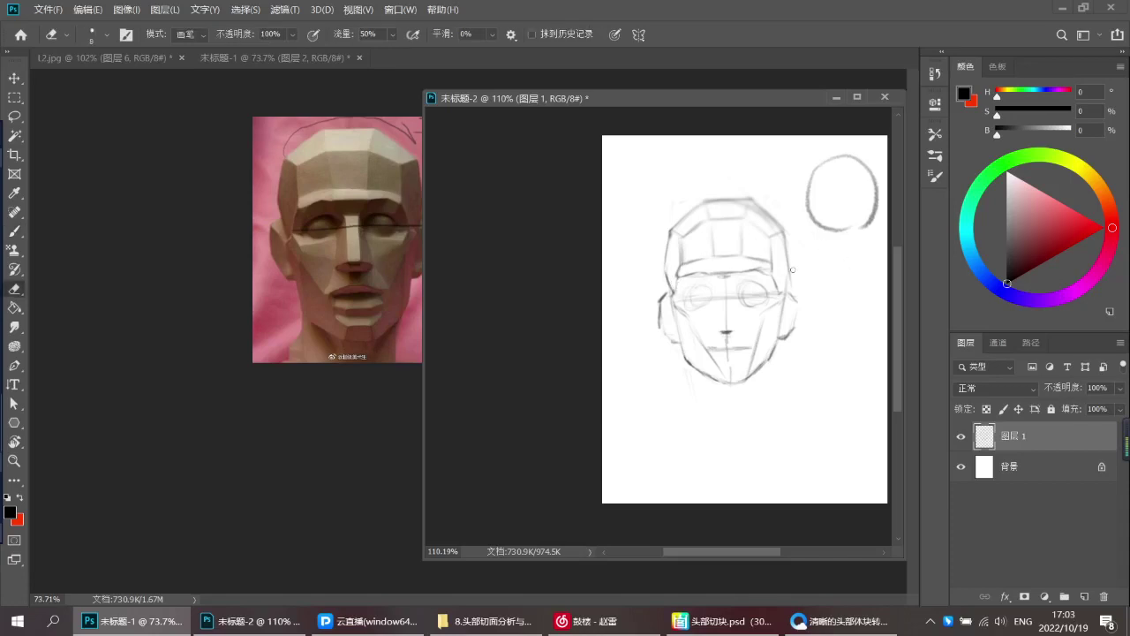
{"action": "key", "text": "b"}
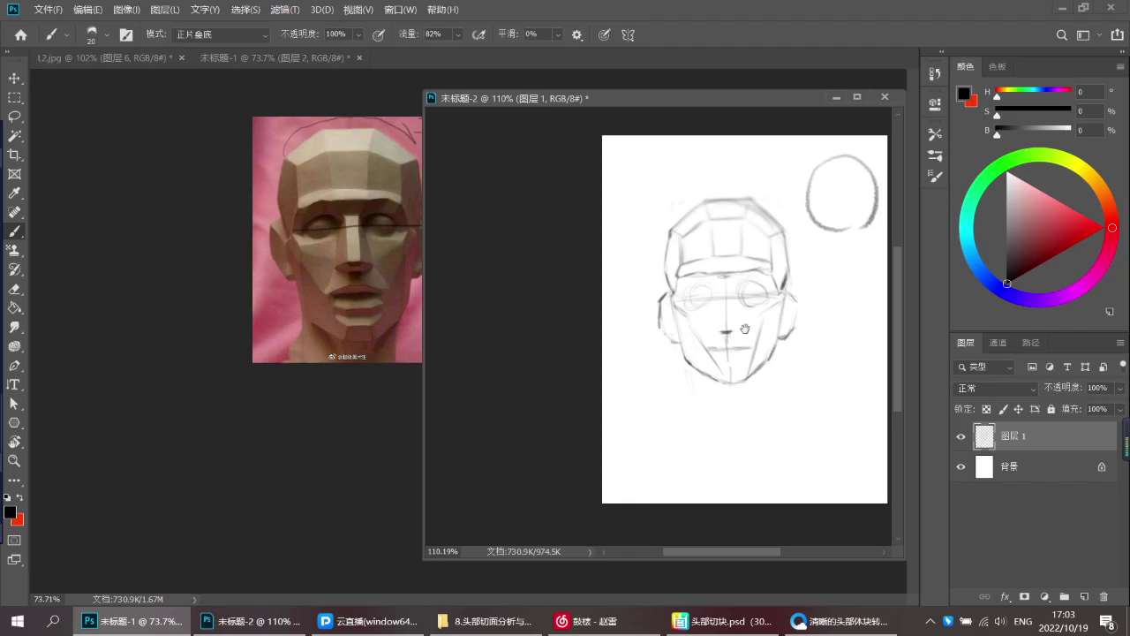
{"action": "left_click_drag", "start_coordinate": [746, 328], "coordinate": [752, 305]}
{"action": "left_click_drag", "start_coordinate": [784, 257], "coordinate": [800, 258], "text": "ctrl"}
Erase the left eye circle and the part of the eye line running through it
{"action": "key", "text": "e"}
{"action": "scroll", "coordinate": [715, 270], "scroll_direction": "up", "scroll_amount": 2}
{"action": "mouse_move", "coordinate": [675, 300]}
{"action": "left_mouse_down"}
{"action": "mouse_move", "coordinate": [706, 280]}
{"action": "mouse_move", "coordinate": [714, 288]}
{"action": "left_mouse_up"}
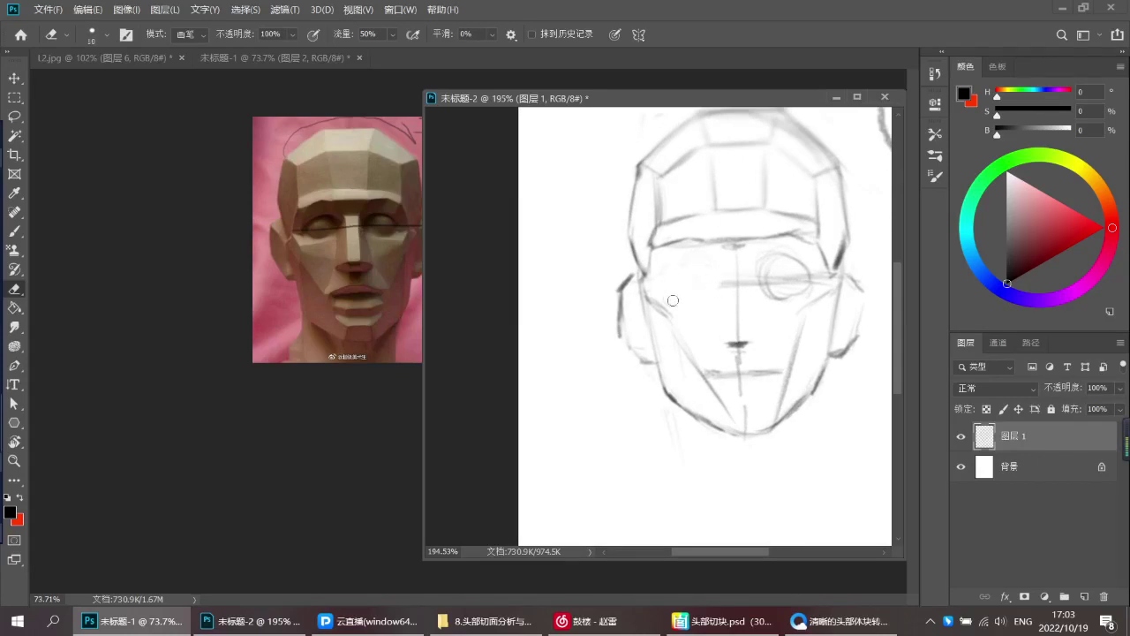
{"action": "scroll", "coordinate": [702, 272], "scroll_direction": "up", "scroll_amount": 2}
Draw the arched upper edges of both eye sockets and angled plane lines linking them to the brow ridge
{"action": "key", "text": "b"}
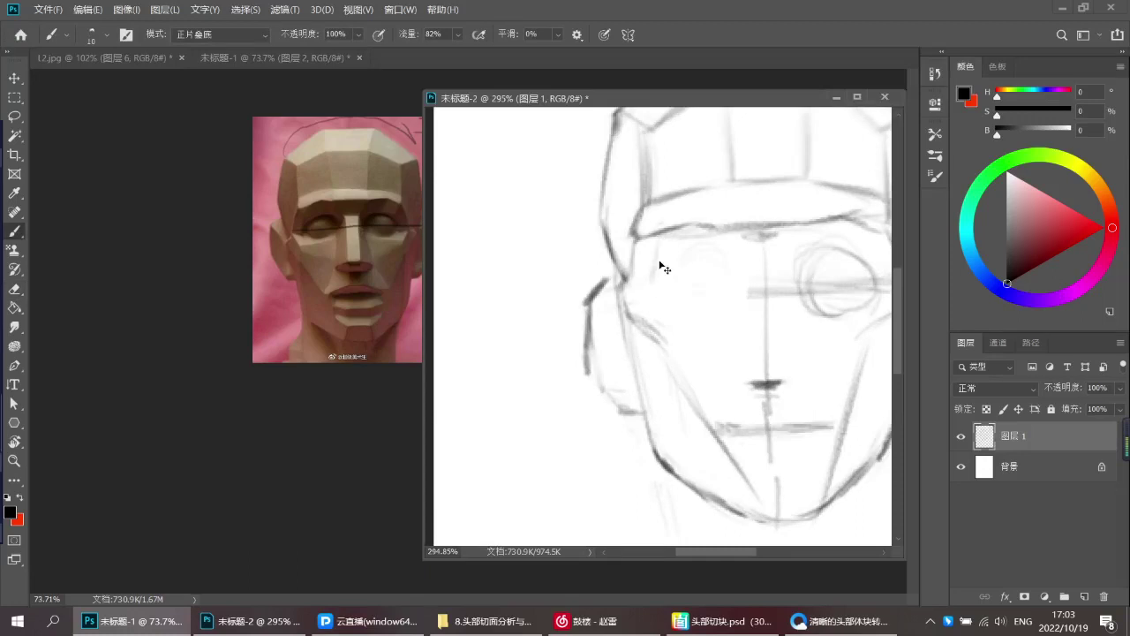
{"action": "mouse_move", "coordinate": [680, 252]}
{"action": "left_mouse_down"}
{"action": "mouse_move", "coordinate": [739, 236]}
{"action": "mouse_move", "coordinate": [750, 260]}
{"action": "mouse_move", "coordinate": [744, 235]}
{"action": "mouse_move", "coordinate": [725, 258]}
{"action": "mouse_move", "coordinate": [756, 261]}
{"action": "mouse_move", "coordinate": [711, 267]}
{"action": "left_mouse_up"}
{"action": "key", "text": "ctrl+z"}
{"action": "key", "text": "ctrl+z"}
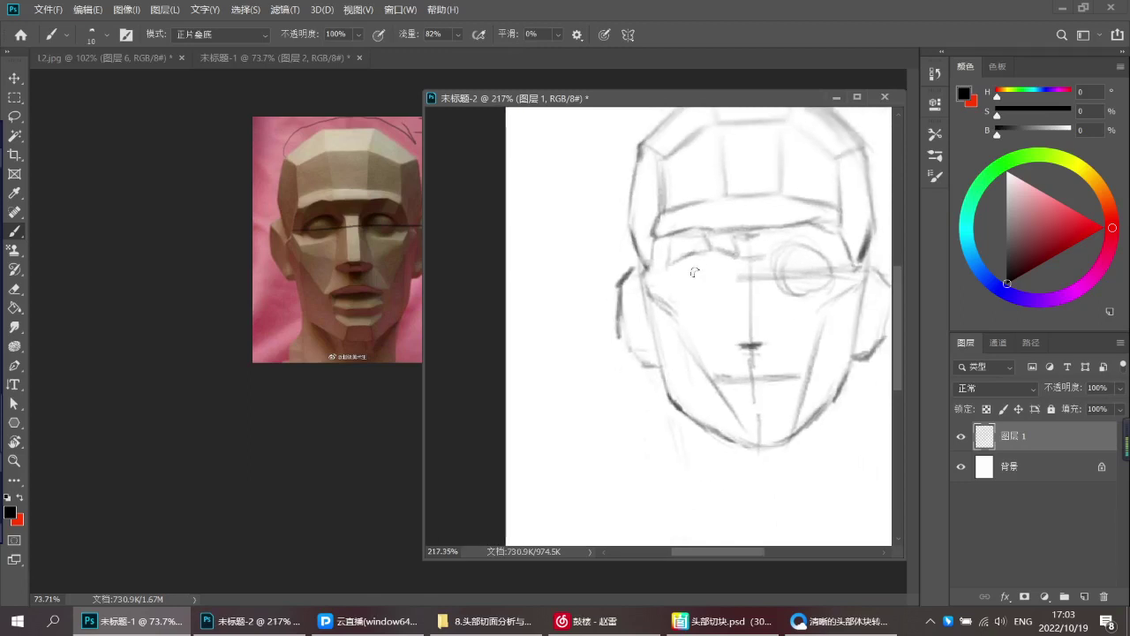
{"action": "mouse_move", "coordinate": [648, 270]}
{"action": "left_mouse_down"}
{"action": "mouse_move", "coordinate": [726, 232]}
{"action": "mouse_move", "coordinate": [678, 301]}
{"action": "mouse_move", "coordinate": [658, 267]}
{"action": "mouse_move", "coordinate": [849, 288]}
{"action": "left_mouse_up"}
{"action": "key", "text": "ctrl+z"}
{"action": "key", "text": "ctrl+z"}
{"action": "left_click_drag", "start_coordinate": [768, 266], "coordinate": [725, 273]}
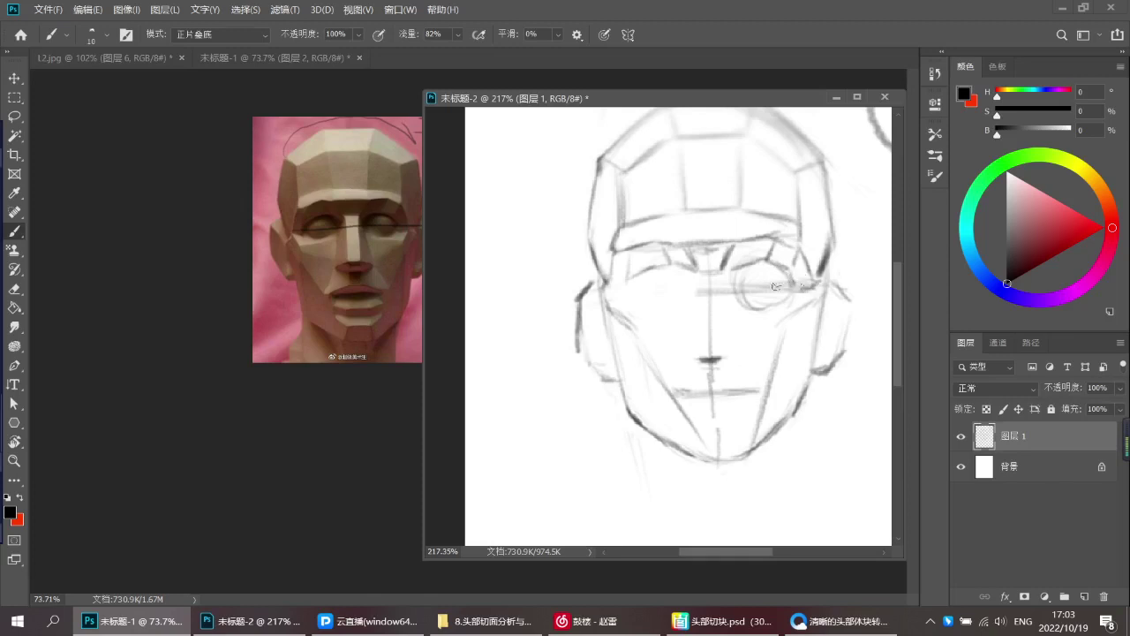
Erase the right eye circle and the remaining eye line beneath the socket edge
{"action": "key", "text": "e"}
{"action": "mouse_move", "coordinate": [742, 287]}
{"action": "left_mouse_down"}
{"action": "mouse_move", "coordinate": [751, 278]}
{"action": "mouse_move", "coordinate": [697, 301]}
{"action": "left_mouse_up"}
{"action": "key", "text": "b"}
Mark short divisions across the brow ridge and soften the lines beneath it with a smaller Smudge brush
{"action": "left_click_drag", "start_coordinate": [683, 214], "coordinate": [684, 236]}
{"action": "key", "text": "r"}
{"action": "key", "text": "bracketleft"}
{"action": "key", "text": "bracketleft"}
{"action": "key", "text": "bracketleft"}
{"action": "key", "text": "bracketleft"}
{"action": "key", "text": "bracketleft"}
{"action": "mouse_move", "coordinate": [691, 245]}
{"action": "left_mouse_down"}
{"action": "mouse_move", "coordinate": [671, 247]}
{"action": "mouse_move", "coordinate": [761, 244]}
{"action": "left_mouse_up"}
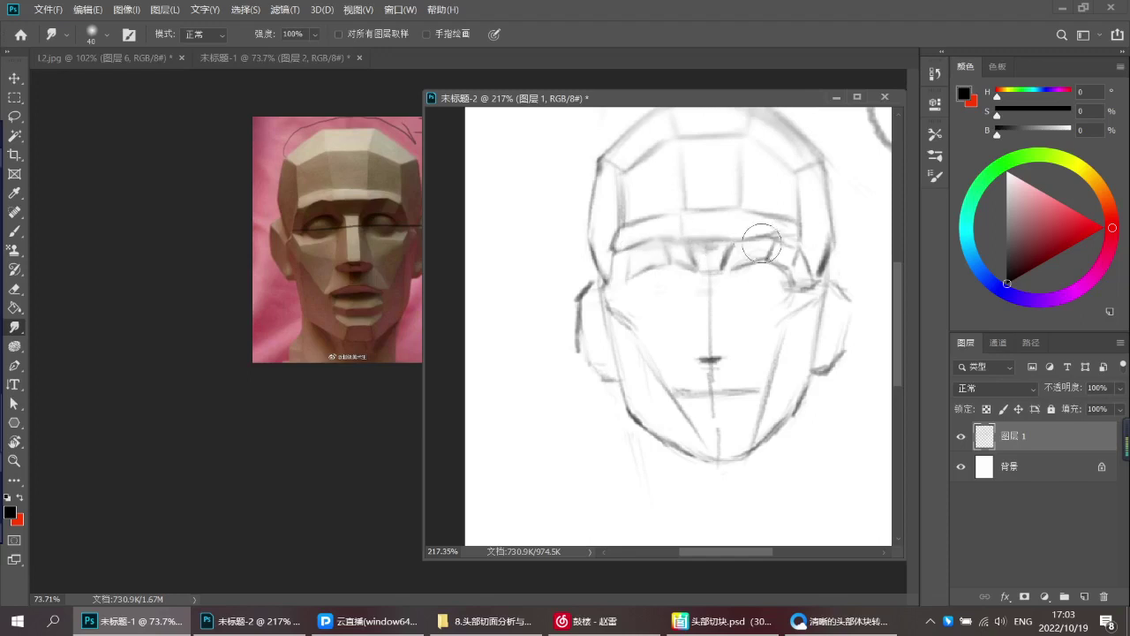
{"action": "key", "text": "b"}
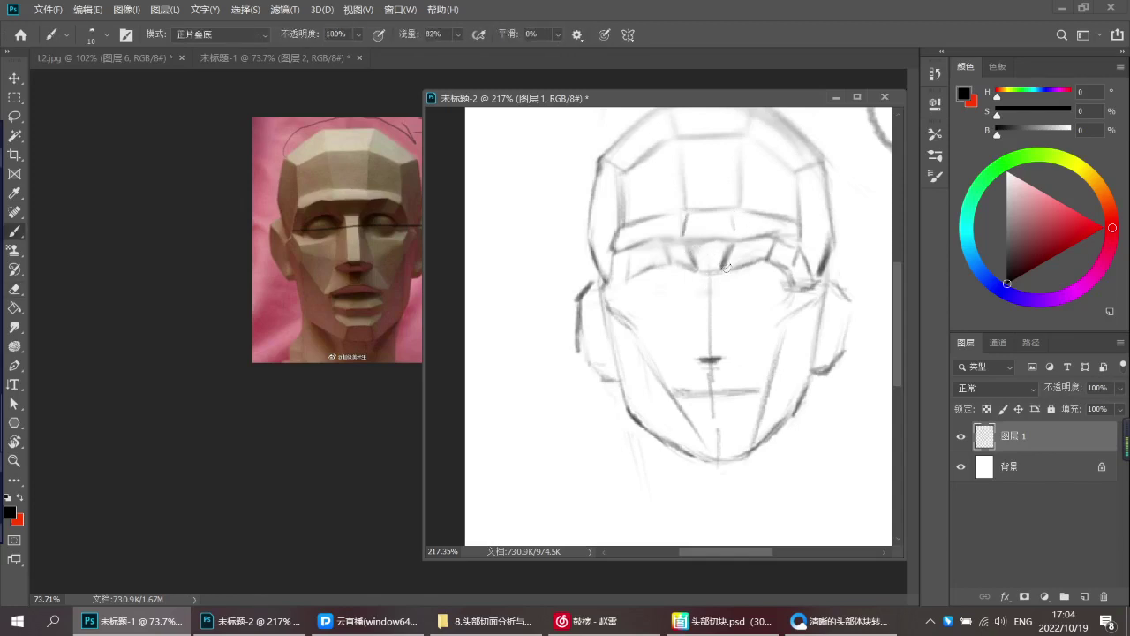
{"action": "scroll", "coordinate": [720, 260], "scroll_direction": "up", "scroll_amount": 2}
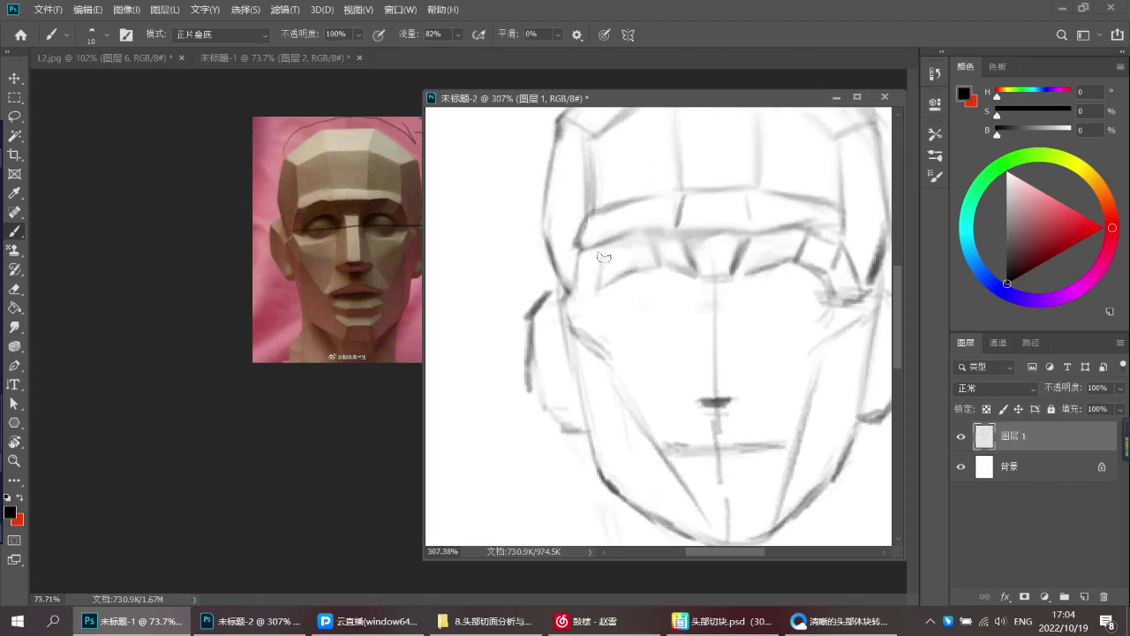
{"action": "scroll", "coordinate": [605, 257], "scroll_direction": "down", "scroll_amount": 3}
{"action": "mouse_move", "coordinate": [493, 401]}
{"action": "left_mouse_down"}
{"action": "mouse_move", "coordinate": [514, 367]}
{"action": "mouse_move", "coordinate": [549, 351]}
{"action": "mouse_move", "coordinate": [536, 340]}
{"action": "mouse_move", "coordinate": [587, 376]}
{"action": "left_mouse_up"}
{"action": "key", "text": "ctrl+z"}
{"action": "left_click_drag", "start_coordinate": [598, 330], "coordinate": [594, 349]}
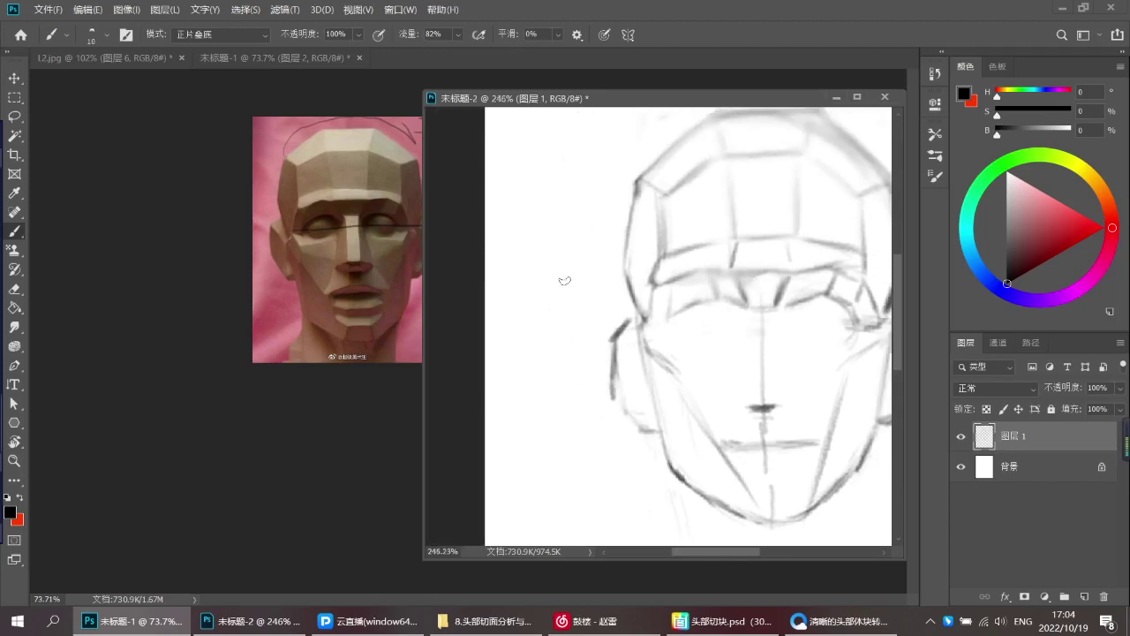
{"action": "left_click_drag", "start_coordinate": [635, 276], "coordinate": [644, 317]}
{"action": "mouse_move", "coordinate": [547, 254]}
{"action": "left_mouse_down"}
{"action": "mouse_move", "coordinate": [589, 210]}
{"action": "mouse_move", "coordinate": [637, 247]}
{"action": "left_mouse_up"}
{"action": "key", "text": "ctrl+z"}
{"action": "key", "text": "ctrl+z"}
Darken the upper edge of the left eye socket and close its outer corner toward the temple
{"action": "left_click_drag", "start_coordinate": [728, 322], "coordinate": [706, 304]}
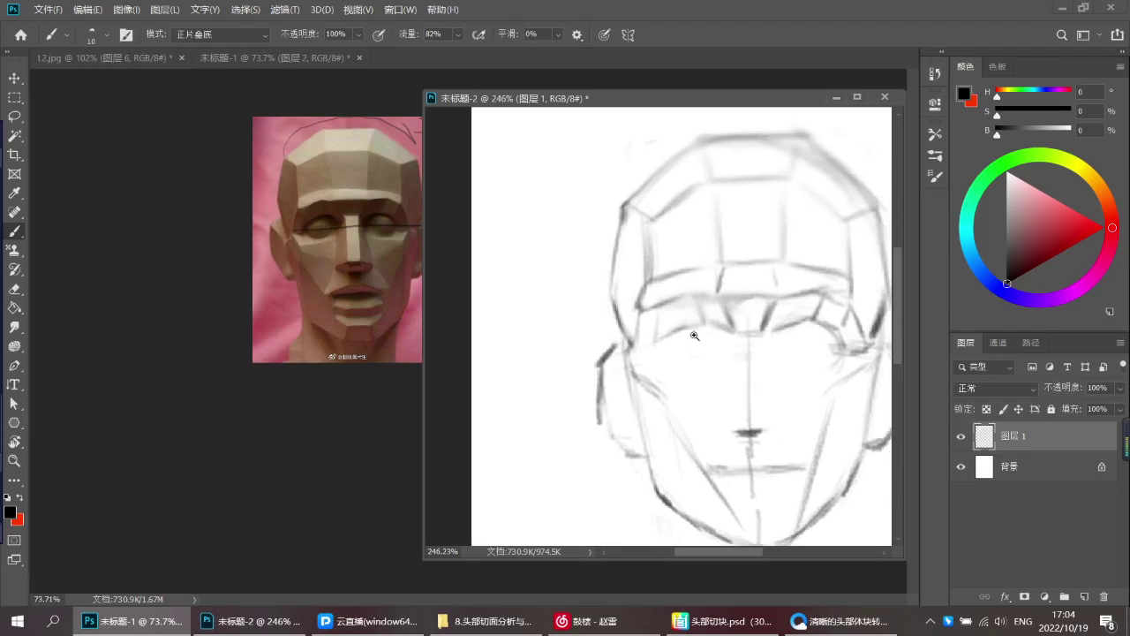
{"action": "scroll", "coordinate": [695, 336], "scroll_direction": "down", "scroll_amount": 2}
{"action": "scroll", "coordinate": [692, 329], "scroll_direction": "down", "scroll_amount": 2}
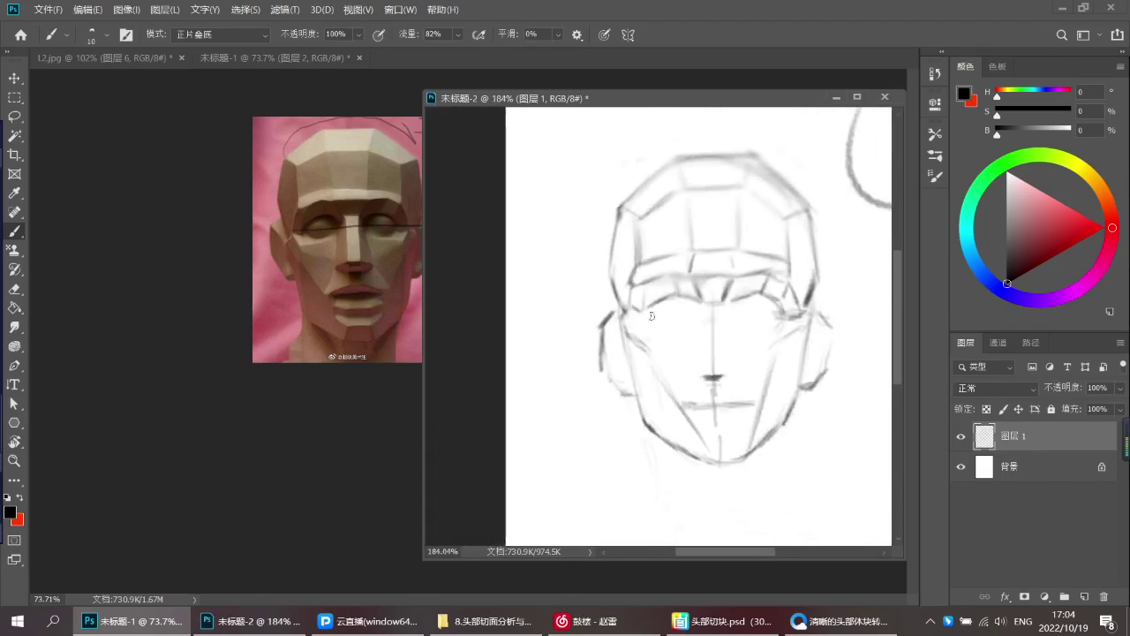
{"action": "scroll", "coordinate": [652, 315], "scroll_direction": "down", "scroll_amount": 1}
{"action": "scroll", "coordinate": [652, 315], "scroll_direction": "right", "scroll_amount": 1}
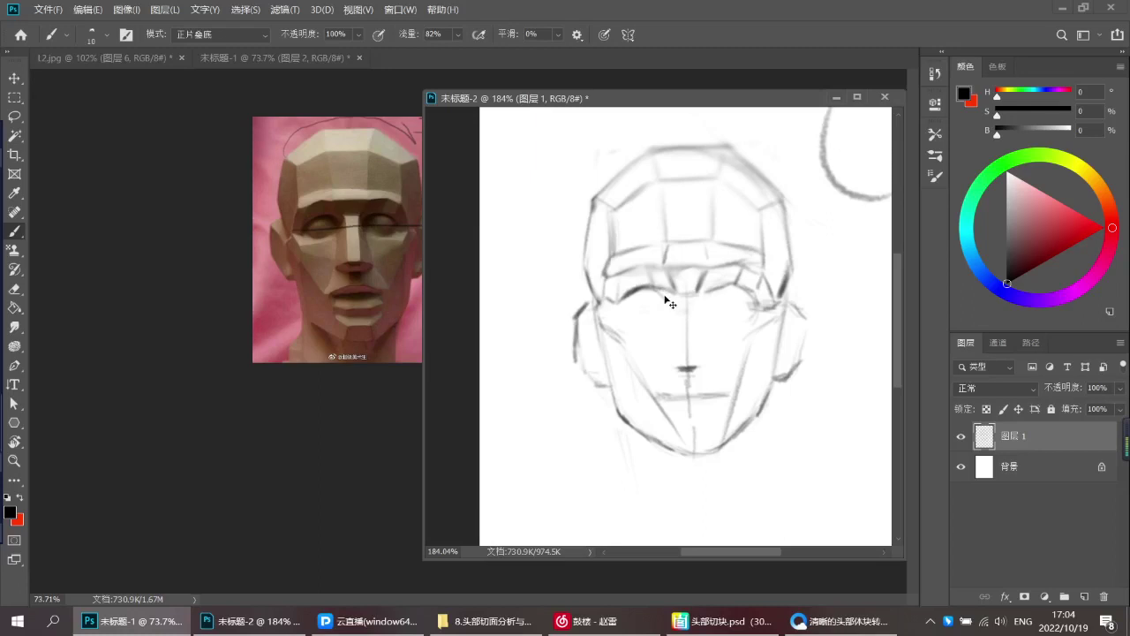
{"action": "scroll", "coordinate": [680, 283], "scroll_direction": "down", "scroll_amount": 1}
{"action": "scroll", "coordinate": [680, 283], "scroll_direction": "right", "scroll_amount": 1}
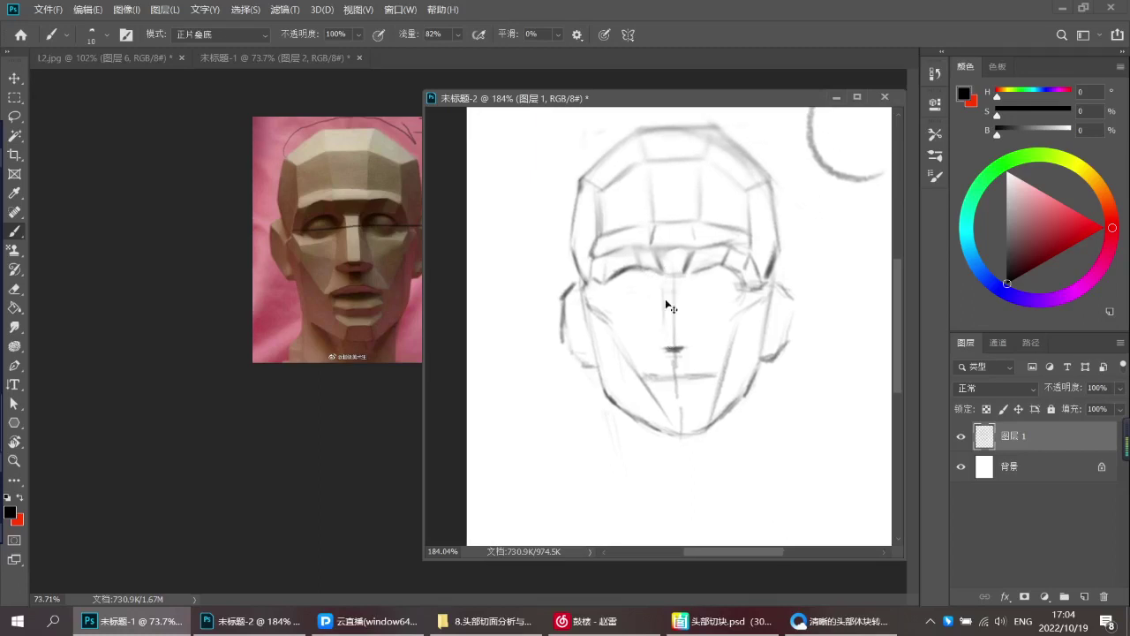
Draw the nose bridge as a narrow front plane with two vertical edges, and erase the centre line inside it
{"action": "left_click_drag", "start_coordinate": [661, 282], "coordinate": [663, 321]}
{"action": "left_click_drag", "start_coordinate": [685, 281], "coordinate": [685, 333]}
{"action": "left_click_drag", "start_coordinate": [670, 280], "coordinate": [675, 327]}
{"action": "key", "text": "e"}
{"action": "left_click_drag", "start_coordinate": [675, 298], "coordinate": [673, 348]}
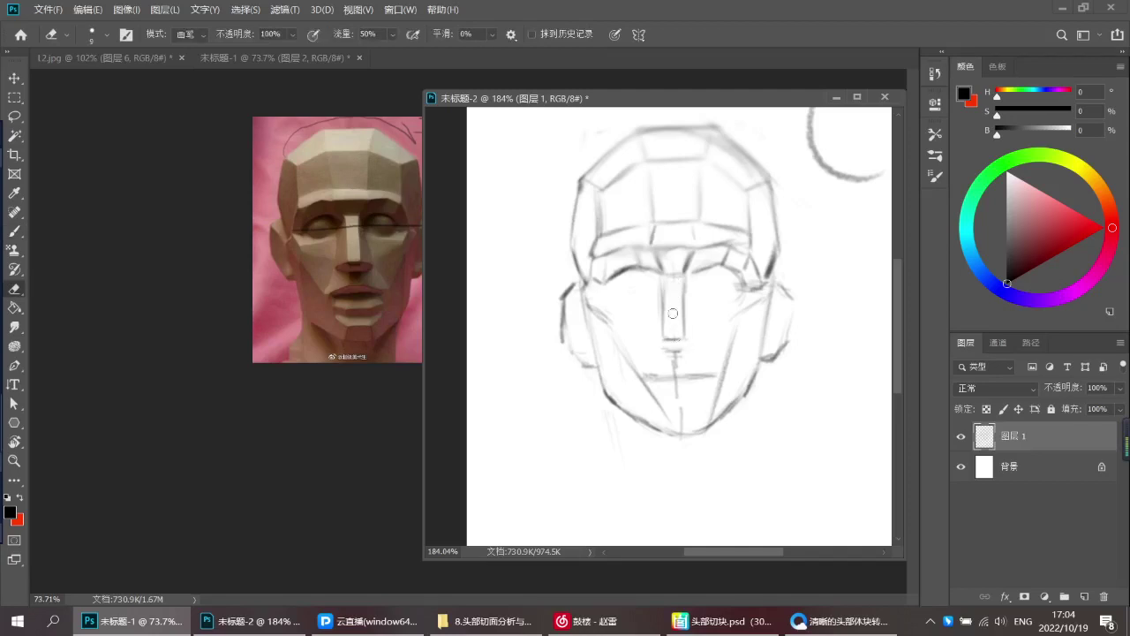
{"action": "key", "text": "b"}
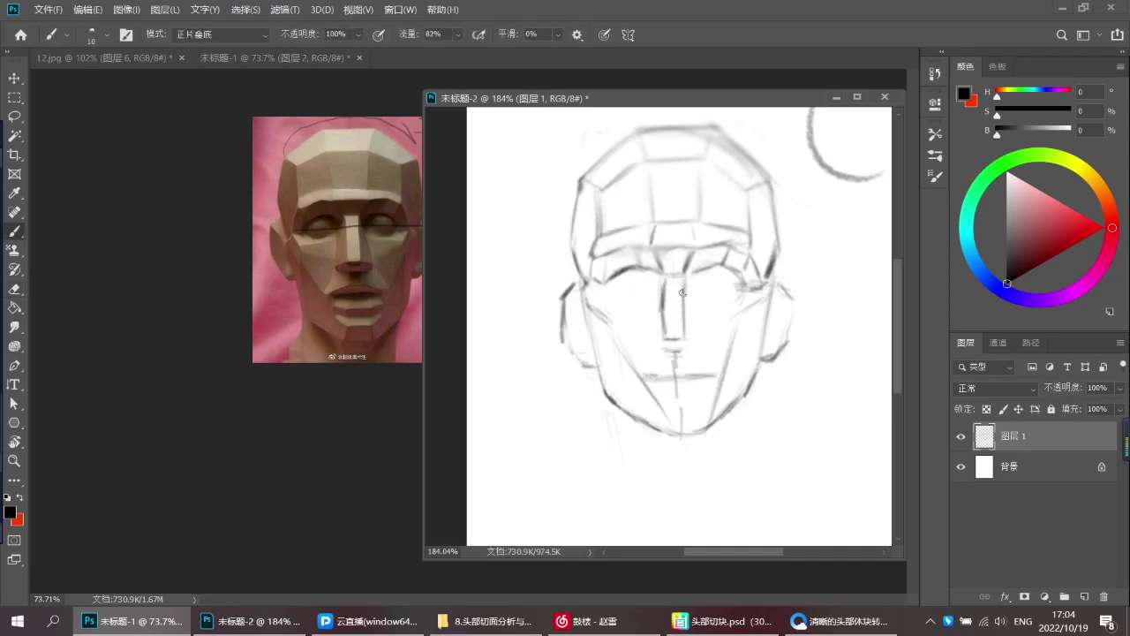
Hide the annotation layers 图层 6 and 图层 5 in L2.jpg, examine the plaster head's front planes, and return to the sketch
{"action": "left_click", "coordinate": [106, 58]}
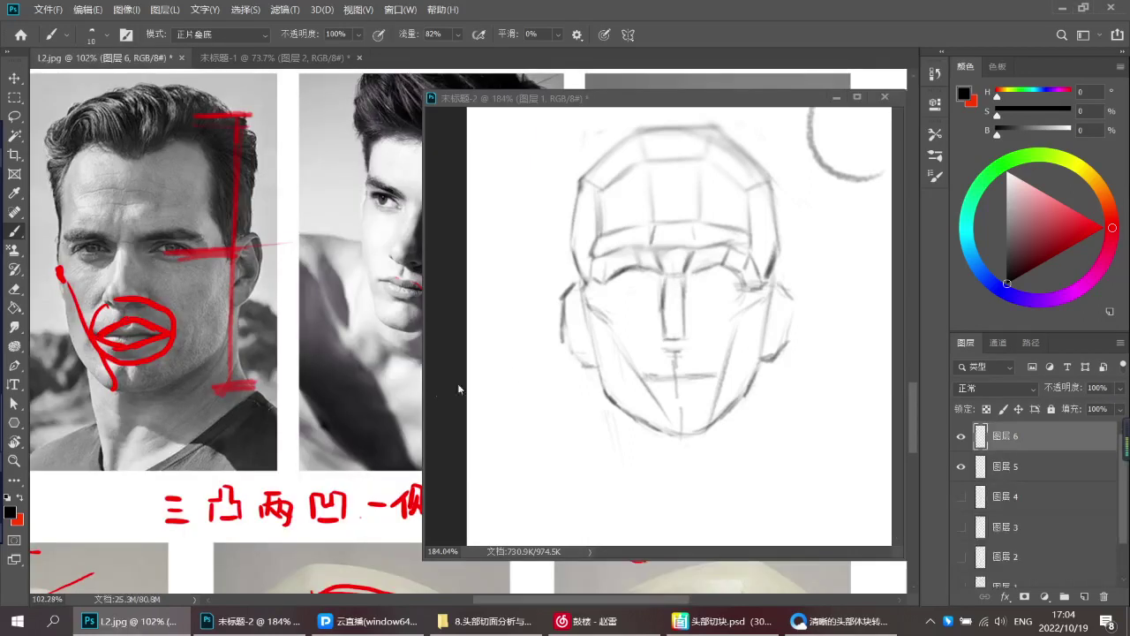
{"action": "scroll", "coordinate": [450, 335], "scroll_direction": "down", "scroll_amount": 5}
{"action": "left_click_drag", "start_coordinate": [443, 274], "coordinate": [514, 251]}
{"action": "left_click_drag", "start_coordinate": [310, 357], "coordinate": [141, 363]}
{"action": "left_click_drag", "start_coordinate": [416, 336], "coordinate": [352, 309]}
{"action": "scroll", "coordinate": [249, 265], "scroll_direction": "left", "scroll_amount": 8}
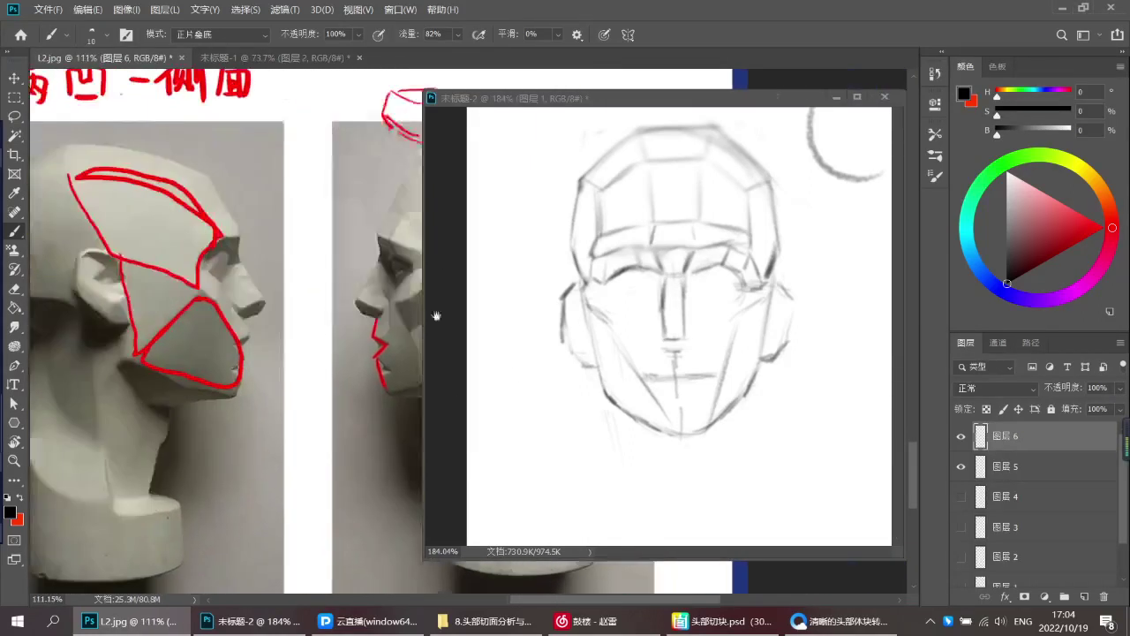
{"action": "scroll", "coordinate": [249, 263], "scroll_direction": "up", "scroll_amount": 5}
{"action": "left_click_drag", "start_coordinate": [962, 439], "coordinate": [961, 468]}
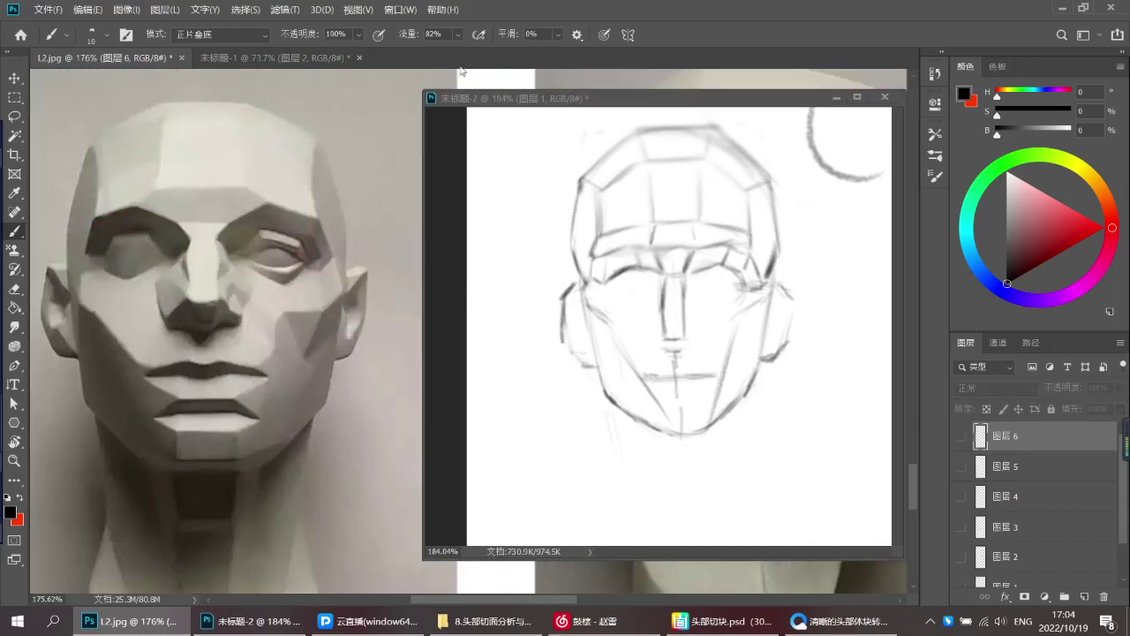
{"action": "left_click", "coordinate": [327, 59]}
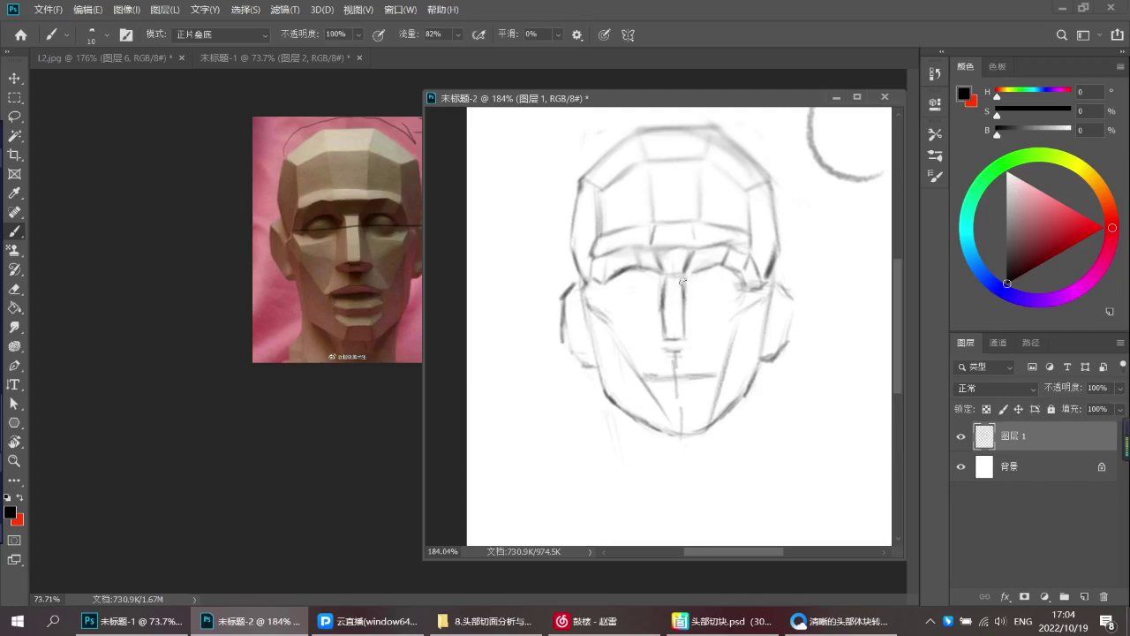
Erase and redraw the nose bridge edges, adding a short line across the nose root and angled lines at the base
{"action": "scroll", "coordinate": [686, 329], "scroll_direction": "down", "scroll_amount": 1}
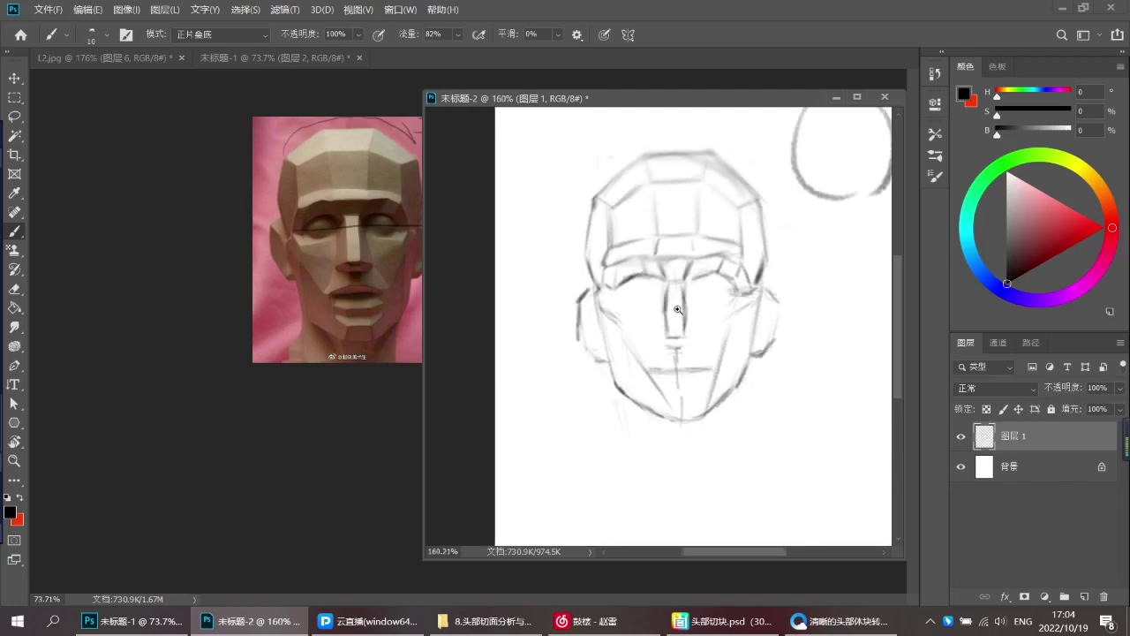
{"action": "key", "text": "e"}
{"action": "key", "text": "b"}
{"action": "key", "text": "e"}
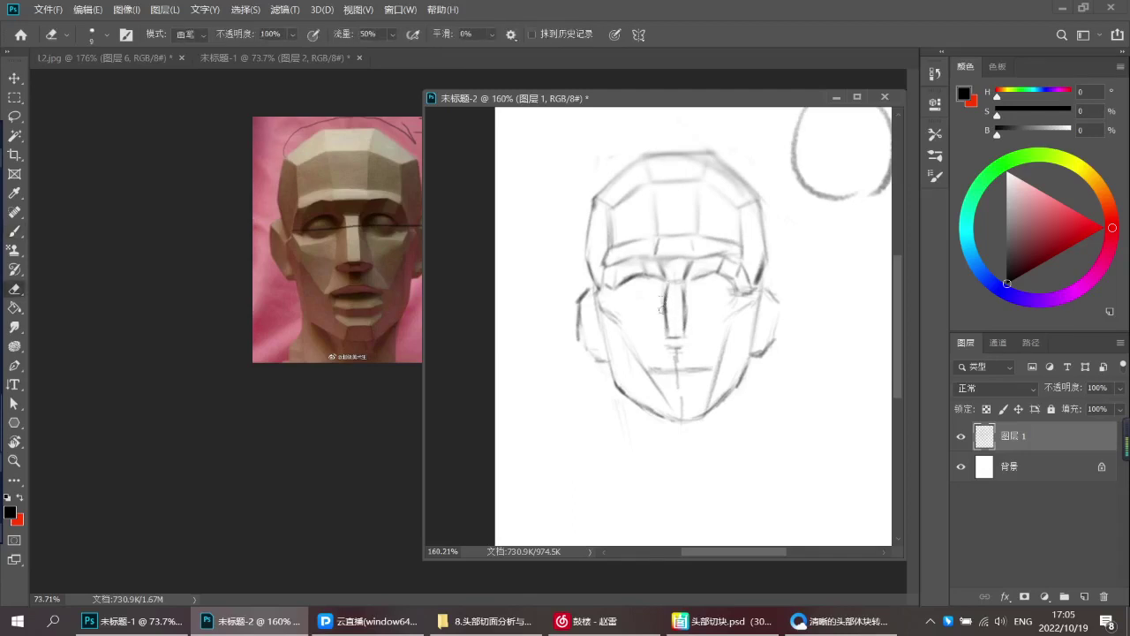
{"action": "key", "text": "b"}
{"action": "key", "text": "e"}
{"action": "key", "text": "b"}
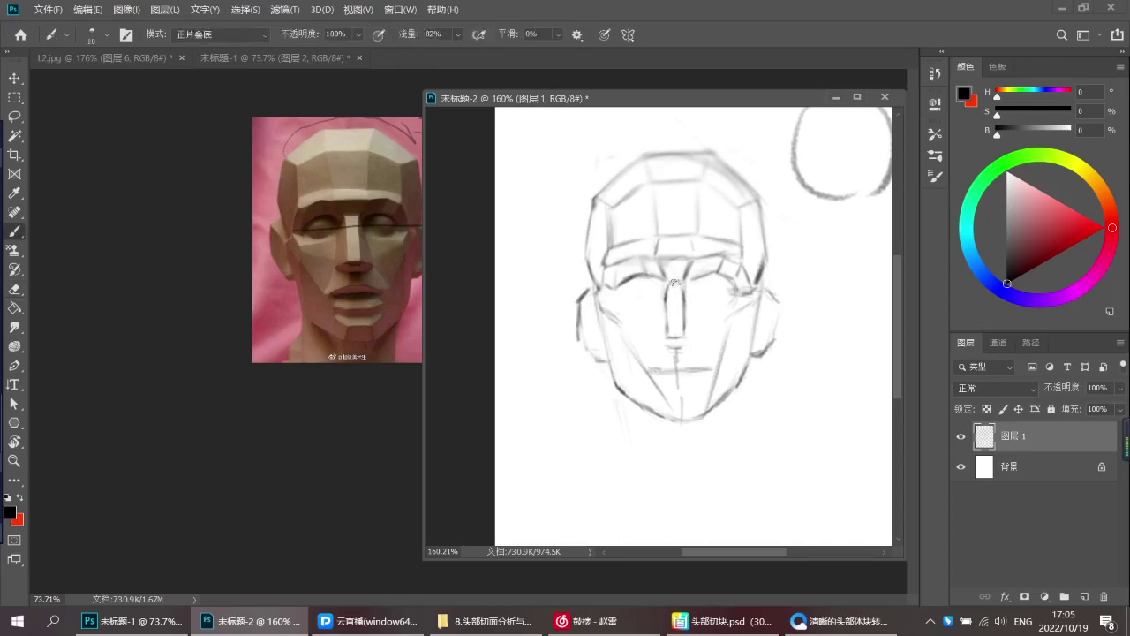
{"action": "key", "text": "ctrl+z"}
{"action": "key", "text": "e"}
{"action": "mouse_move", "coordinate": [684, 290]}
{"action": "left_mouse_down"}
{"action": "mouse_move", "coordinate": [673, 341]}
{"action": "mouse_move", "coordinate": [639, 341]}
{"action": "mouse_move", "coordinate": [661, 340]}
{"action": "left_mouse_up"}
{"action": "key", "text": "b"}
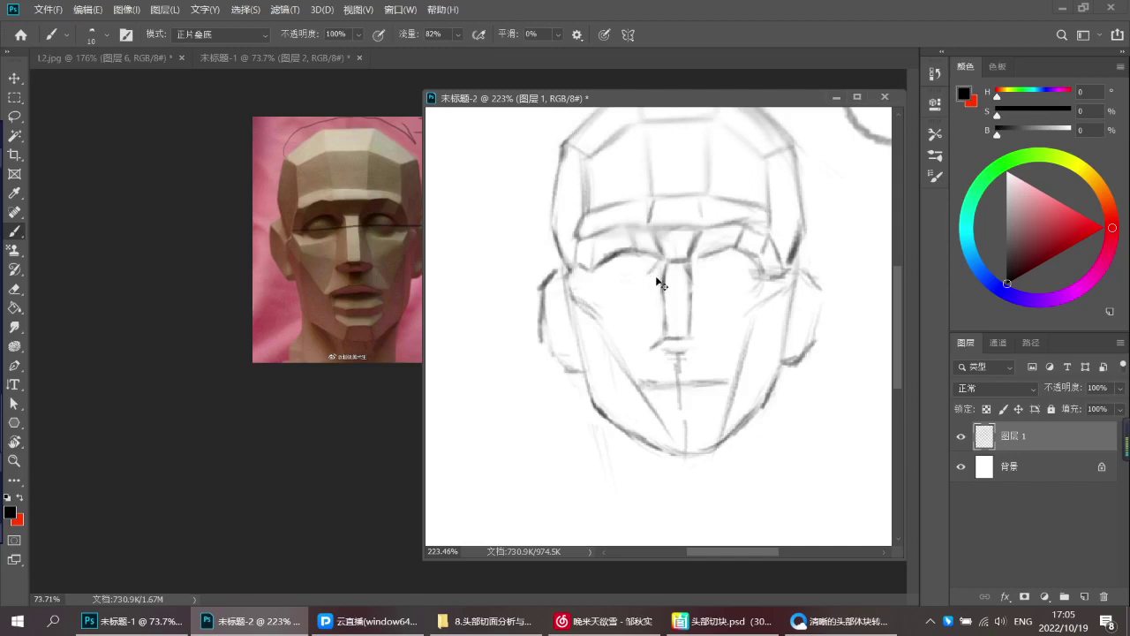
Draw the outer edges of the nose's two side planes and refine where they meet the inner eye sockets
{"action": "left_click_drag", "start_coordinate": [649, 271], "coordinate": [647, 350]}
{"action": "key", "text": "e"}
{"action": "key", "text": "b"}
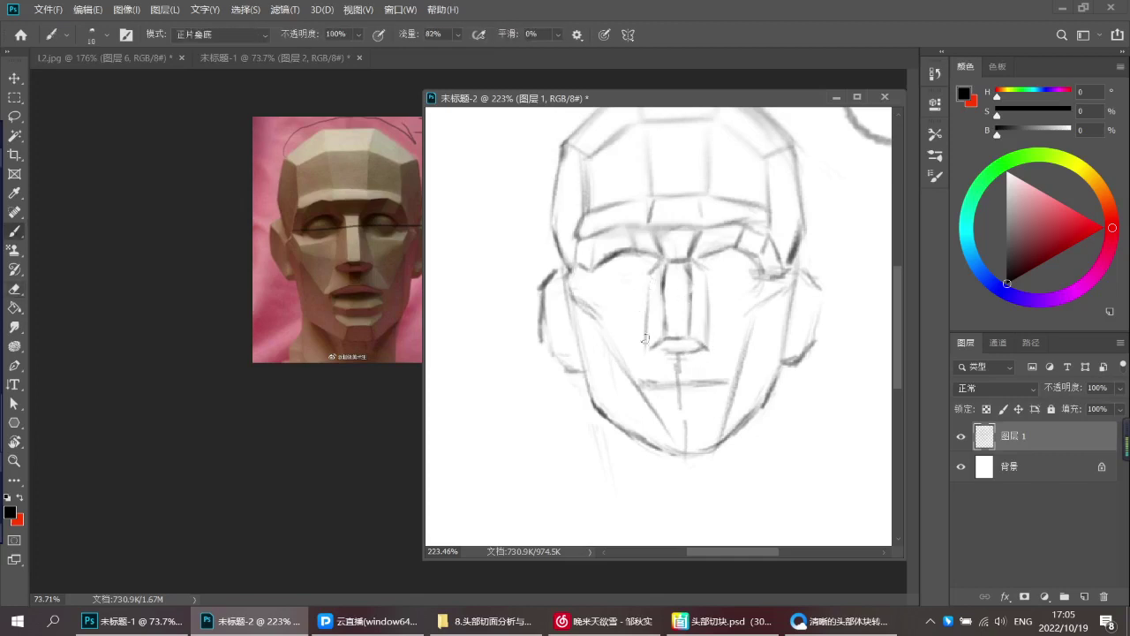
{"action": "key", "text": "e"}
{"action": "left_click_drag", "start_coordinate": [653, 278], "coordinate": [651, 265]}
{"action": "key", "text": "b"}
{"action": "key", "text": "e"}
{"action": "key", "text": "b"}
{"action": "key", "text": "e"}
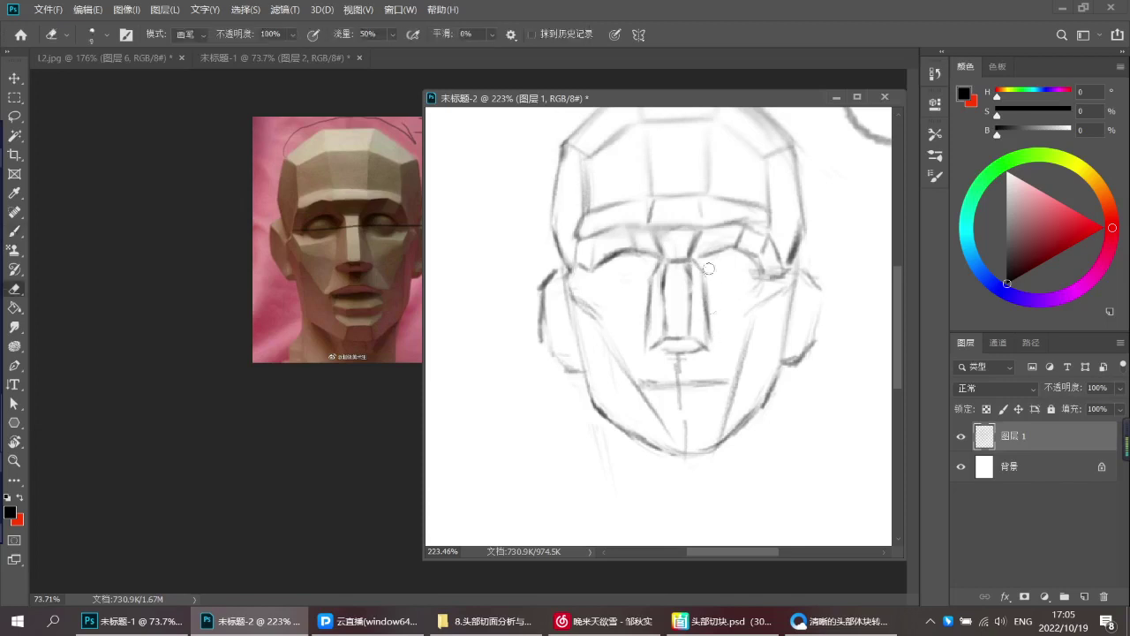
{"action": "key", "text": "b"}
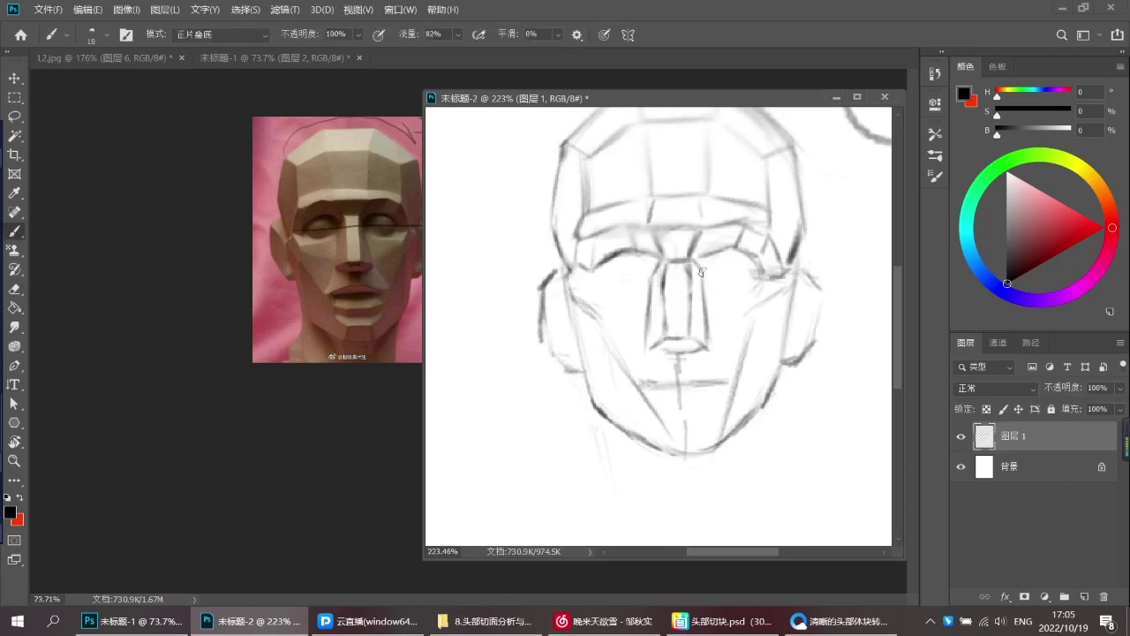
Reduce the brush size and clean up the cheekbone line below the eye socket on the viewer's left
{"action": "left_click_drag", "start_coordinate": [704, 328], "coordinate": [676, 311]}
{"action": "key", "text": "["}
{"action": "left_click_drag", "start_coordinate": [761, 263], "coordinate": [696, 246]}
{"action": "left_click_drag", "start_coordinate": [772, 234], "coordinate": [782, 228]}
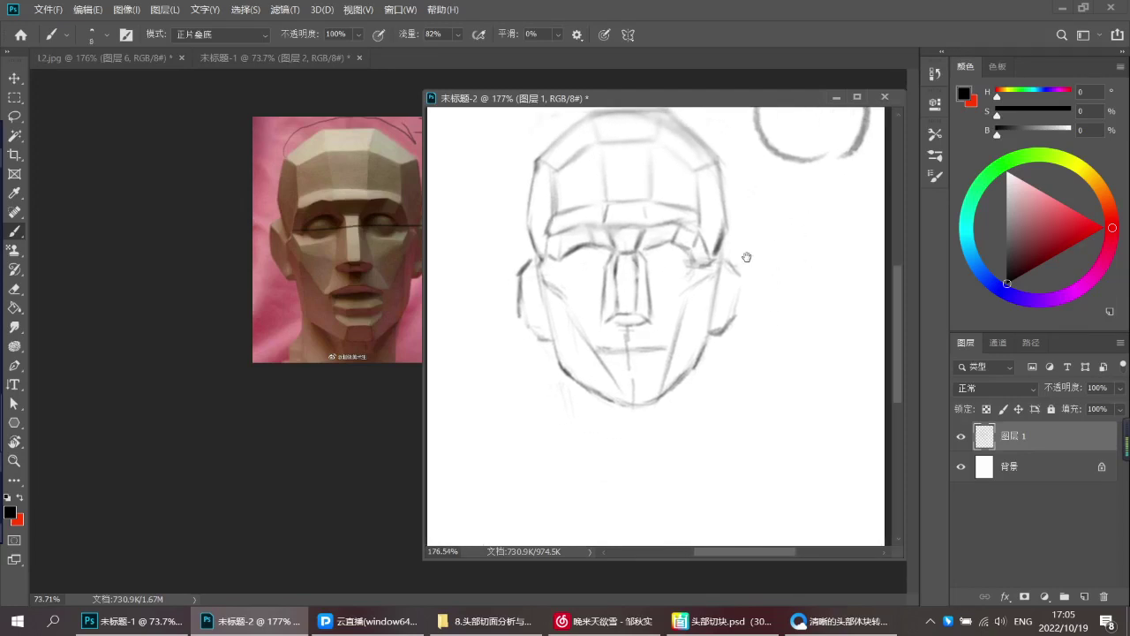
{"action": "left_click_drag", "start_coordinate": [726, 291], "coordinate": [724, 304]}
{"action": "scroll", "coordinate": [575, 296], "scroll_direction": "up", "scroll_amount": 1}
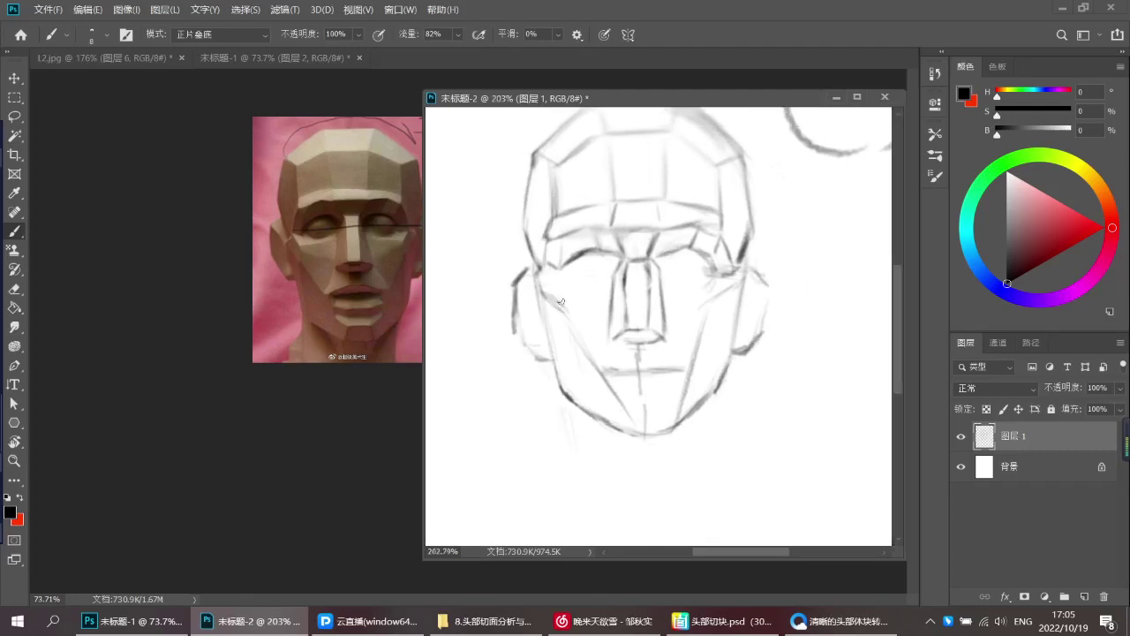
{"action": "key", "text": "e"}
{"action": "key", "text": "b"}
{"action": "scroll", "coordinate": [590, 328], "scroll_direction": "down", "scroll_amount": 2}
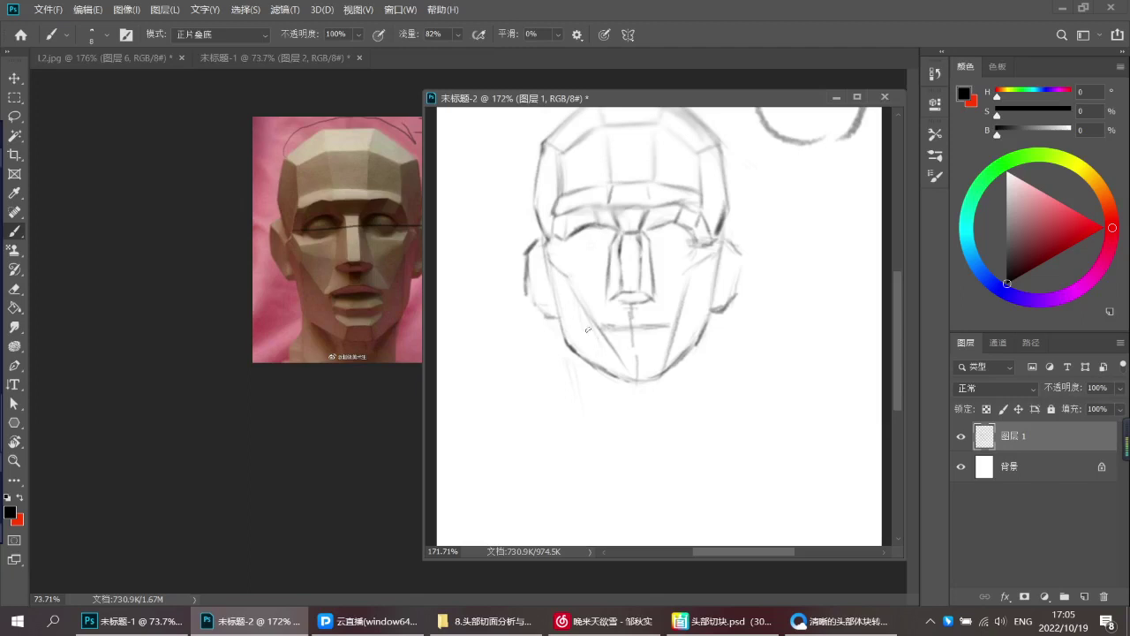
Try a vertical side-plane line from the viewer's left cheekbone down to the jaw
{"action": "left_click_drag", "start_coordinate": [564, 281], "coordinate": [568, 325]}
{"action": "key", "text": "ctrl+z"}
{"action": "left_click_drag", "start_coordinate": [565, 279], "coordinate": [564, 341]}
{"action": "key", "text": "ctrl+z"}
{"action": "mouse_move", "coordinate": [568, 281]}
{"action": "left_mouse_down"}
{"action": "mouse_move", "coordinate": [567, 334]}
{"action": "mouse_move", "coordinate": [591, 265]}
{"action": "left_mouse_up"}
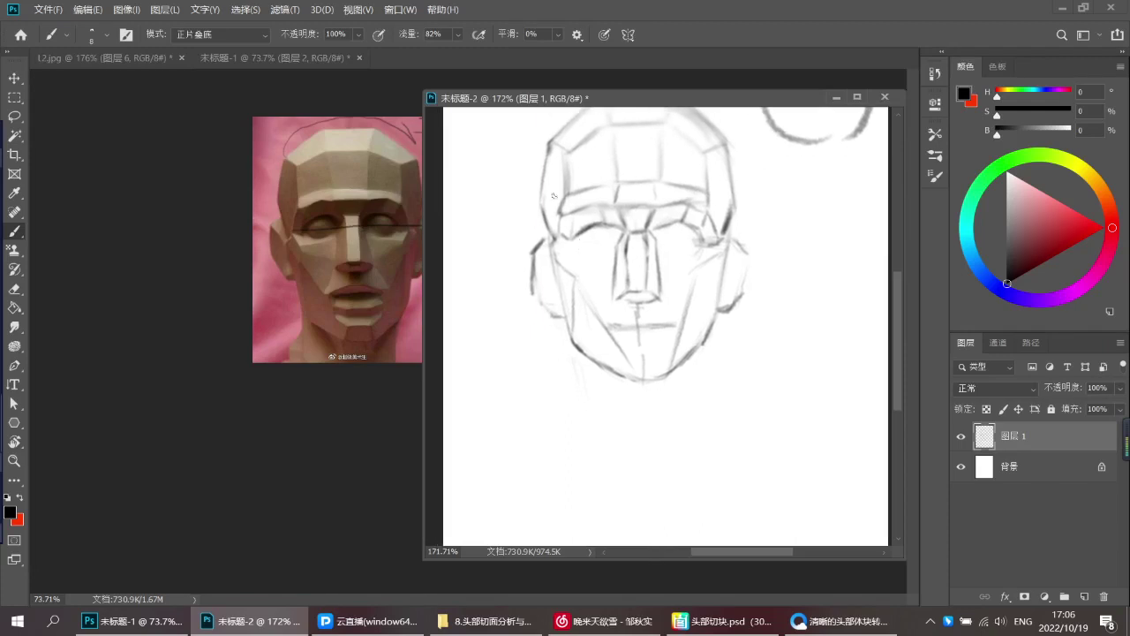
Check the plaster head and redraw the viewer's left cheek edge as an angled line turning down to the jaw
{"action": "left_click", "coordinate": [294, 197]}
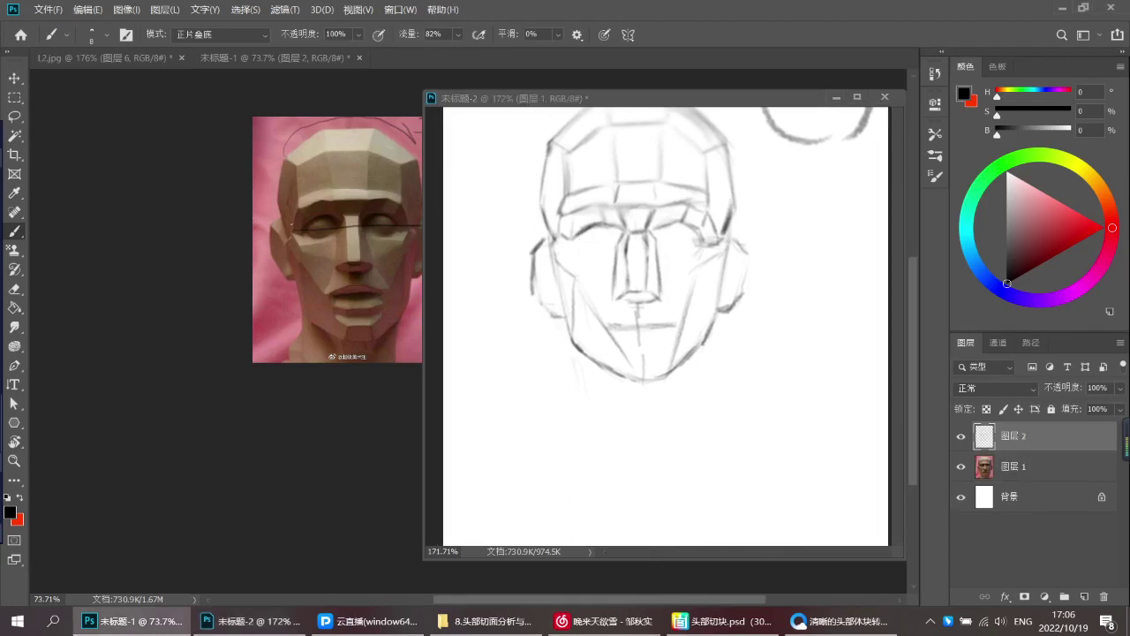
{"action": "left_click", "coordinate": [549, 302]}
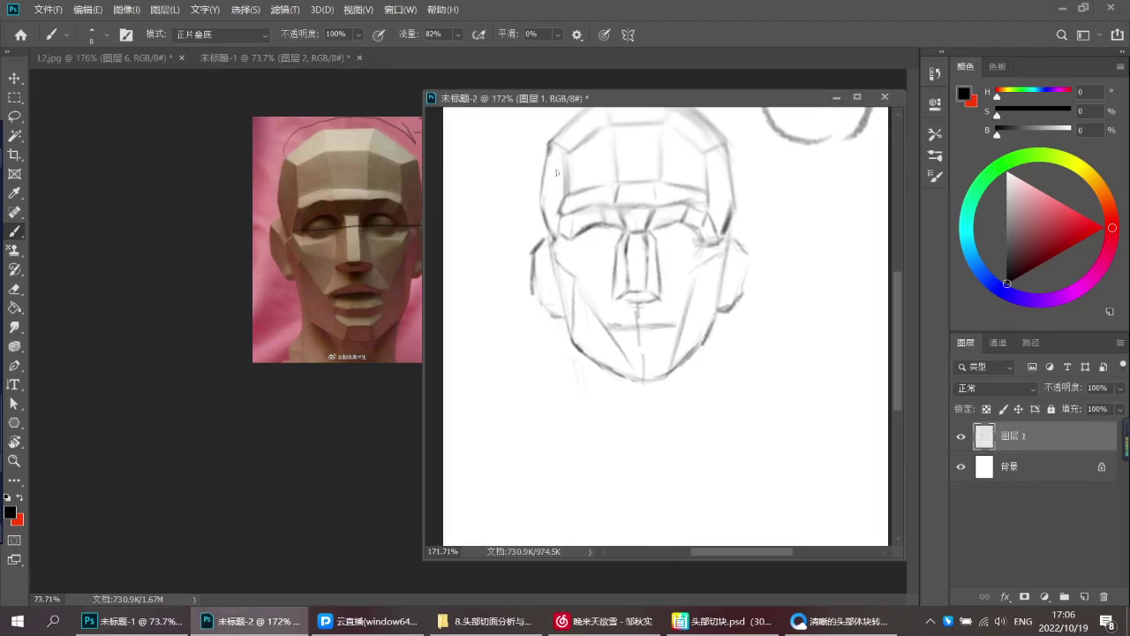
{"action": "scroll", "coordinate": [578, 274], "scroll_direction": "down", "scroll_amount": 4}
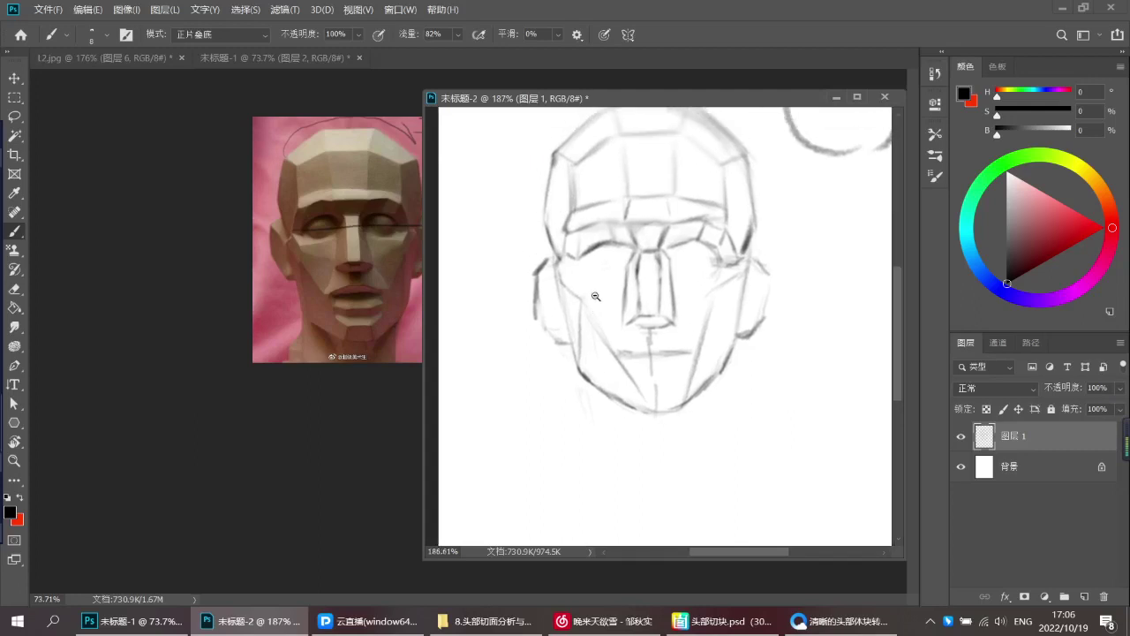
{"action": "key", "text": "e"}
{"action": "key", "text": "b"}
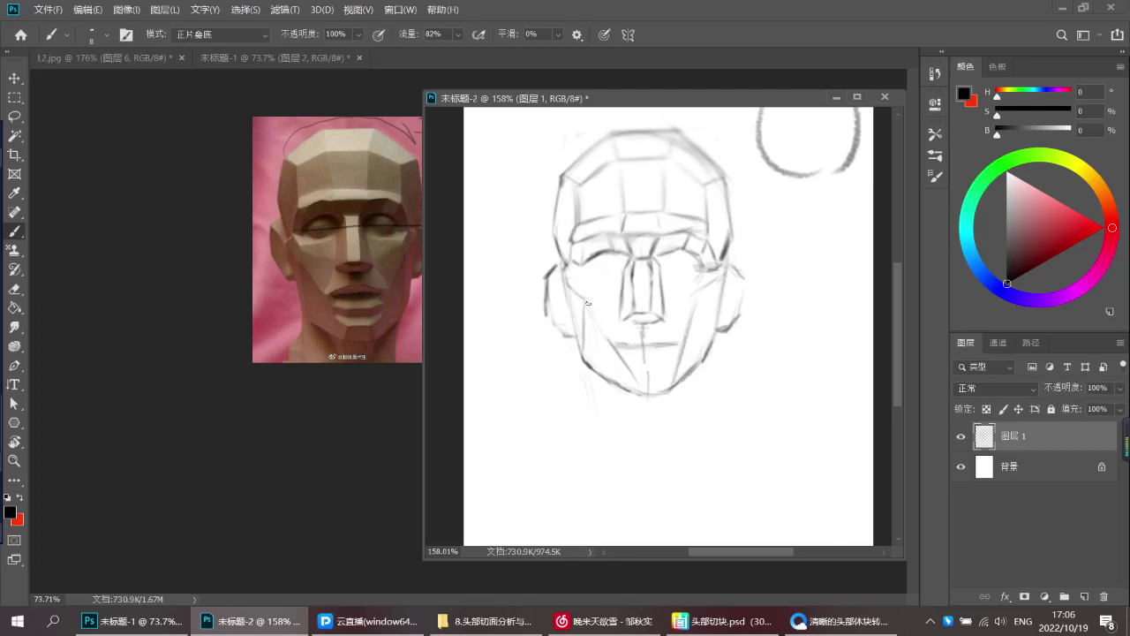
{"action": "mouse_move", "coordinate": [704, 294]}
{"action": "left_mouse_down"}
{"action": "mouse_move", "coordinate": [701, 355]}
{"action": "mouse_move", "coordinate": [634, 324]}
{"action": "left_mouse_up"}
{"action": "key", "text": "e"}
{"action": "key", "text": "b"}
{"action": "key", "text": "bracketright"}
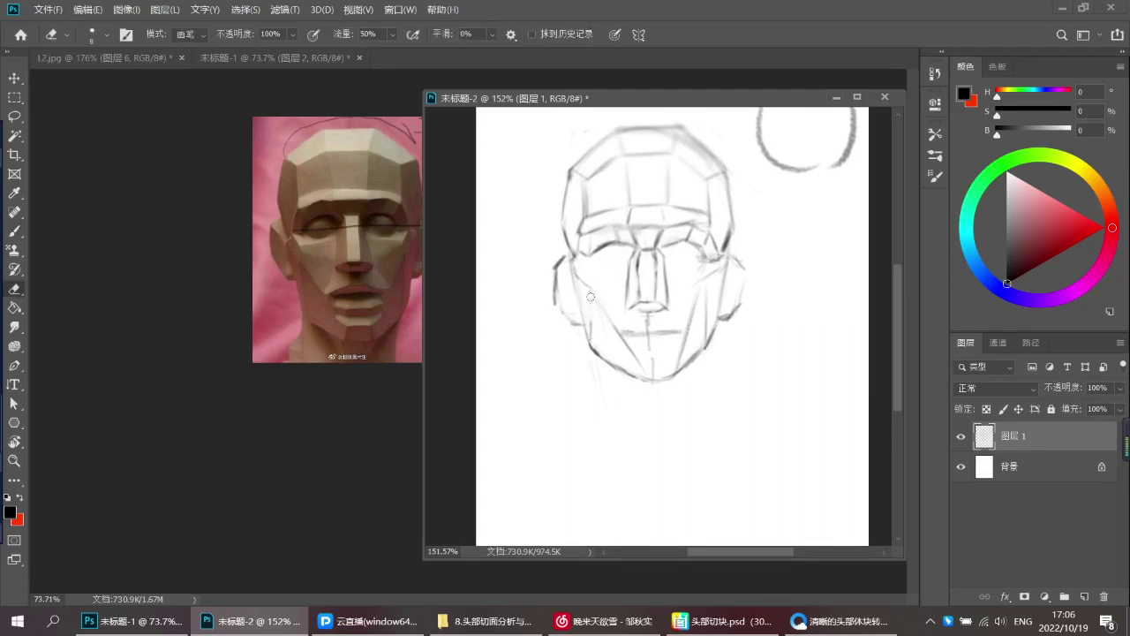
{"action": "left_click_drag", "start_coordinate": [586, 297], "coordinate": [592, 337]}
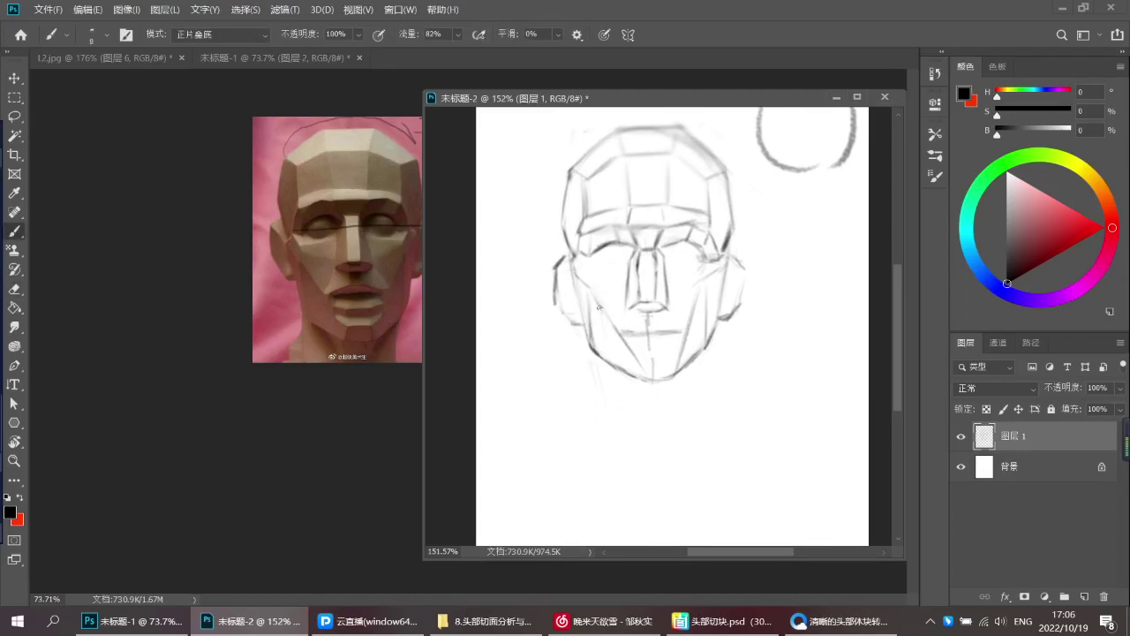
Draw the lower edge of the viewer's left eye socket and the plane edges beneath it toward the nose
{"action": "left_click", "coordinate": [594, 285], "text": "ctrl"}
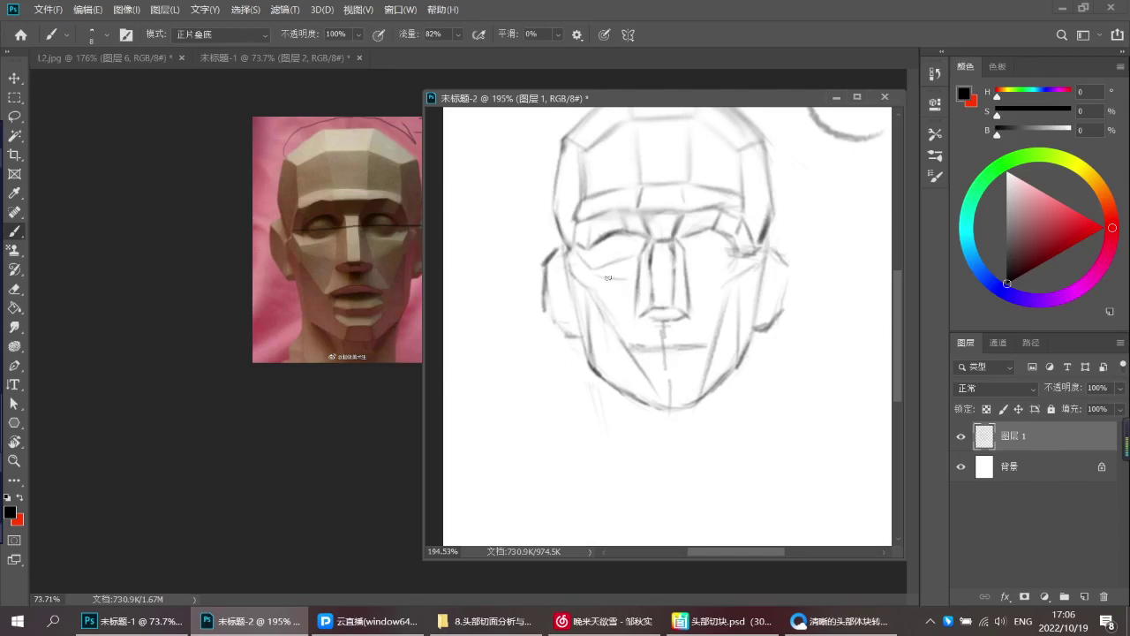
{"action": "key", "text": "e"}
{"action": "key", "text": "b"}
{"action": "mouse_move", "coordinate": [590, 277]}
{"action": "left_mouse_down"}
{"action": "mouse_move", "coordinate": [639, 290]}
{"action": "mouse_move", "coordinate": [601, 279]}
{"action": "mouse_move", "coordinate": [649, 285]}
{"action": "left_mouse_up"}
{"action": "left_click_drag", "start_coordinate": [595, 260], "coordinate": [627, 257]}
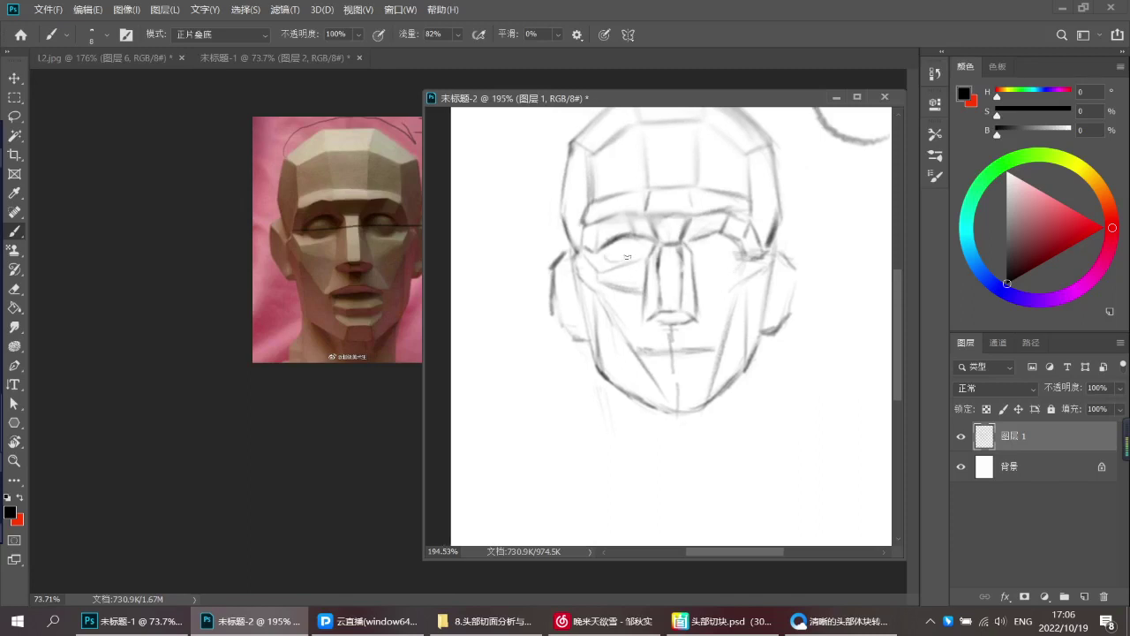
Erase overlapping strokes and draw the short plane edges below the outer corner of the viewer's left eye
{"action": "left_click_drag", "start_coordinate": [740, 296], "coordinate": [721, 289]}
{"action": "key", "text": "e"}
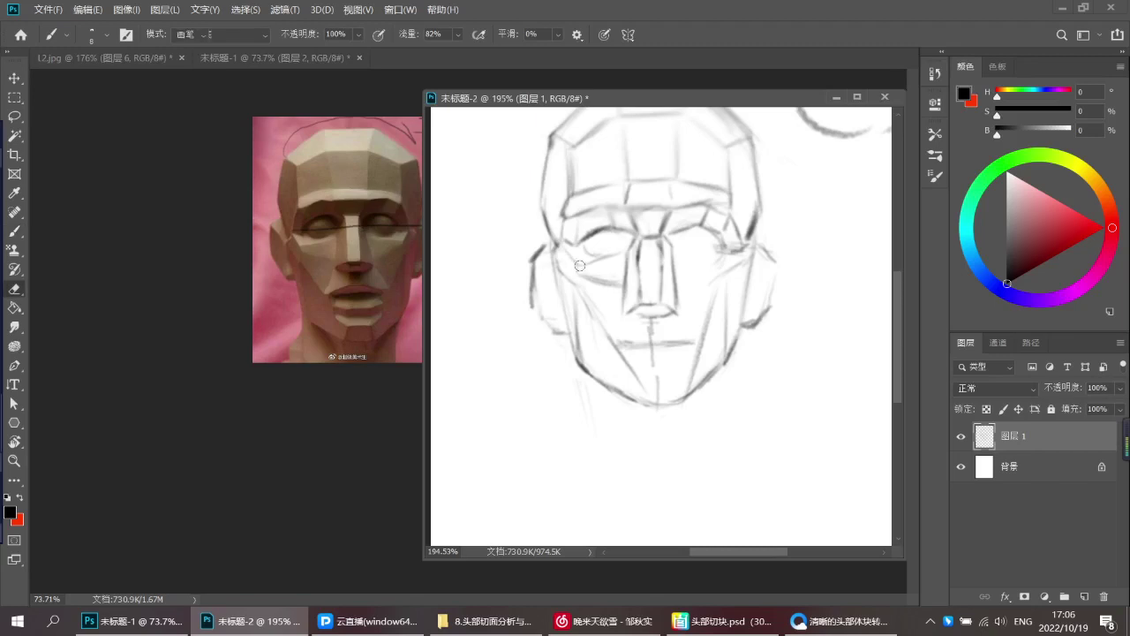
{"action": "key", "text": "b"}
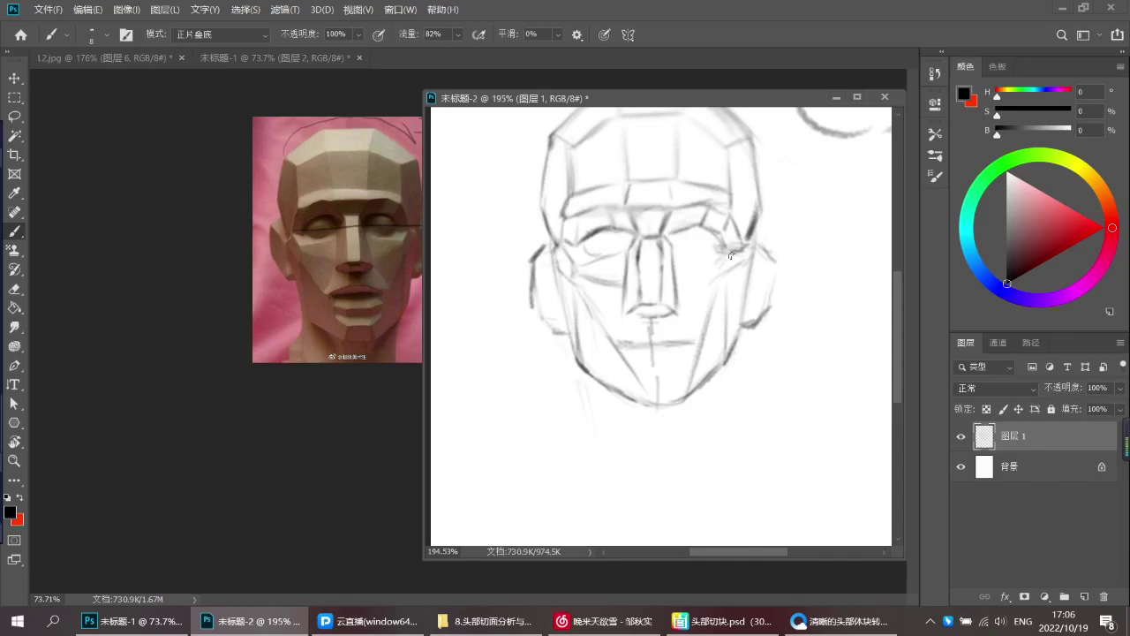
Redraw the cheekbone edge below the viewer's right eye corner and clean up the stray strokes around it
{"action": "left_click_drag", "start_coordinate": [746, 248], "coordinate": [735, 264]}
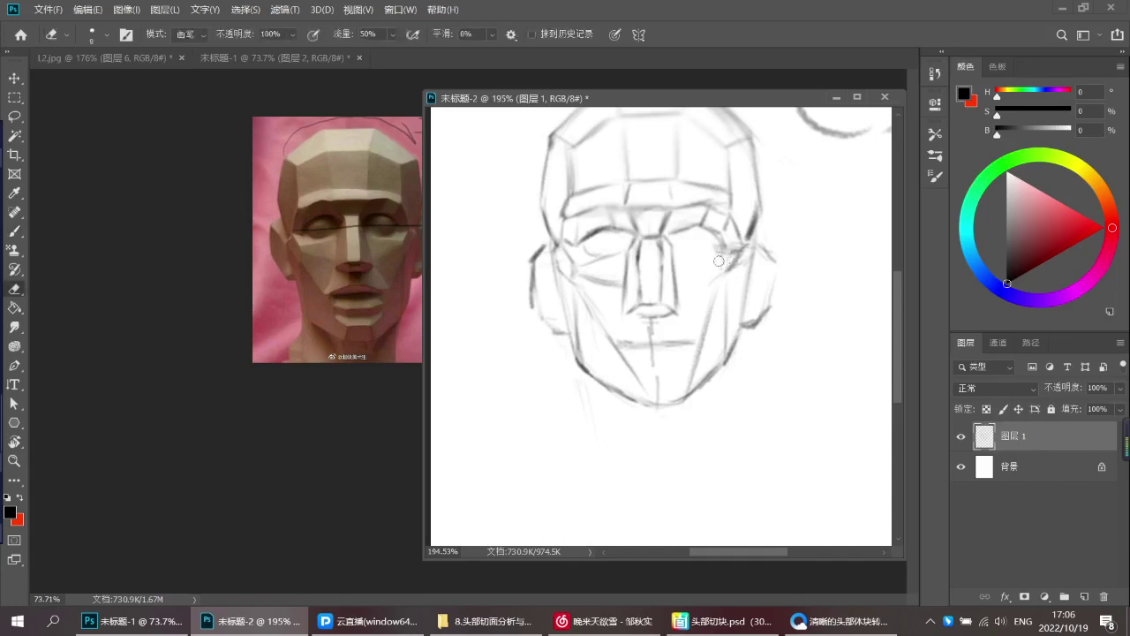
{"action": "left_click_drag", "start_coordinate": [720, 289], "coordinate": [741, 273]}
{"action": "left_click_drag", "start_coordinate": [704, 255], "coordinate": [744, 254]}
{"action": "key", "text": "ctrl+z"}
{"action": "key", "text": "ctrl+z"}
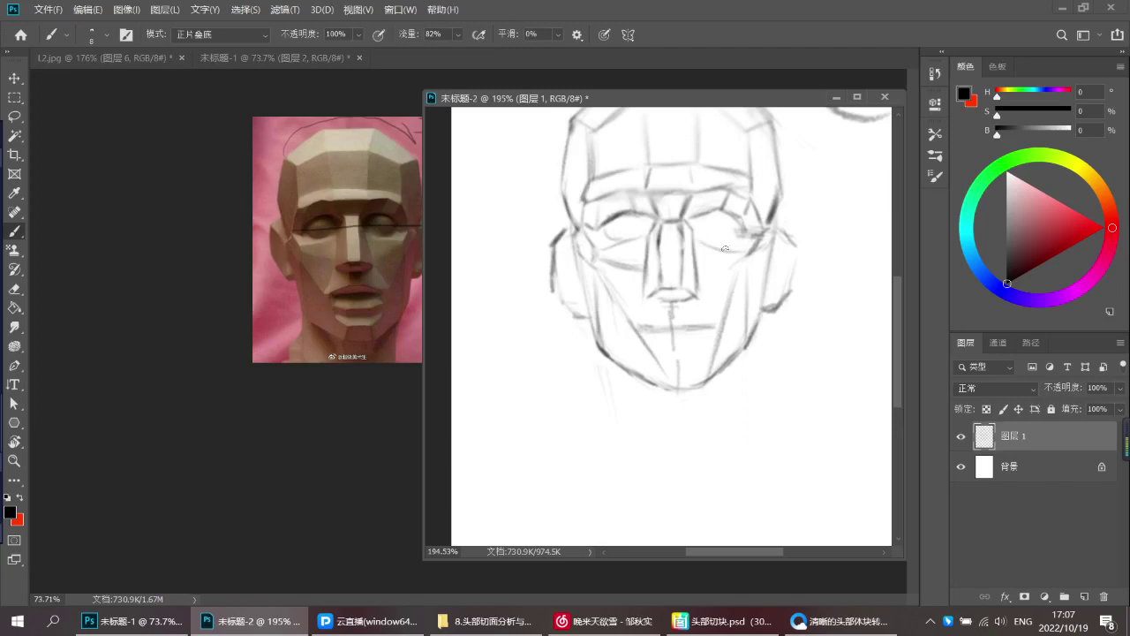
Draw the plane edges under the viewer's right eye, with a diagonal from the cheekbone toward the nose
{"action": "key", "text": "e"}
{"action": "key", "text": "b"}
{"action": "key", "text": "ctrl+z"}
{"action": "mouse_move", "coordinate": [735, 267]}
{"action": "left_mouse_down"}
{"action": "mouse_move", "coordinate": [700, 284]}
{"action": "mouse_move", "coordinate": [720, 275]}
{"action": "left_mouse_up"}
{"action": "key", "text": "ctrl+z"}
Draw slanted edges from the nose base to the mouth corners and replace the centre line with philtrum and upper lip edges
{"action": "left_click_drag", "start_coordinate": [647, 300], "coordinate": [632, 323]}
{"action": "scroll", "coordinate": [696, 307], "scroll_direction": "up", "scroll_amount": 4}
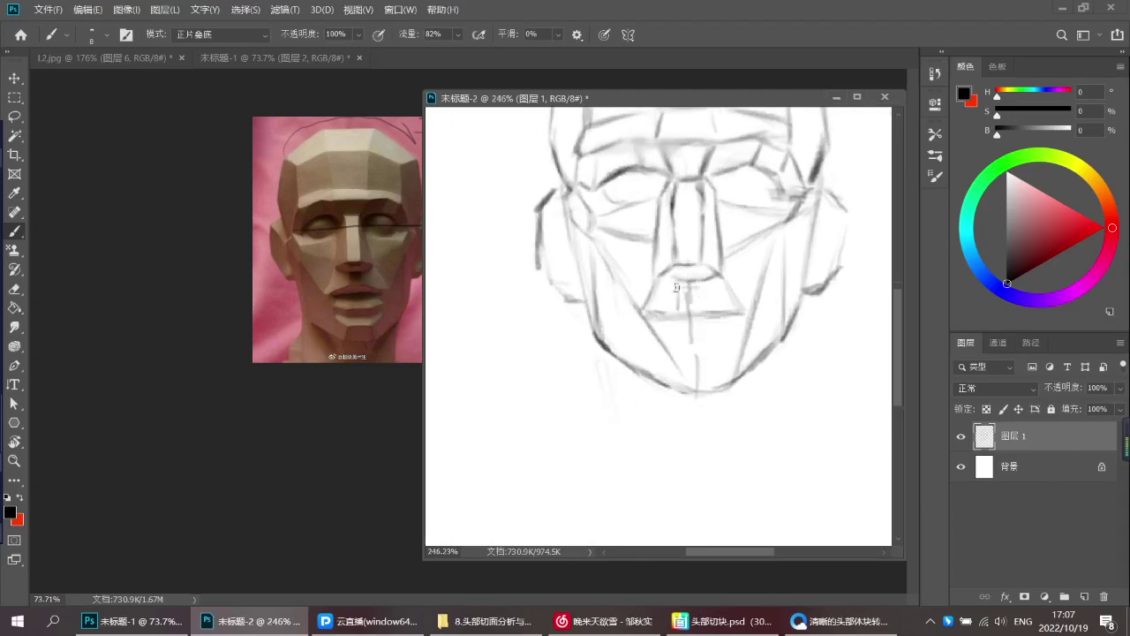
{"action": "key", "text": "e"}
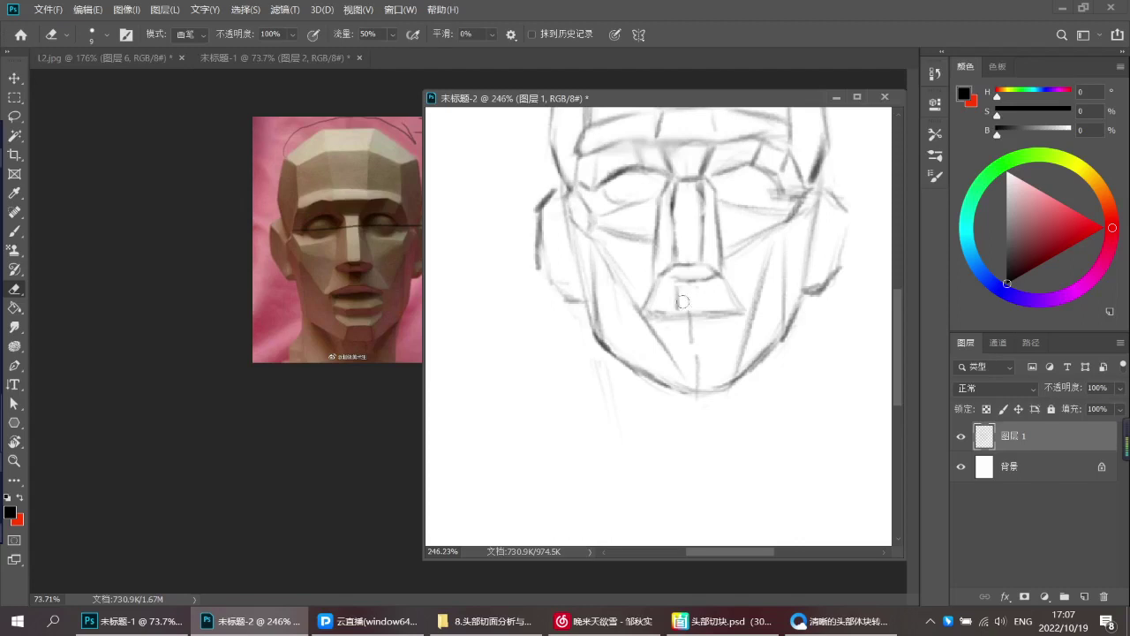
{"action": "key", "text": "b"}
{"action": "key", "text": "e"}
{"action": "key", "text": "b"}
{"action": "scroll", "coordinate": [700, 304], "scroll_direction": "down", "scroll_amount": 2}
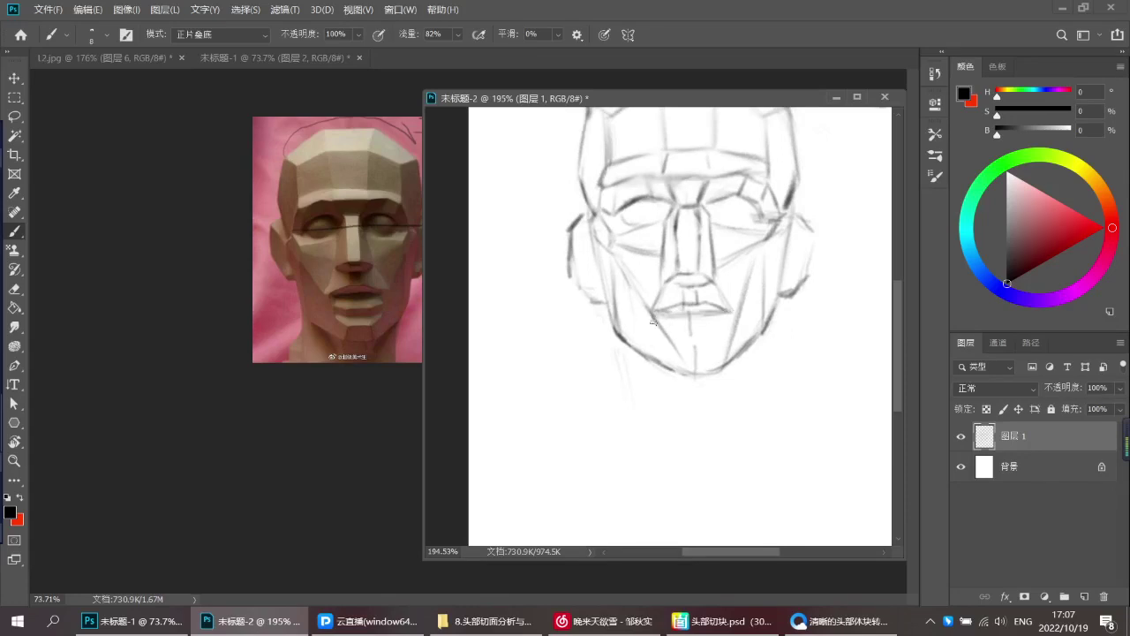
Draw the lower lip's outline, mark the mouth corners, and erase and redraw the lines between the lips
{"action": "left_click_drag", "start_coordinate": [661, 325], "coordinate": [682, 333]}
{"action": "mouse_move", "coordinate": [706, 333]}
{"action": "left_mouse_down"}
{"action": "mouse_move", "coordinate": [735, 316]}
{"action": "mouse_move", "coordinate": [746, 326]}
{"action": "left_mouse_up"}
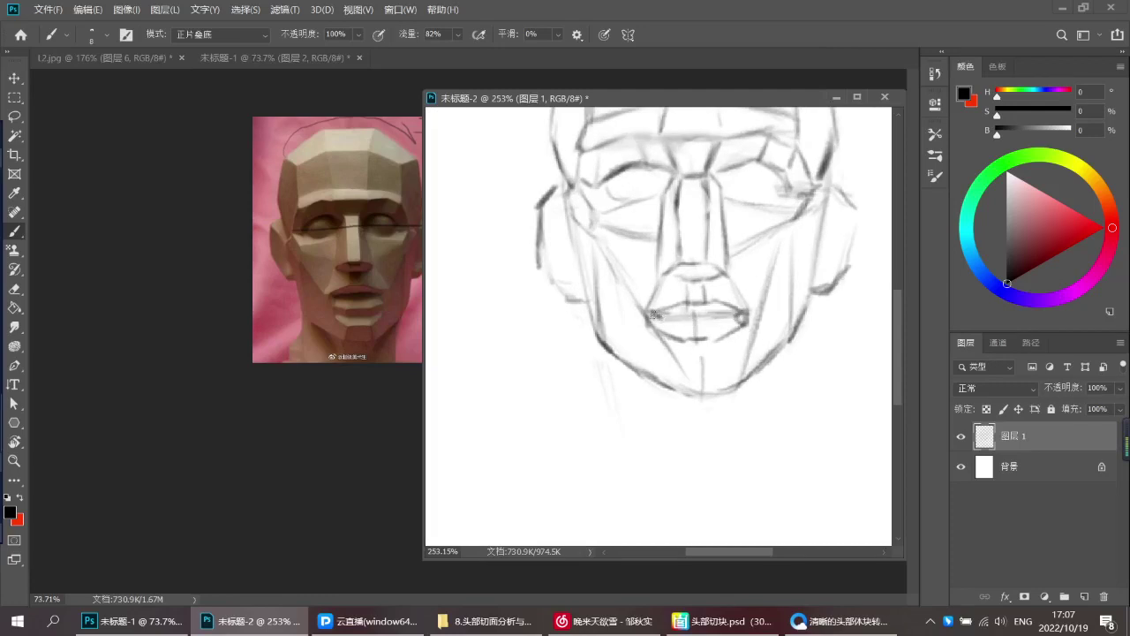
{"action": "key", "text": "e"}
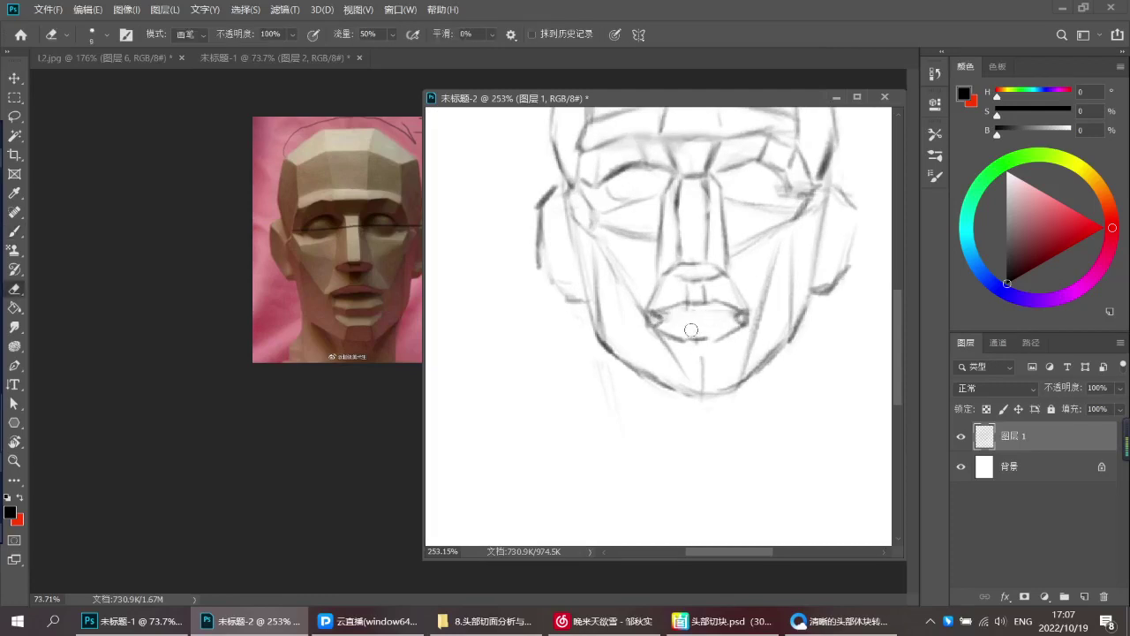
{"action": "key", "text": "b"}
{"action": "mouse_move", "coordinate": [671, 321]}
{"action": "left_mouse_down"}
{"action": "mouse_move", "coordinate": [733, 313]}
{"action": "mouse_move", "coordinate": [660, 315]}
{"action": "mouse_move", "coordinate": [734, 318]}
{"action": "mouse_move", "coordinate": [677, 319]}
{"action": "mouse_move", "coordinate": [703, 323]}
{"action": "left_mouse_up"}
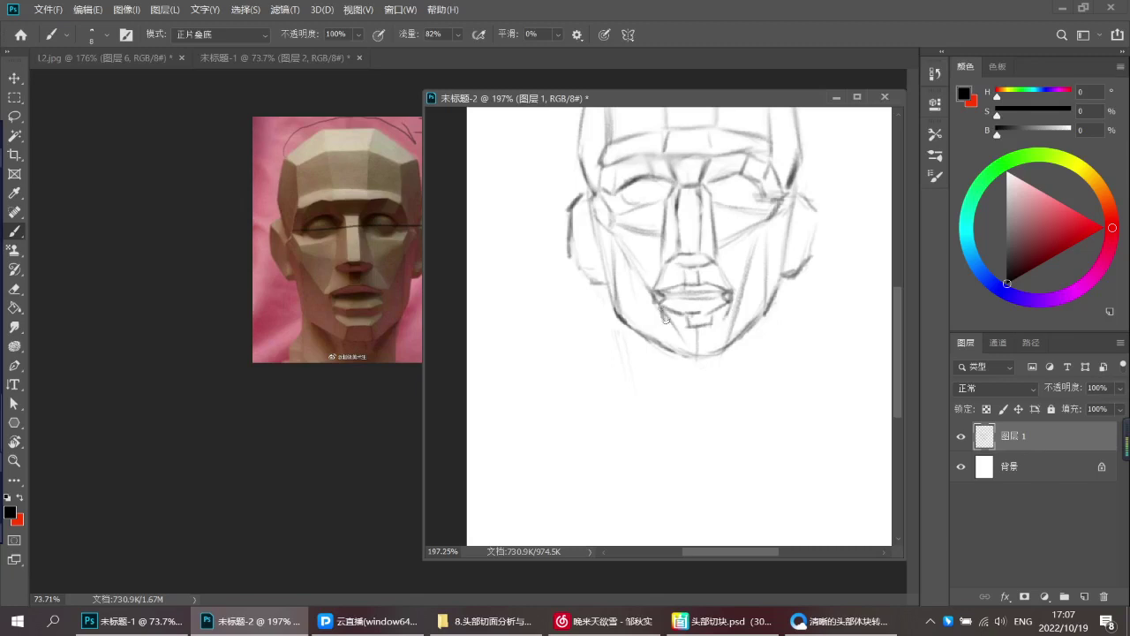
Outline the planes beneath the lower lip and erase the overlapping strokes at its sides
{"action": "key", "text": "e"}
{"action": "mouse_move", "coordinate": [736, 321]}
{"action": "left_mouse_down"}
{"action": "mouse_move", "coordinate": [727, 336]}
{"action": "mouse_move", "coordinate": [738, 317]}
{"action": "mouse_move", "coordinate": [726, 303]}
{"action": "mouse_move", "coordinate": [740, 312]}
{"action": "left_mouse_up"}
{"action": "key", "text": "b"}
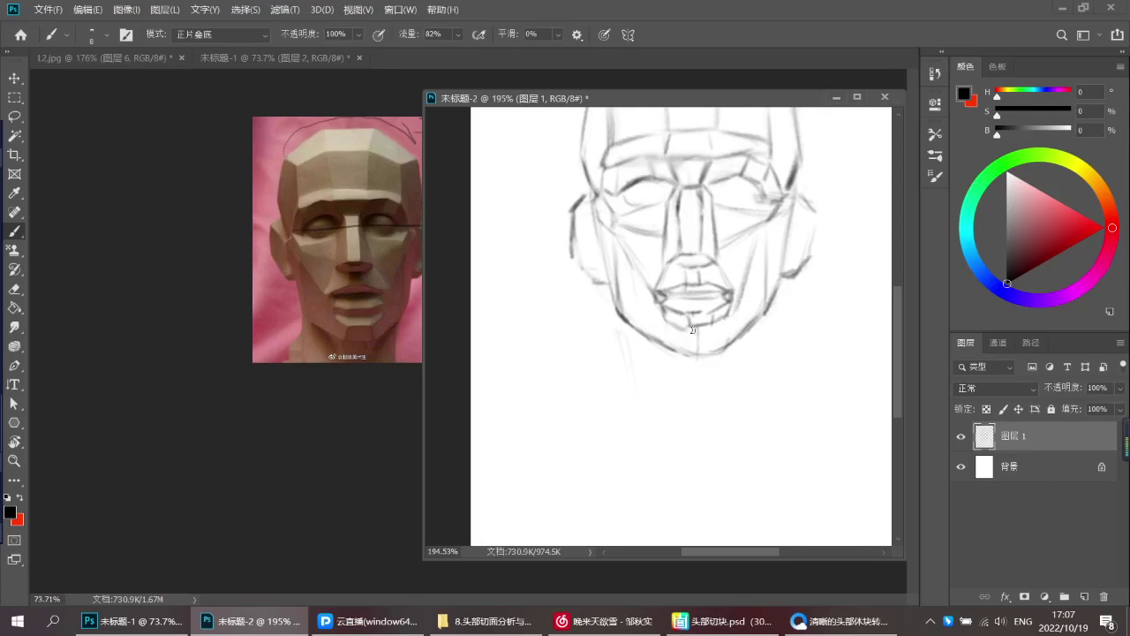
Draw the two side edges of the chin's front plane, undoing the misplaced strokes
{"action": "mouse_move", "coordinate": [688, 332]}
{"action": "left_mouse_down"}
{"action": "mouse_move", "coordinate": [688, 350]}
{"action": "mouse_move", "coordinate": [728, 347]}
{"action": "mouse_move", "coordinate": [686, 345]}
{"action": "mouse_move", "coordinate": [681, 319]}
{"action": "mouse_move", "coordinate": [693, 313]}
{"action": "left_mouse_up"}
{"action": "key", "text": "ctrl+z"}
{"action": "key", "text": "ctrl+z"}
{"action": "key", "text": "ctrl+z"}
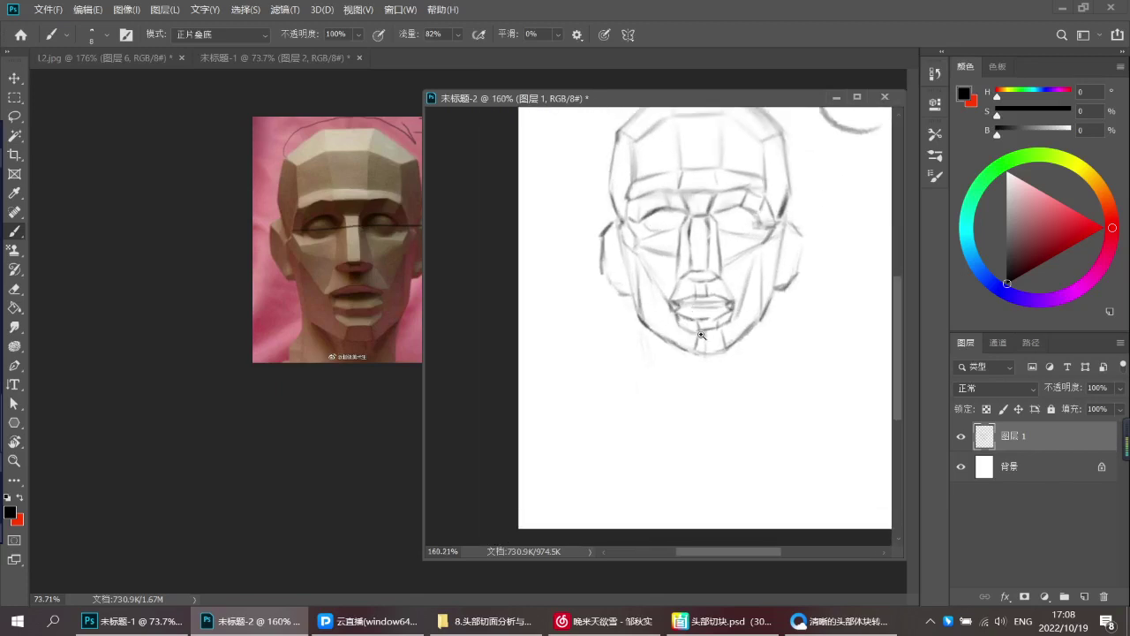
{"action": "scroll", "coordinate": [701, 334], "scroll_direction": "down", "scroll_amount": 4}
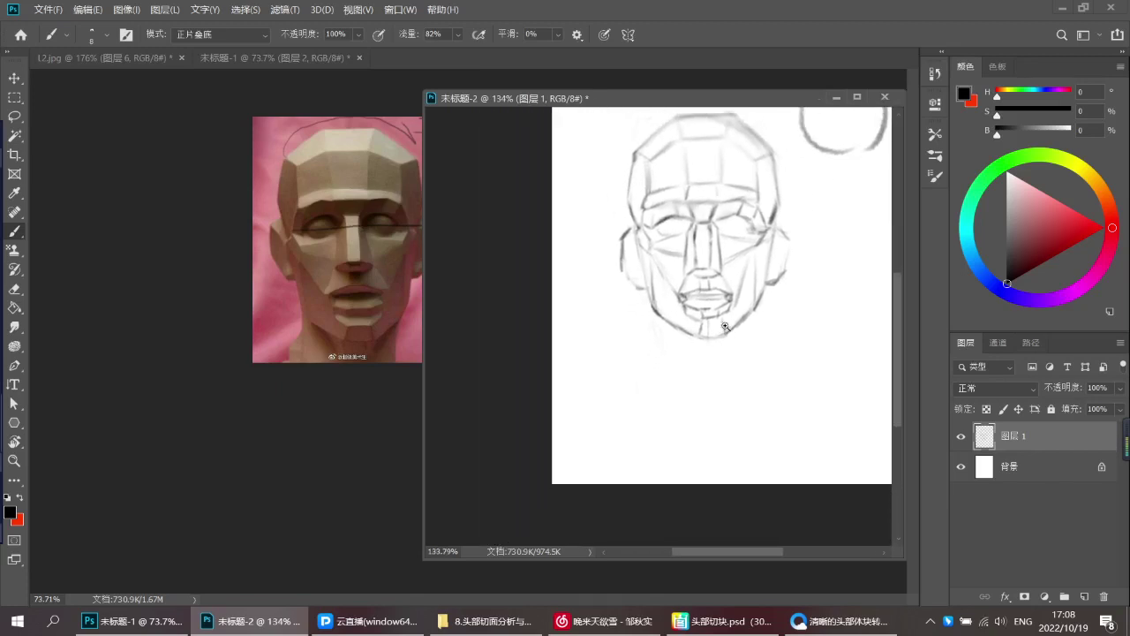
Lasso the mouth area and nudge it slightly upward toward the nose with Free Transform
{"action": "scroll", "coordinate": [716, 321], "scroll_direction": "up", "scroll_amount": 4}
{"action": "key", "text": "l"}
{"action": "mouse_move", "coordinate": [676, 298]}
{"action": "left_mouse_down"}
{"action": "mouse_move", "coordinate": [661, 340]}
{"action": "mouse_move", "coordinate": [703, 369]}
{"action": "mouse_move", "coordinate": [737, 364]}
{"action": "mouse_move", "coordinate": [762, 332]}
{"action": "mouse_move", "coordinate": [754, 292]}
{"action": "mouse_move", "coordinate": [716, 294]}
{"action": "mouse_move", "coordinate": [650, 331]}
{"action": "left_mouse_up"}
{"action": "key", "text": "ctrl+t"}
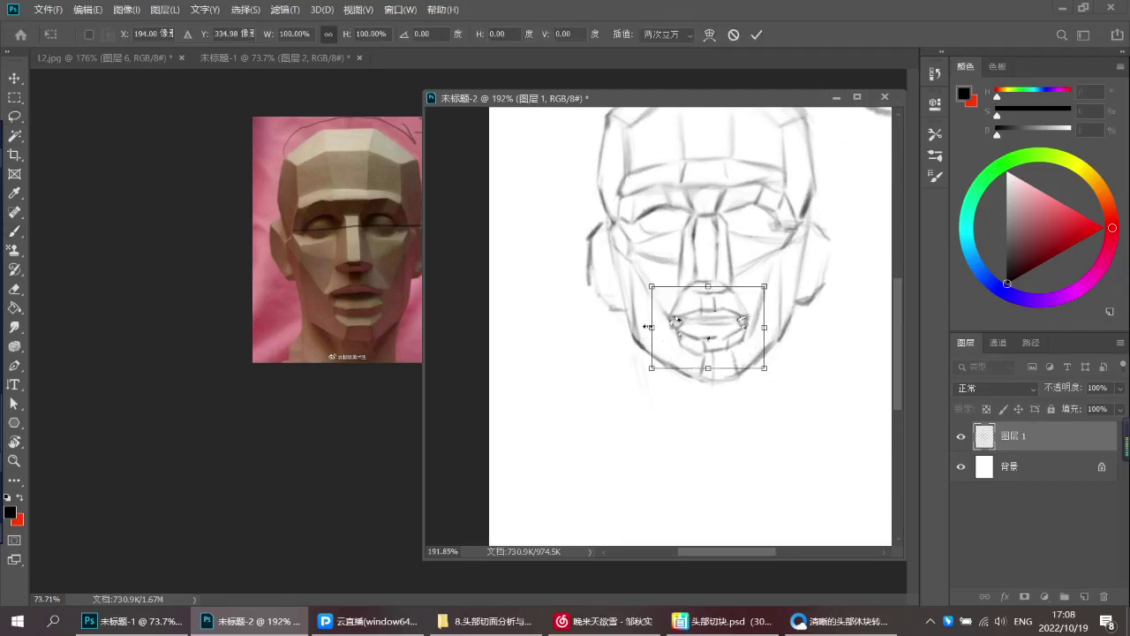
{"action": "key", "text": "Up"}
{"action": "key", "text": "Up"}
{"action": "key", "text": "Up"}
{"action": "key", "text": "Up"}
{"action": "key", "text": "Up"}
{"action": "key", "text": "Up"}
{"action": "key", "text": "Return"}
{"action": "key", "text": "Return"}
{"action": "scroll", "coordinate": [650, 318], "scroll_direction": "down", "scroll_amount": 5}
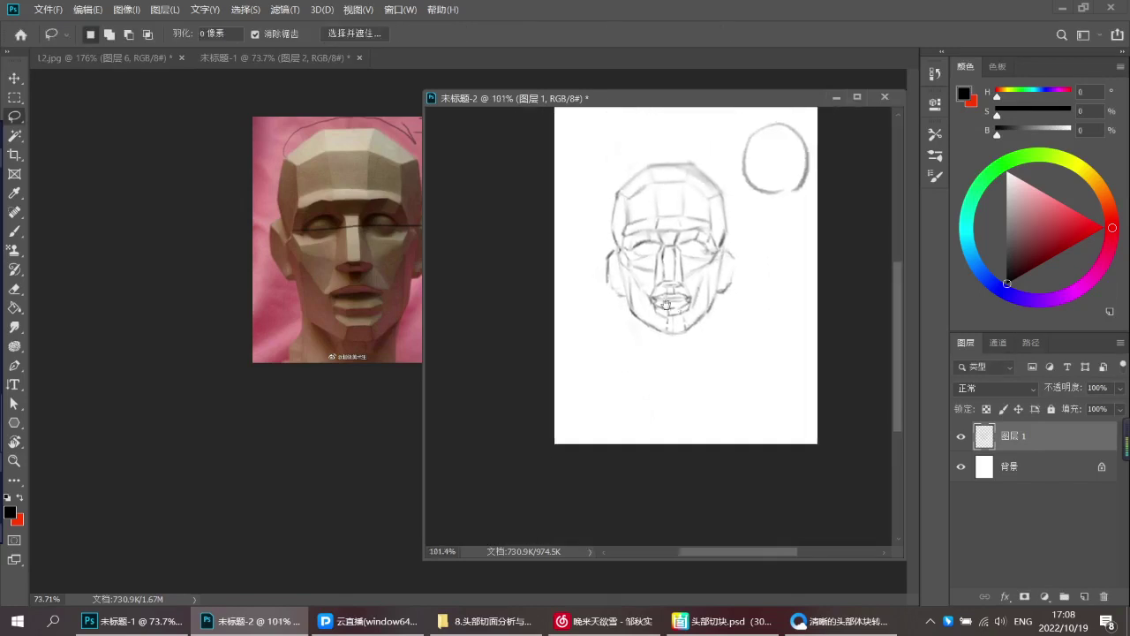
Adjust the selected mouth area slightly with Free Transform and clear the selection
{"action": "scroll", "coordinate": [650, 307], "scroll_direction": "up", "scroll_amount": 5}
{"action": "key", "text": "ctrl+t"}
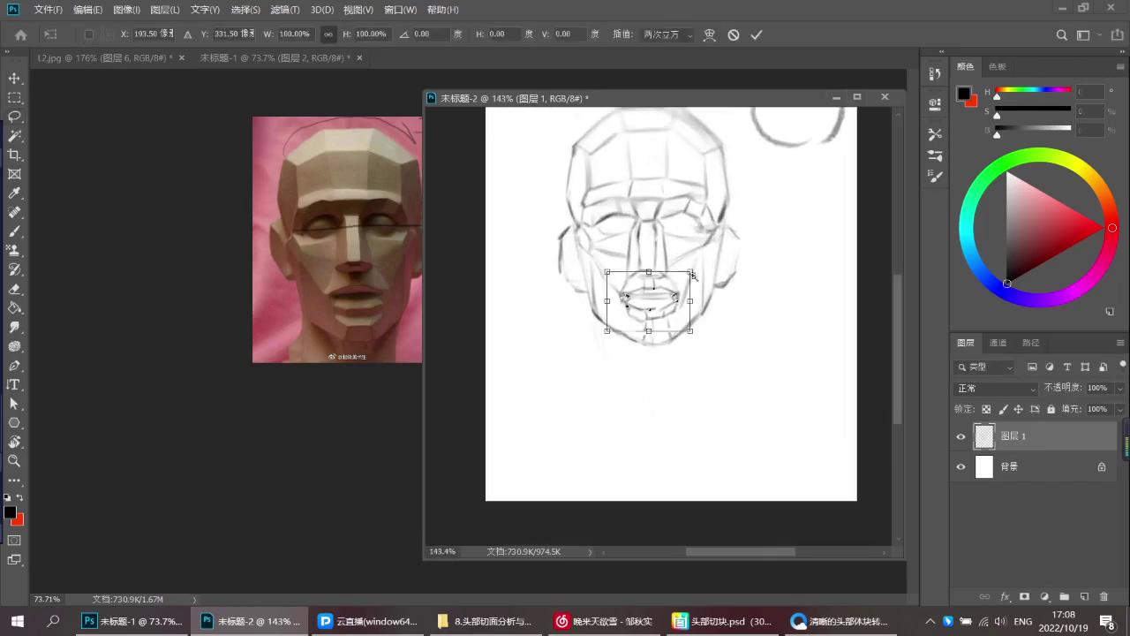
{"action": "left_click_drag", "start_coordinate": [714, 309], "coordinate": [722, 311]}
{"action": "left_click_drag", "start_coordinate": [597, 323], "coordinate": [603, 330]}
{"action": "key", "text": "Return"}
{"action": "key", "text": "ctrl+d"}
{"action": "scroll", "coordinate": [645, 350], "scroll_direction": "down", "scroll_amount": 2}
Dismiss the no-layer error, select layer 图层 1, and erase the old chin plane edges
{"action": "key", "text": "e"}
{"action": "left_click", "coordinate": [642, 349]}
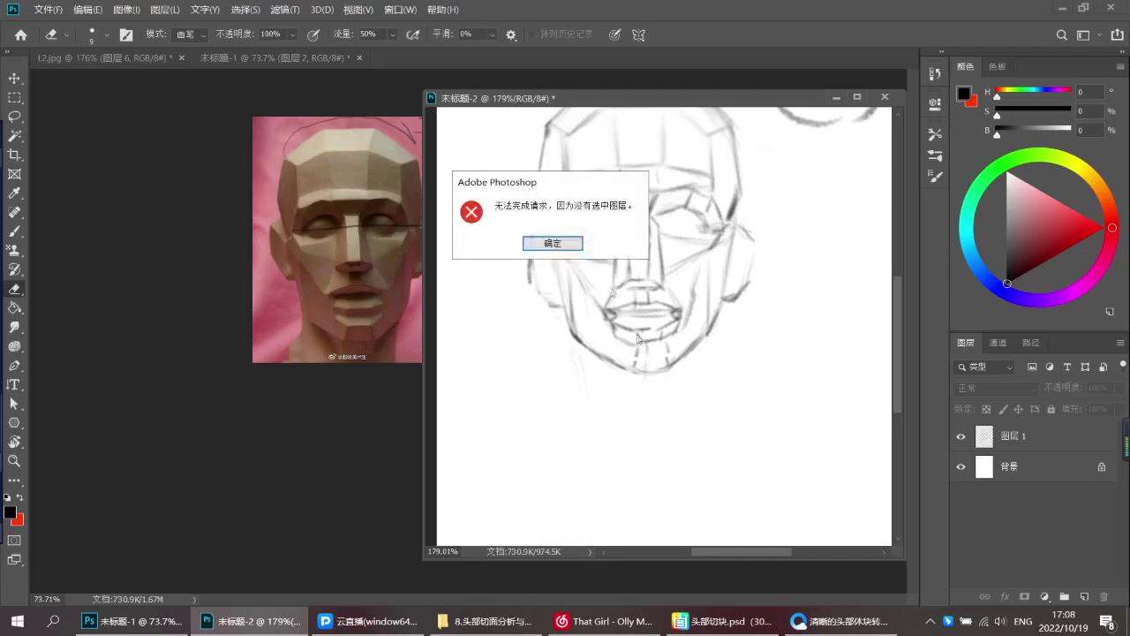
{"action": "left_click", "coordinate": [552, 243]}
{"action": "left_click", "coordinate": [1007, 436]}
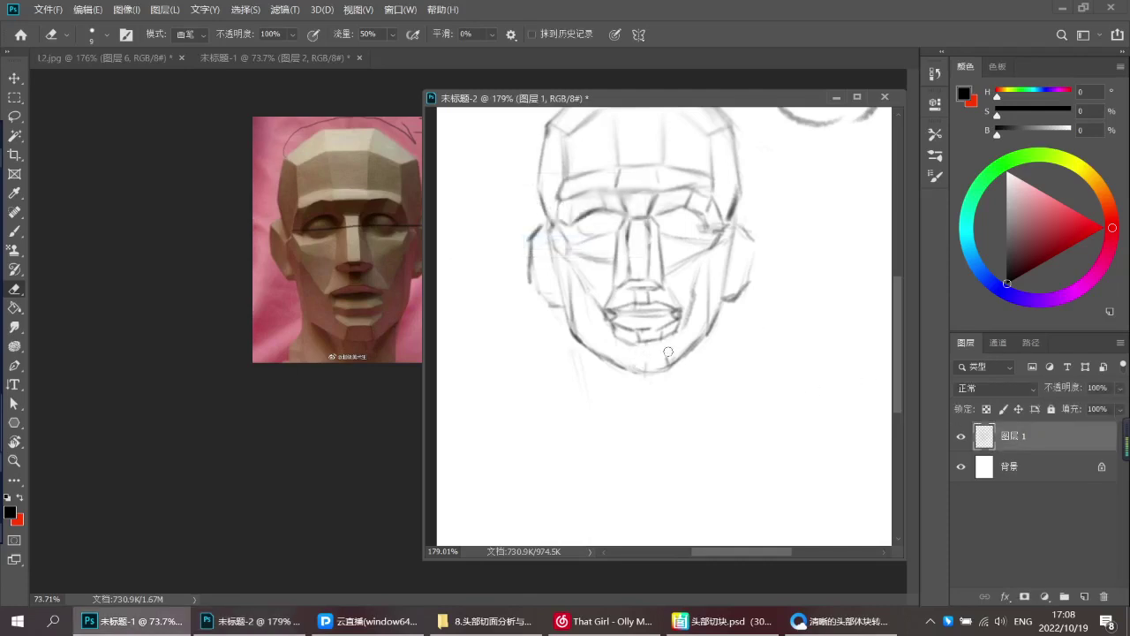
Redraw the chin's front plane with two side edges and a short top edge below the lower lip
{"action": "key", "text": "b"}
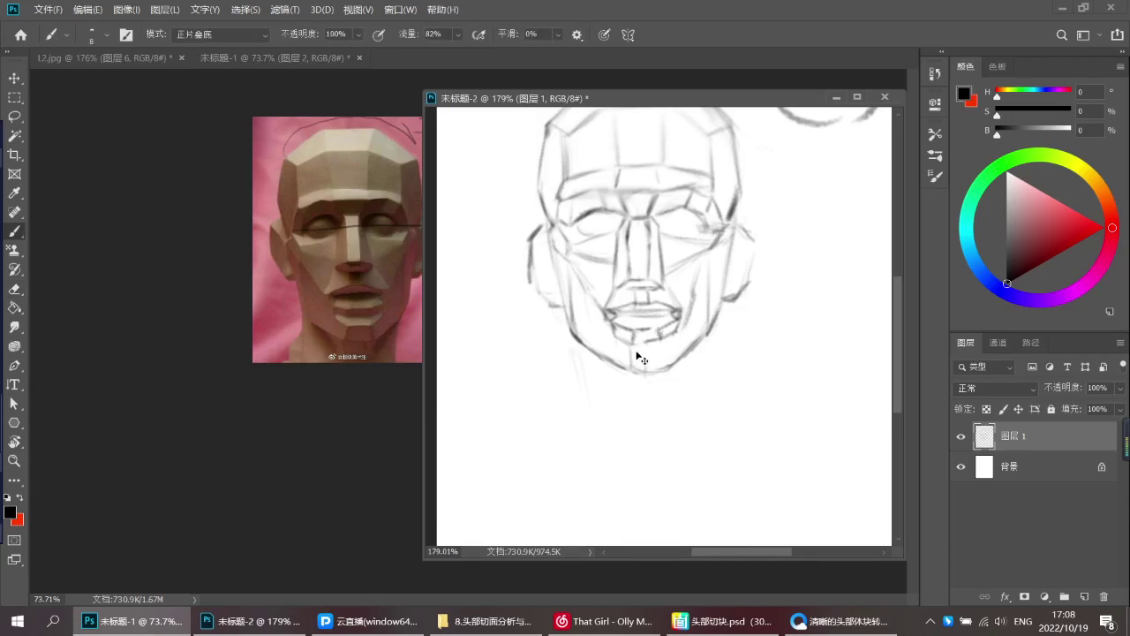
{"action": "key", "text": "ctrl+z"}
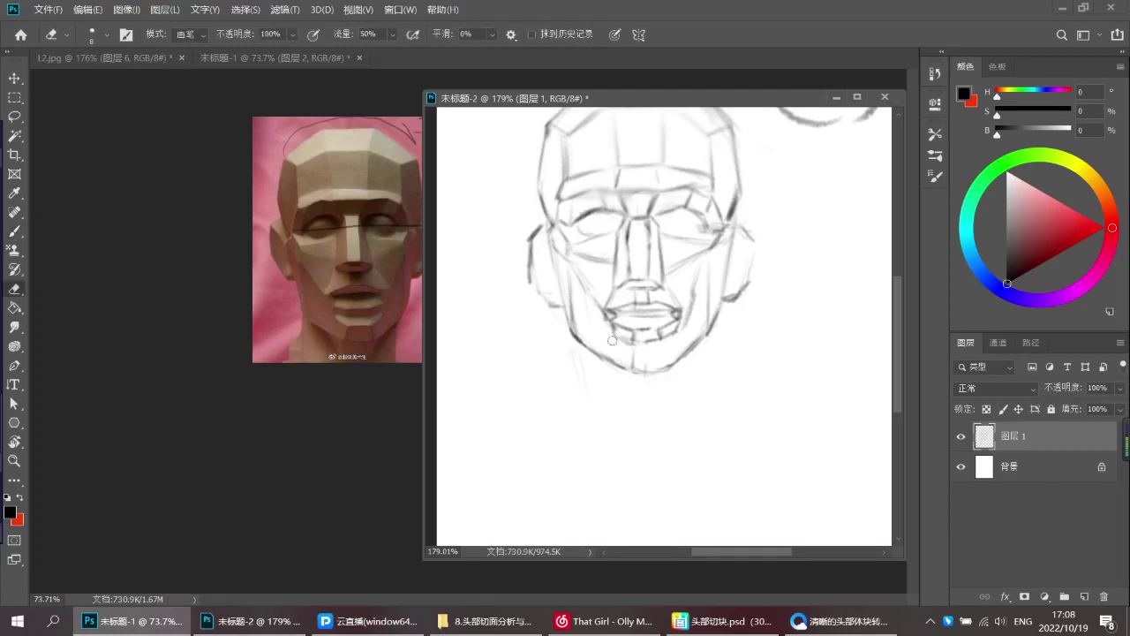
{"action": "scroll", "coordinate": [621, 337], "scroll_direction": "down", "scroll_amount": 1}
{"action": "scroll", "coordinate": [620, 335], "scroll_direction": "up", "scroll_amount": 2}
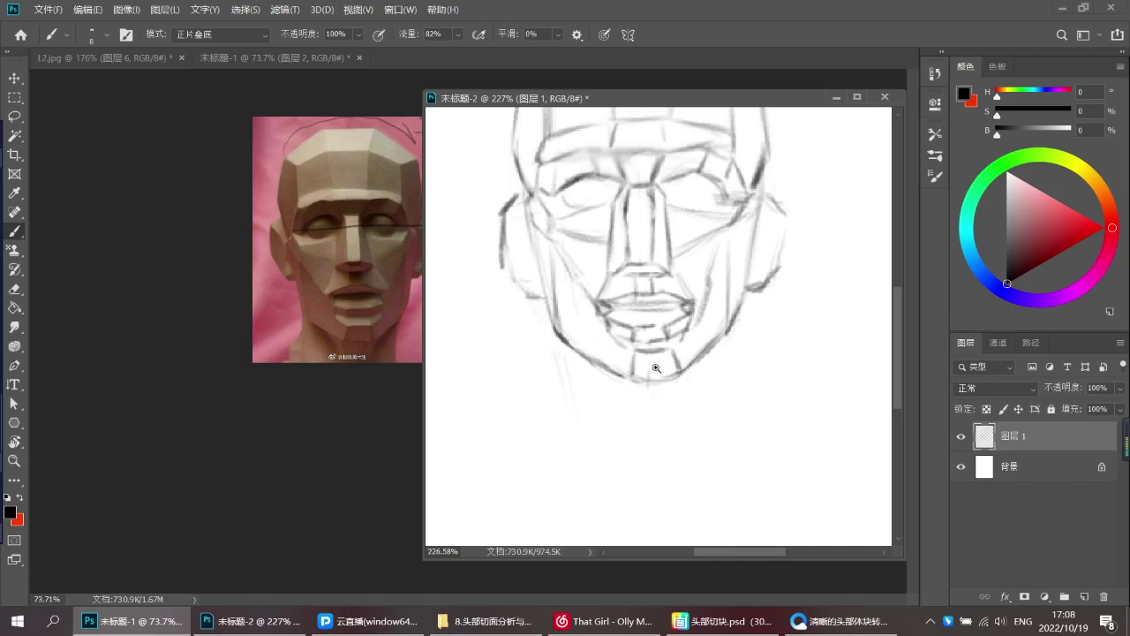
Strengthen the angular jaw outline on both sides of the chin and clean up its loose edges
{"action": "scroll", "coordinate": [673, 358], "scroll_direction": "down", "scroll_amount": 3}
{"action": "key", "text": "e"}
{"action": "key", "text": "b"}
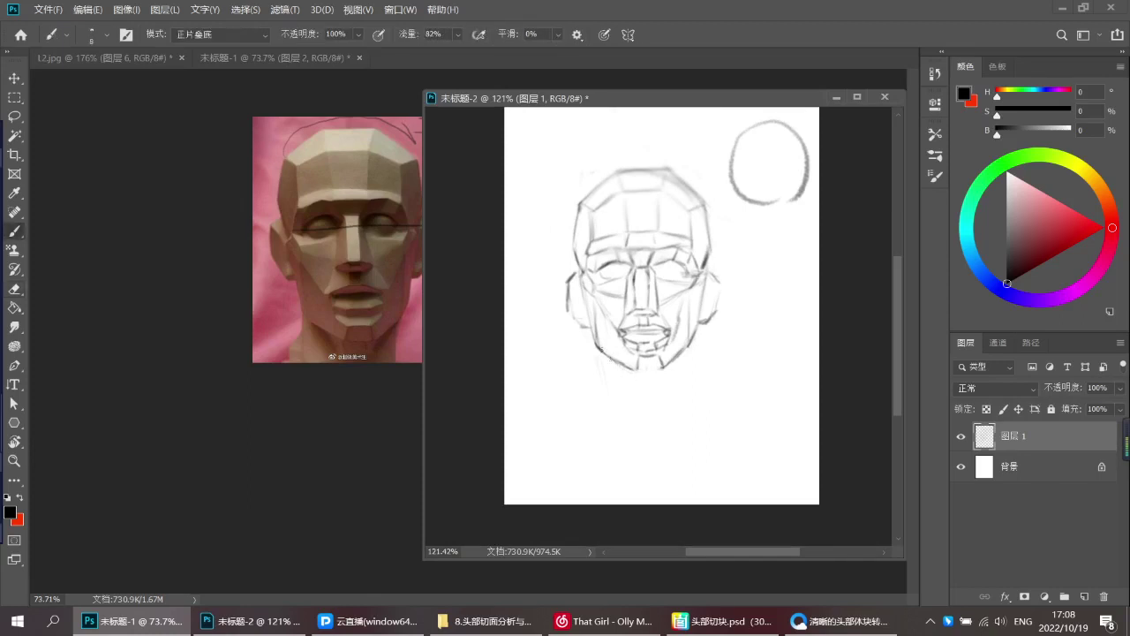
{"action": "left_click_drag", "start_coordinate": [594, 349], "coordinate": [641, 375]}
{"action": "key", "text": "e"}
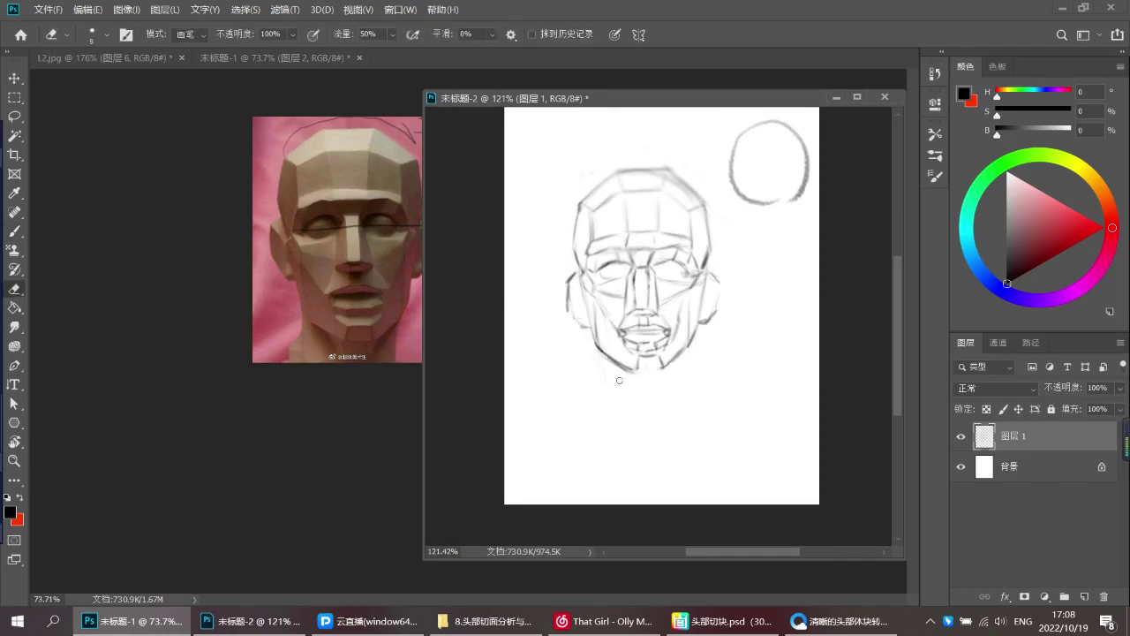
{"action": "key", "text": "b"}
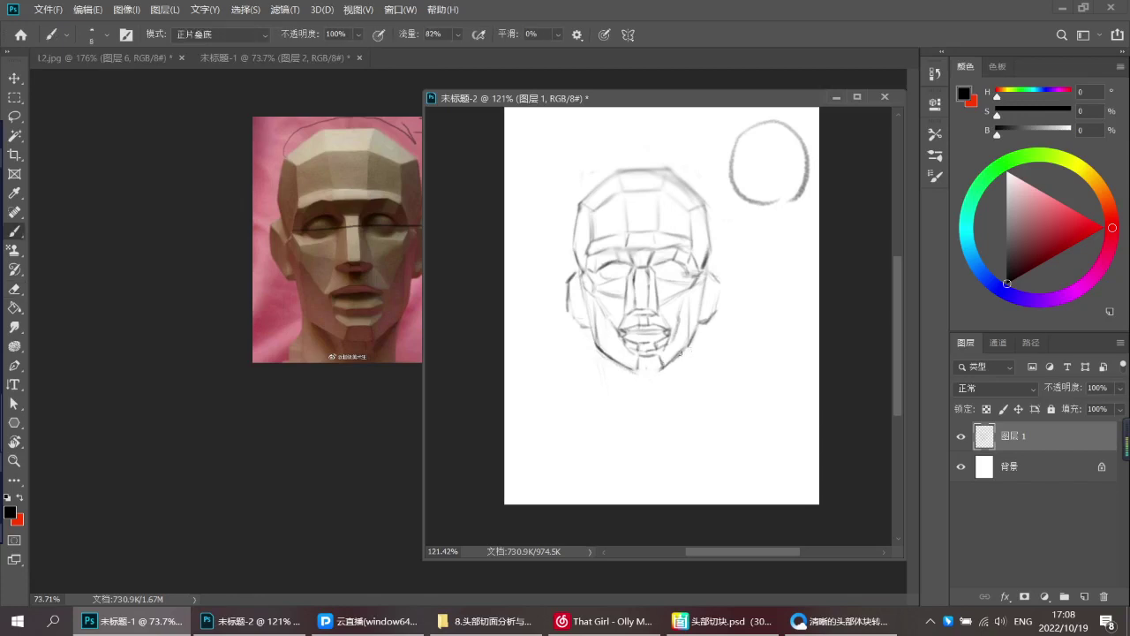
{"action": "left_click_drag", "start_coordinate": [680, 353], "coordinate": [662, 368]}
{"action": "key", "text": "e"}
{"action": "key", "text": "b"}
{"action": "left_click_drag", "start_coordinate": [681, 348], "coordinate": [673, 346]}
Retouch the lines beside both ears and erase the lower outline of the ear on the head's left-hand side
{"action": "left_click_drag", "start_coordinate": [711, 309], "coordinate": [700, 300]}
{"action": "left_click_drag", "start_coordinate": [580, 279], "coordinate": [594, 294]}
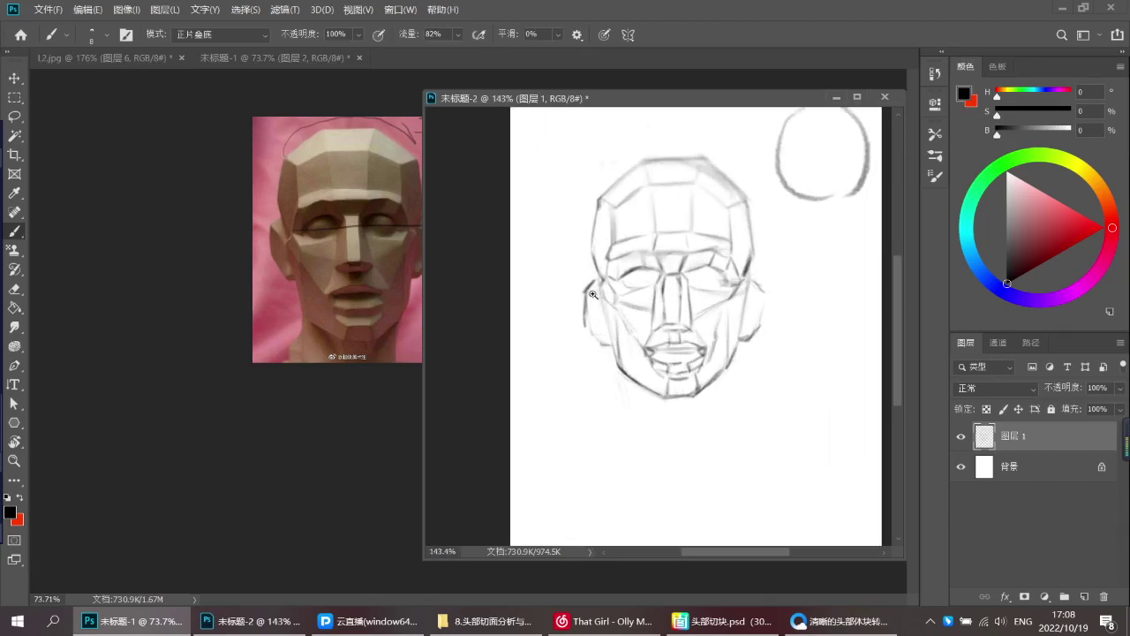
{"action": "scroll", "coordinate": [593, 299], "scroll_direction": "up", "scroll_amount": 2}
{"action": "key", "text": "e"}
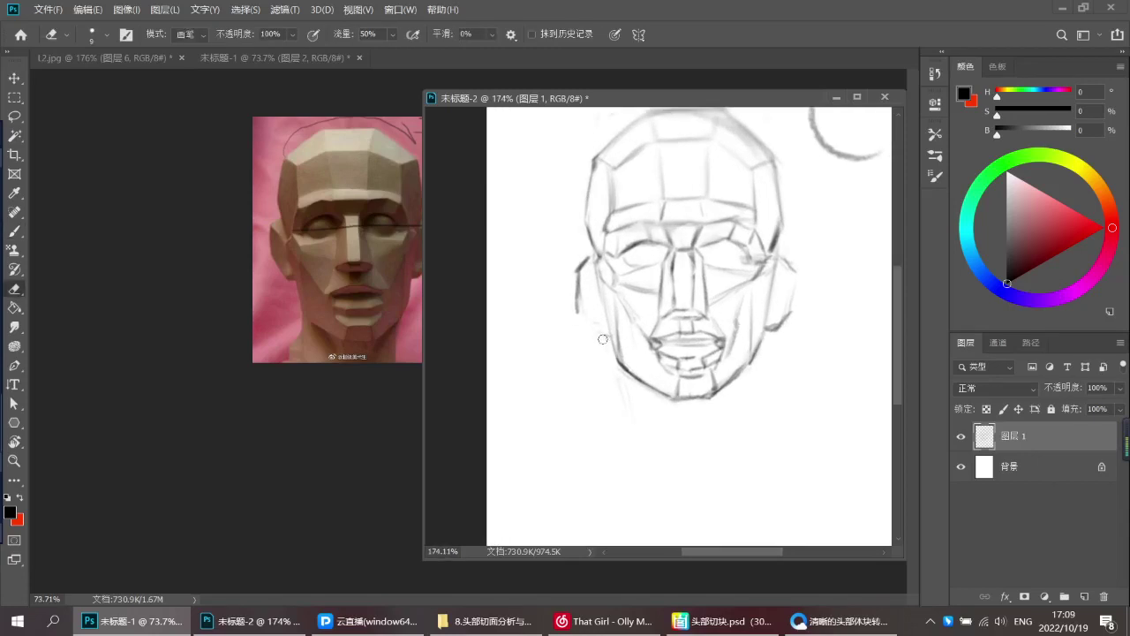
{"action": "key", "text": "b"}
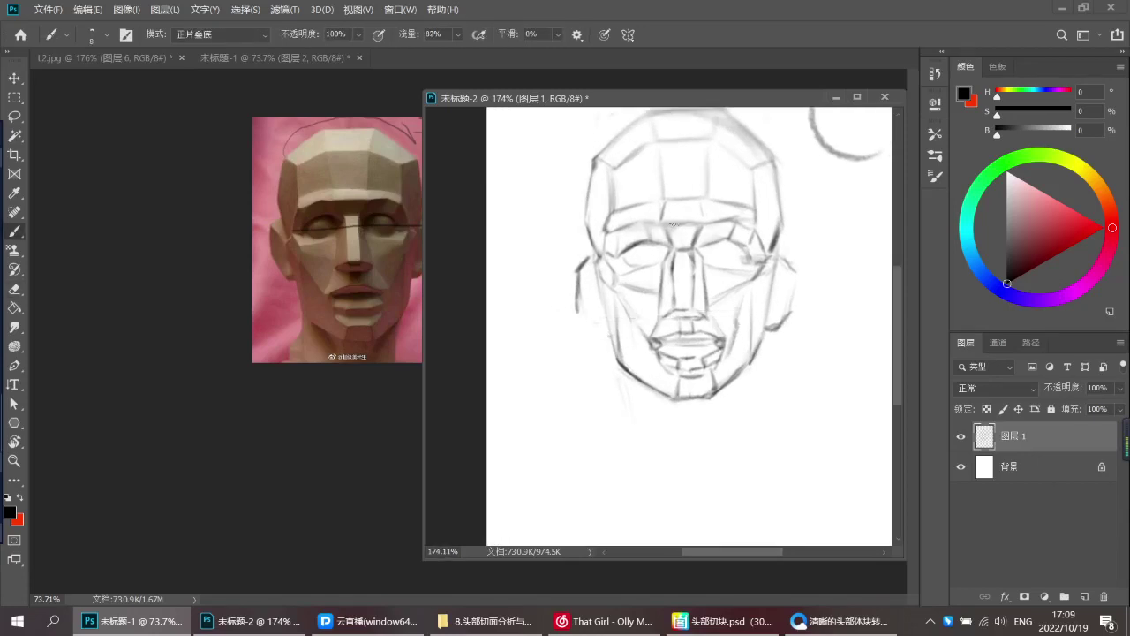
Trace the reference head's brow edge in red using Normal brush mode, and undo the surplus strokes
{"action": "left_click", "coordinate": [306, 191]}
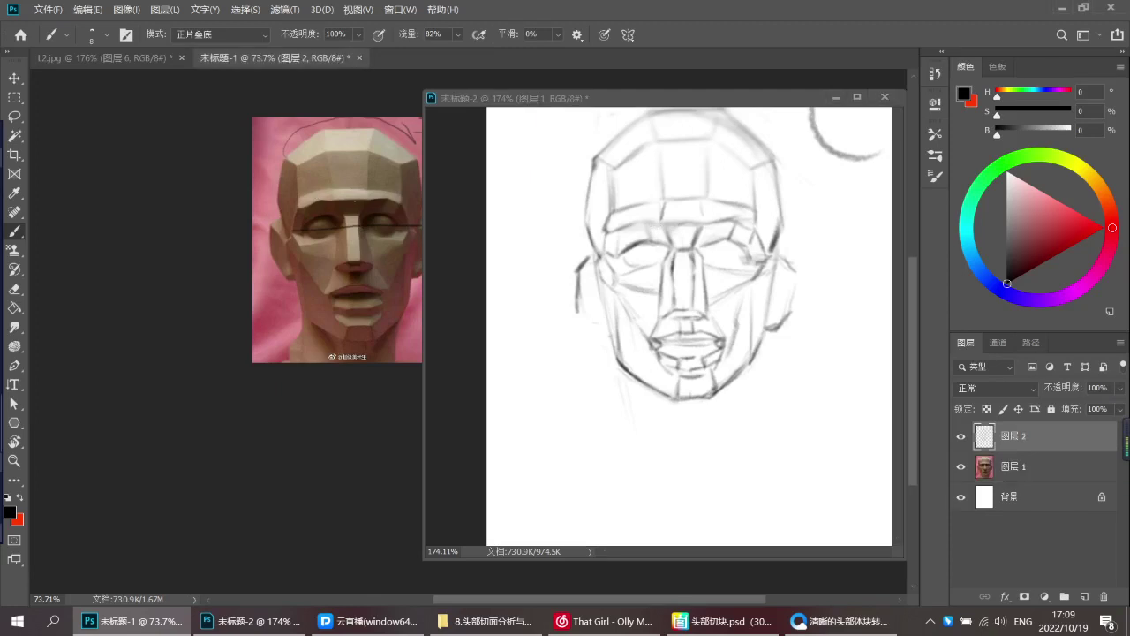
{"action": "left_click", "coordinate": [1105, 228]}
{"action": "left_click", "coordinate": [264, 35]}
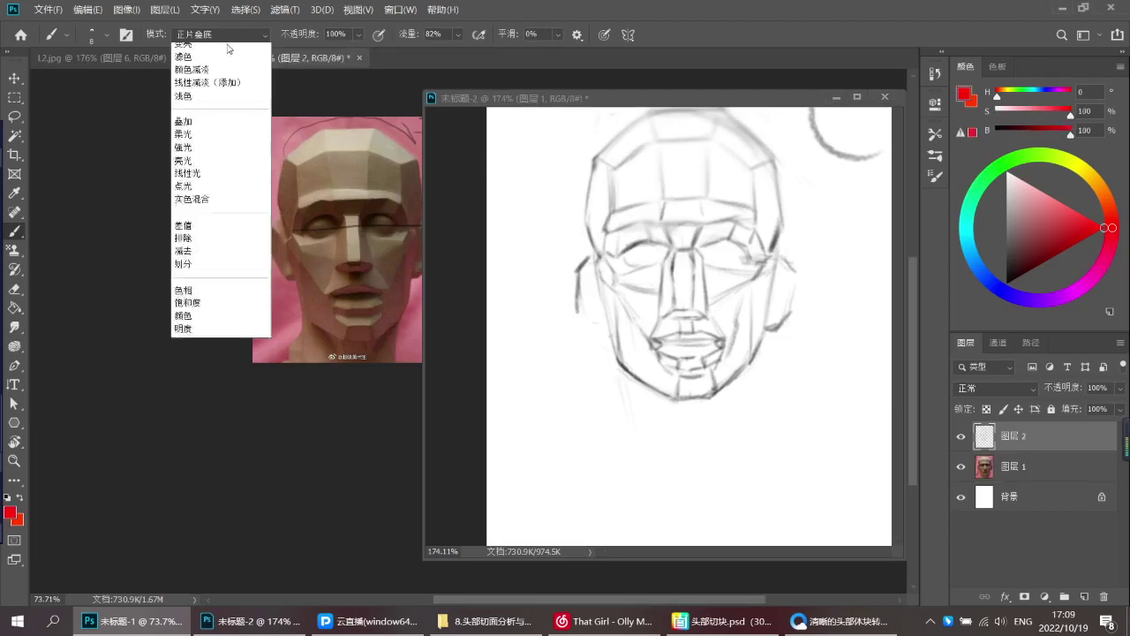
{"action": "left_click", "coordinate": [203, 42]}
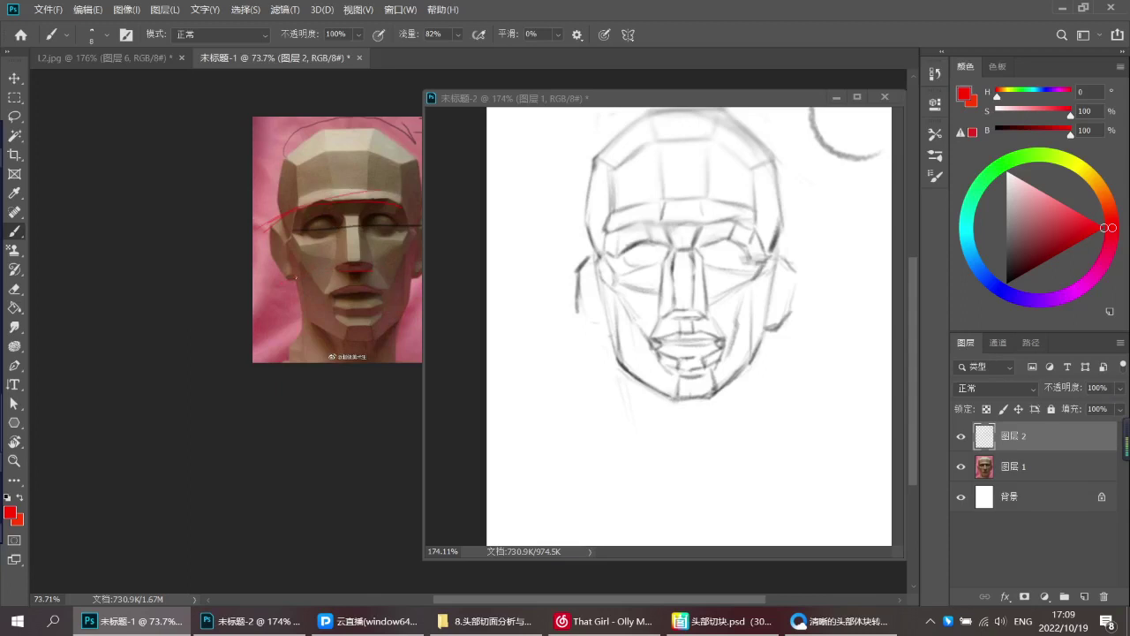
{"action": "key", "text": "ctrl+z"}
{"action": "key", "text": "ctrl+z"}
{"action": "key", "text": "ctrl+z"}
Return to the sketch and erase the remaining outline of the left-hand ear
{"action": "left_click", "coordinate": [1025, 227]}
{"action": "left_click", "coordinate": [643, 228]}
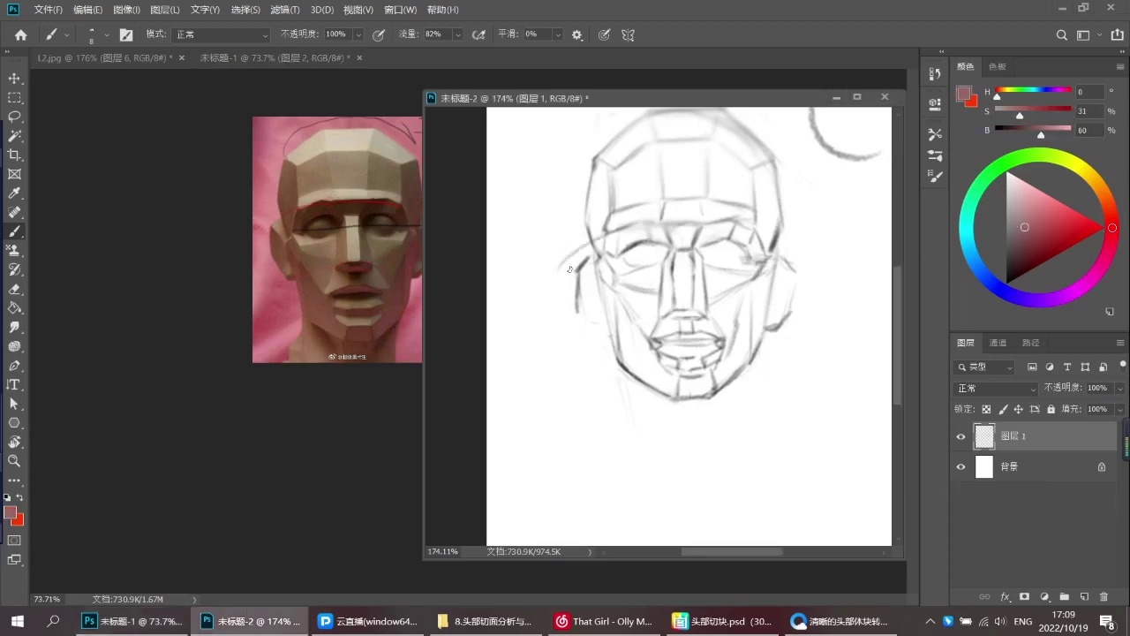
{"action": "key", "text": "e"}
{"action": "mouse_move", "coordinate": [576, 302]}
{"action": "left_mouse_down"}
{"action": "mouse_move", "coordinate": [580, 270]}
{"action": "mouse_move", "coordinate": [571, 311]}
{"action": "left_mouse_up"}
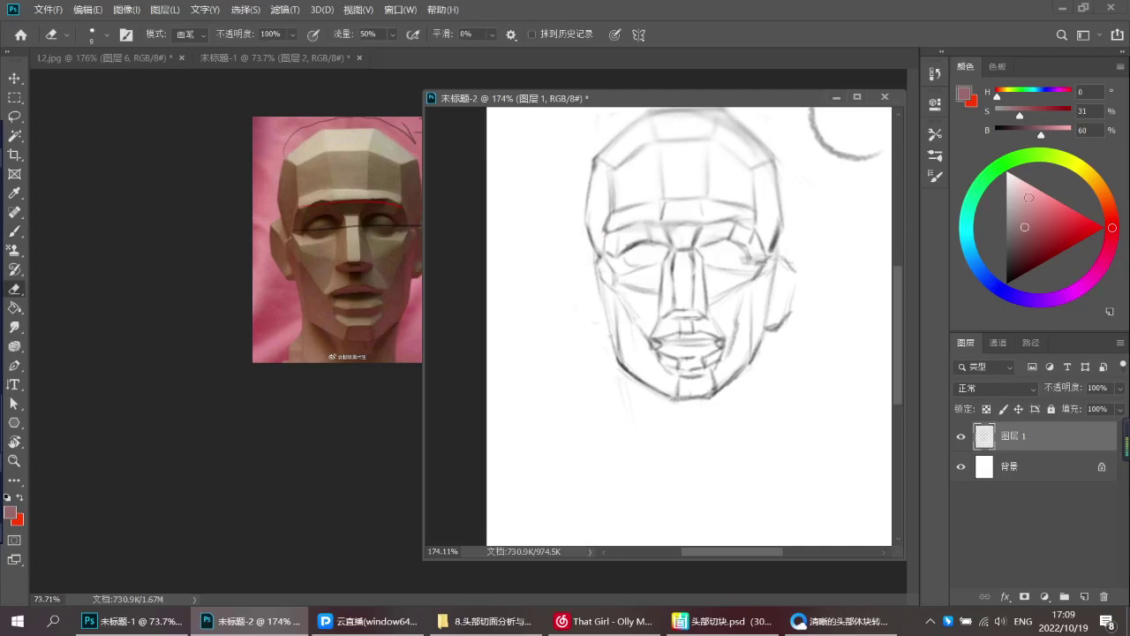
Redraw the left-hand ear in black as an angular outline, undoing the stray strokes
{"action": "left_click", "coordinate": [1008, 282]}
{"action": "key", "text": "b"}
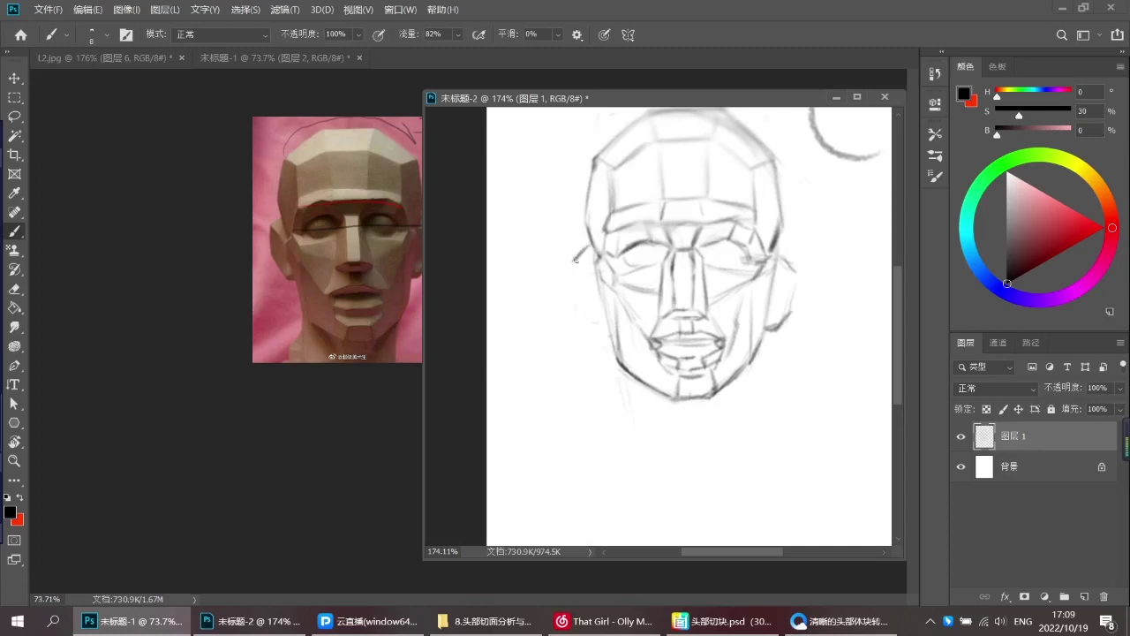
{"action": "mouse_move", "coordinate": [574, 263]}
{"action": "left_mouse_down"}
{"action": "mouse_move", "coordinate": [586, 309]}
{"action": "mouse_move", "coordinate": [705, 315]}
{"action": "left_mouse_up"}
{"action": "key", "text": "ctrl+z"}
{"action": "key", "text": "ctrl+z"}
{"action": "left_click_drag", "start_coordinate": [585, 323], "coordinate": [706, 311]}
{"action": "key", "text": "ctrl+z"}
Erase the right-hand ear and redraw it as an angular outline matching the opposite one
{"action": "key", "text": "e"}
{"action": "mouse_move", "coordinate": [788, 310]}
{"action": "left_mouse_down"}
{"action": "mouse_move", "coordinate": [792, 251]}
{"action": "mouse_move", "coordinate": [782, 321]}
{"action": "left_mouse_up"}
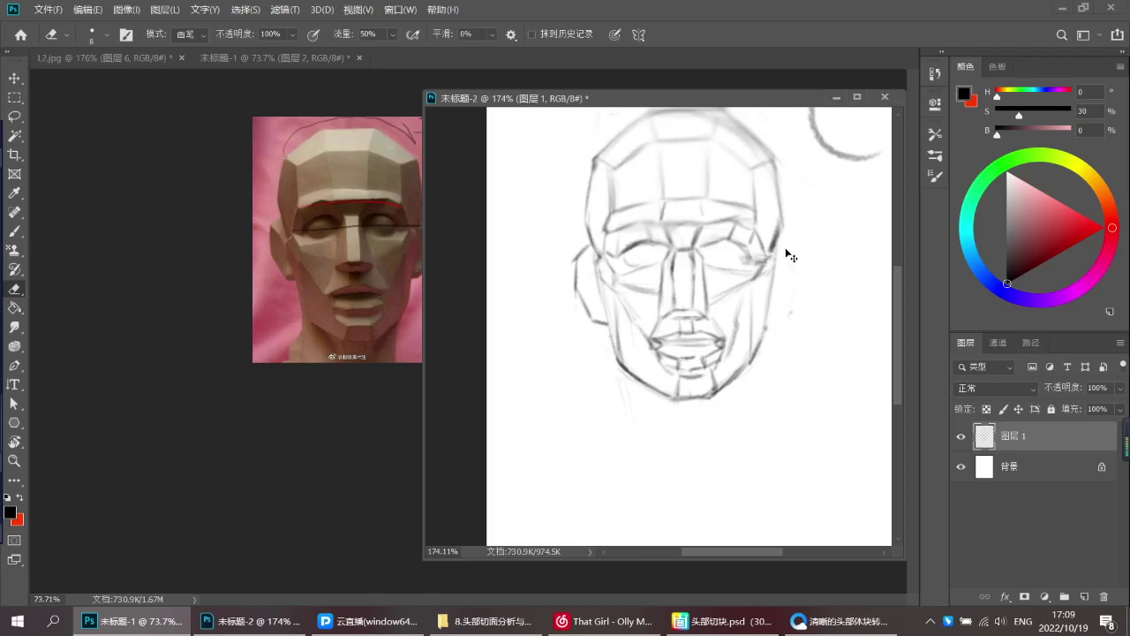
{"action": "key", "text": "b"}
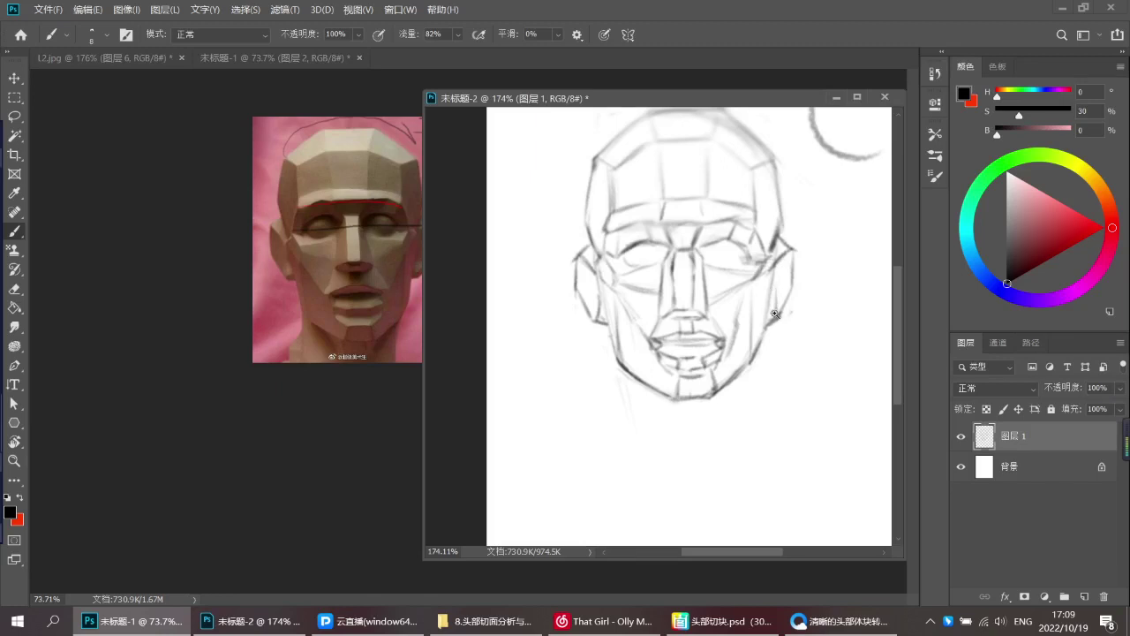
{"action": "left_click_drag", "start_coordinate": [776, 315], "coordinate": [728, 318]}
{"action": "left_click_drag", "start_coordinate": [704, 356], "coordinate": [672, 375]}
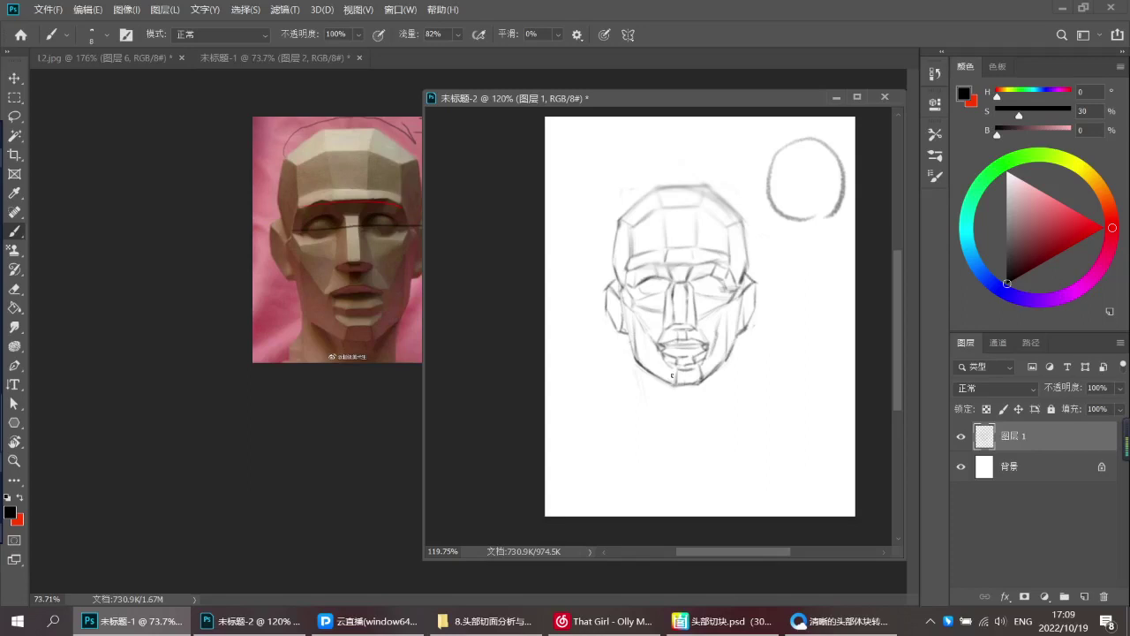
{"action": "scroll", "coordinate": [638, 332], "scroll_direction": "down", "scroll_amount": 4}
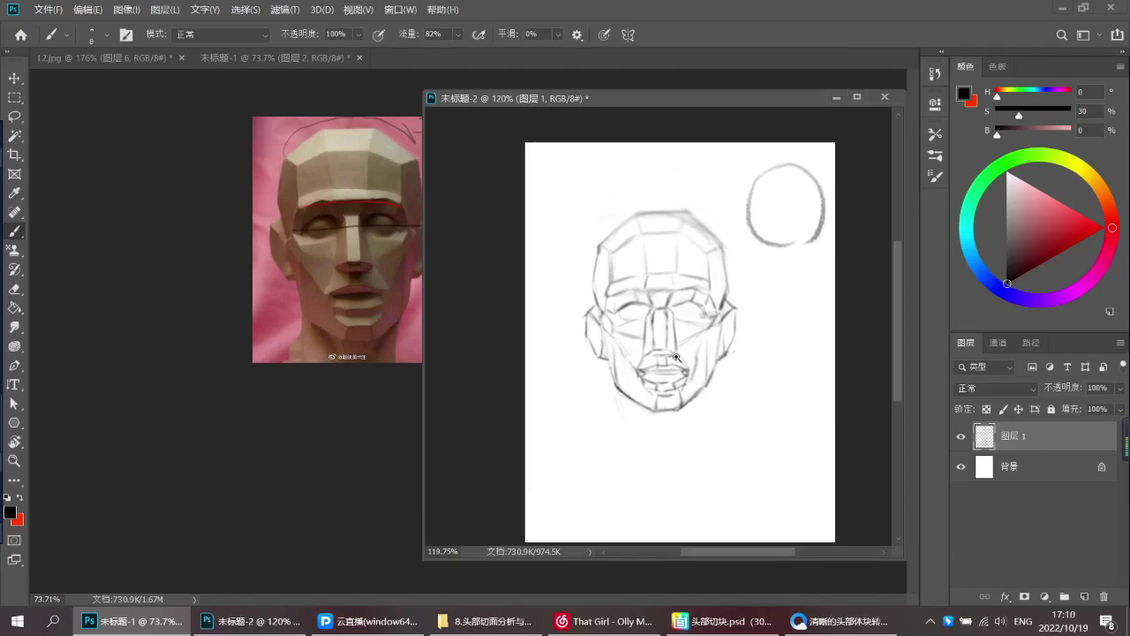
Lasso the loose circle beside the head and delete it
{"action": "key", "text": "l"}
{"action": "mouse_move", "coordinate": [726, 265]}
{"action": "left_mouse_down"}
{"action": "mouse_move", "coordinate": [738, 173]}
{"action": "mouse_move", "coordinate": [732, 276]}
{"action": "left_mouse_up"}
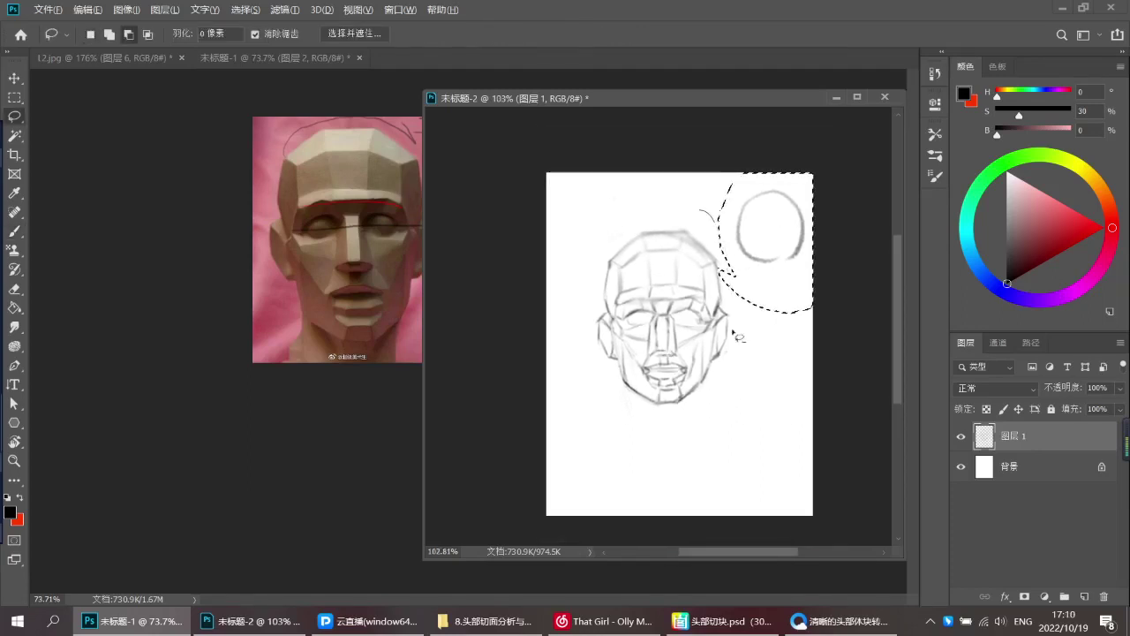
{"action": "key", "text": "Delete"}
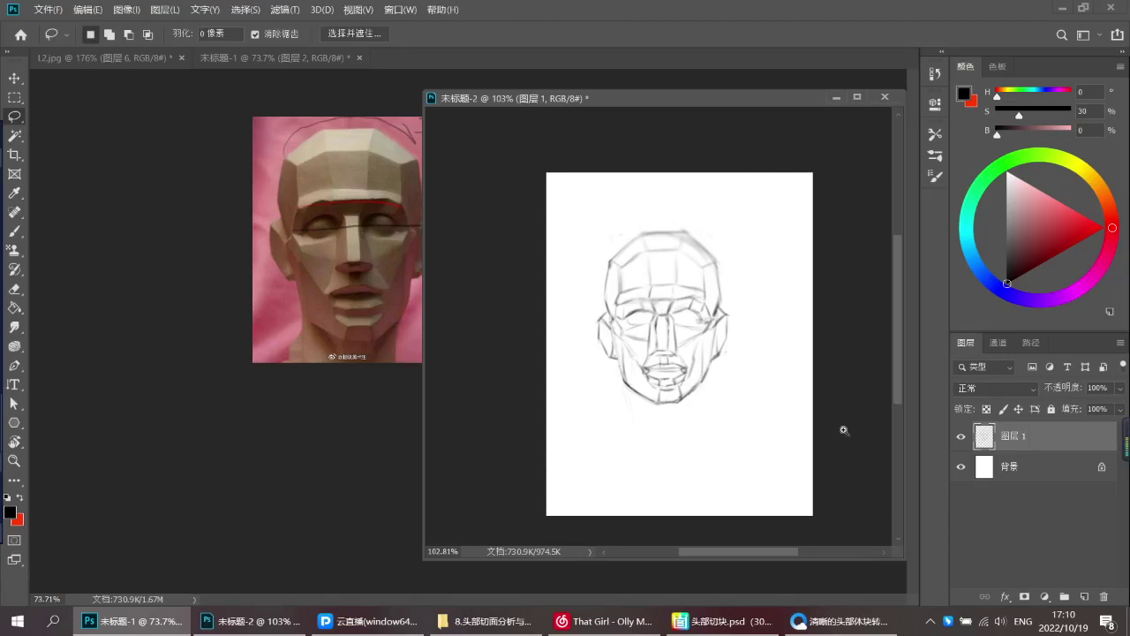
Soften the faint stray lines beside the left-hand jaw with the Smudge tool at size 70
{"action": "scroll", "coordinate": [704, 407], "scroll_direction": "up", "scroll_amount": 3}
{"action": "left_click_drag", "start_coordinate": [705, 407], "coordinate": [723, 370]}
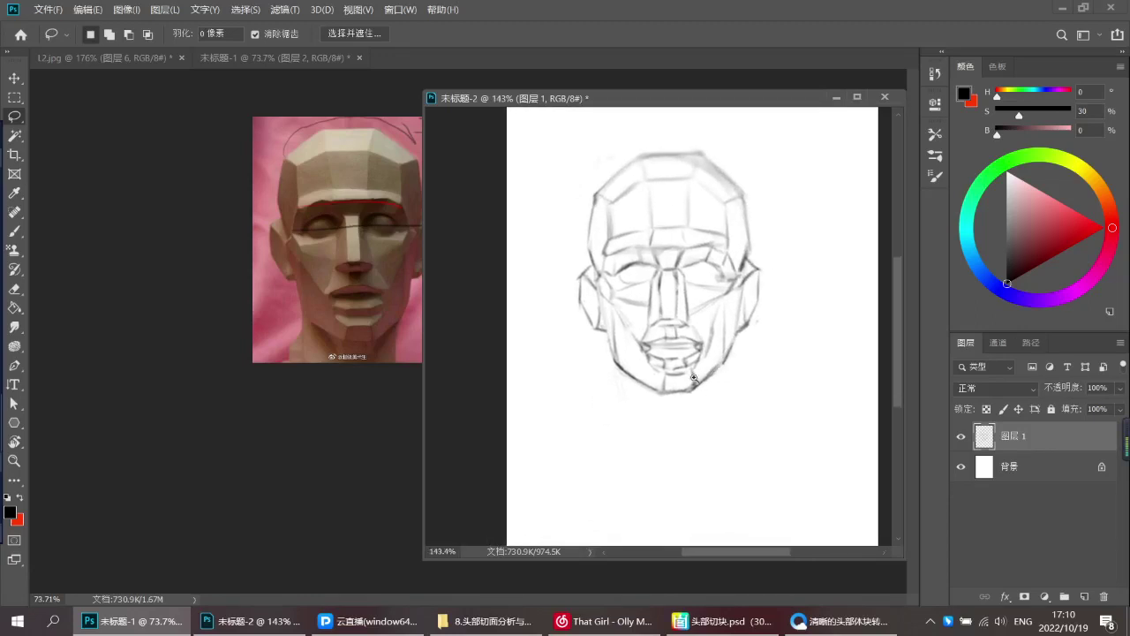
{"action": "key", "text": "r"}
{"action": "key", "text": "bracketright"}
{"action": "key", "text": "bracketright"}
{"action": "key", "text": "bracketright"}
{"action": "mouse_move", "coordinate": [620, 384]}
{"action": "left_mouse_down"}
{"action": "mouse_move", "coordinate": [780, 315]}
{"action": "mouse_move", "coordinate": [888, 306]}
{"action": "left_mouse_up"}
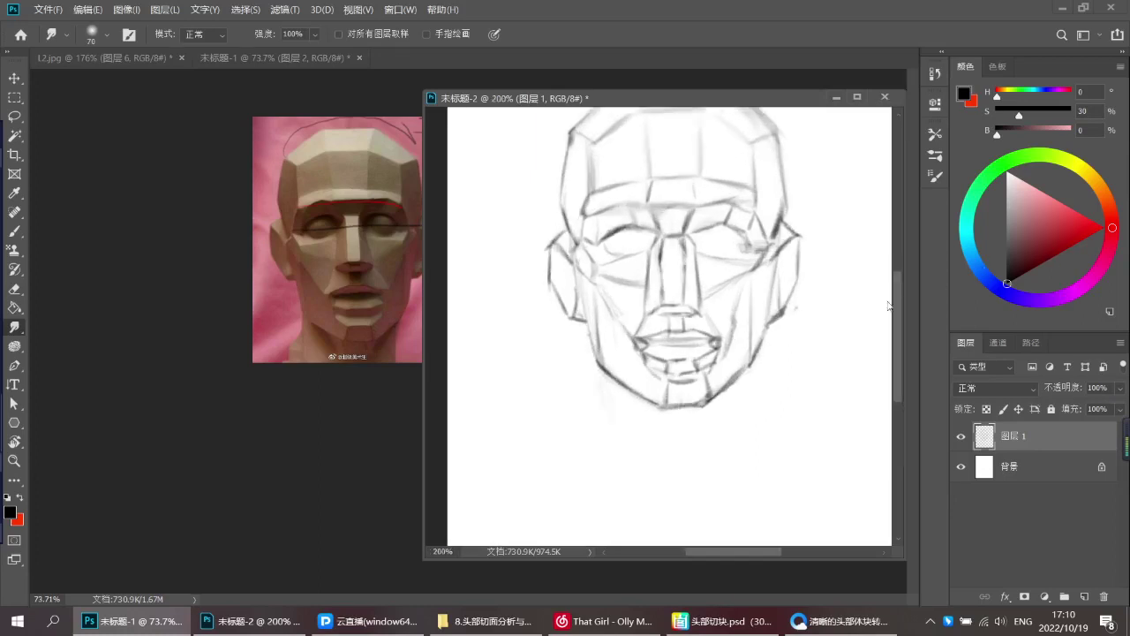
{"action": "left_click_drag", "start_coordinate": [513, 234], "coordinate": [488, 298]}
Activate the Brush tool with black as the foreground colour
{"action": "left_click", "coordinate": [14, 230]}
{"action": "left_click_drag", "start_coordinate": [1092, 226], "coordinate": [1106, 228]}
{"action": "left_click_drag", "start_coordinate": [699, 239], "coordinate": [690, 241]}
{"action": "scroll", "coordinate": [690, 240], "scroll_direction": "down", "scroll_amount": 3}
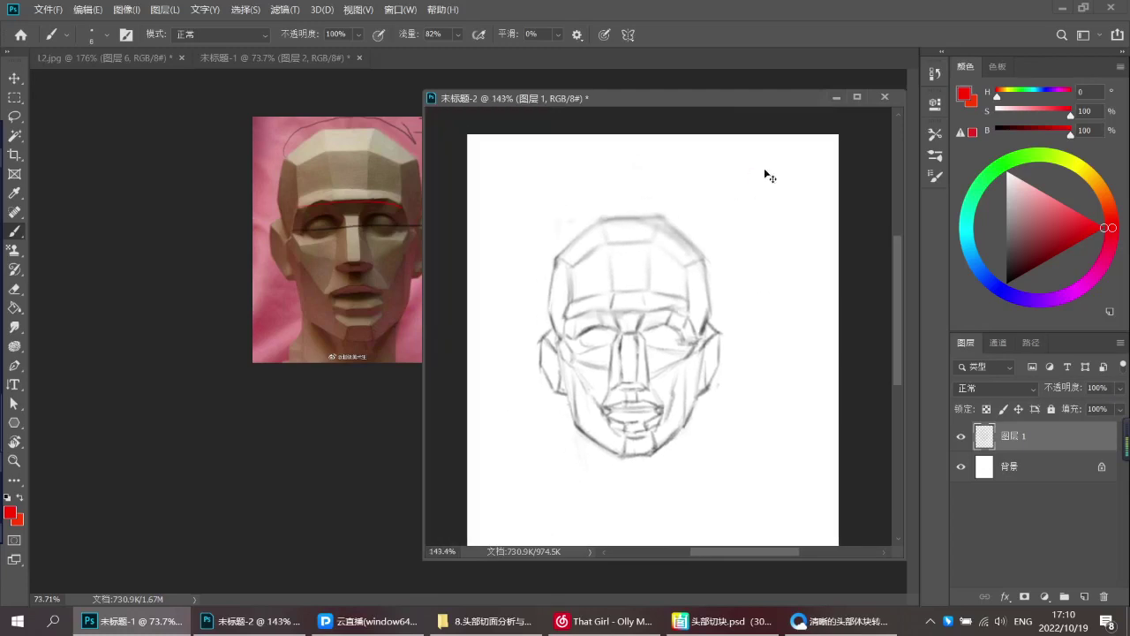
{"action": "scroll", "coordinate": [748, 169], "scroll_direction": "up", "scroll_amount": 1}
{"action": "left_click_drag", "start_coordinate": [1012, 274], "coordinate": [1007, 284]}
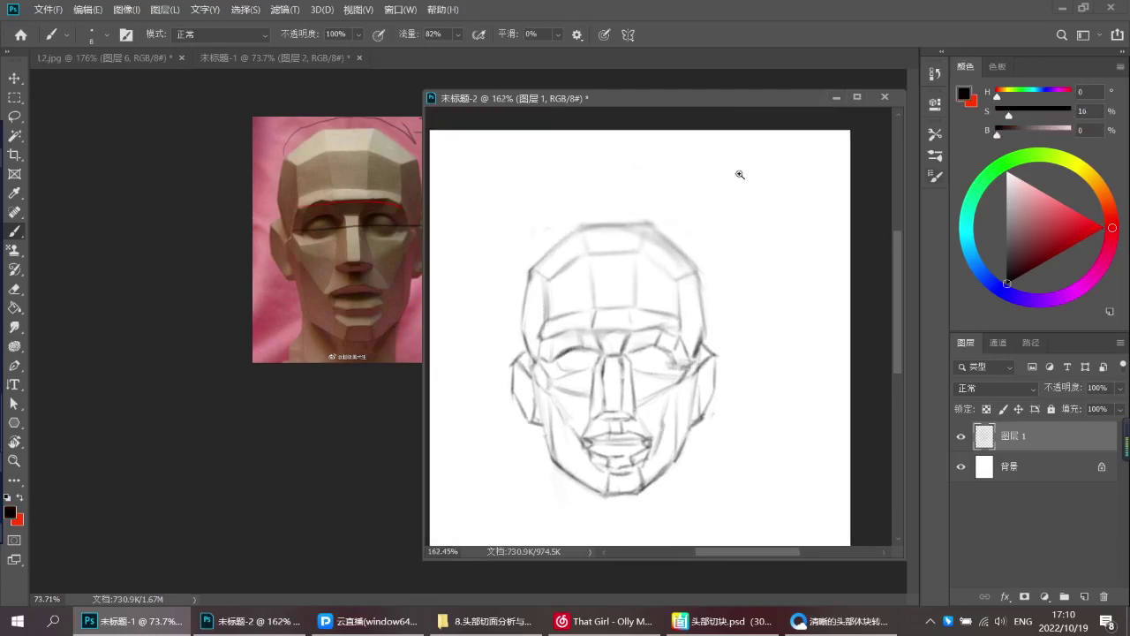
{"action": "scroll", "coordinate": [696, 148], "scroll_direction": "up", "scroll_amount": 1}
Try writing a note beside the head, switching to brush preset 19-尖变, and undo the strokes
{"action": "left_click_drag", "start_coordinate": [722, 148], "coordinate": [717, 161]}
{"action": "left_click_drag", "start_coordinate": [718, 160], "coordinate": [725, 167]}
{"action": "left_click_drag", "start_coordinate": [720, 158], "coordinate": [717, 176]}
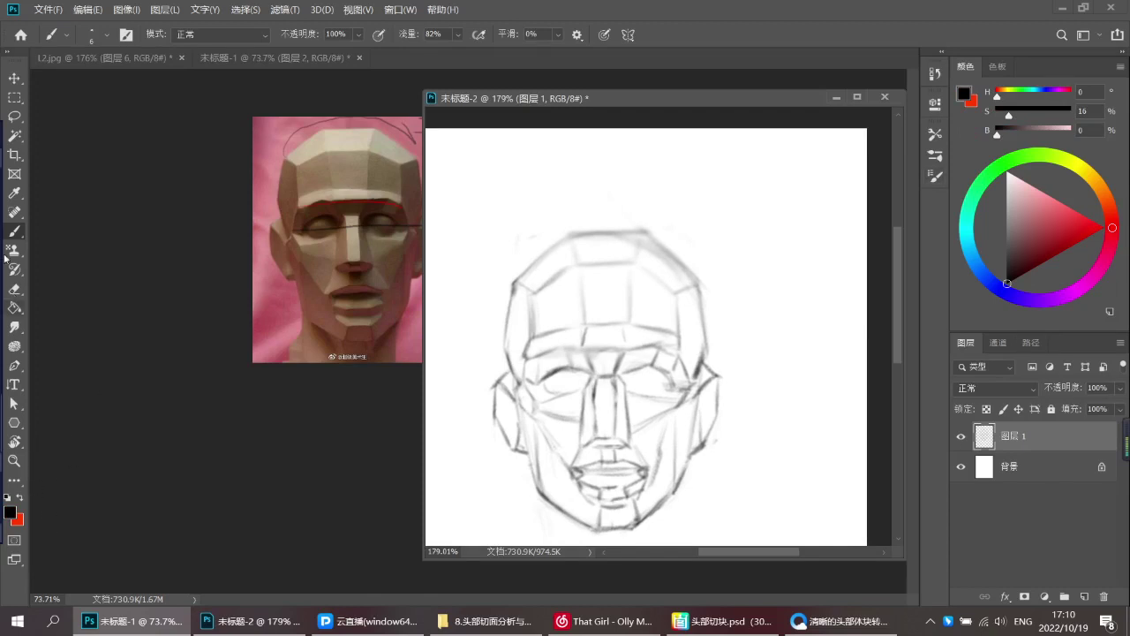
{"action": "left_click", "coordinate": [937, 134]}
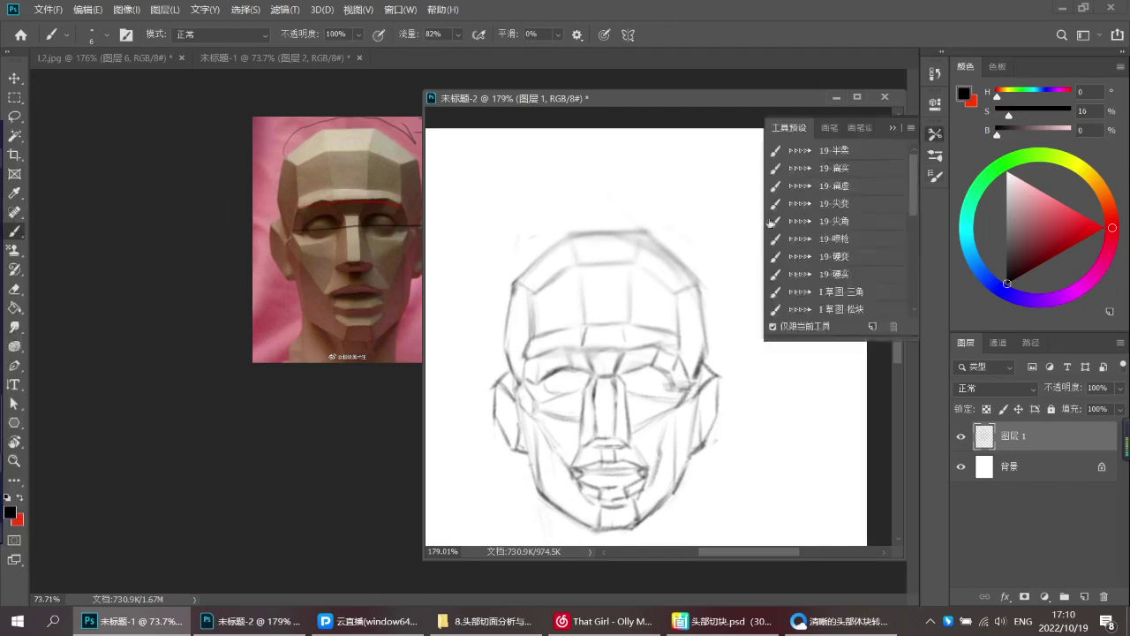
{"action": "left_click", "coordinate": [866, 220]}
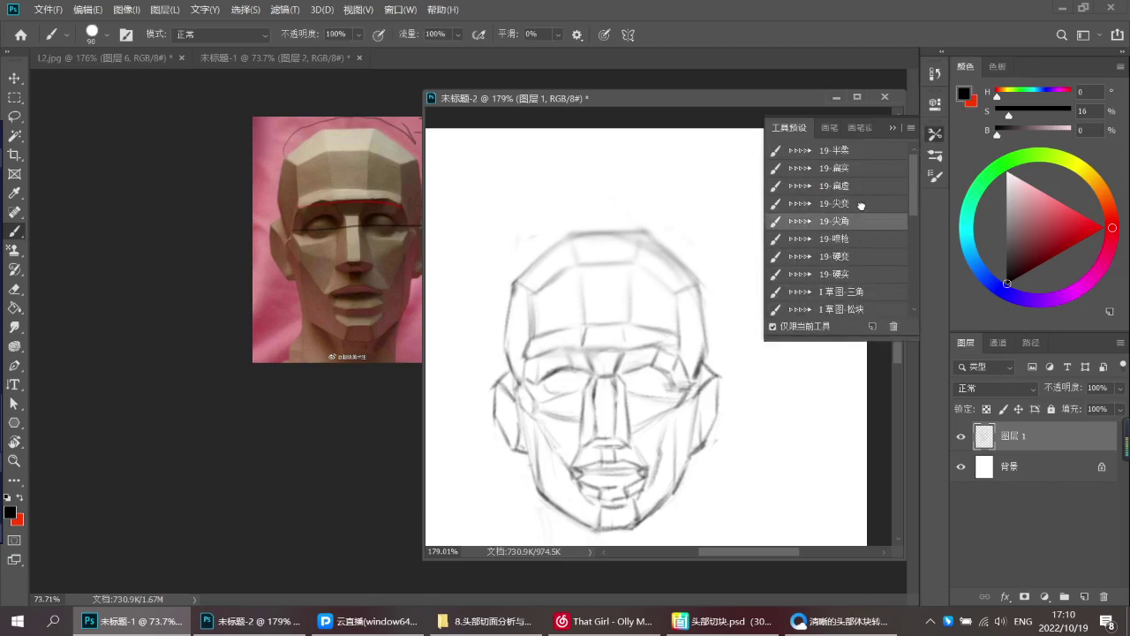
{"action": "left_click", "coordinate": [861, 204]}
{"action": "left_click", "coordinate": [891, 127]}
{"action": "scroll", "coordinate": [796, 172], "scroll_direction": "up", "scroll_amount": 2}
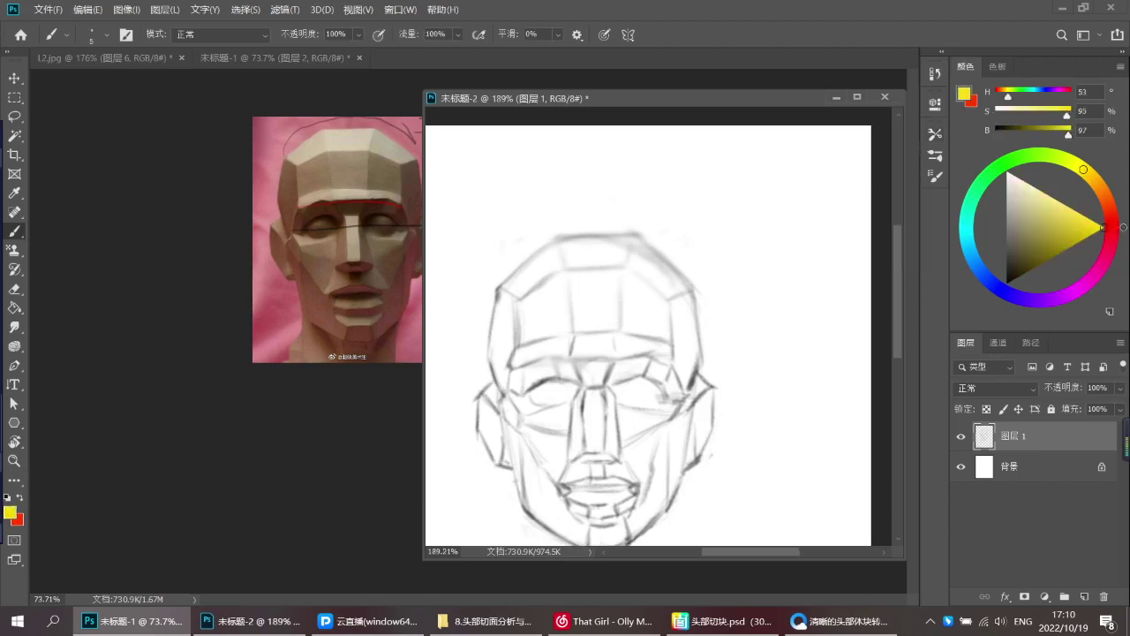
{"action": "left_click", "coordinate": [1111, 223]}
{"action": "scroll", "coordinate": [751, 167], "scroll_direction": "up", "scroll_amount": 4}
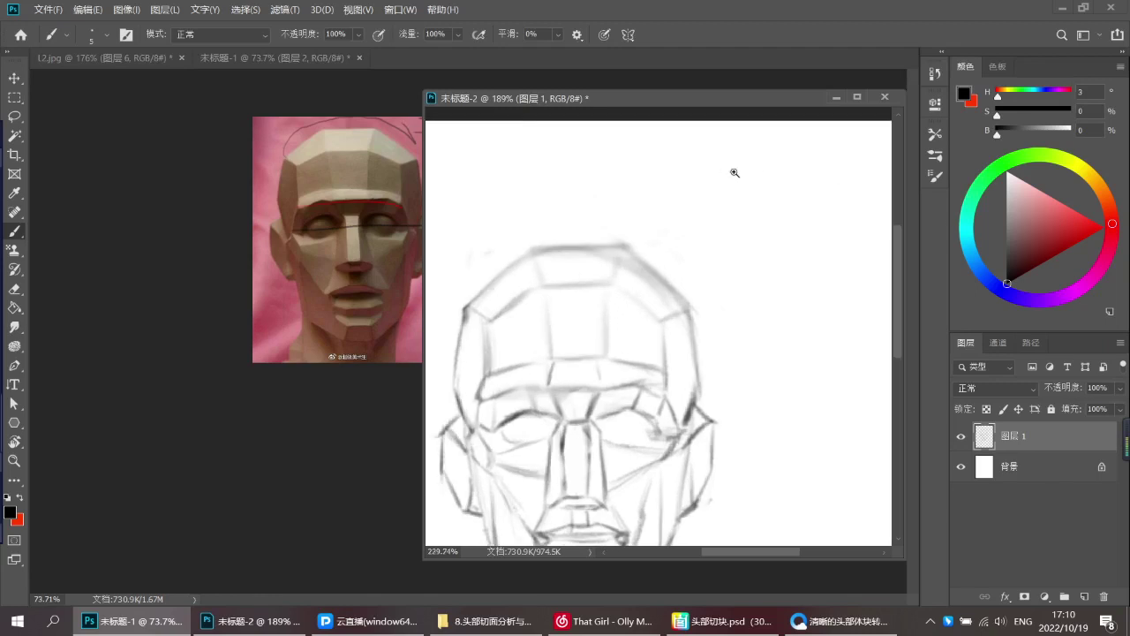
{"action": "left_click_drag", "start_coordinate": [761, 156], "coordinate": [736, 205]}
{"action": "key", "text": "ctrl+z"}
{"action": "key", "text": "ctrl+z"}
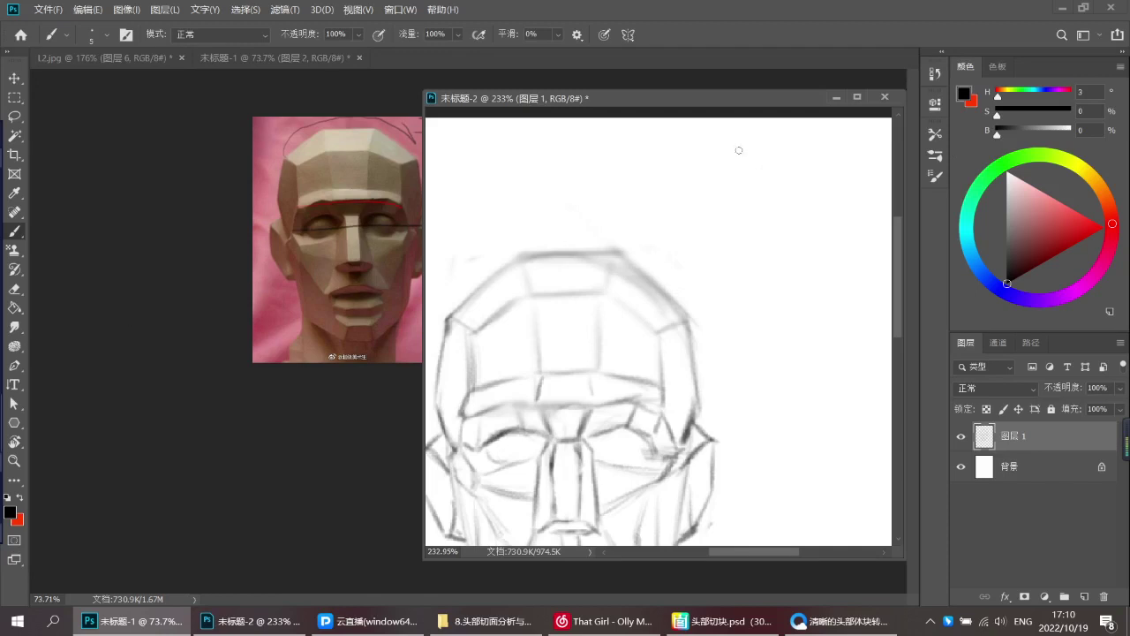
Choose brush preset 19-尖角 and reduce its size to 6 for handwriting
{"action": "left_click", "coordinate": [935, 144]}
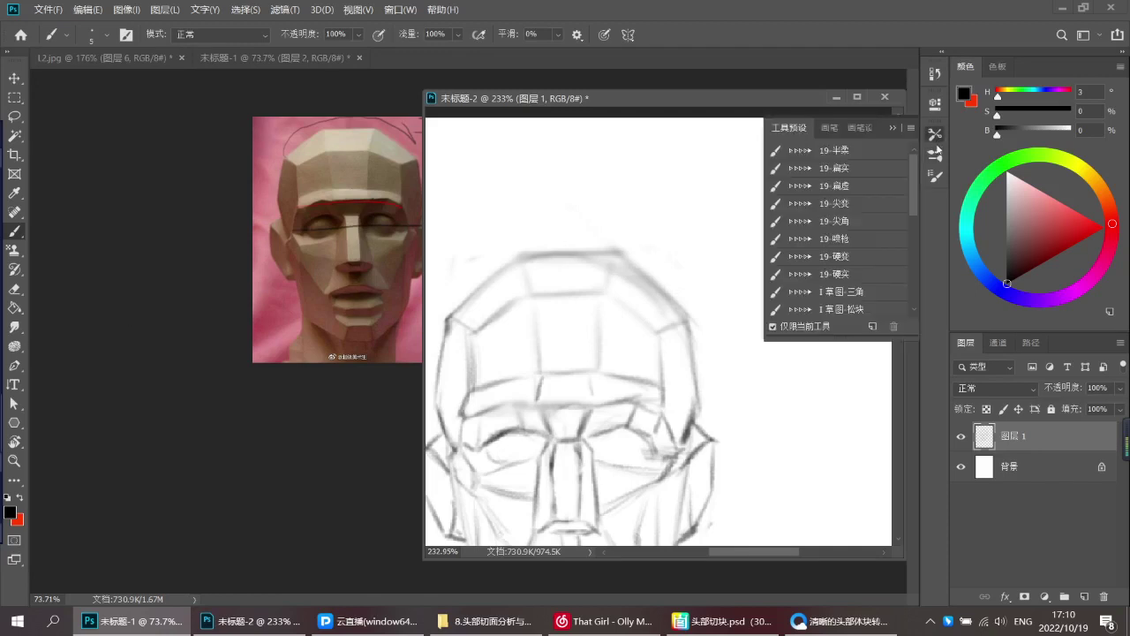
{"action": "left_click", "coordinate": [860, 222]}
{"action": "left_click_drag", "start_coordinate": [739, 208], "coordinate": [692, 208]}
{"action": "key", "text": "bracketleft"}
{"action": "key", "text": "bracketleft"}
{"action": "key", "text": "bracketleft"}
{"action": "key", "text": "bracketleft"}
{"action": "key", "text": "bracketleft"}
{"action": "key", "text": "bracketleft"}
{"action": "key", "text": "bracketleft"}
{"action": "key", "text": "bracketleft"}
{"action": "key", "text": "bracketleft"}
{"action": "key", "text": "bracketleft"}
{"action": "key", "text": "bracketleft"}
{"action": "key", "text": "bracketleft"}
{"action": "mouse_move", "coordinate": [709, 159]}
{"action": "left_mouse_down"}
{"action": "mouse_move", "coordinate": [697, 189]}
{"action": "mouse_move", "coordinate": [719, 167]}
{"action": "left_mouse_up"}
{"action": "key", "text": "ctrl+z"}
{"action": "key", "text": "bracketleft"}
{"action": "key", "text": "bracketleft"}
{"action": "key", "text": "bracketleft"}
{"action": "key", "text": "bracketleft"}
Handwrite the note 先定轮廓 in black in the empty area above and beside the head
{"action": "left_click_drag", "start_coordinate": [713, 164], "coordinate": [712, 181]}
{"action": "mouse_move", "coordinate": [701, 181]}
{"action": "left_mouse_down"}
{"action": "mouse_move", "coordinate": [723, 175]}
{"action": "mouse_move", "coordinate": [706, 190]}
{"action": "left_mouse_up"}
{"action": "mouse_move", "coordinate": [716, 179]}
{"action": "left_mouse_down"}
{"action": "mouse_move", "coordinate": [733, 183]}
{"action": "mouse_move", "coordinate": [750, 161]}
{"action": "left_mouse_up"}
{"action": "left_click_drag", "start_coordinate": [739, 165], "coordinate": [737, 176]}
{"action": "left_click_drag", "start_coordinate": [739, 166], "coordinate": [752, 172]}
{"action": "left_click_drag", "start_coordinate": [747, 174], "coordinate": [746, 185]}
{"action": "mouse_move", "coordinate": [737, 187]}
{"action": "left_mouse_down"}
{"action": "mouse_move", "coordinate": [758, 186]}
{"action": "mouse_move", "coordinate": [781, 161]}
{"action": "mouse_move", "coordinate": [765, 187]}
{"action": "left_mouse_up"}
{"action": "left_click_drag", "start_coordinate": [783, 159], "coordinate": [791, 164]}
{"action": "left_click_drag", "start_coordinate": [782, 168], "coordinate": [791, 189]}
{"action": "left_click_drag", "start_coordinate": [807, 146], "coordinate": [816, 156]}
{"action": "mouse_move", "coordinate": [800, 160]}
{"action": "left_mouse_down"}
{"action": "mouse_move", "coordinate": [788, 191]}
{"action": "mouse_move", "coordinate": [807, 173]}
{"action": "left_mouse_up"}
{"action": "left_click_drag", "start_coordinate": [802, 167], "coordinate": [809, 180]}
{"action": "mouse_move", "coordinate": [812, 166]}
{"action": "left_mouse_down"}
{"action": "mouse_move", "coordinate": [814, 200]}
{"action": "mouse_move", "coordinate": [740, 233]}
{"action": "left_mouse_up"}
Handwrite (下颌骨) in parentheses beneath the first note, redoing the faulty strokes
{"action": "left_click_drag", "start_coordinate": [740, 234], "coordinate": [772, 187]}
{"action": "scroll", "coordinate": [746, 217], "scroll_direction": "up", "scroll_amount": 3}
{"action": "mouse_move", "coordinate": [767, 189]}
{"action": "left_mouse_down"}
{"action": "mouse_move", "coordinate": [769, 200]}
{"action": "mouse_move", "coordinate": [748, 205]}
{"action": "mouse_move", "coordinate": [774, 186]}
{"action": "left_mouse_up"}
{"action": "key", "text": "ctrl+z"}
{"action": "key", "text": "ctrl+z"}
{"action": "key", "text": "ctrl+z"}
{"action": "mouse_move", "coordinate": [767, 187]}
{"action": "left_mouse_down"}
{"action": "mouse_move", "coordinate": [765, 208]}
{"action": "mouse_move", "coordinate": [784, 205]}
{"action": "left_mouse_up"}
{"action": "left_click_drag", "start_coordinate": [788, 188], "coordinate": [798, 187]}
{"action": "left_click_drag", "start_coordinate": [790, 193], "coordinate": [798, 203]}
{"action": "left_click_drag", "start_coordinate": [793, 196], "coordinate": [788, 208]}
{"action": "left_click_drag", "start_coordinate": [795, 203], "coordinate": [804, 198]}
{"action": "left_click_drag", "start_coordinate": [805, 184], "coordinate": [814, 197]}
{"action": "left_click_drag", "start_coordinate": [806, 191], "coordinate": [814, 216]}
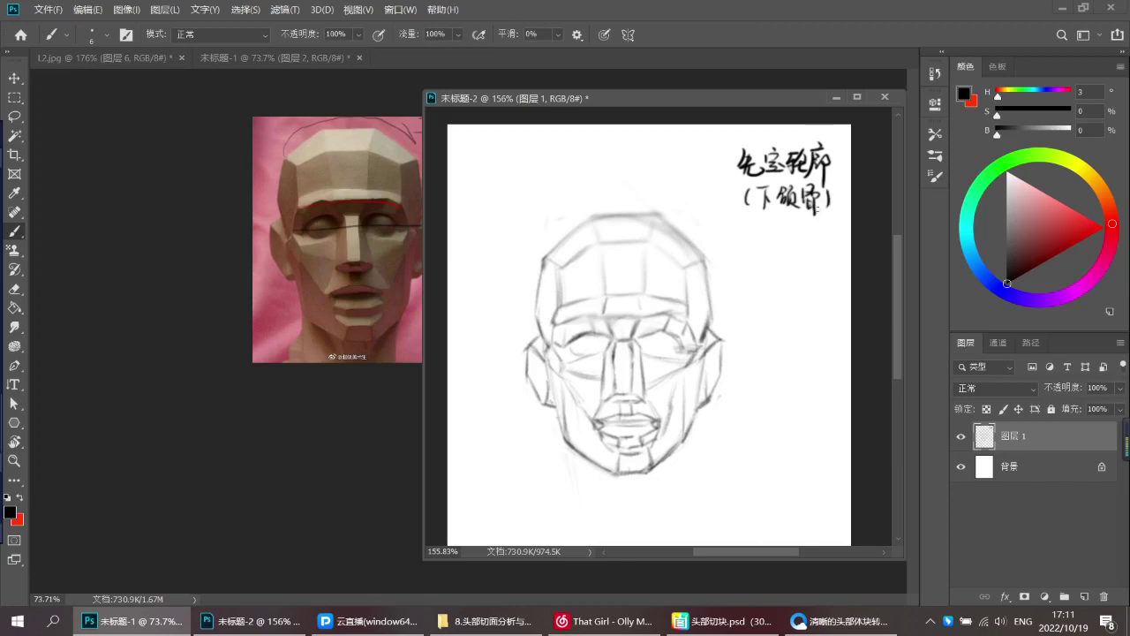
Try tracing the jaw contour in bold black from the ears to the chin, and undo the strokes
{"action": "mouse_move", "coordinate": [538, 387]}
{"action": "left_mouse_down"}
{"action": "mouse_move", "coordinate": [555, 369]}
{"action": "mouse_move", "coordinate": [580, 424]}
{"action": "mouse_move", "coordinate": [627, 456]}
{"action": "left_mouse_up"}
{"action": "key", "text": "ctrl+z"}
{"action": "key", "text": "ctrl+z"}
{"action": "mouse_move", "coordinate": [568, 355]}
{"action": "left_mouse_down"}
{"action": "mouse_move", "coordinate": [579, 424]}
{"action": "mouse_move", "coordinate": [624, 457]}
{"action": "left_mouse_up"}
{"action": "key", "text": "ctrl+z"}
{"action": "left_click_drag", "start_coordinate": [570, 361], "coordinate": [583, 426]}
{"action": "key", "text": "ctrl+z"}
{"action": "key", "text": "ctrl+z"}
{"action": "left_click_drag", "start_coordinate": [569, 369], "coordinate": [580, 425]}
{"action": "left_click_drag", "start_coordinate": [581, 422], "coordinate": [628, 454]}
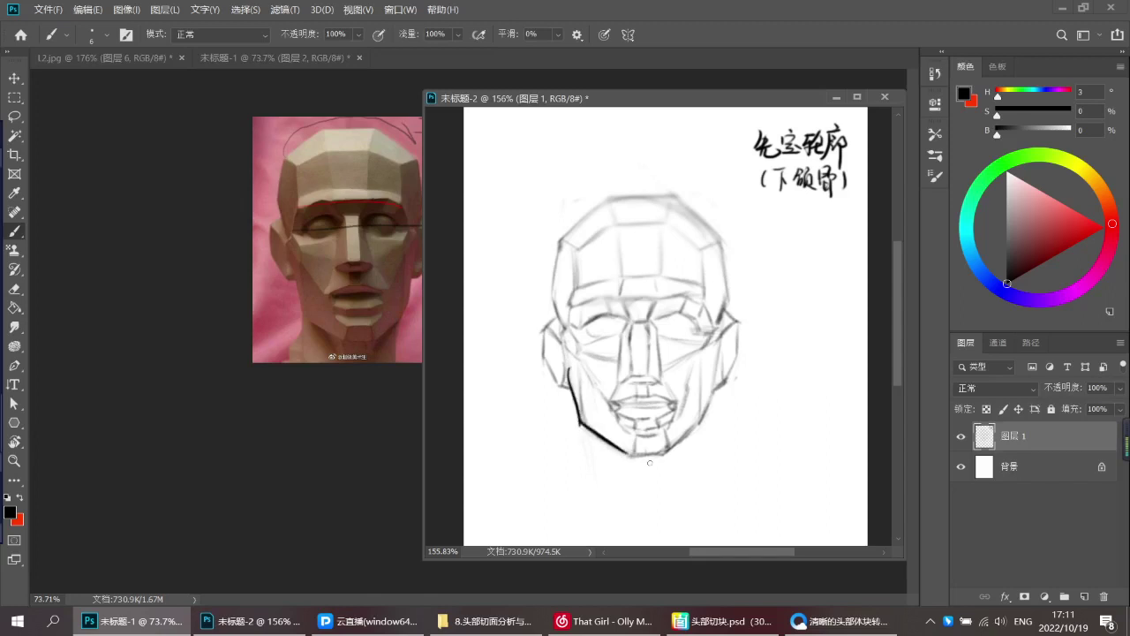
{"action": "mouse_move", "coordinate": [716, 357]}
{"action": "left_mouse_down"}
{"action": "mouse_move", "coordinate": [706, 409]}
{"action": "mouse_move", "coordinate": [652, 457]}
{"action": "left_mouse_up"}
{"action": "mouse_move", "coordinate": [580, 328]}
{"action": "left_mouse_down"}
{"action": "mouse_move", "coordinate": [698, 367]}
{"action": "mouse_move", "coordinate": [583, 329]}
{"action": "mouse_move", "coordinate": [676, 209]}
{"action": "mouse_move", "coordinate": [574, 332]}
{"action": "left_mouse_up"}
{"action": "key", "text": "ctrl+z"}
{"action": "key", "text": "ctrl+z"}
{"action": "key", "text": "ctrl+z"}
{"action": "key", "text": "ctrl+z"}
{"action": "key", "text": "ctrl+z"}
{"action": "key", "text": "ctrl+z"}
Handwrite the note 三庭五眼 below the jawbone note beside the head
{"action": "left_click_drag", "start_coordinate": [706, 328], "coordinate": [653, 319]}
{"action": "left_click_drag", "start_coordinate": [734, 216], "coordinate": [757, 272]}
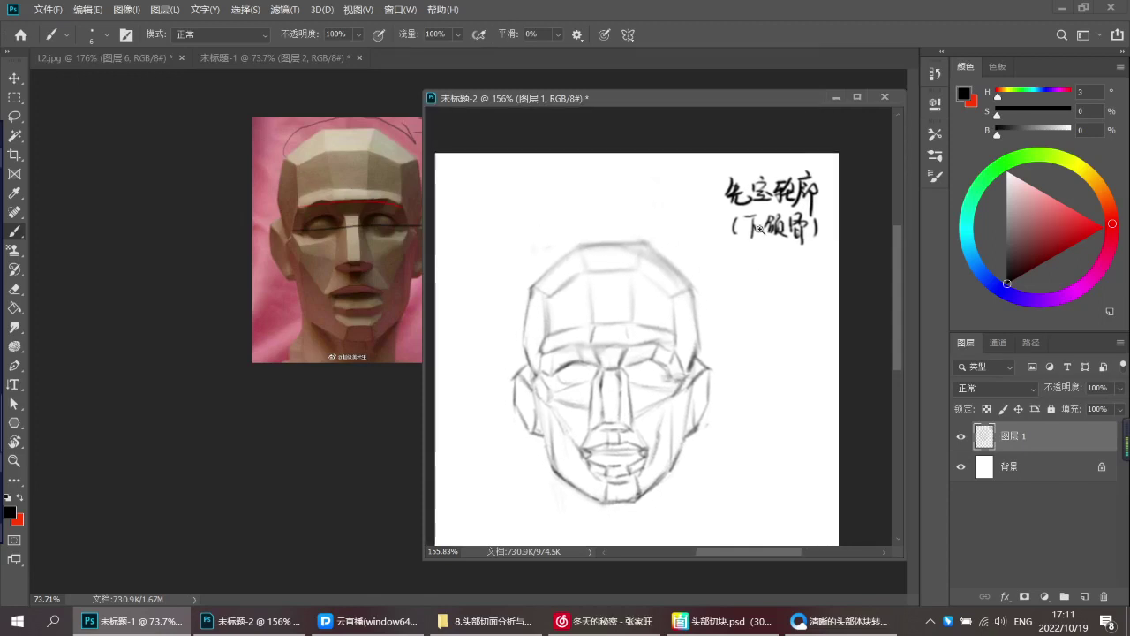
{"action": "scroll", "coordinate": [760, 230], "scroll_direction": "up", "scroll_amount": 1}
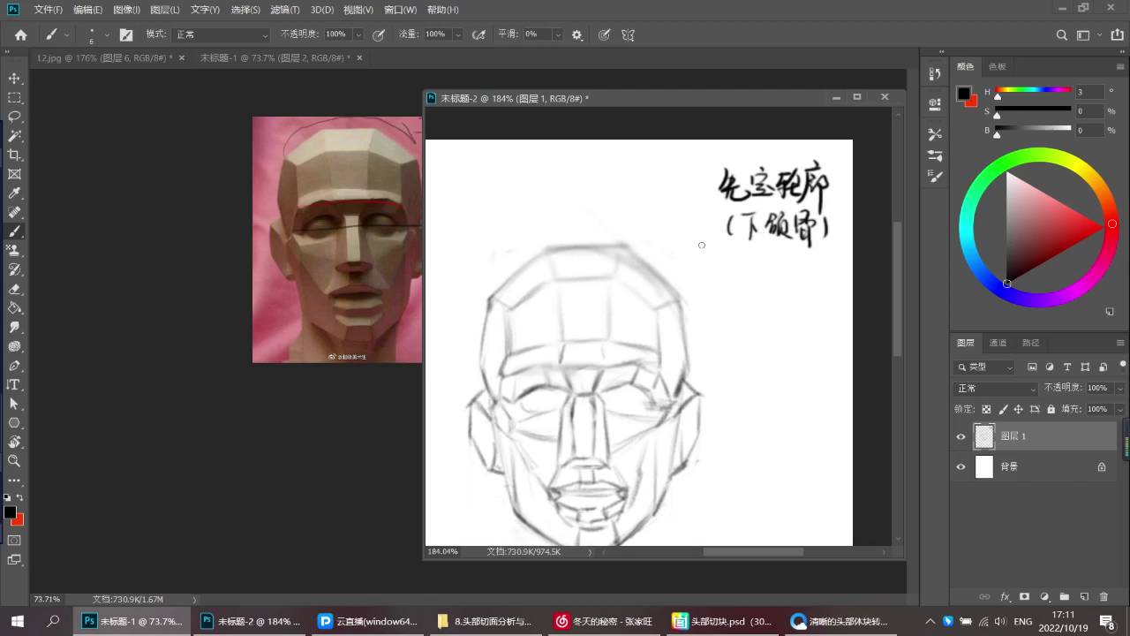
{"action": "mouse_move", "coordinate": [721, 271]}
{"action": "left_mouse_down"}
{"action": "mouse_move", "coordinate": [740, 270]}
{"action": "mouse_move", "coordinate": [737, 281]}
{"action": "left_mouse_up"}
{"action": "mouse_move", "coordinate": [720, 292]}
{"action": "left_mouse_down"}
{"action": "mouse_move", "coordinate": [743, 292]}
{"action": "mouse_move", "coordinate": [767, 267]}
{"action": "left_mouse_up"}
{"action": "mouse_move", "coordinate": [750, 270]}
{"action": "left_mouse_down"}
{"action": "mouse_move", "coordinate": [744, 299]}
{"action": "mouse_move", "coordinate": [763, 278]}
{"action": "left_mouse_up"}
{"action": "left_click_drag", "start_coordinate": [751, 284], "coordinate": [773, 299]}
{"action": "mouse_move", "coordinate": [761, 275]}
{"action": "left_mouse_down"}
{"action": "mouse_move", "coordinate": [768, 283]}
{"action": "mouse_move", "coordinate": [801, 253]}
{"action": "left_mouse_up"}
{"action": "left_click_drag", "start_coordinate": [792, 254], "coordinate": [799, 280]}
{"action": "left_click_drag", "start_coordinate": [784, 282], "coordinate": [809, 270]}
{"action": "mouse_move", "coordinate": [818, 250]}
{"action": "left_mouse_down"}
{"action": "mouse_move", "coordinate": [817, 278]}
{"action": "mouse_move", "coordinate": [816, 264]}
{"action": "left_mouse_up"}
{"action": "left_click_drag", "start_coordinate": [809, 273], "coordinate": [817, 271]}
{"action": "left_click_drag", "start_coordinate": [822, 251], "coordinate": [828, 264]}
{"action": "left_click_drag", "start_coordinate": [821, 252], "coordinate": [829, 279]}
{"action": "mouse_move", "coordinate": [837, 266]}
{"action": "left_mouse_down"}
{"action": "mouse_move", "coordinate": [845, 278]}
{"action": "mouse_move", "coordinate": [767, 311]}
{"action": "mouse_move", "coordinate": [774, 286]}
{"action": "left_mouse_up"}
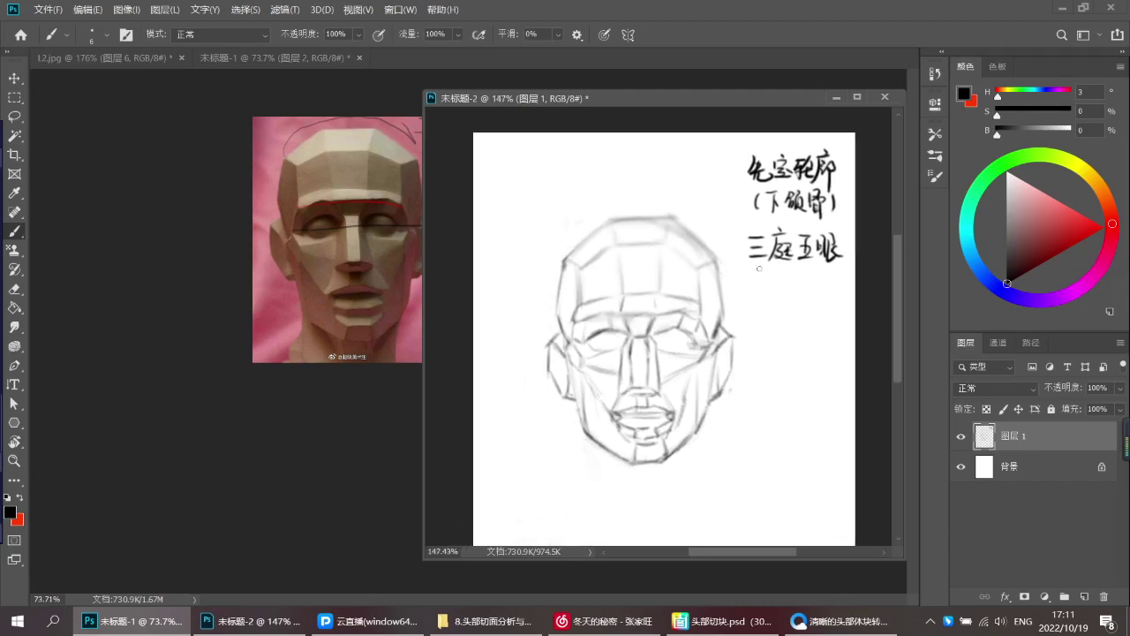
{"action": "left_click_drag", "start_coordinate": [649, 402], "coordinate": [659, 386]}
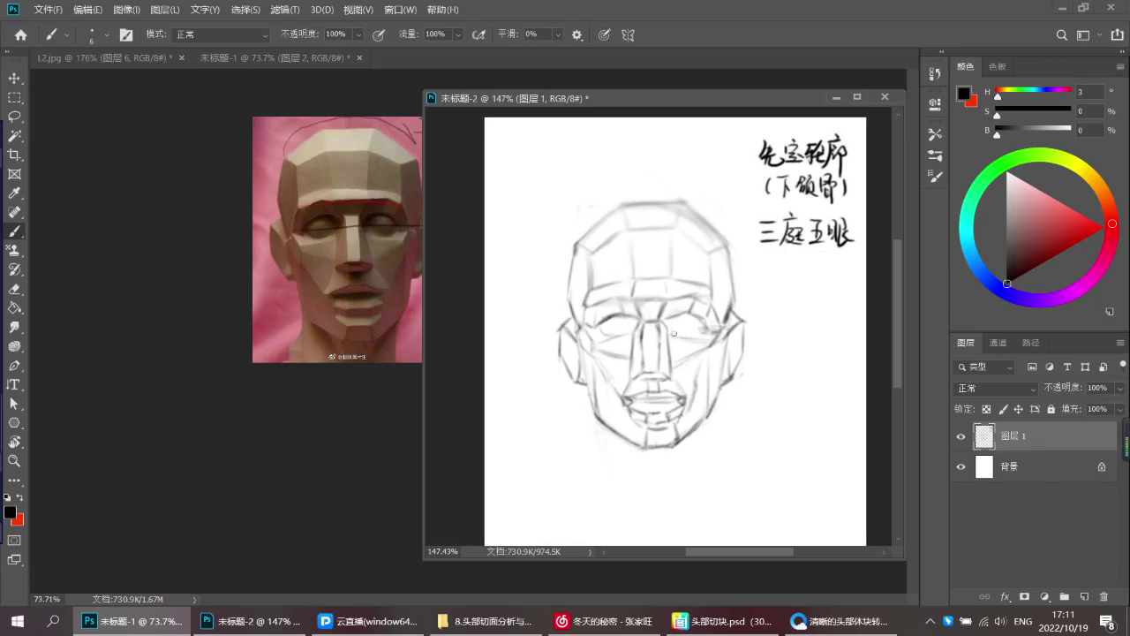
Mark the plaster head's height and width on the reference photo with bold black lines beside and beneath it
{"action": "left_click_drag", "start_coordinate": [671, 367], "coordinate": [680, 354]}
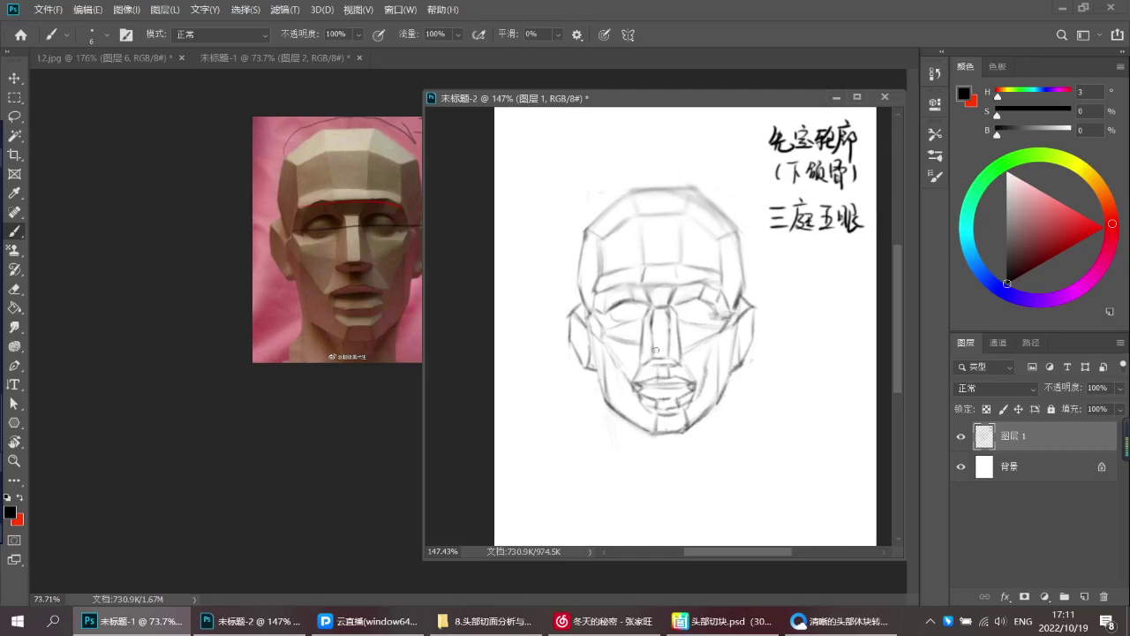
{"action": "left_click_drag", "start_coordinate": [651, 192], "coordinate": [674, 189]}
{"action": "left_click", "coordinate": [354, 139]}
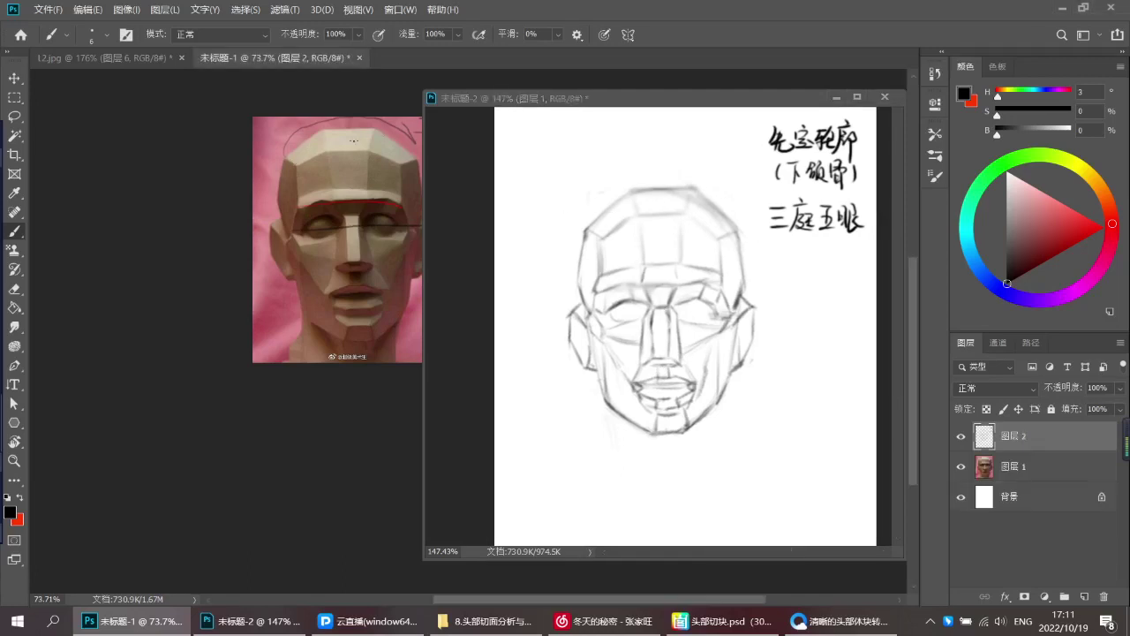
{"action": "left_click", "coordinate": [689, 402]}
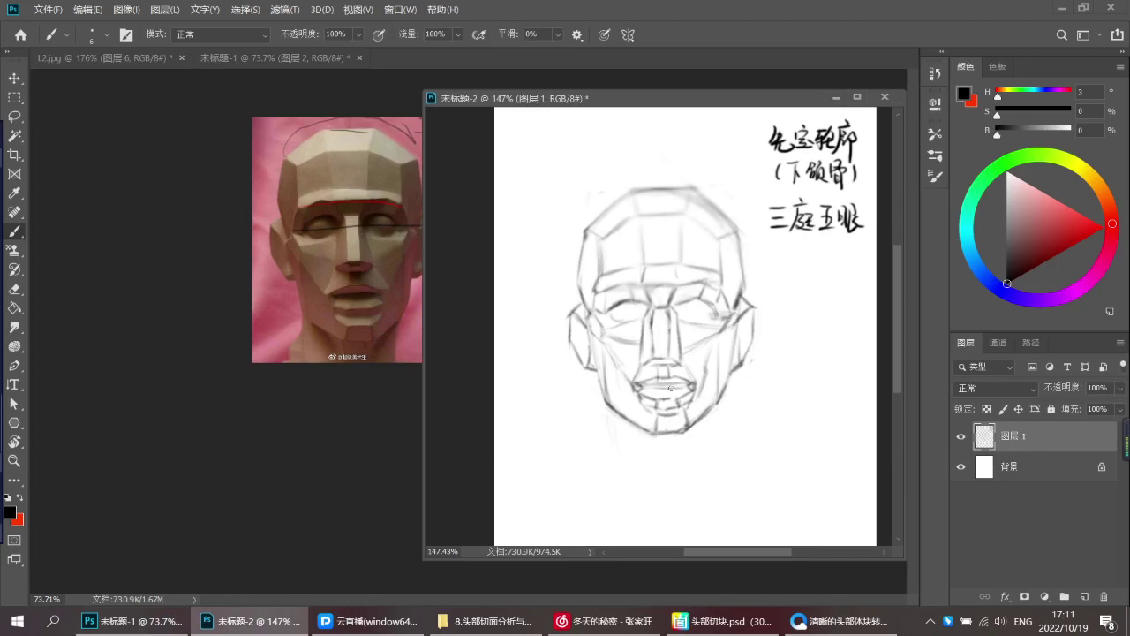
{"action": "left_click", "coordinate": [356, 153]}
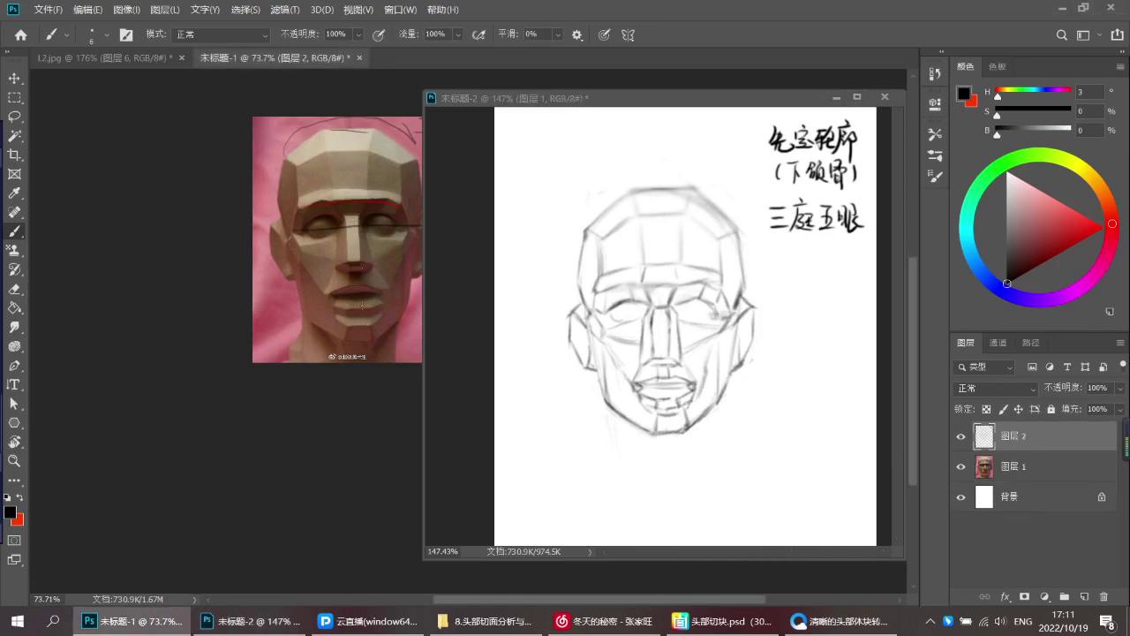
{"action": "left_click_drag", "start_coordinate": [340, 273], "coordinate": [315, 288]}
{"action": "key", "text": "bracketright"}
{"action": "mouse_move", "coordinate": [274, 172]}
{"action": "left_mouse_down"}
{"action": "mouse_move", "coordinate": [273, 338]}
{"action": "mouse_move", "coordinate": [379, 346]}
{"action": "left_mouse_up"}
Try drawing matching bold height and width lines beside and beneath the head sketch, and undo them
{"action": "left_click", "coordinate": [563, 192]}
{"action": "mouse_move", "coordinate": [563, 189]}
{"action": "left_mouse_down"}
{"action": "mouse_move", "coordinate": [560, 435]}
{"action": "mouse_move", "coordinate": [736, 425]}
{"action": "left_mouse_up"}
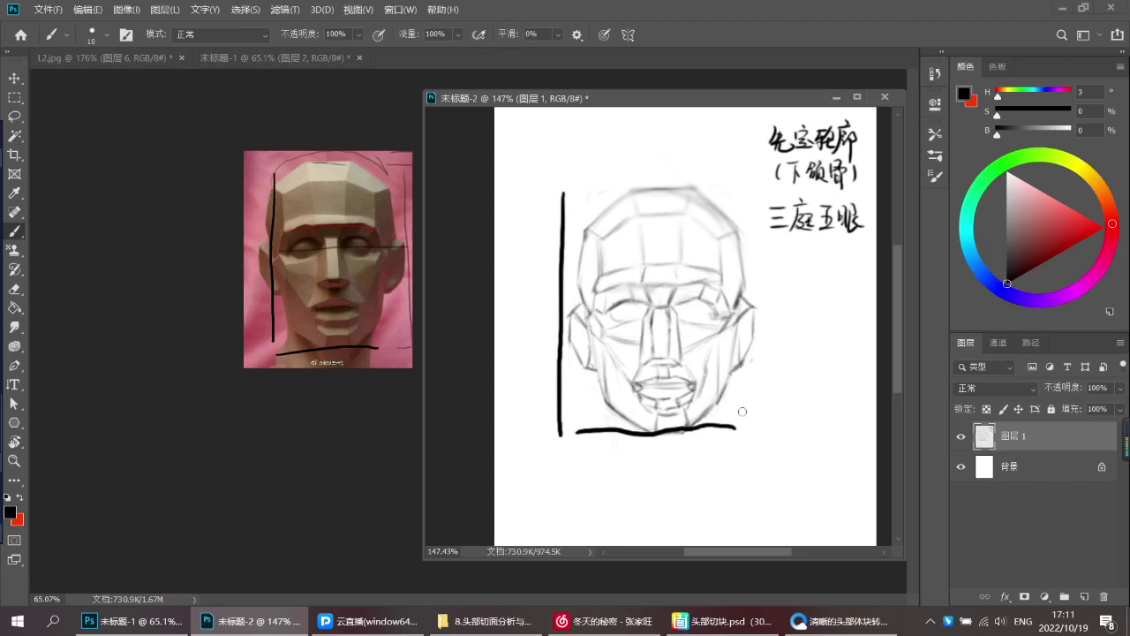
{"action": "key", "text": "ctrl+z"}
{"action": "key", "text": "ctrl+z"}
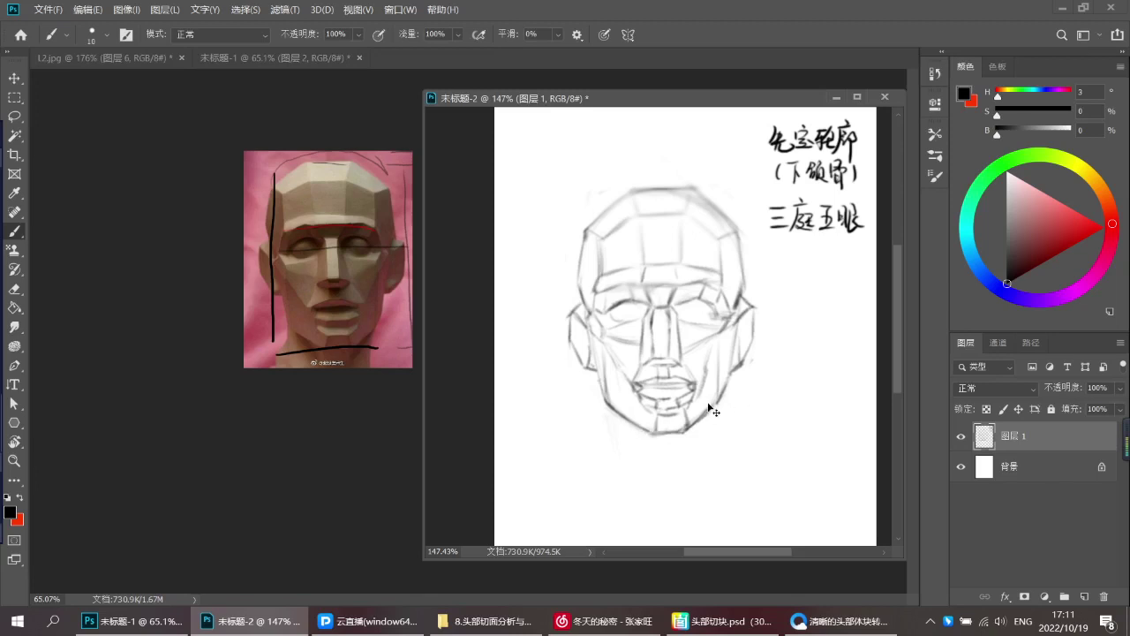
{"action": "left_click_drag", "start_coordinate": [686, 349], "coordinate": [673, 327]}
{"action": "key", "text": "ctrl+t"}
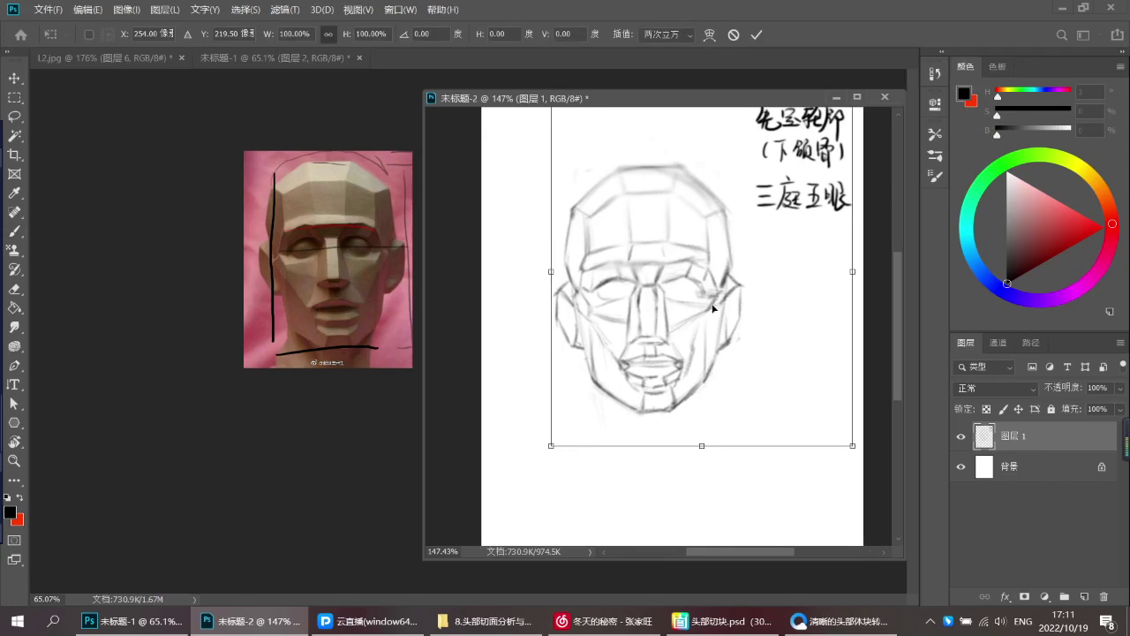
{"action": "key", "text": "Return"}
{"action": "key", "text": "b"}
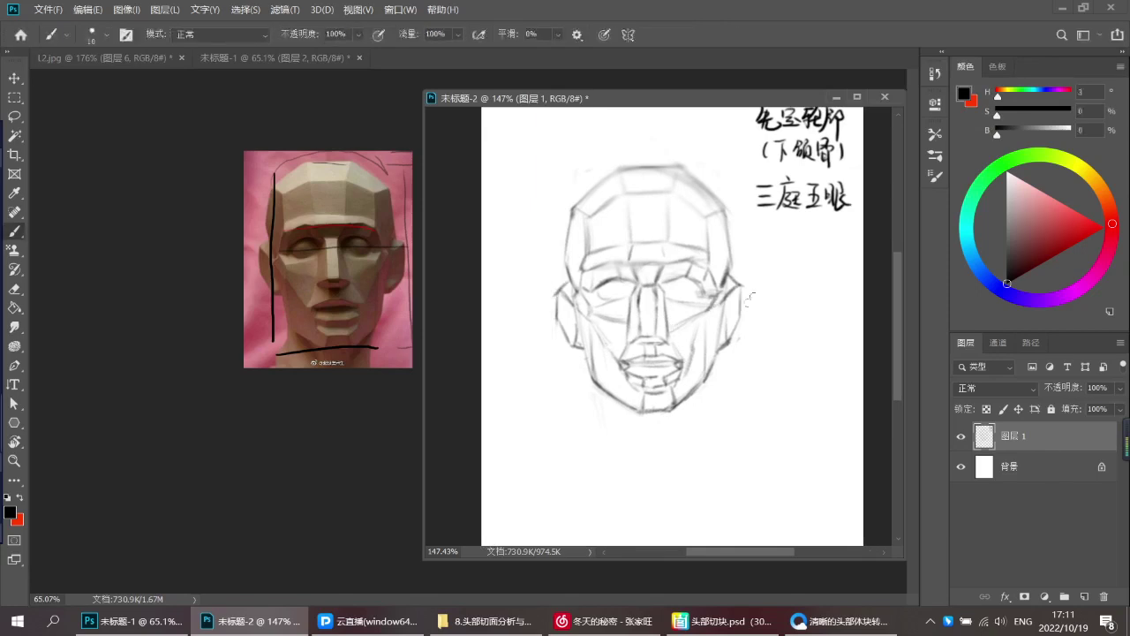
Handwrite 三 二 一 beneath the 三庭五眼 note with a smaller brush, undoing and redoing the faulty strokes
{"action": "mouse_move", "coordinate": [778, 249]}
{"action": "left_mouse_down"}
{"action": "mouse_move", "coordinate": [777, 277]}
{"action": "mouse_move", "coordinate": [837, 278]}
{"action": "mouse_move", "coordinate": [757, 300]}
{"action": "mouse_move", "coordinate": [780, 281]}
{"action": "mouse_move", "coordinate": [775, 290]}
{"action": "left_mouse_up"}
{"action": "scroll", "coordinate": [791, 274], "scroll_direction": "up", "scroll_amount": 2}
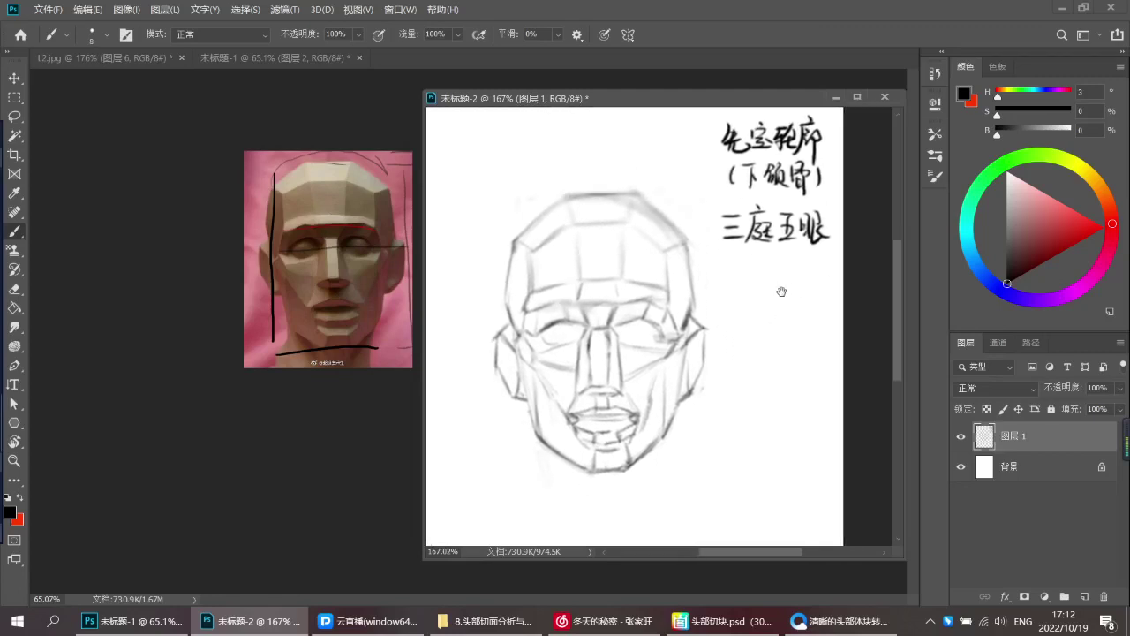
{"action": "scroll", "coordinate": [742, 283], "scroll_direction": "up", "scroll_amount": 1}
{"action": "mouse_move", "coordinate": [723, 256]}
{"action": "left_mouse_down"}
{"action": "mouse_move", "coordinate": [740, 261]}
{"action": "mouse_move", "coordinate": [722, 255]}
{"action": "left_mouse_up"}
{"action": "key", "text": "ctrl+z"}
{"action": "mouse_move", "coordinate": [707, 270]}
{"action": "left_mouse_down"}
{"action": "mouse_move", "coordinate": [742, 272]}
{"action": "mouse_move", "coordinate": [739, 254]}
{"action": "mouse_move", "coordinate": [753, 274]}
{"action": "left_mouse_up"}
{"action": "key", "text": "ctrl+z"}
{"action": "left_click_drag", "start_coordinate": [765, 246], "coordinate": [778, 255]}
{"action": "mouse_move", "coordinate": [761, 258]}
{"action": "left_mouse_down"}
{"action": "mouse_move", "coordinate": [756, 275]}
{"action": "mouse_move", "coordinate": [780, 258]}
{"action": "left_mouse_up"}
{"action": "key", "text": "ctrl+z"}
{"action": "key", "text": "ctrl+z"}
{"action": "key", "text": "ctrl+z"}
{"action": "key", "text": "ctrl+z"}
{"action": "key", "text": "ctrl+z"}
{"action": "key", "text": "ctrl+z"}
{"action": "key", "text": "ctrl+z"}
{"action": "key", "text": "ctrl+z"}
{"action": "left_click_drag", "start_coordinate": [743, 260], "coordinate": [756, 258]}
{"action": "mouse_move", "coordinate": [742, 270]}
{"action": "left_mouse_down"}
{"action": "mouse_move", "coordinate": [800, 261]}
{"action": "mouse_move", "coordinate": [739, 270]}
{"action": "mouse_move", "coordinate": [715, 298]}
{"action": "left_mouse_up"}
{"action": "key", "text": "ctrl+z"}
{"action": "left_click_drag", "start_coordinate": [713, 306], "coordinate": [733, 284]}
Trace the temple edge from the forehead down to the ear on one side in bold black, undoing surplus strokes
{"action": "mouse_move", "coordinate": [551, 221]}
{"action": "left_mouse_down"}
{"action": "mouse_move", "coordinate": [552, 269]}
{"action": "mouse_move", "coordinate": [619, 269]}
{"action": "mouse_move", "coordinate": [684, 221]}
{"action": "mouse_move", "coordinate": [541, 221]}
{"action": "mouse_move", "coordinate": [680, 237]}
{"action": "mouse_move", "coordinate": [681, 269]}
{"action": "left_mouse_up"}
{"action": "key", "text": "ctrl+z"}
{"action": "key", "text": "ctrl+z"}
{"action": "mouse_move", "coordinate": [554, 222]}
{"action": "left_mouse_down"}
{"action": "mouse_move", "coordinate": [567, 256]}
{"action": "mouse_move", "coordinate": [556, 255]}
{"action": "mouse_move", "coordinate": [548, 293]}
{"action": "left_mouse_up"}
{"action": "key", "text": "ctrl+z"}
{"action": "key", "text": "ctrl+z"}
{"action": "key", "text": "ctrl+z"}
Try marking the forehead, brow, eye and nose lines in bold black on the sketch, and undo the strokes
{"action": "left_click_drag", "start_coordinate": [559, 221], "coordinate": [676, 218]}
{"action": "key", "text": "ctrl+z"}
{"action": "mouse_move", "coordinate": [557, 261]}
{"action": "left_mouse_down"}
{"action": "mouse_move", "coordinate": [546, 295]}
{"action": "mouse_move", "coordinate": [680, 265]}
{"action": "left_mouse_up"}
{"action": "key", "text": "ctrl+z"}
{"action": "mouse_move", "coordinate": [601, 282]}
{"action": "left_mouse_down"}
{"action": "mouse_move", "coordinate": [604, 345]}
{"action": "mouse_move", "coordinate": [643, 329]}
{"action": "left_mouse_up"}
{"action": "mouse_move", "coordinate": [564, 291]}
{"action": "left_mouse_down"}
{"action": "mouse_move", "coordinate": [666, 283]}
{"action": "mouse_move", "coordinate": [578, 284]}
{"action": "mouse_move", "coordinate": [603, 331]}
{"action": "mouse_move", "coordinate": [615, 283]}
{"action": "left_mouse_up"}
{"action": "key", "text": "ctrl+z"}
{"action": "key", "text": "ctrl+z"}
{"action": "key", "text": "ctrl+z"}
{"action": "mouse_move", "coordinate": [604, 350]}
{"action": "left_mouse_down"}
{"action": "mouse_move", "coordinate": [621, 400]}
{"action": "mouse_move", "coordinate": [616, 344]}
{"action": "left_mouse_up"}
{"action": "key", "text": "ctrl+z"}
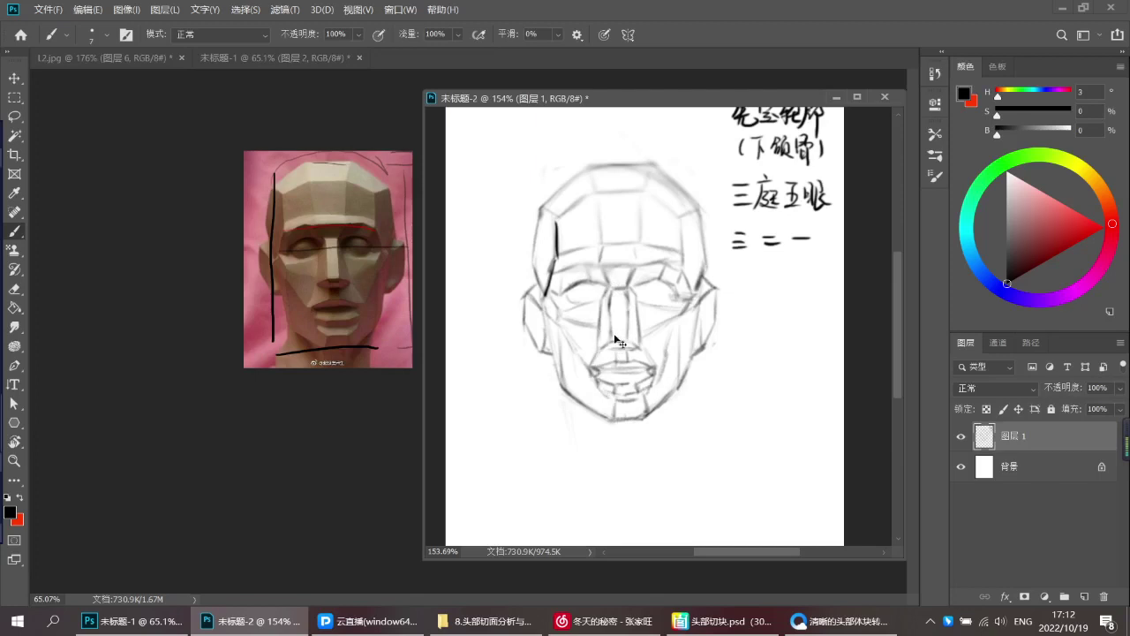
Draw a bold diagonal from below the temple across the cheek to the chin, undoing the stroke on the opposite cheek
{"action": "left_click_drag", "start_coordinate": [550, 316], "coordinate": [616, 423]}
{"action": "left_click_drag", "start_coordinate": [679, 316], "coordinate": [652, 397]}
{"action": "key", "text": "ctrl+z"}
{"action": "left_click", "coordinate": [285, 273]}
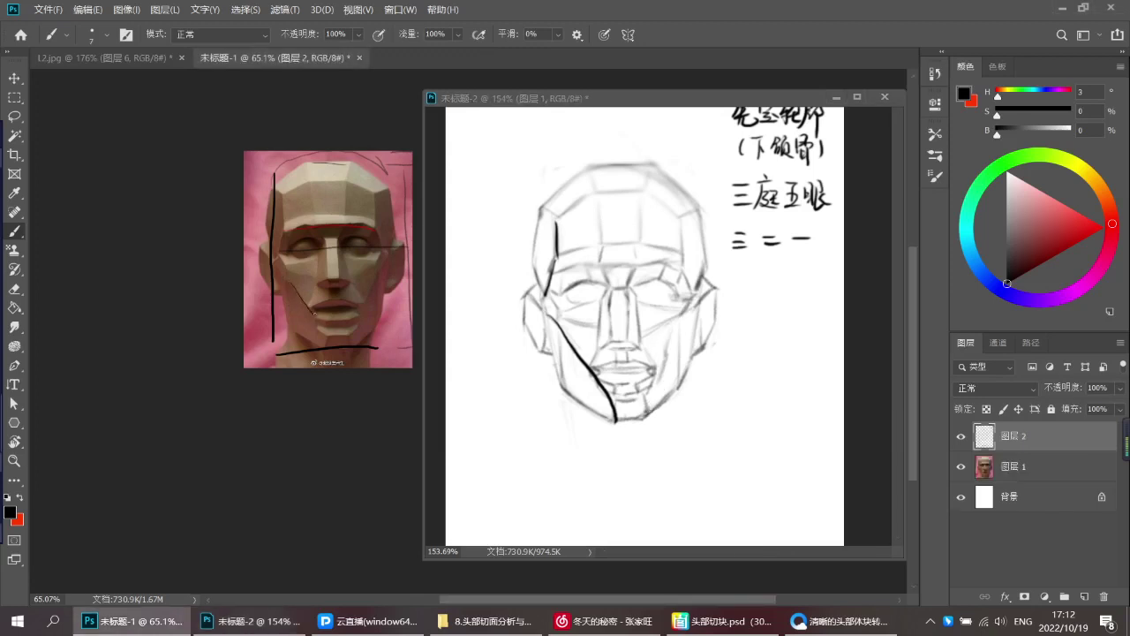
Lasso the 三 二 一 note, shift it slightly so it sits centred under 三庭五眼, and deselect it
{"action": "left_click", "coordinate": [778, 304]}
{"action": "key", "text": "l"}
{"action": "mouse_move", "coordinate": [780, 267]}
{"action": "left_mouse_down"}
{"action": "mouse_move", "coordinate": [768, 268]}
{"action": "mouse_move", "coordinate": [806, 237]}
{"action": "mouse_move", "coordinate": [736, 261]}
{"action": "mouse_move", "coordinate": [804, 255]}
{"action": "mouse_move", "coordinate": [766, 286]}
{"action": "left_mouse_up"}
{"action": "key", "text": "ctrl+t"}
{"action": "key", "text": "Return"}
{"action": "key", "text": "ctrl+d"}
{"action": "key", "text": "b"}
Darken the lower outer corner of the sketched eye on the unmarked side of the face with a short stroke
{"action": "left_click_drag", "start_coordinate": [774, 290], "coordinate": [787, 308]}
{"action": "left_click", "coordinate": [297, 344]}
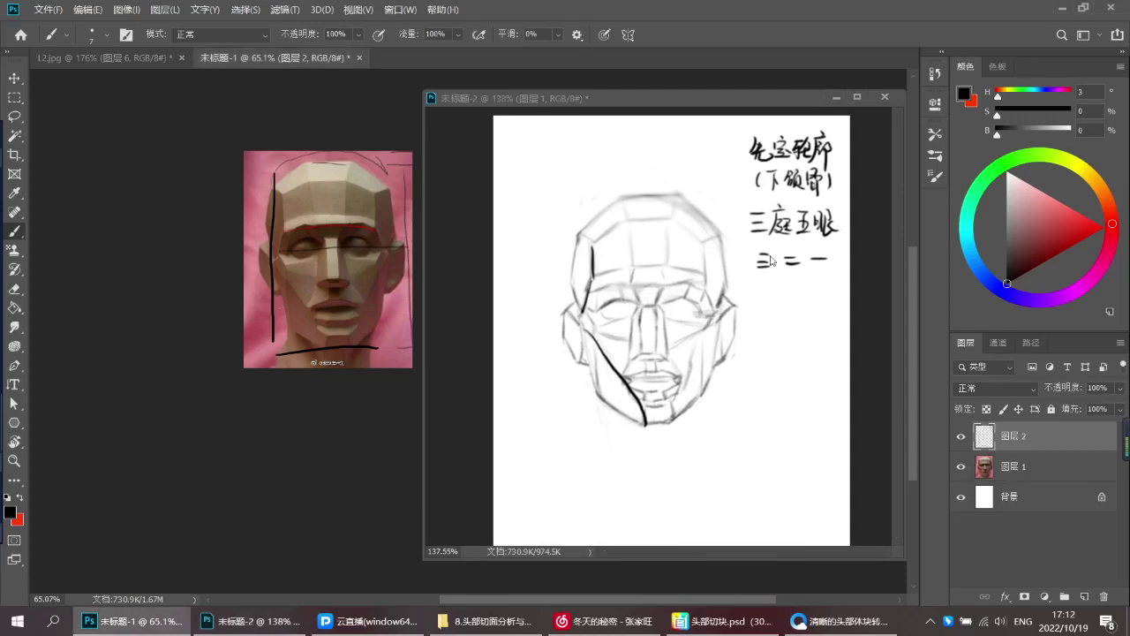
{"action": "left_click", "coordinate": [788, 299]}
{"action": "left_click_drag", "start_coordinate": [798, 268], "coordinate": [806, 277]}
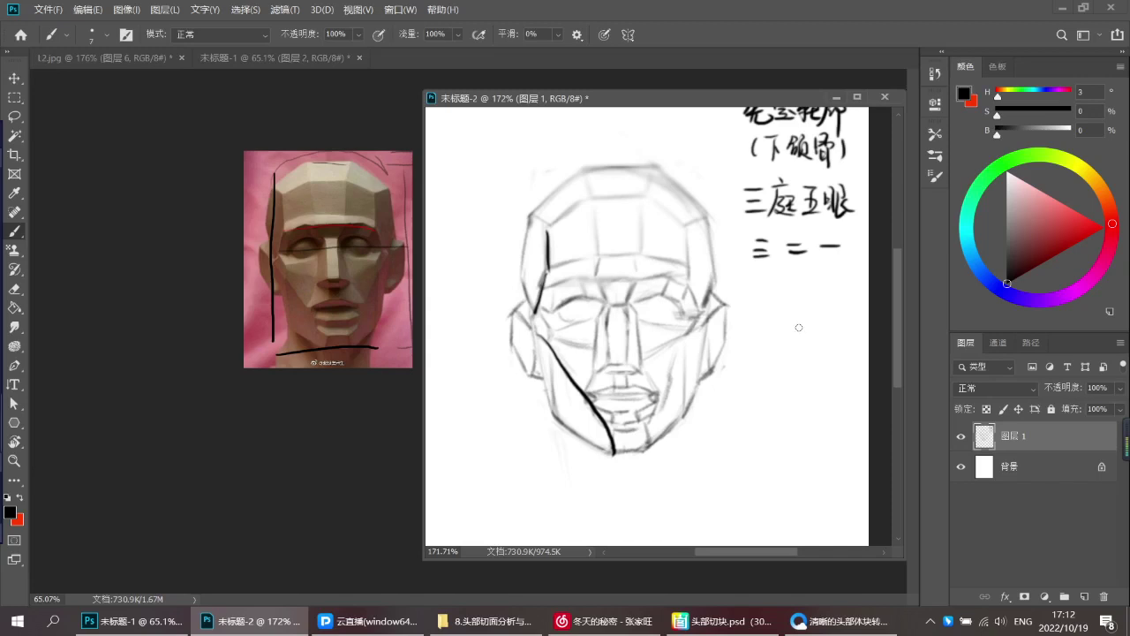
{"action": "left_click_drag", "start_coordinate": [801, 305], "coordinate": [762, 295]}
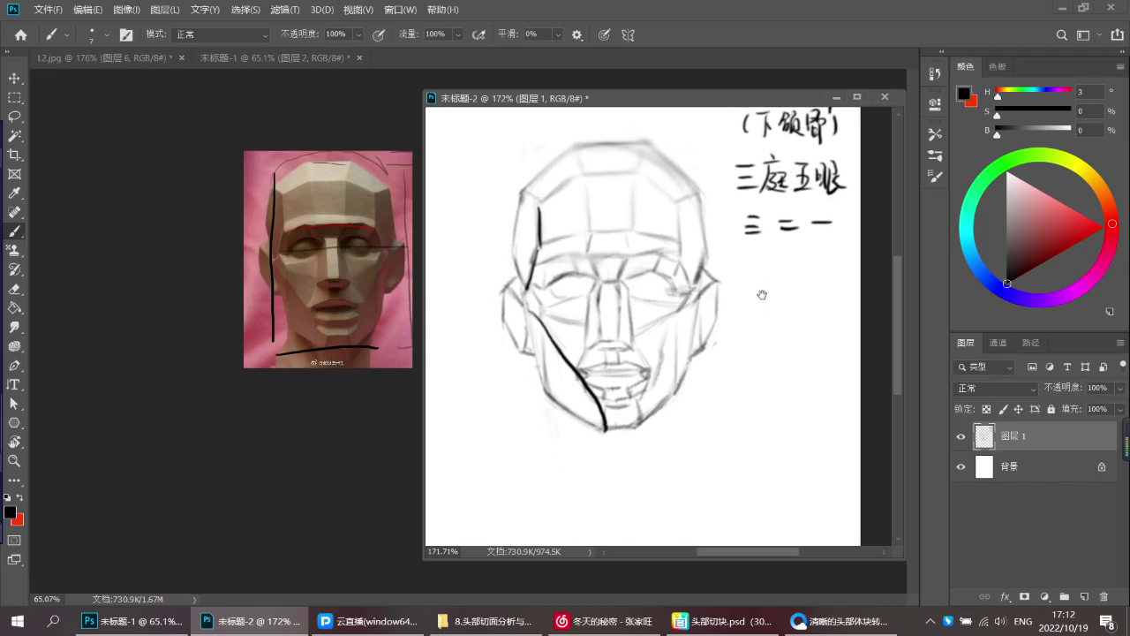
{"action": "left_click_drag", "start_coordinate": [670, 298], "coordinate": [677, 304]}
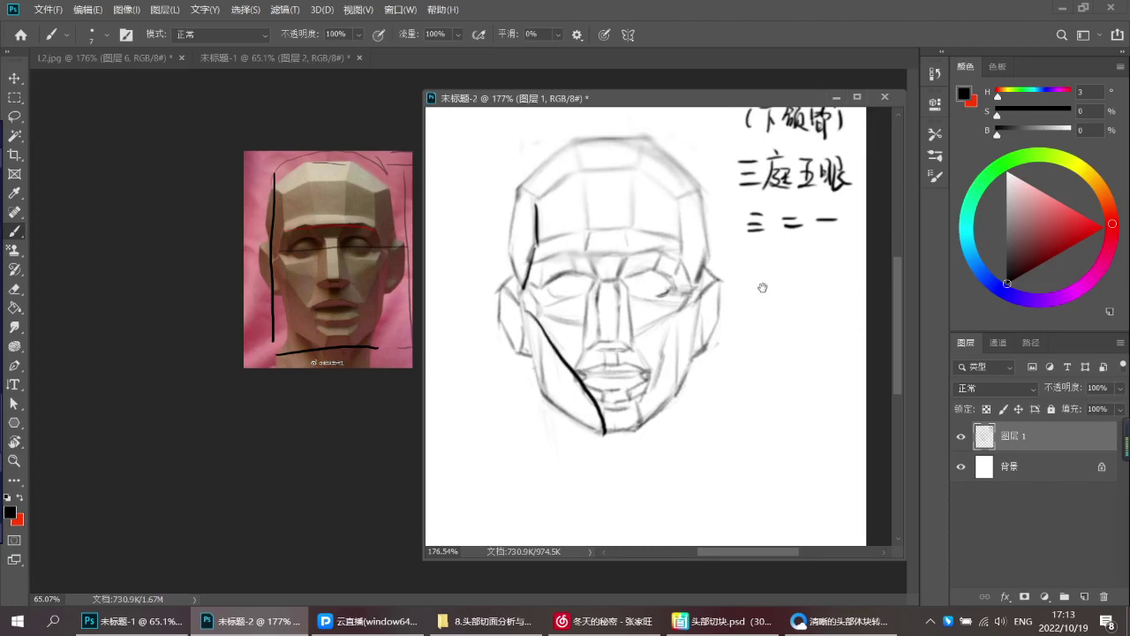
Handwrite 骨骼 in black beneath the 三 二 一 note
{"action": "scroll", "coordinate": [765, 283], "scroll_direction": "down", "scroll_amount": 2}
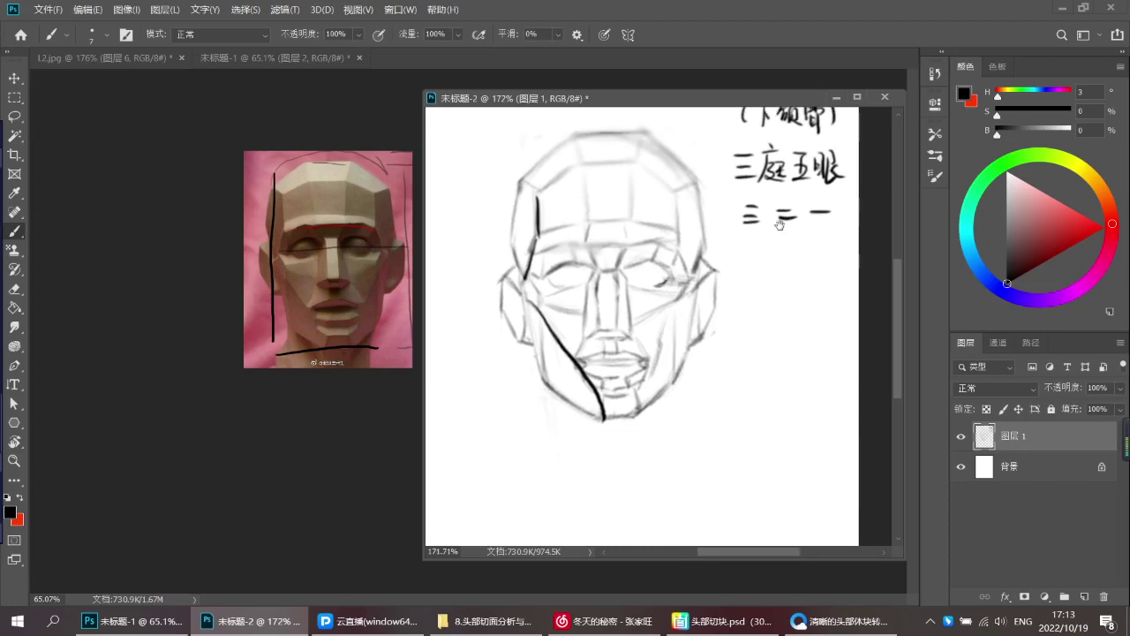
{"action": "scroll", "coordinate": [774, 249], "scroll_direction": "up", "scroll_amount": 1}
{"action": "scroll", "coordinate": [775, 249], "scroll_direction": "up", "scroll_amount": 1}
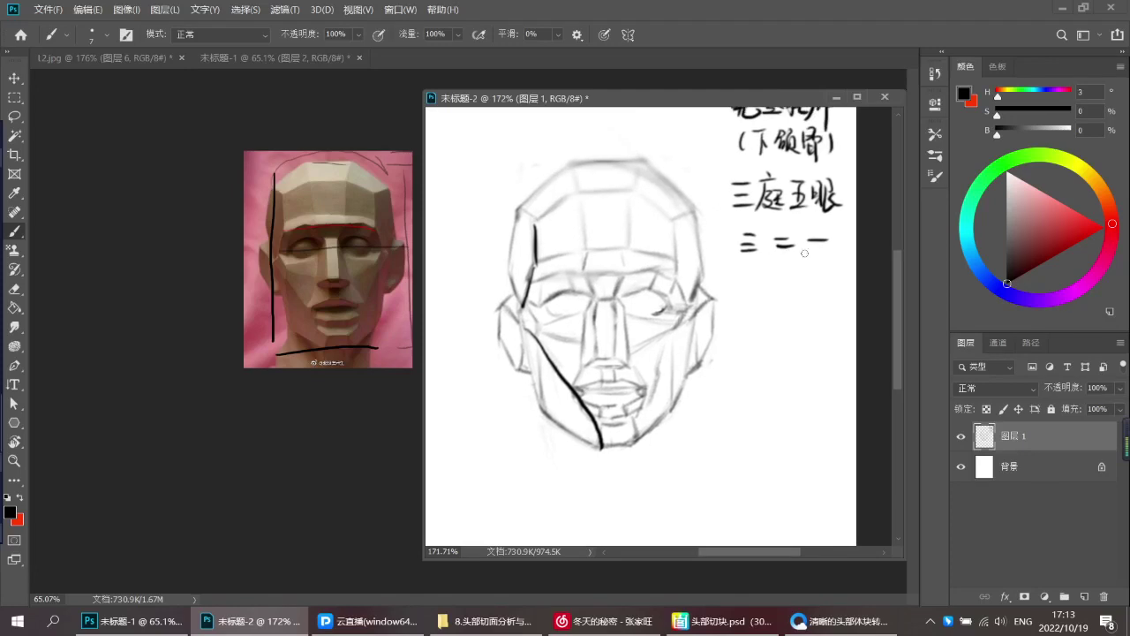
{"action": "scroll", "coordinate": [799, 274], "scroll_direction": "up", "scroll_amount": 1}
{"action": "scroll", "coordinate": [775, 302], "scroll_direction": "down", "scroll_amount": 3}
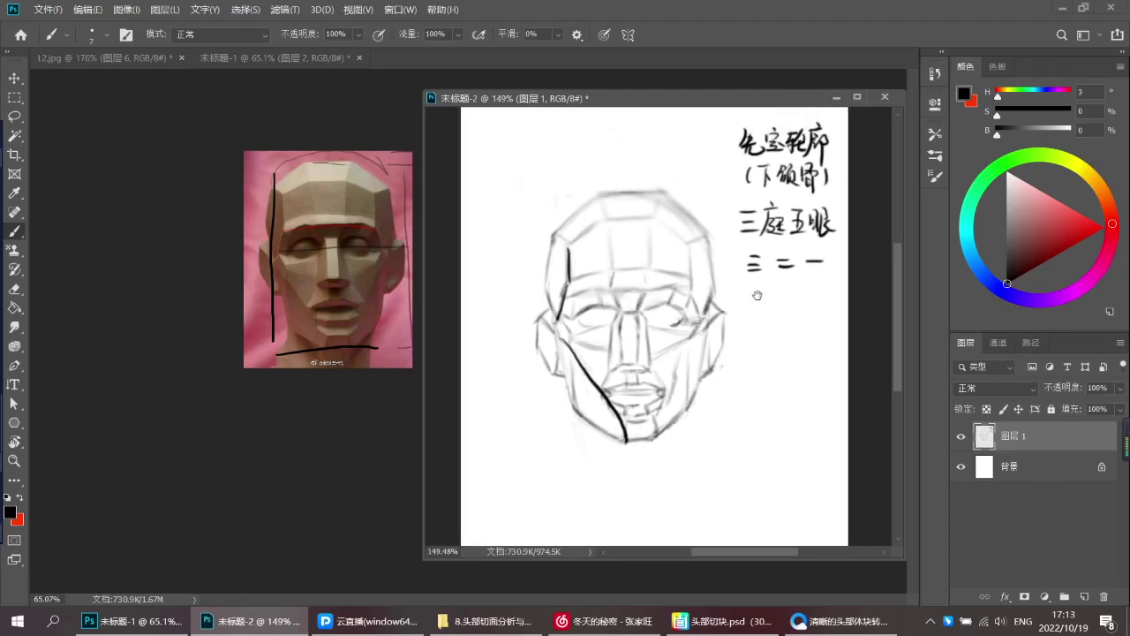
{"action": "scroll", "coordinate": [762, 277], "scroll_direction": "up", "scroll_amount": 2}
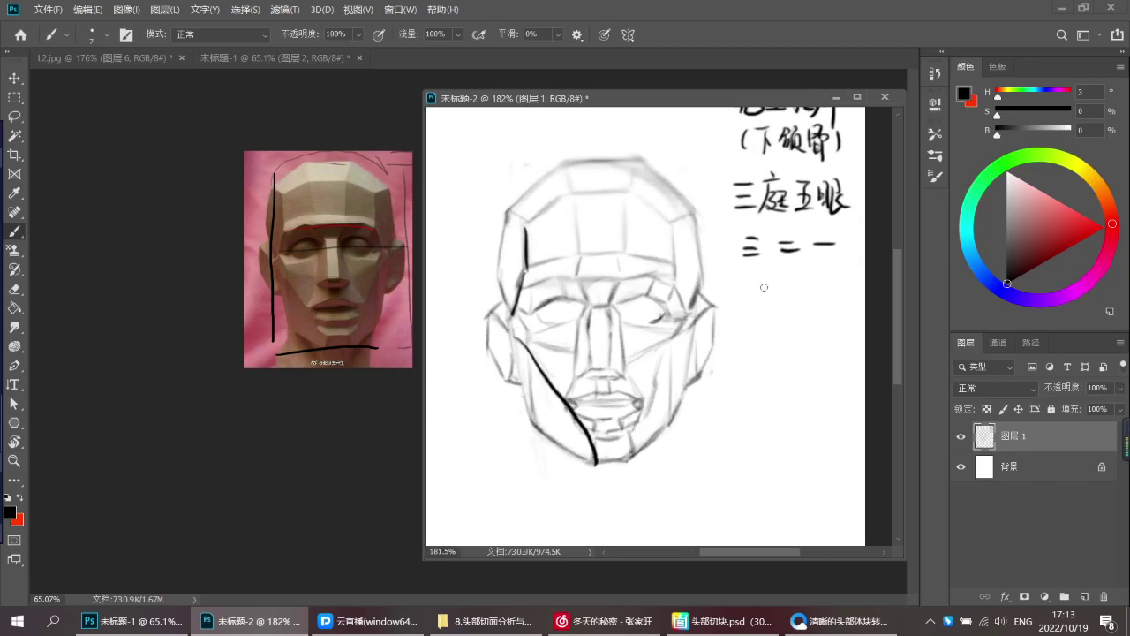
{"action": "mouse_move", "coordinate": [743, 284]}
{"action": "left_mouse_down"}
{"action": "mouse_move", "coordinate": [741, 302]}
{"action": "mouse_move", "coordinate": [751, 289]}
{"action": "mouse_move", "coordinate": [756, 304]}
{"action": "mouse_move", "coordinate": [748, 334]}
{"action": "mouse_move", "coordinate": [749, 318]}
{"action": "left_mouse_up"}
{"action": "scroll", "coordinate": [766, 301], "scroll_direction": "up", "scroll_amount": 2}
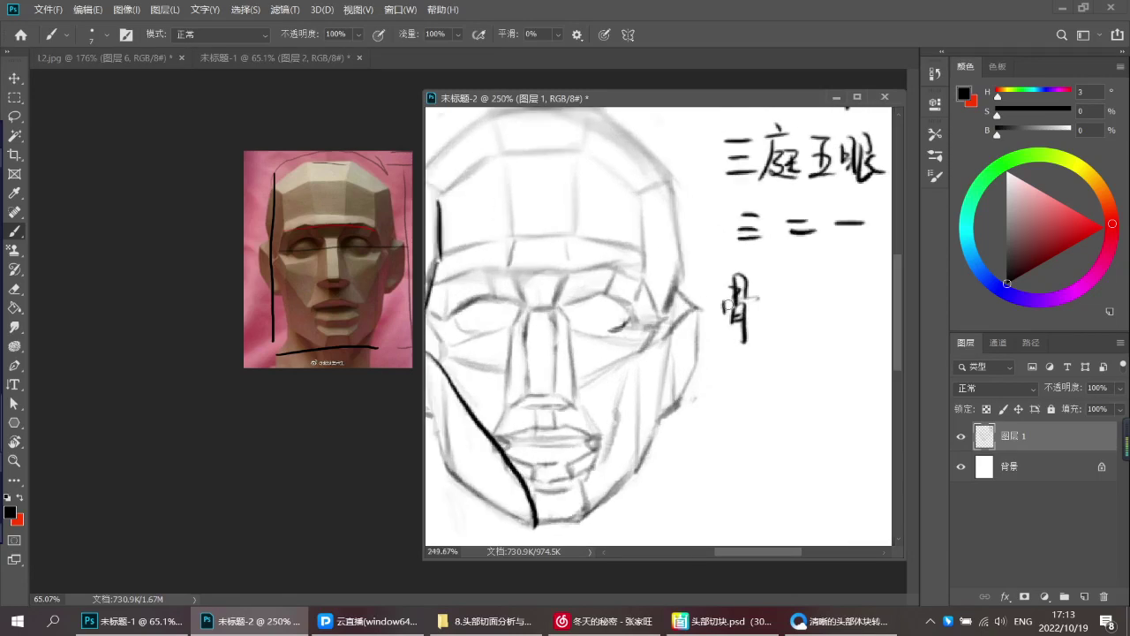
{"action": "mouse_move", "coordinate": [767, 270]}
{"action": "left_mouse_down"}
{"action": "mouse_move", "coordinate": [790, 308]}
{"action": "mouse_move", "coordinate": [781, 336]}
{"action": "mouse_move", "coordinate": [781, 316]}
{"action": "left_mouse_up"}
{"action": "left_click_drag", "start_coordinate": [792, 277], "coordinate": [785, 309]}
{"action": "mouse_move", "coordinate": [791, 311]}
{"action": "left_mouse_down"}
{"action": "mouse_move", "coordinate": [793, 327]}
{"action": "mouse_move", "coordinate": [805, 325]}
{"action": "left_mouse_up"}
{"action": "mouse_move", "coordinate": [817, 307]}
{"action": "left_mouse_down"}
{"action": "mouse_move", "coordinate": [765, 318]}
{"action": "mouse_move", "coordinate": [763, 344]}
{"action": "left_mouse_up"}
Handwrite 肌肉 directly after 骨骼 on the same line
{"action": "left_click", "coordinate": [767, 296]}
{"action": "mouse_move", "coordinate": [766, 291]}
{"action": "left_mouse_down"}
{"action": "mouse_move", "coordinate": [779, 333]}
{"action": "mouse_move", "coordinate": [814, 332]}
{"action": "left_mouse_up"}
{"action": "left_click_drag", "start_coordinate": [809, 291], "coordinate": [835, 343]}
{"action": "left_click_drag", "start_coordinate": [818, 279], "coordinate": [813, 311]}
{"action": "left_click_drag", "start_coordinate": [820, 300], "coordinate": [828, 317]}
{"action": "mouse_move", "coordinate": [820, 311]}
{"action": "left_mouse_down"}
{"action": "mouse_move", "coordinate": [812, 325]}
{"action": "mouse_move", "coordinate": [827, 330]}
{"action": "mouse_move", "coordinate": [778, 323]}
{"action": "mouse_move", "coordinate": [737, 340]}
{"action": "mouse_move", "coordinate": [747, 326]}
{"action": "left_mouse_up"}
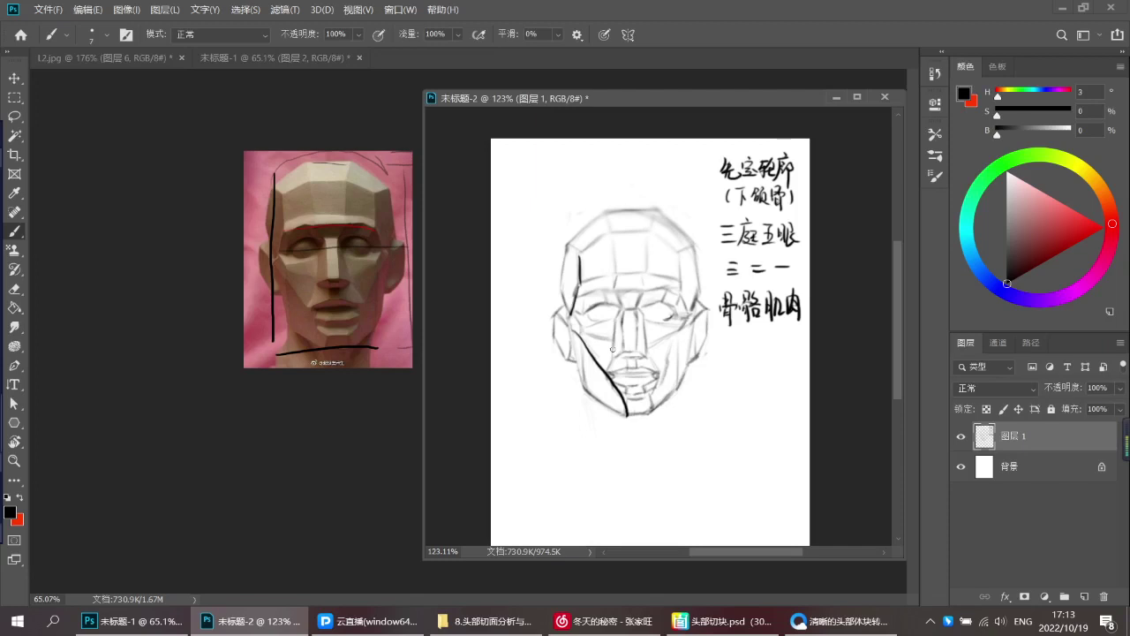
Turn the speaker back on in the live-class window and bring up its chat messages
{"action": "mouse_move", "coordinate": [4, 379]}
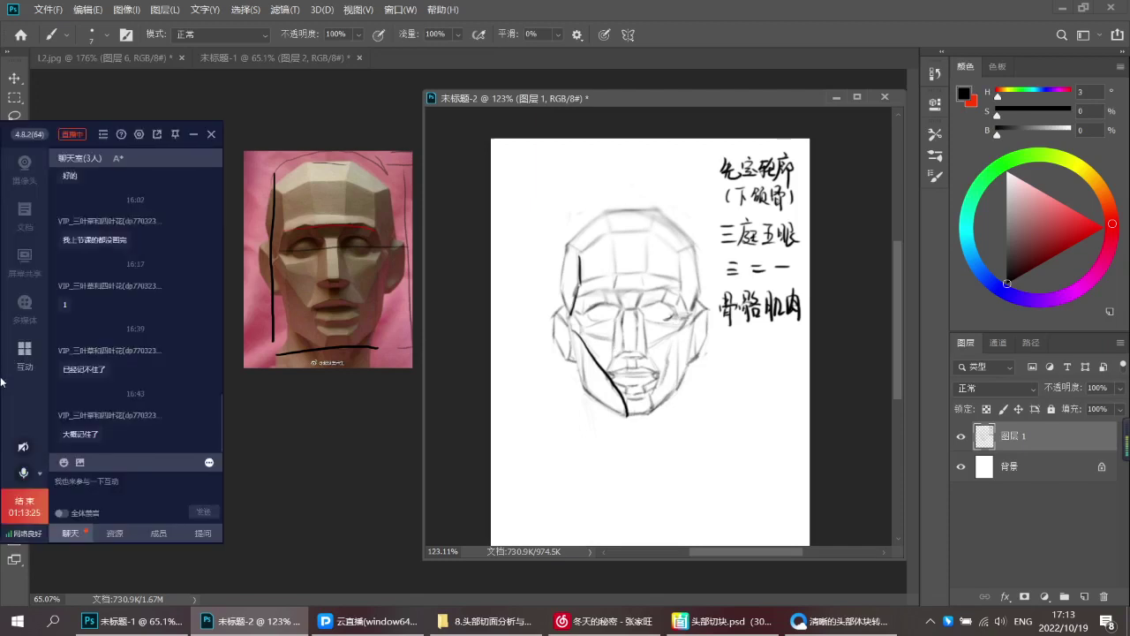
{"action": "left_click", "coordinate": [29, 452]}
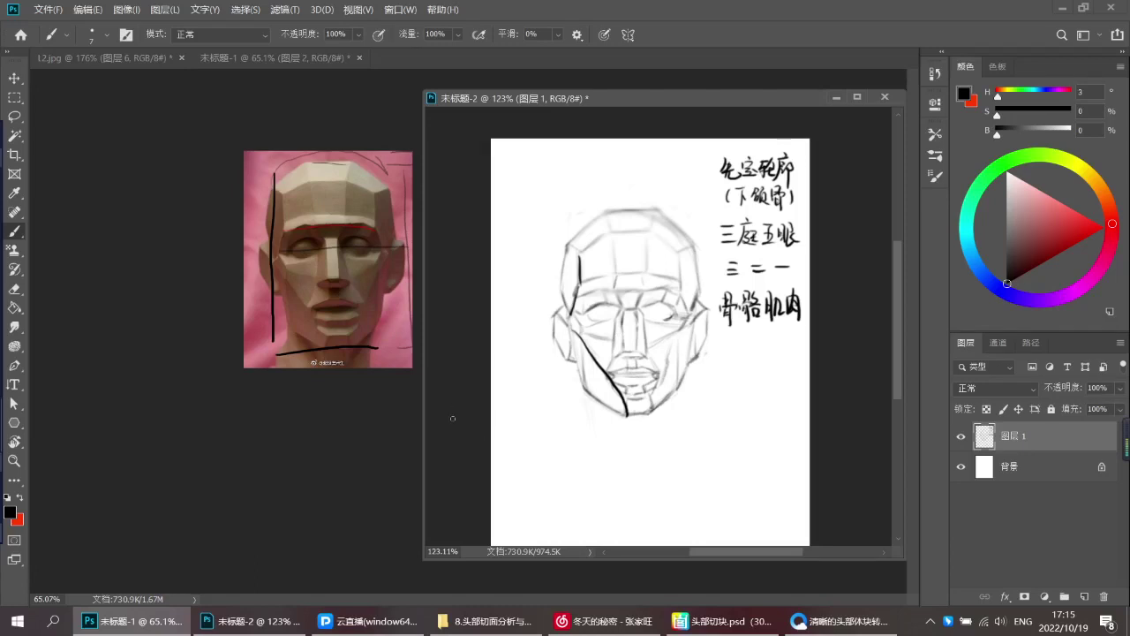
{"action": "mouse_move", "coordinate": [2, 454]}
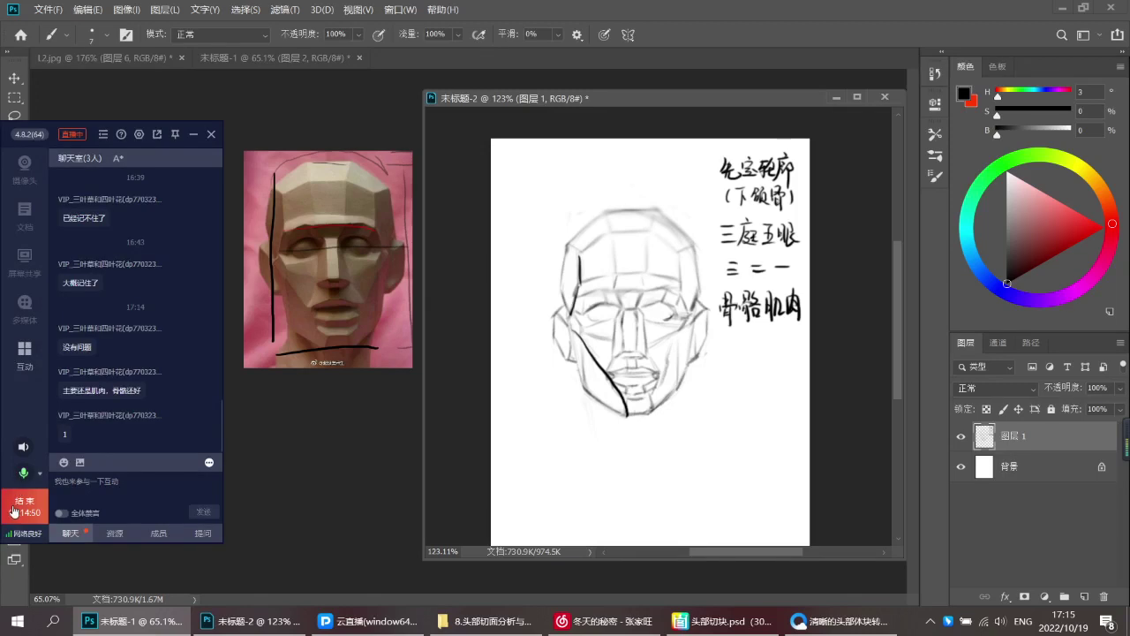